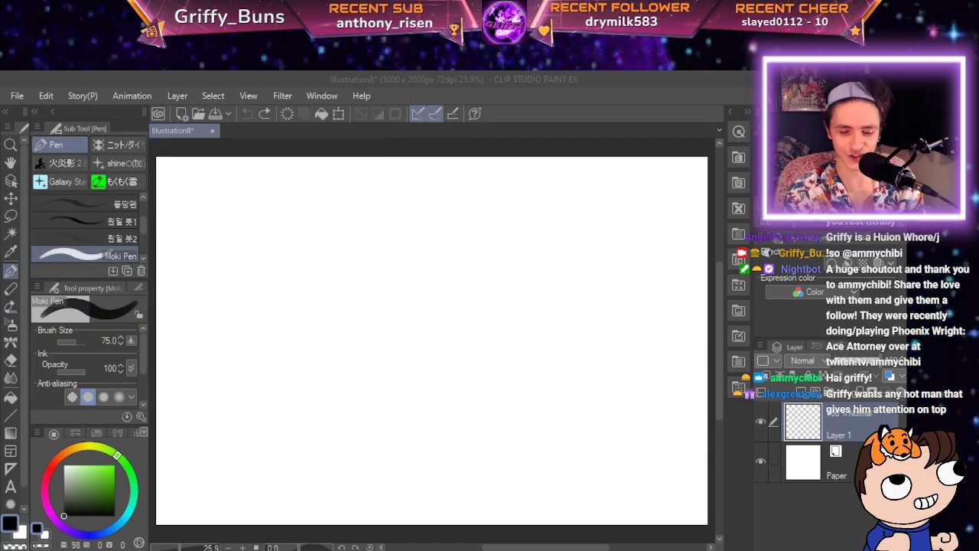
# Try long strokes across the blank canvas with the Moki Pen and undo each one.
pyautogui.moveTo(225, 345); pyautogui.dragTo(514, 286)
pyautogui.hotkey('ctrl', 'z')
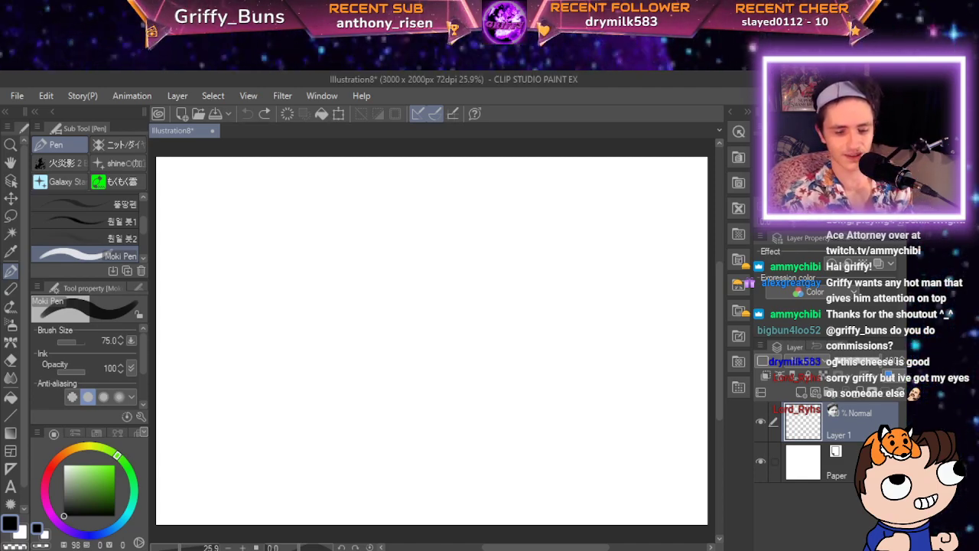
pyautogui.moveTo(243, 286); pyautogui.dragTo(616, 278)
pyautogui.hotkey('ctrl', 'z')
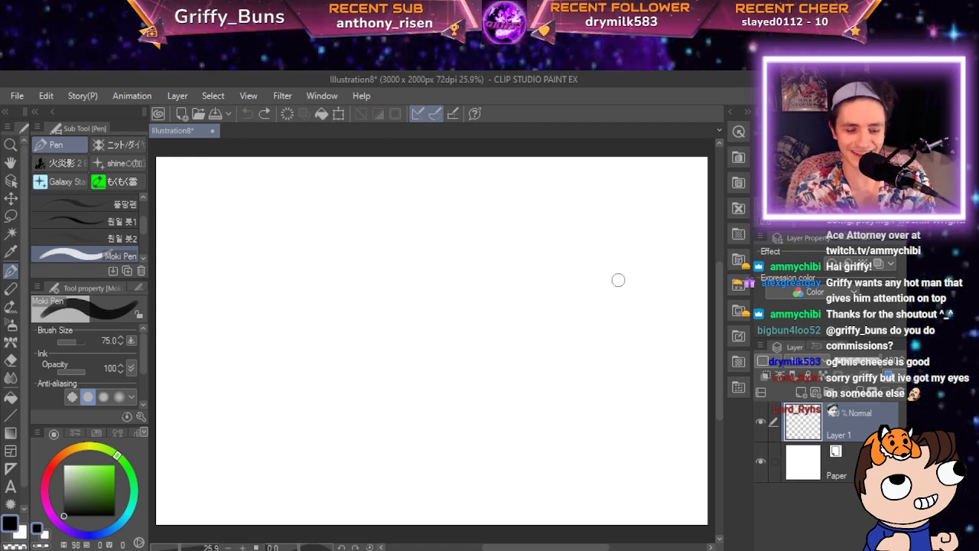
pyautogui.scroll(1, 618, 280)
pyautogui.press('space')
pyautogui.moveTo(496, 403)
pyautogui.mouseDown()
pyautogui.moveTo(690, 485)
pyautogui.moveTo(548, 400)
pyautogui.mouseUp()
pyautogui.scroll(-3, 484, 340)
pyautogui.scroll(2, 483, 341)
pyautogui.press('space')
pyautogui.press('p')
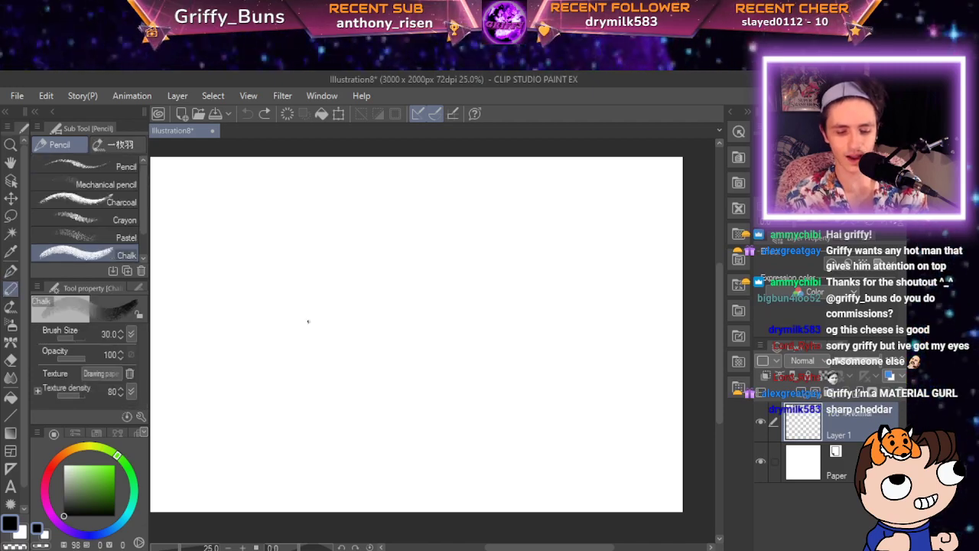
pyautogui.press('p')
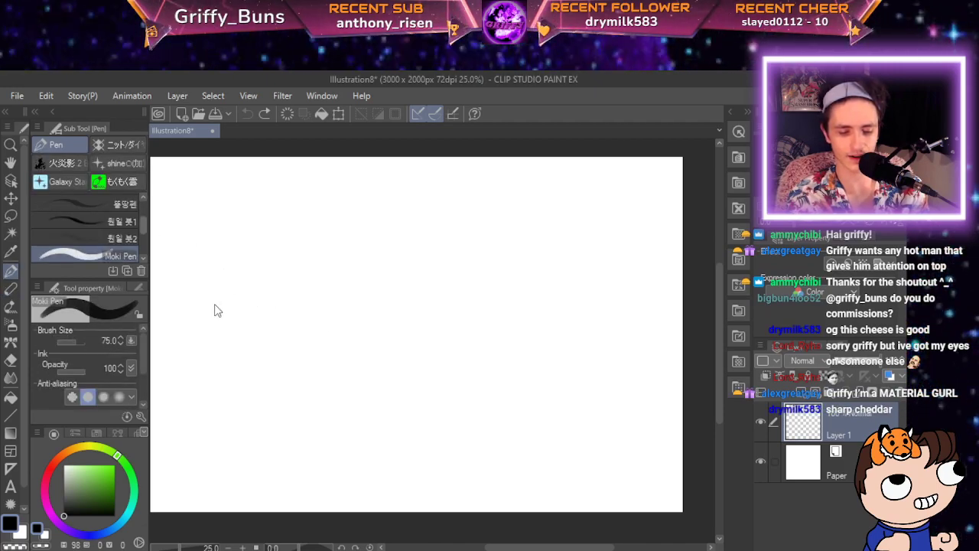
# Switch the drawing brush from the Moki Pen to the G-pen.
pyautogui.hotkey('ctrl', 'alt')
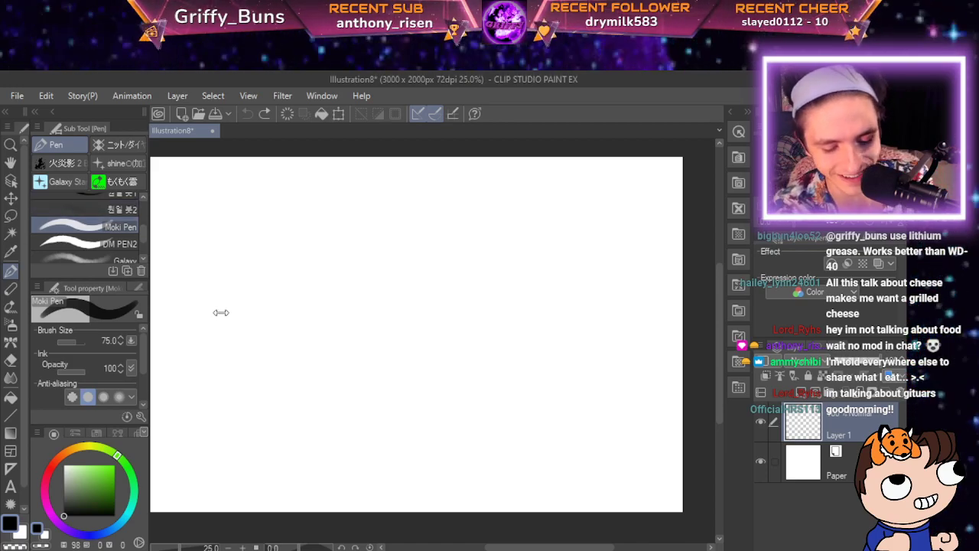
pyautogui.moveTo(143, 232); pyautogui.dragTo(143, 208)
pyautogui.click(111, 202)
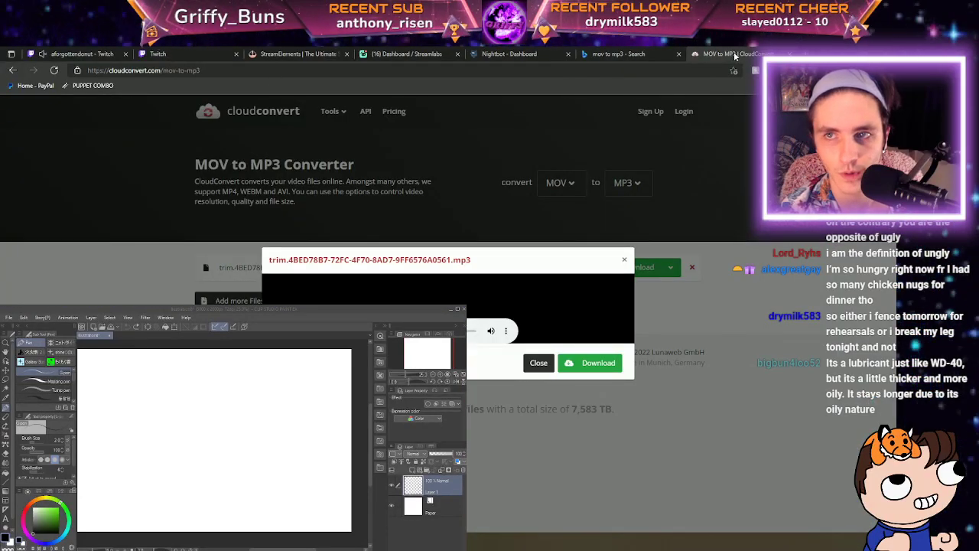
# Switch to the web browser and search Bing for "spooky background".
pyautogui.click(635, 67)
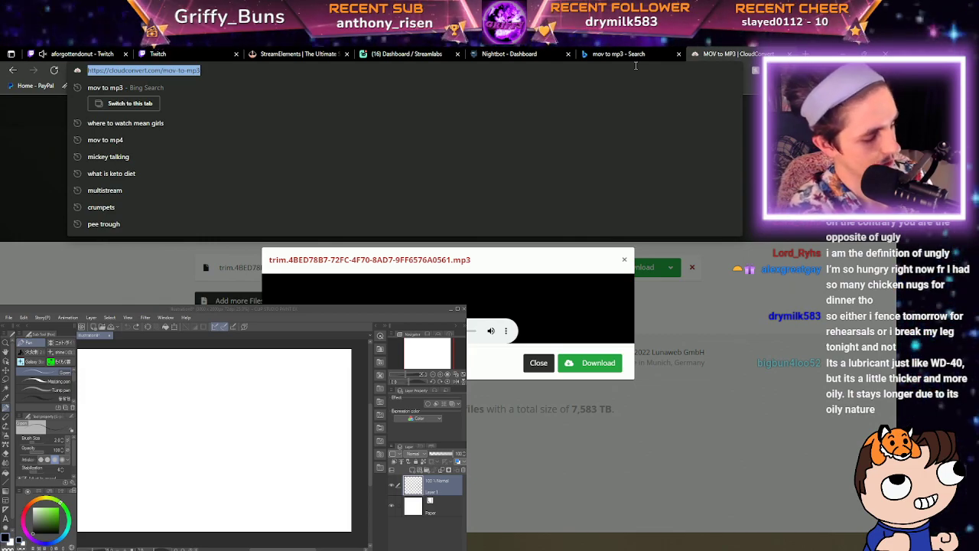
pyautogui.write('spooky ')
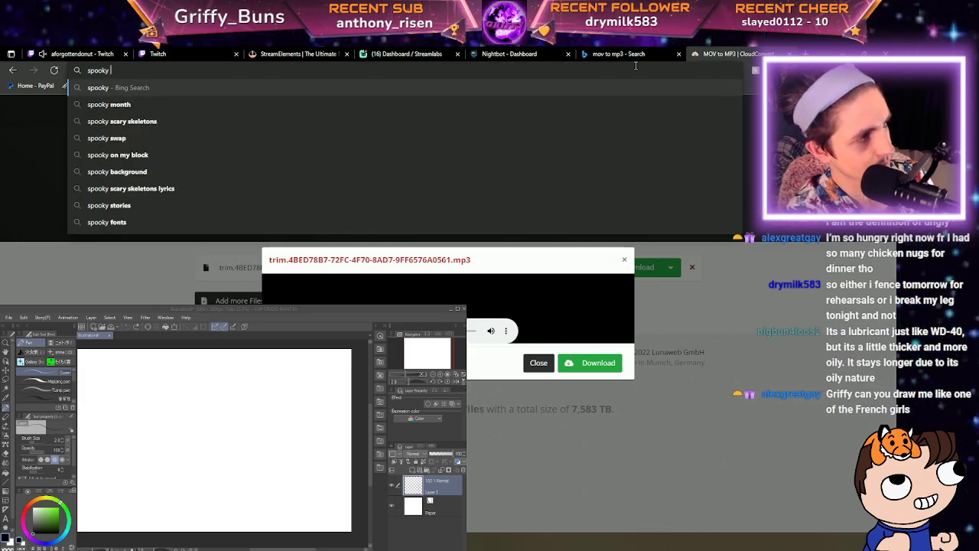
pyautogui.write('background')
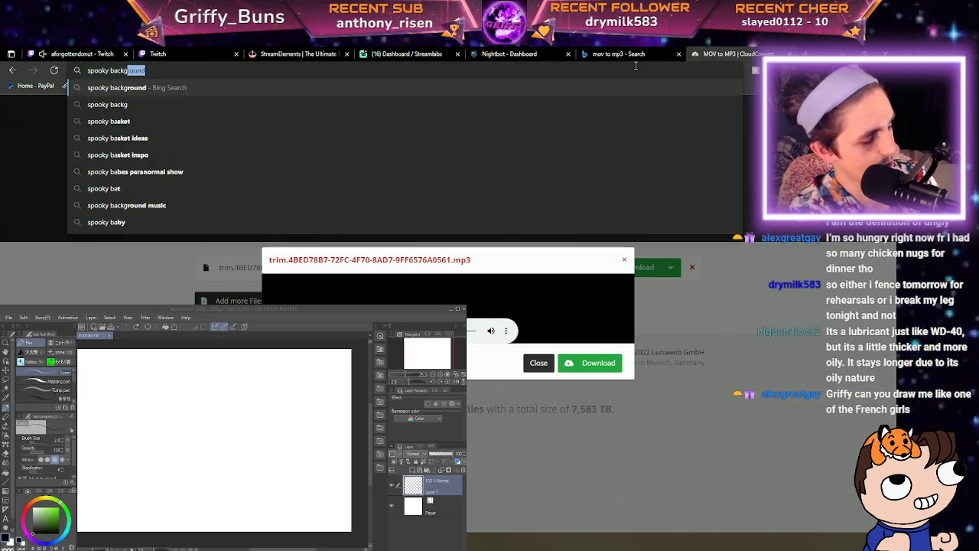
pyautogui.press('Return')
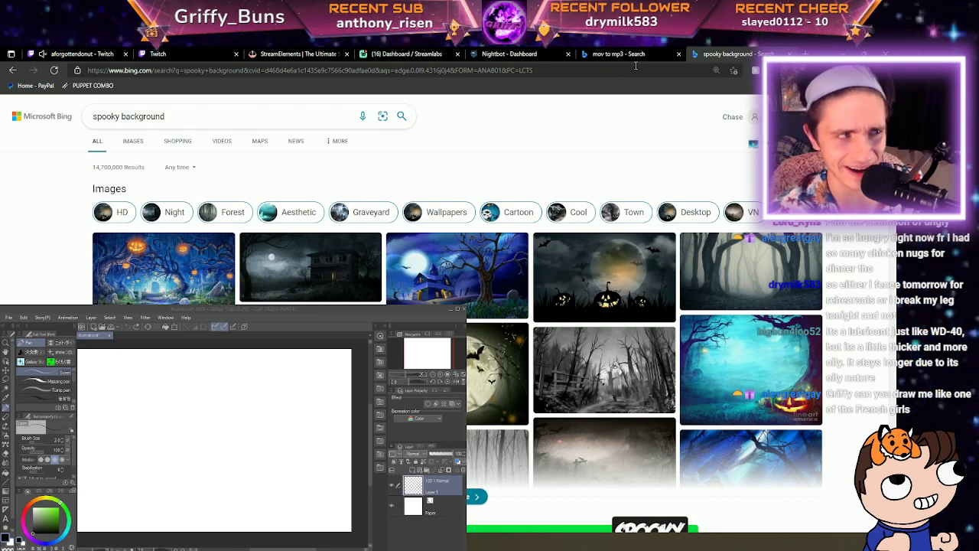
pyautogui.click(238, 402)
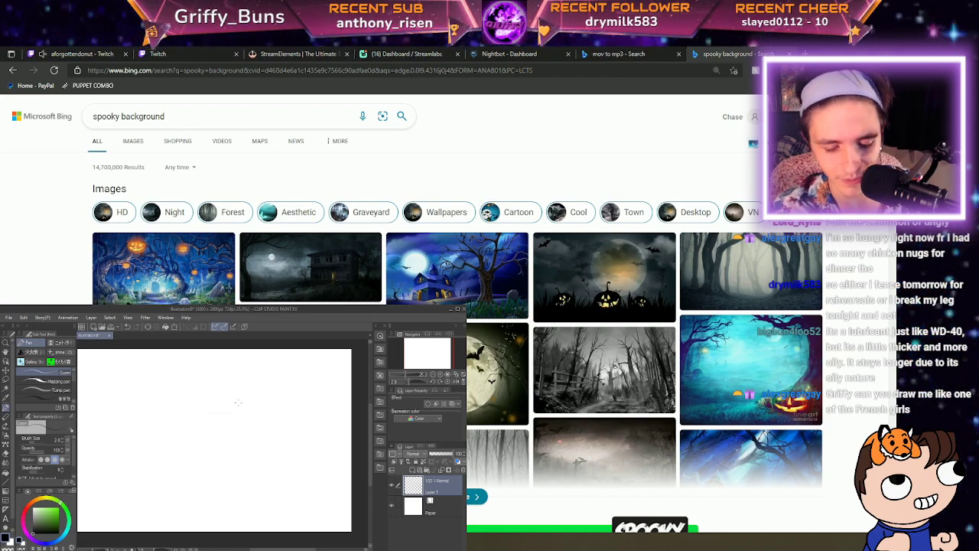
pyautogui.scroll(2, 179, 441)
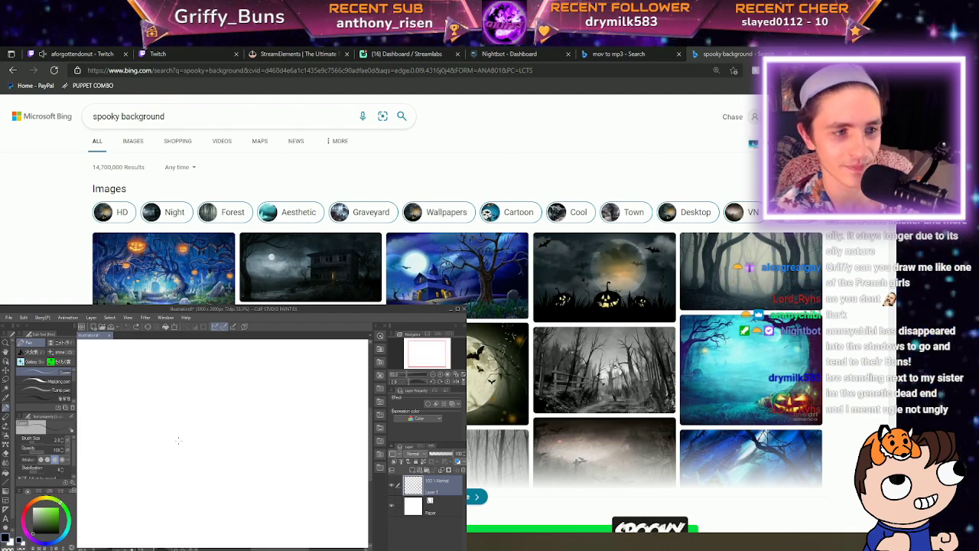
pyautogui.scroll(-1, 178, 440)
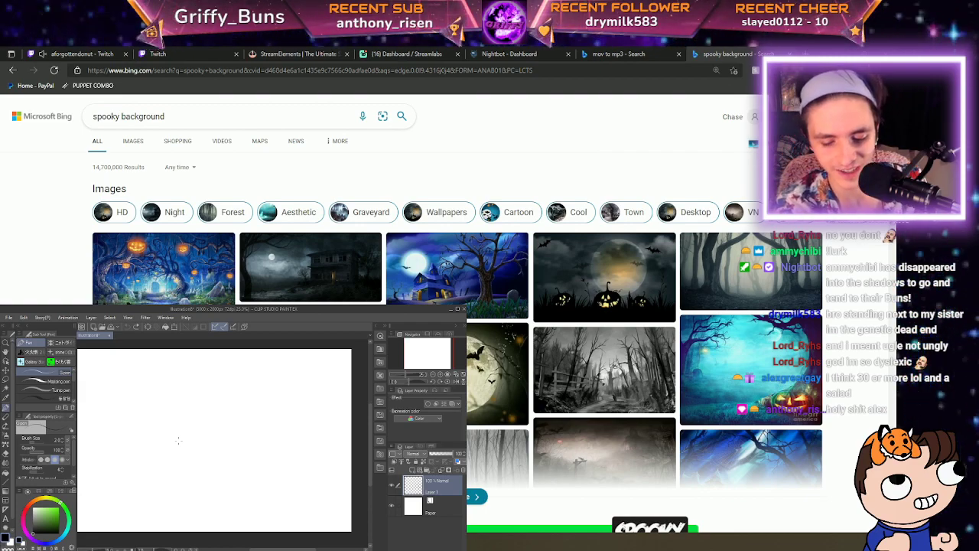
pyautogui.press('space')
pyautogui.moveTo(286, 525)
pyautogui.mouseDown()
pyautogui.moveTo(348, 492)
pyautogui.moveTo(291, 530)
pyautogui.mouseUp()
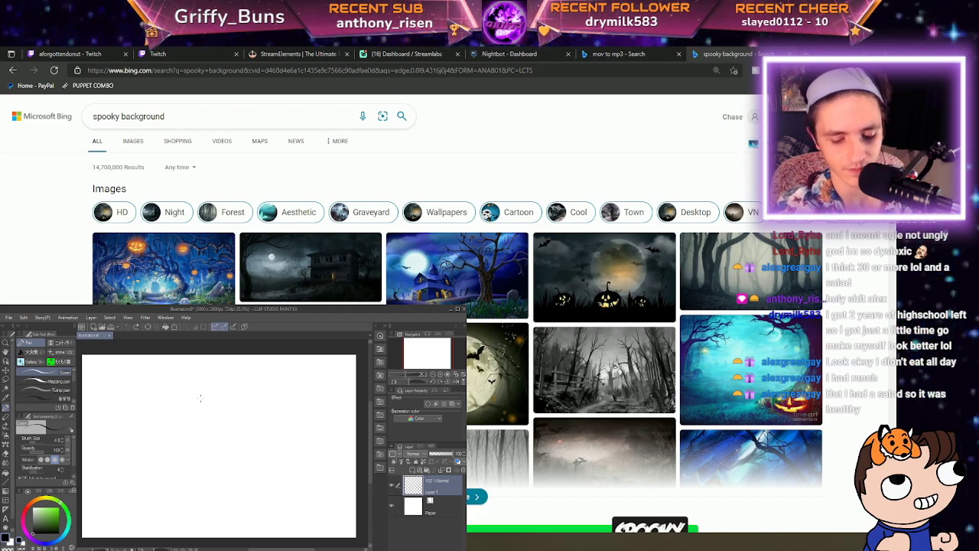
pyautogui.moveTo(270, 512); pyautogui.dragTo(295, 487)
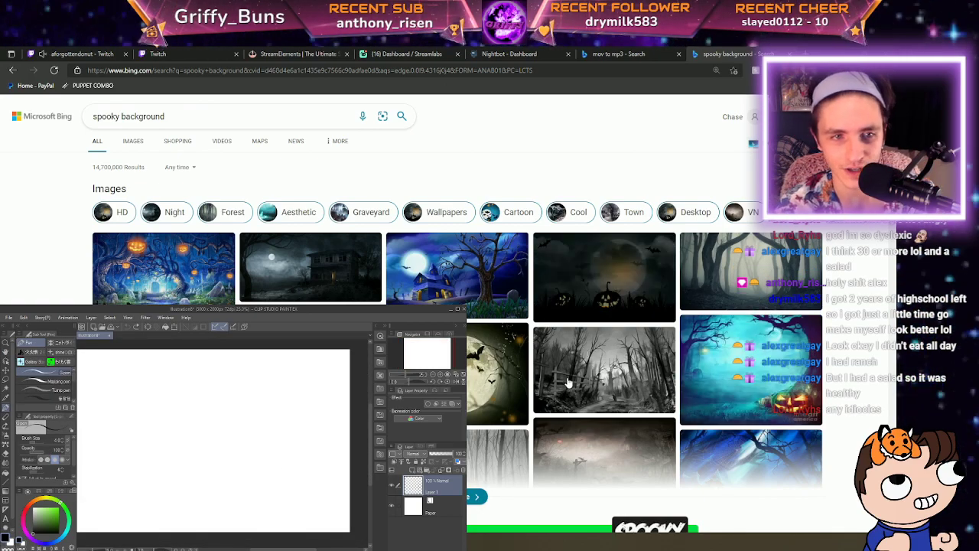
# View the blue haunted forest image with glowing pumpkins enlarged, and return to the image results.
pyautogui.click(175, 264)
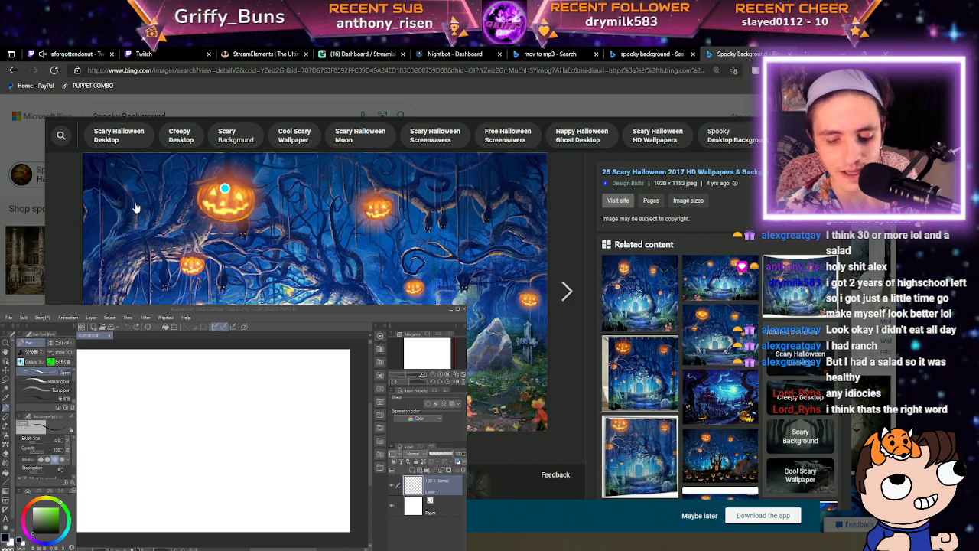
pyautogui.moveTo(246, 481); pyautogui.dragTo(254, 473)
pyautogui.hotkey('ctrl', 'z')
pyautogui.press('space')
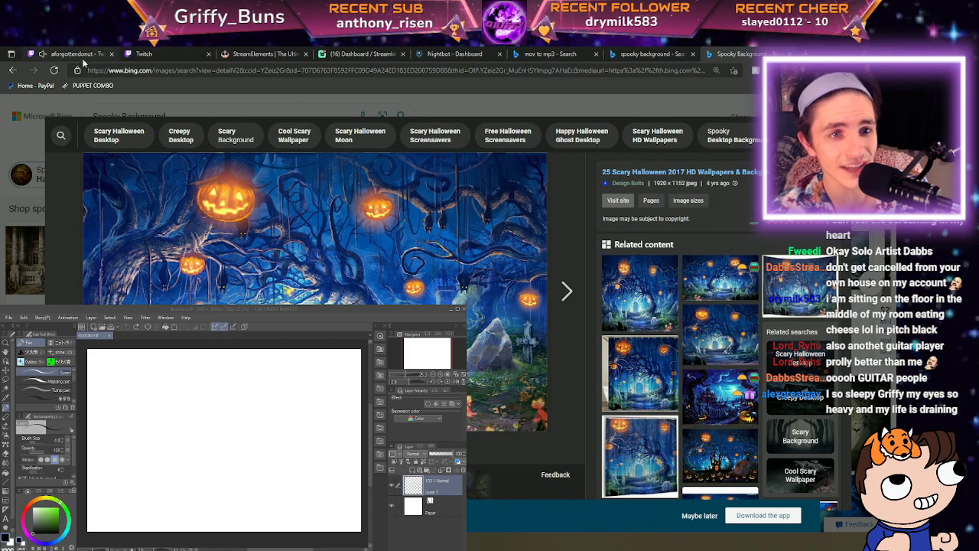
pyautogui.click(119, 99)
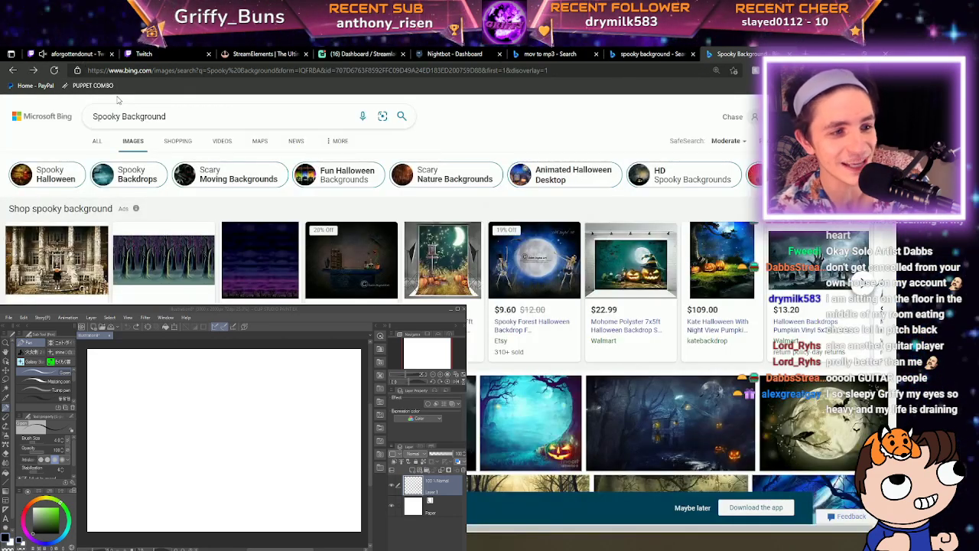
# View the moonlit night scene with the lit house and crows enlarged, and return to the image results.
pyautogui.scroll(-3, 269, 302)
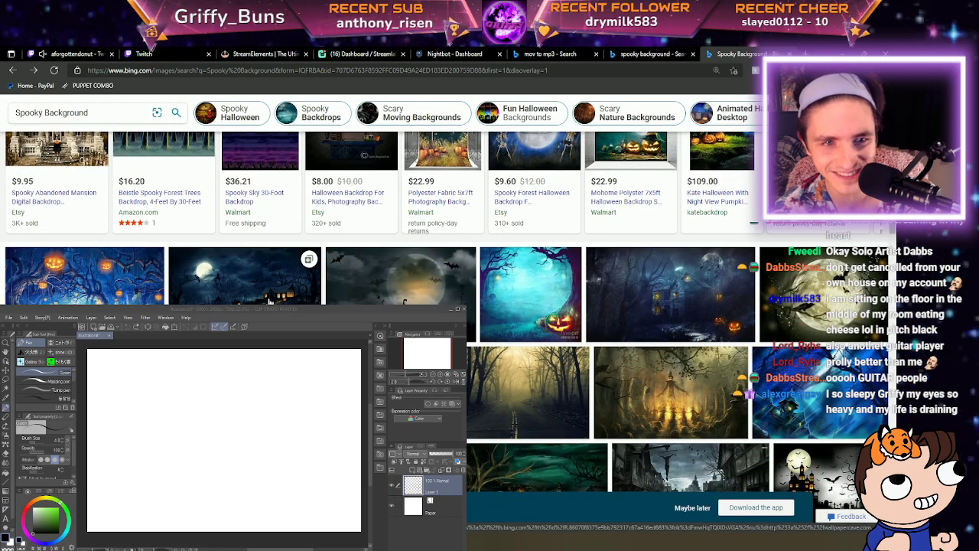
pyautogui.click(269, 302)
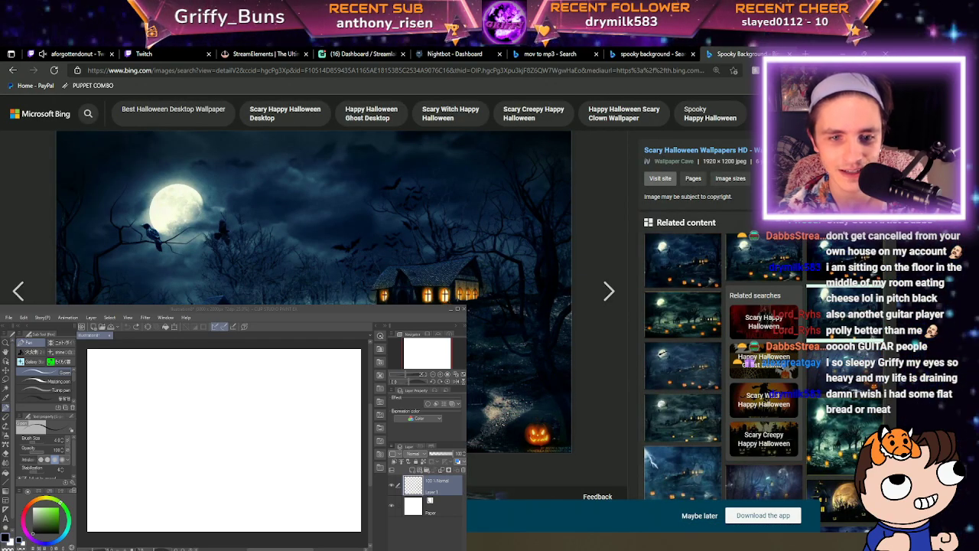
pyautogui.click(13, 71)
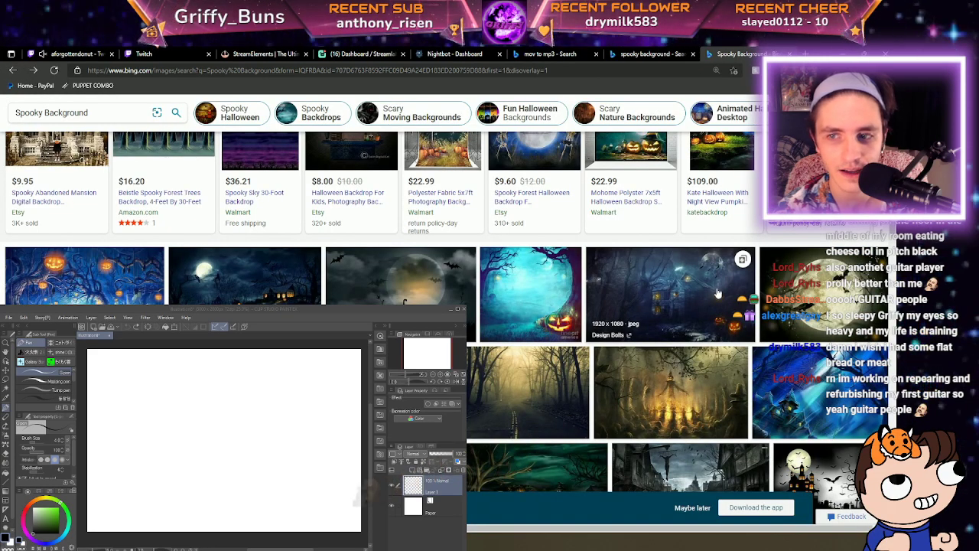
# Look through the Spooky Background image results for reference ideas for the illustration.
pyautogui.scroll(-1, 627, 295)
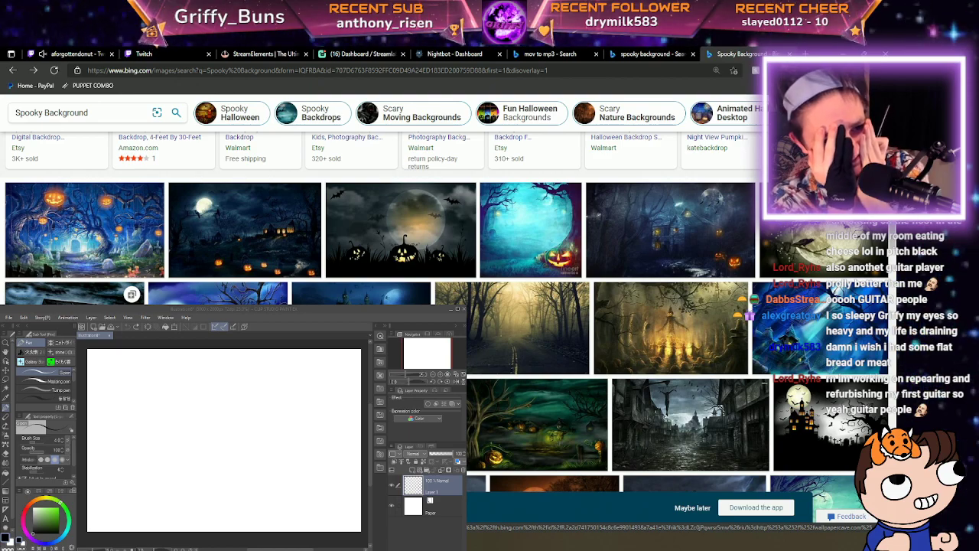
pyautogui.scroll(-1, 740, 303)
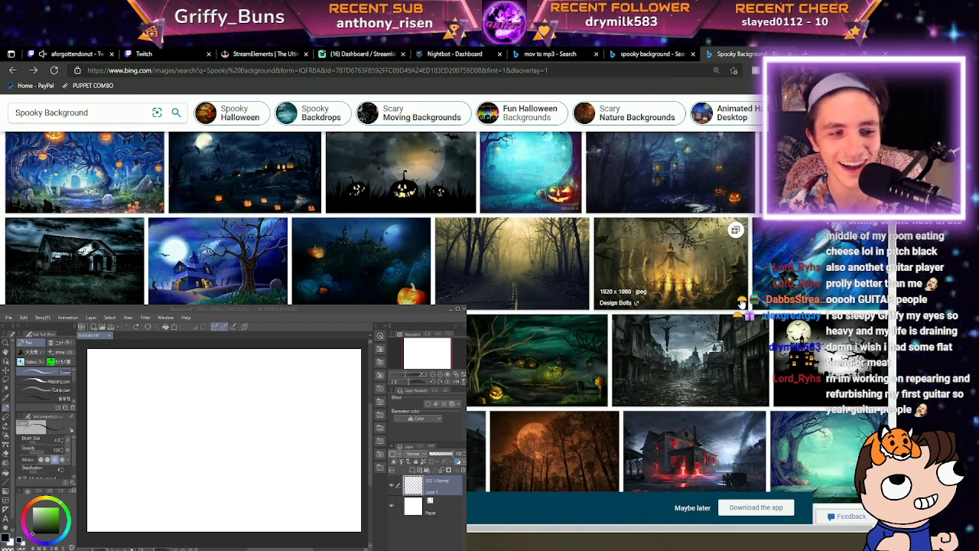
pyautogui.scroll(-5, 322, 230)
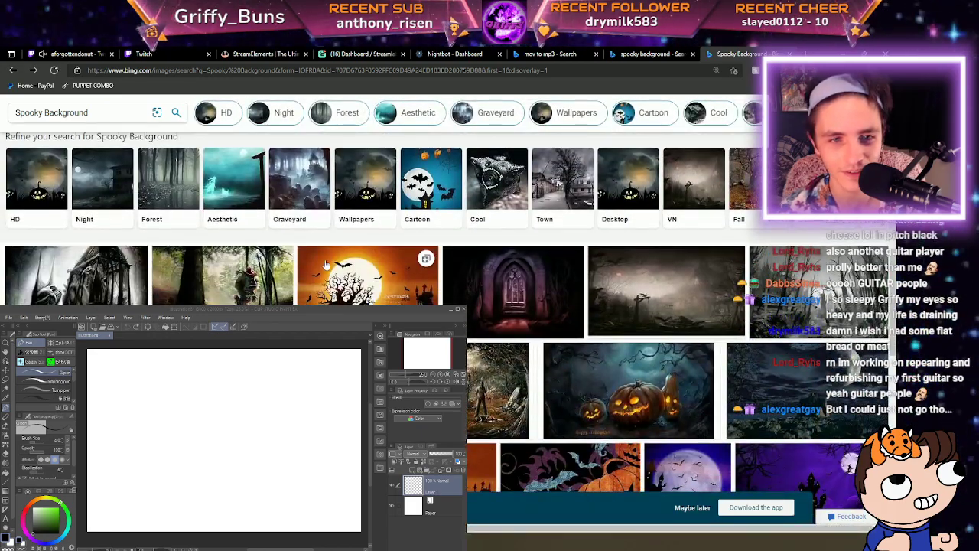
pyautogui.scroll(-2, 115, 264)
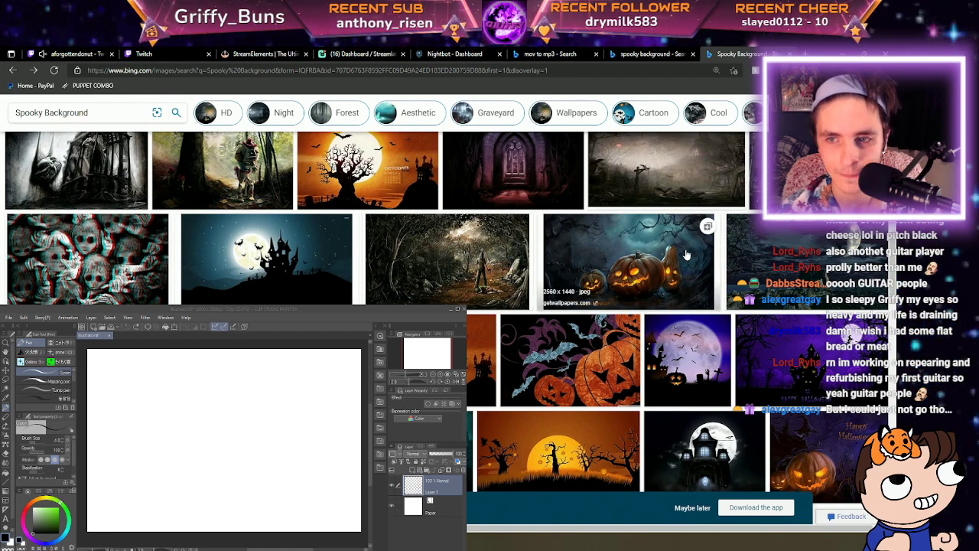
pyautogui.scroll(-2, 686, 254)
pyautogui.scroll(-2, 686, 255)
pyautogui.scroll(2, 686, 255)
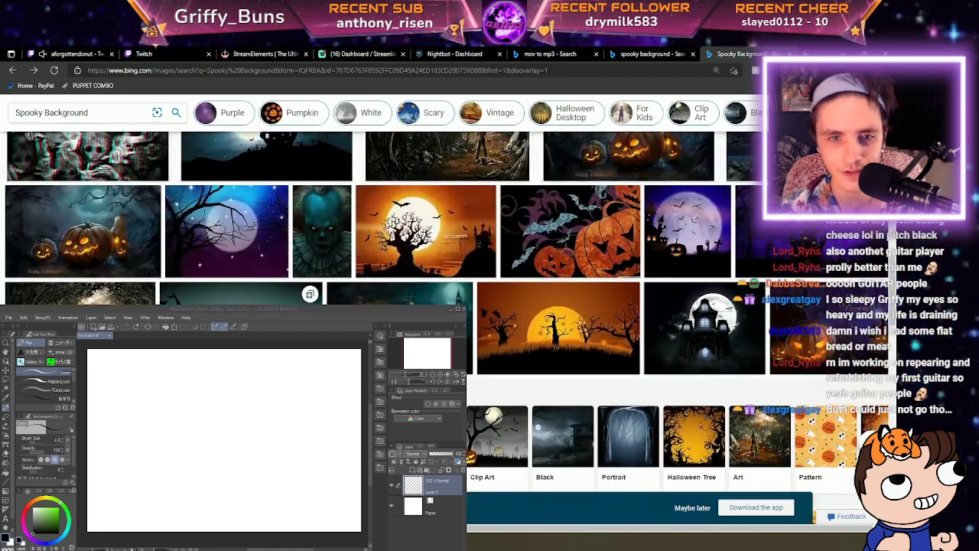
# View the picture of the pumpkin, skull moon and scythe enlarged, and return to the image results.
pyautogui.scroll(-6, 252, 260)
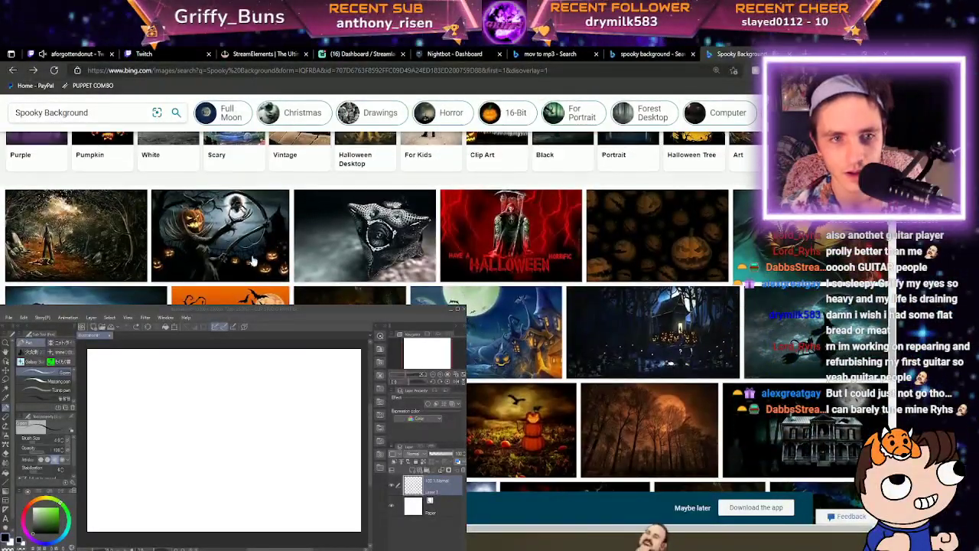
pyautogui.click(246, 256)
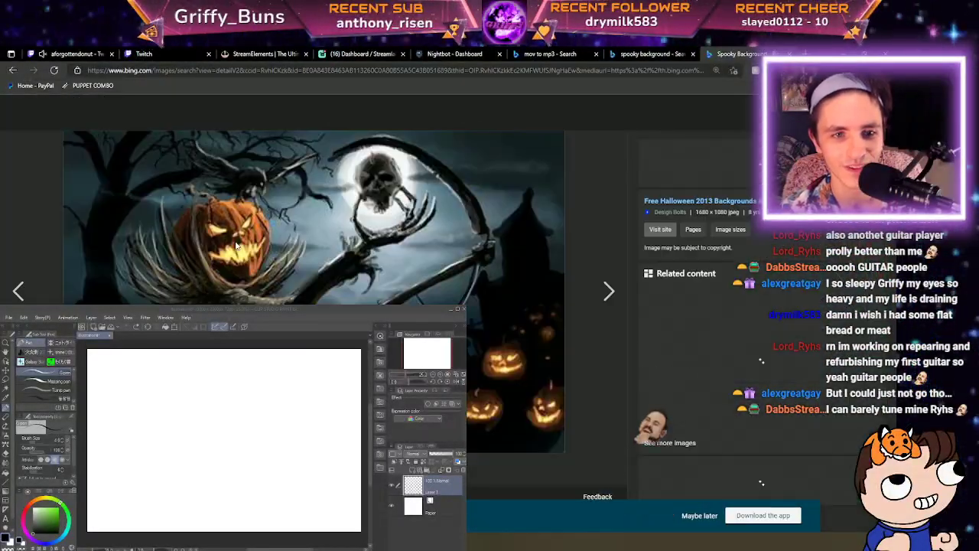
pyautogui.click(13, 71)
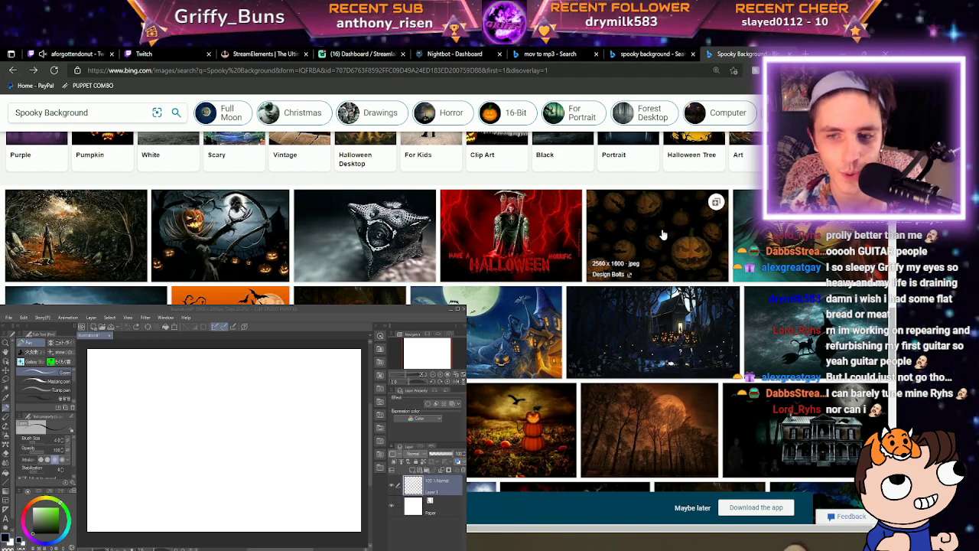
# Examine further Spooky Background results for haunted houses, pumpkins and moonlit scenes as references.
pyautogui.scroll(-2, 664, 240)
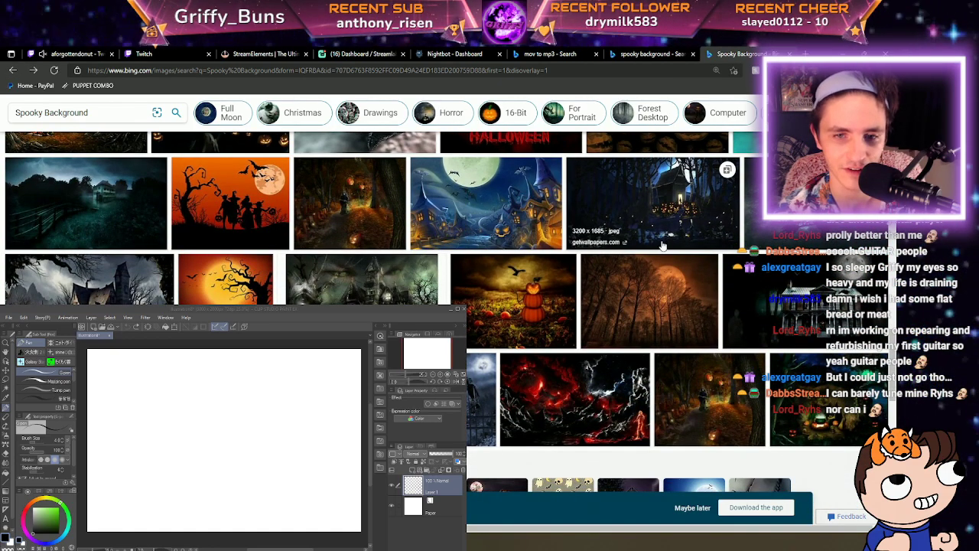
pyautogui.scroll(-1, 663, 245)
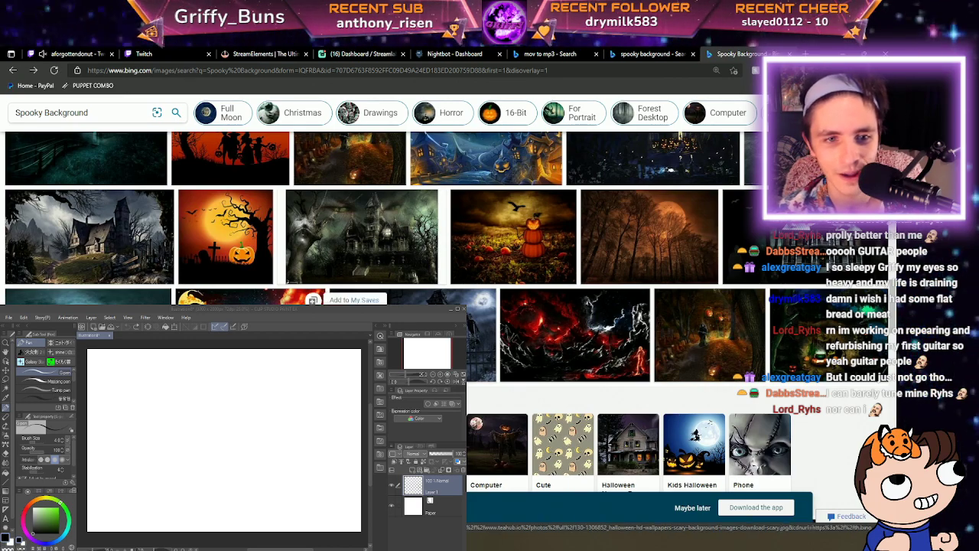
pyautogui.scroll(-3, 273, 302)
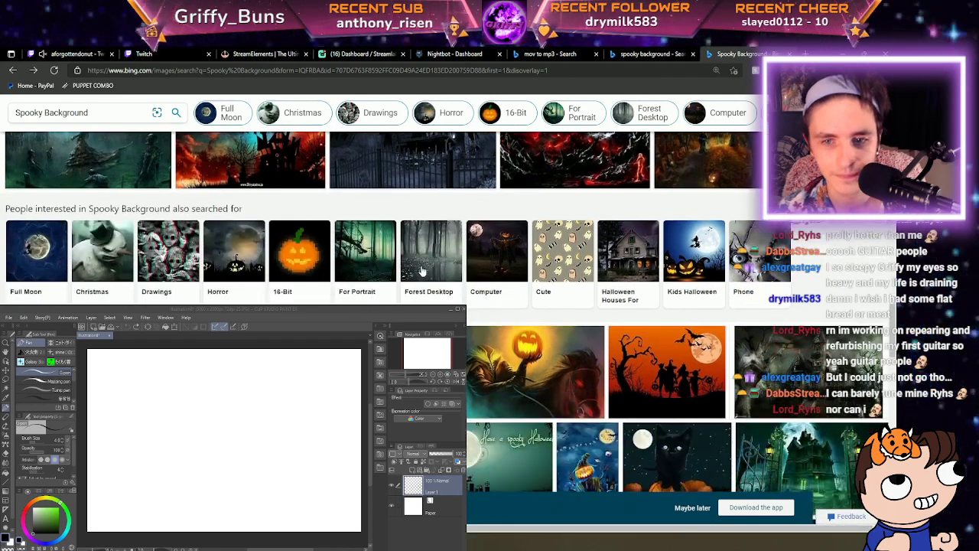
pyautogui.scroll(-2, 422, 271)
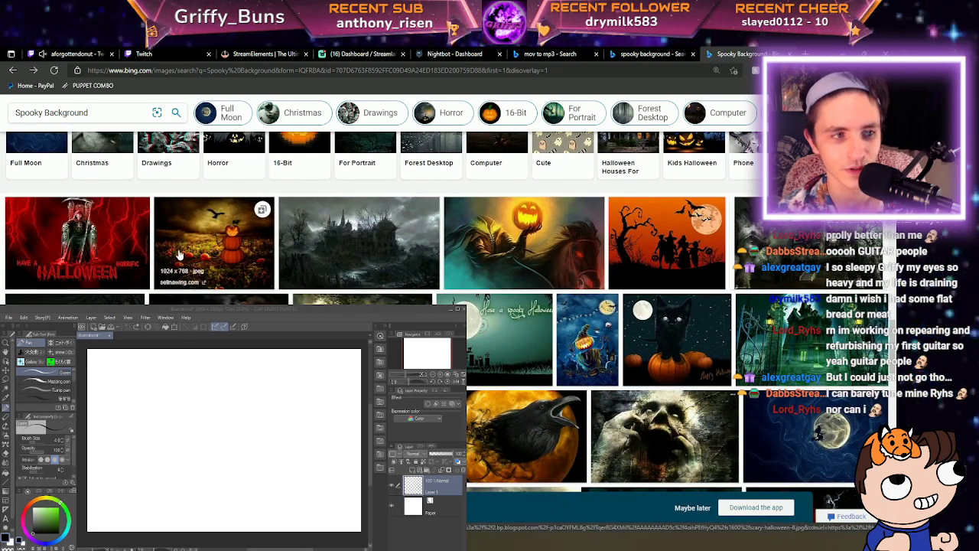
pyautogui.scroll(-4, 178, 254)
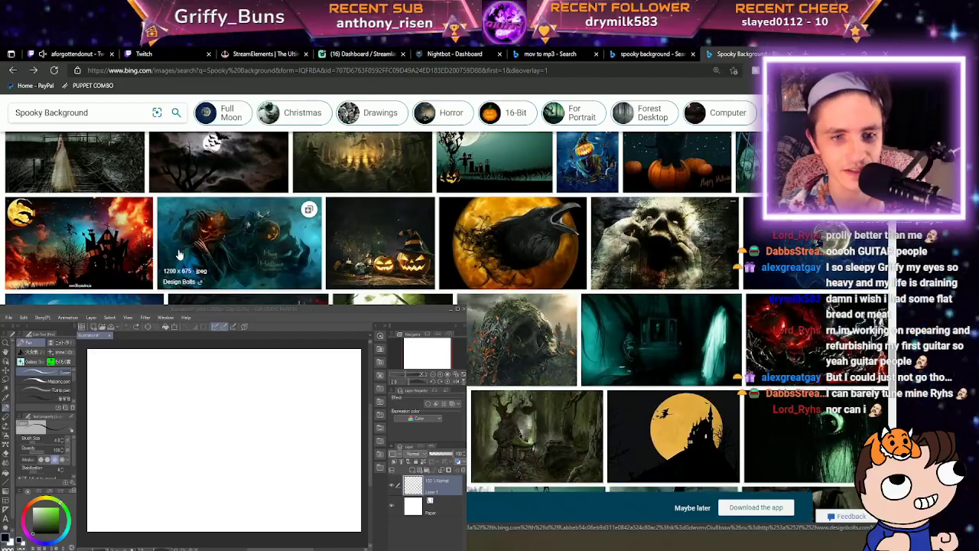
pyautogui.scroll(-1, 232, 273)
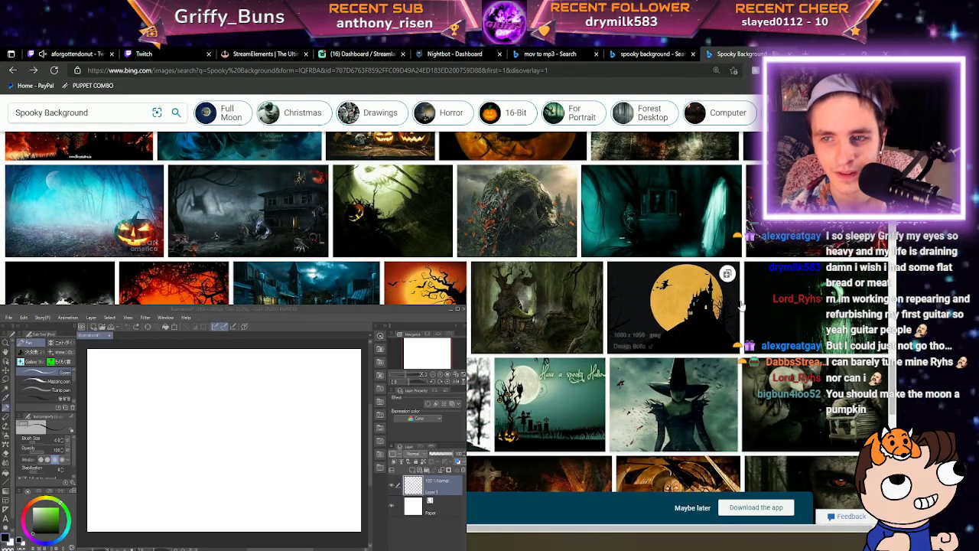
# Look through the remaining Spooky Background image results for reference ideas, including those near the start of the page.
pyautogui.scroll(-2, 673, 306)
pyautogui.scroll(-3, 266, 277)
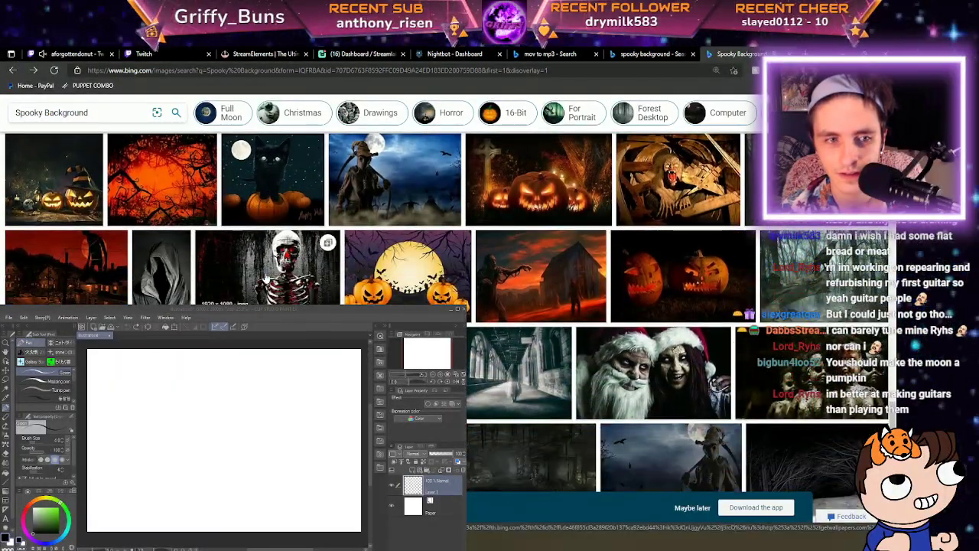
pyautogui.scroll(-10, 265, 278)
pyautogui.scroll(15, 266, 277)
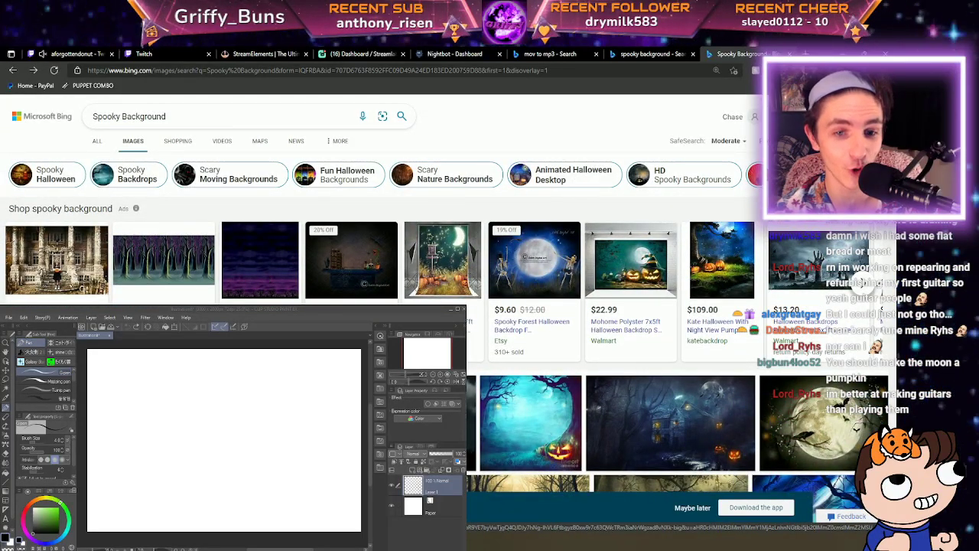
pyautogui.scroll(-1, 528, 306)
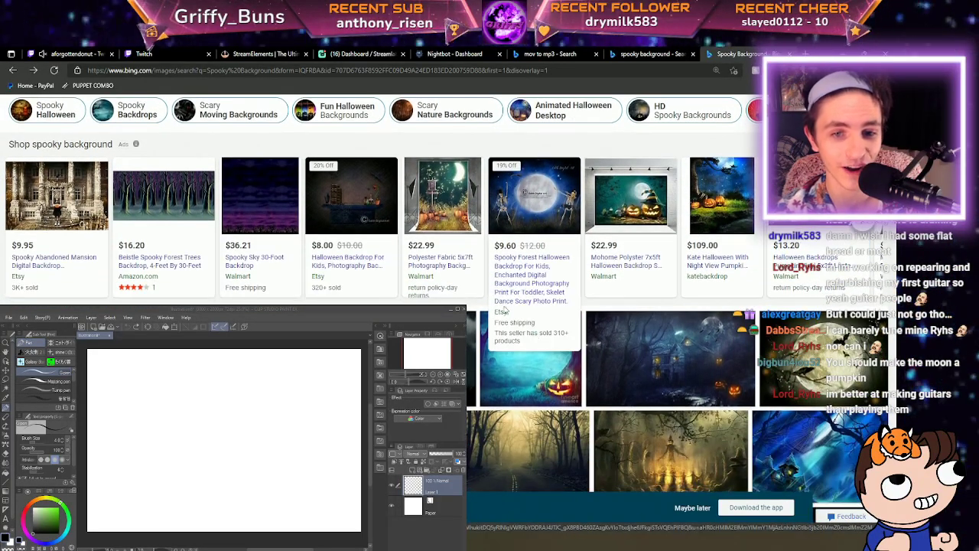
pyautogui.click(688, 365)
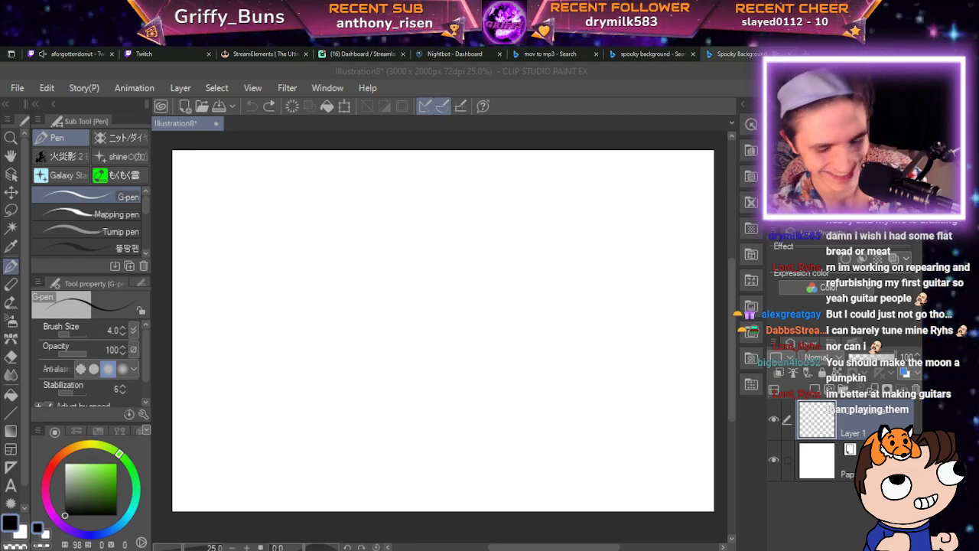
pyautogui.moveTo(402, 312); pyautogui.dragTo(315, 372)
pyautogui.hotkey('ctrl', 'z')
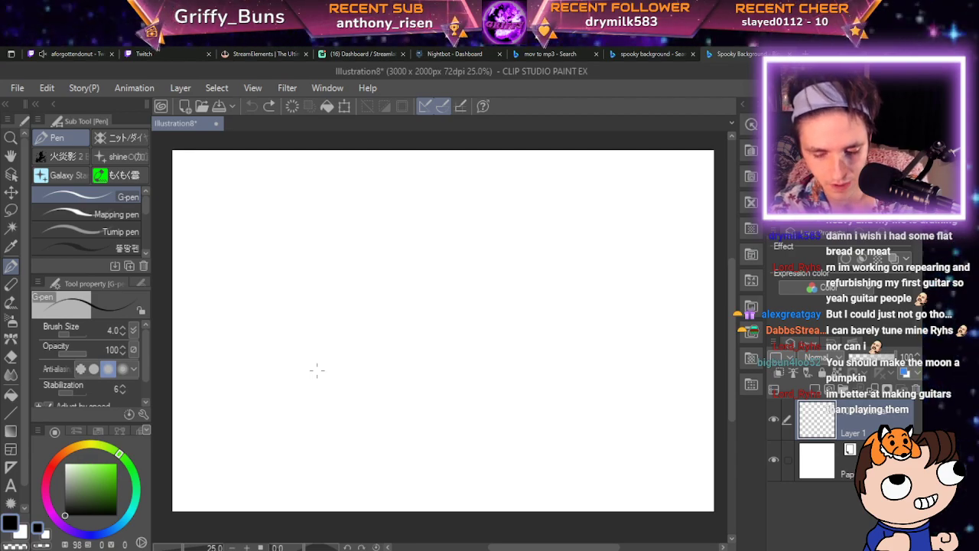
pyautogui.press('space')
pyautogui.moveTo(559, 320); pyautogui.dragTo(508, 327)
pyautogui.scroll(-3, 508, 327)
pyautogui.scroll(2, 508, 327)
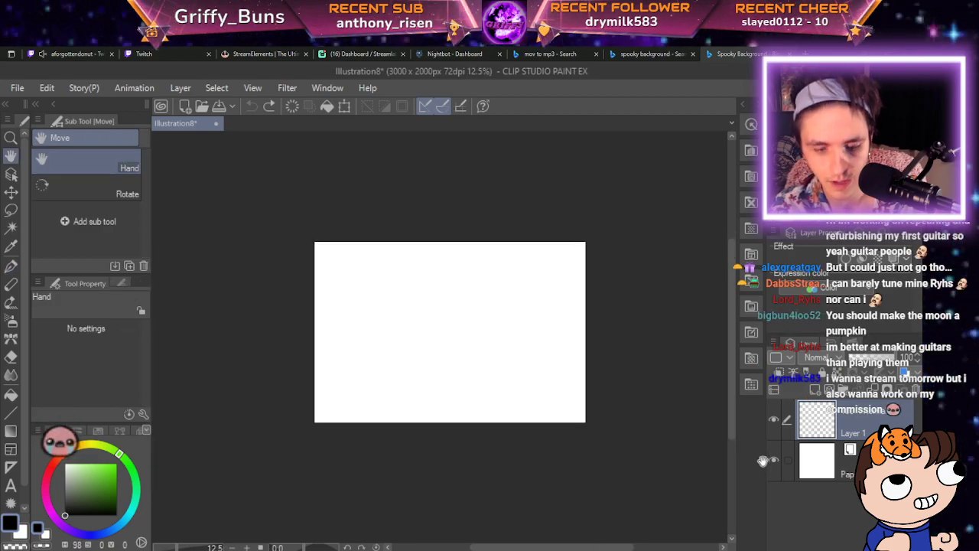
pyautogui.scroll(3, 508, 328)
pyautogui.scroll(-1, 509, 328)
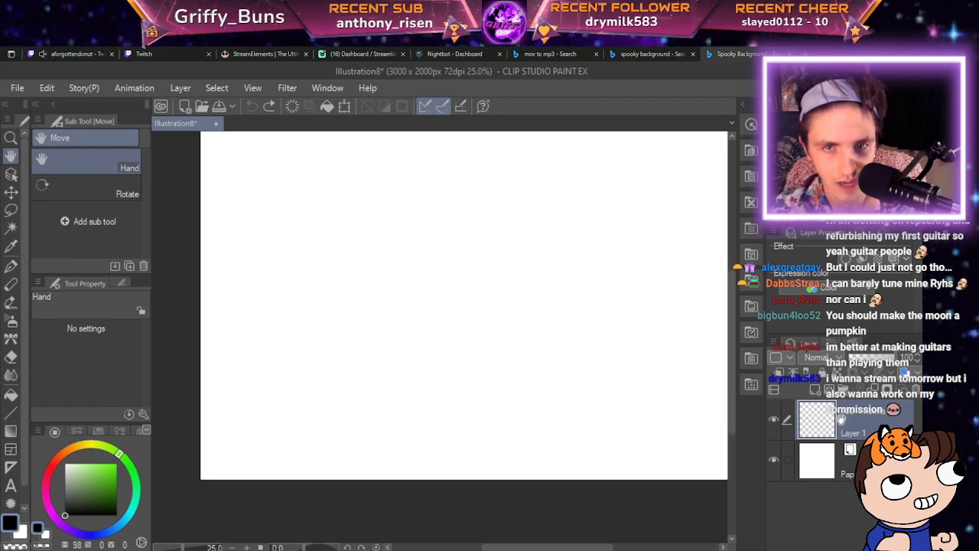
pyautogui.moveTo(876, 419); pyautogui.dragTo(808, 485)
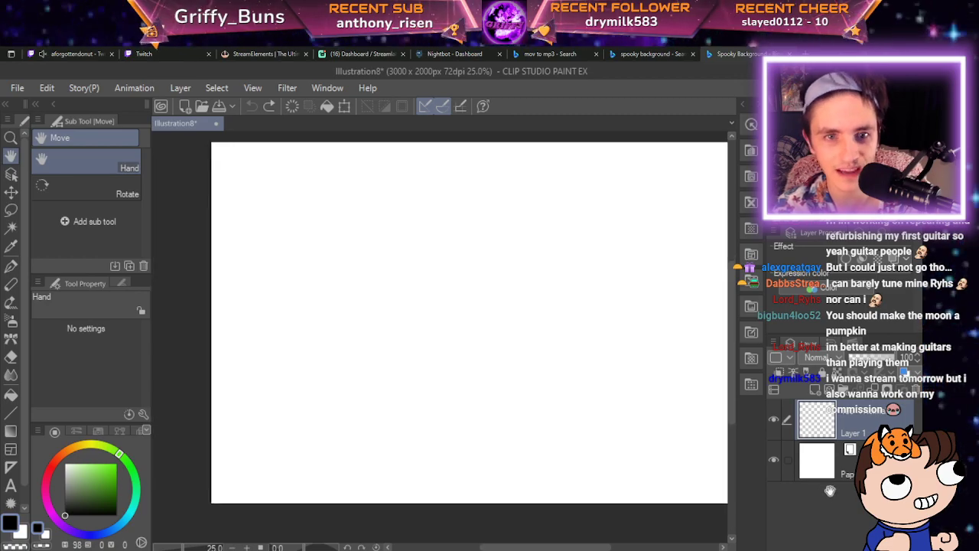
pyautogui.press('p')
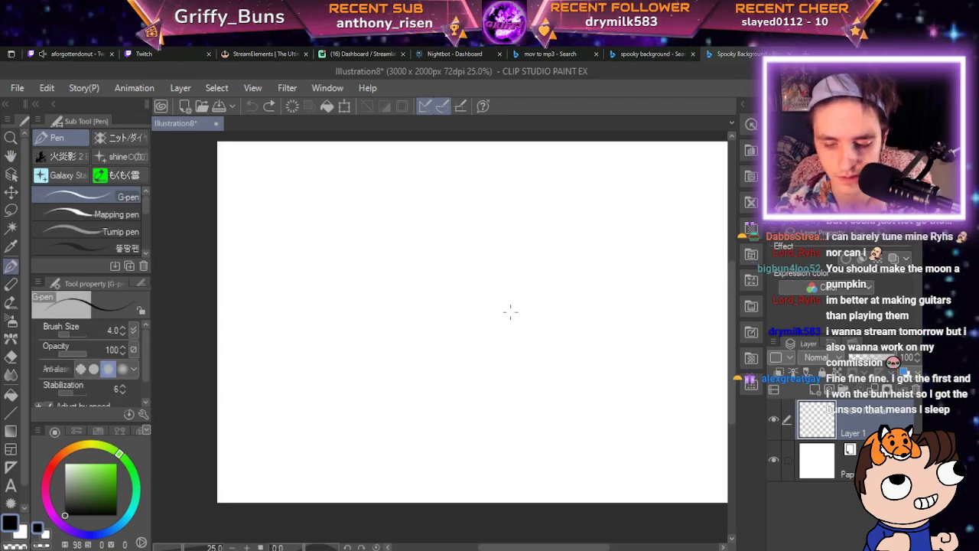
pyautogui.press('space')
pyautogui.moveTo(596, 373); pyautogui.dragTo(574, 397)
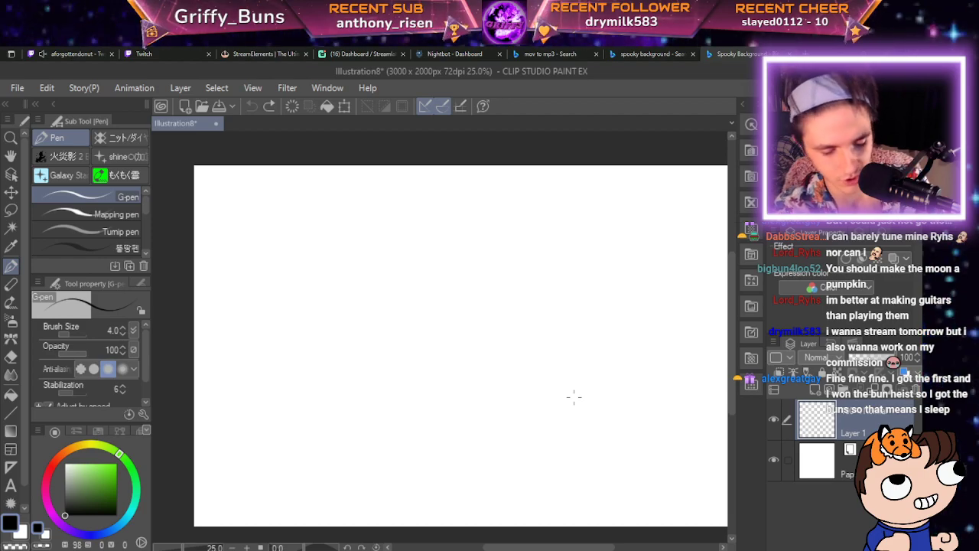
# Choose the Night sky preset of the Gradient tool.
pyautogui.click(10, 431)
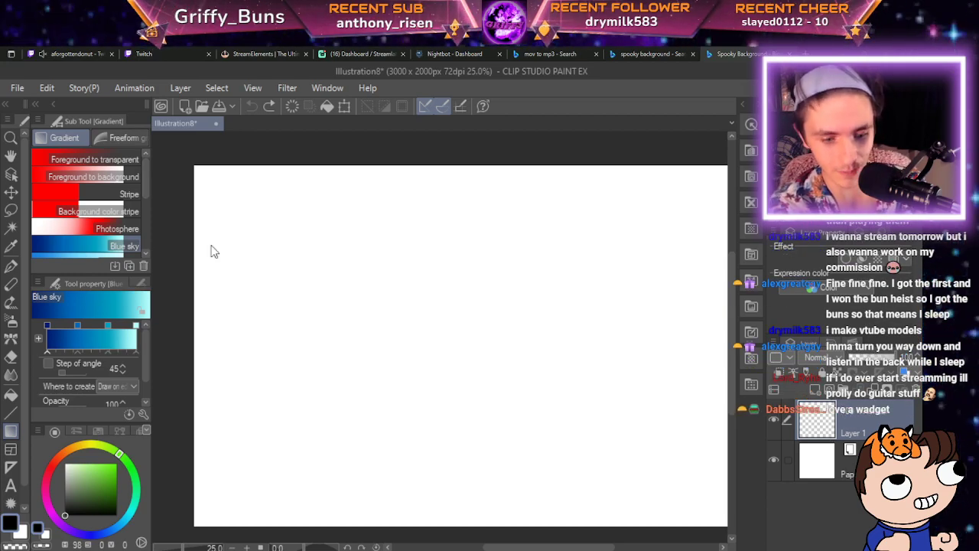
pyautogui.moveTo(145, 176); pyautogui.dragTo(145, 210)
pyautogui.click(122, 211)
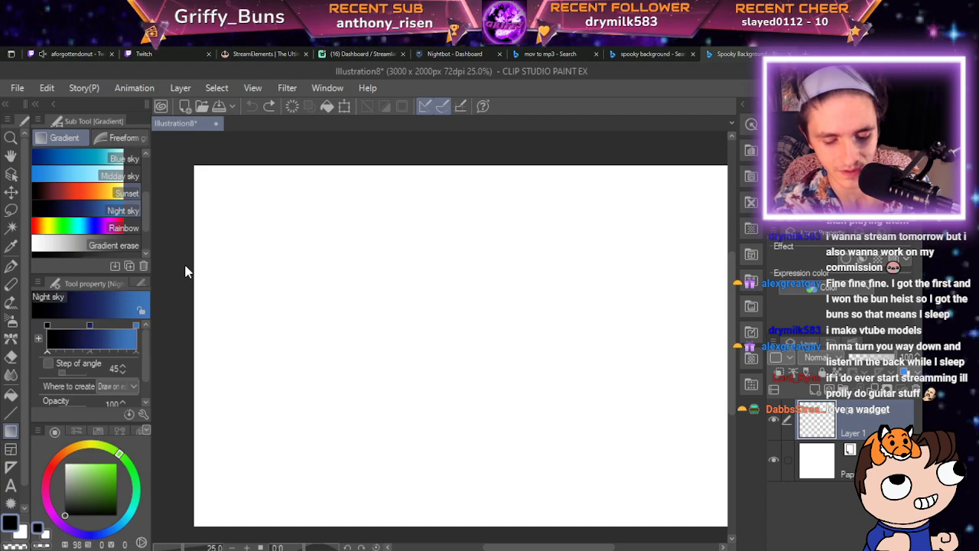
# Try slanted Night sky gradients at different angles and lengths on Layer 1, undoing each one.
pyautogui.moveTo(273, 196); pyautogui.dragTo(525, 416)
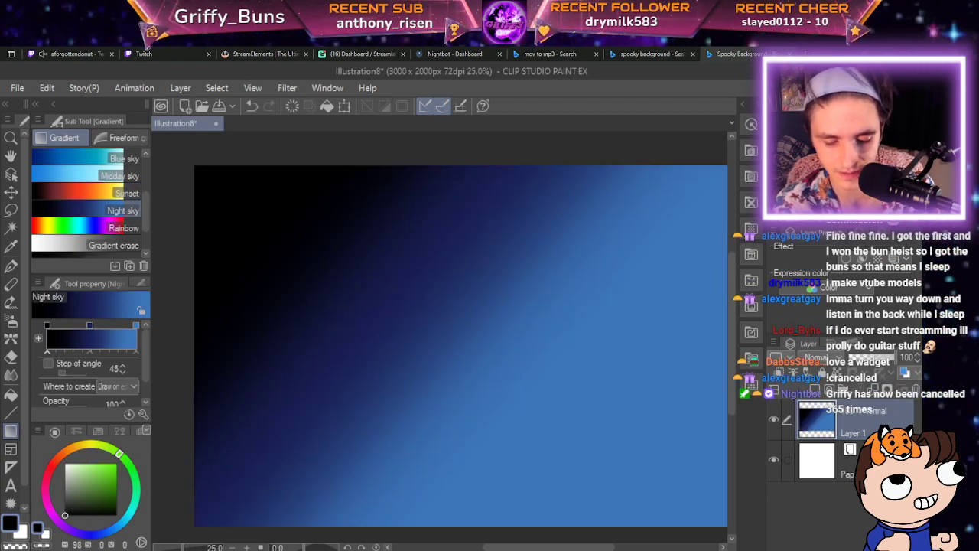
pyautogui.hotkey('ctrl', 'z')
pyautogui.moveTo(240, 181); pyautogui.dragTo(436, 240)
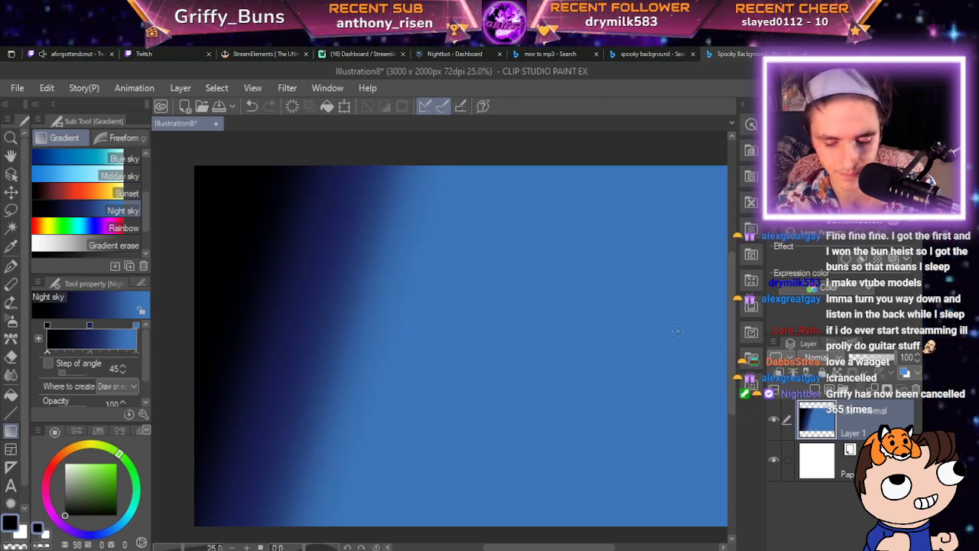
pyautogui.hotkey('ctrl', 'z')
pyautogui.moveTo(199, 205); pyautogui.dragTo(375, 221)
pyautogui.hotkey('ctrl', 'z')
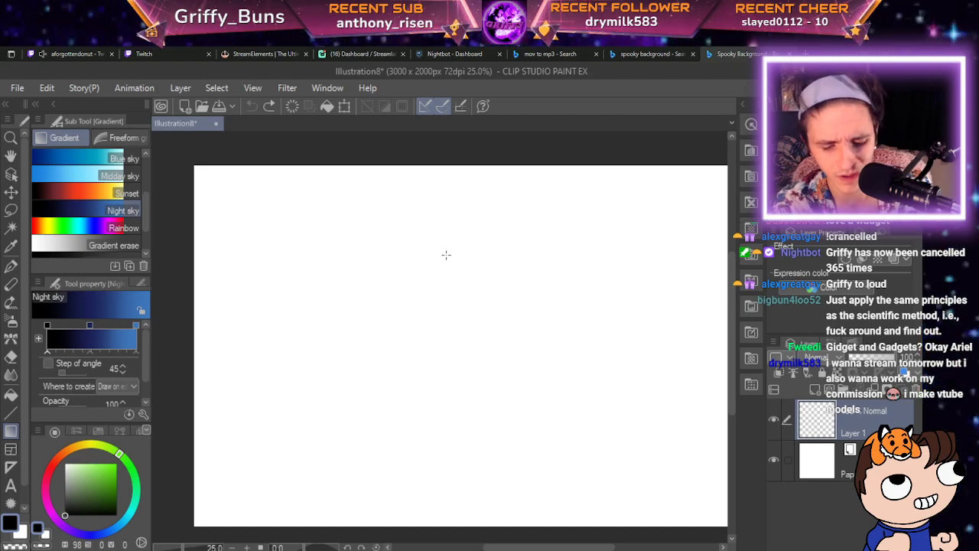
# Fill Layer 1 with a vertical Night sky gradient running from black at the canvas top to blue at the bottom.
pyautogui.moveTo(471, 153); pyautogui.dragTo(472, 504)
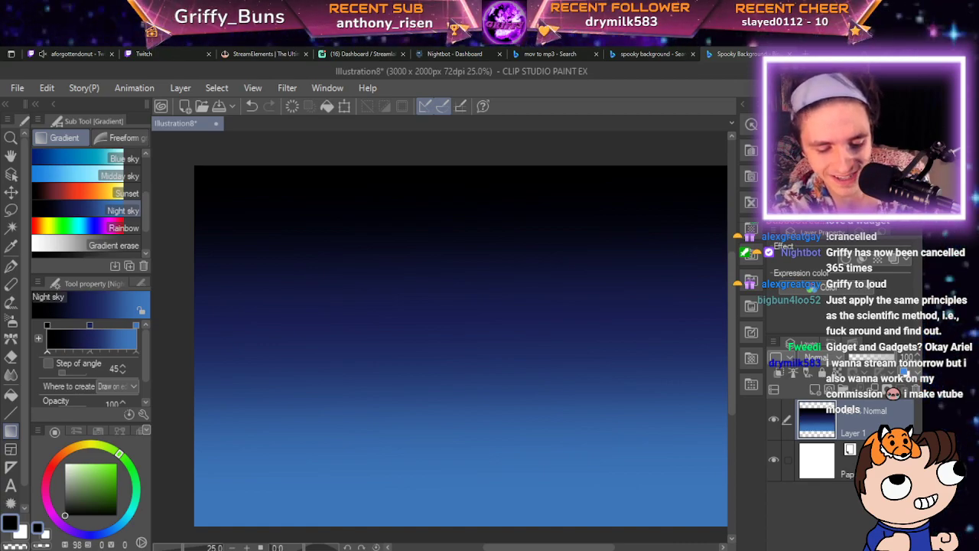
pyautogui.moveTo(146, 217); pyautogui.dragTo(146, 242)
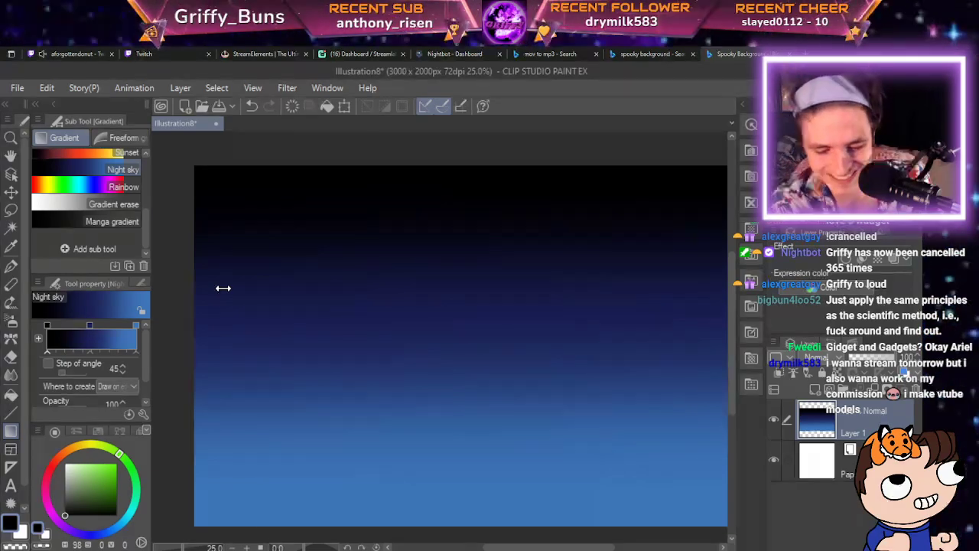
pyautogui.moveTo(476, 146); pyautogui.dragTo(474, 482)
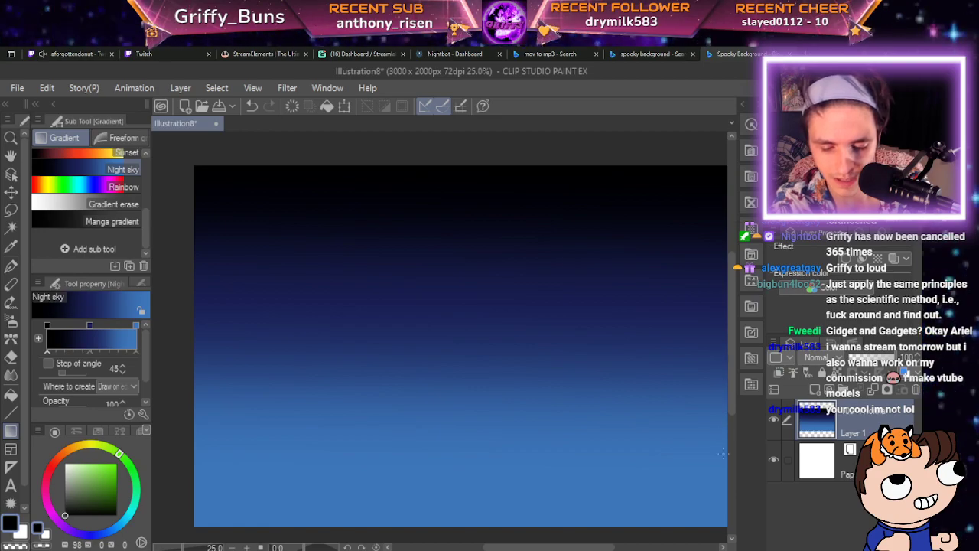
pyautogui.moveTo(472, 132); pyautogui.dragTo(488, 406)
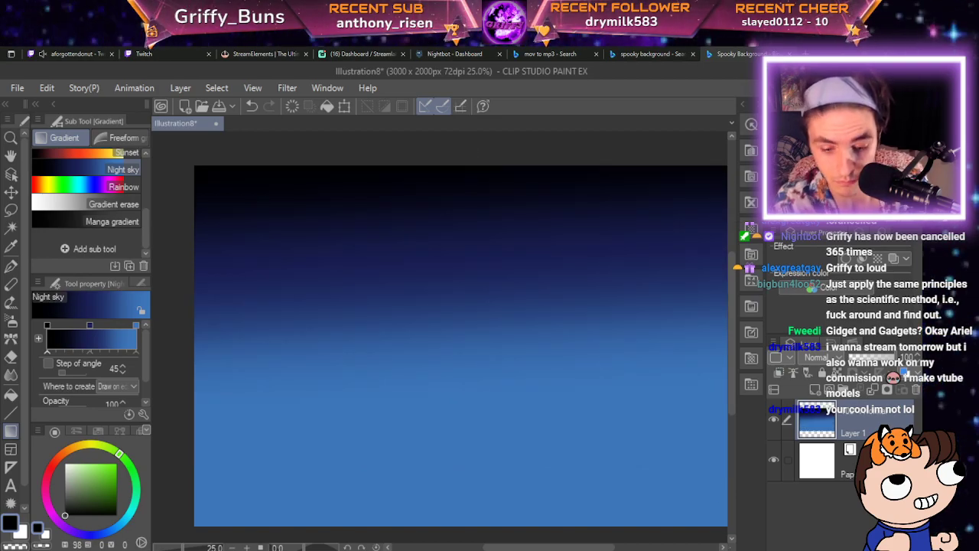
pyautogui.moveTo(527, 158); pyautogui.dragTo(498, 498)
pyautogui.moveTo(497, 134); pyautogui.dragTo(495, 291)
pyautogui.moveTo(509, 147); pyautogui.dragTo(511, 438)
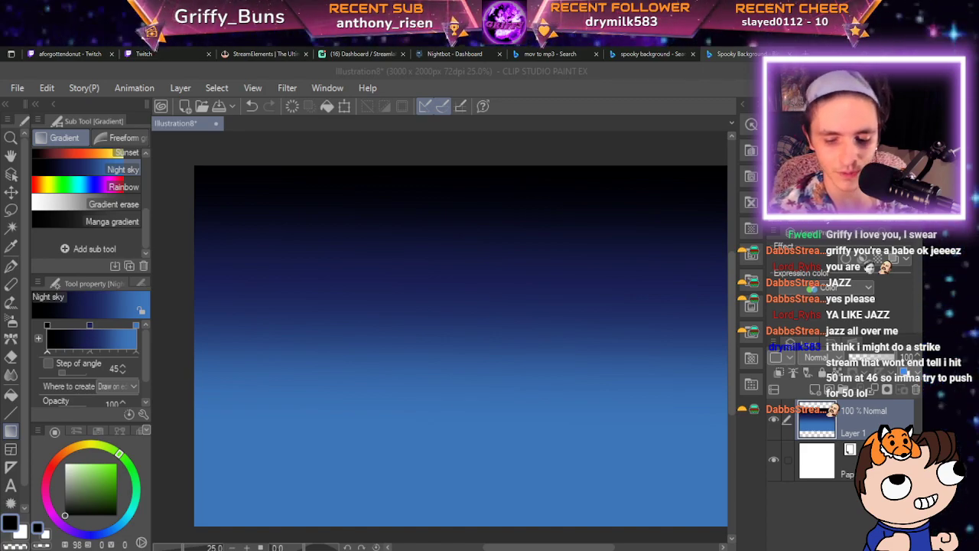
# Switch to the G-pen and lower the gradient layer's opacity to 38%.
pyautogui.hotkey('alt', 'Tab')
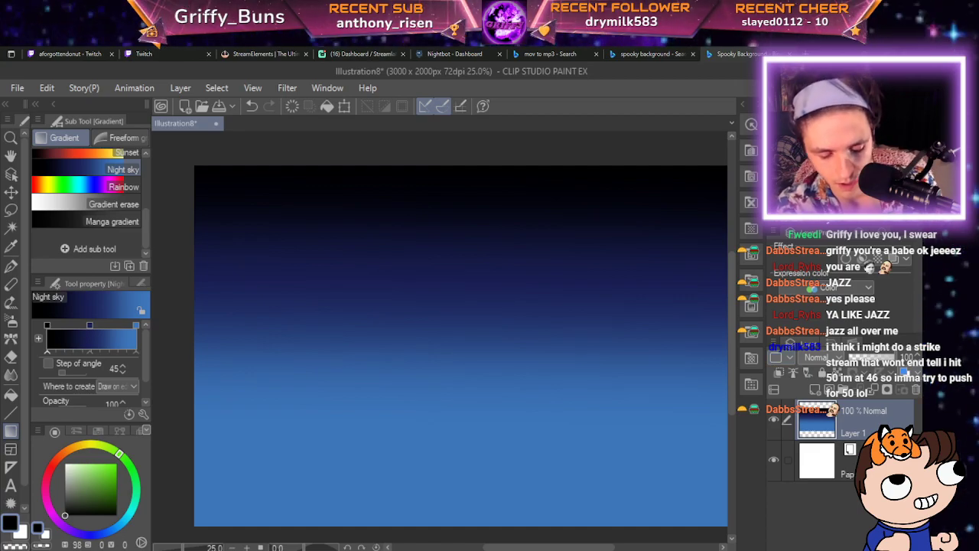
pyautogui.click(10, 265)
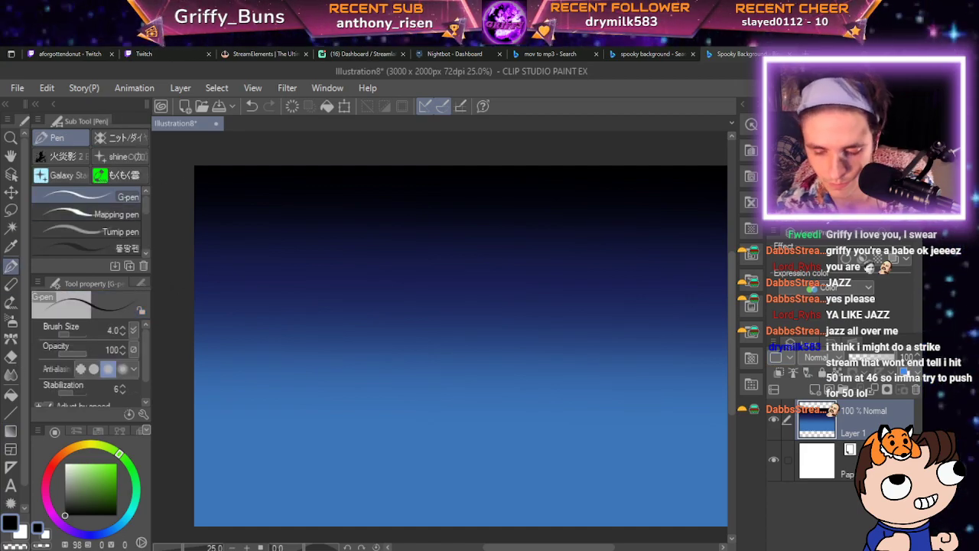
pyautogui.moveTo(880, 358); pyautogui.dragTo(866, 357)
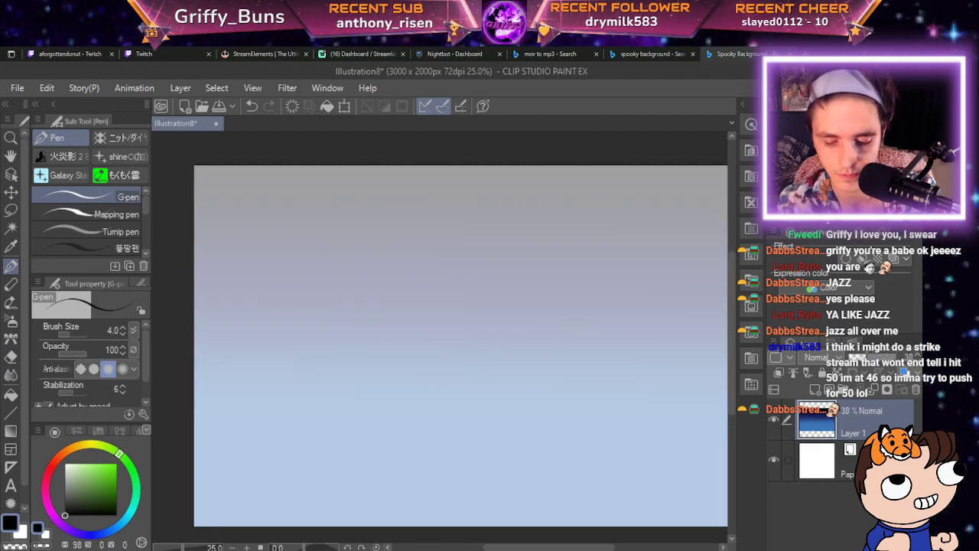
# Add a new layer above the gradient, naming the gradient layer "sky" and the new one "SKETCHY".
pyautogui.press('space')
pyautogui.moveTo(591, 326); pyautogui.dragTo(529, 344)
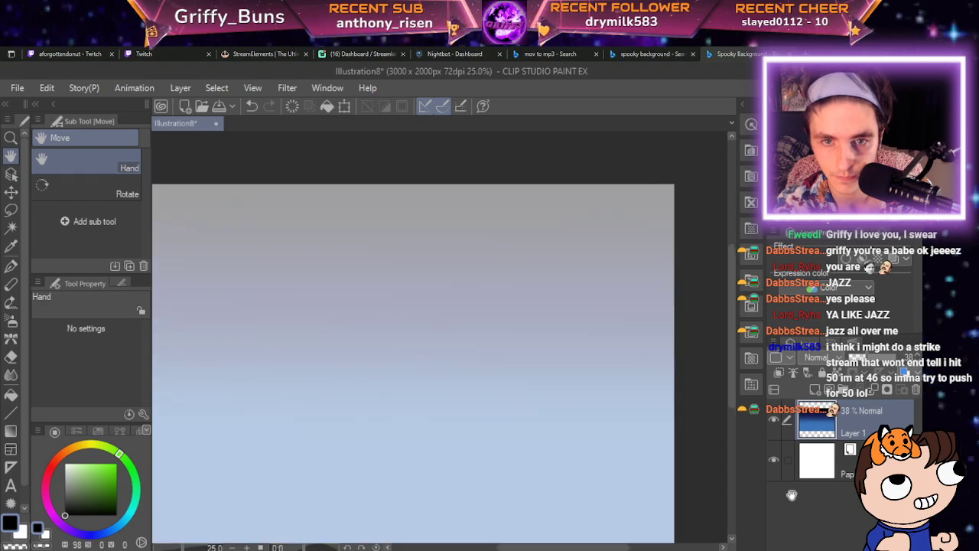
pyautogui.scroll(1, 529, 344)
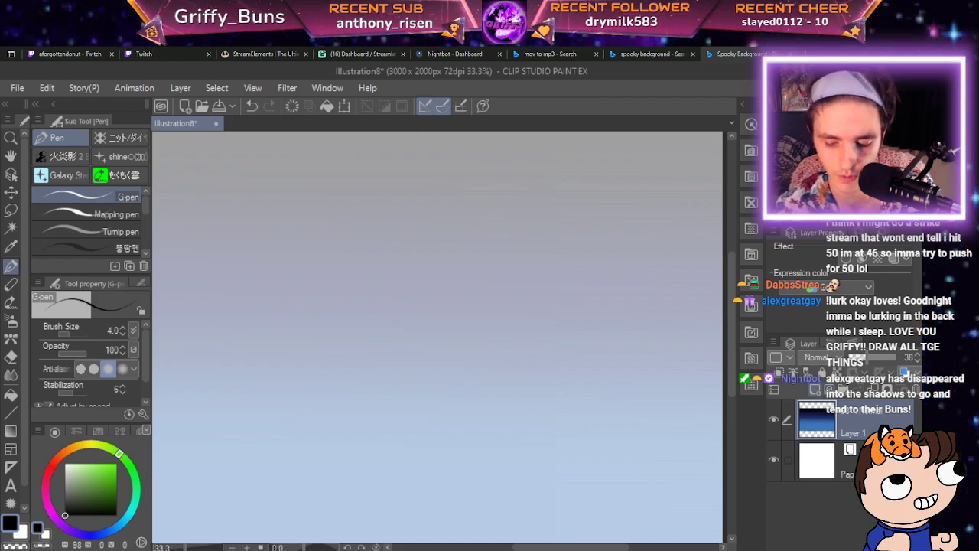
pyautogui.click(815, 389)
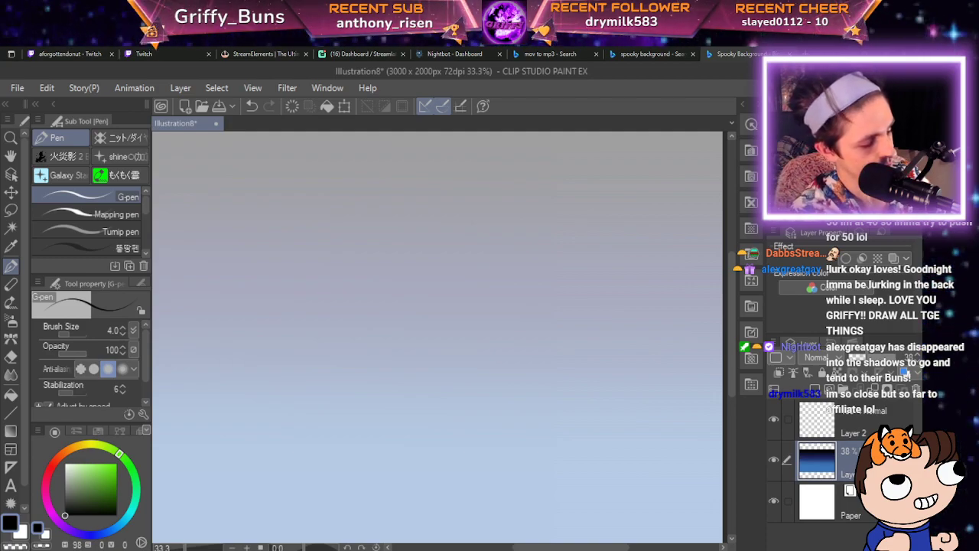
pyautogui.write('sky')
pyautogui.press('Return')
pyautogui.click(857, 425)
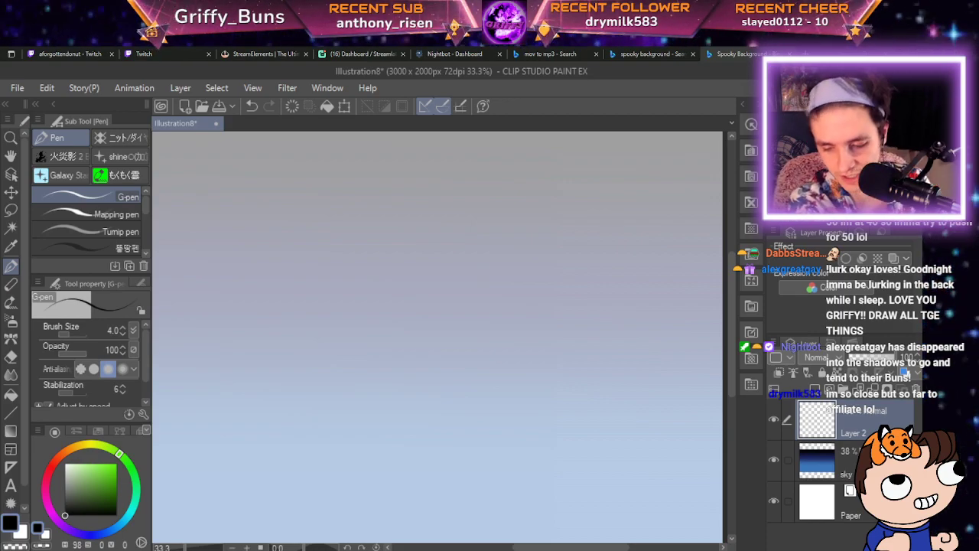
pyautogui.write('SKETCHY')
pyautogui.press('Return')
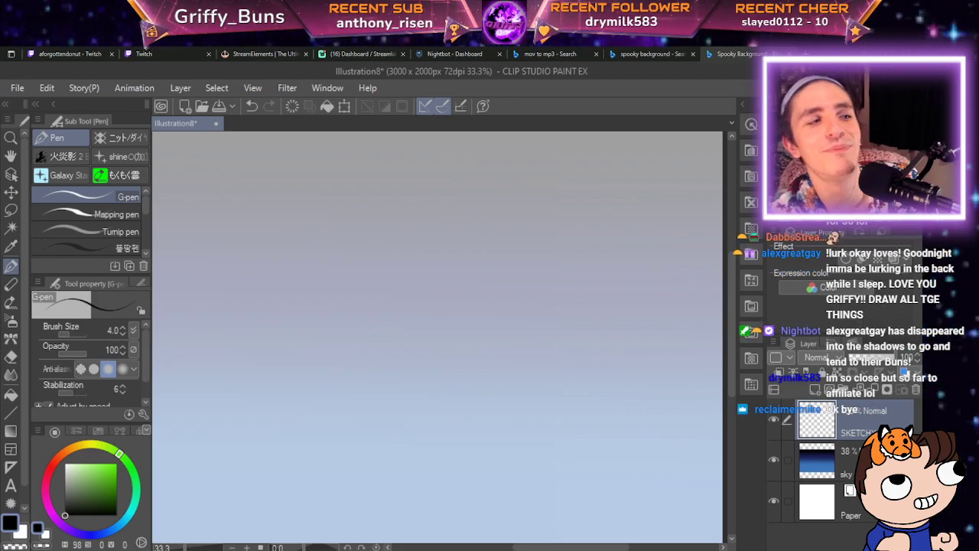
pyautogui.press('p')
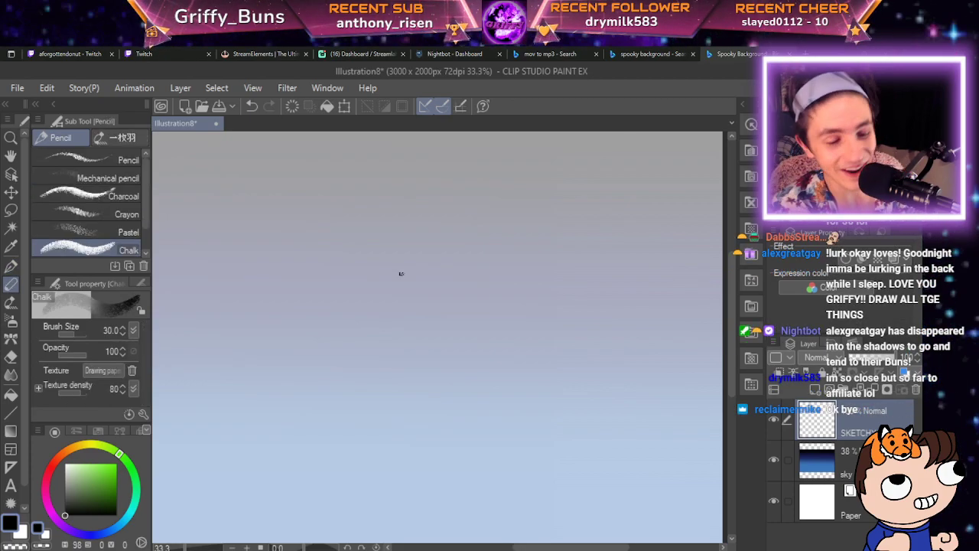
pyautogui.press('space')
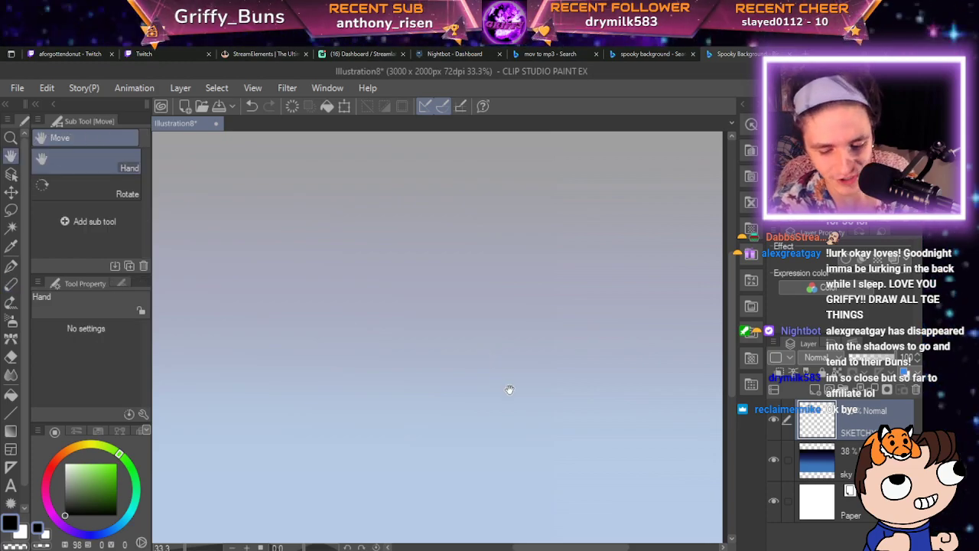
pyautogui.moveTo(555, 427); pyautogui.dragTo(616, 371)
pyautogui.scroll(-3, 411, 203)
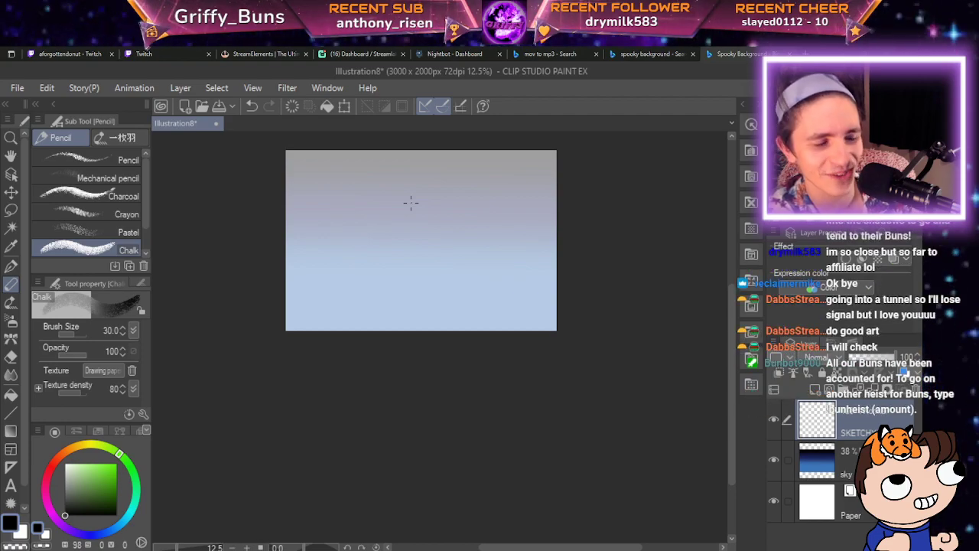
pyautogui.moveTo(701, 406); pyautogui.dragTo(711, 475)
pyautogui.scroll(2, 479, 343)
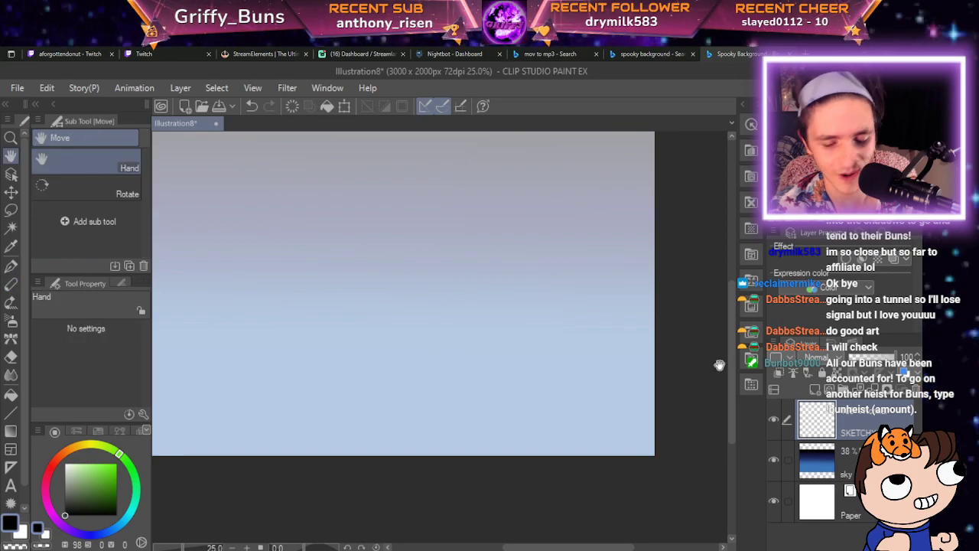
pyautogui.moveTo(721, 375); pyautogui.dragTo(788, 467)
pyautogui.press('p')
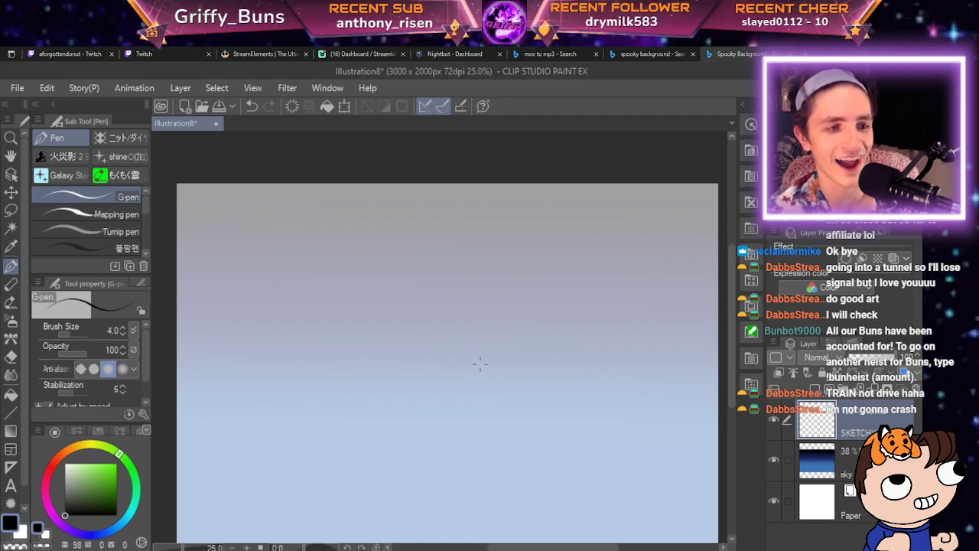
pyautogui.press('space')
pyautogui.moveTo(586, 472)
pyautogui.mouseDown()
pyautogui.moveTo(559, 418)
pyautogui.moveTo(583, 461)
pyautogui.mouseUp()
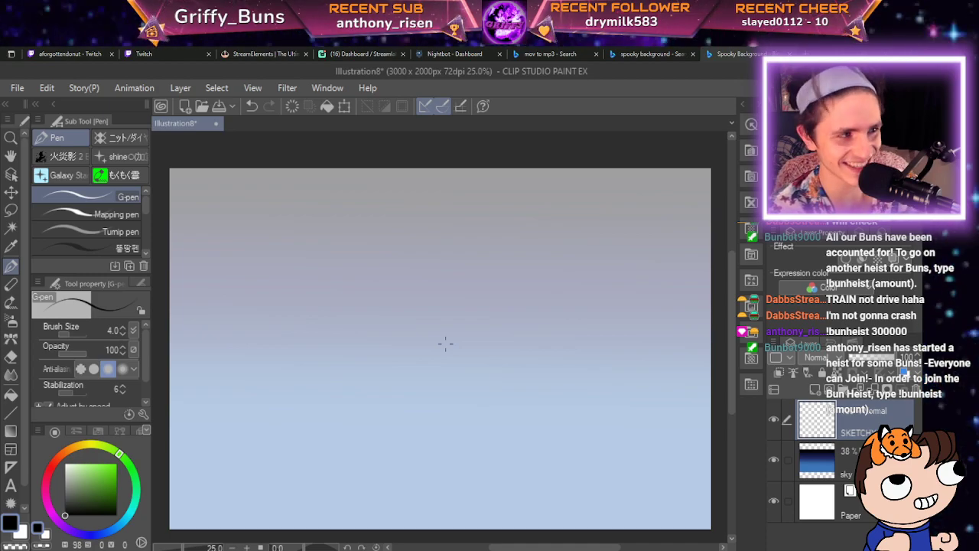
pyautogui.press('space')
pyautogui.moveTo(540, 257); pyautogui.dragTo(503, 258)
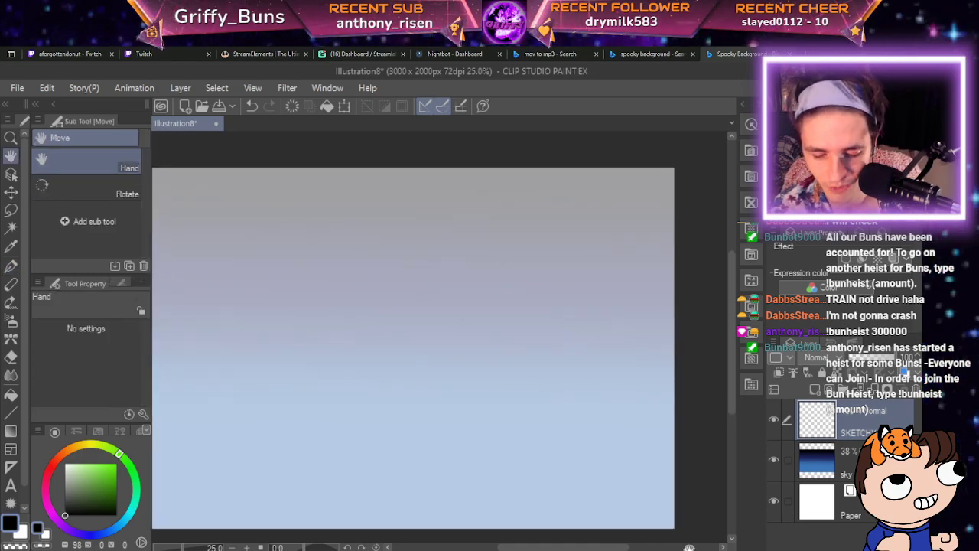
pyautogui.moveTo(457, 294); pyautogui.dragTo(485, 258)
pyautogui.hotkey('ctrl', 'z')
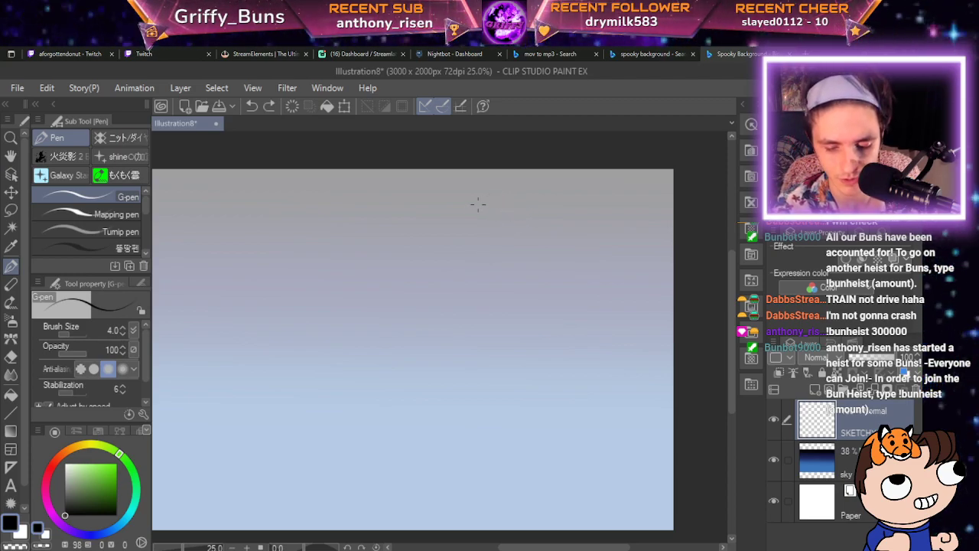
pyautogui.hotkey('ctrl', 'z')
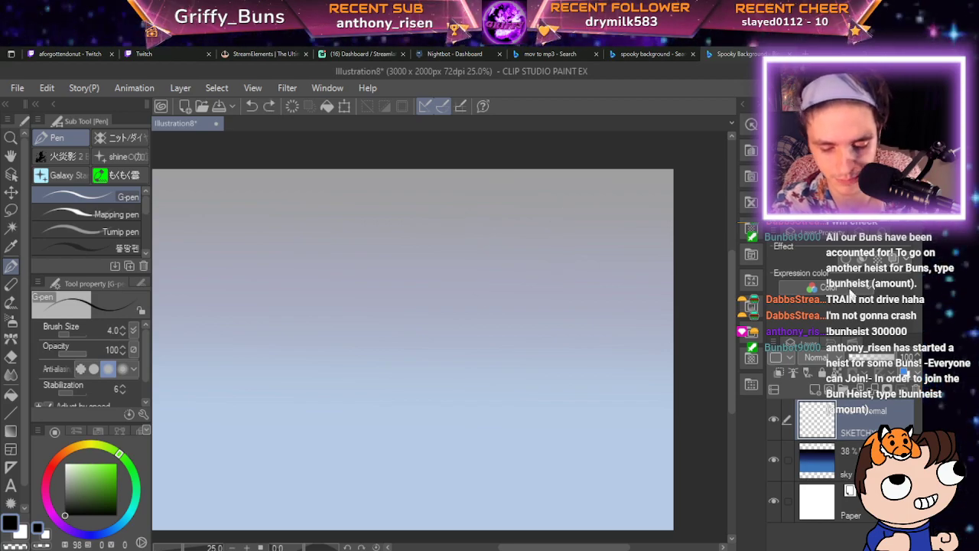
pyautogui.hotkey('ctrl', 'z')
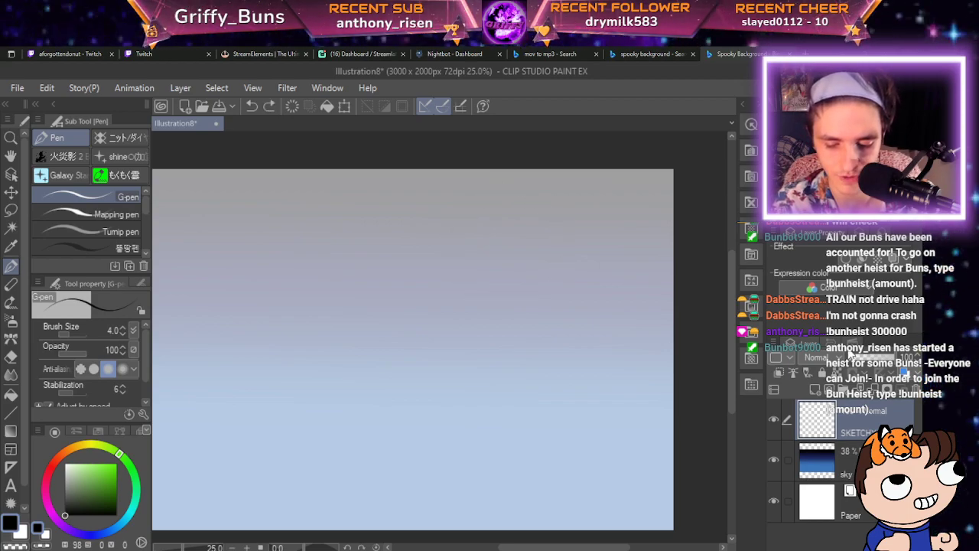
pyautogui.hotkey('ctrl', 'z')
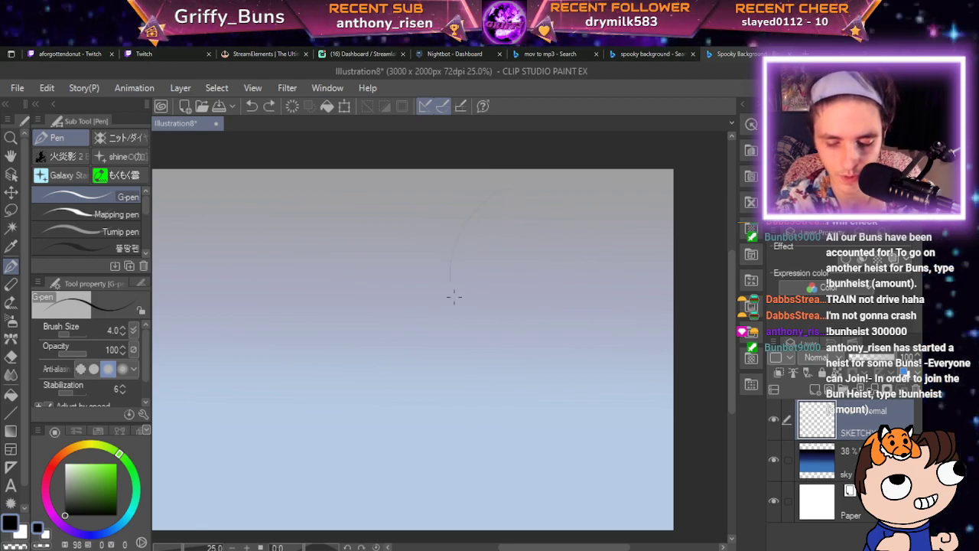
# Sketch a large, loose circle of overlapping G-pen lines in the upper-right part of the sky on the SKETCHY layer.
pyautogui.moveTo(467, 210)
pyautogui.mouseDown()
pyautogui.moveTo(557, 215)
pyautogui.moveTo(579, 309)
pyautogui.moveTo(468, 313)
pyautogui.moveTo(500, 207)
pyautogui.moveTo(472, 267)
pyautogui.mouseUp()
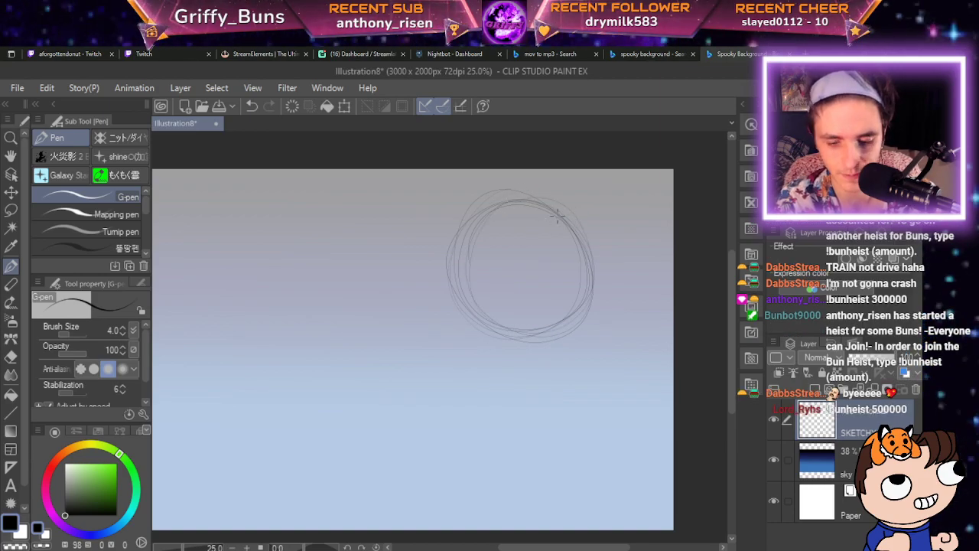
pyautogui.scroll(-2, 528, 200)
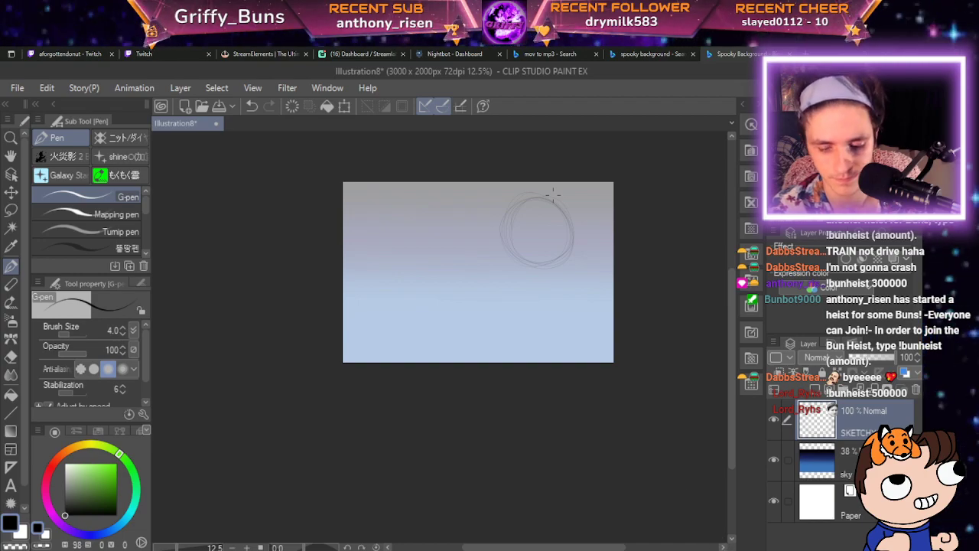
pyautogui.scroll(2, 552, 195)
pyautogui.scroll(-2, 552, 196)
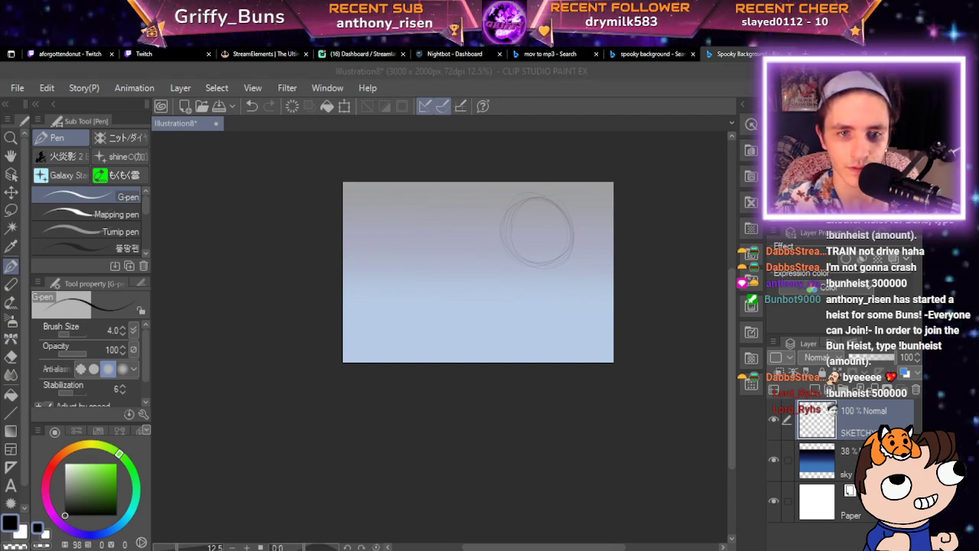
# Try to save the illustration as a file.
pyautogui.hotkey('ctrl', 's')
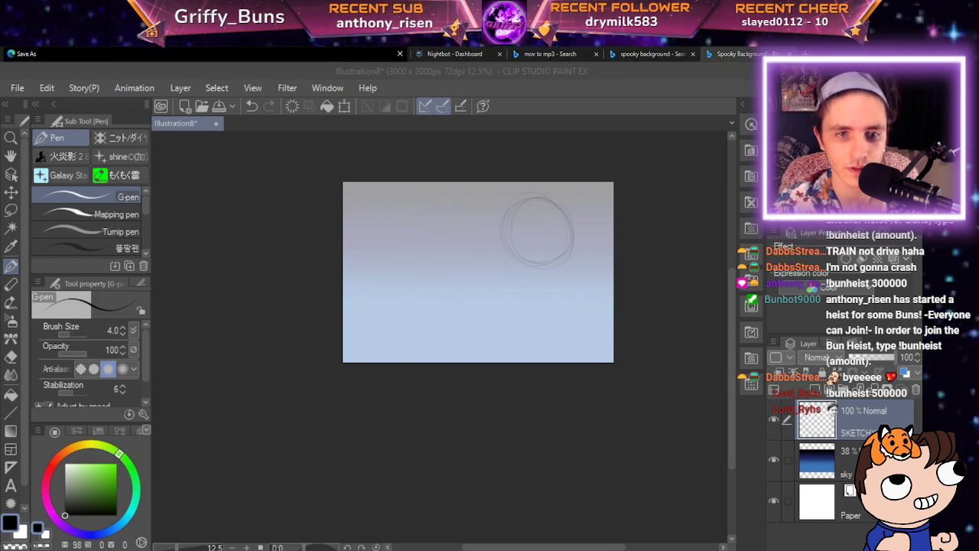
pyautogui.press('Return')
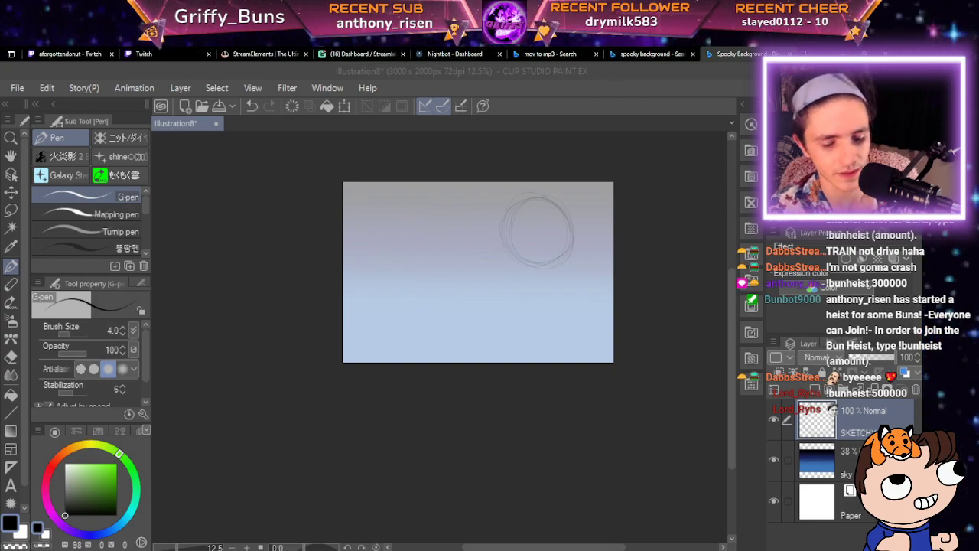
pyautogui.click(26, 92)
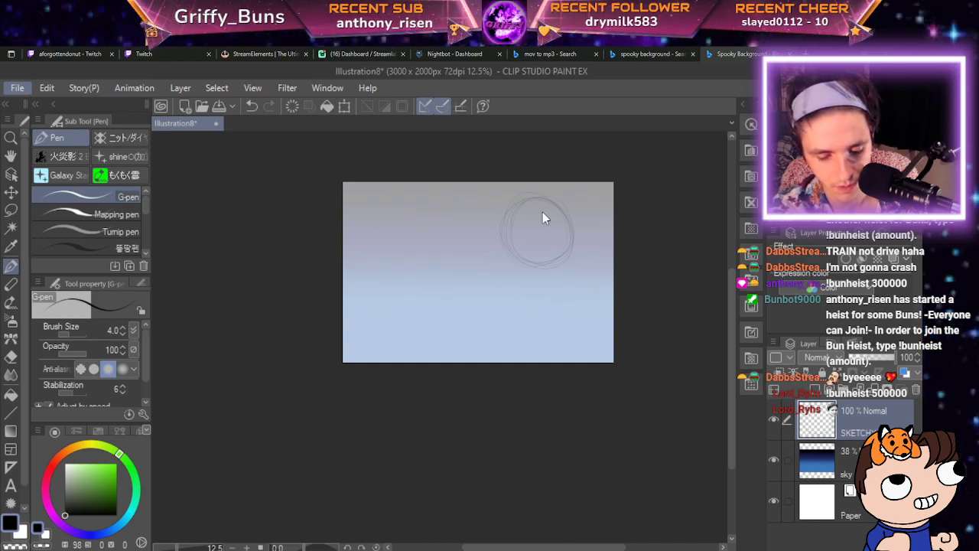
pyautogui.hotkey('alt', 'Tab')
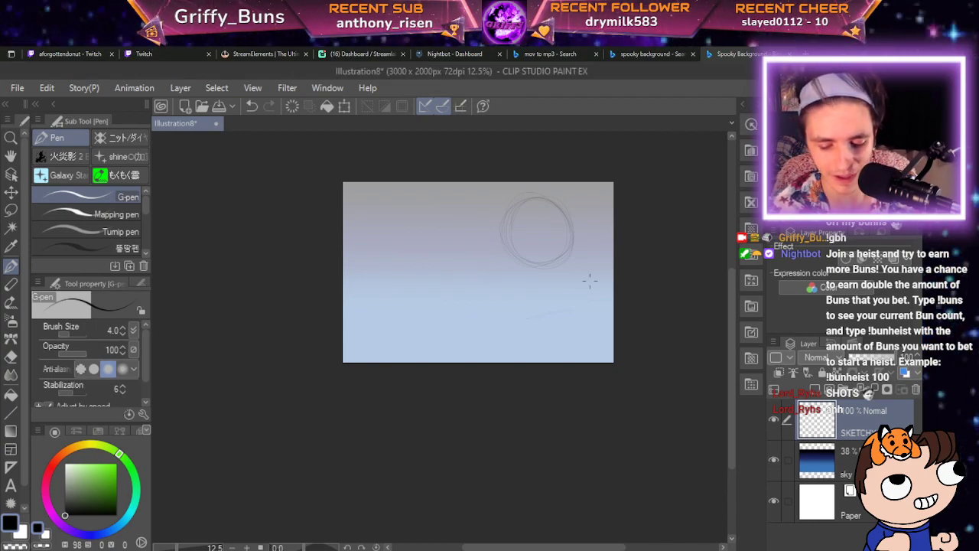
pyautogui.hotkey('ctrl', 'z')
pyautogui.scroll(4, 589, 281)
pyautogui.scroll(-4, 589, 281)
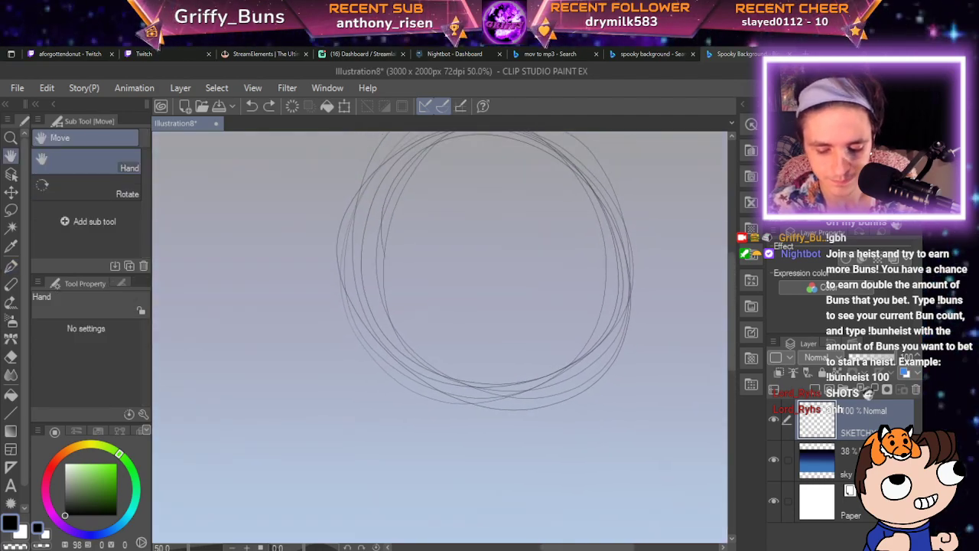
pyautogui.scroll(3, 569, 334)
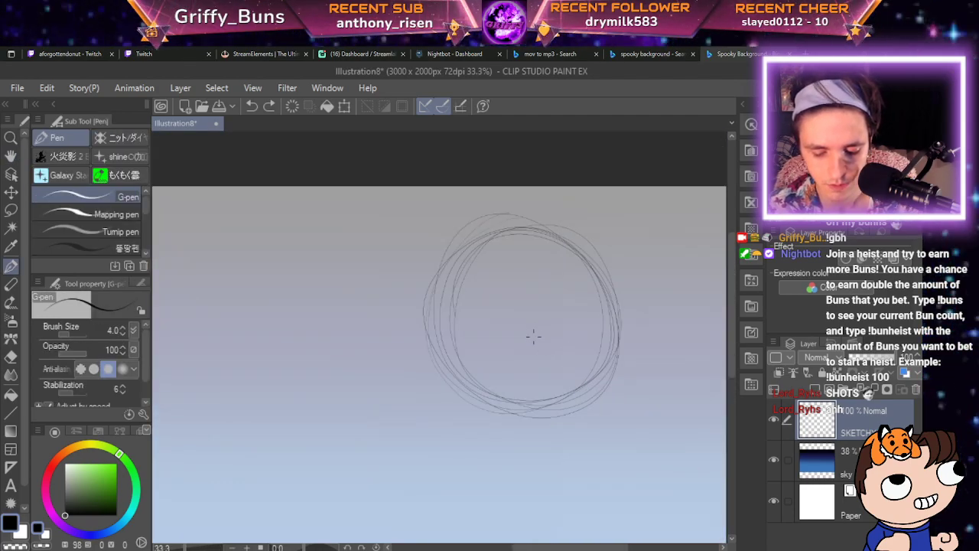
pyautogui.scroll(1, 533, 336)
pyautogui.scroll(1, 533, 341)
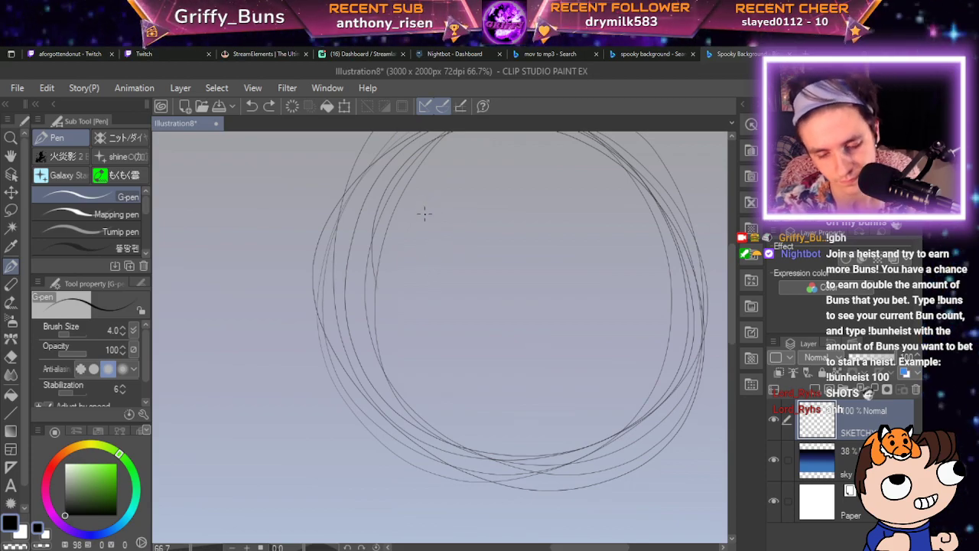
pyautogui.press('h')
pyautogui.moveTo(762, 307); pyautogui.dragTo(675, 345)
pyautogui.press('p')
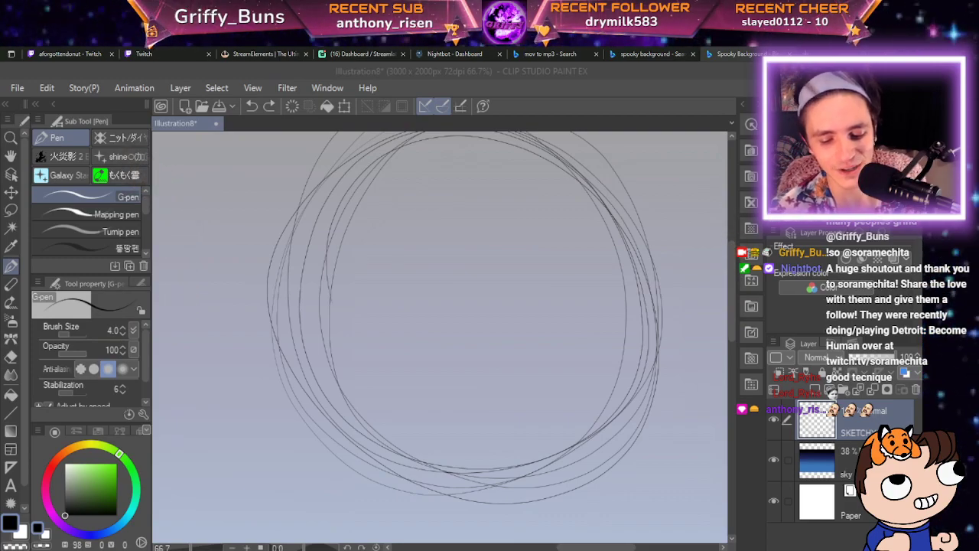
pyautogui.moveTo(464, 339); pyautogui.dragTo(524, 305)
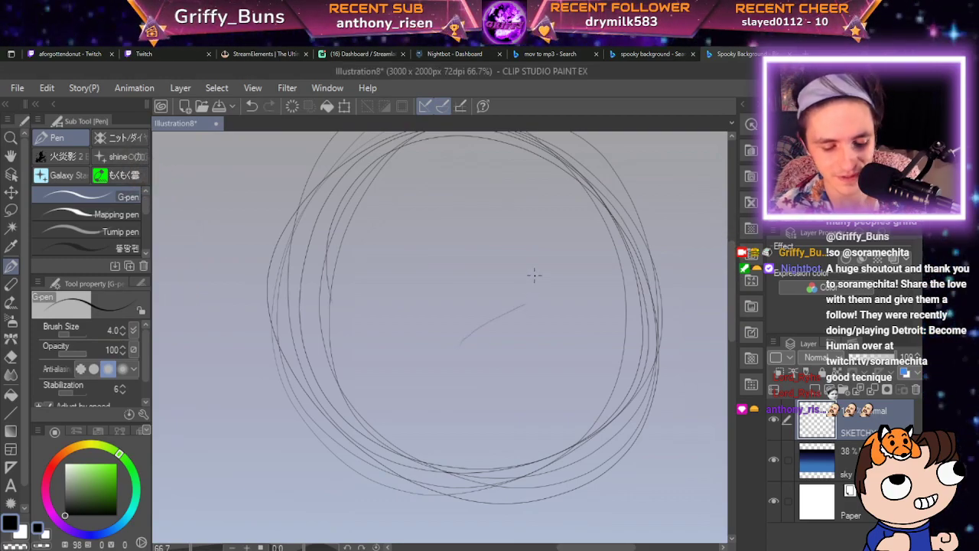
pyautogui.hotkey('ctrl', 'z')
# Sketch an angular, slanted left eye inside the circle with the G-pen at size 4.0.
pyautogui.scroll(-1, 534, 274)
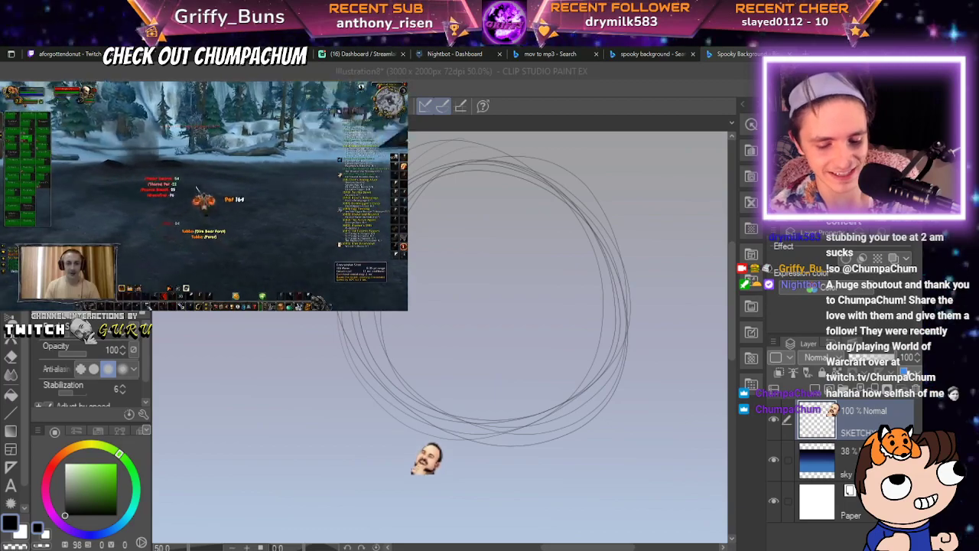
pyautogui.scroll(5, 598, 383)
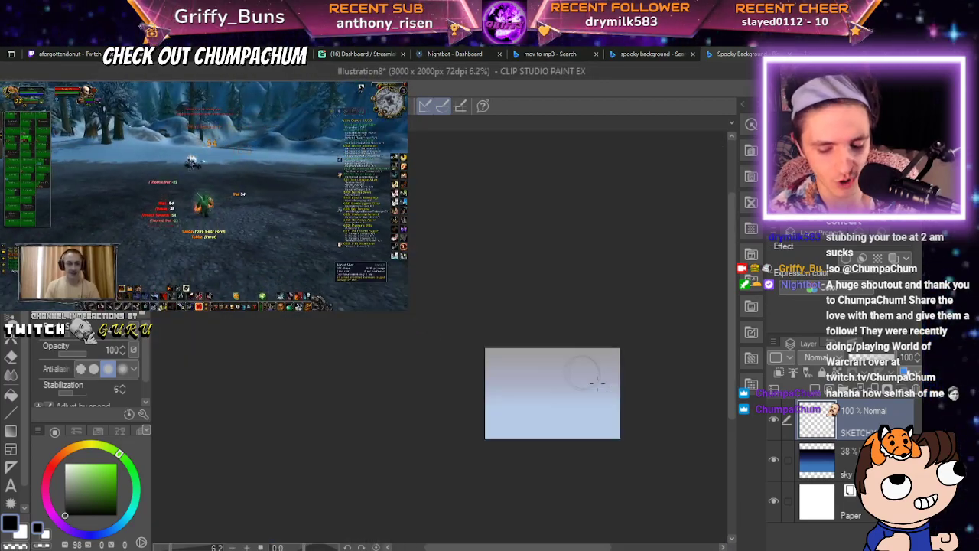
pyautogui.moveTo(598, 384); pyautogui.dragTo(636, 335)
pyautogui.scroll(-1, 604, 367)
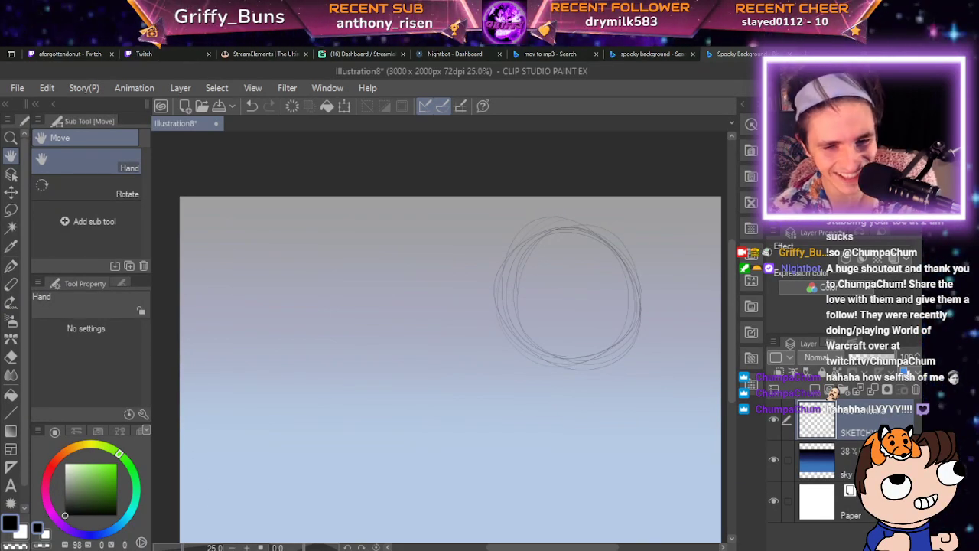
pyautogui.scroll(1, 609, 334)
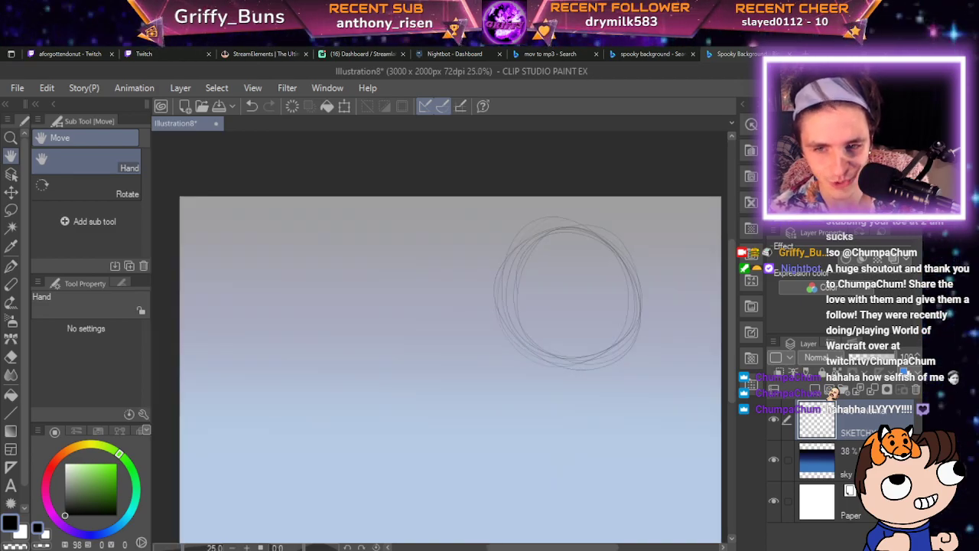
pyautogui.scroll(1, 610, 321)
pyautogui.scroll(1, 644, 485)
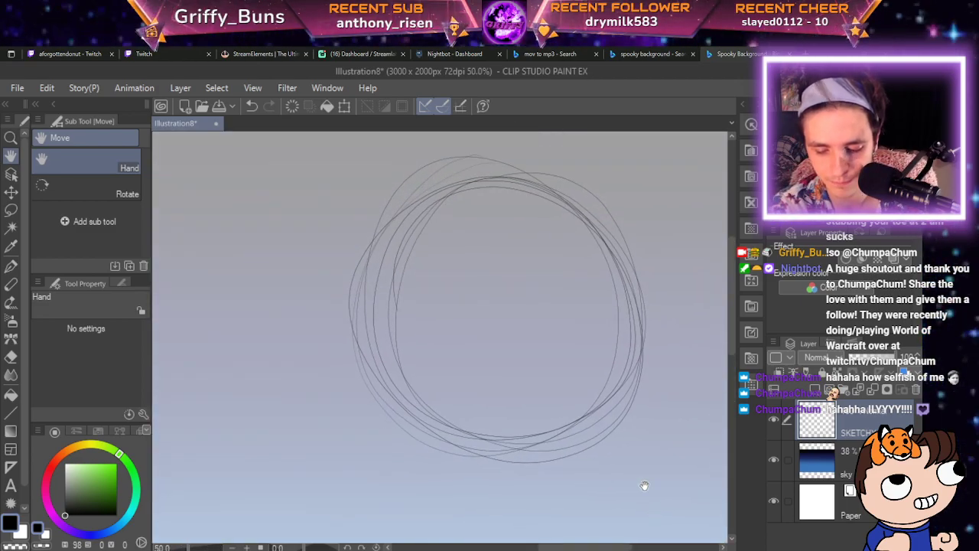
pyautogui.press('p')
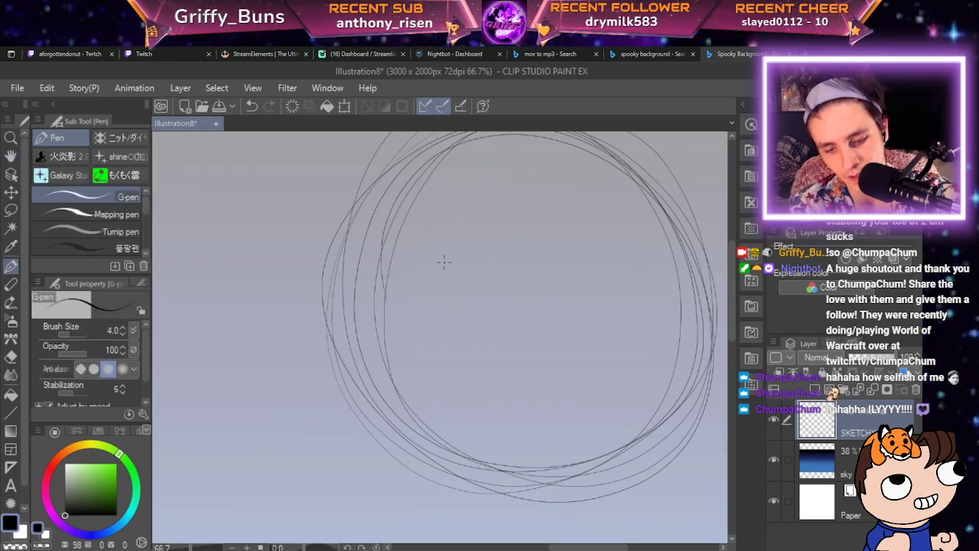
pyautogui.moveTo(444, 220)
pyautogui.mouseDown()
pyautogui.moveTo(425, 264)
pyautogui.moveTo(450, 313)
pyautogui.mouseUp()
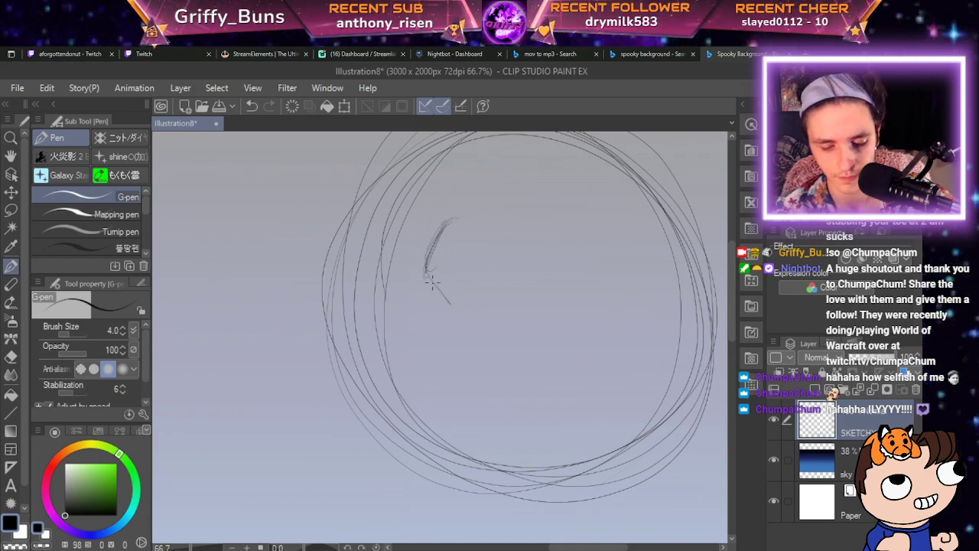
pyautogui.moveTo(430, 281); pyautogui.dragTo(466, 323)
pyautogui.moveTo(452, 218)
pyautogui.mouseDown()
pyautogui.moveTo(489, 250)
pyautogui.moveTo(491, 239)
pyautogui.moveTo(506, 268)
pyautogui.moveTo(493, 315)
pyautogui.moveTo(465, 317)
pyautogui.moveTo(483, 338)
pyautogui.mouseUp()
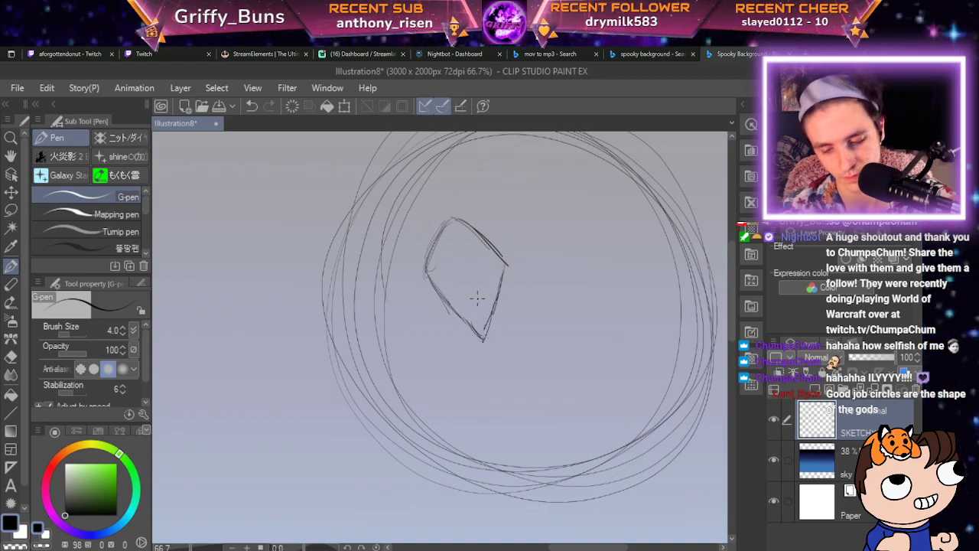
# Sketch a slanted four-sided right eye inside the circle and round its lower outer corner.
pyautogui.moveTo(582, 289)
pyautogui.mouseDown()
pyautogui.moveTo(647, 296)
pyautogui.moveTo(622, 361)
pyautogui.mouseUp()
pyautogui.moveTo(632, 321)
pyautogui.mouseDown()
pyautogui.moveTo(618, 365)
pyautogui.moveTo(573, 369)
pyautogui.mouseUp()
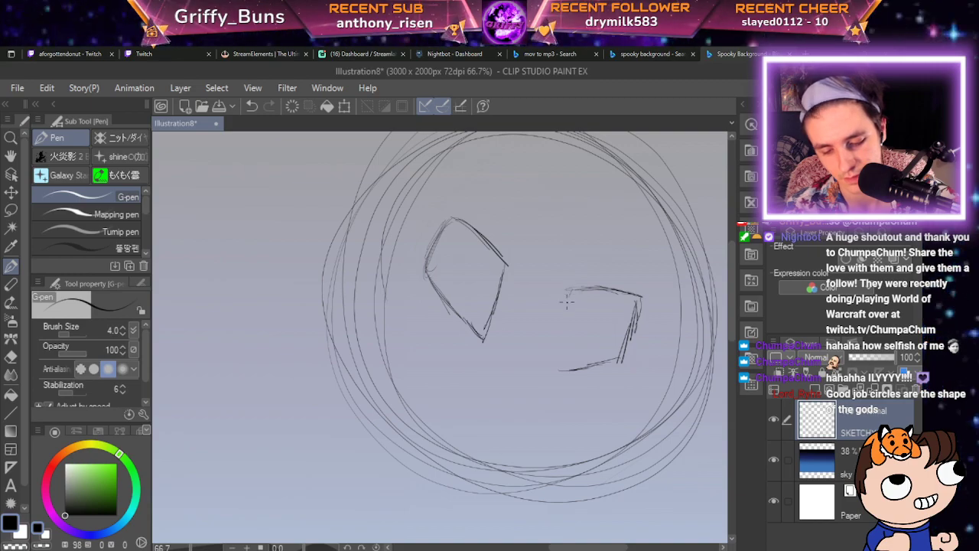
pyautogui.moveTo(558, 326)
pyautogui.mouseDown()
pyautogui.moveTo(541, 369)
pyautogui.moveTo(608, 349)
pyautogui.mouseUp()
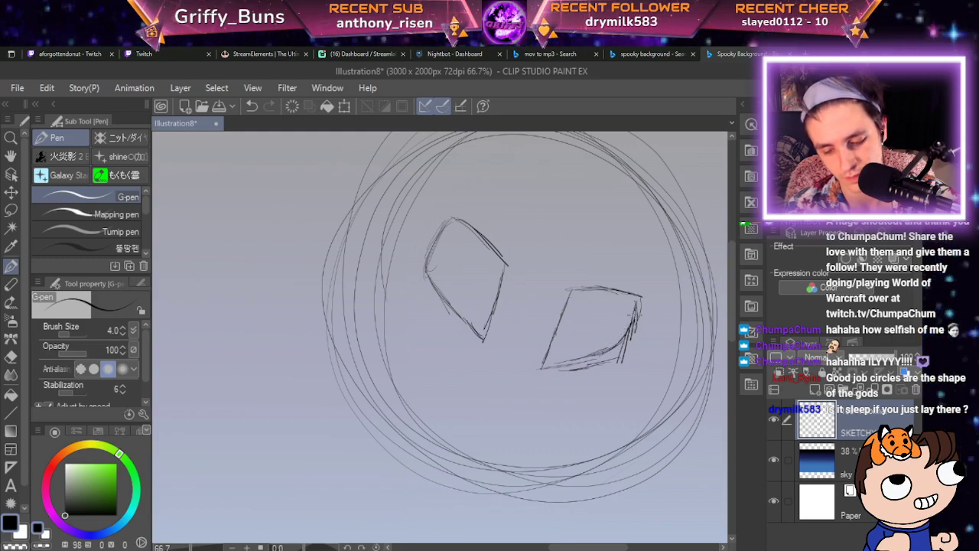
pyautogui.moveTo(641, 296); pyautogui.dragTo(629, 326)
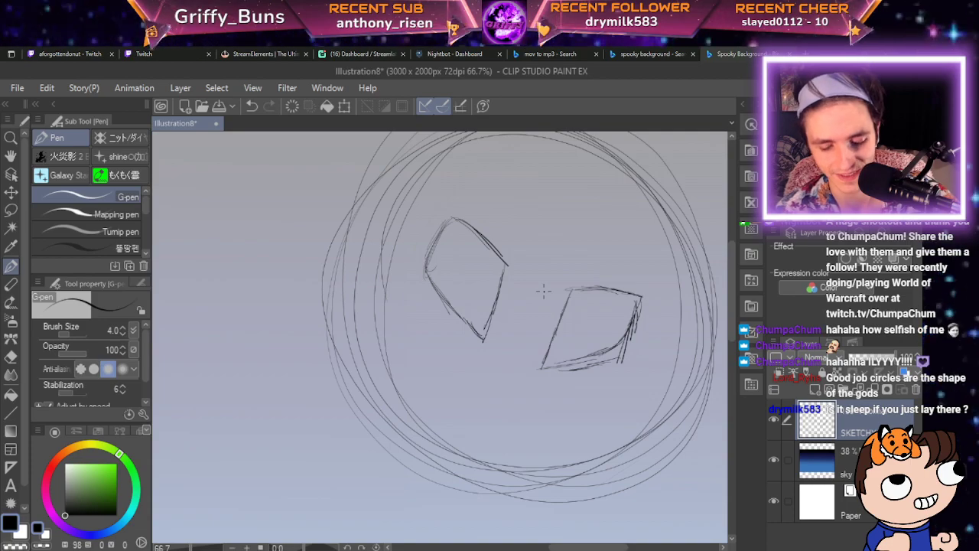
# Erase the overshooting lines at the right eye's lower outer corner with the Hard eraser, and return to the G-pen.
pyautogui.press('h')
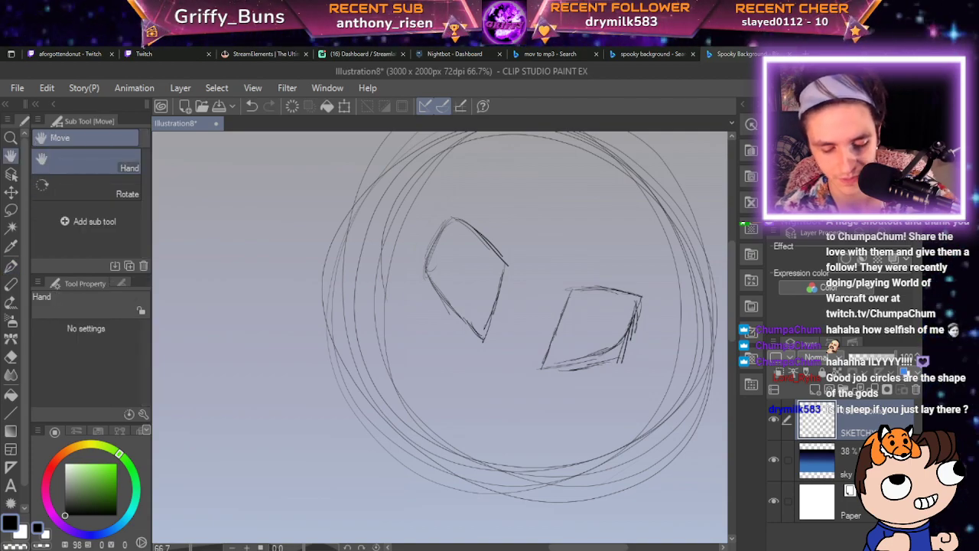
pyautogui.press('p')
pyautogui.press('p')
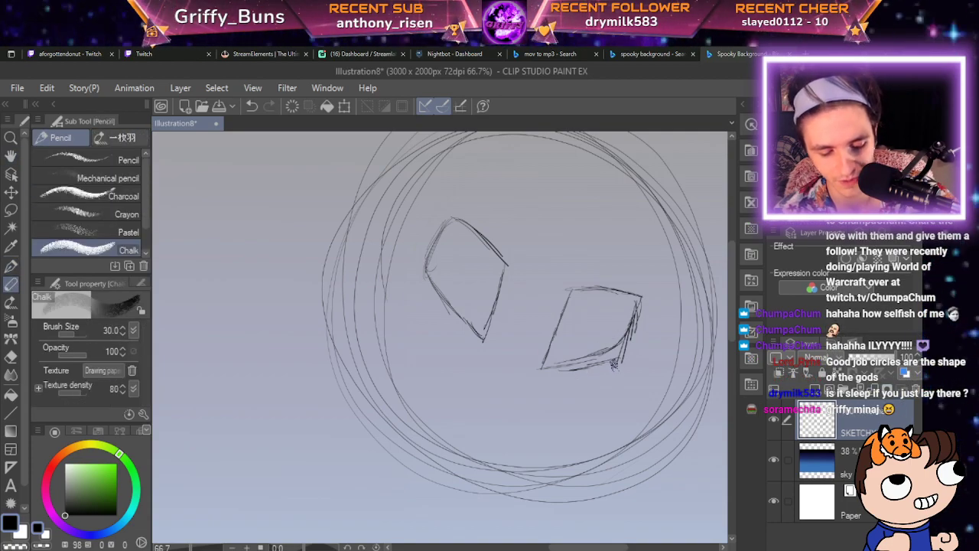
pyautogui.press('e')
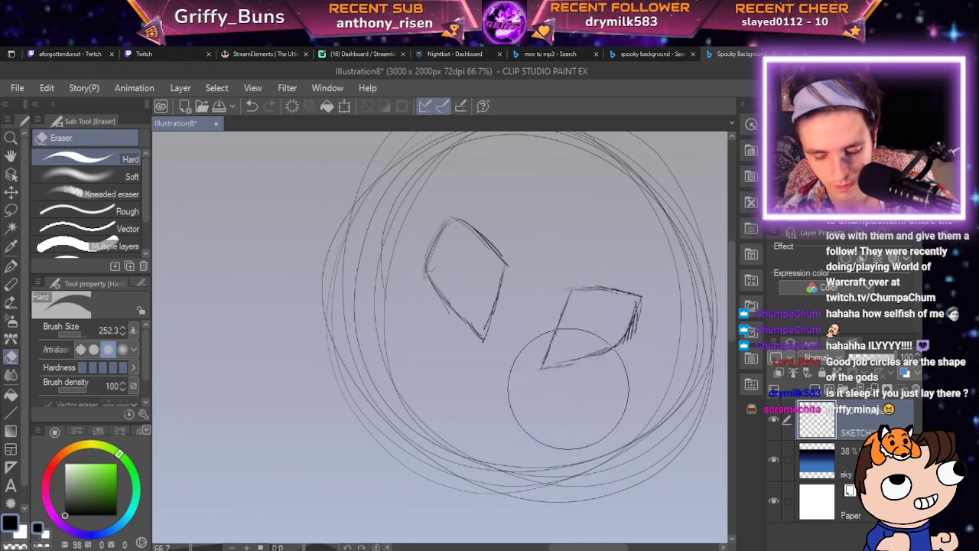
pyautogui.press('p')
# Sketch a wide, jagged jack-o'-lantern grin below the two eyes, drawing both its lower and upper edges.
pyautogui.scroll(-3, 623, 315)
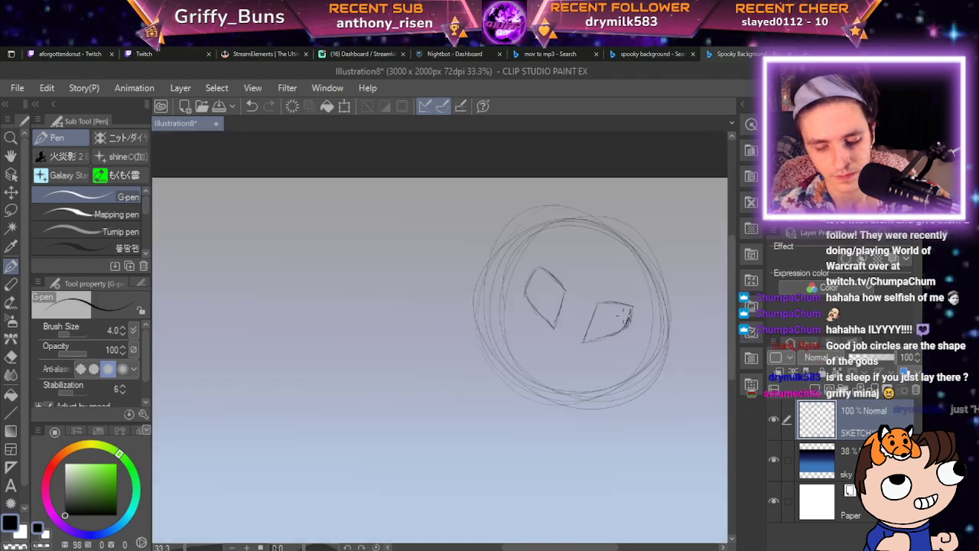
pyautogui.scroll(3, 624, 315)
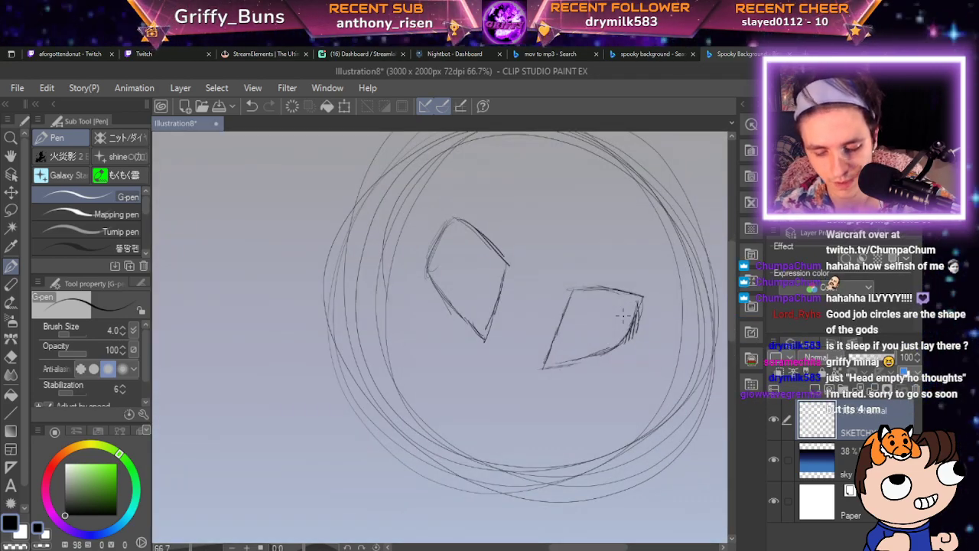
pyautogui.scroll(1, 623, 315)
pyautogui.press('space')
pyautogui.moveTo(726, 470); pyautogui.dragTo(728, 383)
pyautogui.moveTo(321, 276)
pyautogui.mouseDown()
pyautogui.moveTo(369, 325)
pyautogui.moveTo(425, 327)
pyautogui.moveTo(444, 352)
pyautogui.moveTo(484, 339)
pyautogui.moveTo(497, 361)
pyautogui.moveTo(536, 376)
pyautogui.moveTo(556, 380)
pyautogui.moveTo(622, 340)
pyautogui.moveTo(562, 362)
pyautogui.mouseUp()
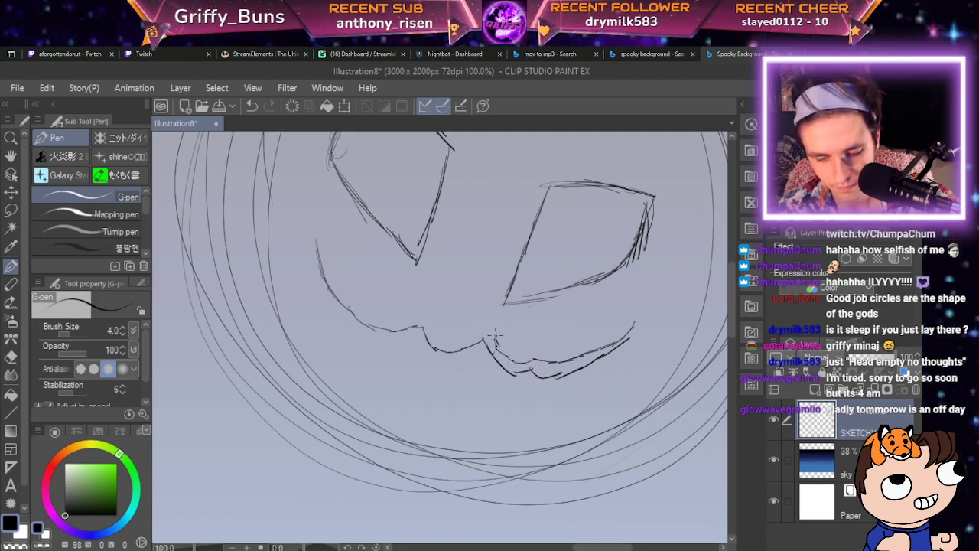
pyautogui.moveTo(483, 328)
pyautogui.mouseDown()
pyautogui.moveTo(422, 313)
pyautogui.moveTo(371, 313)
pyautogui.moveTo(318, 208)
pyautogui.moveTo(318, 250)
pyautogui.moveTo(337, 294)
pyautogui.moveTo(373, 324)
pyautogui.moveTo(348, 313)
pyautogui.moveTo(377, 335)
pyautogui.moveTo(422, 324)
pyautogui.mouseUp()
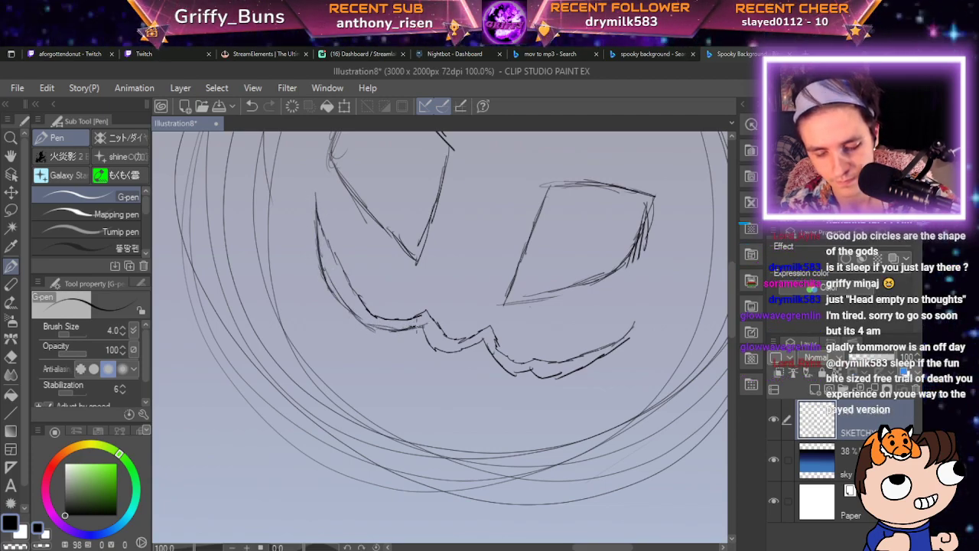
pyautogui.scroll(-3, 447, 323)
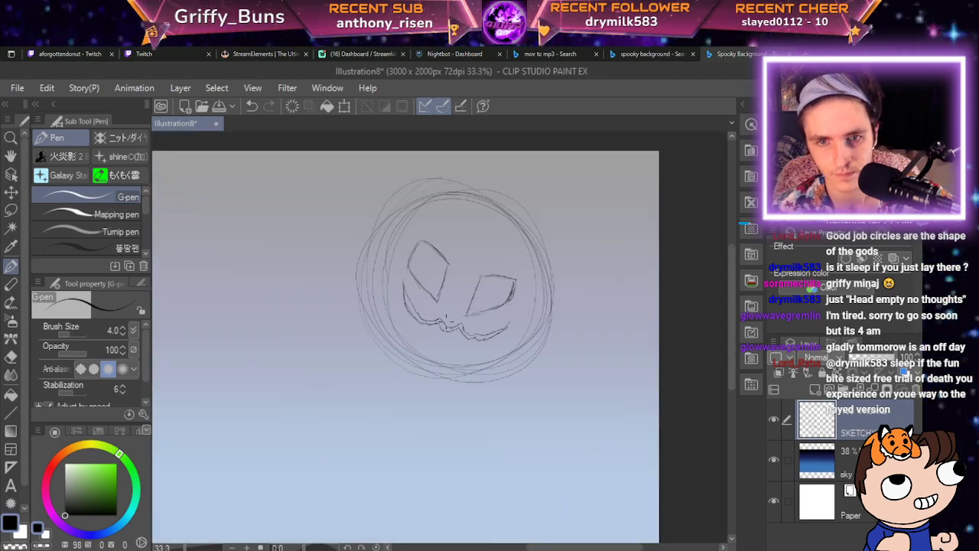
# Extend the left eye upward with the G-pen into a tall, sharply pointed peak above its old upper edge.
pyautogui.scroll(2, 447, 323)
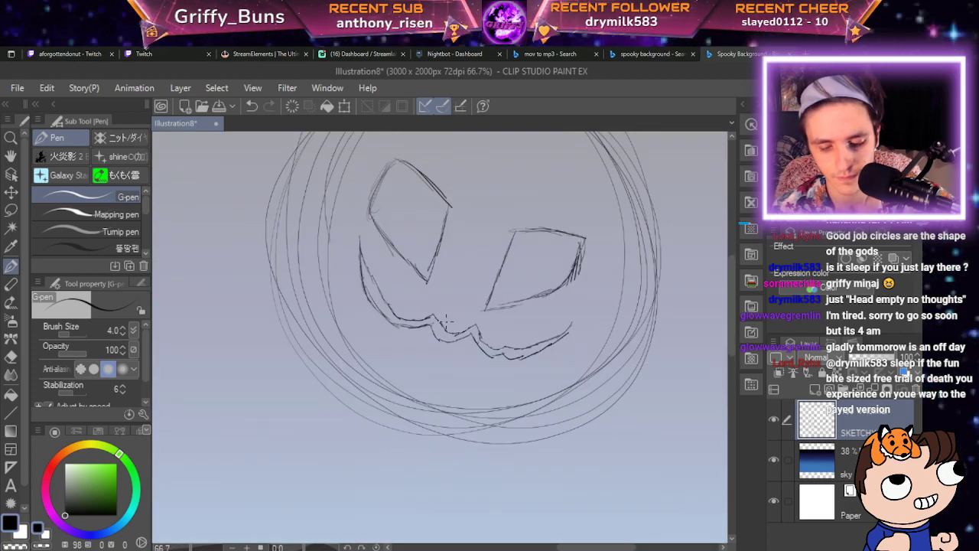
pyautogui.moveTo(447, 323); pyautogui.dragTo(476, 447)
pyautogui.scroll(1, 514, 326)
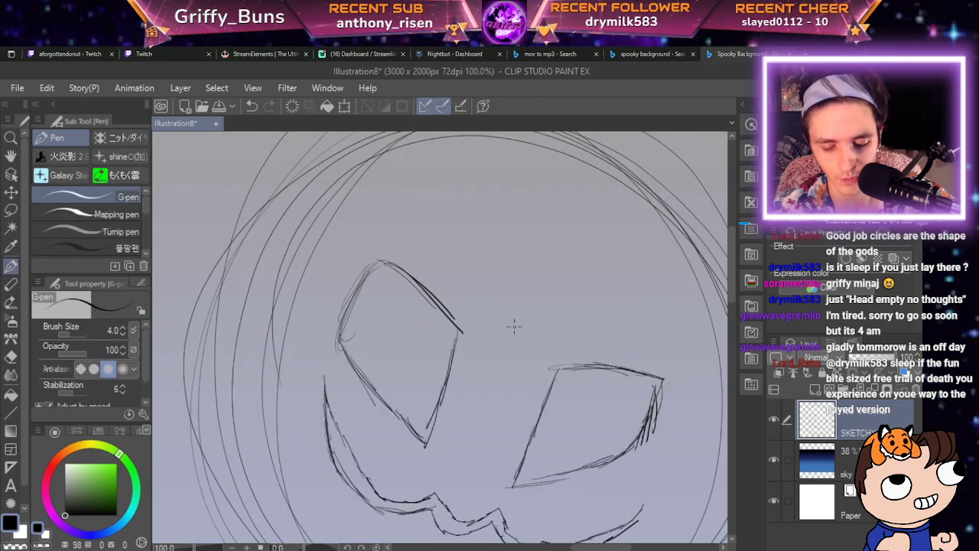
pyautogui.moveTo(459, 318)
pyautogui.mouseDown()
pyautogui.moveTo(447, 281)
pyautogui.moveTo(453, 330)
pyautogui.moveTo(445, 281)
pyautogui.moveTo(409, 223)
pyautogui.moveTo(393, 242)
pyautogui.moveTo(403, 222)
pyautogui.moveTo(338, 345)
pyautogui.mouseUp()
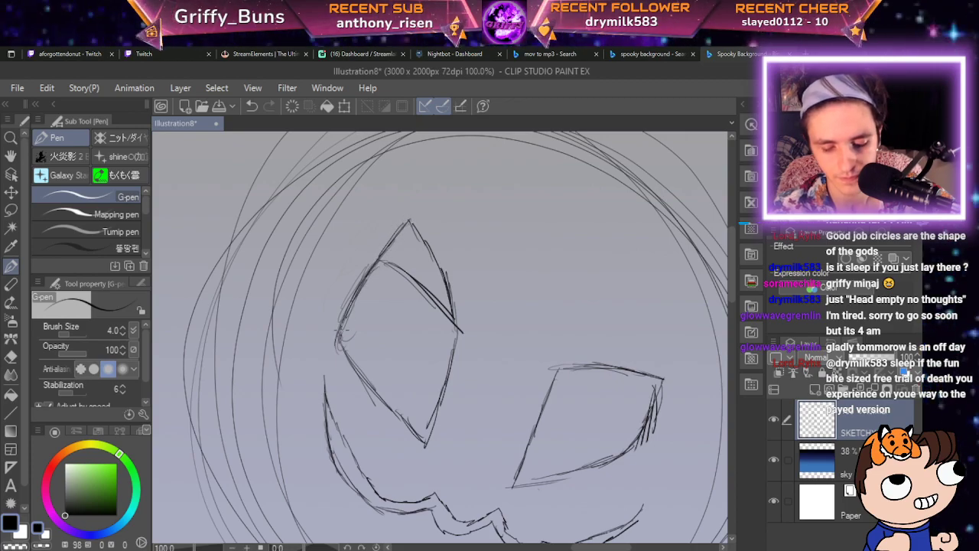
# Redraw the right eye's upper edge as a curve rising to a pointed outer corner, and erase the old upper lines of both eyes.
pyautogui.scroll(-2, 342, 331)
pyautogui.scroll(1, 342, 330)
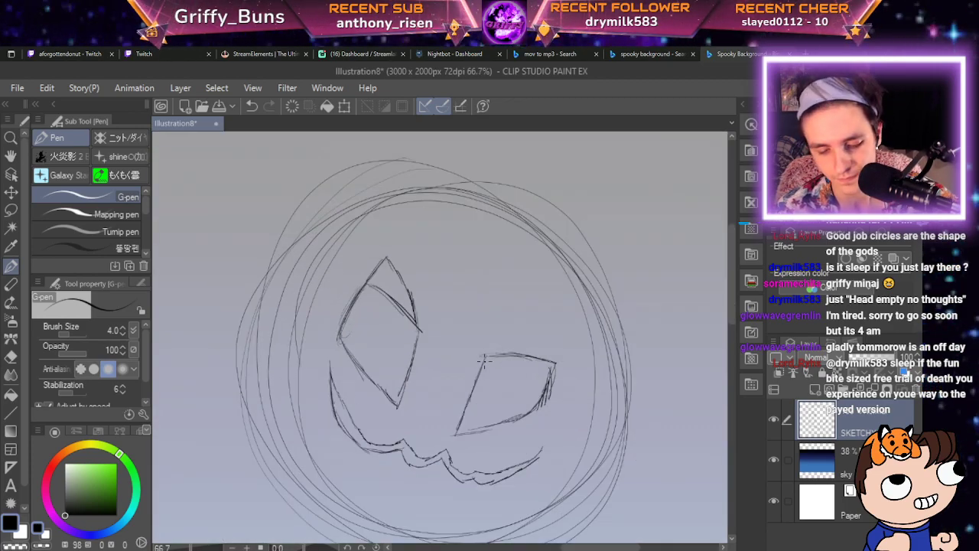
pyautogui.moveTo(484, 358)
pyautogui.mouseDown()
pyautogui.moveTo(498, 337)
pyautogui.moveTo(557, 317)
pyautogui.moveTo(548, 395)
pyautogui.mouseUp()
pyautogui.press('e')
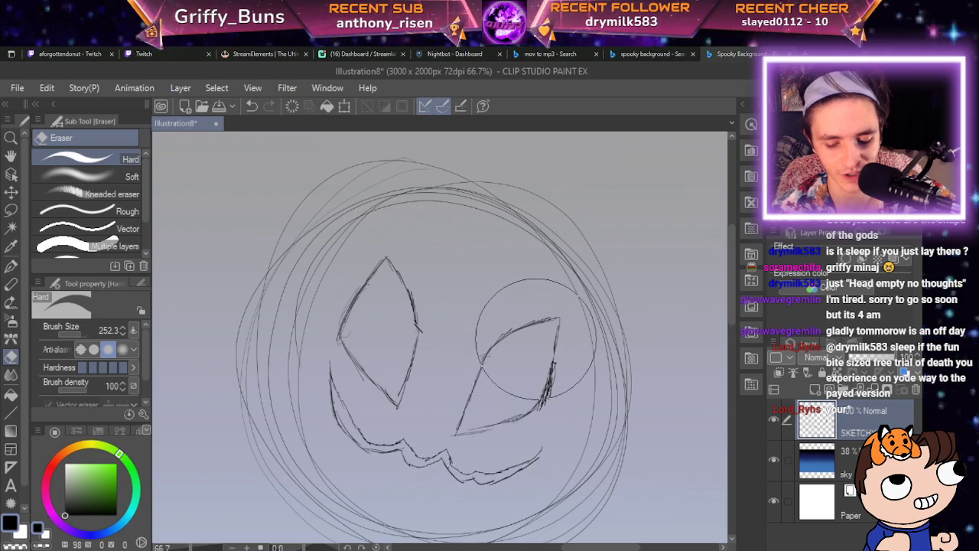
pyautogui.press('p')
pyautogui.hotkey('ctrl', '-')
pyautogui.hotkey('ctrl', '-')
pyautogui.hotkey('ctrl', '-')
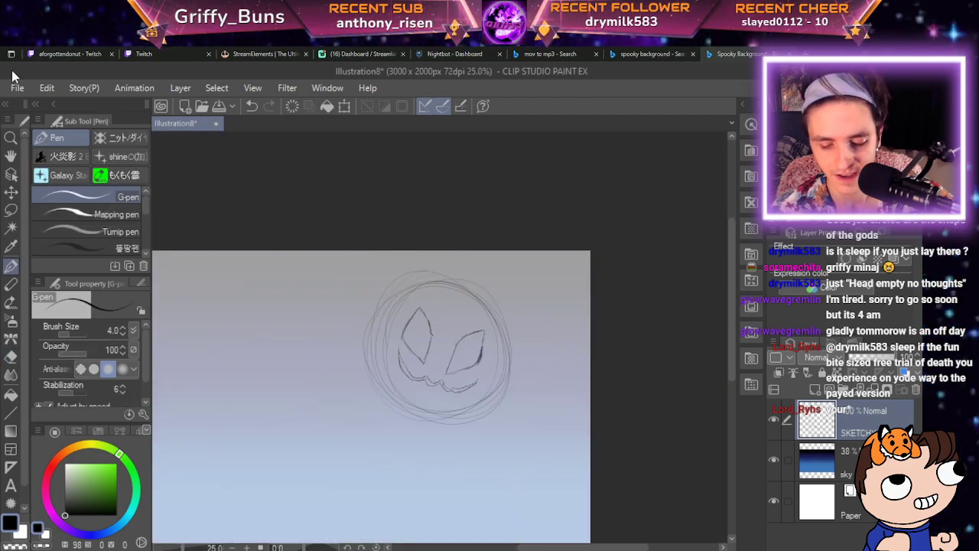
# Enclose both eyes in one Lasso selection, leaving out the grin and the outer circle.
pyautogui.hotkey('ctrl', '+')
pyautogui.hotkey('ctrl', '+')
pyautogui.hotkey('ctrl', '+')
pyautogui.press('space')
pyautogui.moveTo(477, 355); pyautogui.dragTo(521, 293)
pyautogui.press('m')
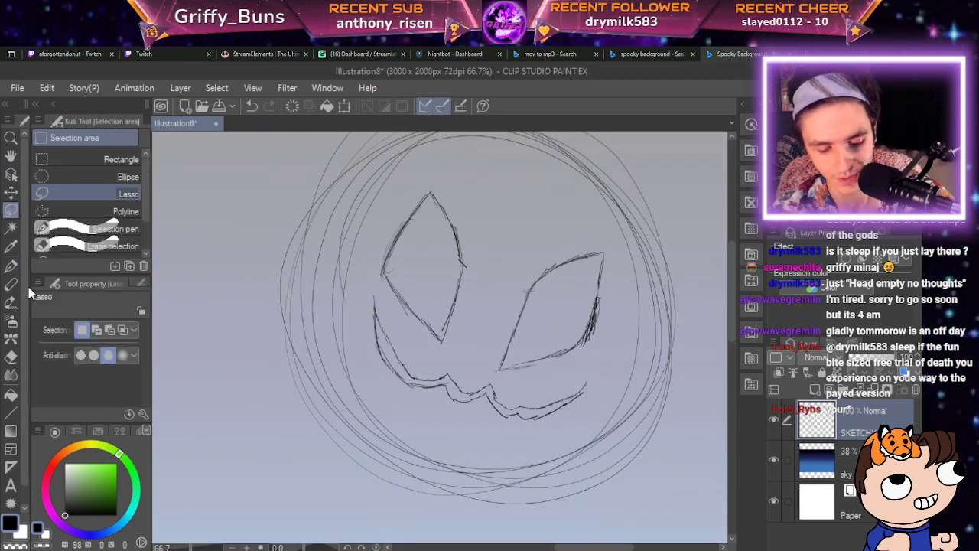
pyautogui.moveTo(587, 301)
pyautogui.mouseDown()
pyautogui.moveTo(554, 371)
pyautogui.moveTo(654, 484)
pyautogui.moveTo(737, 521)
pyautogui.moveTo(857, 528)
pyautogui.mouseUp()
pyautogui.moveTo(565, 376)
pyautogui.mouseDown()
pyautogui.moveTo(600, 353)
pyautogui.moveTo(612, 269)
pyautogui.moveTo(602, 238)
pyautogui.moveTo(516, 200)
pyautogui.mouseUp()
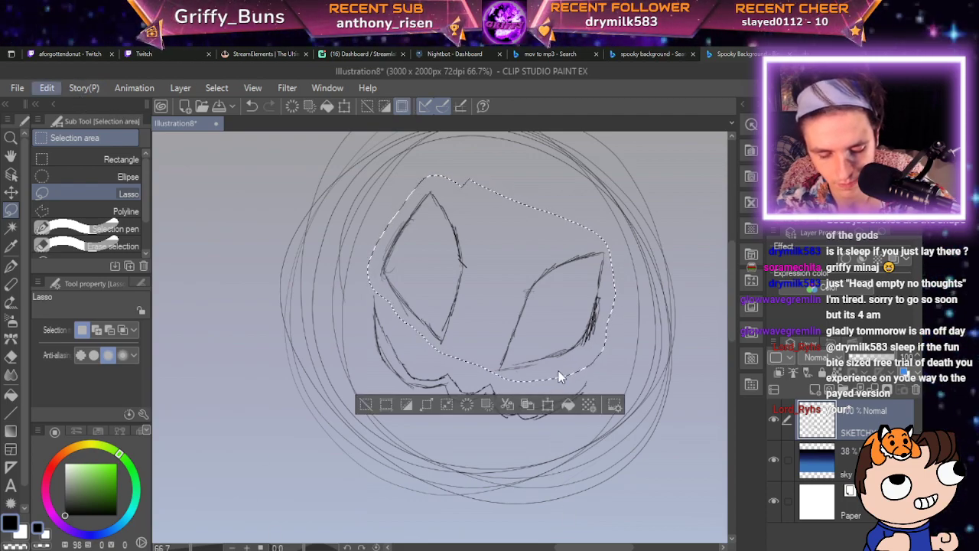
# Free-transform the selected eyes, lowering their top edge, slanting the upper outer corner downward and narrowing them from the left eye's side.
pyautogui.hotkey('ctrl', 'shift', 't')
pyautogui.moveTo(491, 175); pyautogui.dragTo(485, 204)
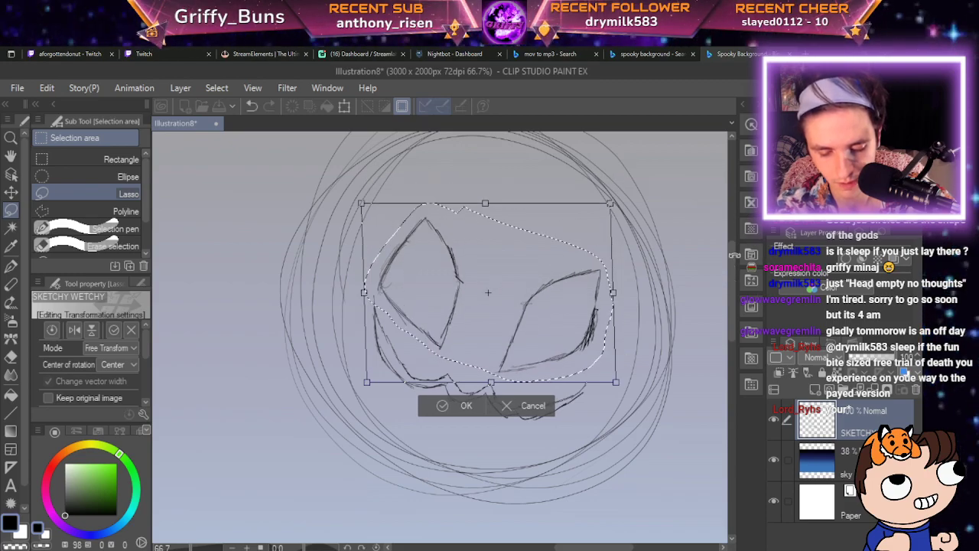
pyautogui.moveTo(610, 203); pyautogui.dragTo(636, 254)
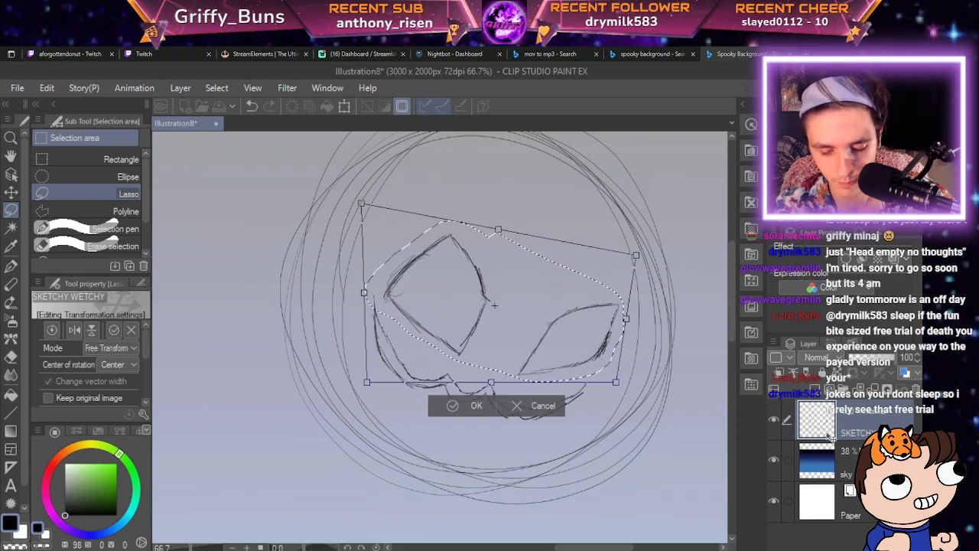
pyautogui.moveTo(503, 269); pyautogui.dragTo(495, 260)
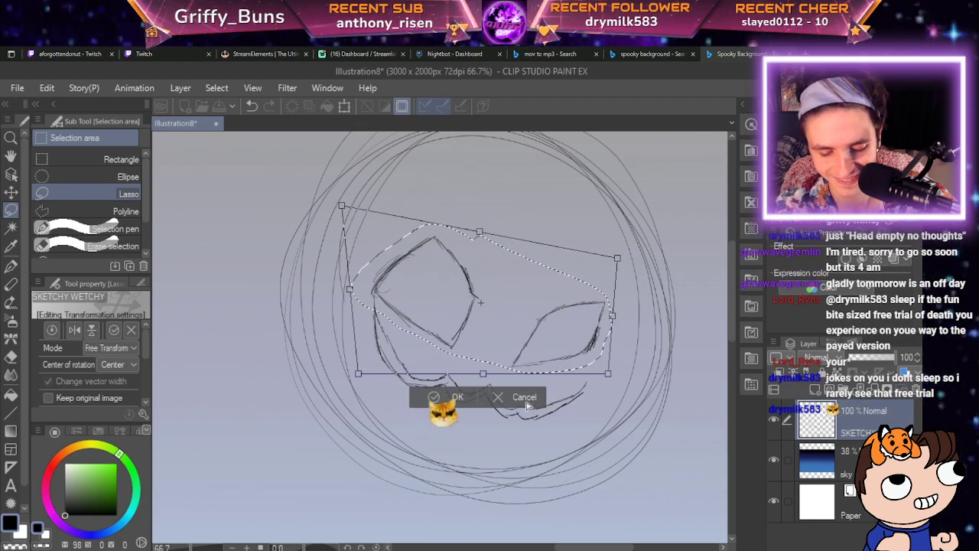
pyautogui.moveTo(350, 289); pyautogui.dragTo(384, 295)
pyautogui.moveTo(527, 318); pyautogui.dragTo(515, 310)
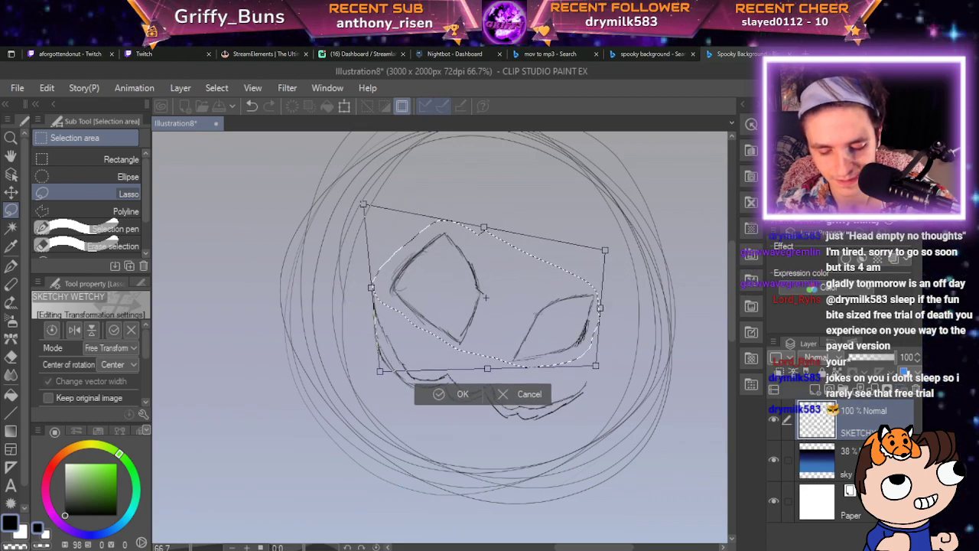
pyautogui.moveTo(650, 306); pyautogui.dragTo(650, 297)
pyautogui.moveTo(517, 312); pyautogui.dragTo(518, 320)
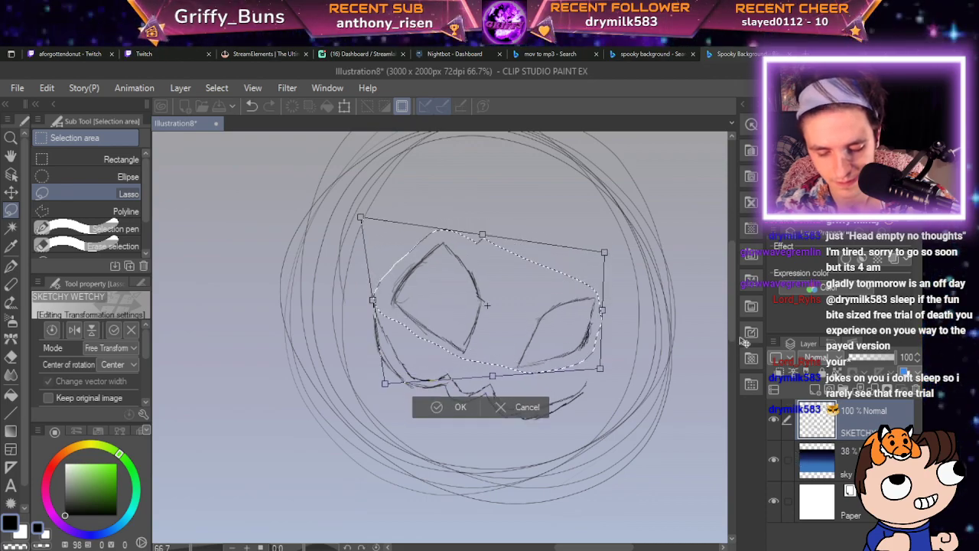
# Flatten the eyes slightly more, stretch their frame outward at the right eye's lower outer corner, and rotate them a little counterclockwise.
pyautogui.moveTo(483, 235); pyautogui.dragTo(476, 256)
pyautogui.moveTo(546, 302); pyautogui.dragTo(544, 286)
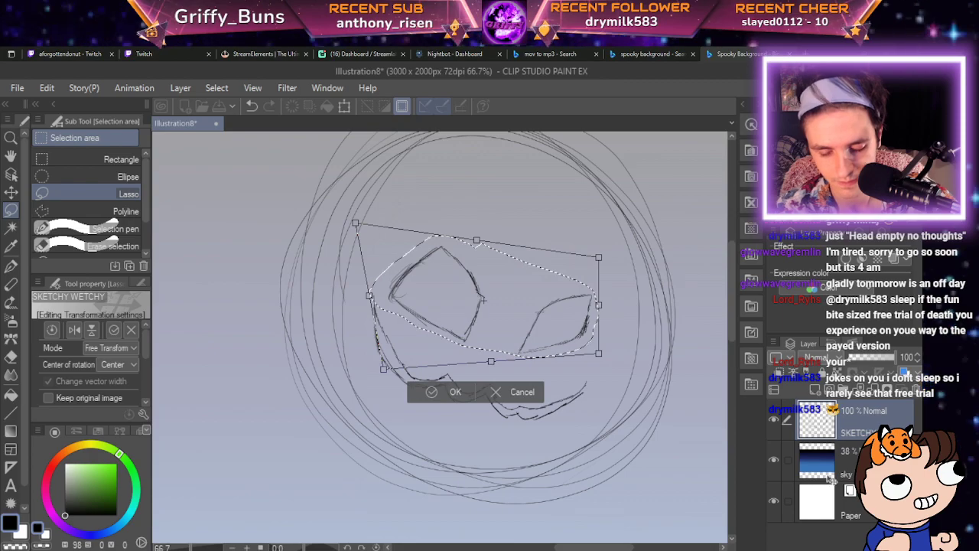
pyautogui.moveTo(599, 354); pyautogui.dragTo(623, 395)
pyautogui.moveTo(550, 317); pyautogui.dragTo(554, 297)
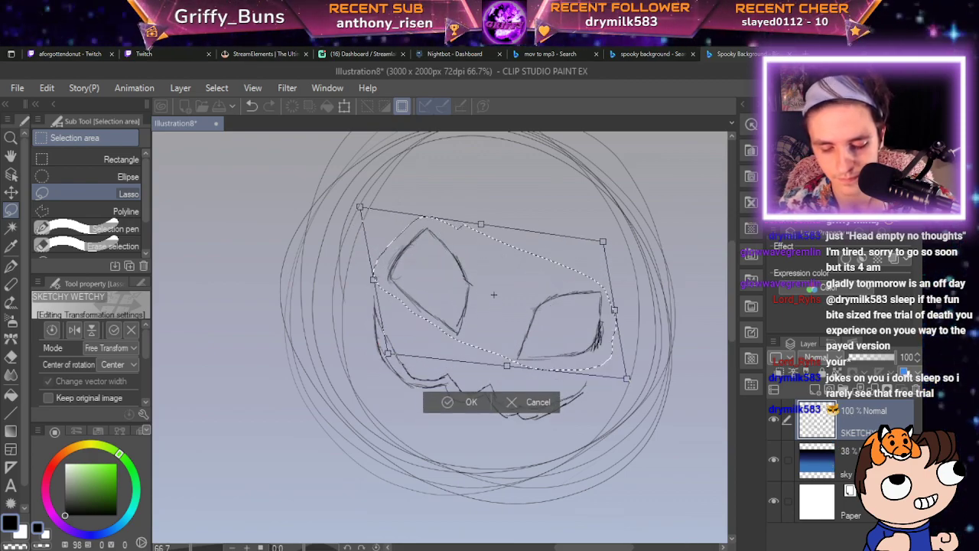
pyautogui.moveTo(640, 321); pyautogui.dragTo(639, 312)
pyautogui.moveTo(542, 287); pyautogui.dragTo(537, 281)
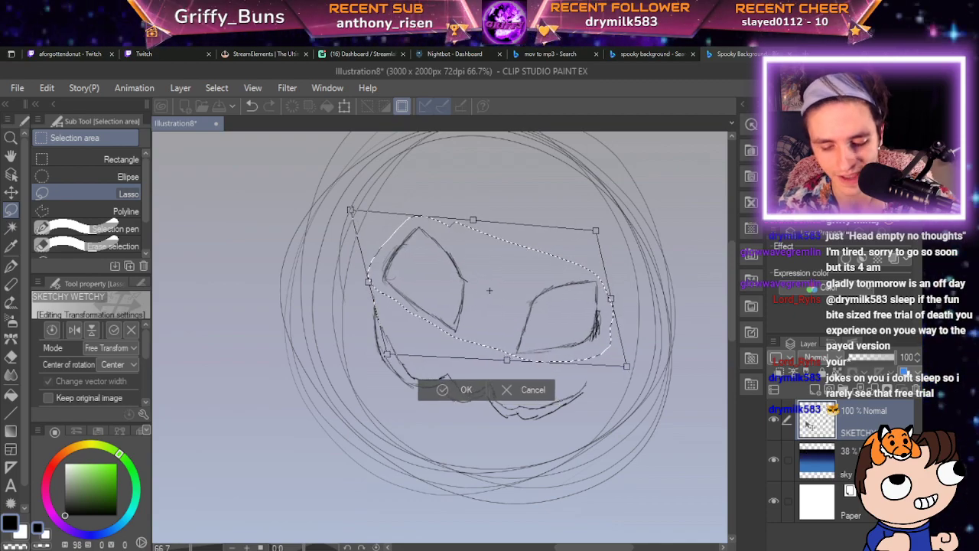
# Position the transformed eyes just above the grin, apply the transformation and clear the selection.
pyautogui.moveTo(598, 281); pyautogui.dragTo(603, 266)
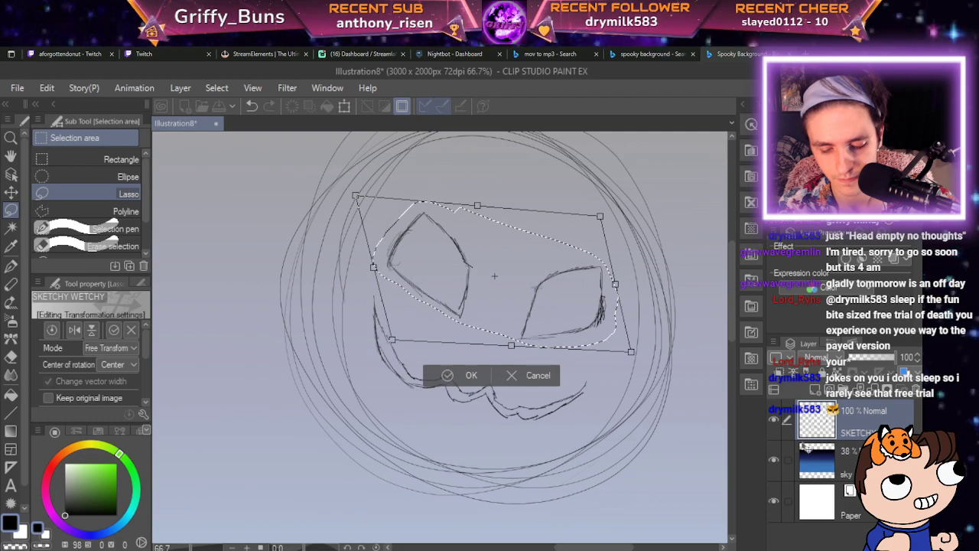
pyautogui.moveTo(538, 299); pyautogui.dragTo(534, 326)
pyautogui.moveTo(566, 292); pyautogui.dragTo(564, 293)
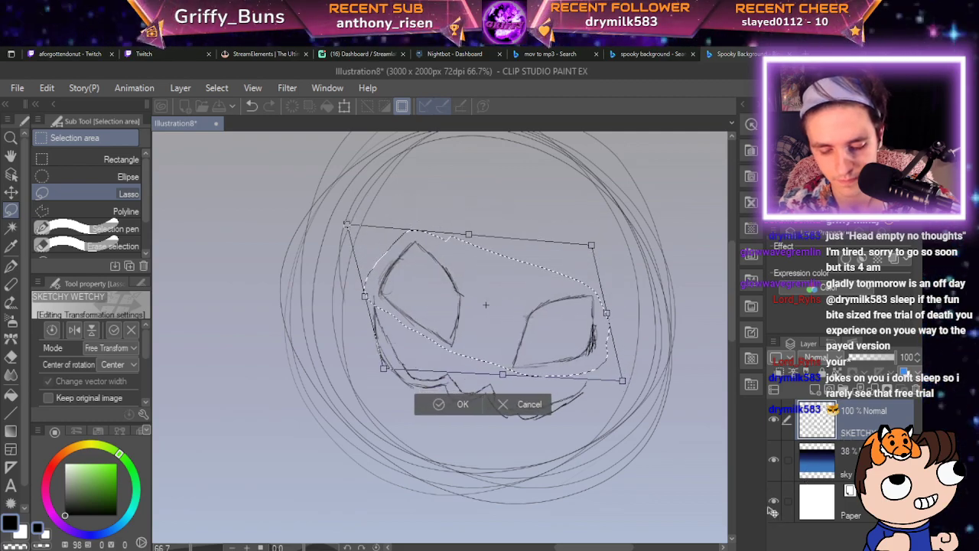
pyautogui.click(439, 404)
pyautogui.hotkey('ctrl', 'd')
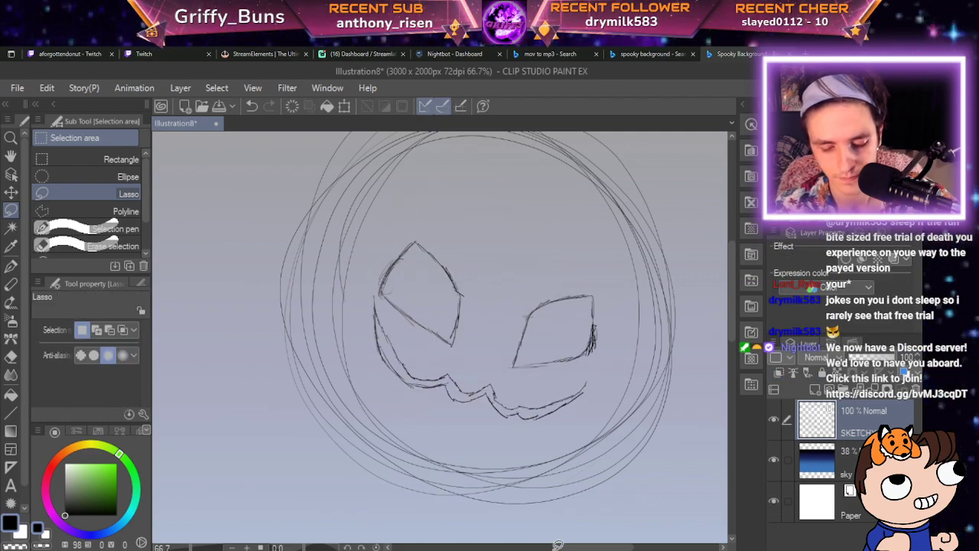
# Examine the reshaped face at several zoom levels against the whole canvas.
pyautogui.scroll(-3, 371, 388)
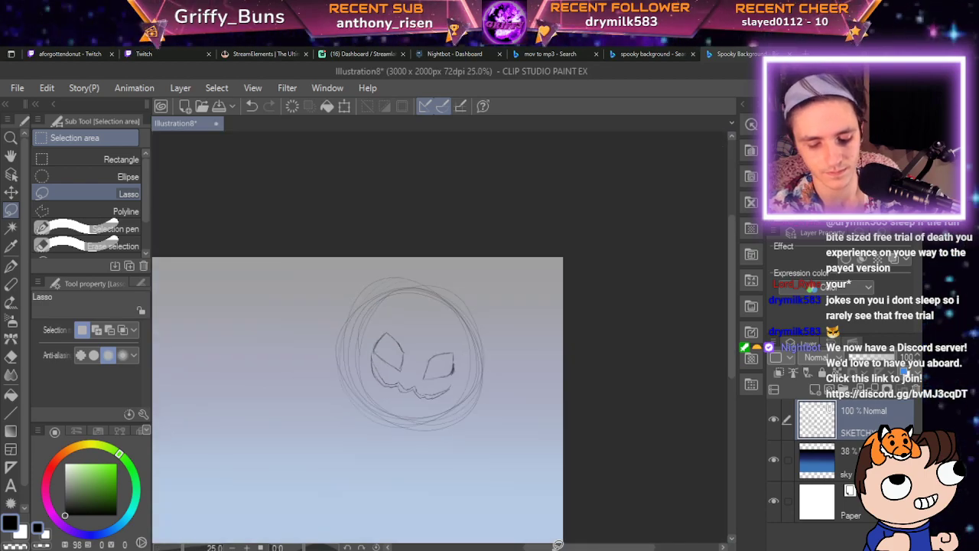
pyautogui.scroll(-5, 371, 388)
pyautogui.scroll(5, 371, 387)
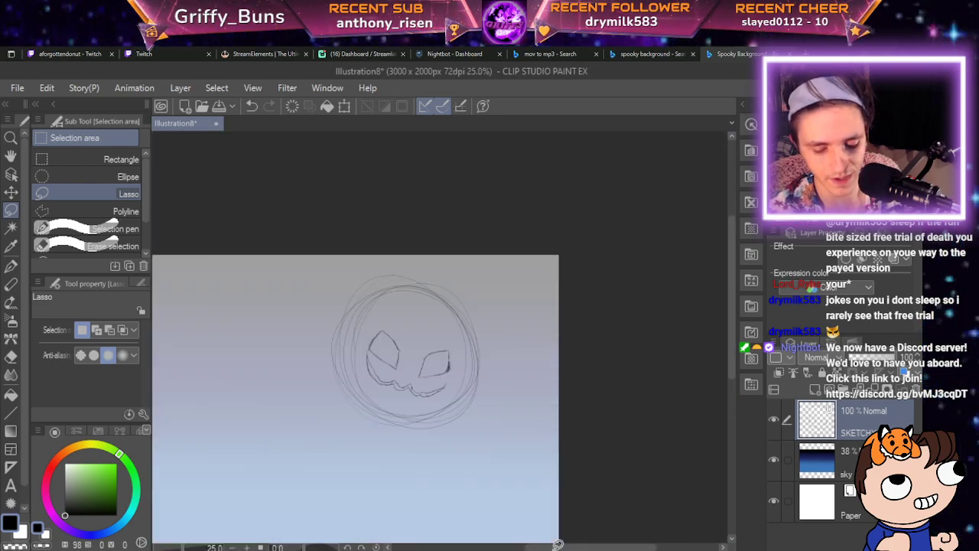
pyautogui.moveTo(447, 455); pyautogui.dragTo(554, 381)
pyautogui.scroll(2, 553, 373)
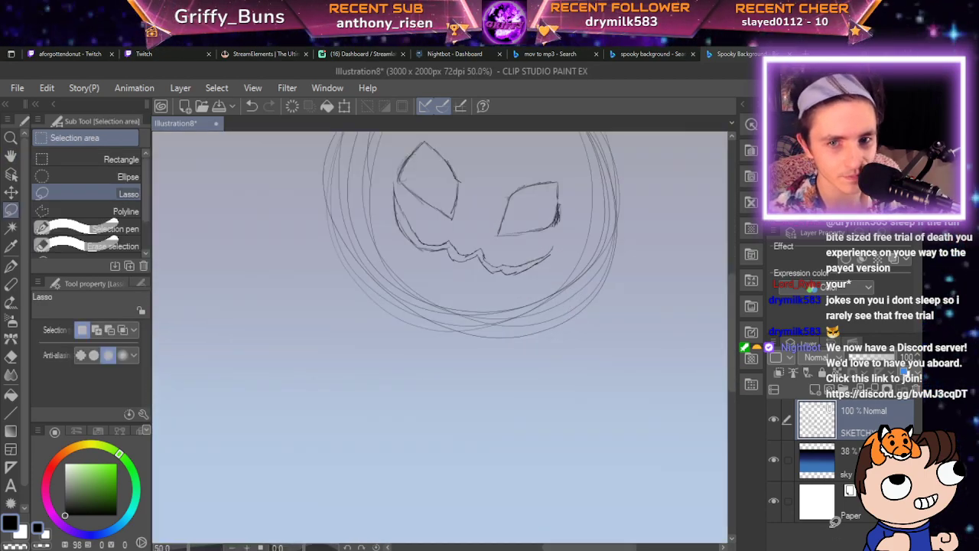
pyautogui.scroll(1, 553, 372)
# Try sketching a small pointed nose with the G-pen between the eyes, just above the grin, and undo it.
pyautogui.moveTo(459, 223); pyautogui.dragTo(516, 376)
pyautogui.hotkey('ctrl', '+')
pyautogui.hotkey('ctrl', '+')
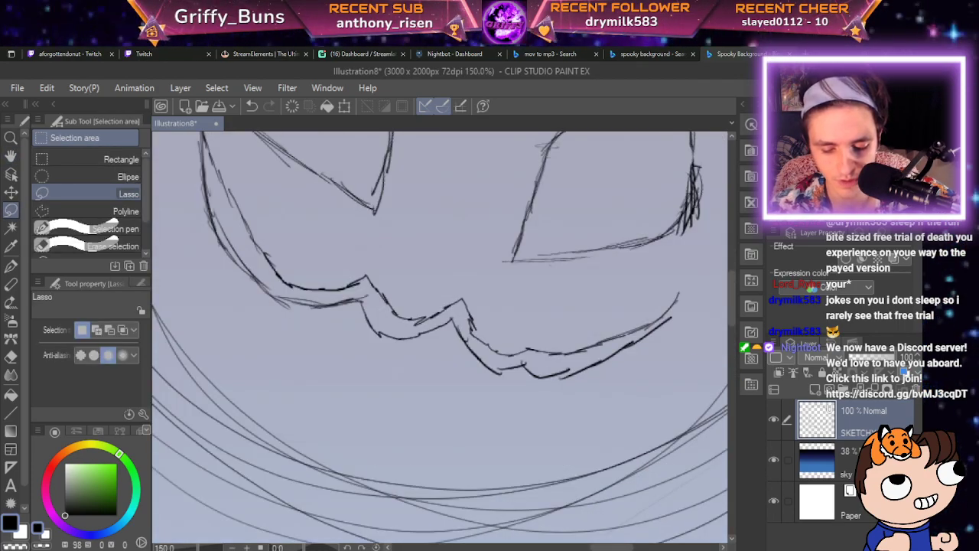
pyautogui.hotkey('ctrl', 'a')
pyautogui.press('p')
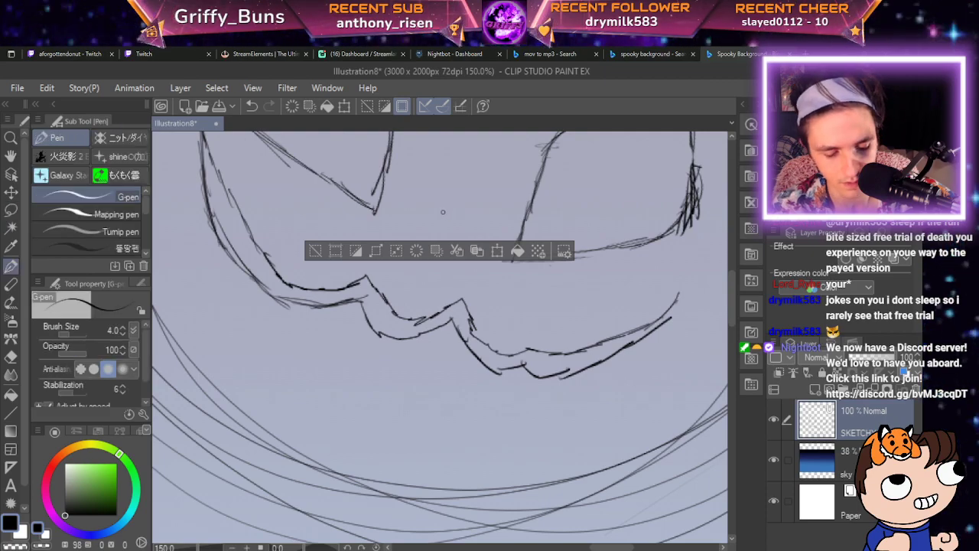
pyautogui.hotkey('ctrl', 'z')
pyautogui.moveTo(442, 216)
pyautogui.mouseDown()
pyautogui.moveTo(420, 258)
pyautogui.moveTo(443, 261)
pyautogui.moveTo(455, 238)
pyautogui.moveTo(440, 218)
pyautogui.moveTo(456, 292)
pyautogui.mouseUp()
pyautogui.scroll(-3, 459, 208)
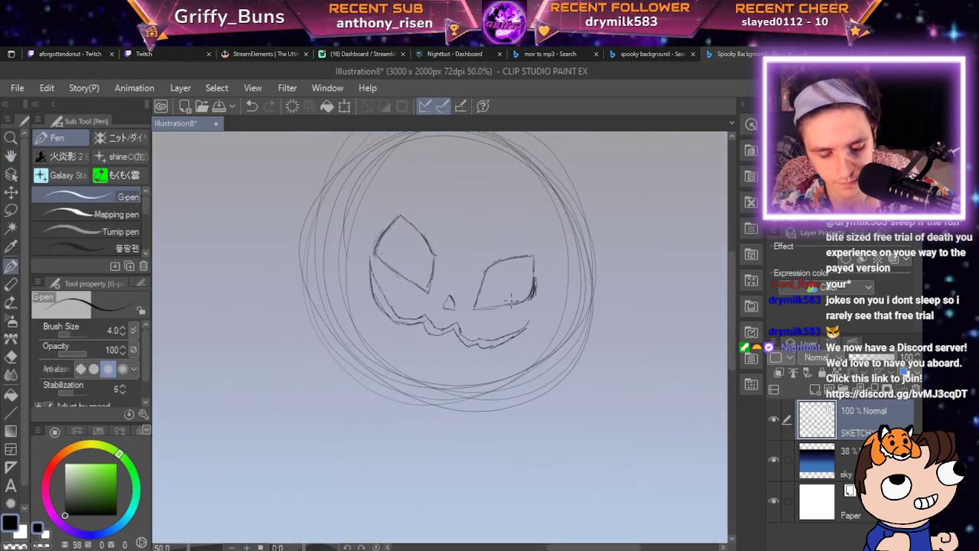
pyautogui.hotkey('ctrl', 'z')
# Sketch two small oval nostrils side by side between the eyes, just above the middle of the grin.
pyautogui.scroll(1, 513, 285)
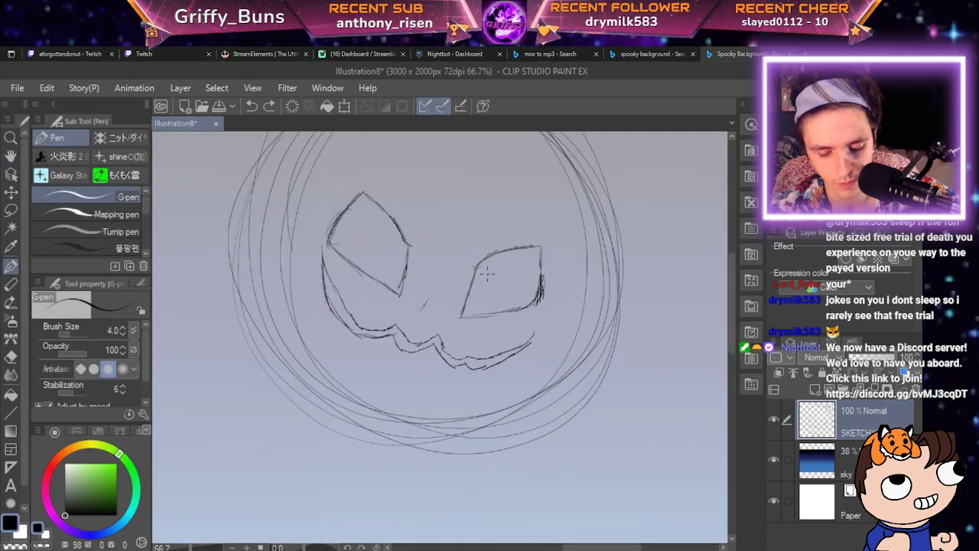
pyautogui.scroll(4, 482, 276)
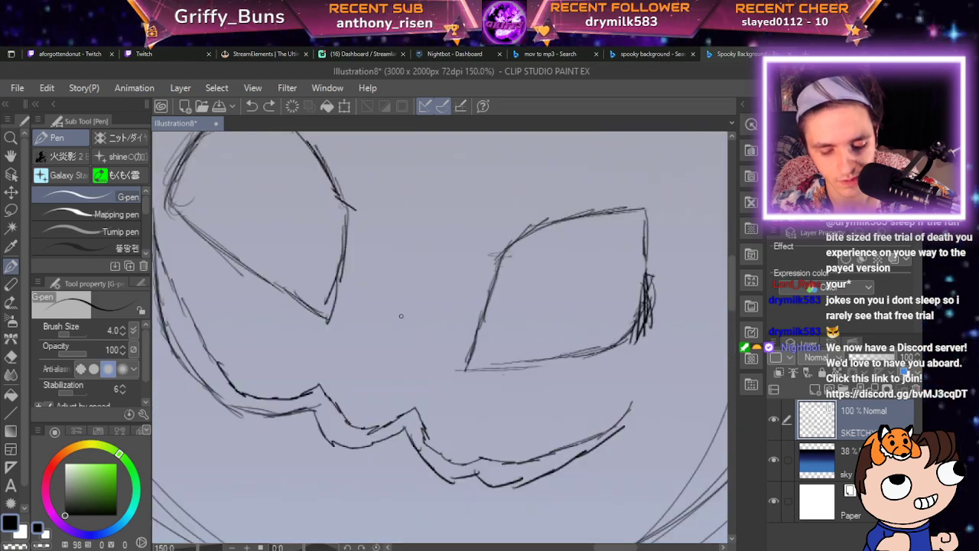
pyautogui.moveTo(380, 322)
pyautogui.mouseDown()
pyautogui.moveTo(369, 345)
pyautogui.moveTo(382, 320)
pyautogui.moveTo(411, 354)
pyautogui.moveTo(428, 328)
pyautogui.mouseUp()
pyautogui.scroll(-5, 428, 324)
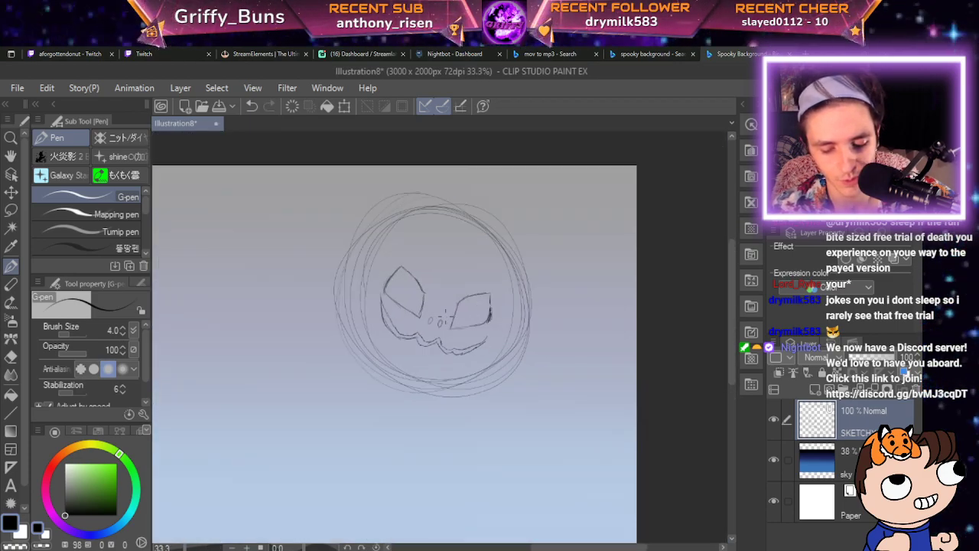
pyautogui.scroll(-3, 539, 303)
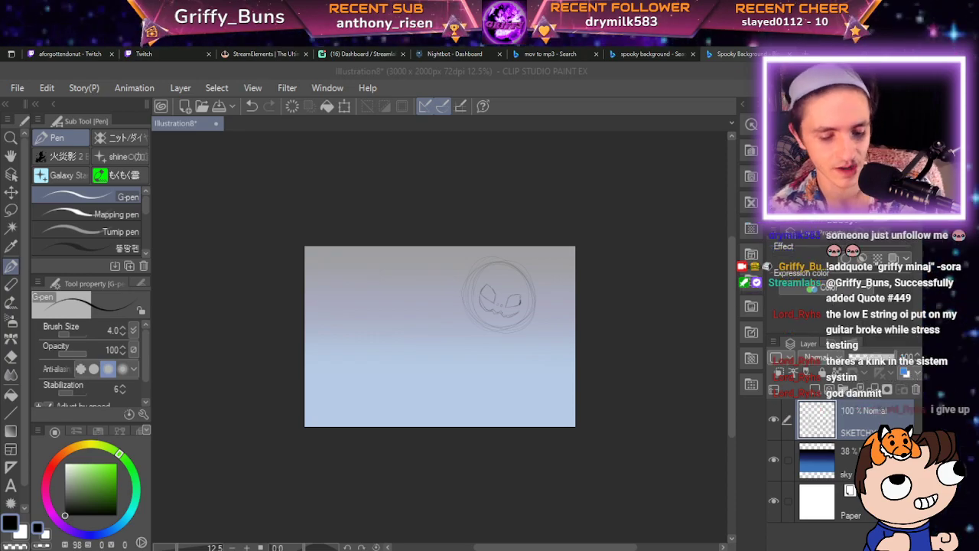
pyautogui.hotkey('ctrl', 'z')
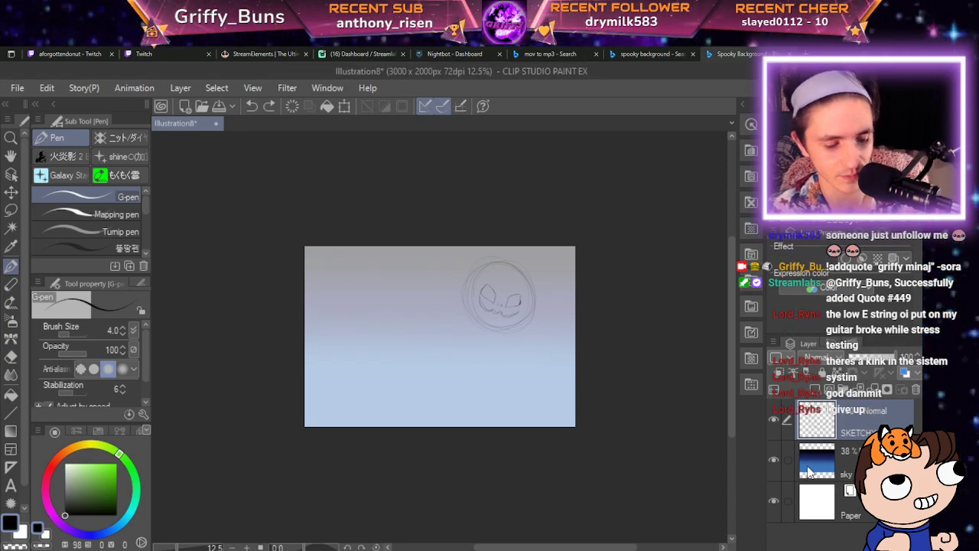
# Sketch loose, puffy cloud outlines with the G-pen across the lower part of the round face and out past both its sides.
pyautogui.scroll(2, 535, 335)
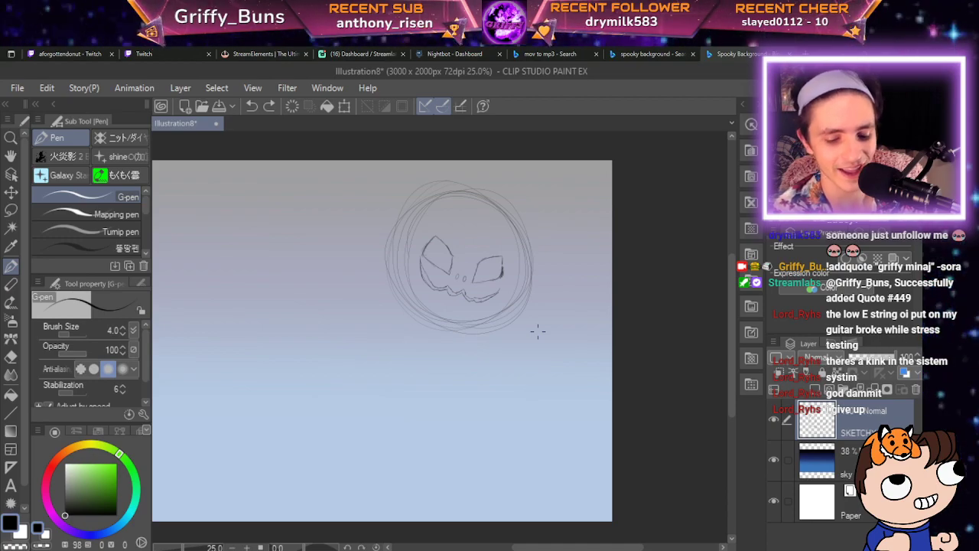
pyautogui.scroll(2, 537, 330)
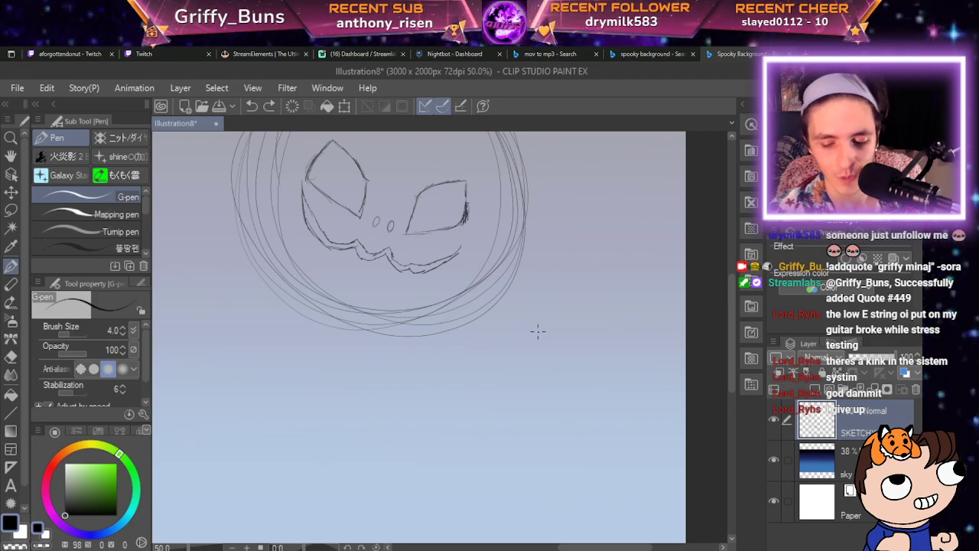
pyautogui.press('space')
pyautogui.moveTo(538, 198); pyautogui.dragTo(594, 313)
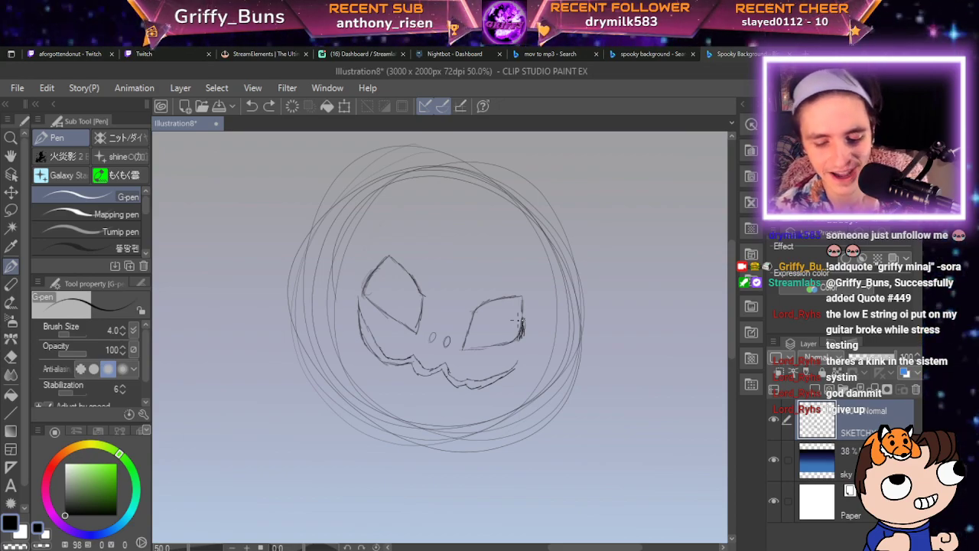
pyautogui.press('space')
pyautogui.moveTo(524, 383); pyautogui.dragTo(572, 355)
pyautogui.scroll(-1, 572, 355)
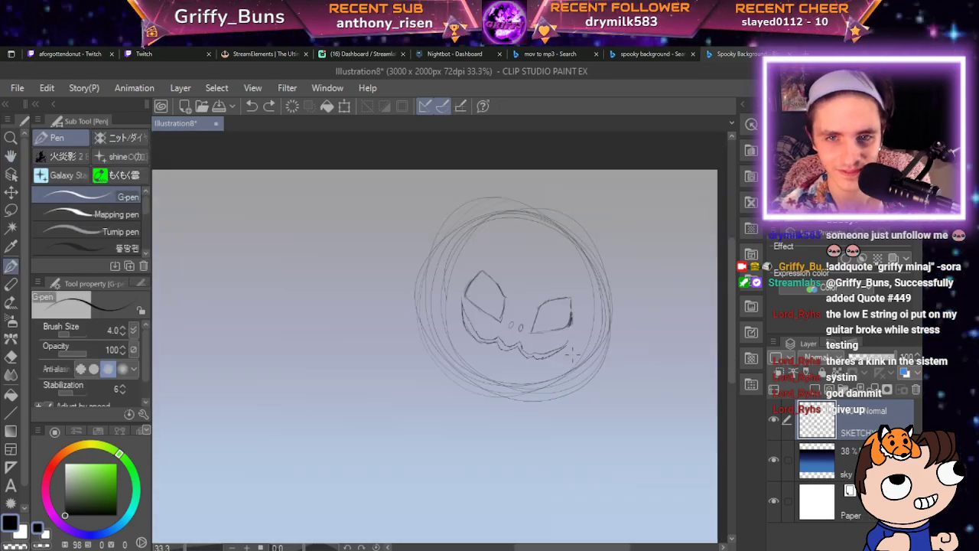
pyautogui.scroll(-1, 571, 351)
pyautogui.press('space')
pyautogui.moveTo(508, 419); pyautogui.dragTo(545, 343)
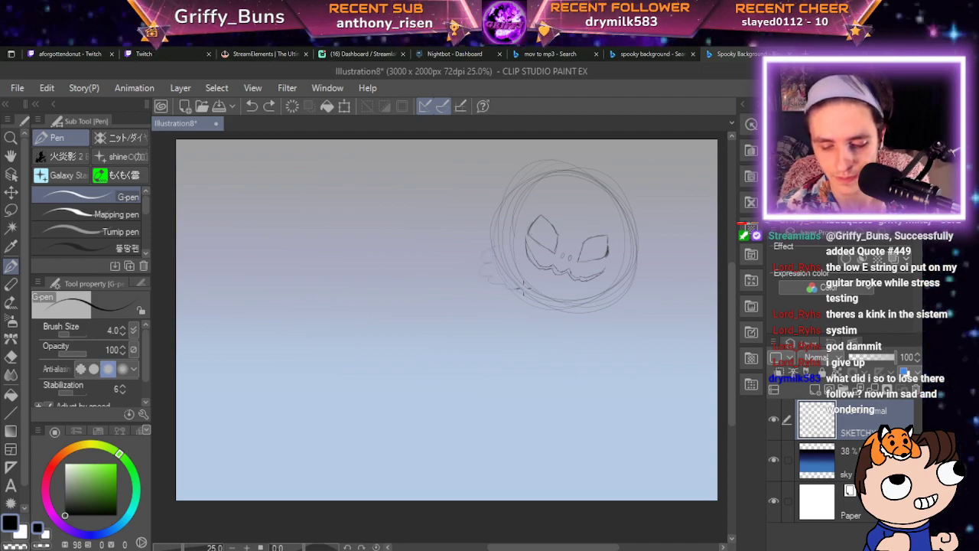
pyautogui.moveTo(502, 248)
pyautogui.mouseDown()
pyautogui.moveTo(544, 295)
pyautogui.moveTo(604, 300)
pyautogui.moveTo(580, 277)
pyautogui.mouseUp()
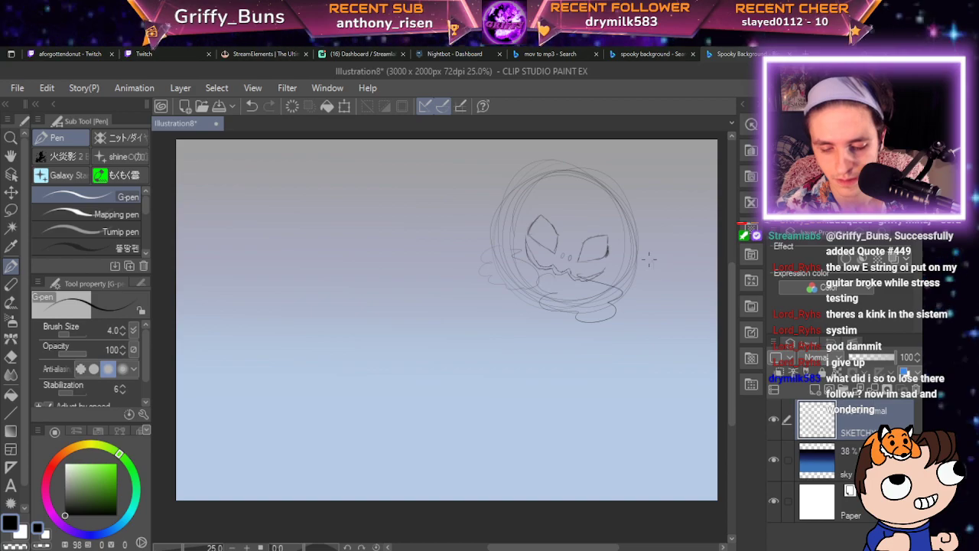
pyautogui.moveTo(648, 260)
pyautogui.mouseDown()
pyautogui.moveTo(665, 305)
pyautogui.moveTo(693, 269)
pyautogui.moveTo(679, 240)
pyautogui.mouseUp()
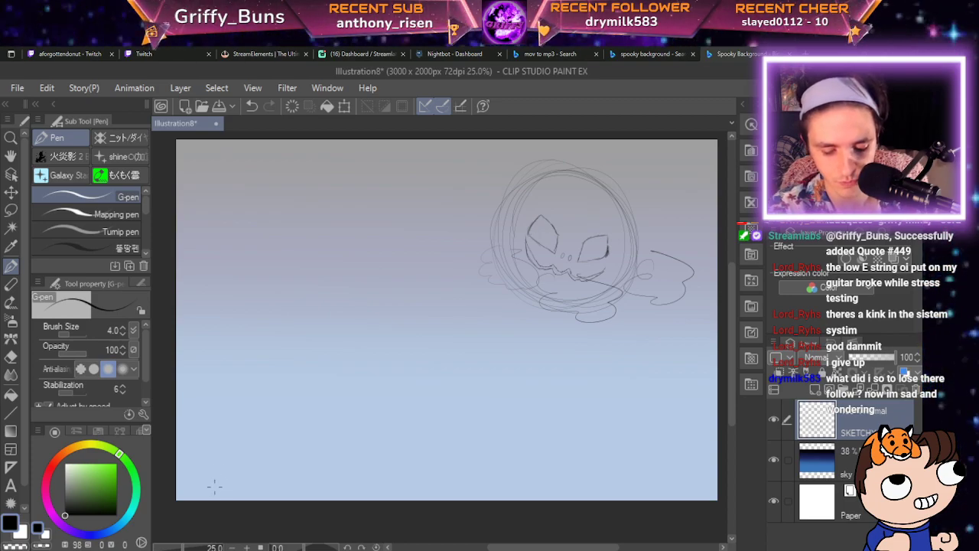
# Sketch long, thin, slightly curved near-vertical lines spaced across the empty left half of the canvas.
pyautogui.moveTo(266, 438); pyautogui.dragTo(287, 283)
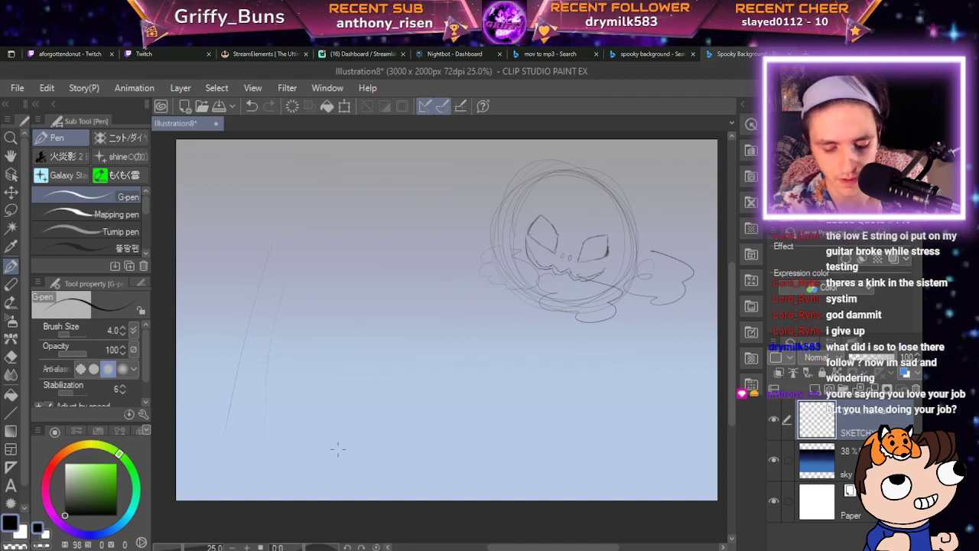
pyautogui.moveTo(341, 434); pyautogui.dragTo(359, 273)
pyautogui.moveTo(380, 392); pyautogui.dragTo(382, 340)
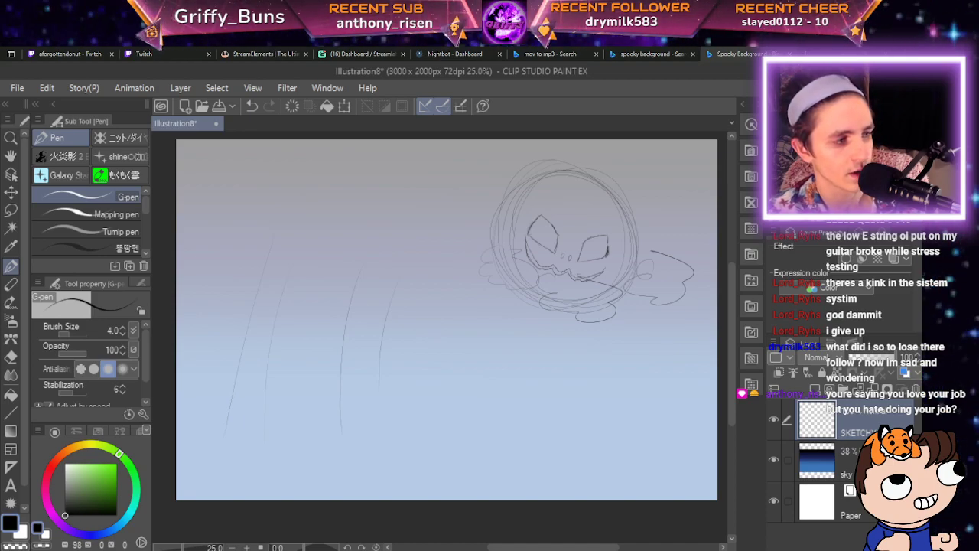
# Switch to the browser, return to the spooky background image results and look through them for scene references.
pyautogui.hotkey('alt', 'Tab')
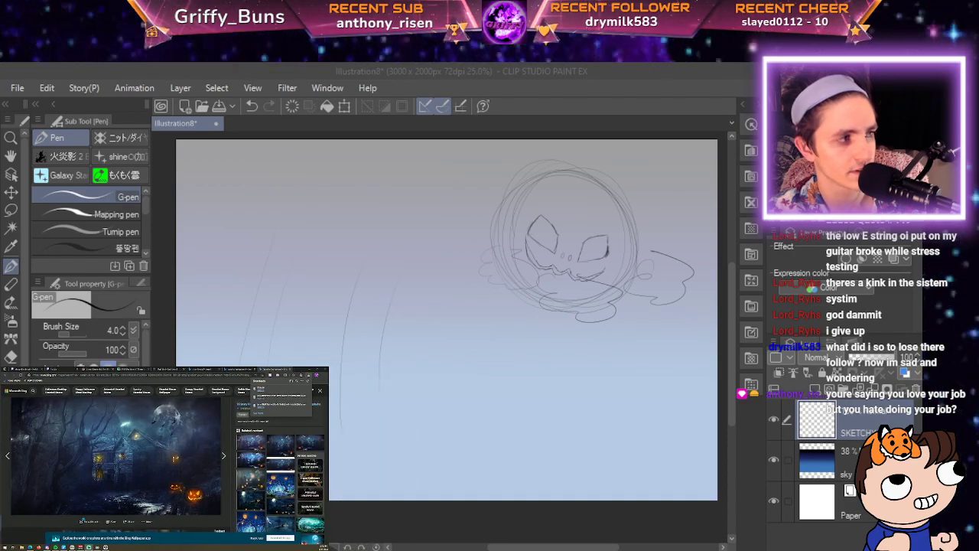
pyautogui.click(7, 375)
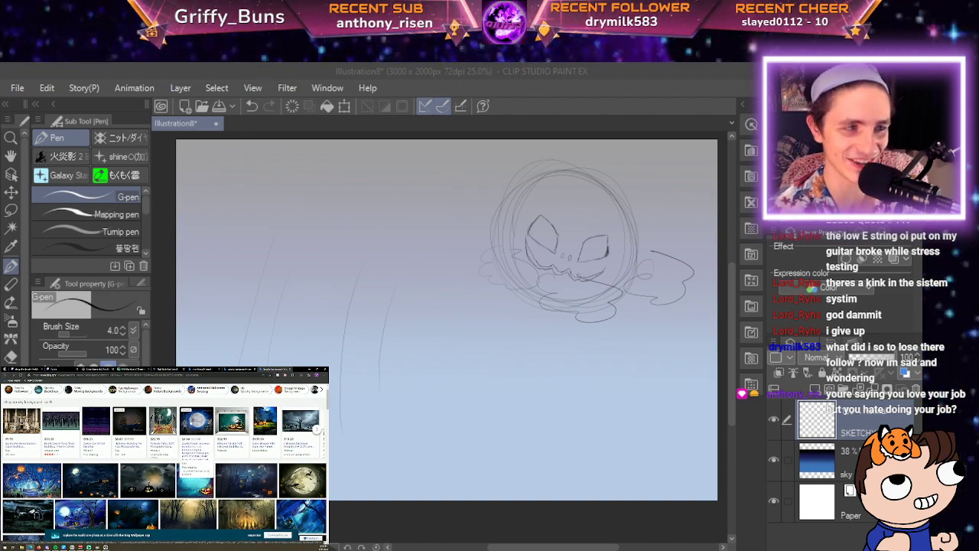
pyautogui.scroll(-3, 164, 462)
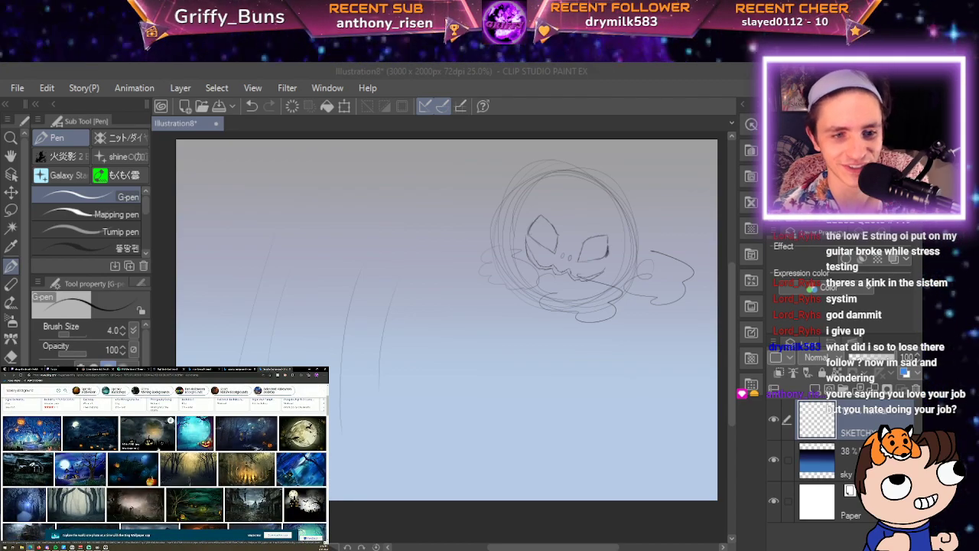
pyautogui.scroll(4, 164, 462)
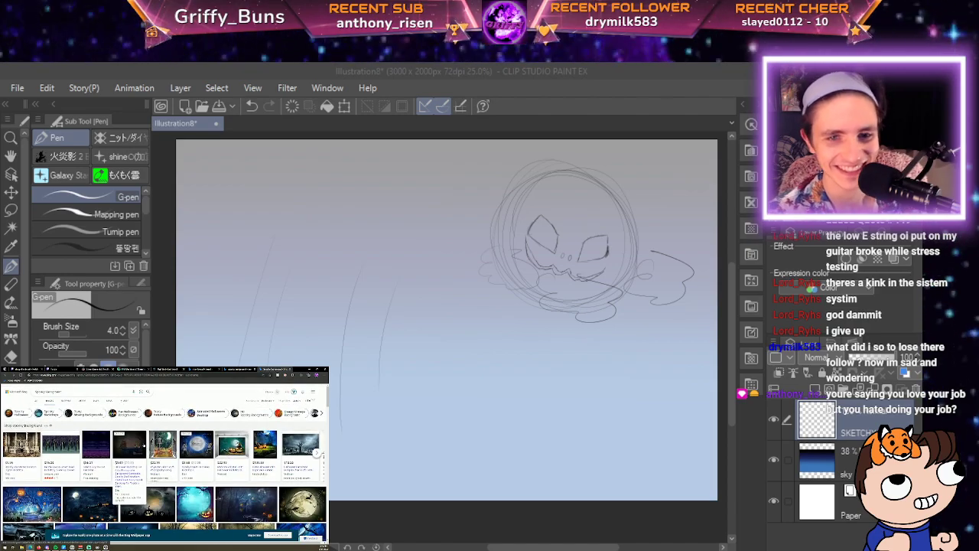
pyautogui.scroll(-6, 163, 462)
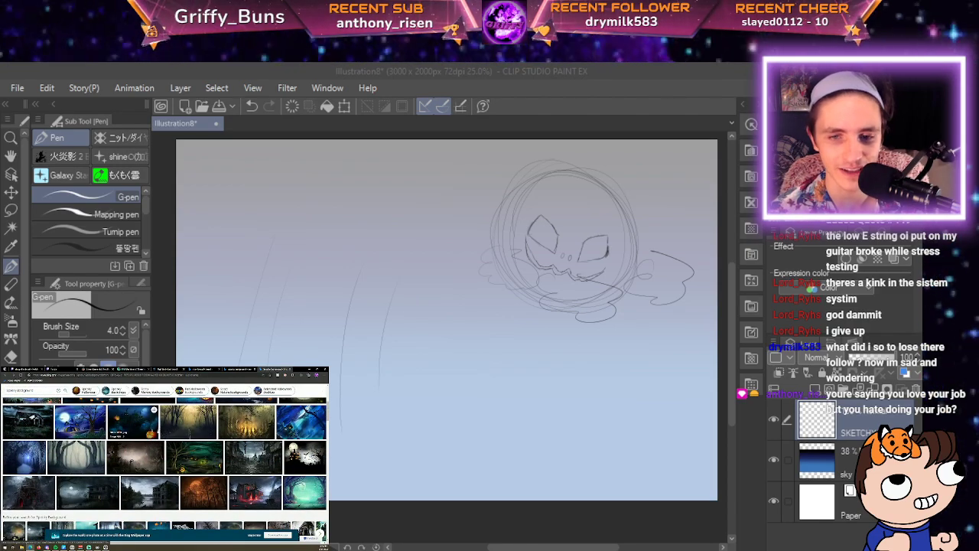
pyautogui.scroll(-6, 163, 463)
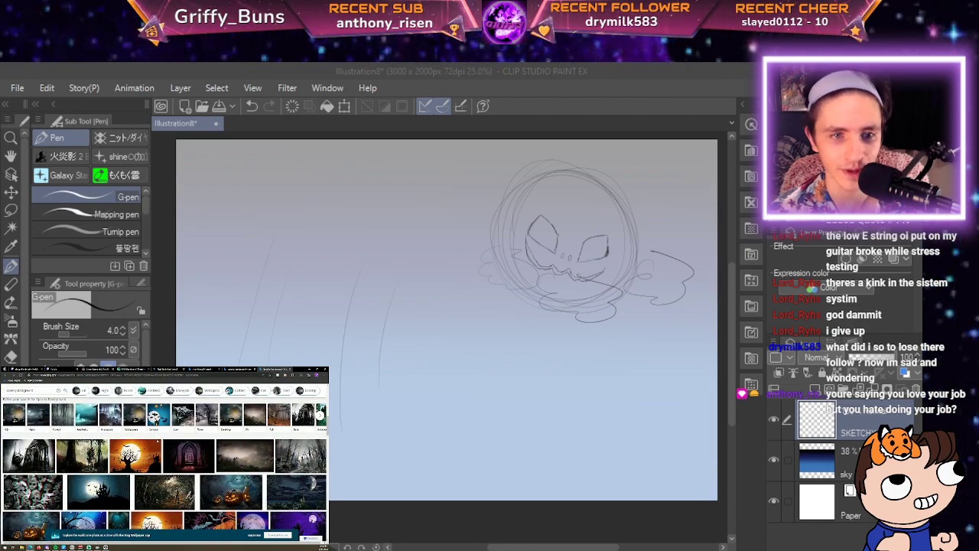
pyautogui.scroll(-3, 166, 469)
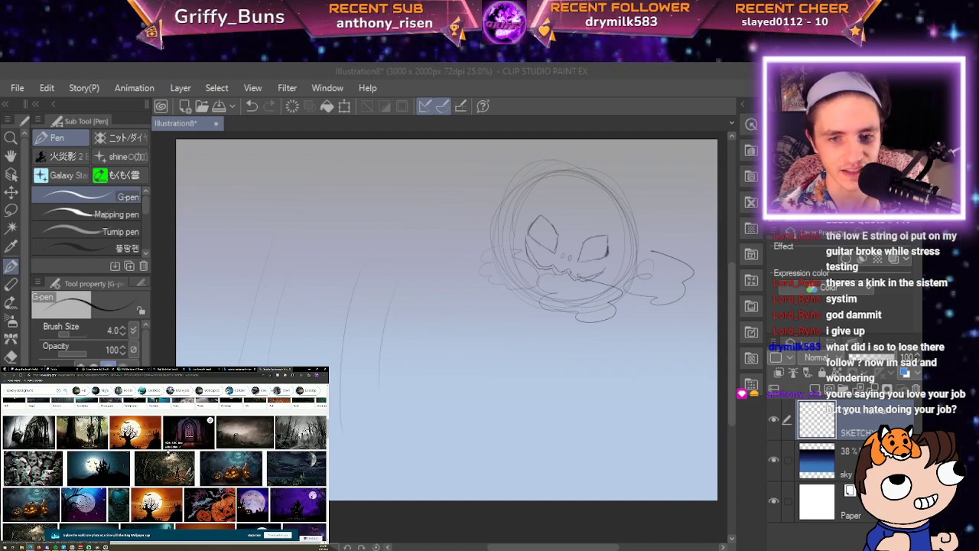
pyautogui.scroll(-5, 167, 453)
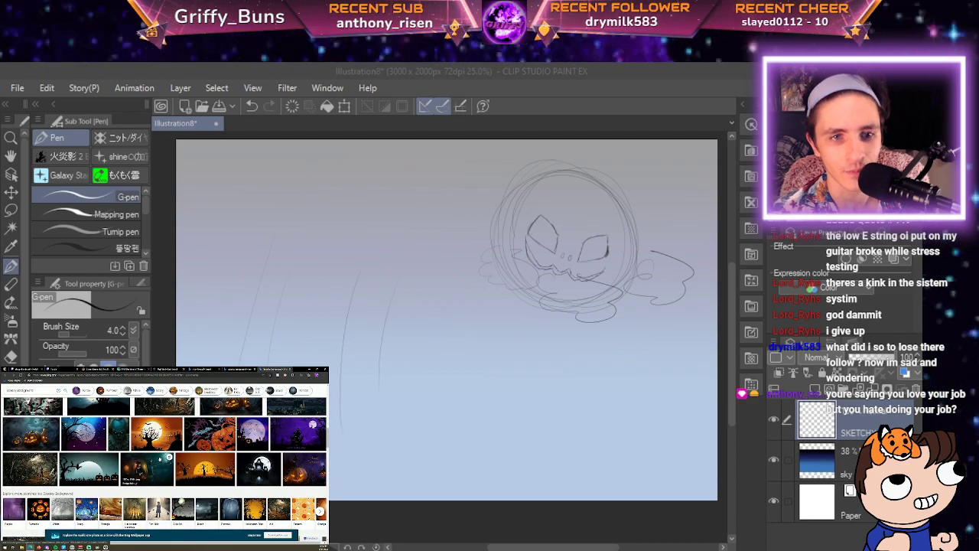
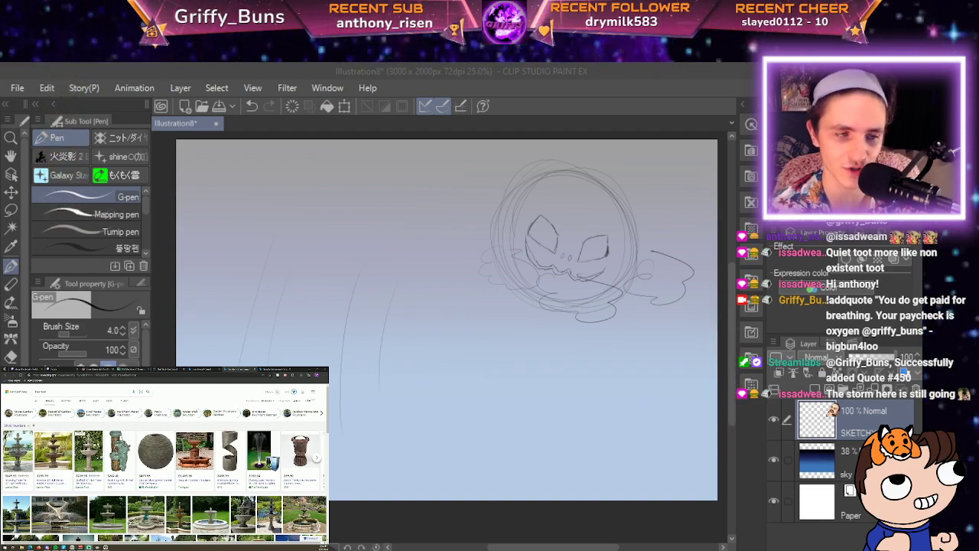
# Look through the fountain image results and open the photo of the tiered stone fountain with a round basin as reference.
pyautogui.scroll(-3, 164, 465)
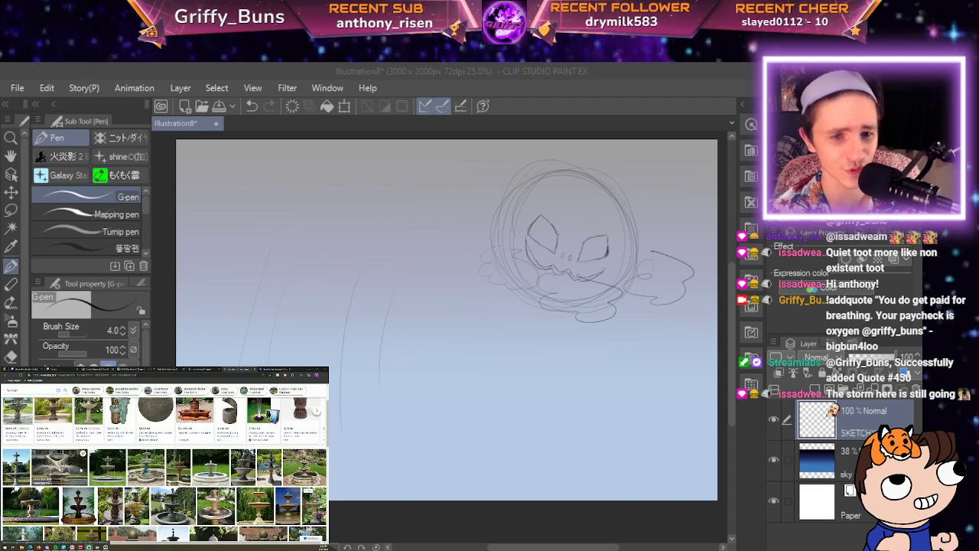
pyautogui.scroll(-1, 160, 459)
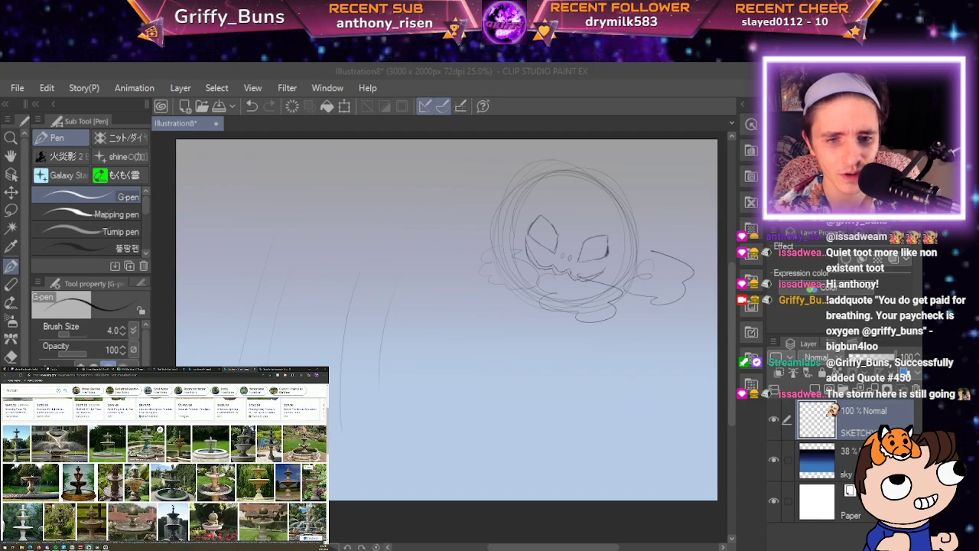
pyautogui.click(169, 477)
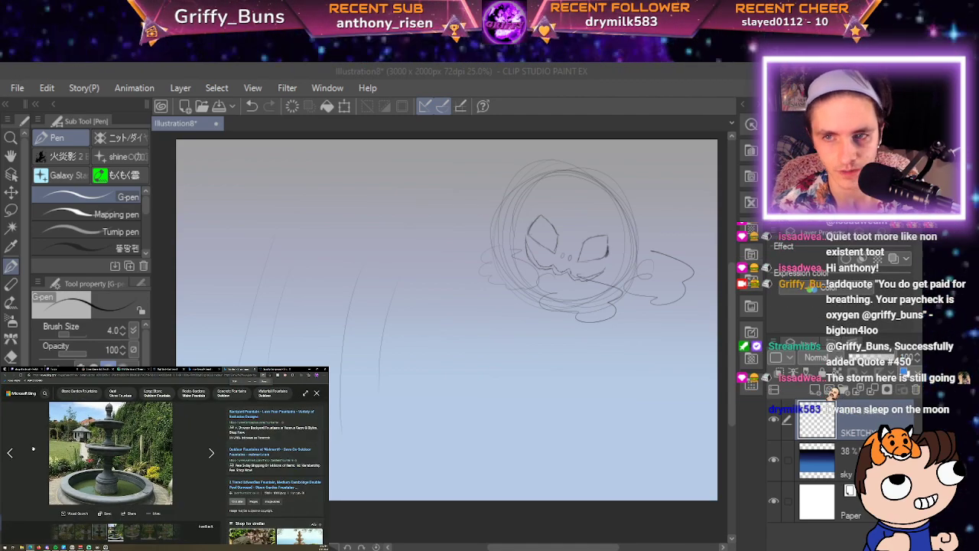
pyautogui.scroll(3, 33, 448)
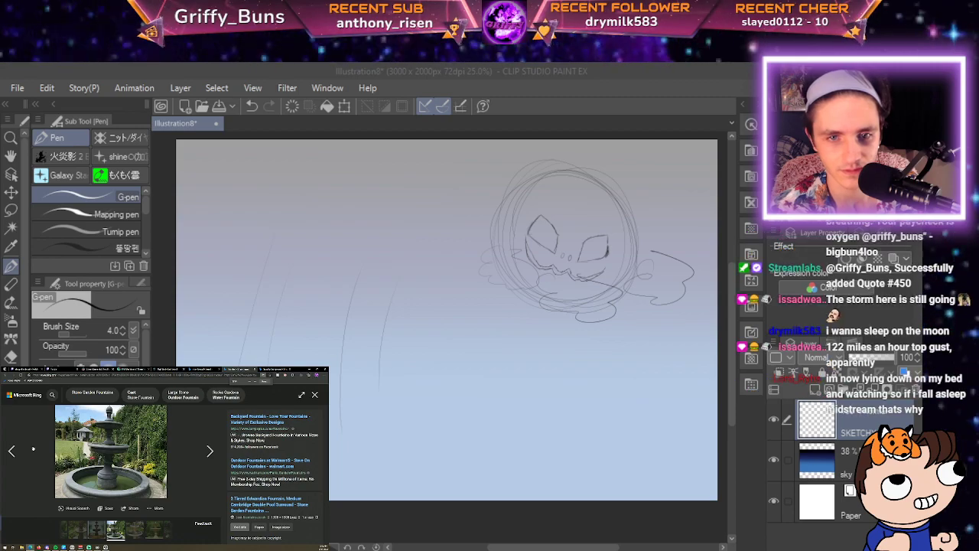
# Sketch a wide oval for the fountain basin with the G-pen at the lower middle of the canvas, overlapping the long vertical lines.
pyautogui.moveTo(398, 342); pyautogui.dragTo(471, 344)
pyautogui.hotkey('ctrl', 'z')
pyautogui.press('space')
pyautogui.moveTo(511, 443); pyautogui.dragTo(592, 420)
pyautogui.scroll(1, 421, 294)
pyautogui.press('space')
pyautogui.moveTo(687, 472); pyautogui.dragTo(626, 394)
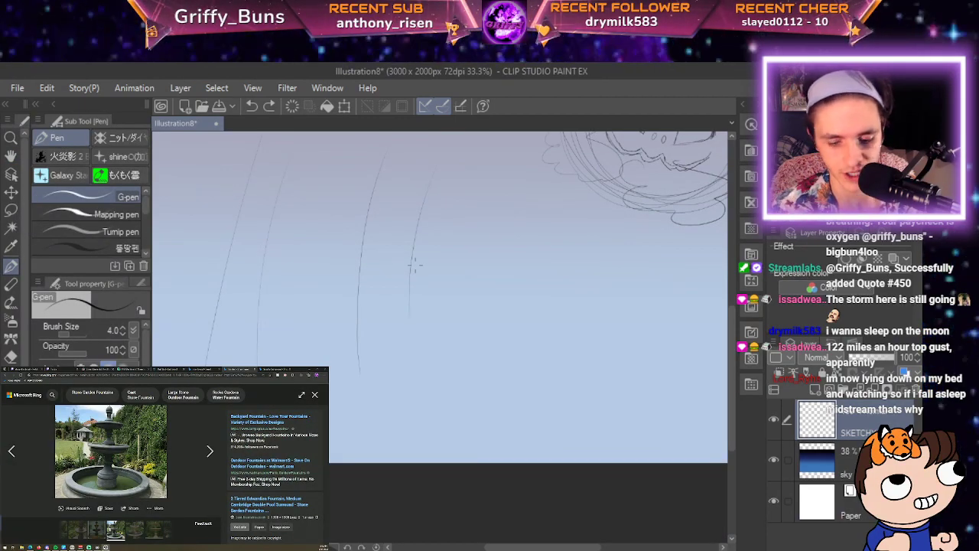
pyautogui.press('space')
pyautogui.moveTo(641, 487); pyautogui.dragTo(605, 524)
pyautogui.press('p')
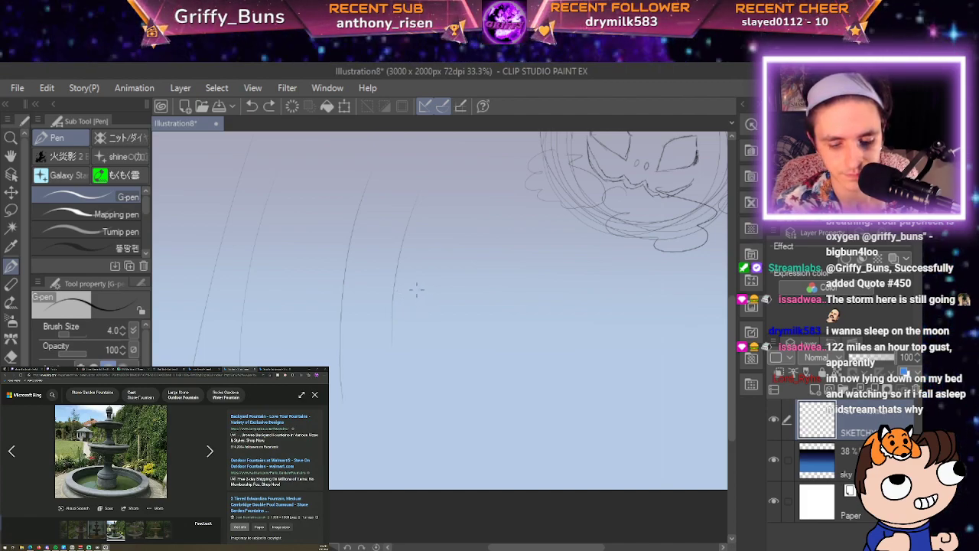
pyautogui.moveTo(418, 289)
pyautogui.mouseDown()
pyautogui.moveTo(348, 315)
pyautogui.moveTo(302, 357)
pyautogui.mouseUp()
pyautogui.moveTo(338, 419)
pyautogui.mouseDown()
pyautogui.moveTo(423, 435)
pyautogui.moveTo(528, 413)
pyautogui.moveTo(533, 330)
pyautogui.moveTo(398, 291)
pyautogui.moveTo(315, 350)
pyautogui.moveTo(336, 408)
pyautogui.moveTo(458, 429)
pyautogui.moveTo(550, 370)
pyautogui.moveTo(472, 301)
pyautogui.moveTo(315, 336)
pyautogui.moveTo(333, 423)
pyautogui.moveTo(501, 431)
pyautogui.moveTo(541, 341)
pyautogui.moveTo(390, 293)
pyautogui.moveTo(368, 321)
pyautogui.mouseUp()
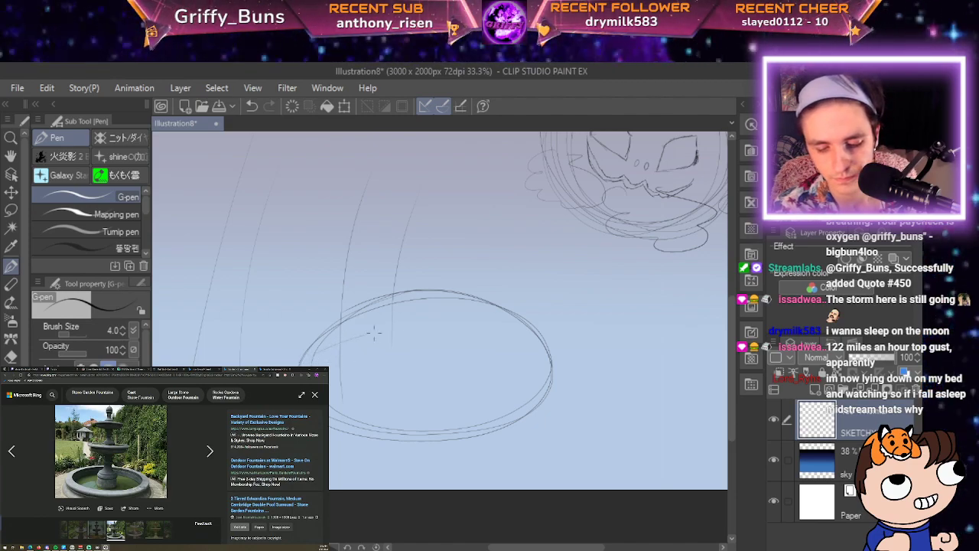
# Sketch a shallow arc inside the upper part of the basin oval and a larger outer rim around it.
pyautogui.moveTo(374, 333)
pyautogui.mouseDown()
pyautogui.moveTo(485, 328)
pyautogui.moveTo(547, 356)
pyautogui.moveTo(539, 347)
pyautogui.mouseUp()
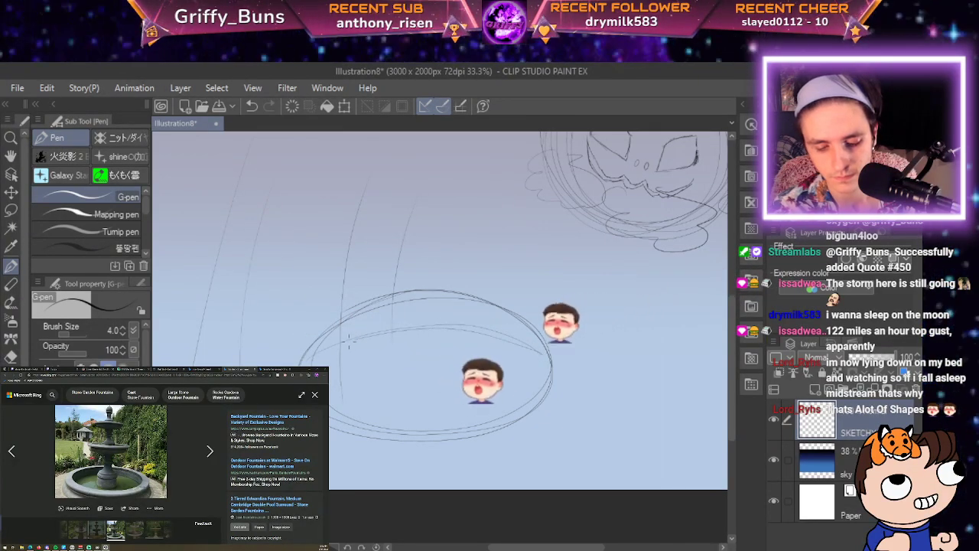
pyautogui.moveTo(315, 352)
pyautogui.mouseDown()
pyautogui.moveTo(334, 339)
pyautogui.moveTo(466, 320)
pyautogui.moveTo(532, 344)
pyautogui.mouseUp()
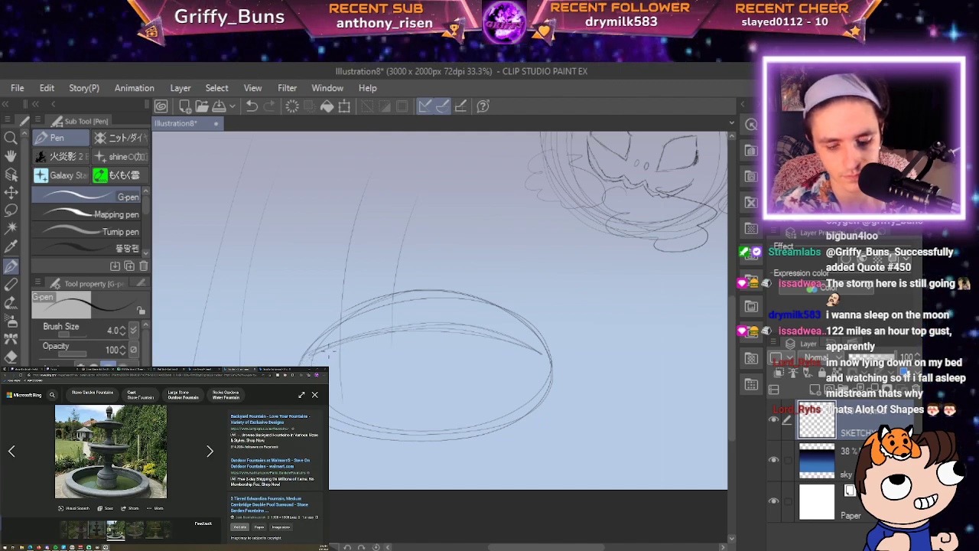
pyautogui.moveTo(551, 358); pyautogui.dragTo(517, 344)
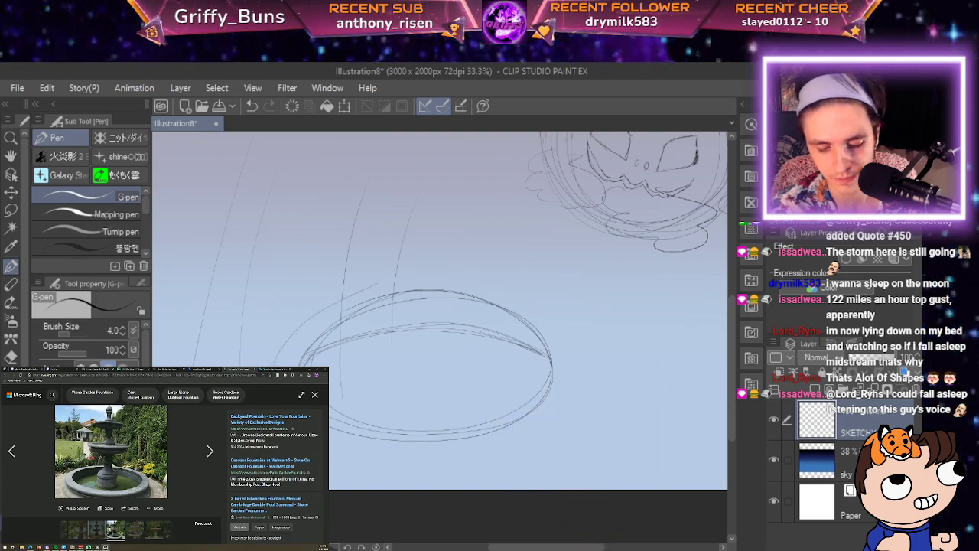
pyautogui.moveTo(330, 447)
pyautogui.mouseDown()
pyautogui.moveTo(516, 442)
pyautogui.moveTo(557, 418)
pyautogui.moveTo(572, 376)
pyautogui.moveTo(567, 340)
pyautogui.moveTo(536, 308)
pyautogui.moveTo(473, 282)
pyautogui.moveTo(408, 278)
pyautogui.moveTo(356, 293)
pyautogui.moveTo(308, 322)
pyautogui.moveTo(385, 452)
pyautogui.moveTo(474, 447)
pyautogui.moveTo(552, 425)
pyautogui.moveTo(576, 366)
pyautogui.moveTo(528, 311)
pyautogui.moveTo(425, 281)
pyautogui.moveTo(314, 315)
pyautogui.mouseUp()
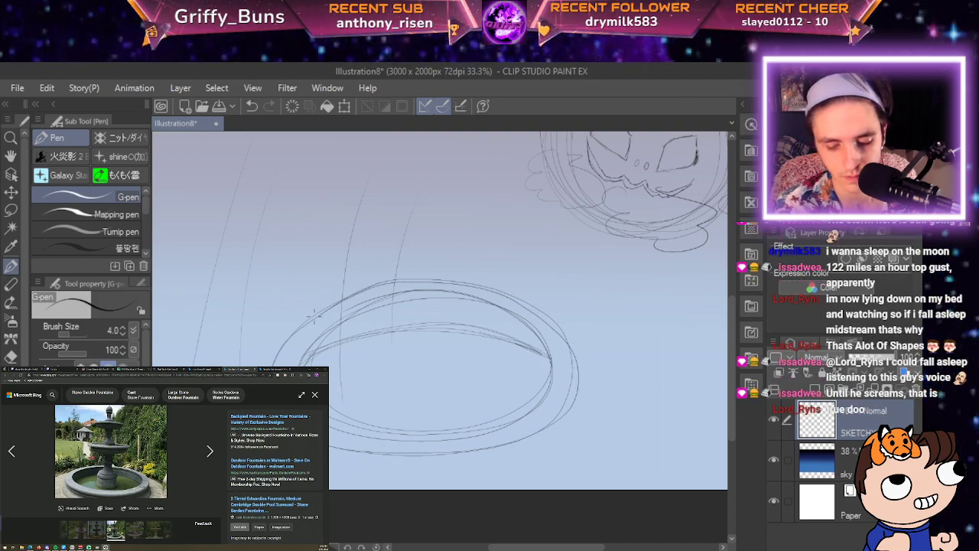
pyautogui.click(752, 383)
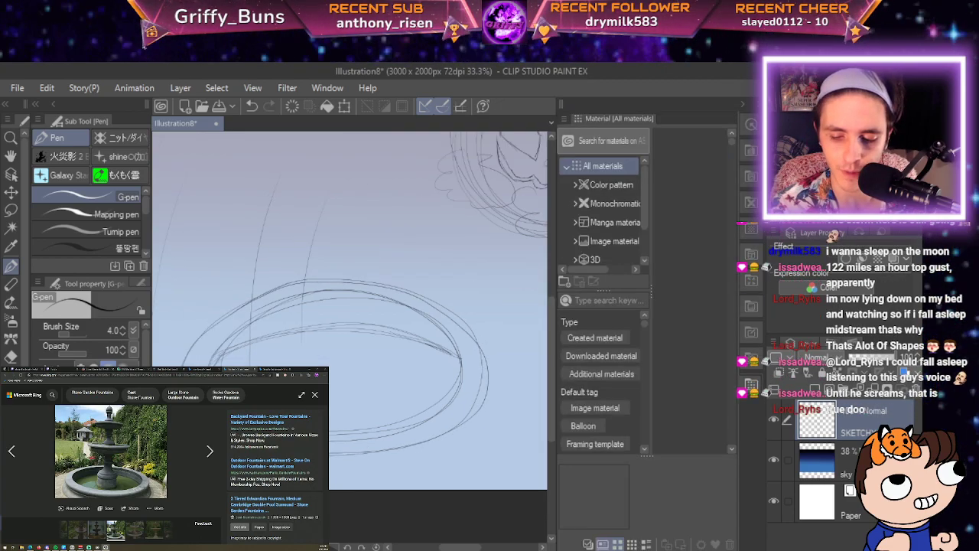
pyautogui.click(72, 547)
pyautogui.click(18, 445)
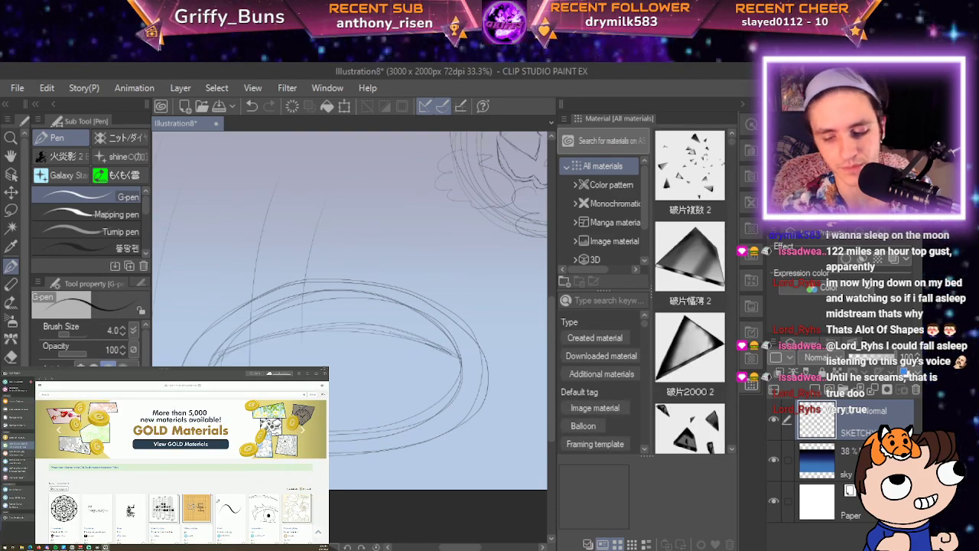
pyautogui.click(751, 384)
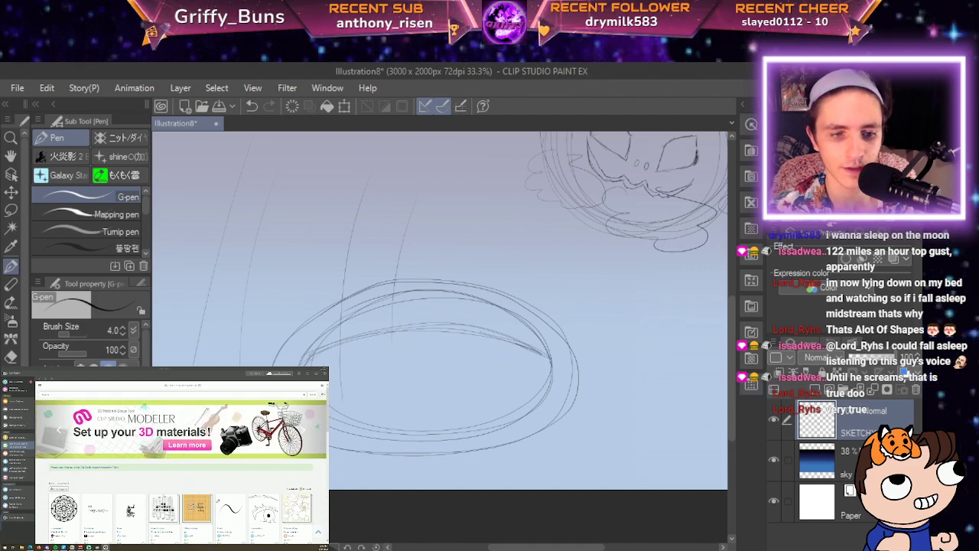
pyautogui.click(30, 547)
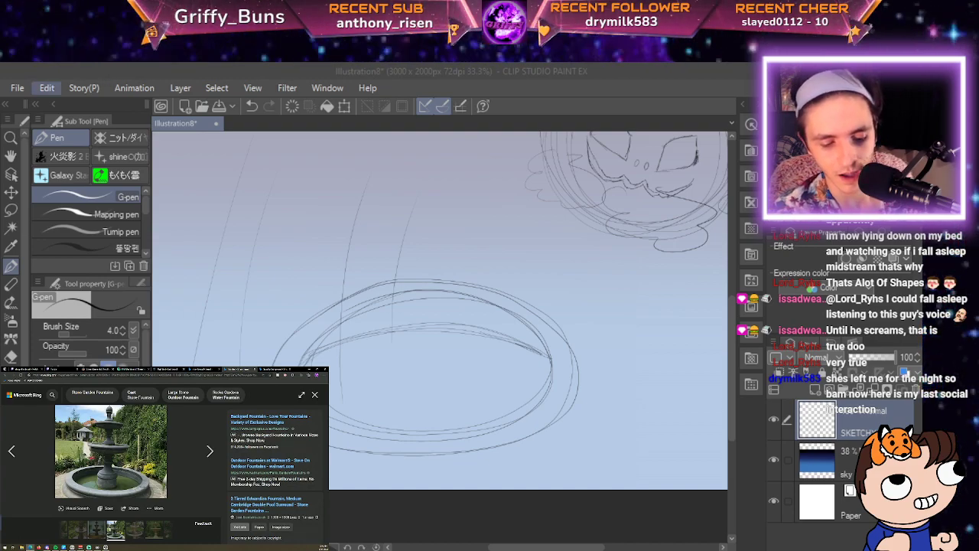
# Lasso the fountain basin sketch and free-transform it into a flatter oval placed slightly higher above the canvas's lower edge, then deselect it.
pyautogui.click(64, 95)
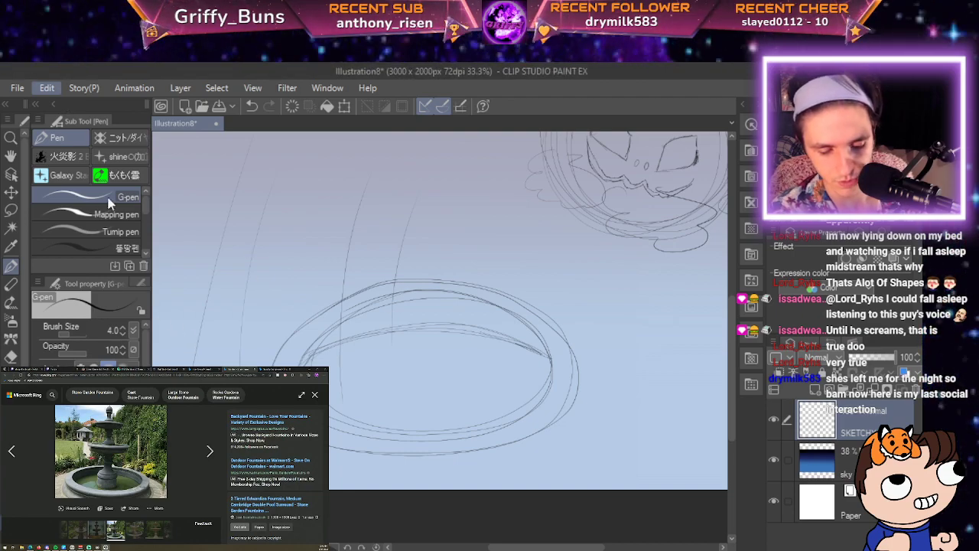
pyautogui.click(11, 209)
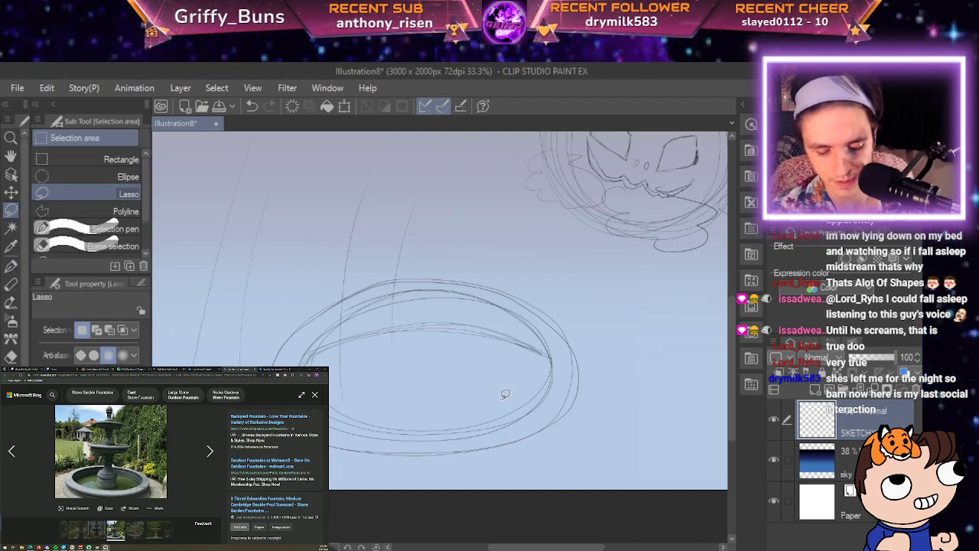
pyautogui.moveTo(330, 464)
pyautogui.mouseDown()
pyautogui.moveTo(514, 454)
pyautogui.moveTo(591, 314)
pyautogui.moveTo(327, 286)
pyautogui.mouseUp()
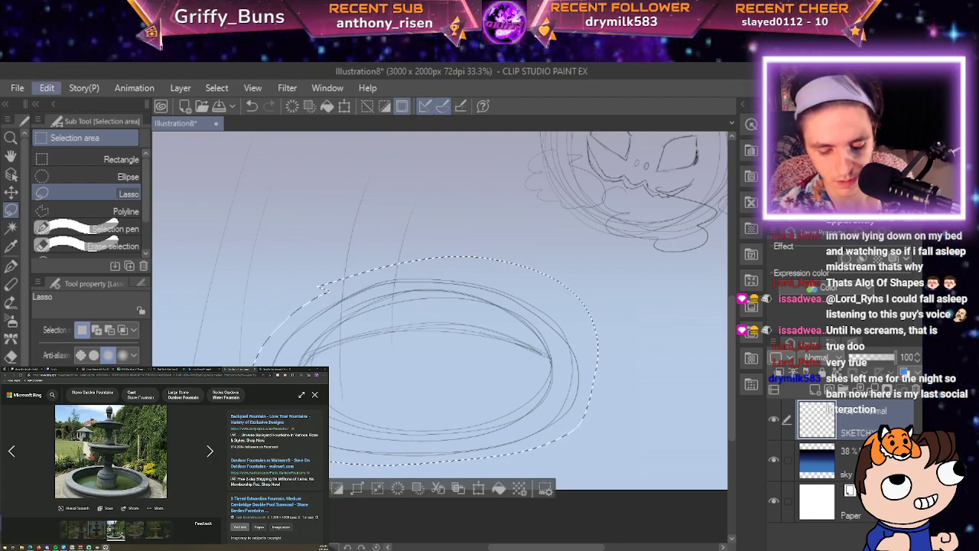
pyautogui.hotkey('ctrl', 't')
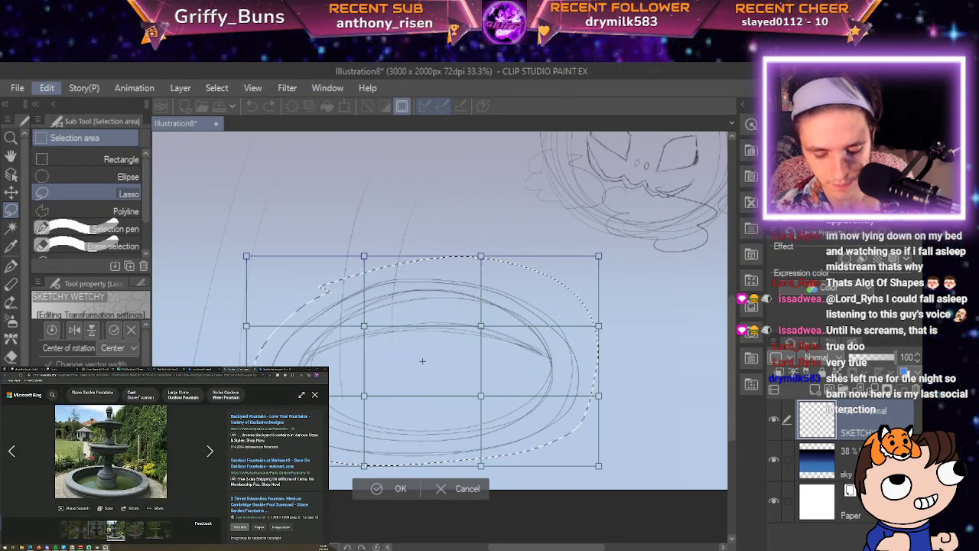
pyautogui.press('Return')
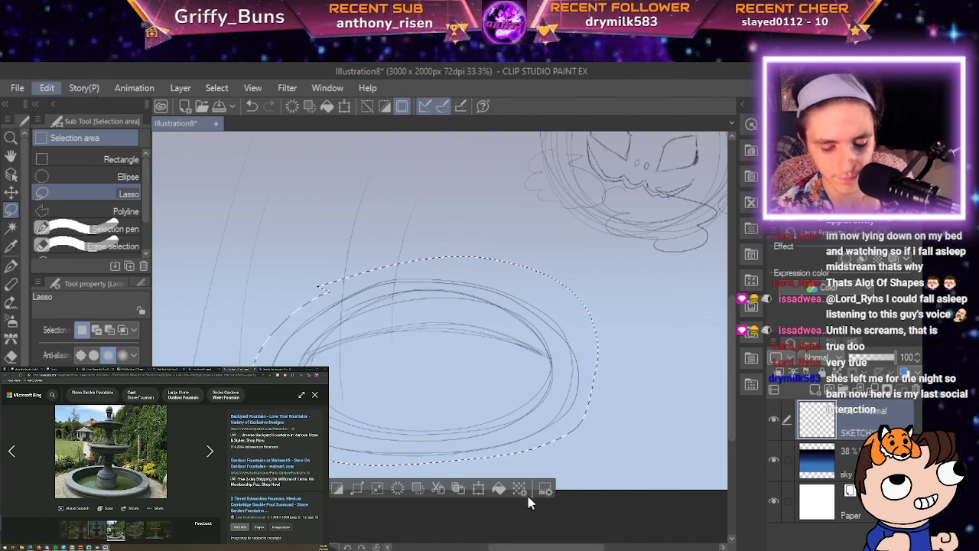
pyautogui.hotkey('ctrl', 't')
pyautogui.moveTo(422, 256); pyautogui.dragTo(426, 280)
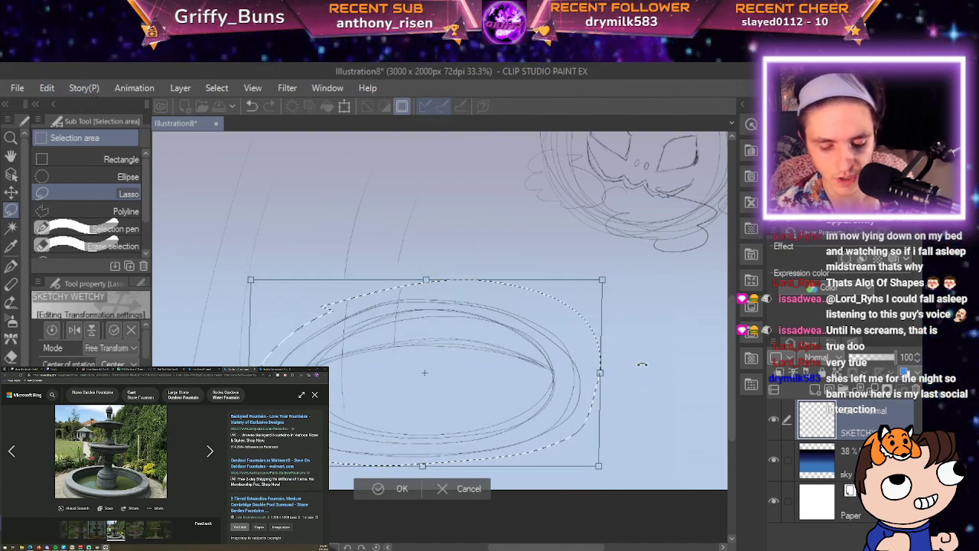
pyautogui.moveTo(502, 388); pyautogui.dragTo(505, 365)
pyautogui.moveTo(760, 516); pyautogui.dragTo(759, 505)
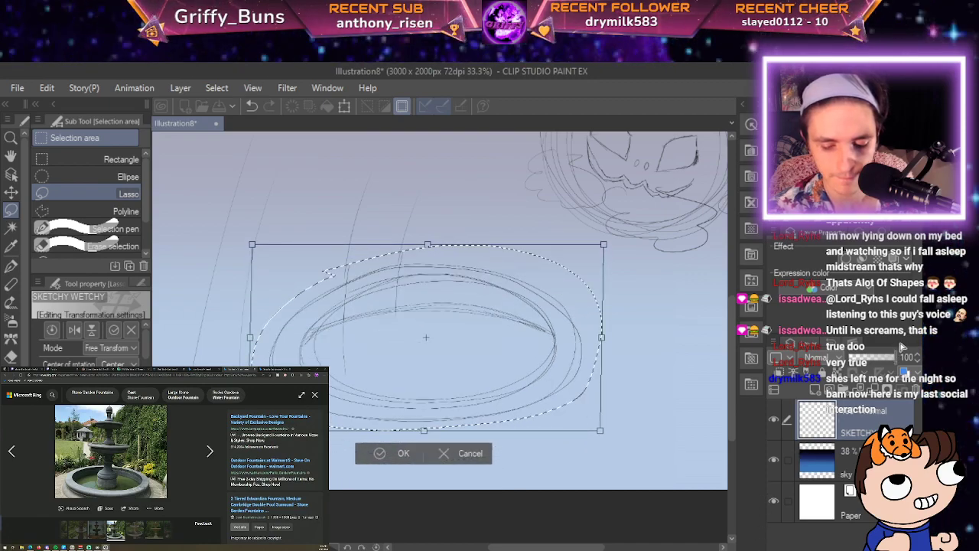
pyautogui.moveTo(604, 244); pyautogui.dragTo(597, 258)
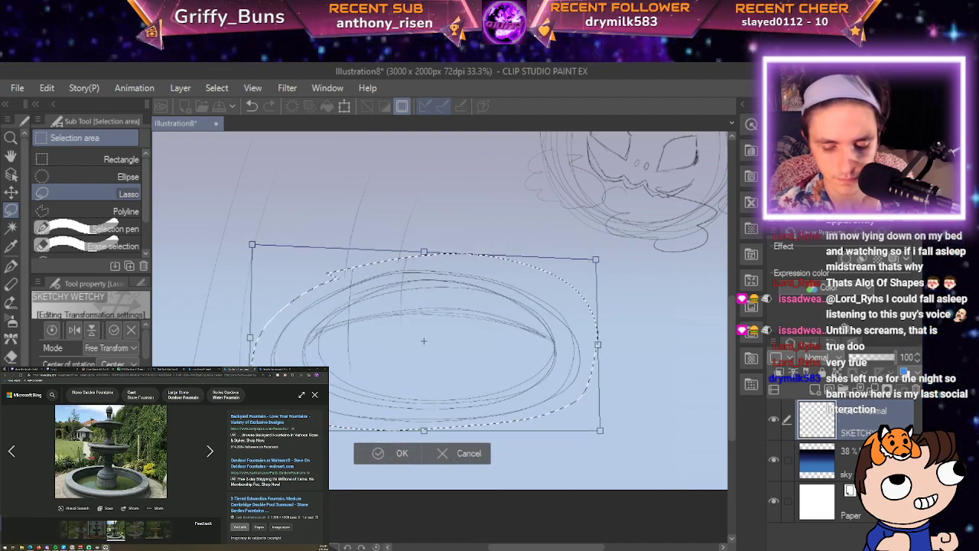
pyautogui.moveTo(424, 251); pyautogui.dragTo(424, 270)
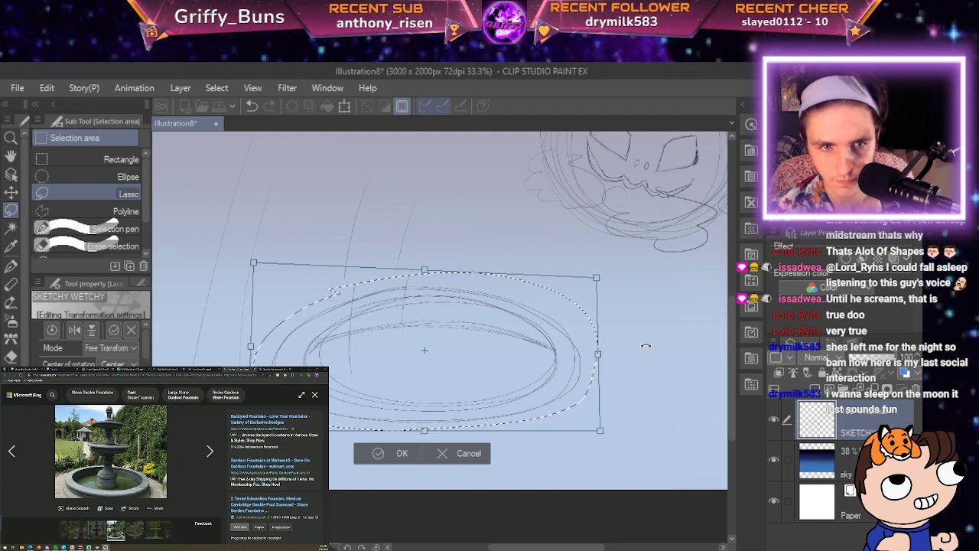
pyautogui.moveTo(424, 269); pyautogui.dragTo(422, 263)
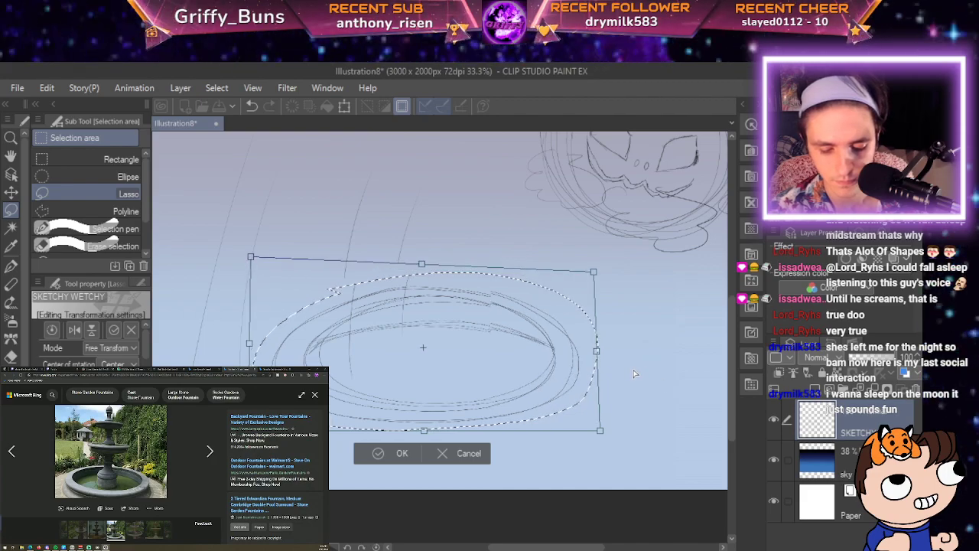
pyautogui.press('Return')
pyautogui.hotkey('ctrl', 'd')
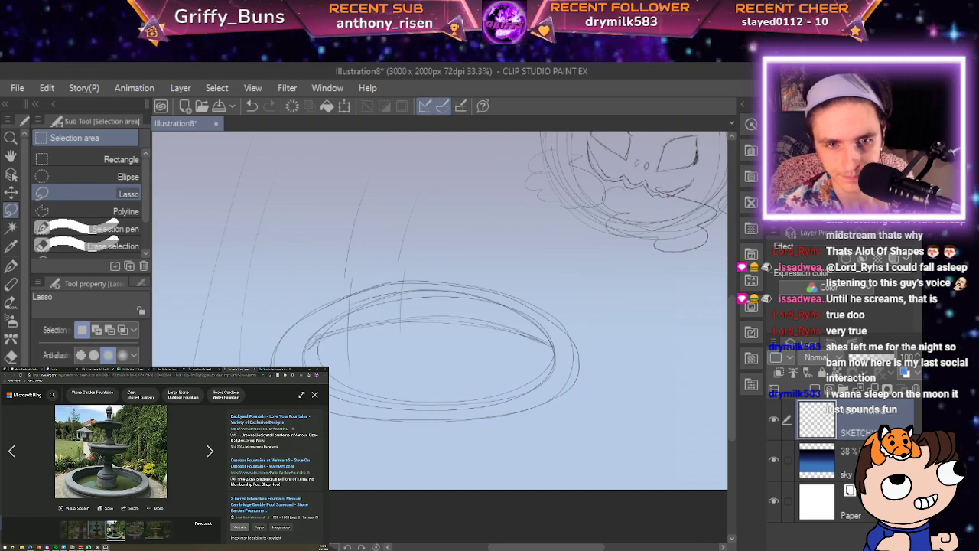
# Sketch the basin's outer wall with the G-pen: short sides below the rim joined by a curved lower edge parallel to it.
pyautogui.press('space')
pyautogui.moveTo(459, 344); pyautogui.dragTo(450, 264)
pyautogui.press('p')
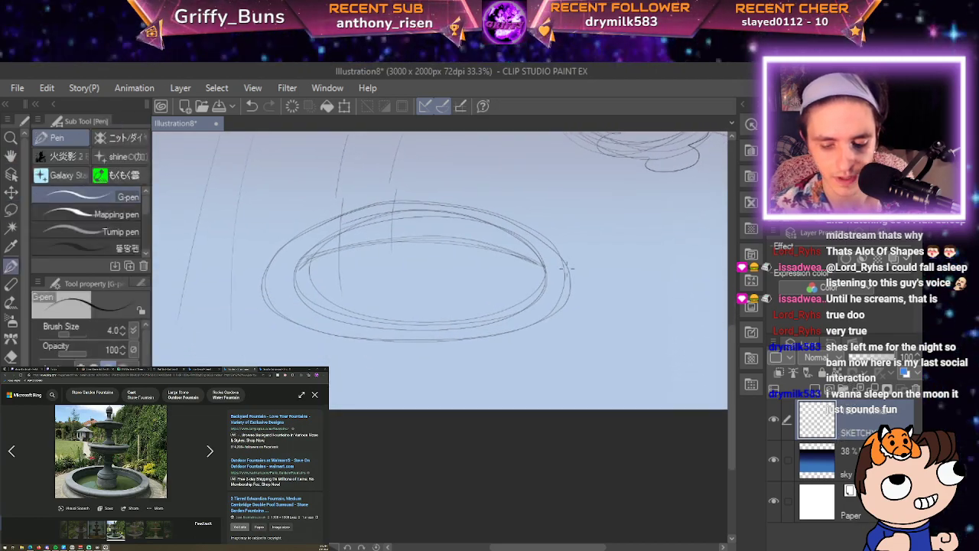
pyautogui.moveTo(556, 293); pyautogui.dragTo(562, 303)
pyautogui.moveTo(567, 298); pyautogui.dragTo(568, 310)
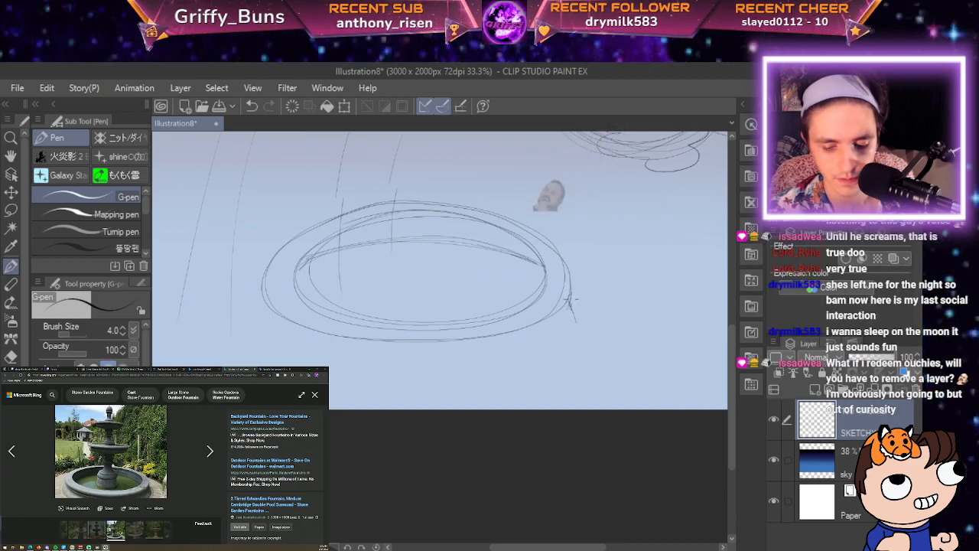
pyautogui.moveTo(574, 323)
pyautogui.mouseDown()
pyautogui.moveTo(549, 351)
pyautogui.moveTo(433, 375)
pyautogui.mouseUp()
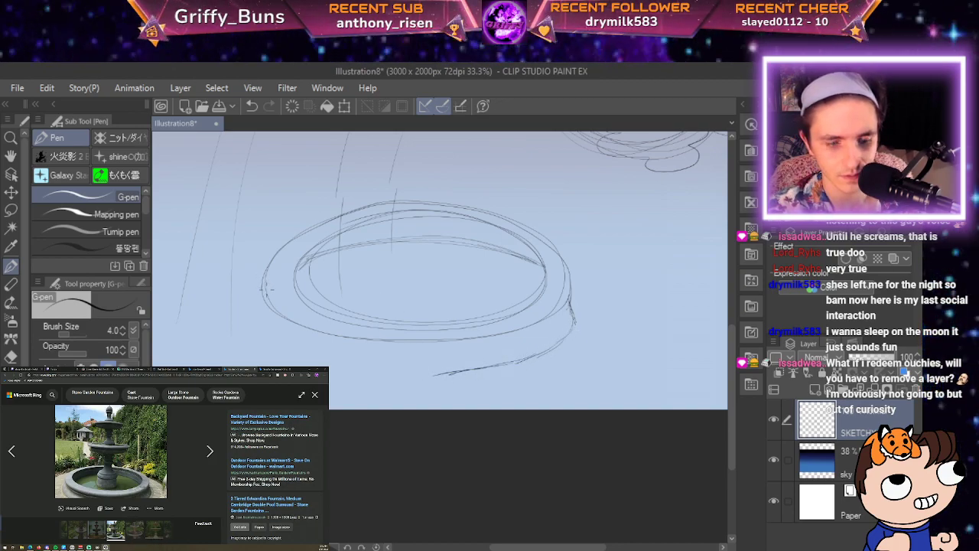
pyautogui.moveTo(267, 307)
pyautogui.mouseDown()
pyautogui.moveTo(287, 346)
pyautogui.moveTo(267, 332)
pyautogui.moveTo(310, 356)
pyautogui.mouseUp()
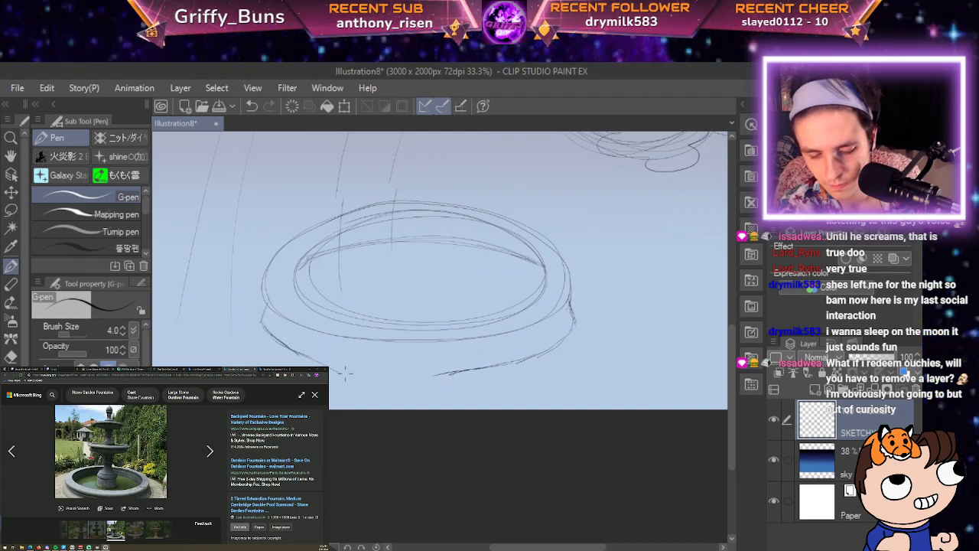
pyautogui.moveTo(364, 374)
pyautogui.mouseDown()
pyautogui.moveTo(329, 354)
pyautogui.moveTo(383, 379)
pyautogui.moveTo(360, 361)
pyautogui.moveTo(524, 361)
pyautogui.mouseUp()
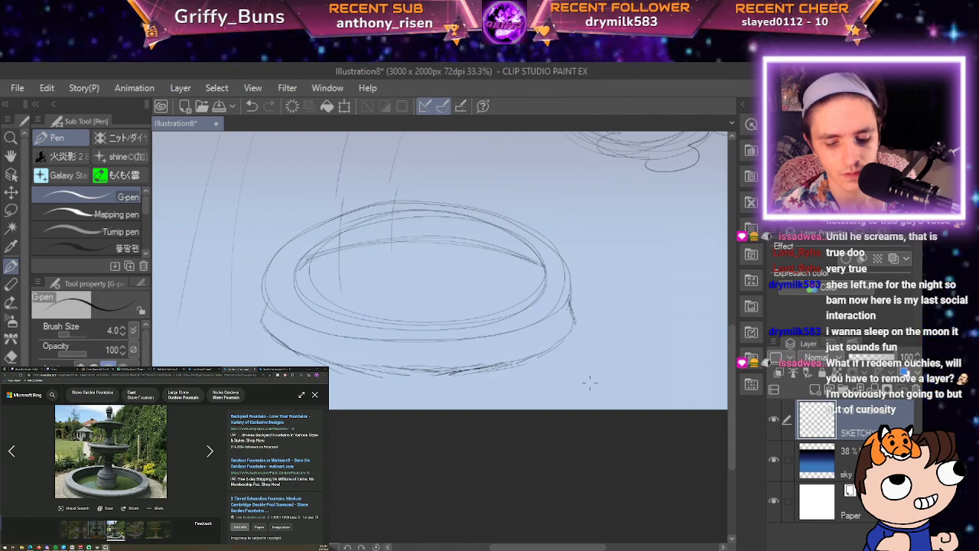
# Sketch a rounded, barrel-shaped pedestal base standing in the middle of the basin, with curved lower and upper edges.
pyautogui.press('space')
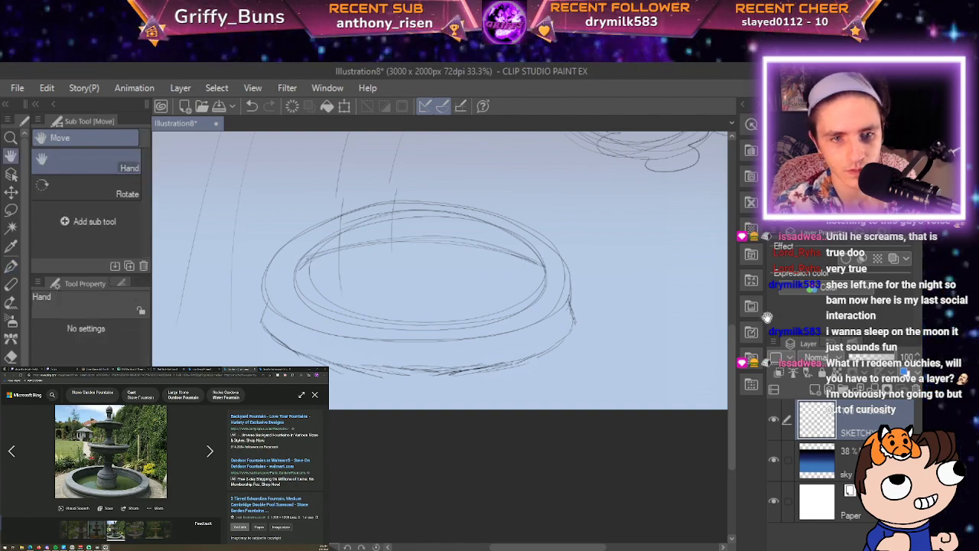
pyautogui.moveTo(514, 256); pyautogui.dragTo(526, 320)
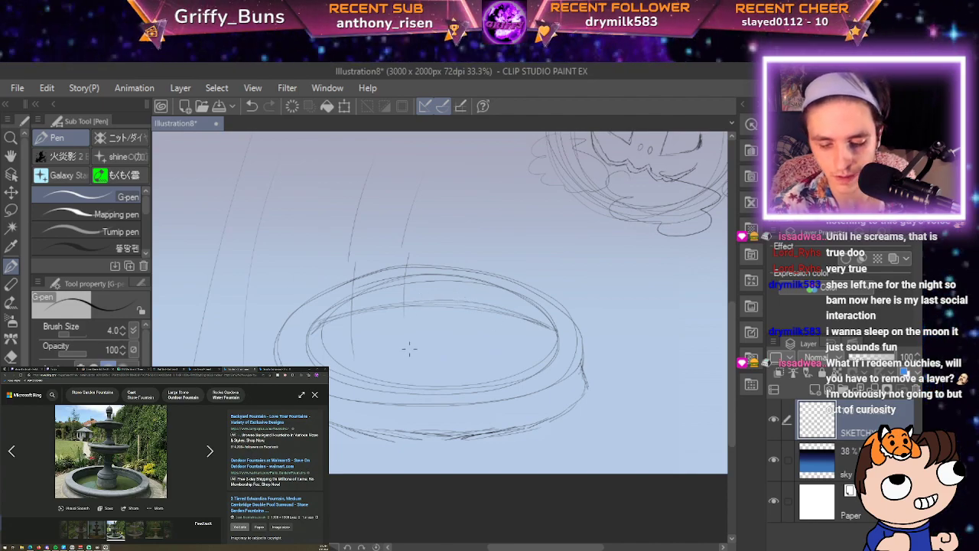
pyautogui.moveTo(404, 349); pyautogui.dragTo(479, 343)
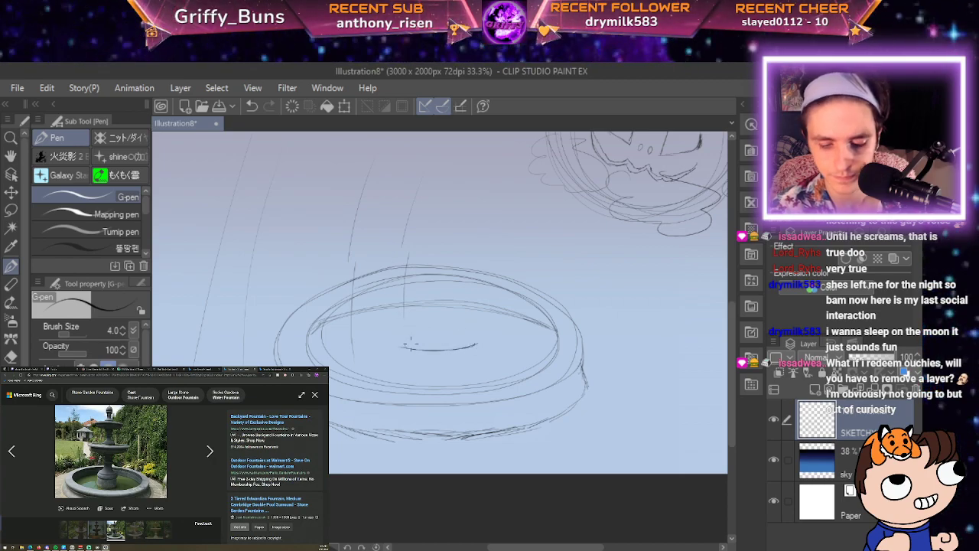
pyautogui.moveTo(396, 341)
pyautogui.mouseDown()
pyautogui.moveTo(385, 287)
pyautogui.moveTo(404, 263)
pyautogui.mouseUp()
pyautogui.moveTo(479, 345)
pyautogui.mouseDown()
pyautogui.moveTo(480, 280)
pyautogui.moveTo(464, 264)
pyautogui.mouseUp()
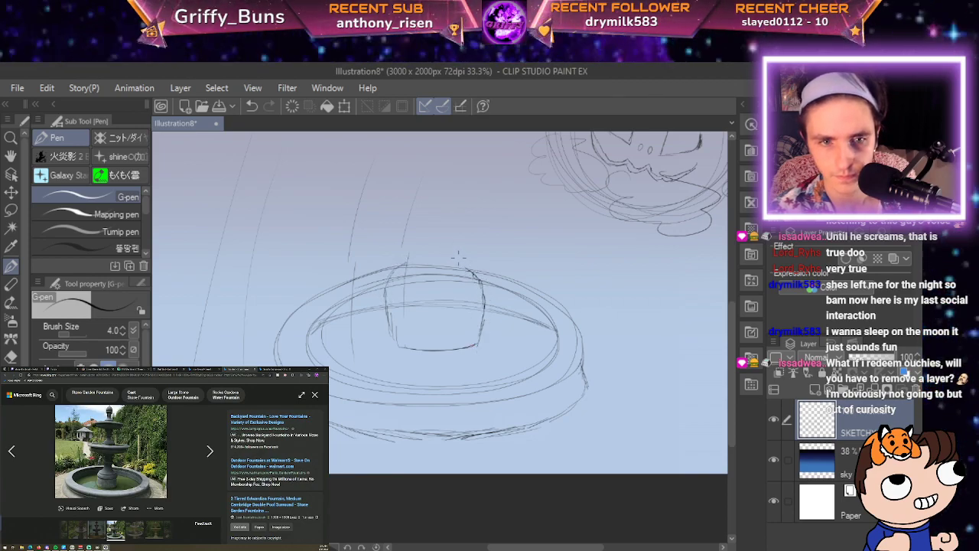
pyautogui.moveTo(396, 268)
pyautogui.mouseDown()
pyautogui.moveTo(475, 267)
pyautogui.moveTo(399, 266)
pyautogui.mouseUp()
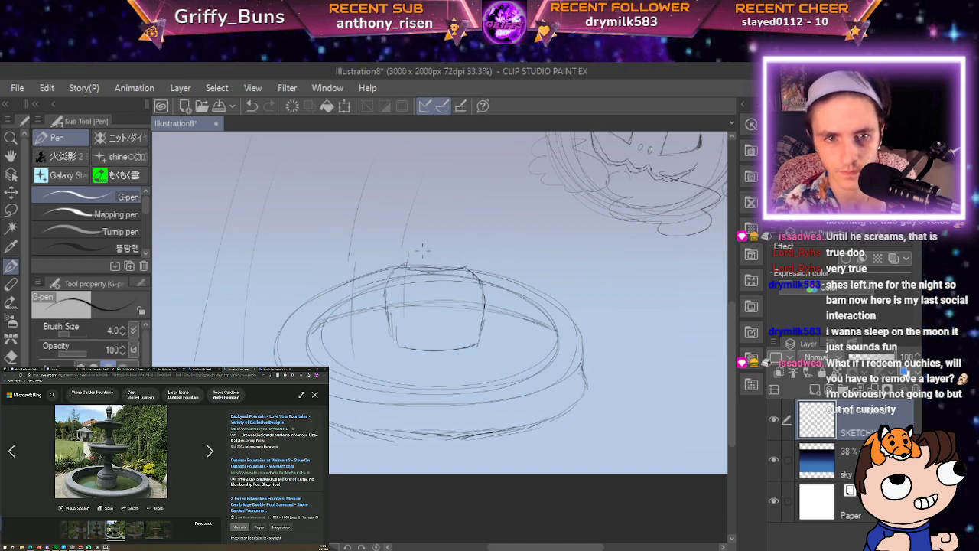
# Sketch a column tapering upward from the pedestal base into a narrow neck with curved bands around it.
pyautogui.press('space')
pyautogui.moveTo(459, 227); pyautogui.dragTo(447, 325)
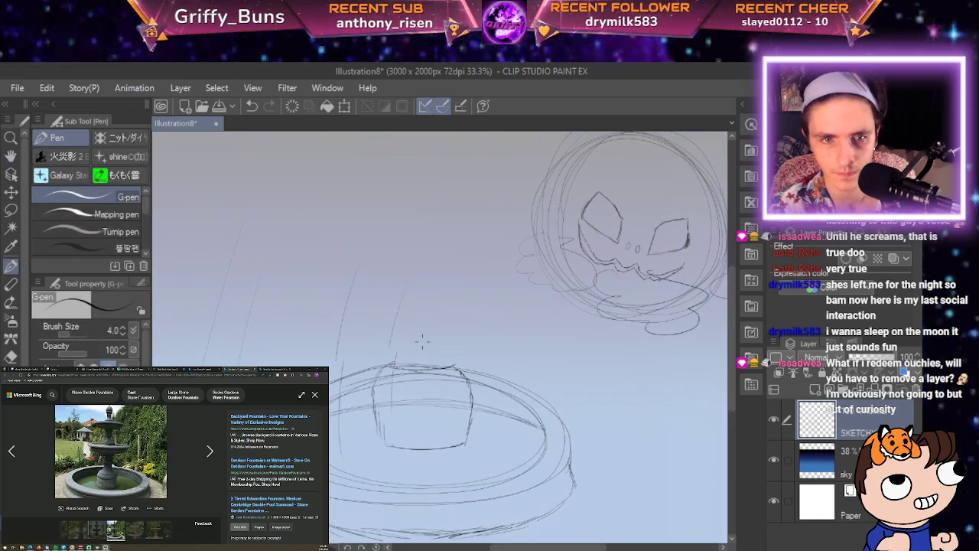
pyautogui.moveTo(384, 370); pyautogui.dragTo(408, 320)
pyautogui.moveTo(456, 372)
pyautogui.mouseDown()
pyautogui.moveTo(438, 294)
pyautogui.moveTo(433, 310)
pyautogui.moveTo(442, 316)
pyautogui.moveTo(413, 320)
pyautogui.mouseUp()
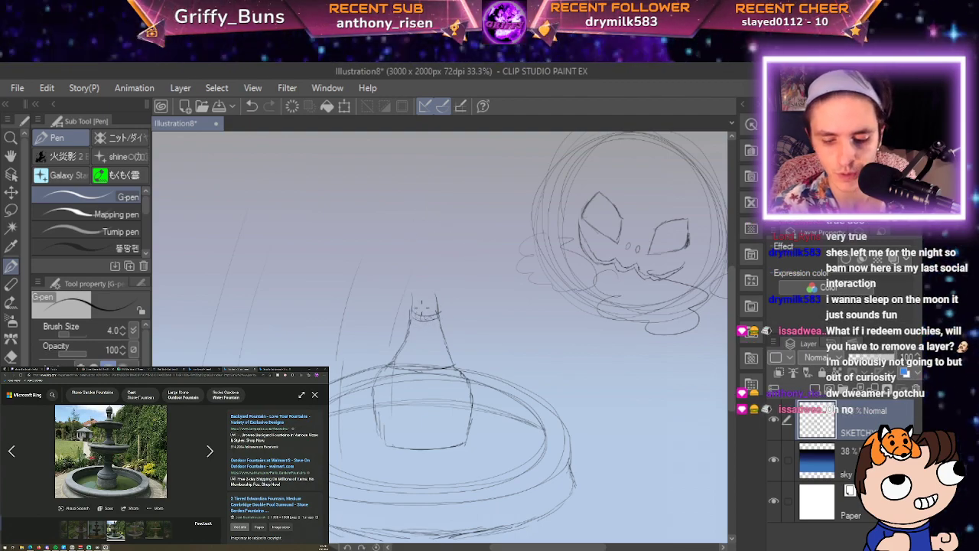
pyautogui.moveTo(421, 298)
pyautogui.mouseDown()
pyautogui.moveTo(440, 295)
pyautogui.moveTo(439, 313)
pyautogui.mouseUp()
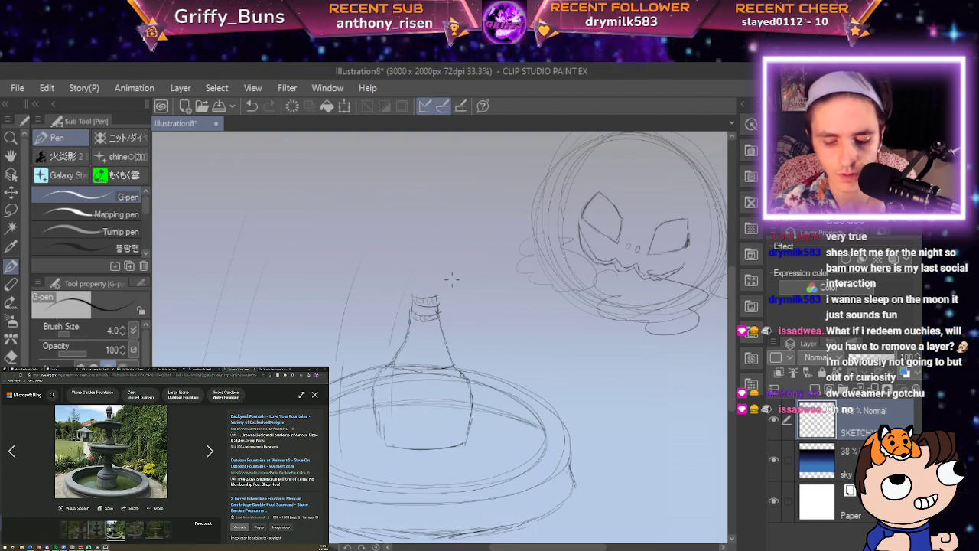
# Flare the top of the neck and sketch the wide curved underside of the upper bowl with short upturned sides.
pyautogui.press('space')
pyautogui.moveTo(706, 396); pyautogui.dragTo(710, 451)
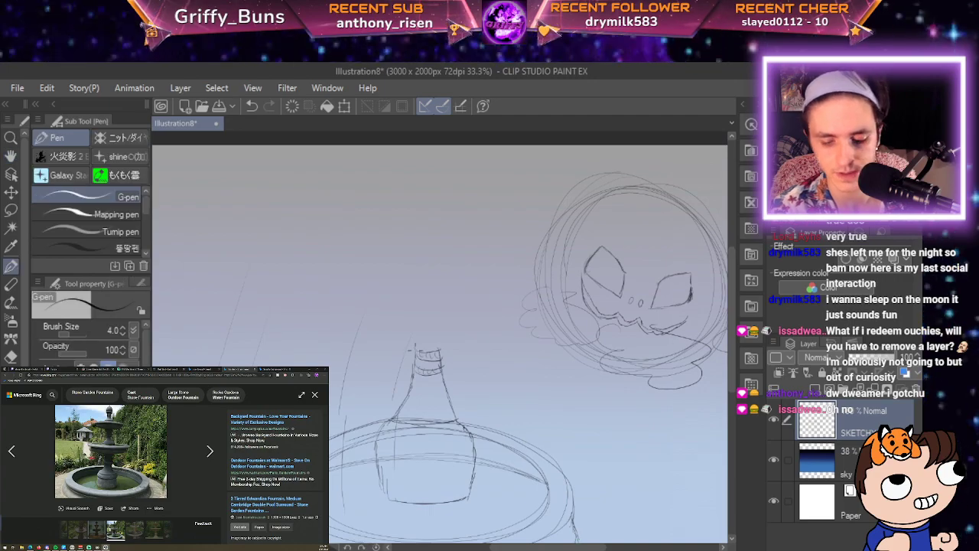
pyautogui.moveTo(406, 340)
pyautogui.mouseDown()
pyautogui.moveTo(414, 352)
pyautogui.moveTo(442, 337)
pyautogui.moveTo(438, 348)
pyautogui.mouseUp()
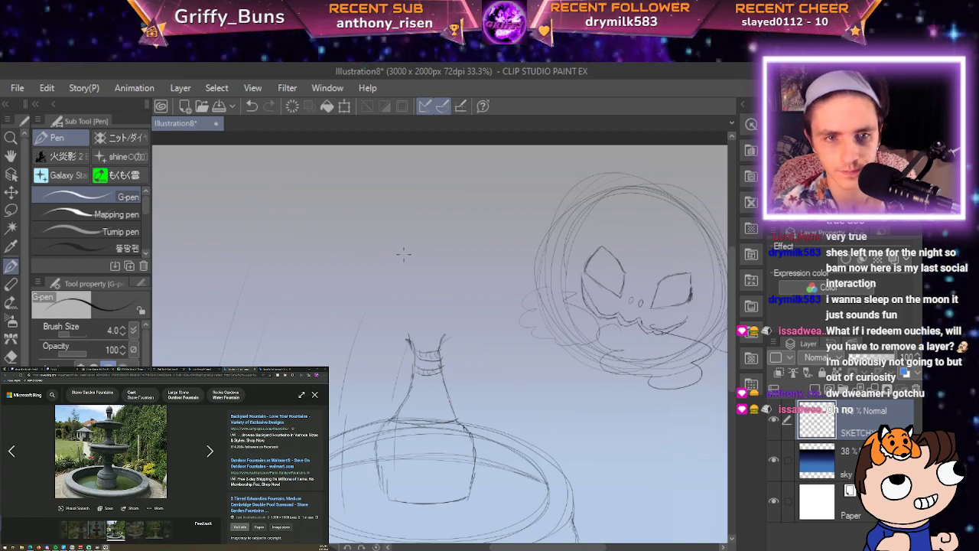
pyautogui.moveTo(325, 305)
pyautogui.mouseDown()
pyautogui.moveTo(326, 332)
pyautogui.moveTo(364, 339)
pyautogui.moveTo(490, 344)
pyautogui.moveTo(532, 322)
pyautogui.mouseUp()
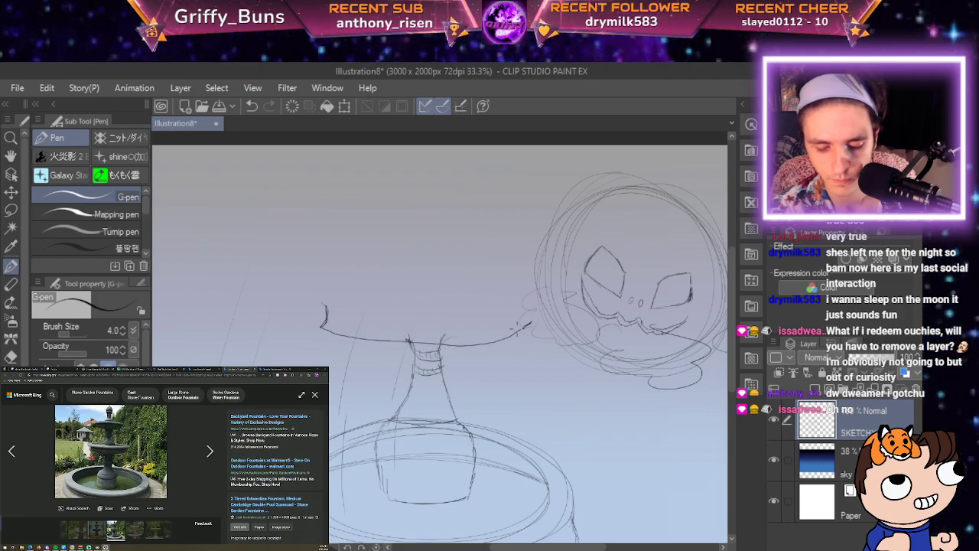
pyautogui.moveTo(321, 329)
pyautogui.mouseDown()
pyautogui.moveTo(521, 323)
pyautogui.moveTo(333, 328)
pyautogui.moveTo(477, 339)
pyautogui.mouseUp()
pyautogui.moveTo(526, 309); pyautogui.dragTo(529, 324)
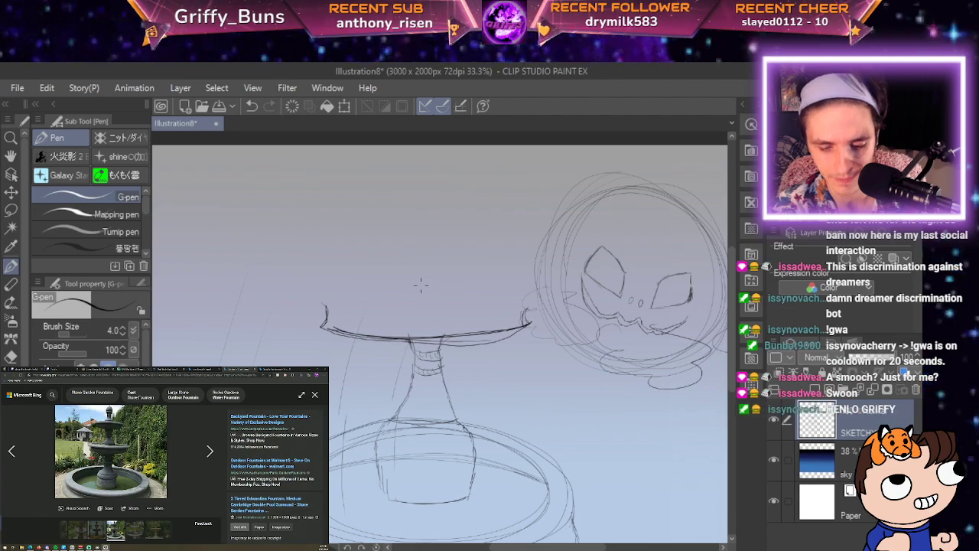
pyautogui.moveTo(373, 309)
pyautogui.mouseDown()
pyautogui.moveTo(528, 302)
pyautogui.moveTo(478, 277)
pyautogui.moveTo(373, 287)
pyautogui.moveTo(336, 312)
pyautogui.mouseUp()
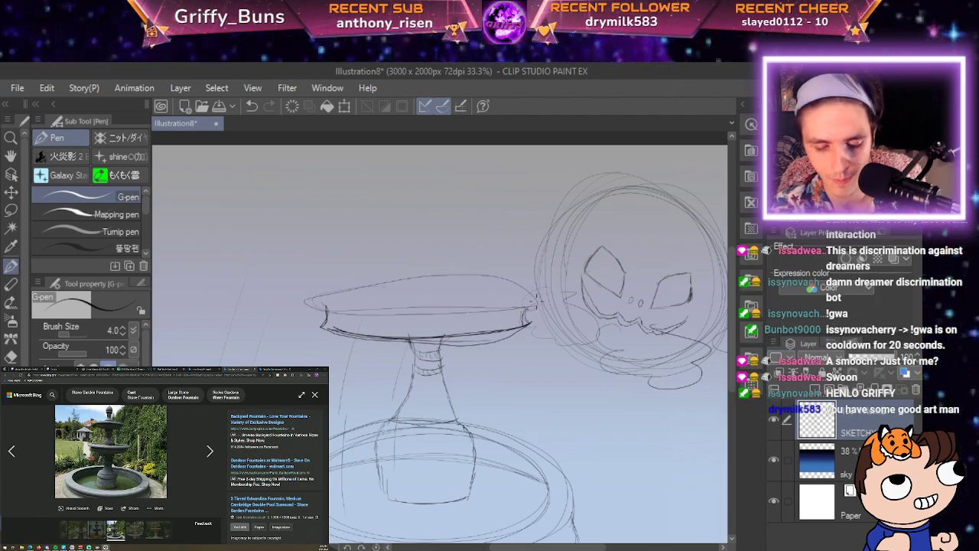
pyautogui.hotkey('ctrl', 'z')
pyautogui.hotkey('ctrl', 'z')
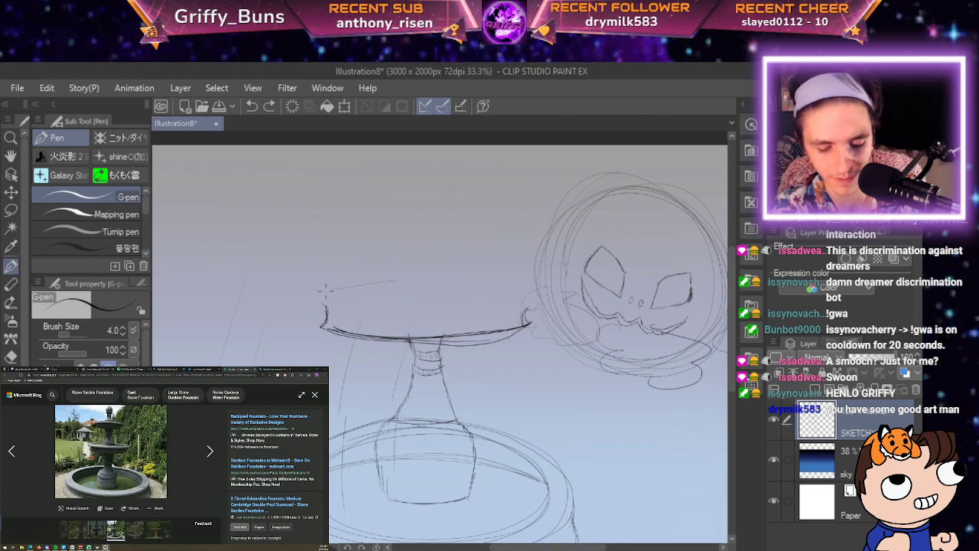
# Sketch the upper bowl's rim as a wide flat oval overhanging its sides, with a smaller oval inside for the opening.
pyautogui.moveTo(337, 309)
pyautogui.mouseDown()
pyautogui.moveTo(460, 309)
pyautogui.moveTo(531, 296)
pyautogui.moveTo(419, 271)
pyautogui.moveTo(332, 297)
pyautogui.moveTo(441, 312)
pyautogui.moveTo(528, 289)
pyautogui.moveTo(416, 269)
pyautogui.moveTo(427, 309)
pyautogui.moveTo(440, 275)
pyautogui.moveTo(318, 290)
pyautogui.moveTo(465, 316)
pyautogui.moveTo(481, 275)
pyautogui.moveTo(322, 286)
pyautogui.moveTo(437, 314)
pyautogui.moveTo(462, 270)
pyautogui.moveTo(312, 279)
pyautogui.moveTo(320, 315)
pyautogui.moveTo(477, 274)
pyautogui.moveTo(472, 309)
pyautogui.moveTo(552, 287)
pyautogui.moveTo(446, 269)
pyautogui.moveTo(378, 306)
pyautogui.moveTo(556, 293)
pyautogui.mouseUp()
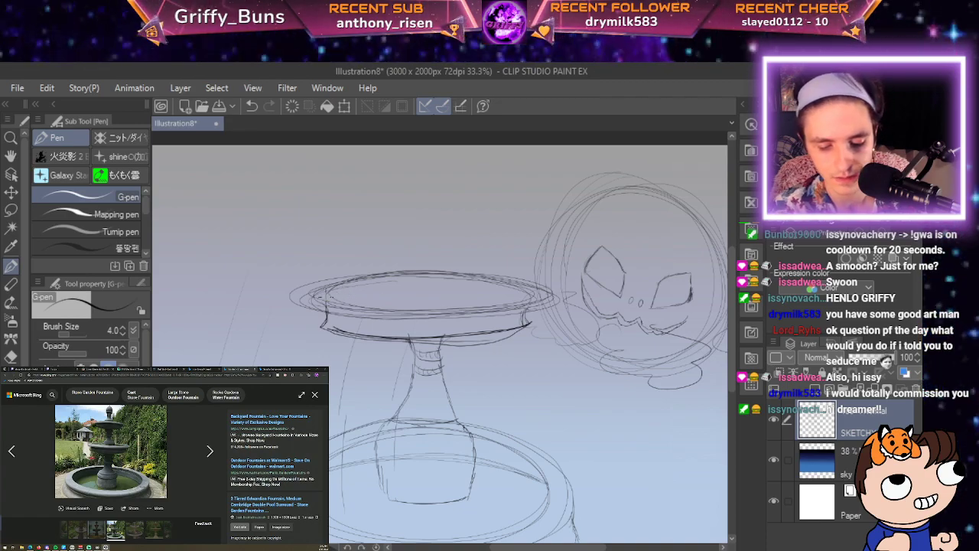
pyautogui.moveTo(347, 305)
pyautogui.mouseDown()
pyautogui.moveTo(452, 303)
pyautogui.moveTo(517, 294)
pyautogui.moveTo(485, 279)
pyautogui.mouseUp()
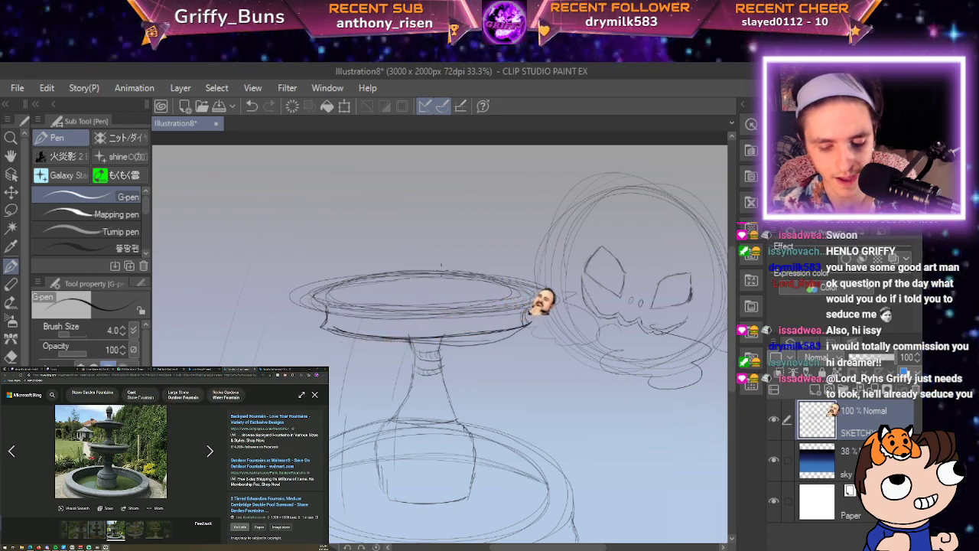
pyautogui.moveTo(414, 309)
pyautogui.mouseDown()
pyautogui.moveTo(502, 298)
pyautogui.moveTo(406, 278)
pyautogui.moveTo(360, 282)
pyautogui.mouseUp()
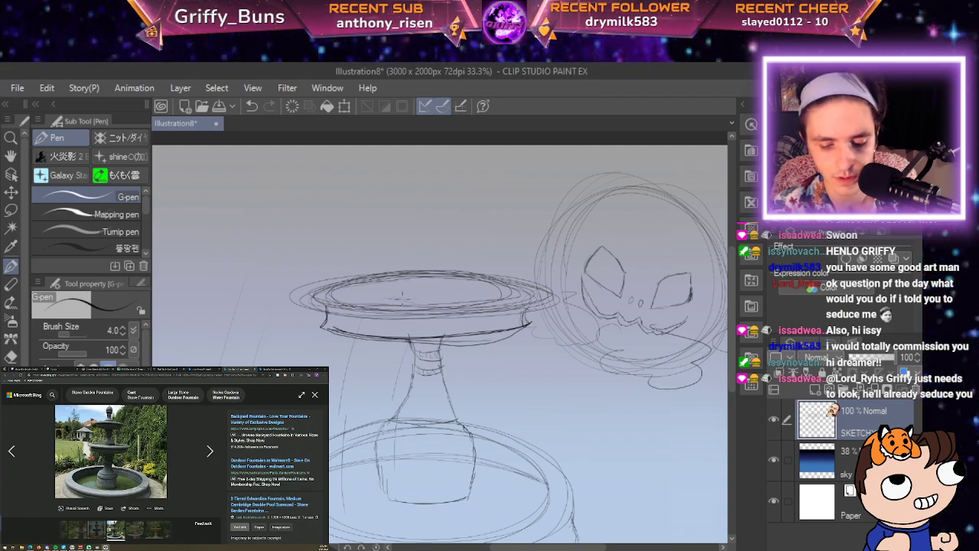
# Sketch the base of a second column rising from the upper bowl's opening, with curved sides narrowing toward the top.
pyautogui.moveTo(403, 297); pyautogui.dragTo(453, 297)
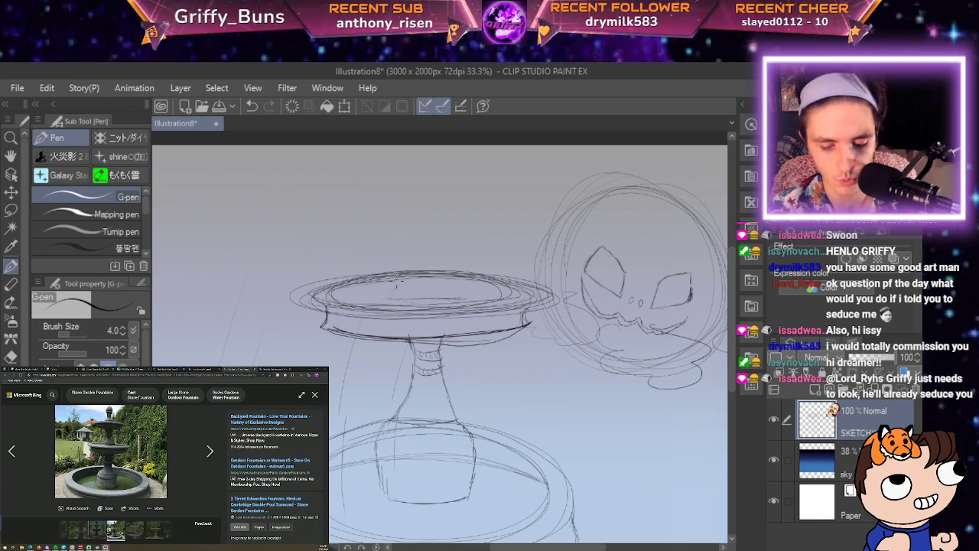
pyautogui.moveTo(411, 260)
pyautogui.mouseDown()
pyautogui.moveTo(392, 296)
pyautogui.moveTo(398, 267)
pyautogui.moveTo(416, 248)
pyautogui.mouseUp()
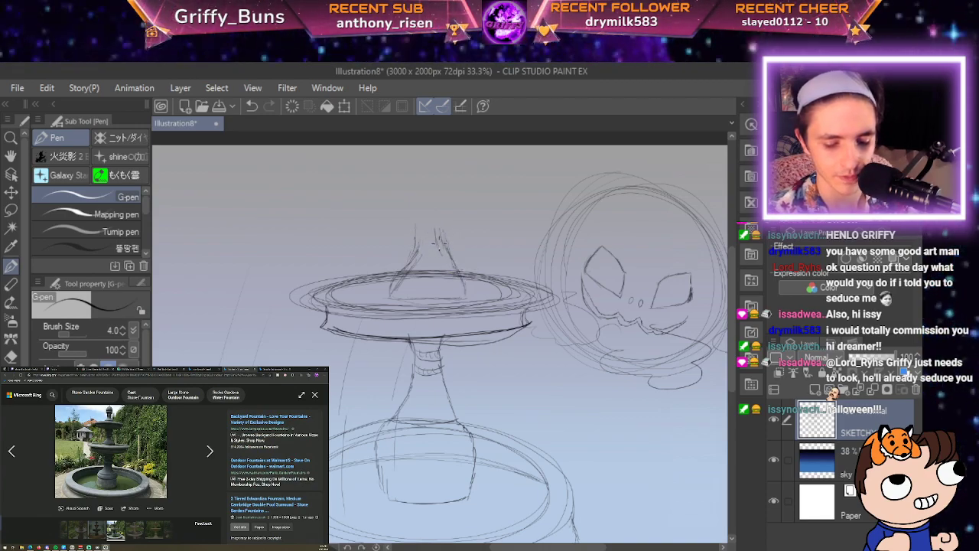
pyautogui.moveTo(449, 260); pyautogui.dragTo(465, 294)
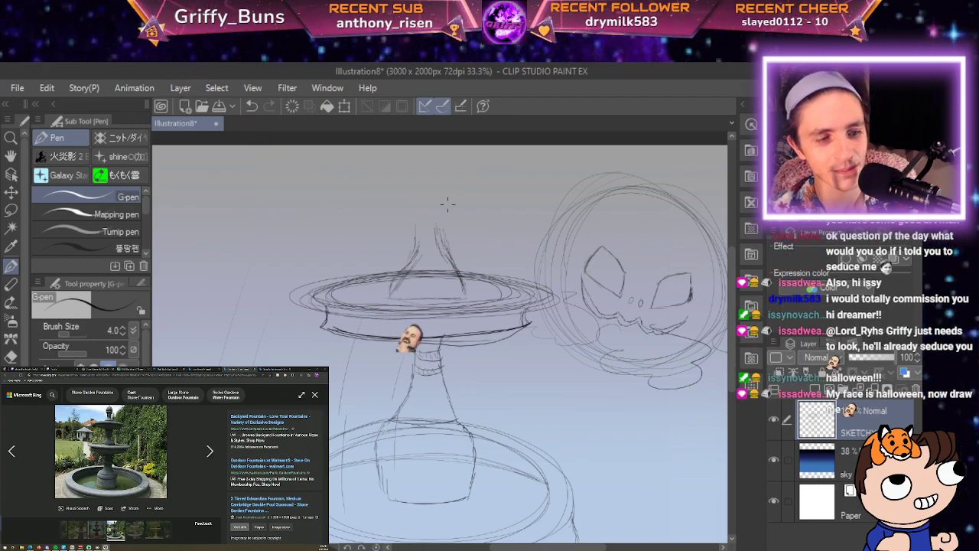
pyautogui.moveTo(443, 185)
pyautogui.mouseDown()
pyautogui.moveTo(428, 229)
pyautogui.moveTo(416, 198)
pyautogui.moveTo(441, 200)
pyautogui.moveTo(387, 213)
pyautogui.moveTo(484, 209)
pyautogui.moveTo(421, 219)
pyautogui.moveTo(441, 216)
pyautogui.moveTo(464, 180)
pyautogui.moveTo(434, 173)
pyautogui.mouseUp()
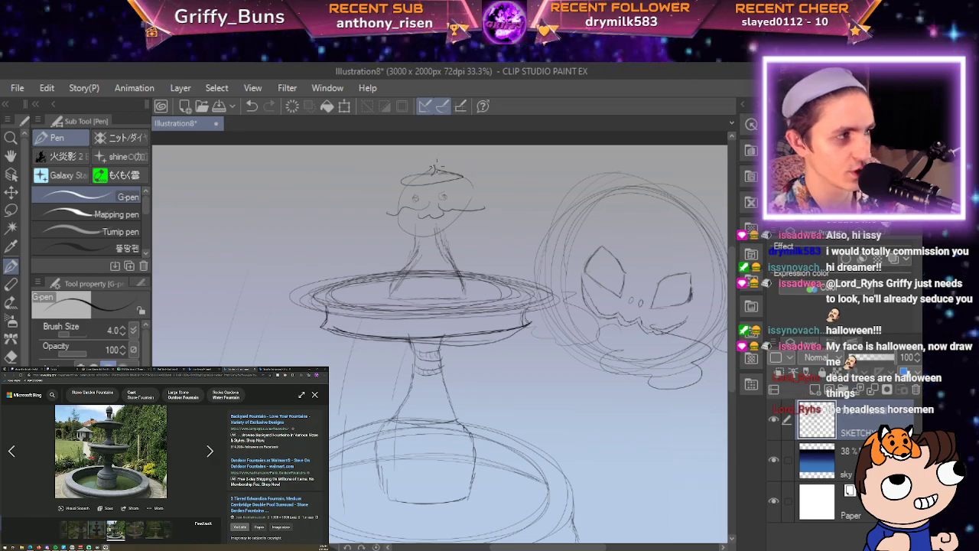
pyautogui.hotkey('ctrl', 'z')
pyautogui.hotkey('ctrl', 'z')
pyautogui.hotkey('ctrl', 'z')
pyautogui.hotkey('ctrl', 'z')
pyautogui.hotkey('ctrl', 'z')
pyautogui.hotkey('ctrl', 'z')
pyautogui.hotkey('ctrl', 'z')
pyautogui.hotkey('ctrl', 'z')
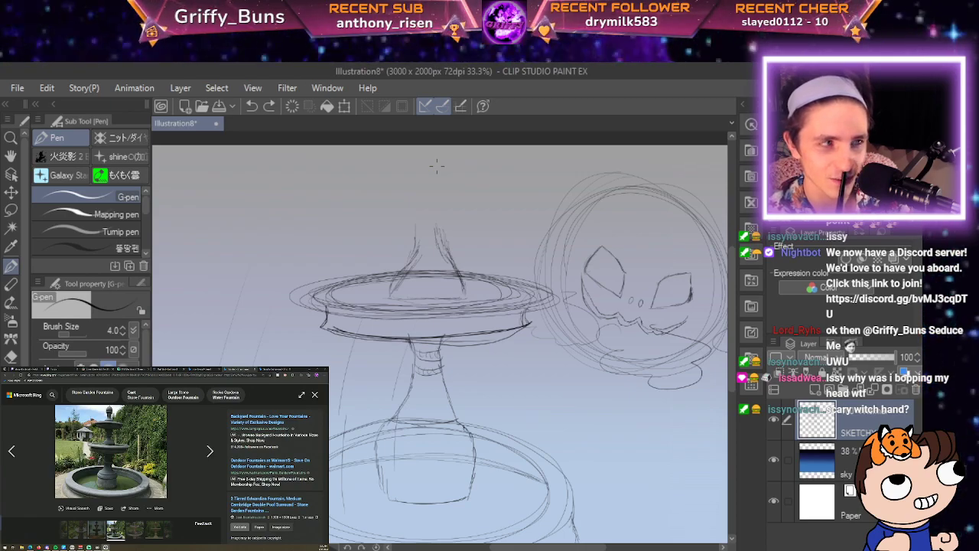
pyautogui.moveTo(421, 210)
pyautogui.mouseDown()
pyautogui.moveTo(468, 203)
pyautogui.moveTo(448, 207)
pyautogui.moveTo(473, 217)
pyautogui.mouseUp()
pyautogui.moveTo(435, 212); pyautogui.dragTo(476, 223)
pyautogui.moveTo(433, 221)
pyautogui.mouseDown()
pyautogui.moveTo(476, 223)
pyautogui.moveTo(473, 244)
pyautogui.mouseUp()
pyautogui.moveTo(444, 233)
pyautogui.mouseDown()
pyautogui.moveTo(472, 245)
pyautogui.moveTo(455, 251)
pyautogui.mouseUp()
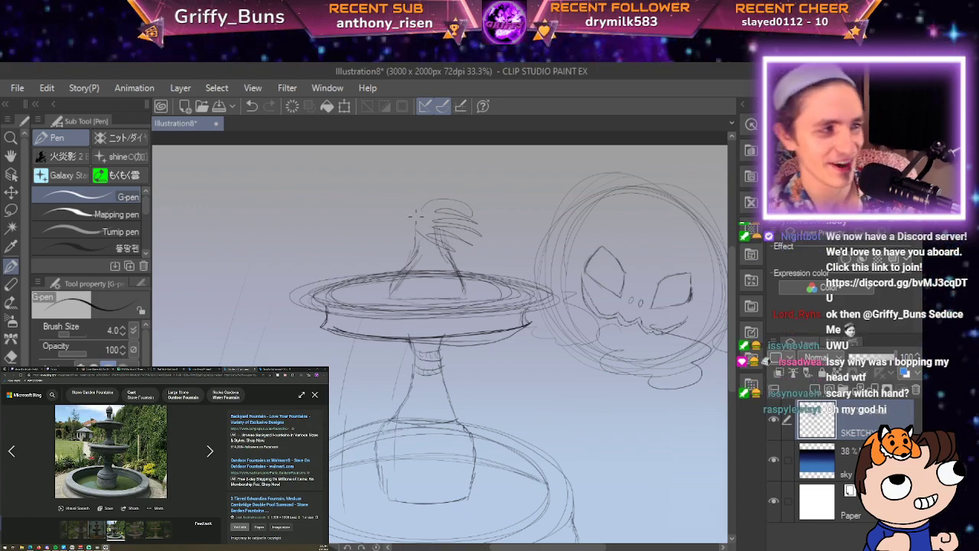
pyautogui.hotkey('ctrl', 'z')
pyautogui.hotkey('ctrl', 'z')
pyautogui.hotkey('ctrl', 'z')
pyautogui.hotkey('ctrl', 'z')
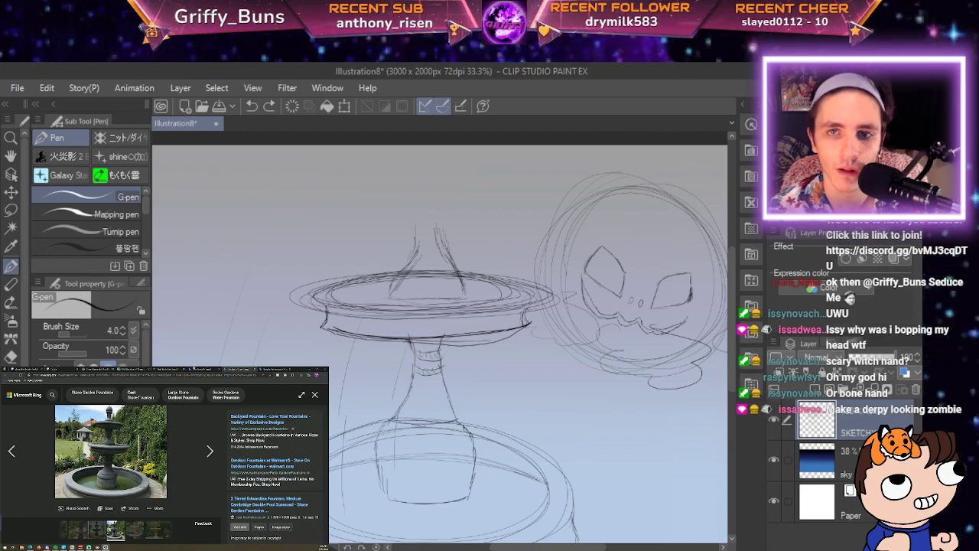
# Switch to the browser, examine the Halloween forest reference picture, and browse the spooky background image results for scene ideas.
pyautogui.click(270, 368)
pyautogui.scroll(-2, 130, 457)
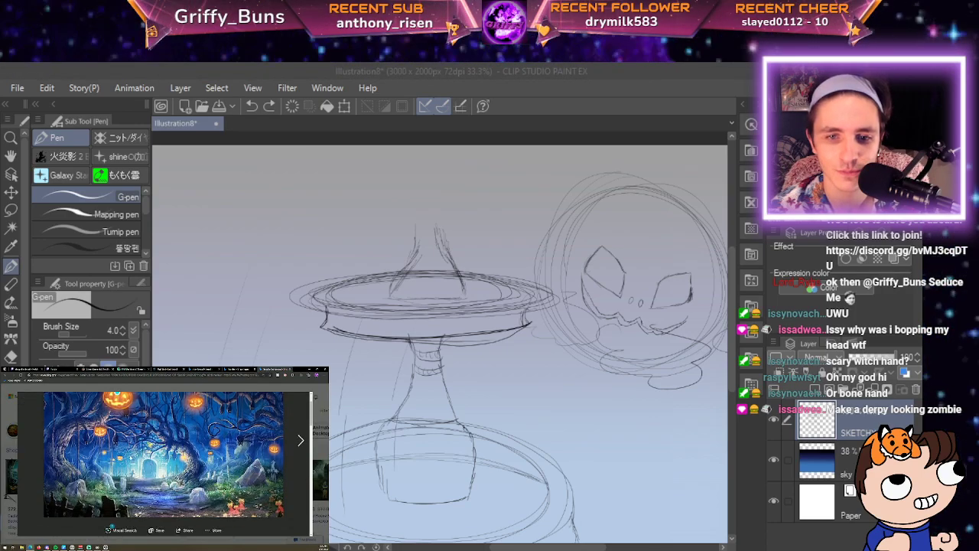
pyautogui.scroll(1, 130, 457)
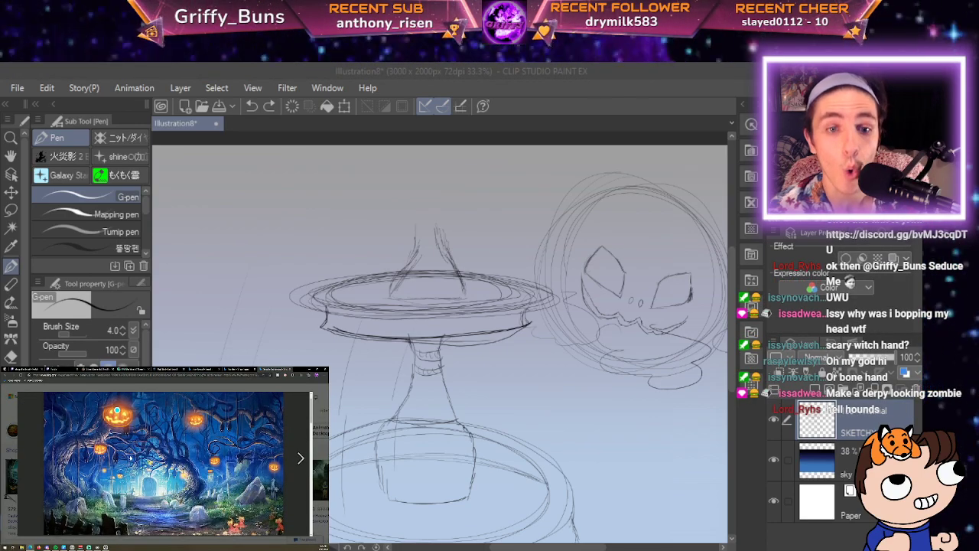
pyautogui.click(12, 452)
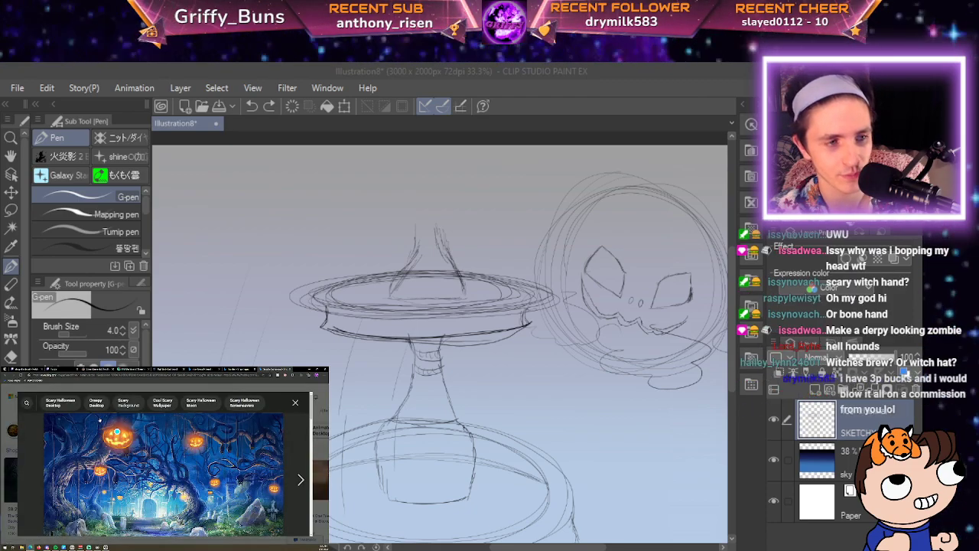
pyautogui.hotkey('ctrl', '-')
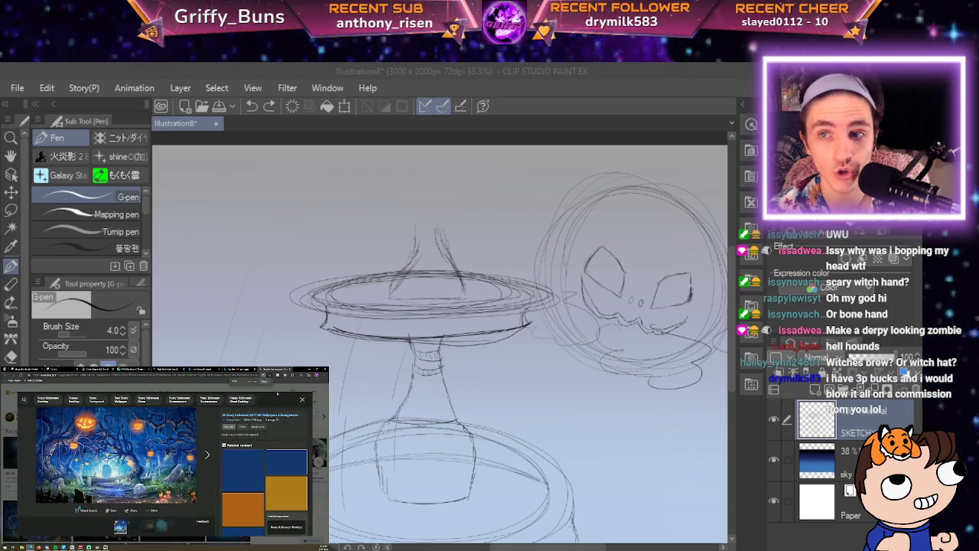
pyautogui.click(301, 400)
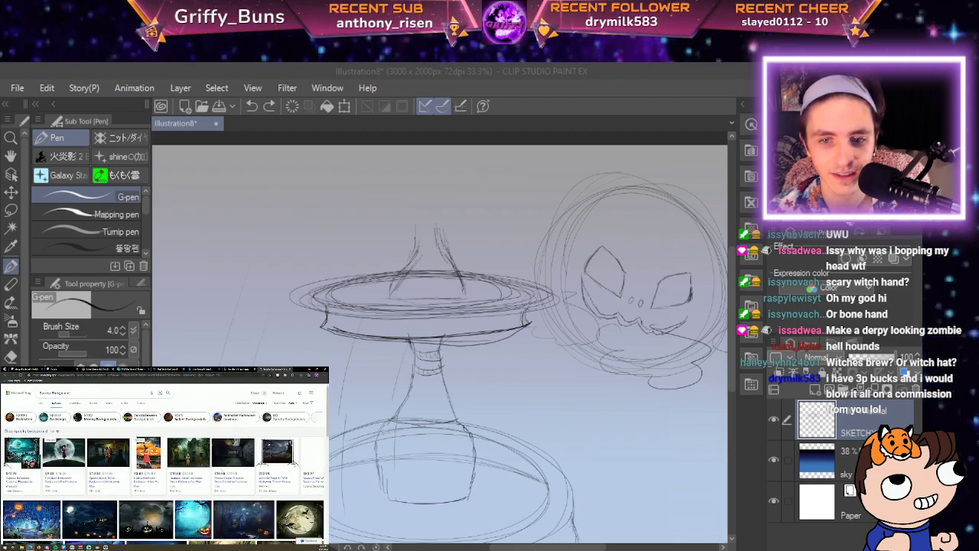
pyautogui.scroll(-4, 225, 461)
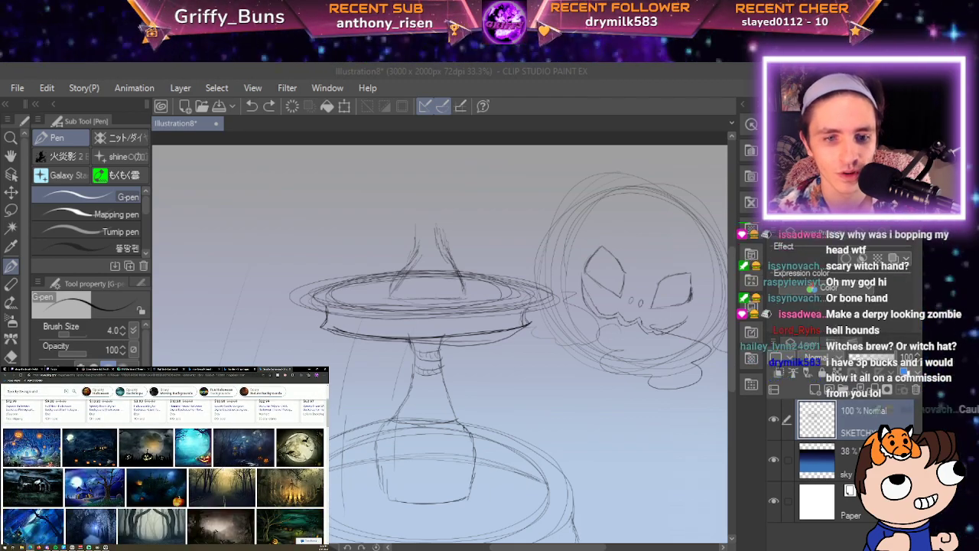
pyautogui.scroll(-1, 207, 476)
pyautogui.scroll(-5, 164, 472)
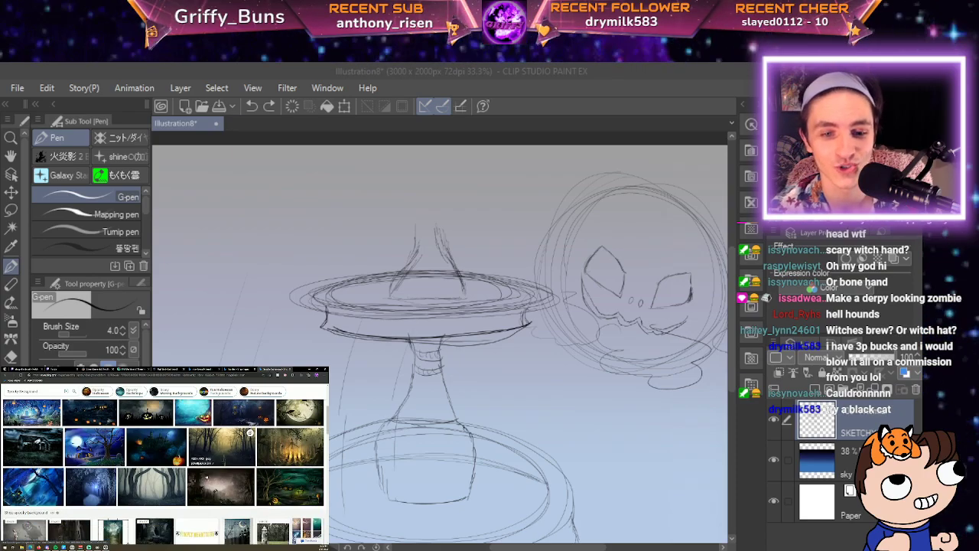
pyautogui.scroll(-5, 164, 472)
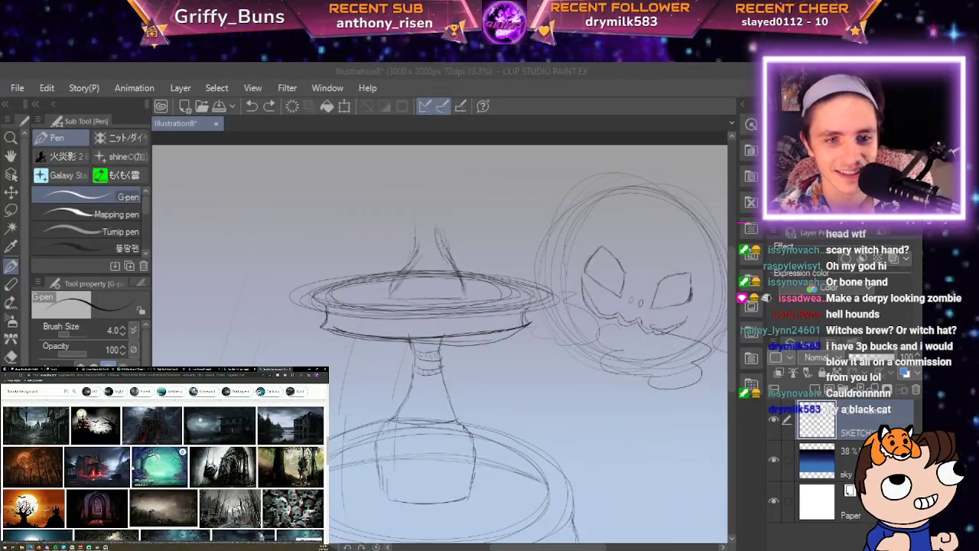
pyautogui.scroll(-3, 163, 472)
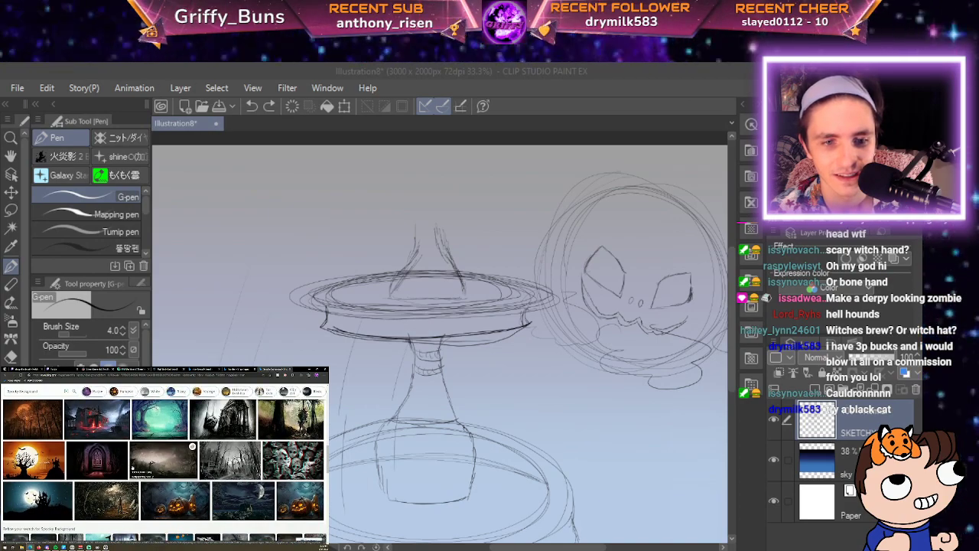
pyautogui.scroll(-5, 164, 472)
pyautogui.scroll(1, 164, 472)
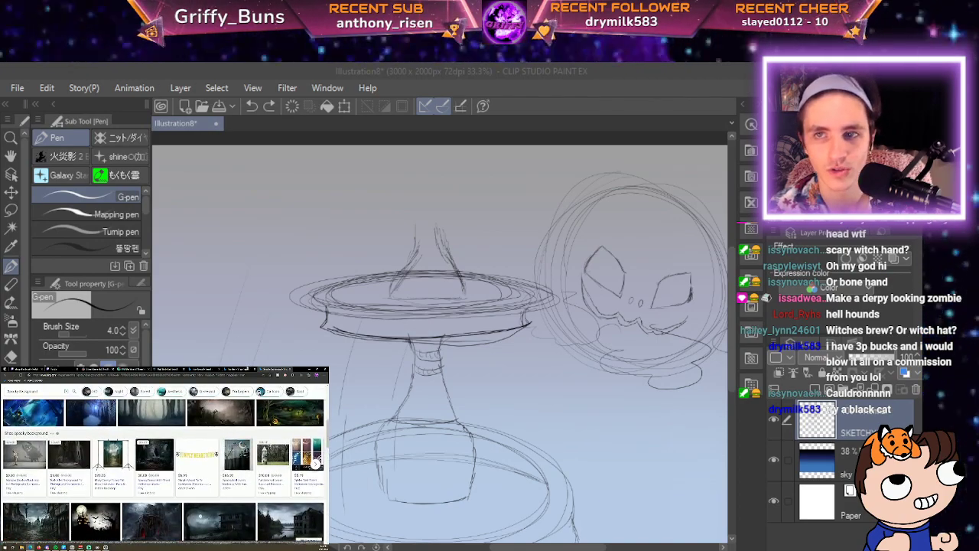
# Search the web for "witch cauldron" images and open the photo of a black, steaming three-legged cauldron as reference.
pyautogui.click(205, 370)
pyautogui.click(153, 375)
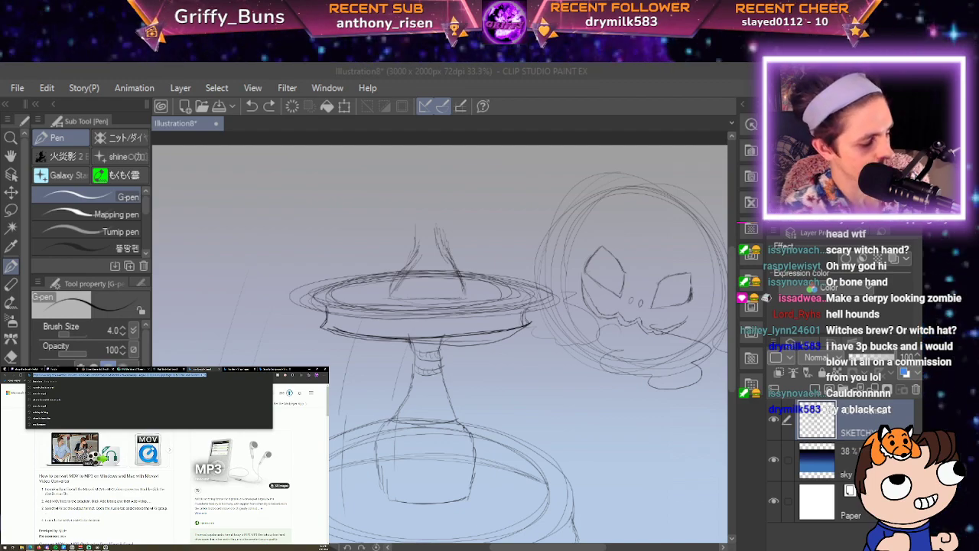
pyautogui.write('caul')
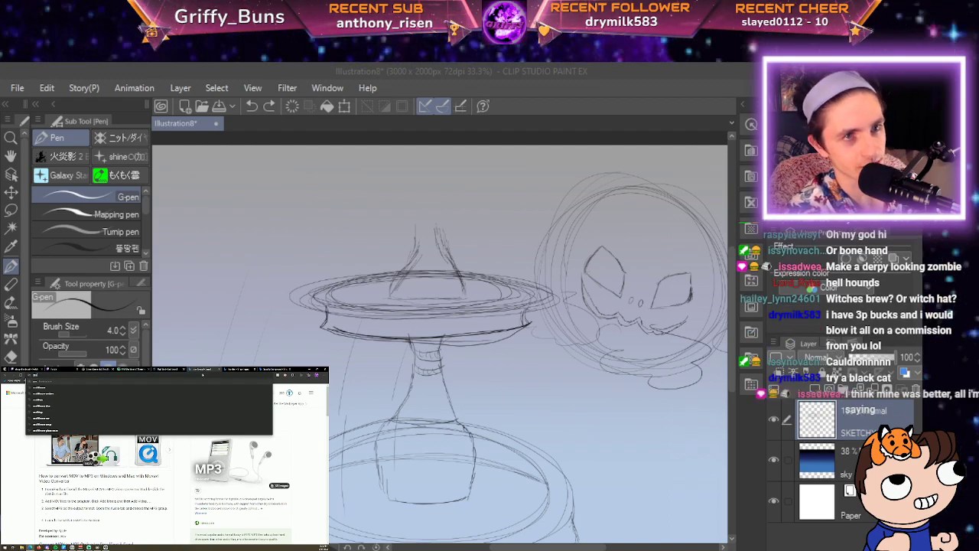
pyautogui.press('BackSpace')
pyautogui.press('BackSpace')
pyautogui.press('BackSpace')
pyautogui.press('BackSpace')
pyautogui.write('witch cau')
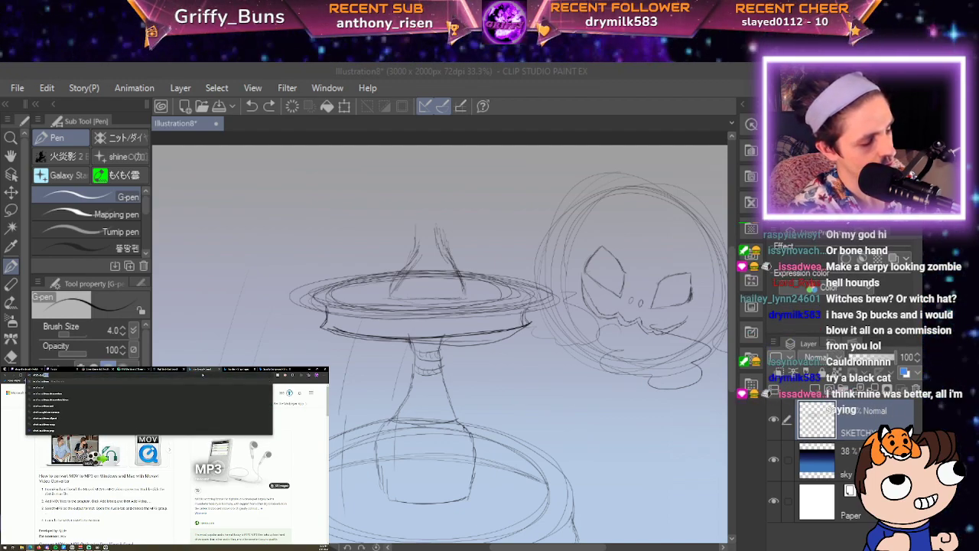
pyautogui.press('Return')
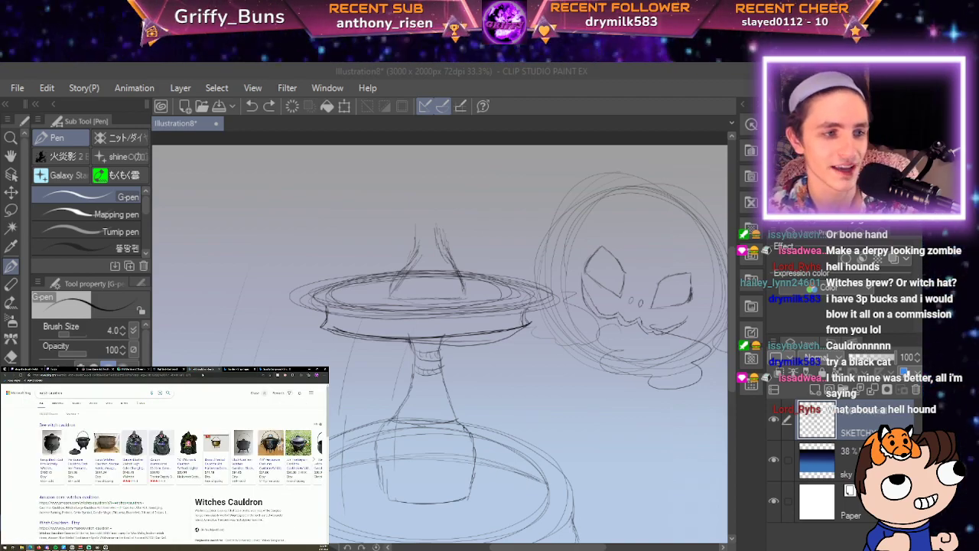
pyautogui.click(77, 404)
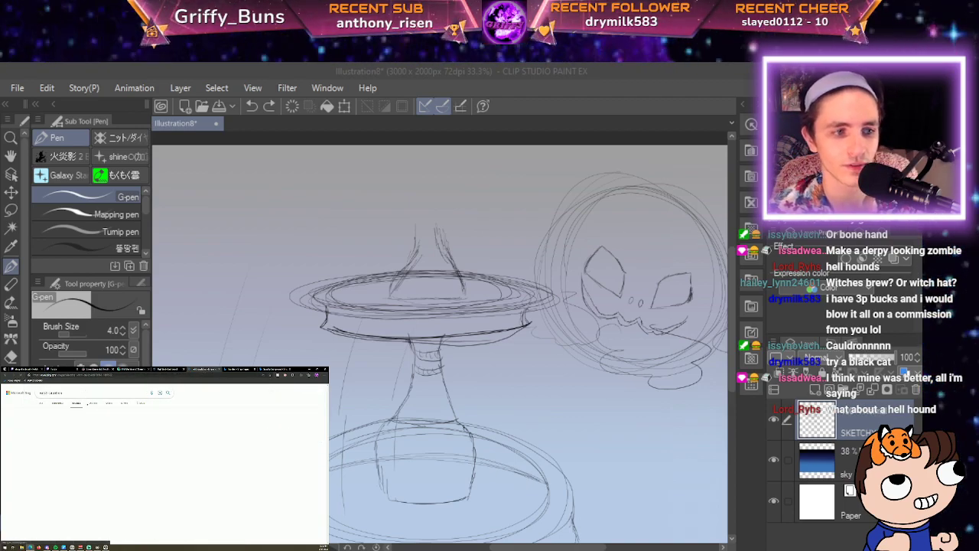
pyautogui.scroll(-2, 164, 466)
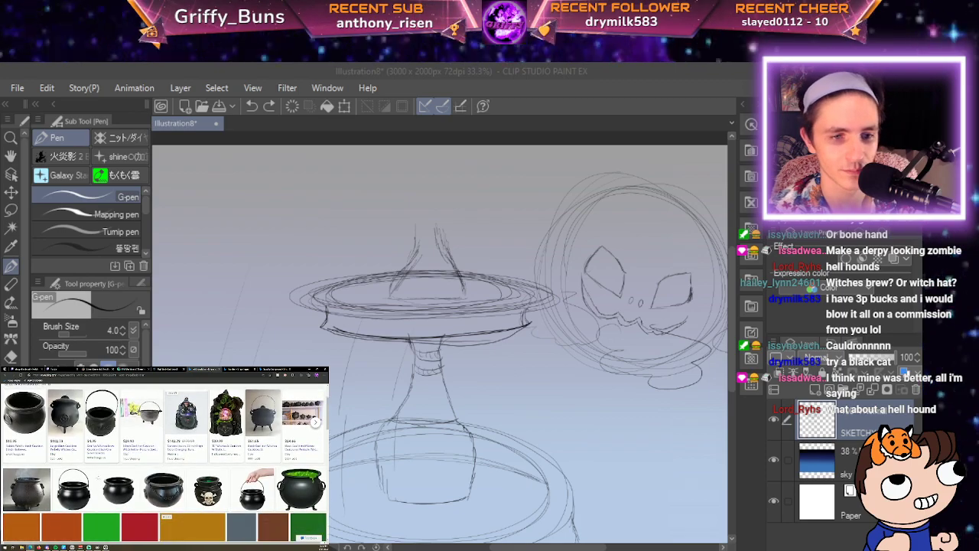
pyautogui.click(31, 486)
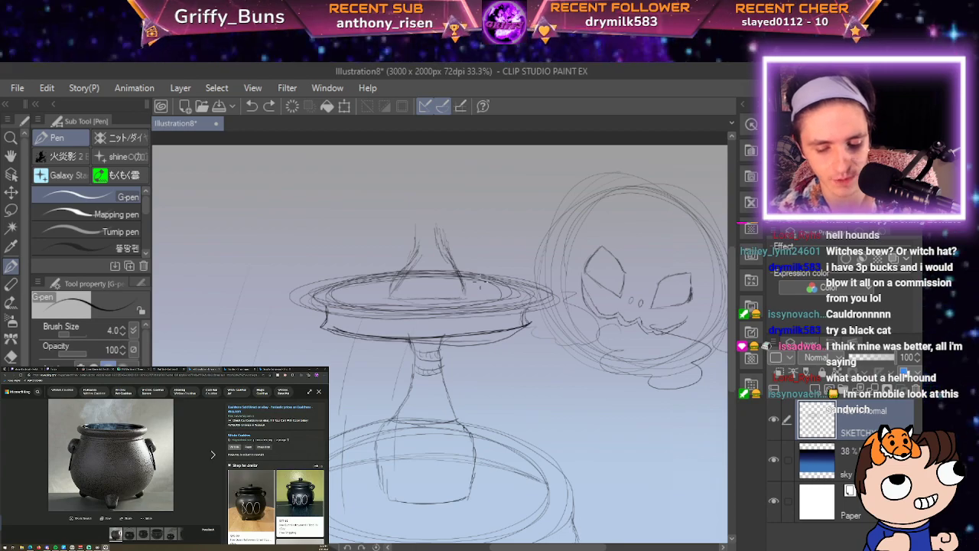
# Back in Clip Studio Paint, lasso the fountain's lower basin, flatten it slightly and shift it up toward the upper bowl, and deselect it.
pyautogui.scroll(1, 481, 283)
pyautogui.scroll(-4, 481, 284)
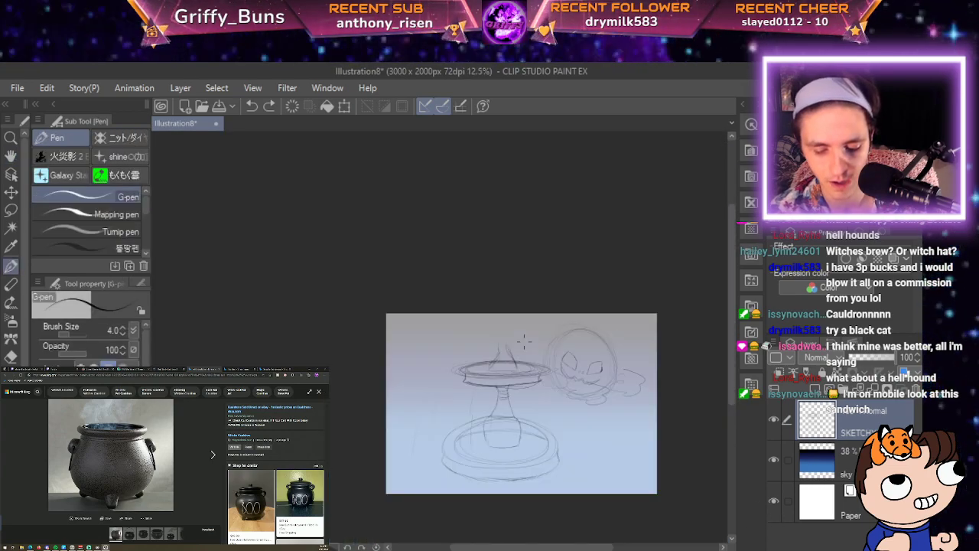
pyautogui.moveTo(600, 301); pyautogui.dragTo(568, 244)
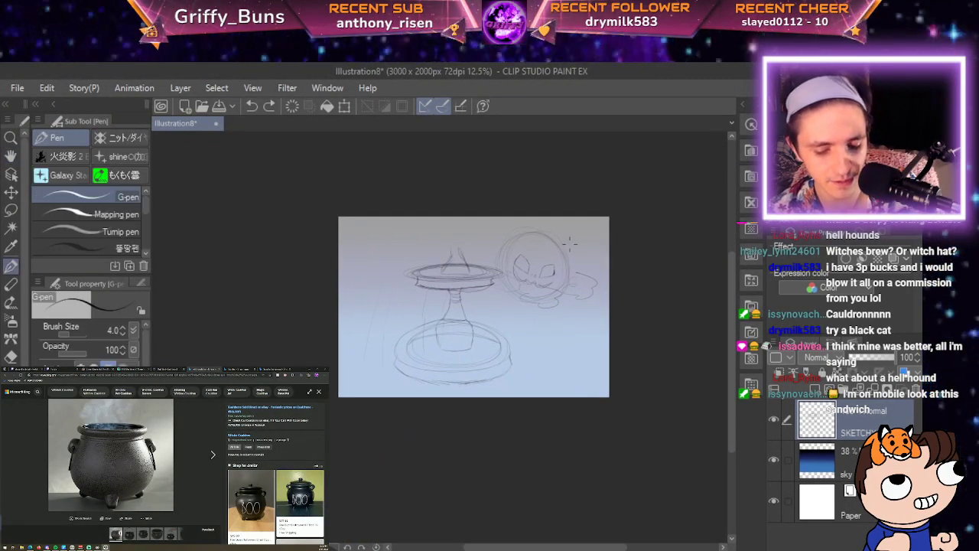
pyautogui.click(11, 209)
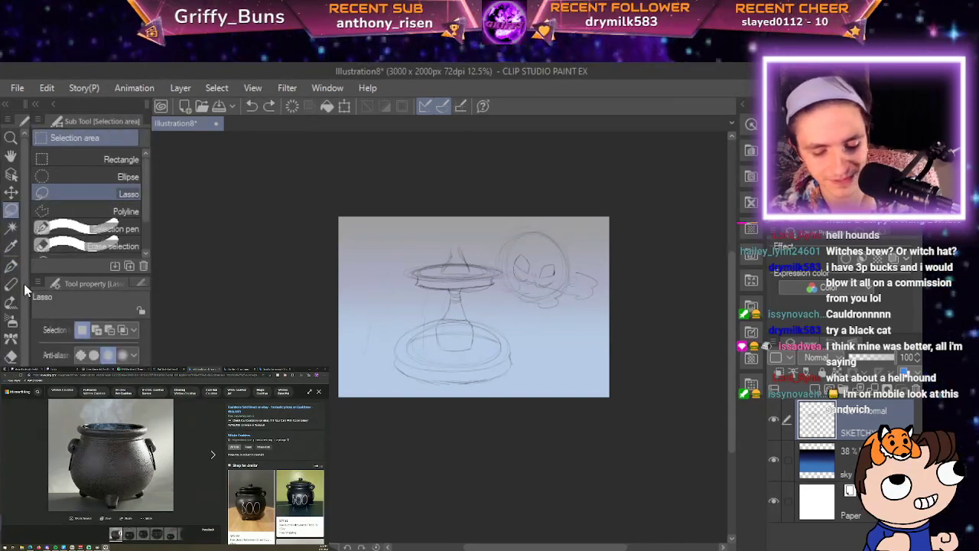
pyautogui.moveTo(653, 435)
pyautogui.mouseDown()
pyautogui.moveTo(601, 464)
pyautogui.moveTo(588, 481)
pyautogui.moveTo(589, 523)
pyautogui.moveTo(607, 543)
pyautogui.moveTo(726, 548)
pyautogui.moveTo(778, 534)
pyautogui.moveTo(789, 481)
pyautogui.moveTo(765, 449)
pyautogui.moveTo(654, 426)
pyautogui.mouseUp()
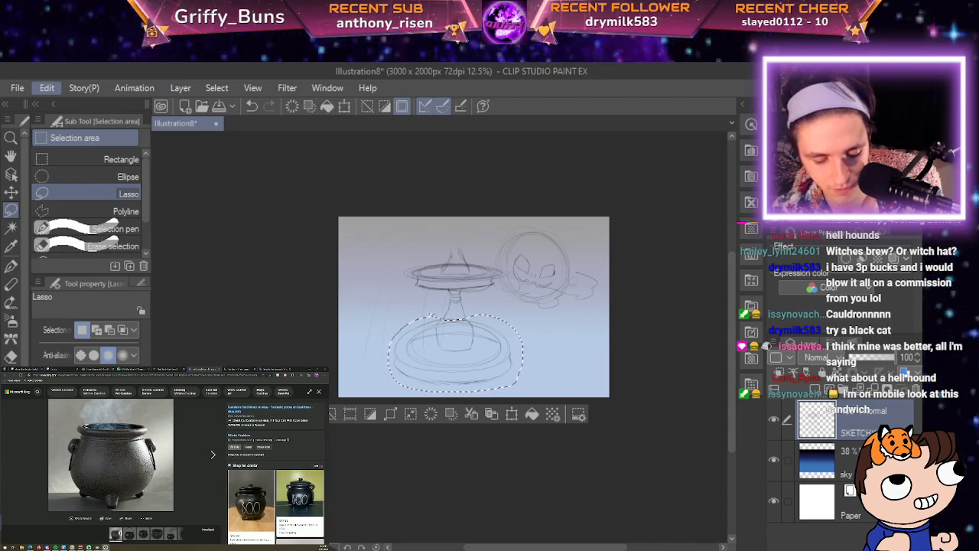
pyautogui.hotkey('ctrl', 'shift', 't')
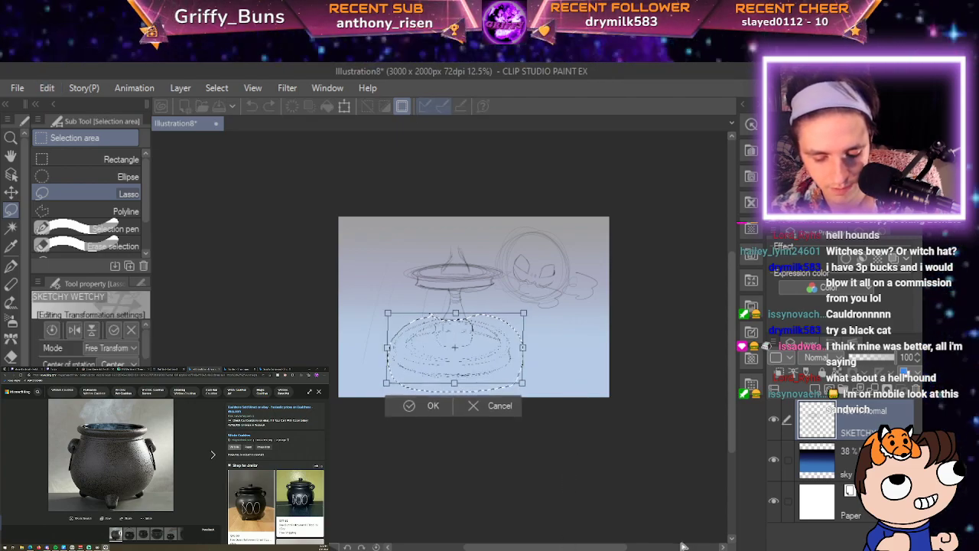
pyautogui.moveTo(725, 494); pyautogui.dragTo(739, 492)
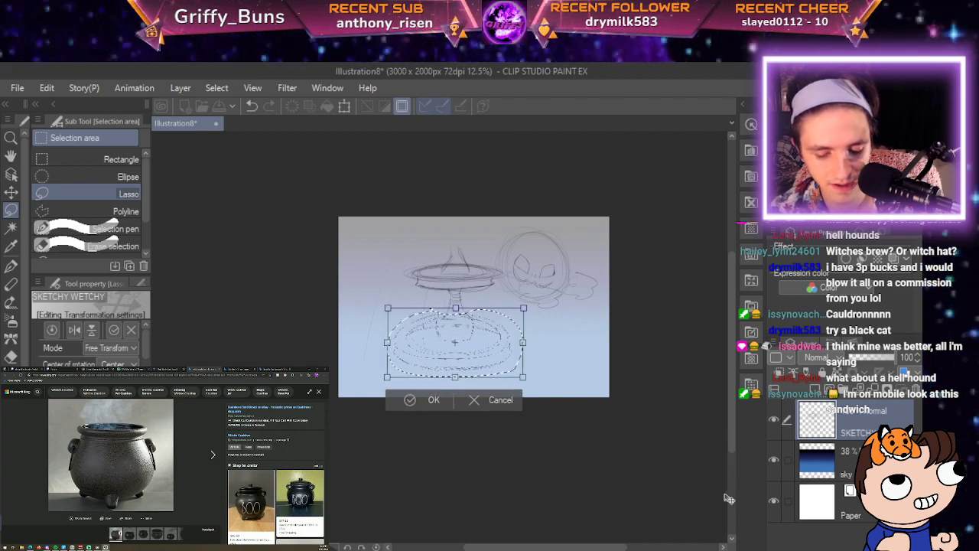
pyautogui.press('Return')
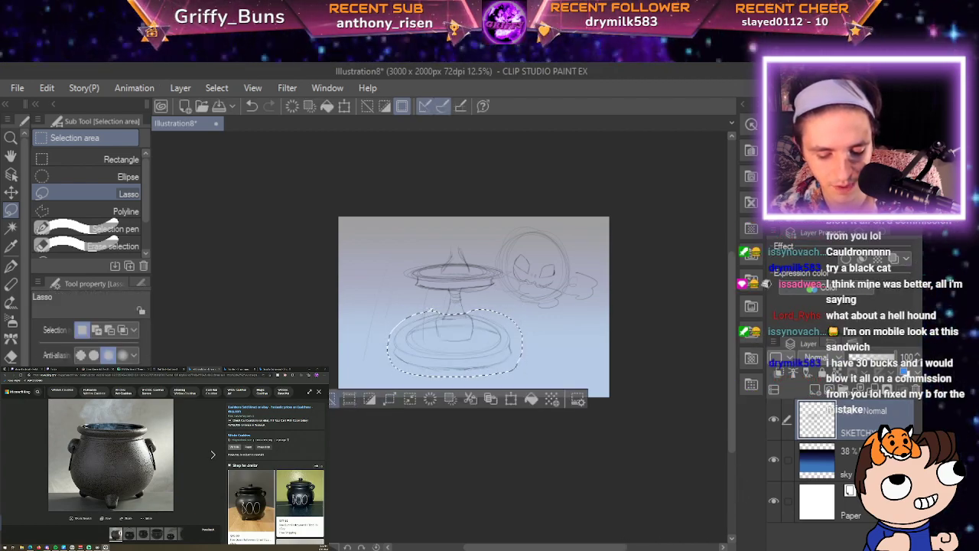
pyautogui.hotkey('ctrl', 'd')
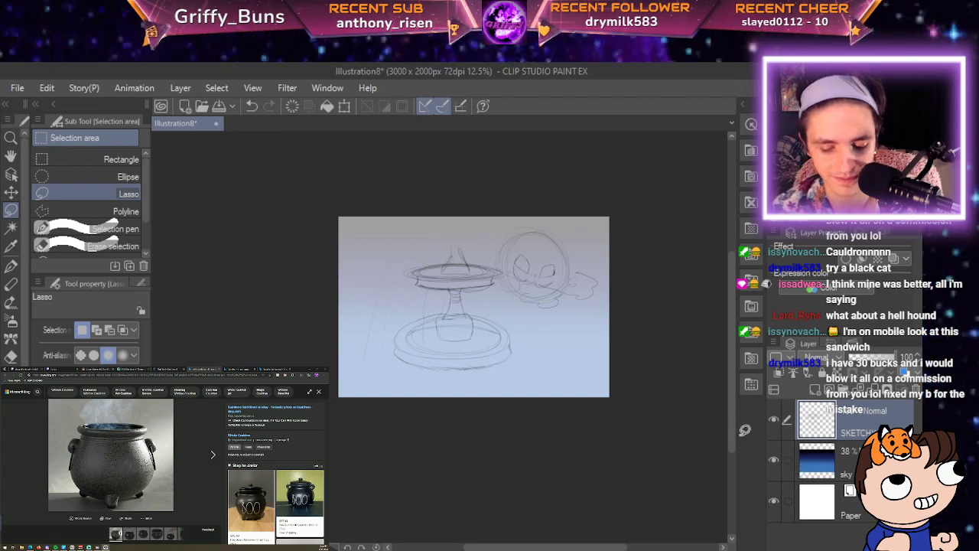
# Lasso the whole fountain sketch and move it down toward the canvas's lower edge.
pyautogui.moveTo(631, 340)
pyautogui.mouseDown()
pyautogui.moveTo(582, 463)
pyautogui.moveTo(579, 506)
pyautogui.moveTo(608, 524)
pyautogui.moveTo(735, 533)
pyautogui.moveTo(781, 524)
pyautogui.moveTo(790, 494)
pyautogui.moveTo(750, 421)
pyautogui.moveTo(763, 377)
pyautogui.mouseUp()
pyautogui.moveTo(503, 274); pyautogui.dragTo(504, 274)
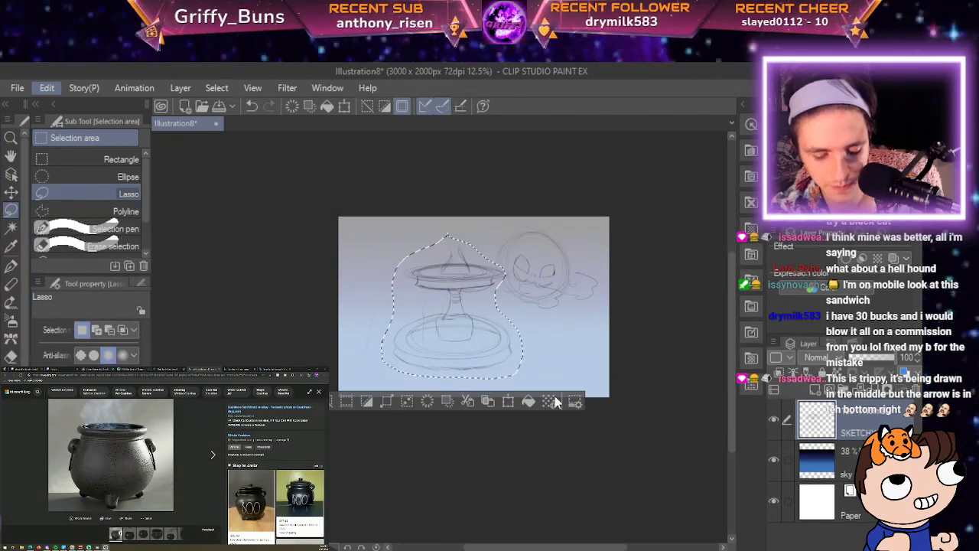
pyautogui.hotkey('ctrl', 'shift', 't')
pyautogui.moveTo(461, 319); pyautogui.dragTo(460, 331)
pyautogui.moveTo(452, 397); pyautogui.dragTo(452, 392)
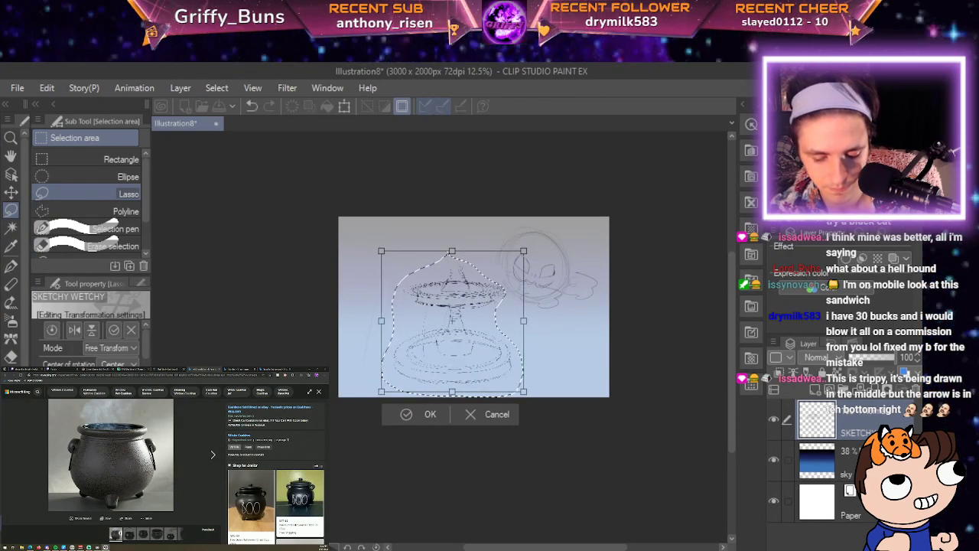
pyautogui.moveTo(467, 325); pyautogui.dragTo(473, 331)
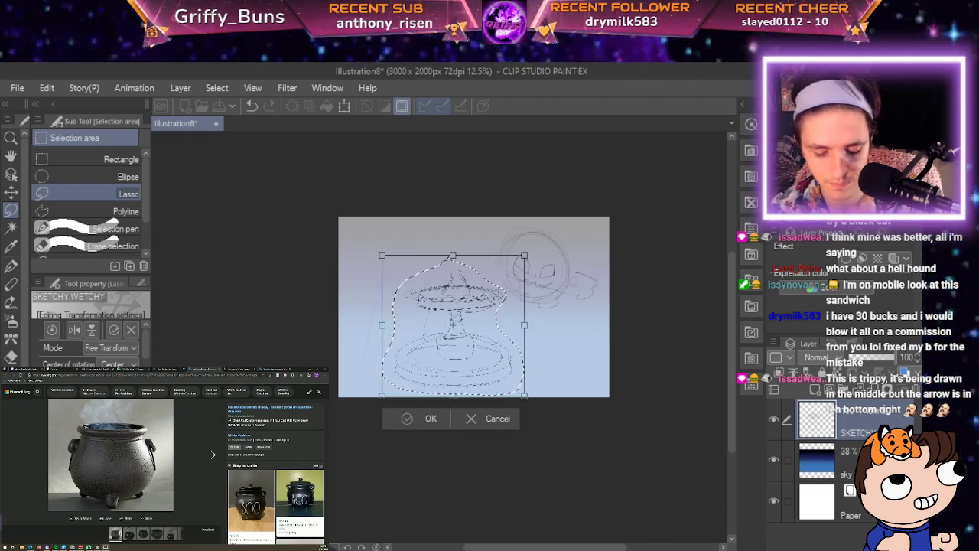
pyautogui.press('Return')
pyautogui.press('Delete')
pyautogui.hotkey('ctrl', 'd')
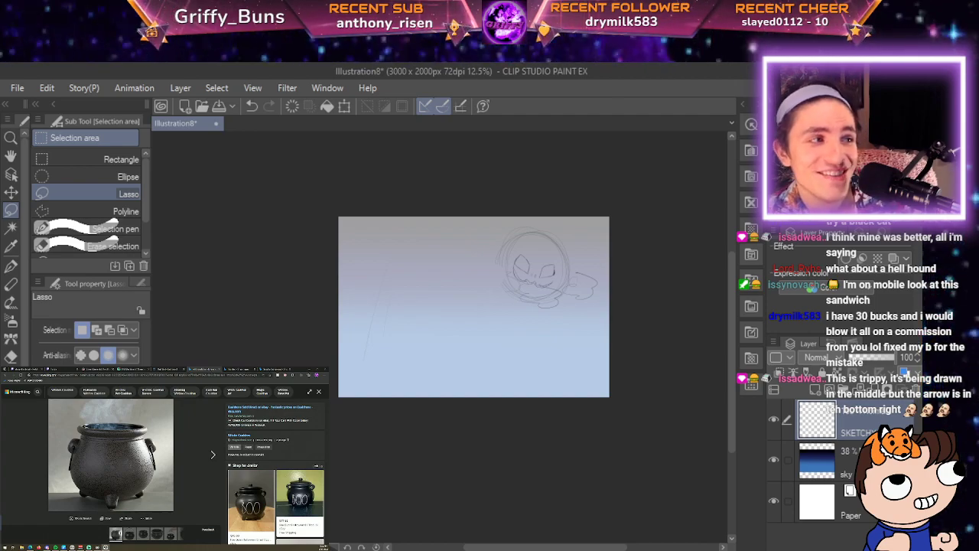
pyautogui.hotkey('ctrl', 'z')
pyautogui.hotkey('ctrl', 'z')
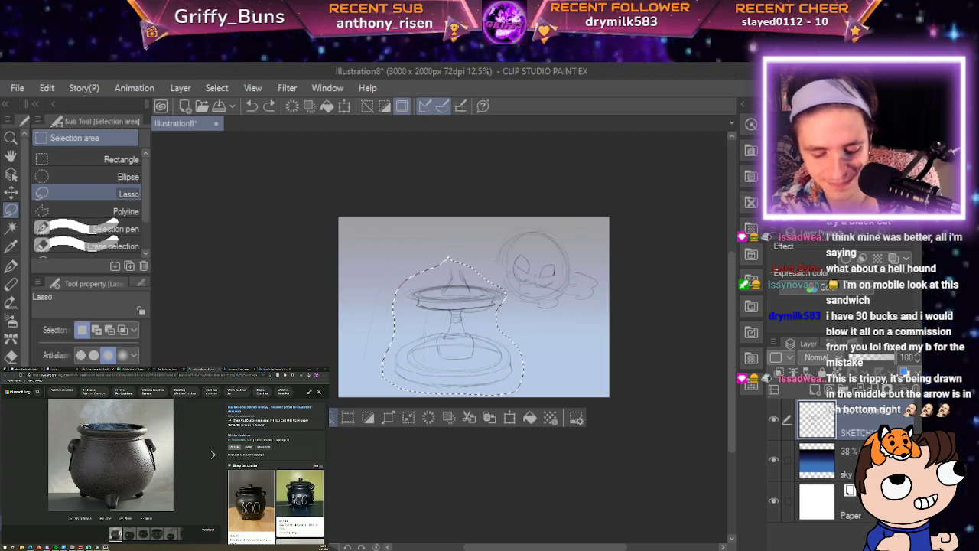
pyautogui.hotkey('ctrl', 'd')
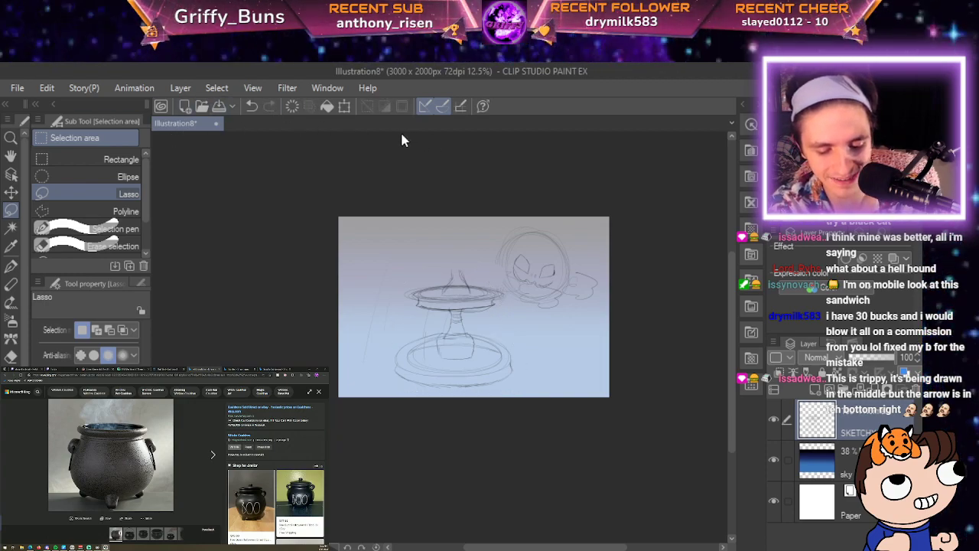
pyautogui.hotkey('ctrl', 'z')
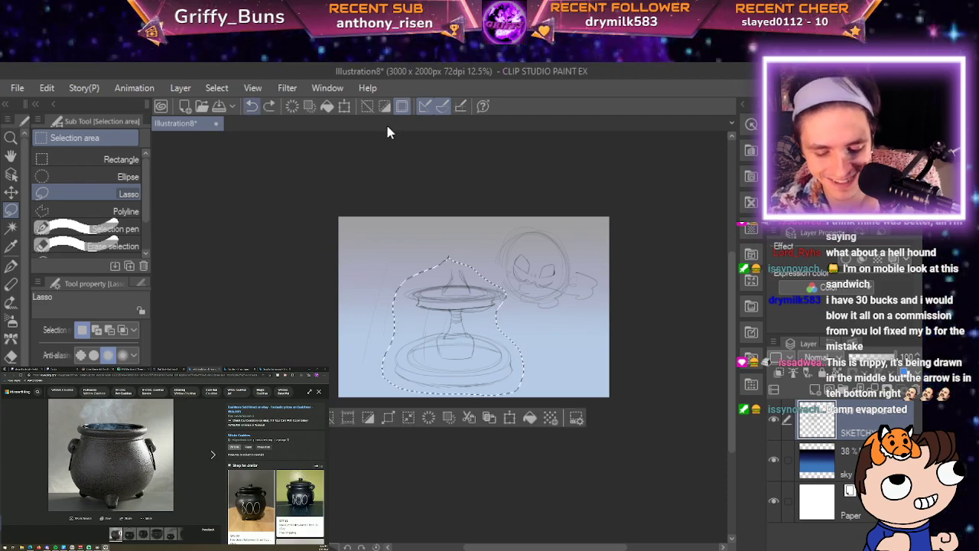
# Flatten the selected fountain slightly with Free Transform, shift it down to the canvas's lower edge, and deselect it.
pyautogui.click(46, 88)
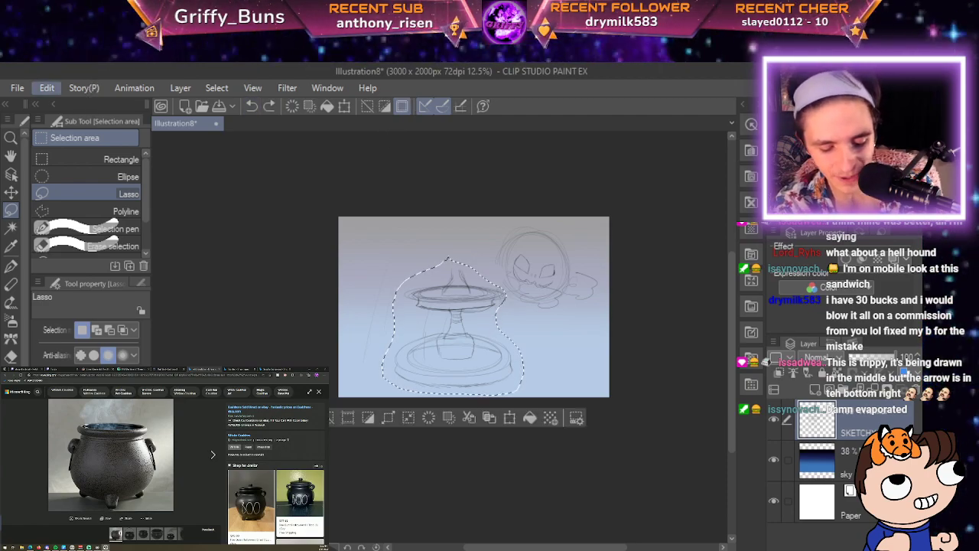
pyautogui.hotkey('ctrl', 'shift', 't')
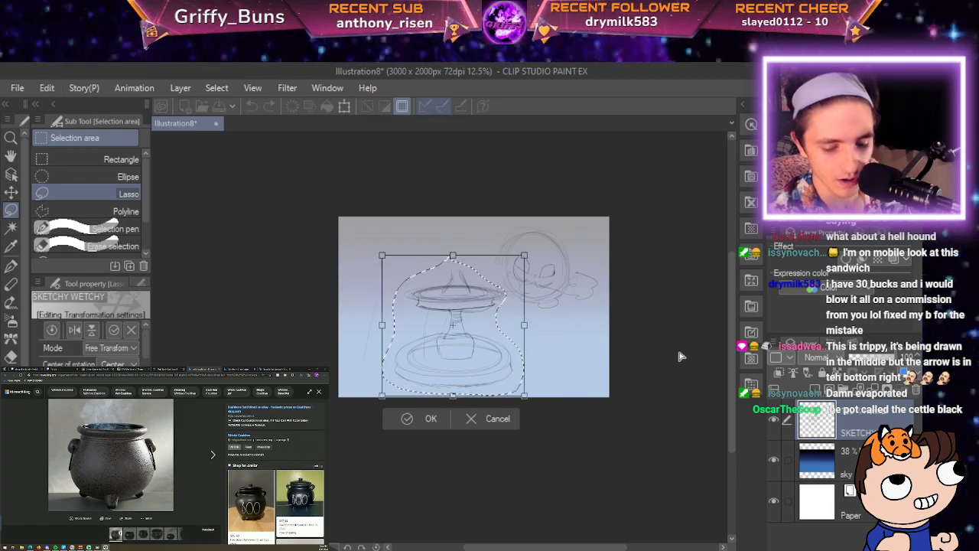
pyautogui.moveTo(452, 256); pyautogui.dragTo(451, 257)
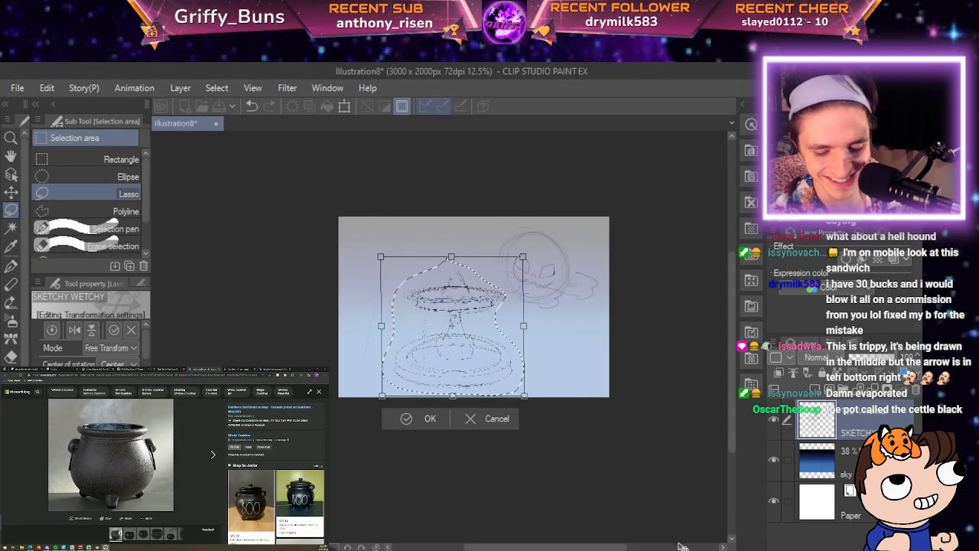
pyautogui.moveTo(453, 395); pyautogui.dragTo(451, 386)
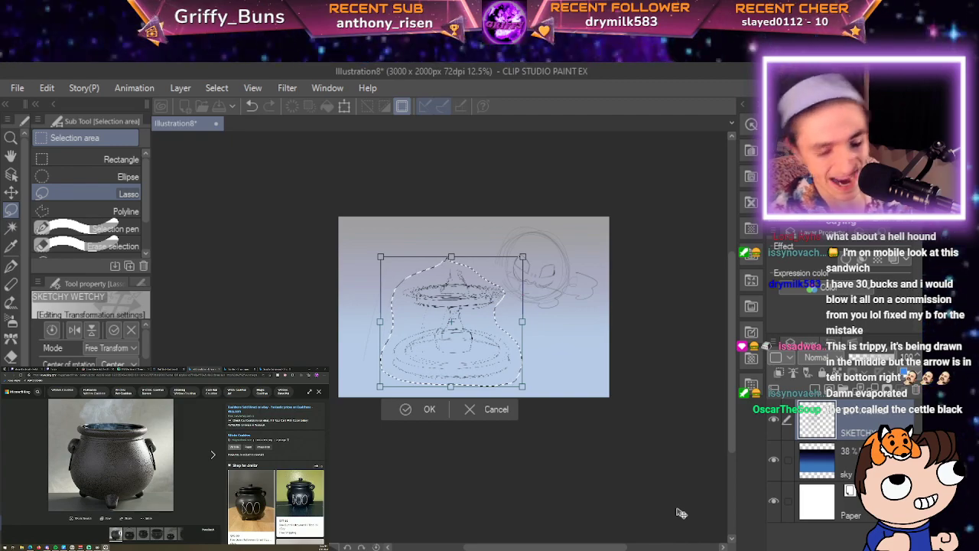
pyautogui.moveTo(475, 335); pyautogui.dragTo(472, 348)
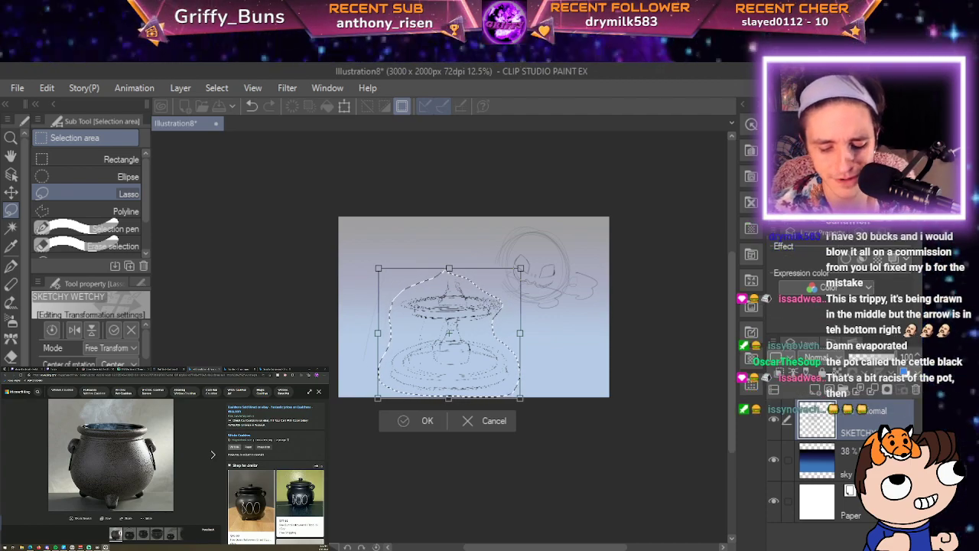
pyautogui.press('Return')
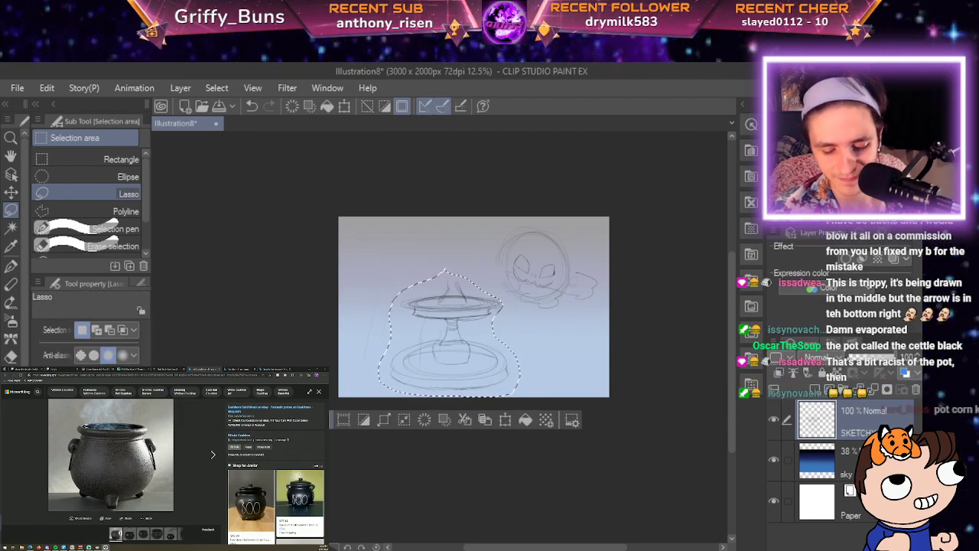
pyautogui.hotkey('ctrl', 'd')
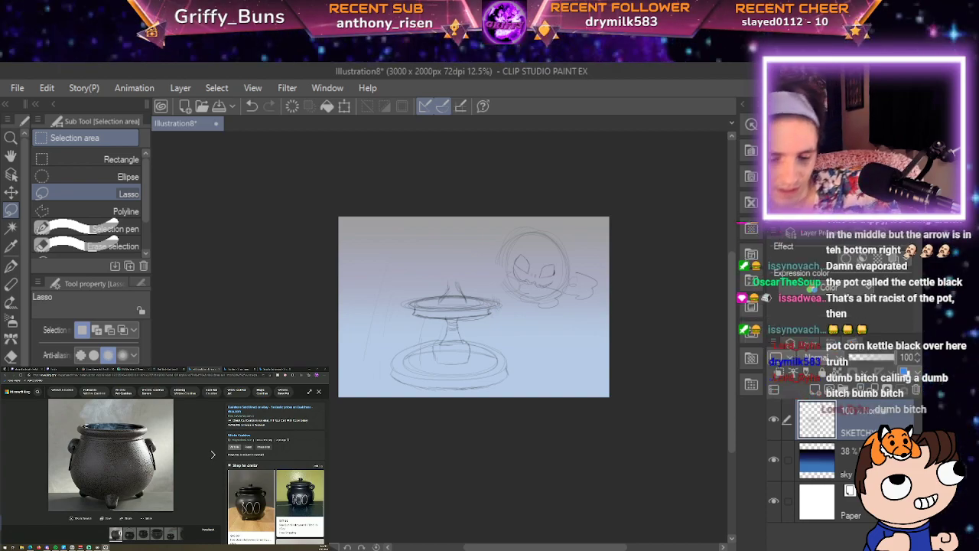
# Try to sketch a round, open-topped cauldron body above the fountain's second column with the G-pen.
pyautogui.scroll(3, 339, 397)
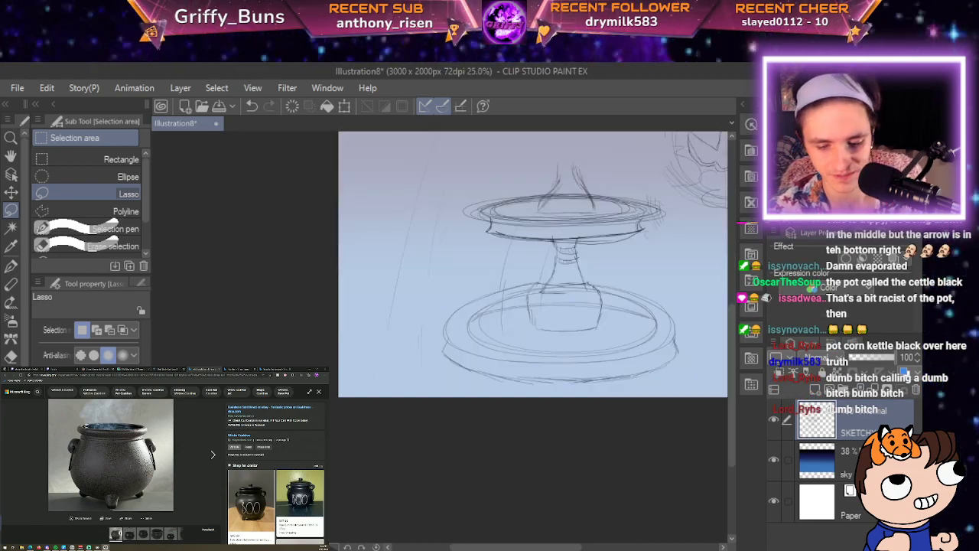
pyautogui.moveTo(707, 412); pyautogui.dragTo(485, 549)
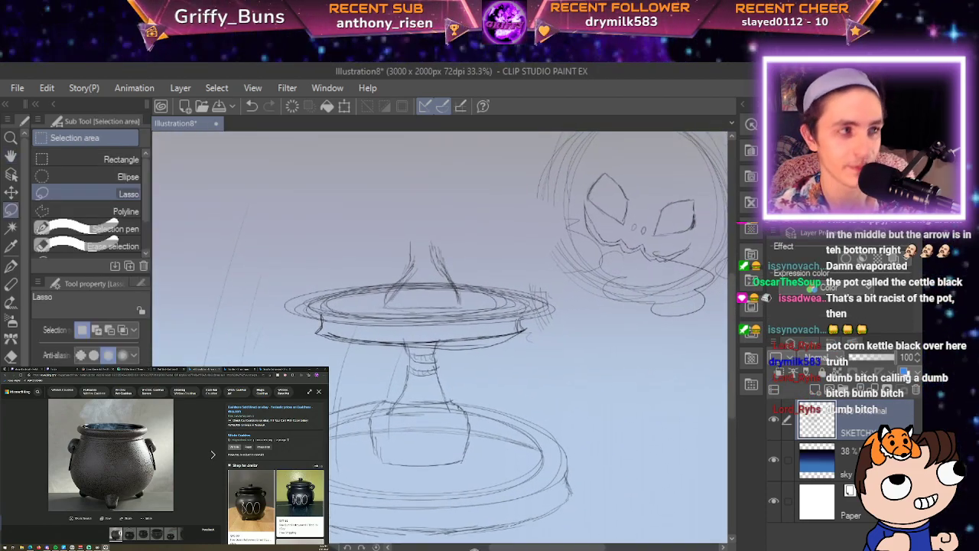
pyautogui.scroll(2, 474, 548)
pyautogui.moveTo(689, 275); pyautogui.dragTo(466, 464)
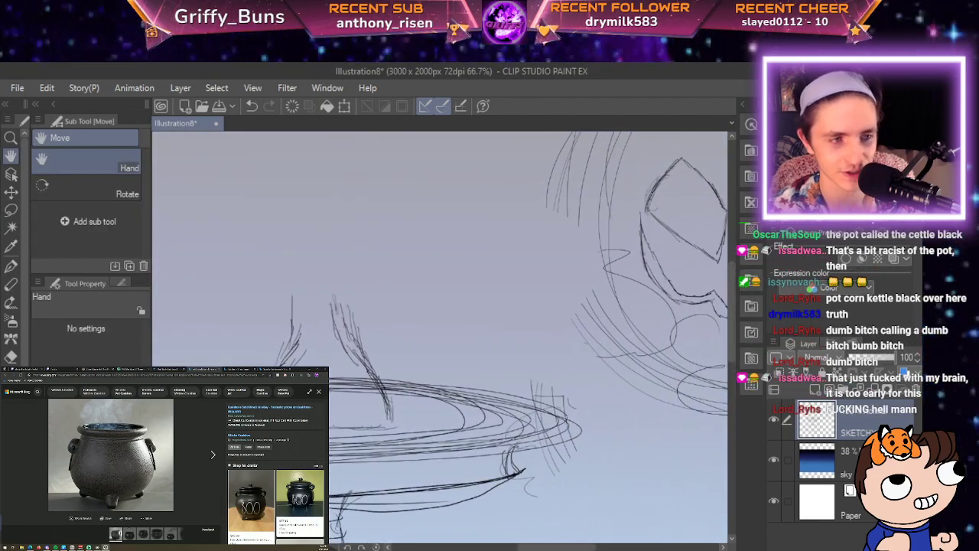
pyautogui.moveTo(725, 432); pyautogui.dragTo(863, 452)
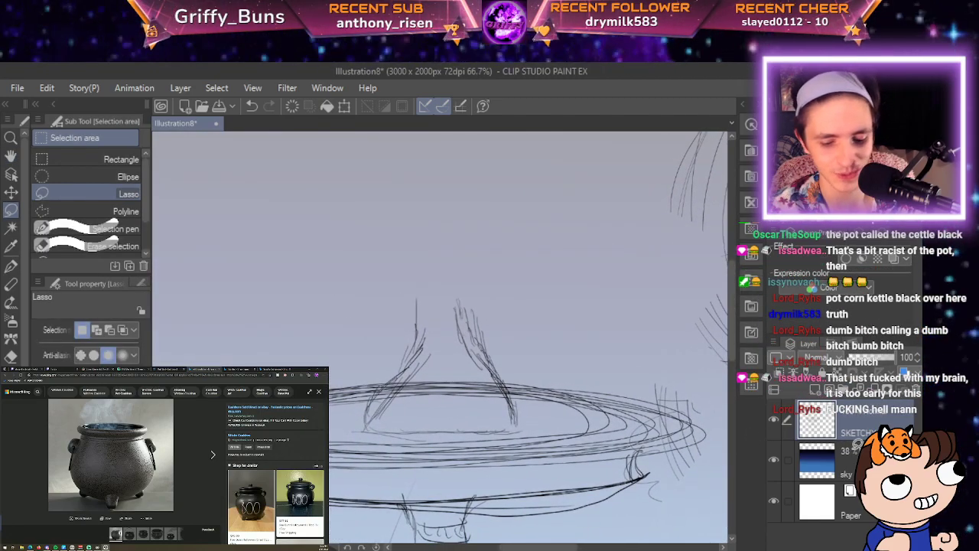
pyautogui.moveTo(801, 406); pyautogui.dragTo(828, 511)
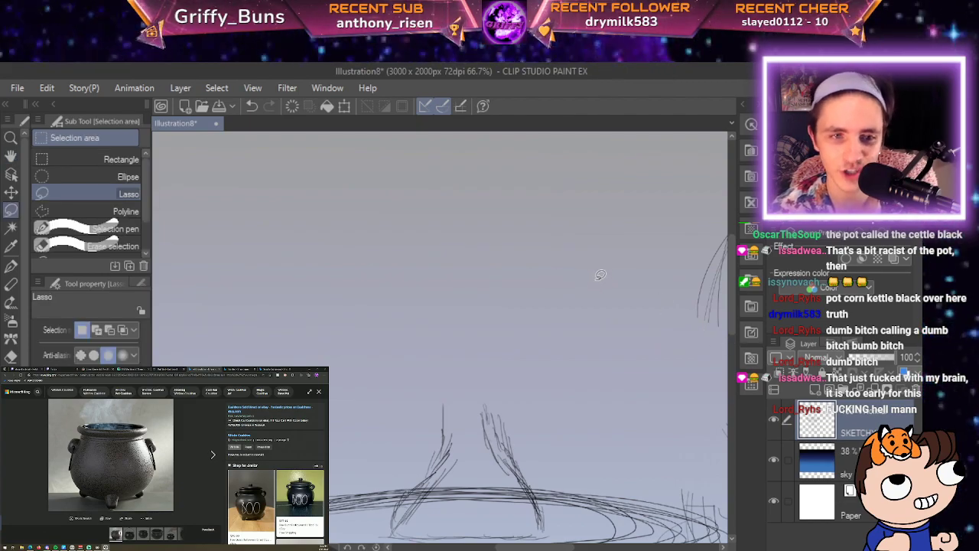
pyautogui.press('p')
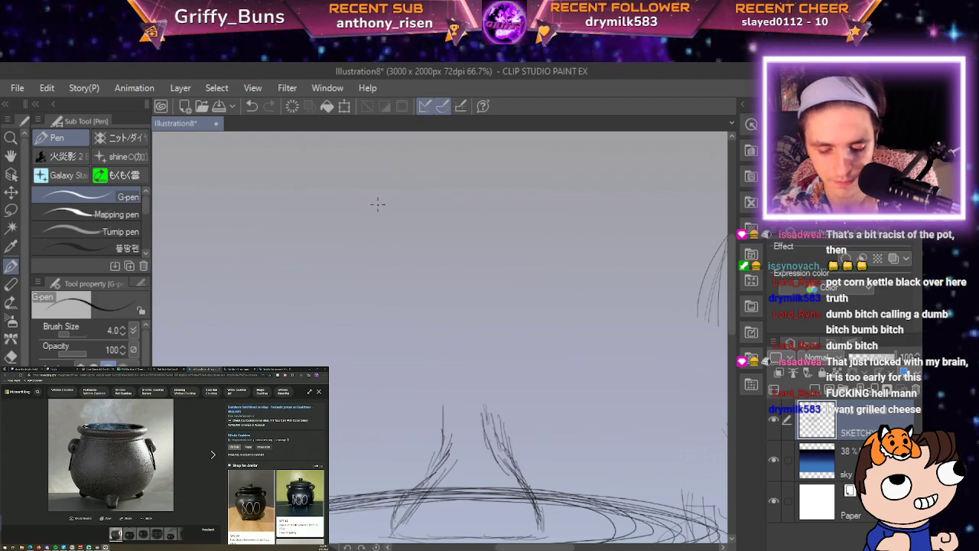
pyautogui.moveTo(377, 203)
pyautogui.mouseDown()
pyautogui.moveTo(347, 373)
pyautogui.moveTo(456, 441)
pyautogui.moveTo(594, 388)
pyautogui.moveTo(539, 191)
pyautogui.mouseUp()
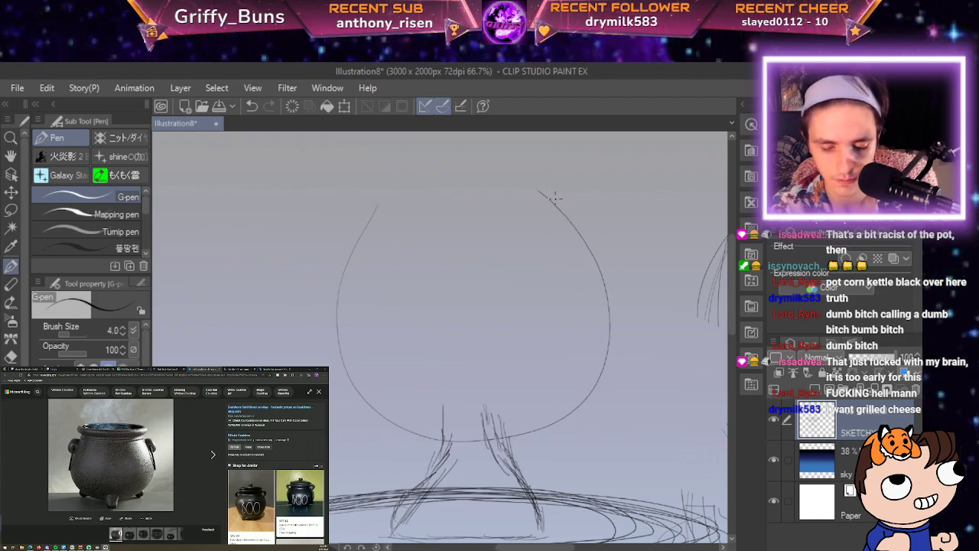
pyautogui.hotkey('ctrl', 'z')
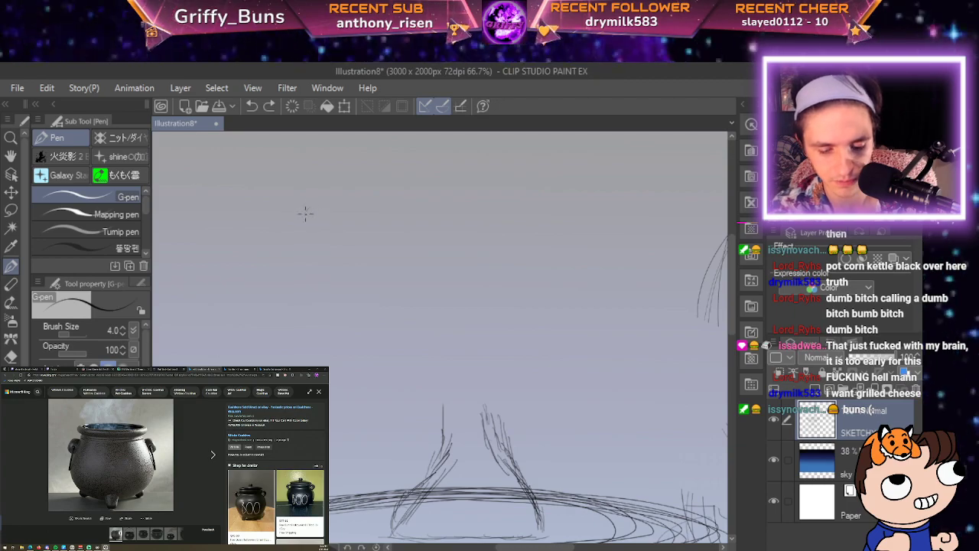
pyautogui.moveTo(306, 213)
pyautogui.mouseDown()
pyautogui.moveTo(485, 430)
pyautogui.moveTo(581, 200)
pyautogui.mouseUp()
pyautogui.hotkey('ctrl', 'z')
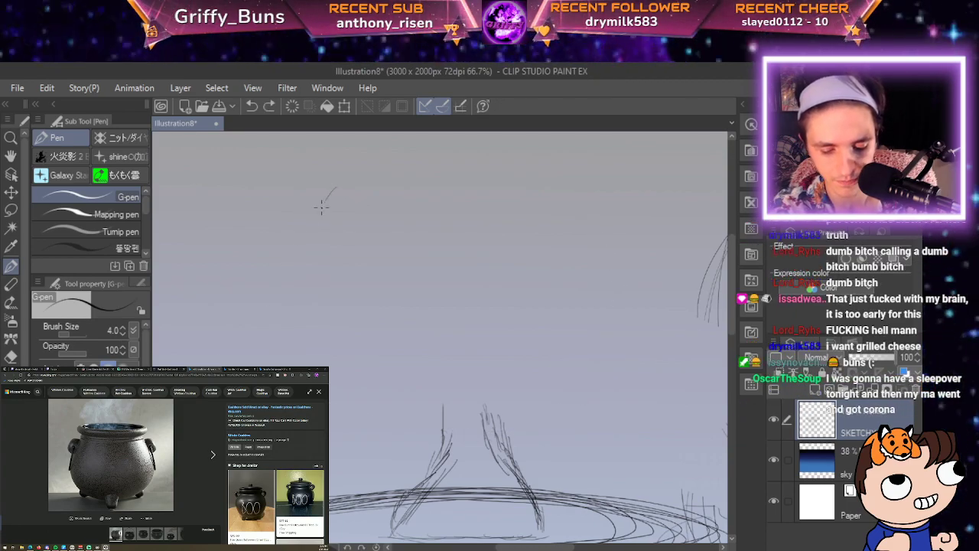
pyautogui.moveTo(321, 206)
pyautogui.mouseDown()
pyautogui.moveTo(526, 426)
pyautogui.moveTo(585, 191)
pyautogui.mouseUp()
pyautogui.hotkey('ctrl', 'z')
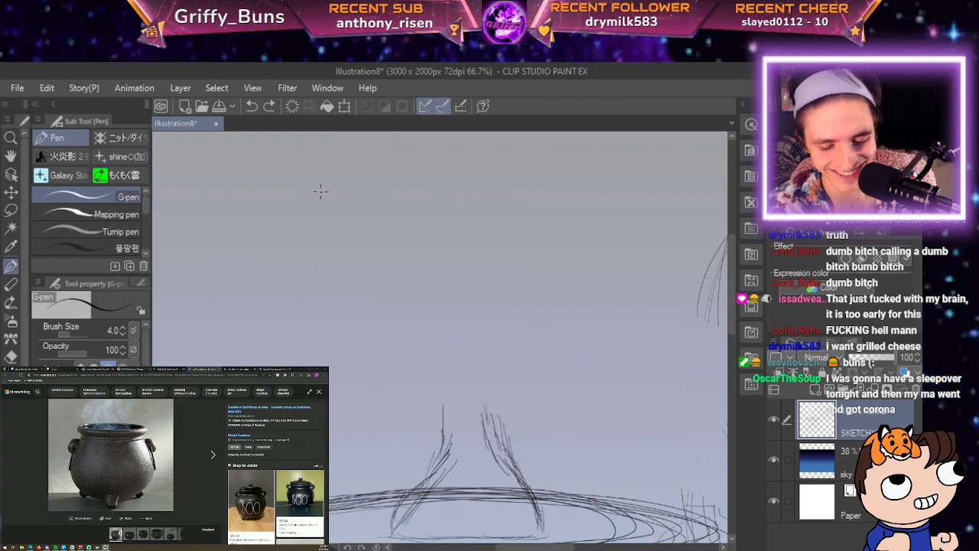
pyautogui.moveTo(315, 195)
pyautogui.mouseDown()
pyautogui.moveTo(401, 412)
pyautogui.moveTo(567, 194)
pyautogui.mouseUp()
pyautogui.hotkey('ctrl', 'z')
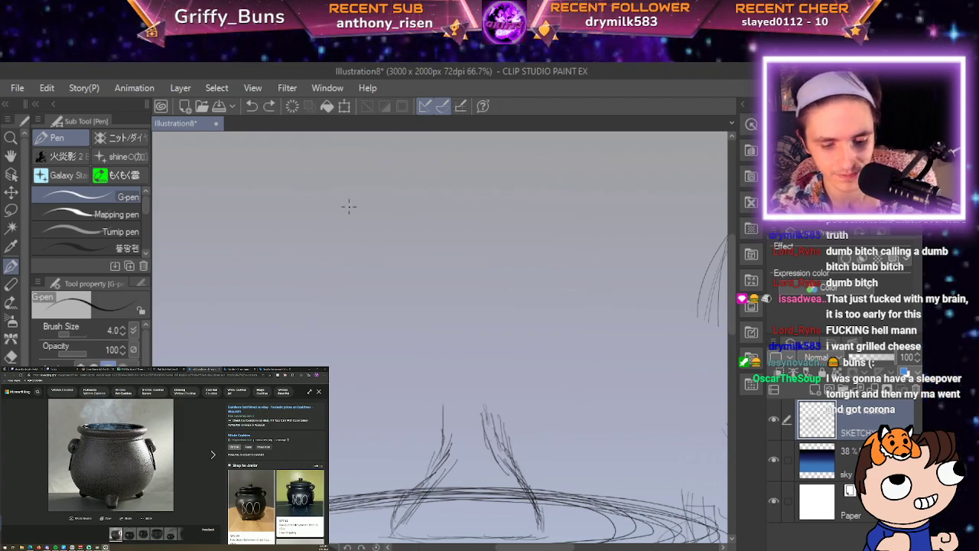
pyautogui.moveTo(320, 190)
pyautogui.mouseDown()
pyautogui.moveTo(335, 375)
pyautogui.moveTo(557, 384)
pyautogui.moveTo(570, 208)
pyautogui.mouseUp()
pyautogui.hotkey('ctrl', 'z')
pyautogui.moveTo(335, 211)
pyautogui.mouseDown()
pyautogui.moveTo(338, 277)
pyautogui.moveTo(614, 383)
pyautogui.moveTo(616, 208)
pyautogui.moveTo(642, 224)
pyautogui.mouseUp()
pyautogui.hotkey('ctrl', 'z')
pyautogui.moveTo(337, 187)
pyautogui.mouseDown()
pyautogui.moveTo(585, 383)
pyautogui.moveTo(562, 159)
pyautogui.mouseUp()
pyautogui.hotkey('ctrl', 'z')
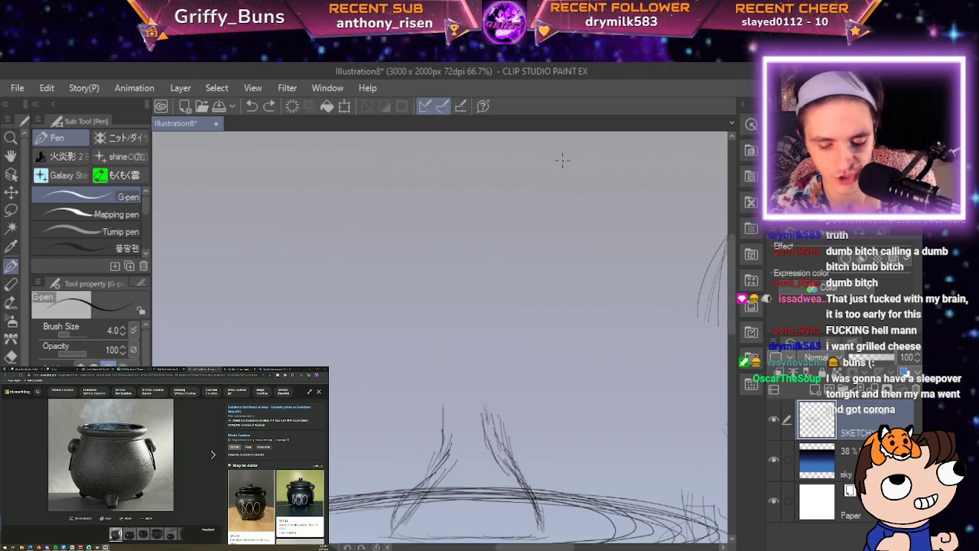
pyautogui.moveTo(329, 169)
pyautogui.mouseDown()
pyautogui.moveTo(410, 418)
pyautogui.moveTo(603, 146)
pyautogui.mouseUp()
pyautogui.hotkey('ctrl', 'z')
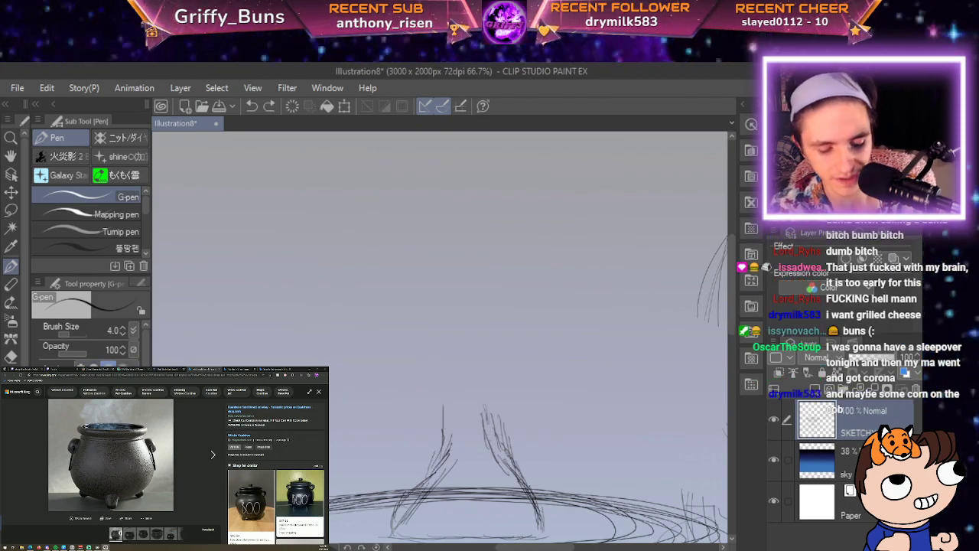
pyautogui.moveTo(299, 189)
pyautogui.mouseDown()
pyautogui.moveTo(444, 426)
pyautogui.moveTo(579, 157)
pyautogui.mouseUp()
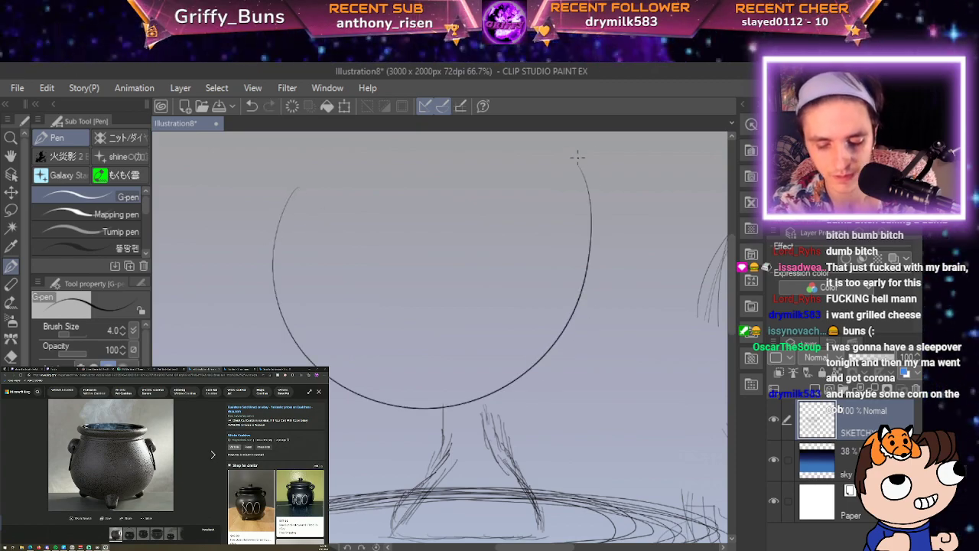
pyautogui.hotkey('ctrl', 'z')
pyautogui.moveTo(334, 195)
pyautogui.mouseDown()
pyautogui.moveTo(317, 271)
pyautogui.moveTo(466, 442)
pyautogui.moveTo(620, 314)
pyautogui.moveTo(586, 172)
pyautogui.mouseUp()
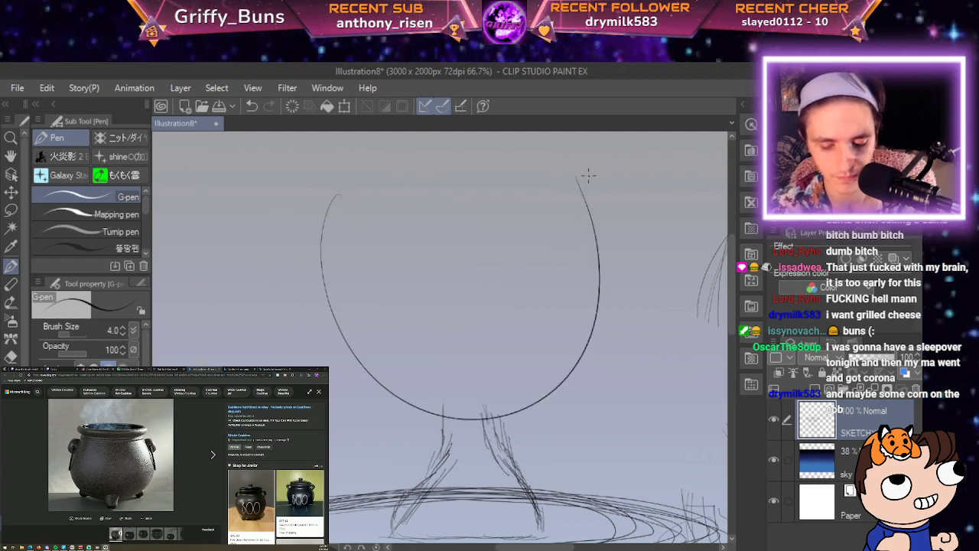
pyautogui.hotkey('ctrl', 'z')
# Sketch a smaller round cauldron body on top of the second column, using overlapping U-shaped outlines that curve inward toward the open top.
pyautogui.scroll(-1, 588, 175)
pyautogui.scroll(-1, 589, 176)
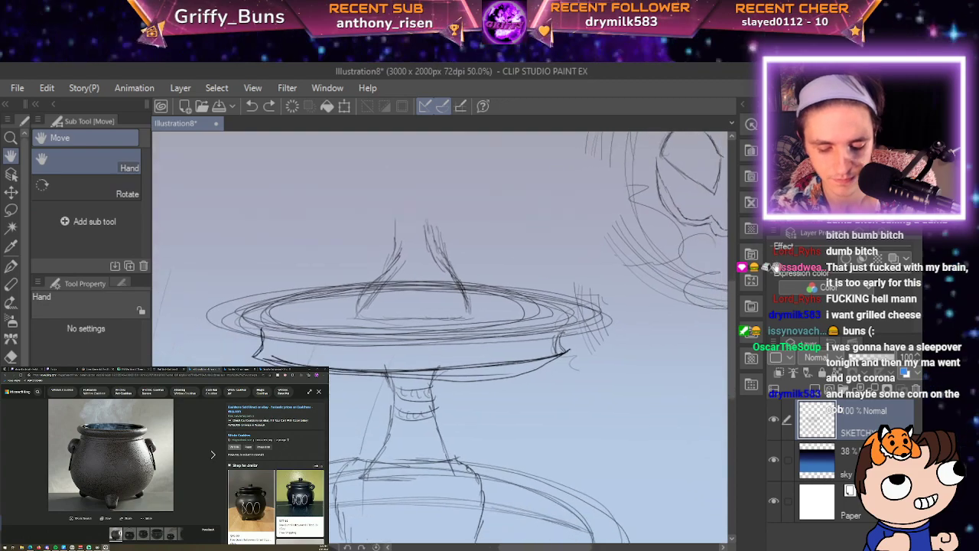
pyautogui.moveTo(467, 196); pyautogui.dragTo(503, 284)
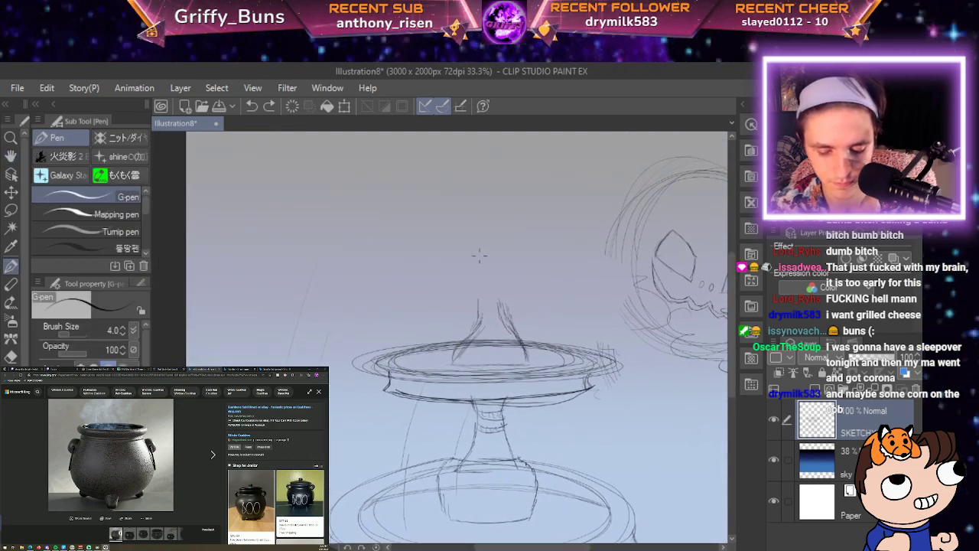
pyautogui.moveTo(475, 314)
pyautogui.mouseDown()
pyautogui.moveTo(531, 297)
pyautogui.moveTo(528, 245)
pyautogui.mouseUp()
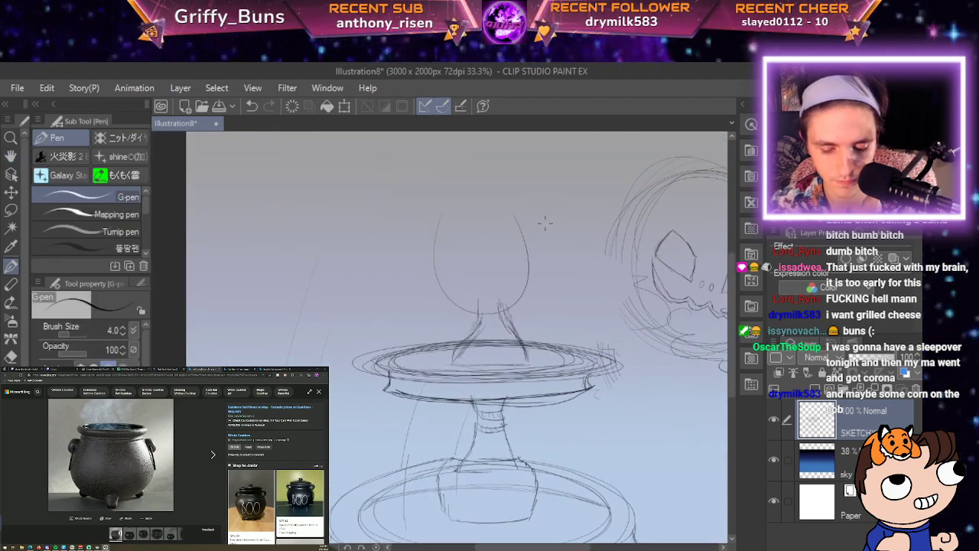
pyautogui.hotkey('ctrl', 'z')
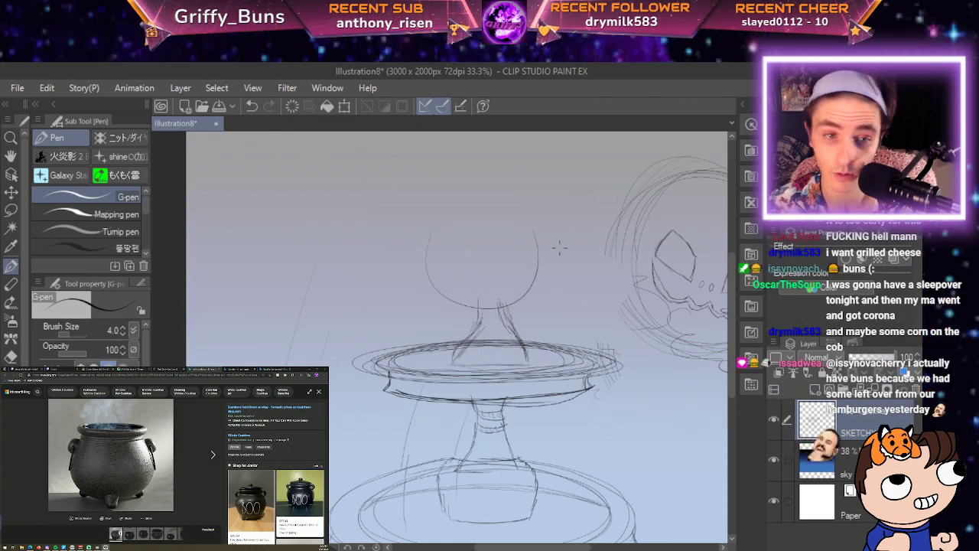
pyautogui.scroll(1, 550, 267)
pyautogui.moveTo(370, 219)
pyautogui.mouseDown()
pyautogui.moveTo(404, 316)
pyautogui.moveTo(456, 328)
pyautogui.moveTo(512, 299)
pyautogui.moveTo(525, 220)
pyautogui.mouseUp()
pyautogui.hotkey('ctrl', 'z')
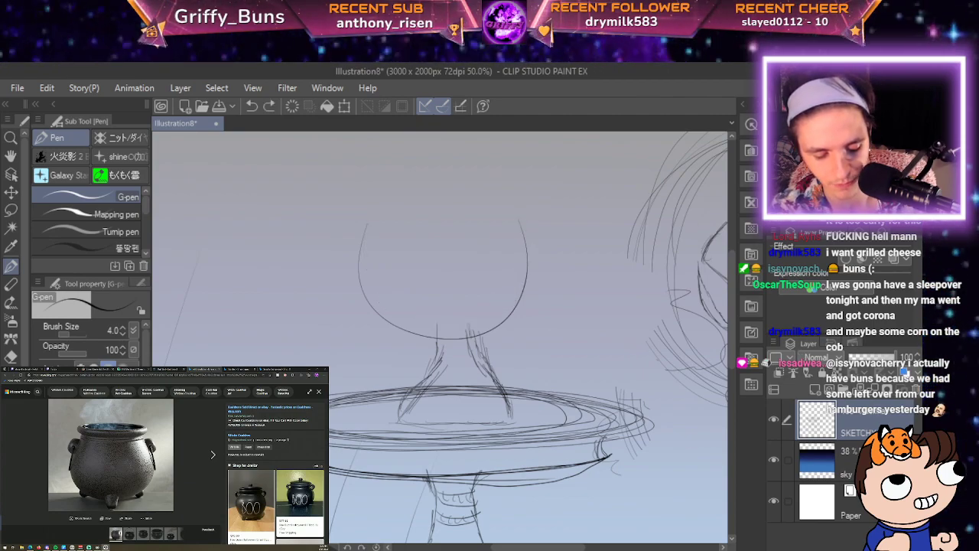
pyautogui.moveTo(366, 224)
pyautogui.mouseDown()
pyautogui.moveTo(367, 307)
pyautogui.moveTo(526, 235)
pyautogui.moveTo(525, 210)
pyautogui.moveTo(526, 294)
pyautogui.moveTo(434, 335)
pyautogui.moveTo(357, 250)
pyautogui.moveTo(361, 216)
pyautogui.moveTo(359, 284)
pyautogui.moveTo(431, 326)
pyautogui.moveTo(507, 299)
pyautogui.moveTo(524, 222)
pyautogui.mouseUp()
pyautogui.moveTo(359, 230)
pyautogui.mouseDown()
pyautogui.moveTo(374, 191)
pyautogui.moveTo(371, 224)
pyautogui.mouseUp()
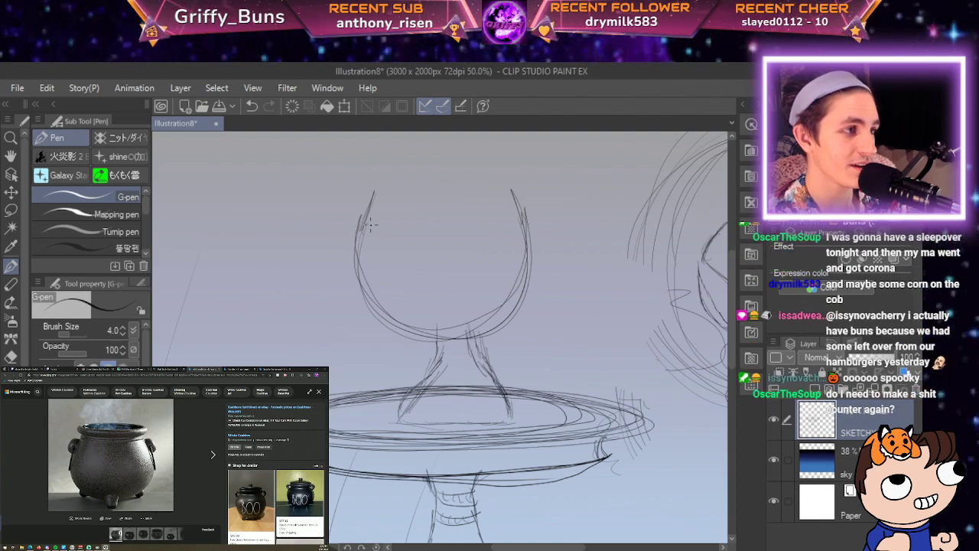
# Extend the upper left edge of the cauldron body with a short curved stroke toward the opening.
pyautogui.scroll(1, 370, 223)
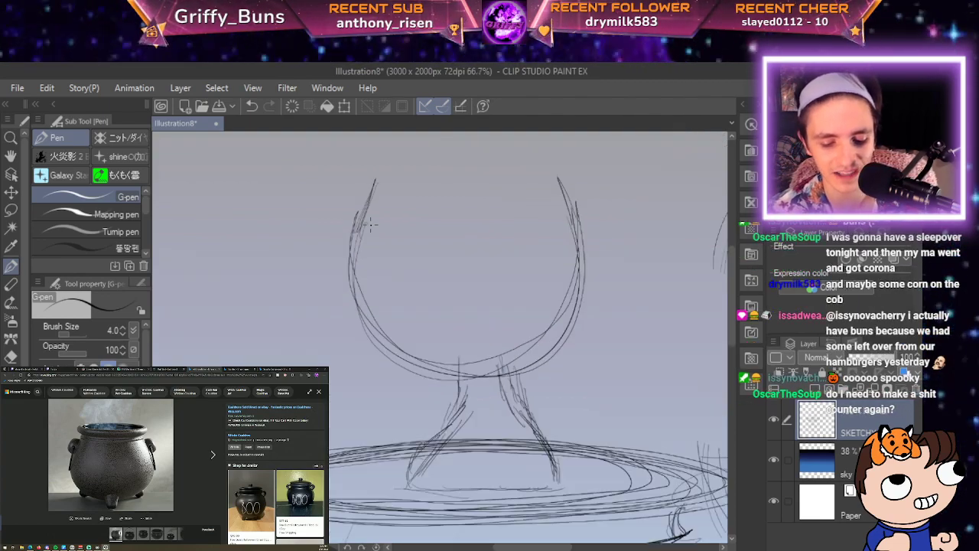
pyautogui.moveTo(618, 208); pyautogui.dragTo(583, 292)
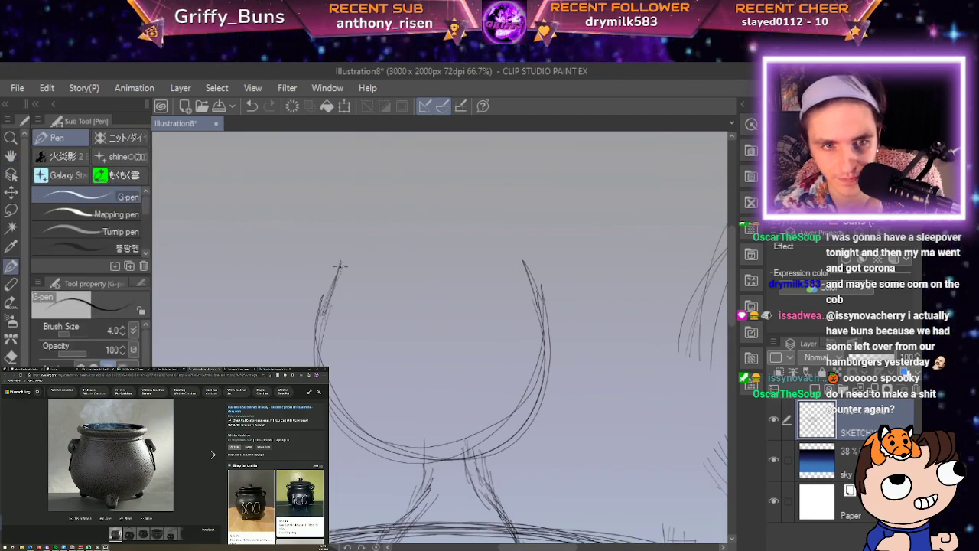
pyautogui.moveTo(346, 258); pyautogui.dragTo(342, 276)
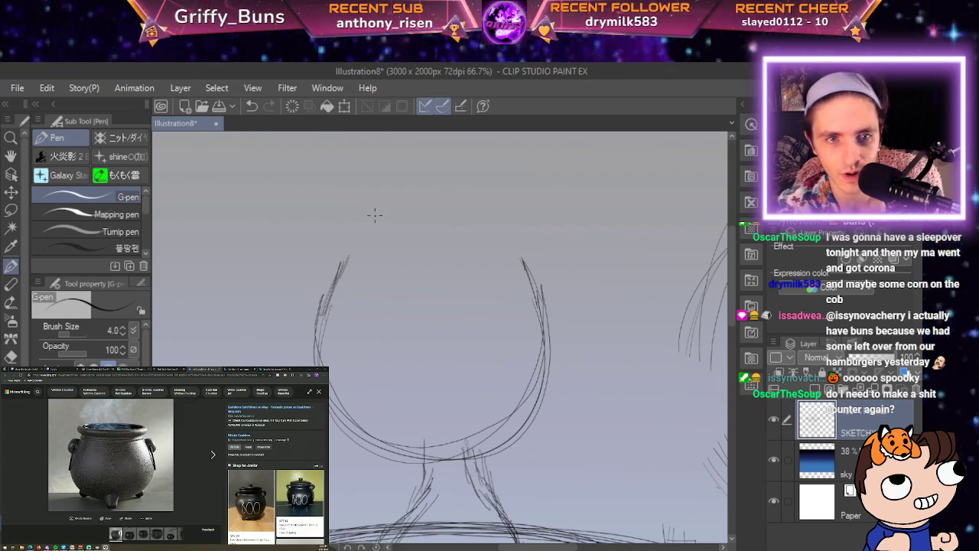
pyautogui.moveTo(408, 216)
pyautogui.mouseDown()
pyautogui.moveTo(355, 221)
pyautogui.moveTo(320, 248)
pyautogui.mouseUp()
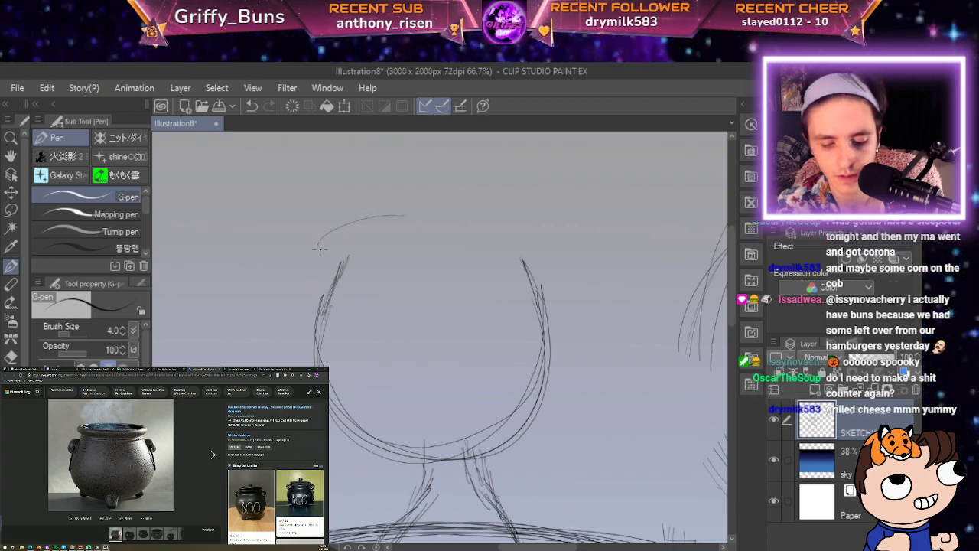
pyautogui.hotkey('ctrl', 'z')
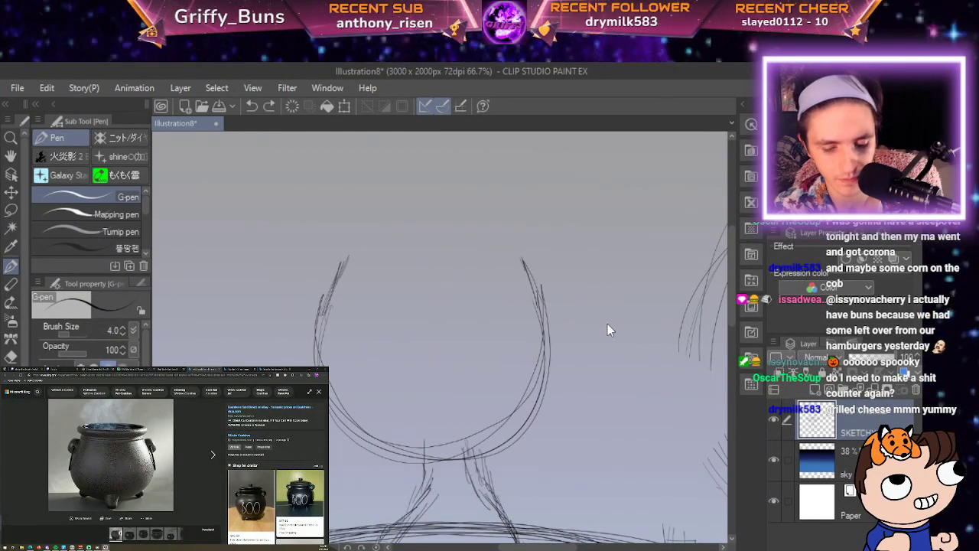
pyautogui.moveTo(394, 224)
pyautogui.mouseDown()
pyautogui.moveTo(365, 227)
pyautogui.moveTo(337, 249)
pyautogui.moveTo(379, 261)
pyautogui.moveTo(528, 253)
pyautogui.mouseUp()
pyautogui.hotkey('ctrl', 'z')
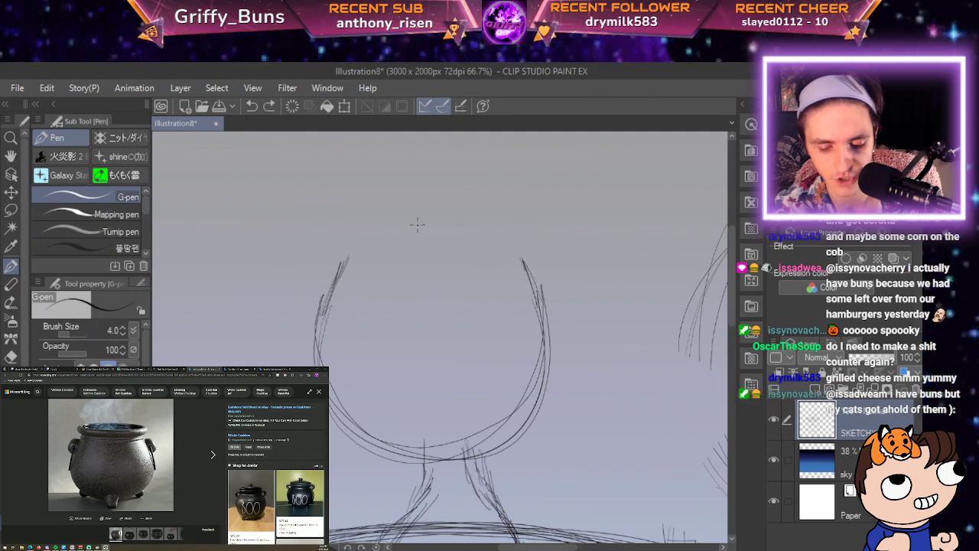
pyautogui.moveTo(342, 235); pyautogui.dragTo(421, 260)
pyautogui.hotkey('ctrl', 'z')
pyautogui.moveTo(379, 220)
pyautogui.mouseDown()
pyautogui.moveTo(327, 245)
pyautogui.moveTo(372, 264)
pyautogui.mouseUp()
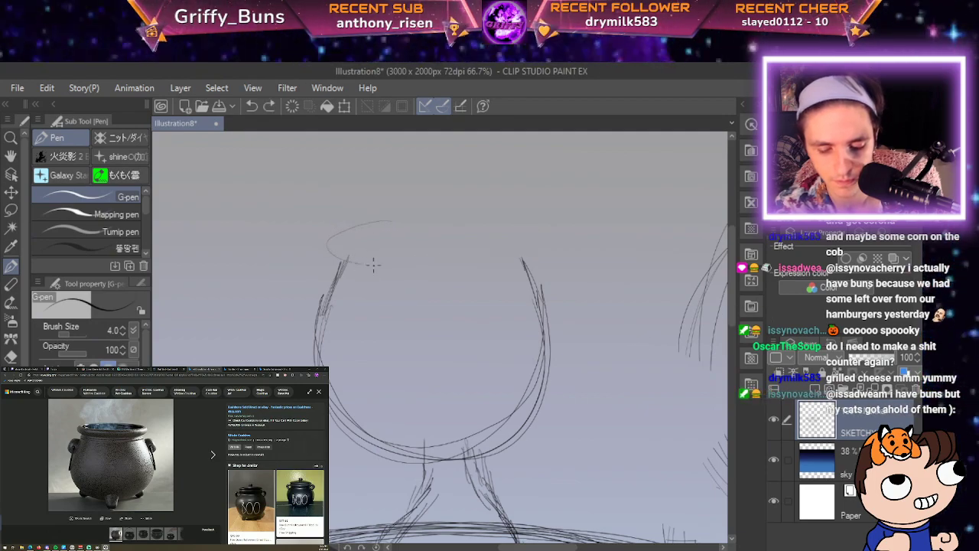
pyautogui.hotkey('ctrl', 'z')
pyautogui.moveTo(375, 227)
pyautogui.mouseDown()
pyautogui.moveTo(372, 267)
pyautogui.moveTo(490, 265)
pyautogui.moveTo(329, 241)
pyautogui.moveTo(364, 267)
pyautogui.moveTo(533, 260)
pyautogui.moveTo(510, 232)
pyautogui.moveTo(433, 217)
pyautogui.moveTo(351, 228)
pyautogui.moveTo(341, 250)
pyautogui.moveTo(417, 273)
pyautogui.moveTo(534, 264)
pyautogui.moveTo(518, 238)
pyautogui.moveTo(381, 226)
pyautogui.moveTo(328, 248)
pyautogui.moveTo(400, 272)
pyautogui.moveTo(519, 262)
pyautogui.moveTo(508, 231)
pyautogui.moveTo(397, 218)
pyautogui.moveTo(341, 243)
pyautogui.moveTo(430, 266)
pyautogui.moveTo(524, 246)
pyautogui.mouseUp()
pyautogui.hotkey('ctrl', 'z')
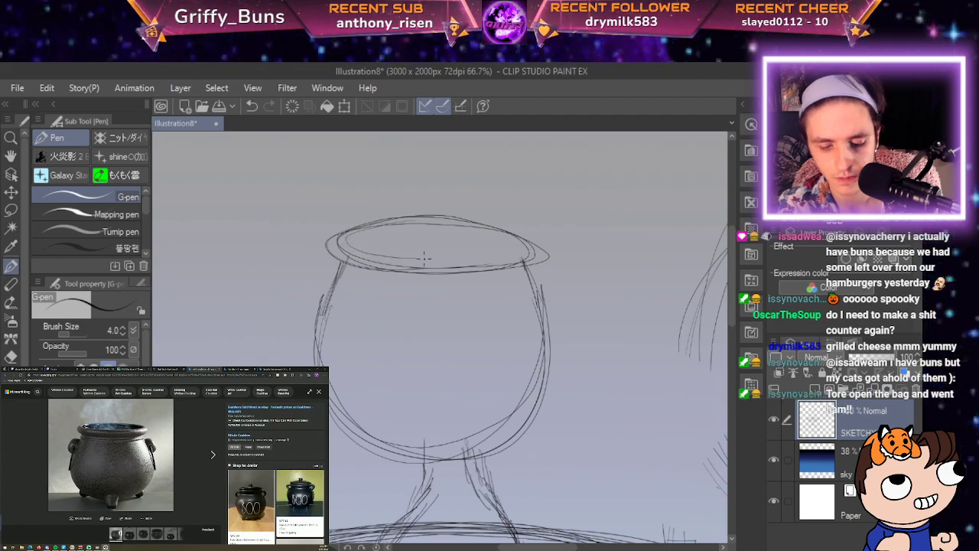
# Sketch a flat elliptical rim over the cauldron's open top, with overlapping outer outlines and an inner opening ellipse.
pyautogui.moveTo(424, 259)
pyautogui.mouseDown()
pyautogui.moveTo(519, 248)
pyautogui.moveTo(498, 231)
pyautogui.moveTo(420, 223)
pyautogui.moveTo(339, 242)
pyautogui.moveTo(410, 261)
pyautogui.moveTo(522, 243)
pyautogui.mouseUp()
pyautogui.moveTo(440, 221)
pyautogui.mouseDown()
pyautogui.moveTo(381, 222)
pyautogui.moveTo(353, 235)
pyautogui.moveTo(451, 264)
pyautogui.moveTo(513, 250)
pyautogui.mouseUp()
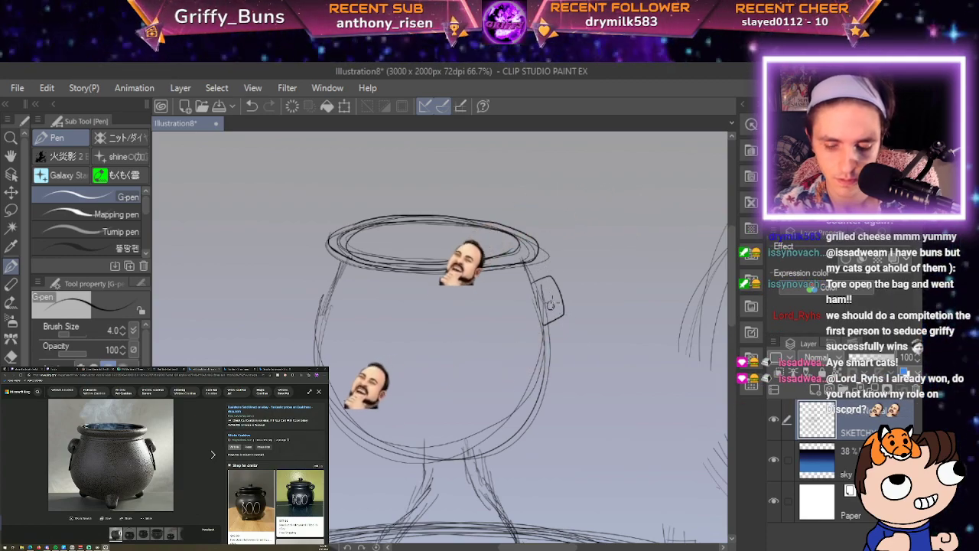
# Sketch a bracket with a long narrow handle hanging straight down along the cauldron's right side.
pyautogui.moveTo(556, 316); pyautogui.dragTo(570, 378)
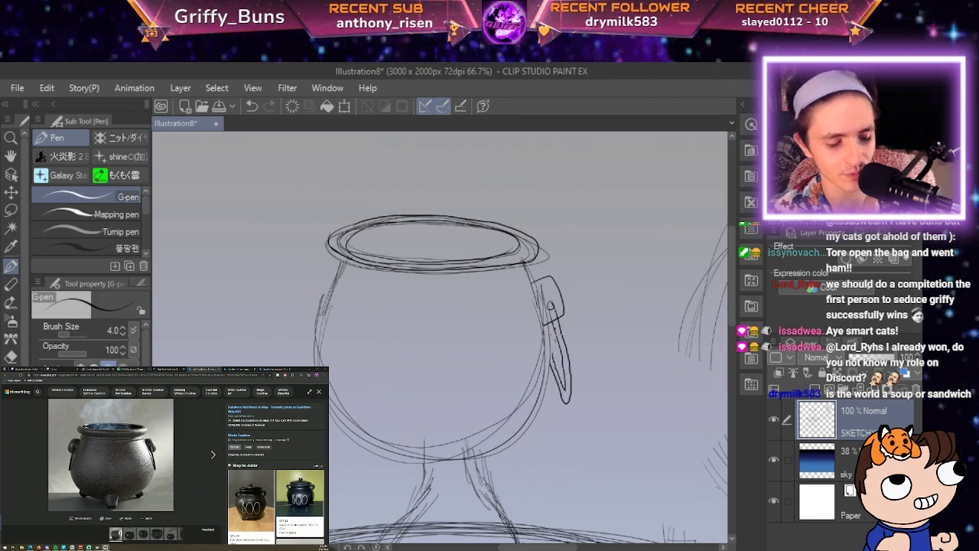
pyautogui.hotkey('ctrl', 'z')
pyautogui.hotkey('ctrl', 'z')
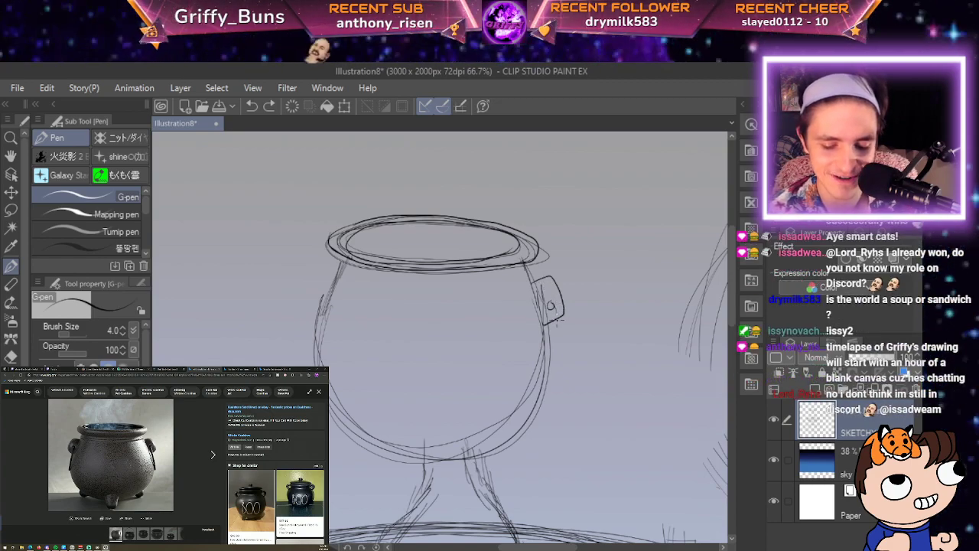
pyautogui.moveTo(557, 321)
pyautogui.mouseDown()
pyautogui.moveTo(549, 397)
pyautogui.moveTo(543, 372)
pyautogui.mouseUp()
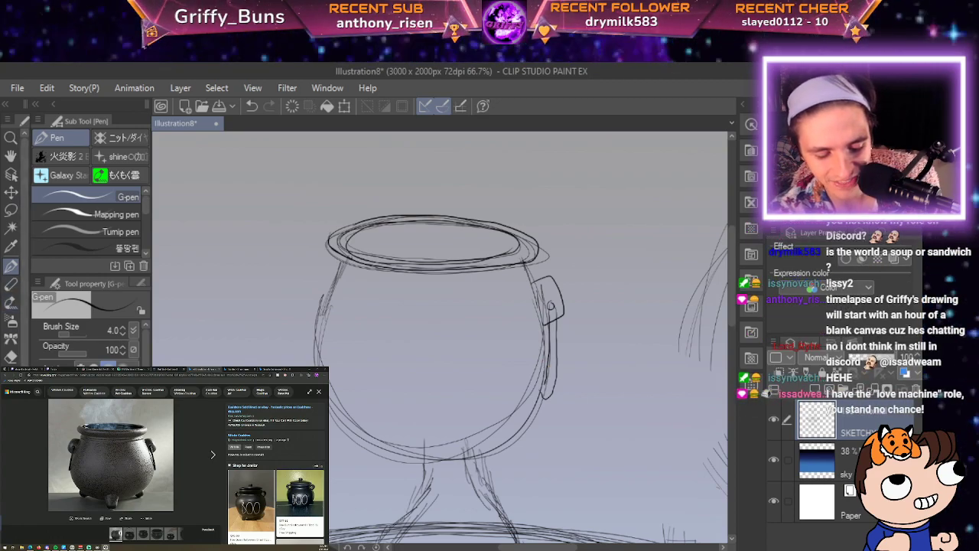
# Lasso the right handle, duplicate it, mirror the copy horizontally, place it on the cauldron's left side, and deselect.
pyautogui.click(11, 209)
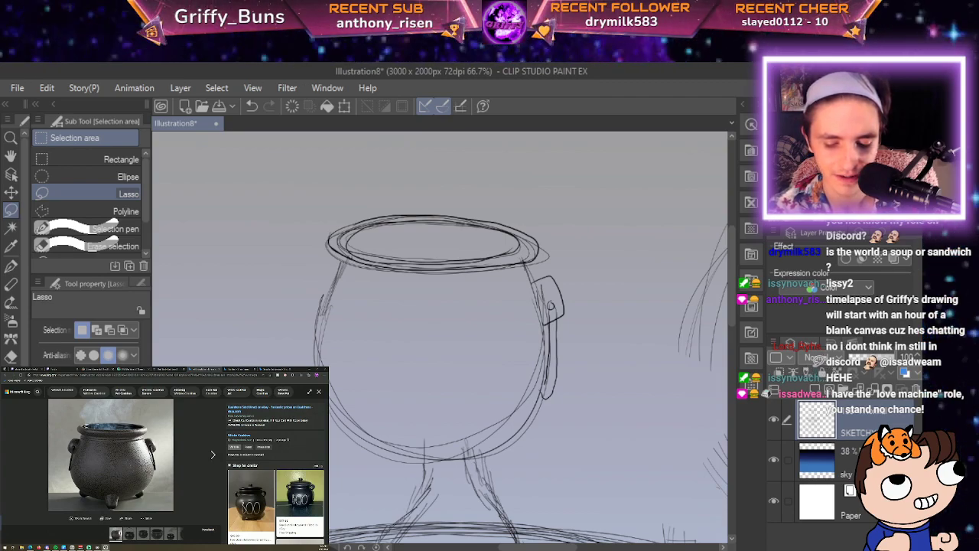
pyautogui.moveTo(539, 271)
pyautogui.mouseDown()
pyautogui.moveTo(574, 293)
pyautogui.moveTo(573, 344)
pyautogui.mouseUp()
pyautogui.moveTo(567, 377)
pyautogui.mouseDown()
pyautogui.moveTo(559, 401)
pyautogui.moveTo(544, 405)
pyautogui.moveTo(529, 289)
pyautogui.moveTo(538, 269)
pyautogui.mouseUp()
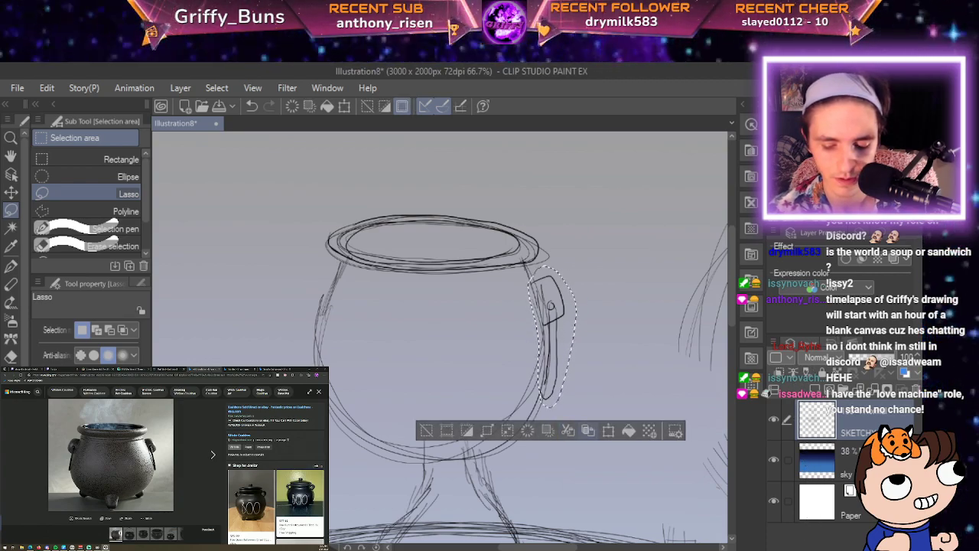
pyautogui.click(587, 431)
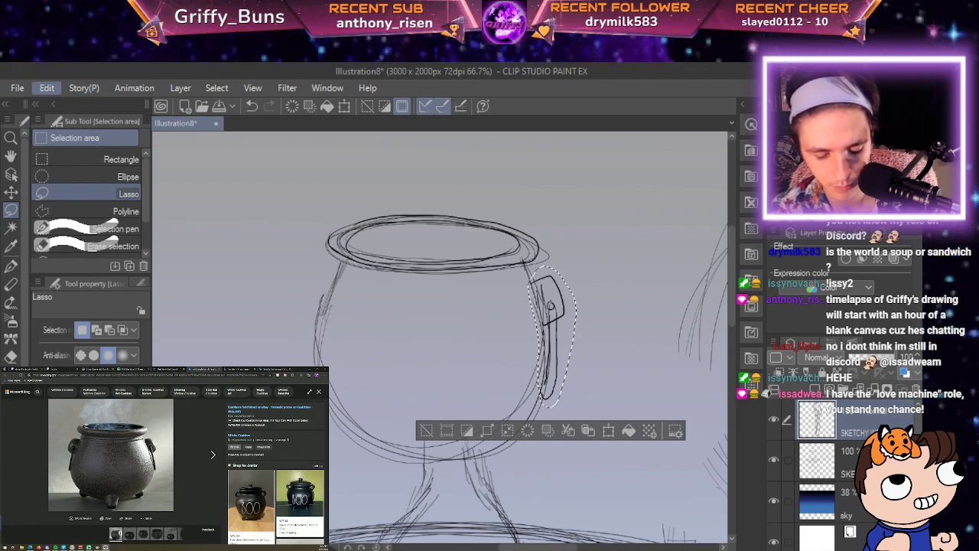
pyautogui.hotkey('ctrl', 't')
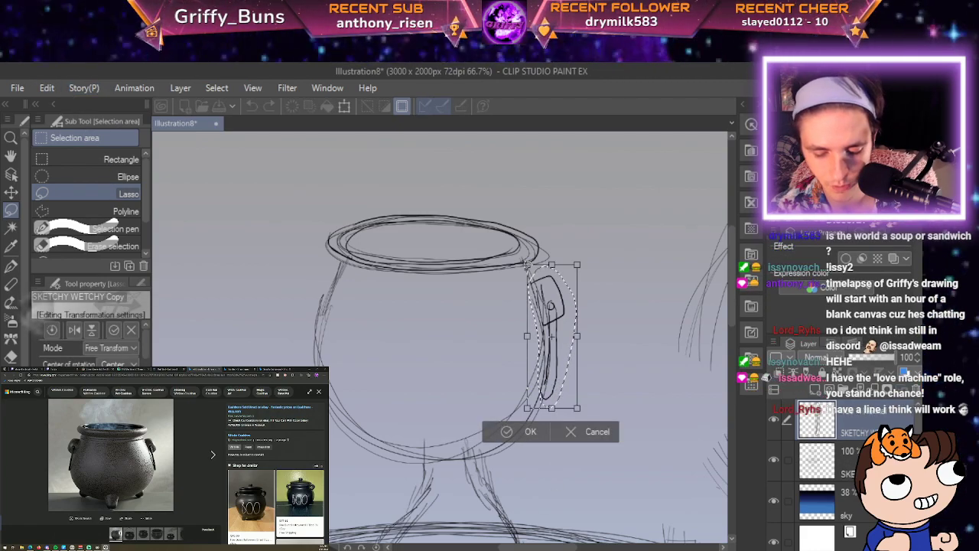
pyautogui.moveTo(580, 337); pyautogui.dragTo(471, 338)
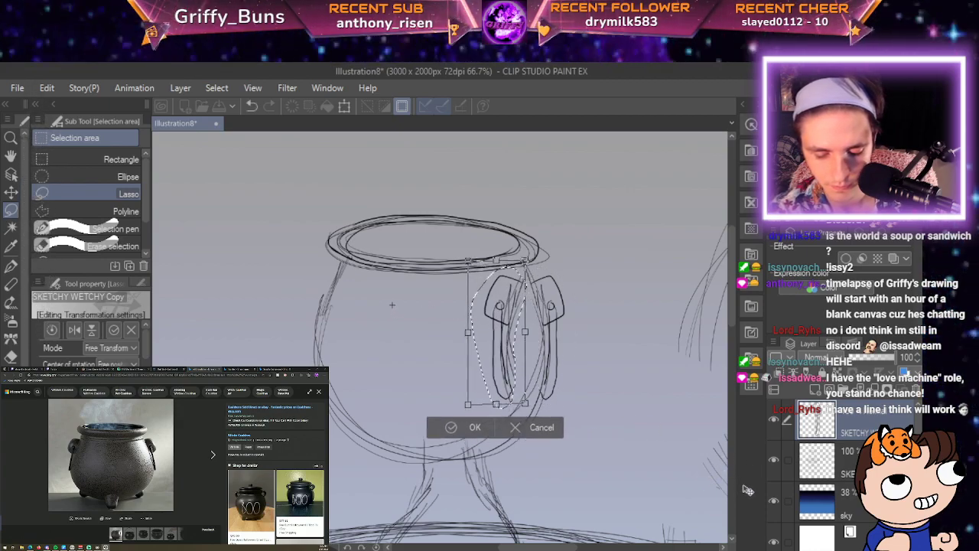
pyautogui.moveTo(393, 306); pyautogui.dragTo(203, 307)
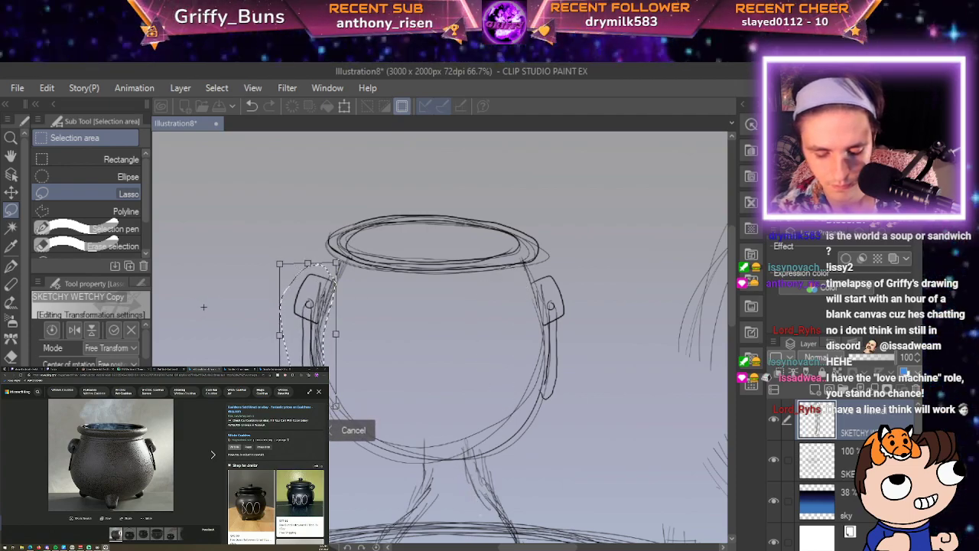
pyautogui.press('Return')
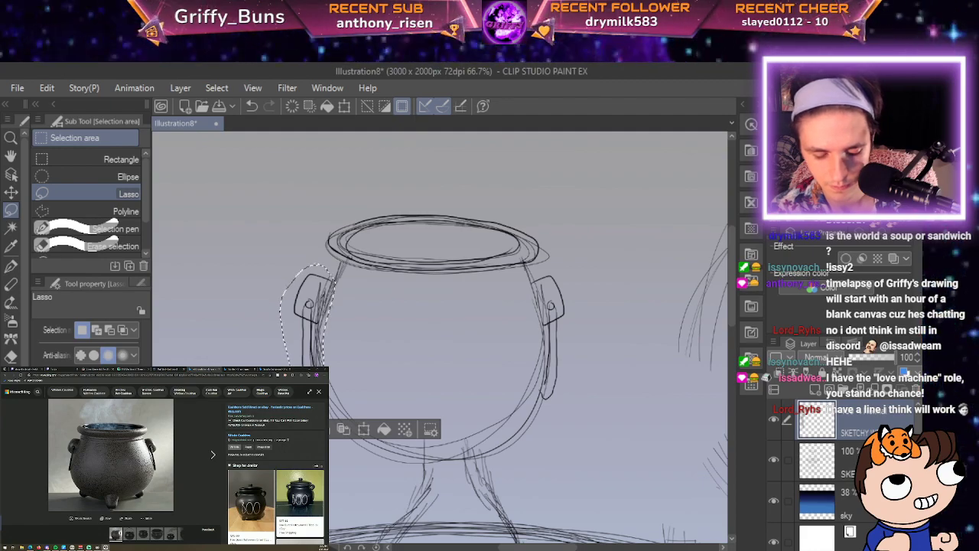
pyautogui.hotkey('ctrl', 'd')
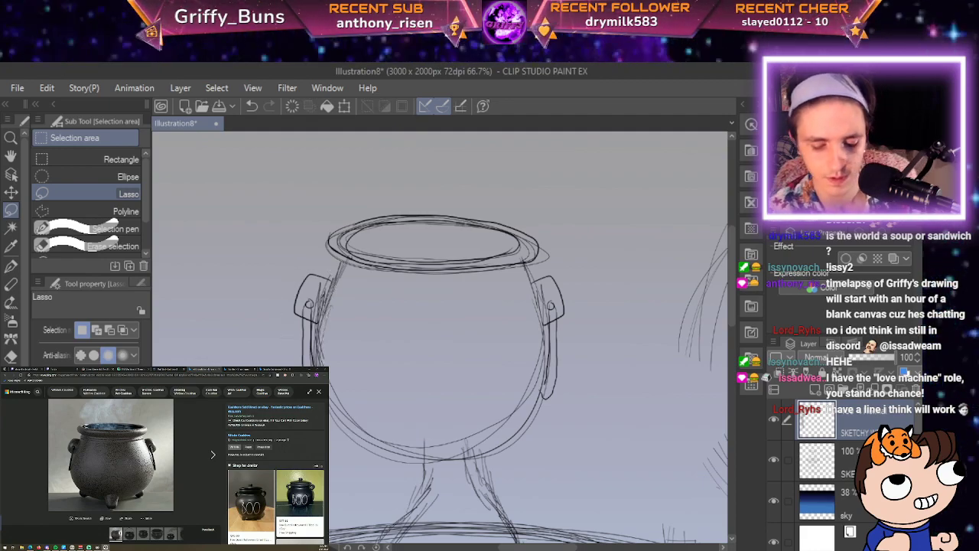
# Lasso the whole cauldron, including its rim and both handles, down to where it meets the column.
pyautogui.moveTo(576, 424); pyautogui.dragTo(544, 287)
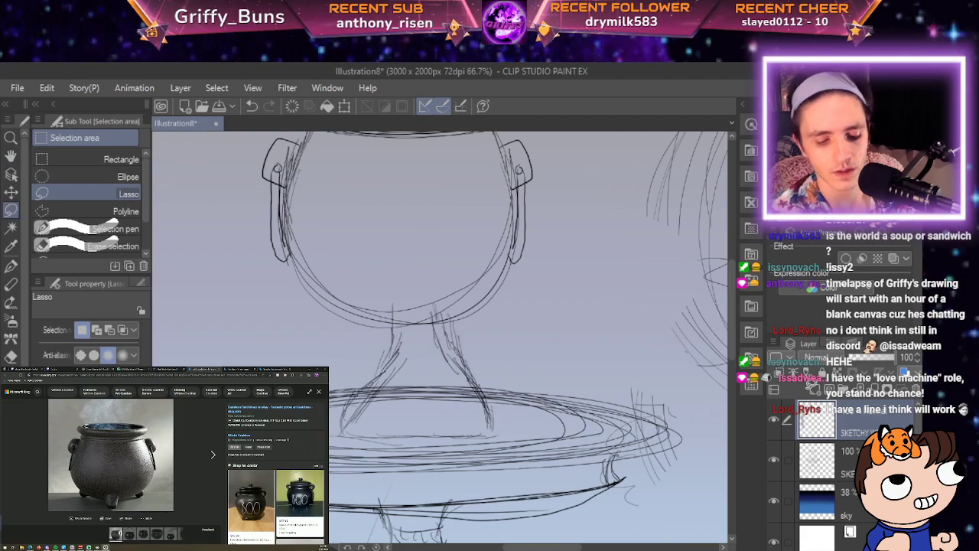
pyautogui.scroll(-1, 543, 287)
pyautogui.scroll(-1, 532, 272)
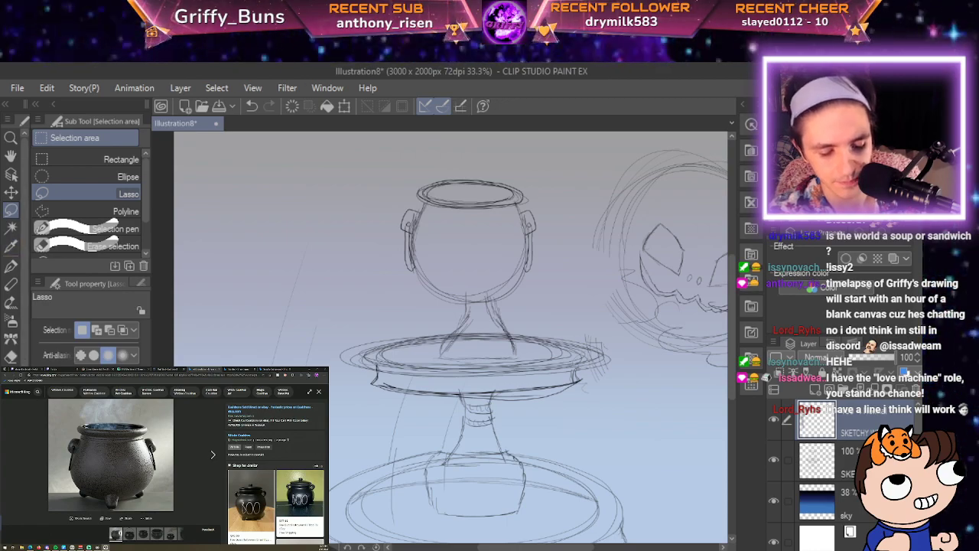
pyautogui.moveTo(426, 174)
pyautogui.mouseDown()
pyautogui.moveTo(367, 246)
pyautogui.moveTo(412, 296)
pyautogui.moveTo(467, 304)
pyautogui.moveTo(527, 293)
pyautogui.mouseUp()
pyautogui.moveTo(540, 185); pyautogui.dragTo(420, 172)
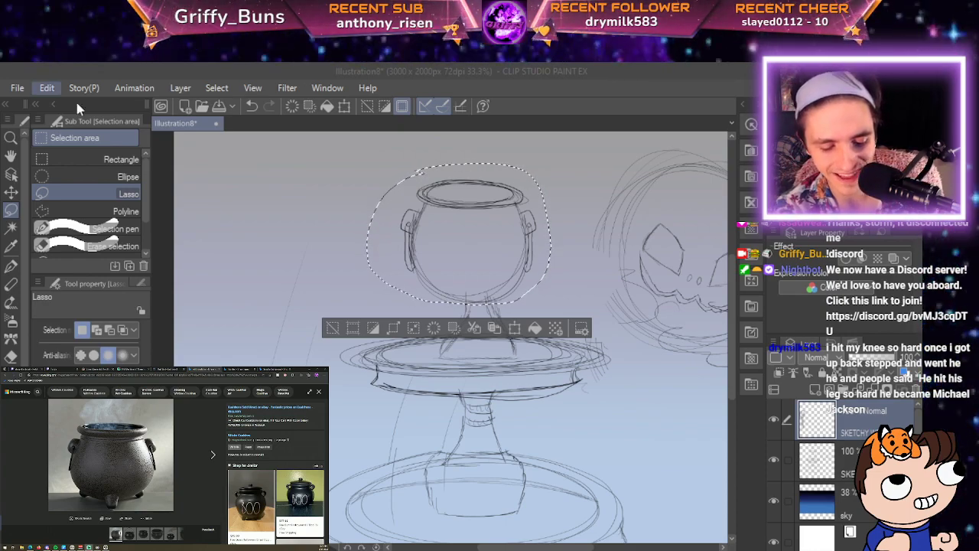
pyautogui.click(47, 88)
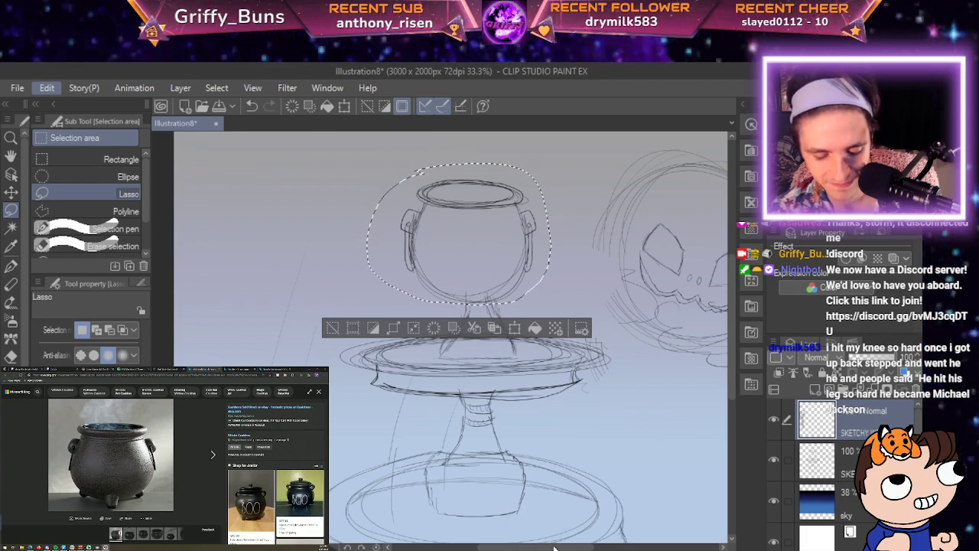
pyautogui.hotkey('ctrl', 't')
pyautogui.press('Right')
pyautogui.press('Right')
pyautogui.press('Right')
pyautogui.press('Right')
pyautogui.press('Right')
pyautogui.press('Right')
pyautogui.press('Right')
pyautogui.press('Right')
pyautogui.press('Right')
pyautogui.press('Right')
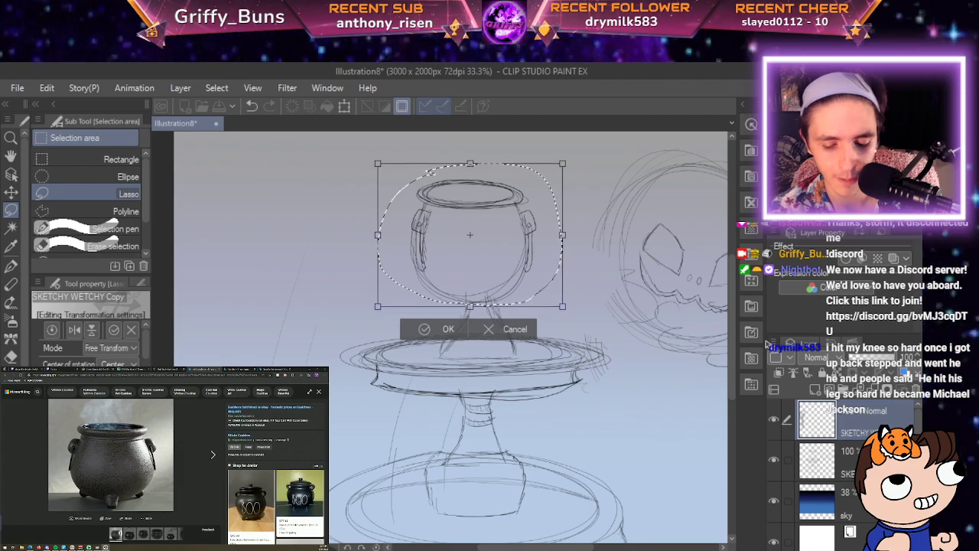
pyautogui.press('Right')
pyautogui.press('Right')
pyautogui.press('Left')
pyautogui.press('Left')
pyautogui.press('Left')
pyautogui.press('Left')
pyautogui.press('Left')
pyautogui.press('Left')
pyautogui.press('Left')
pyautogui.press('Left')
pyautogui.press('Left')
pyautogui.press('Left')
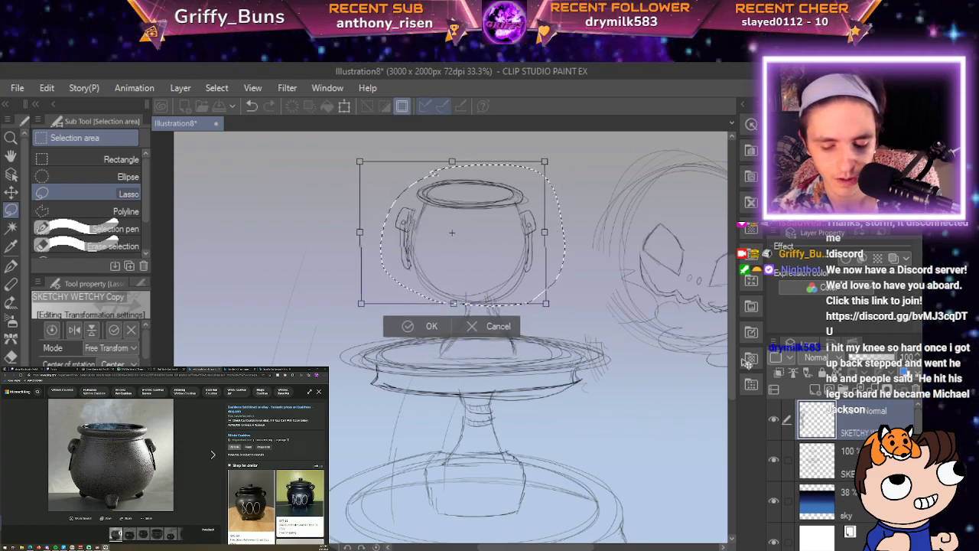
pyautogui.press('Up')
pyautogui.press('Return')
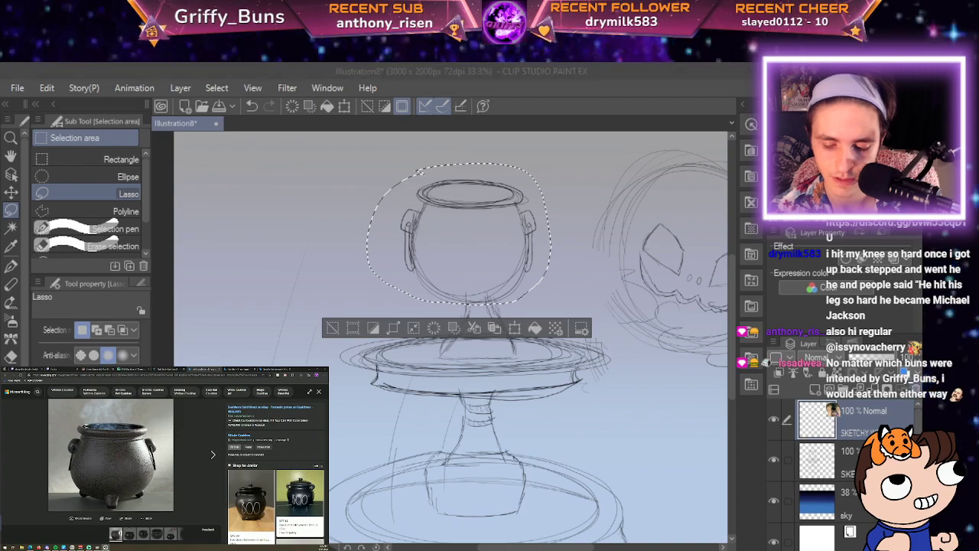
# Merge the copied handle into the sketch layer below, shift and slightly narrow the selected cauldron to center it over the column, and deselect.
pyautogui.hotkey('ctrl', 'e')
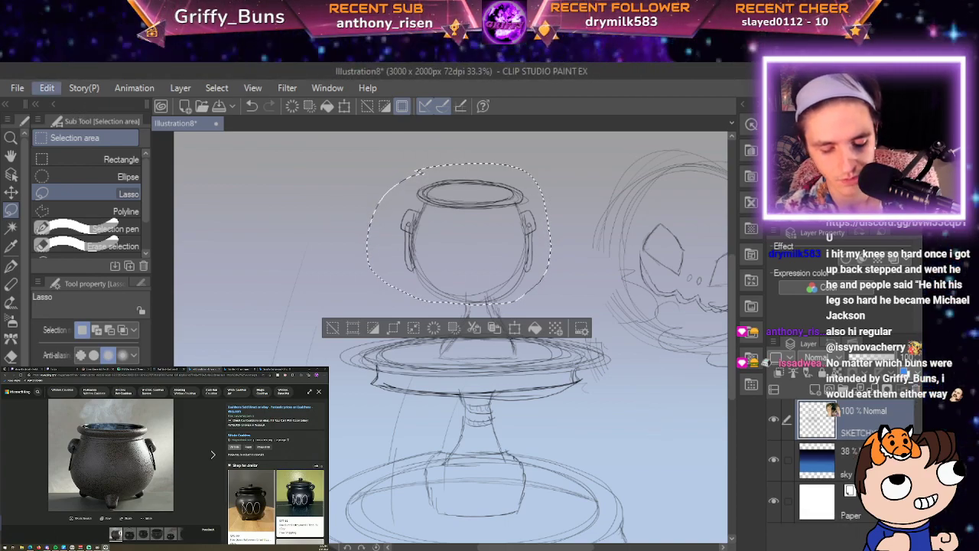
pyautogui.hotkey('ctrl', 't')
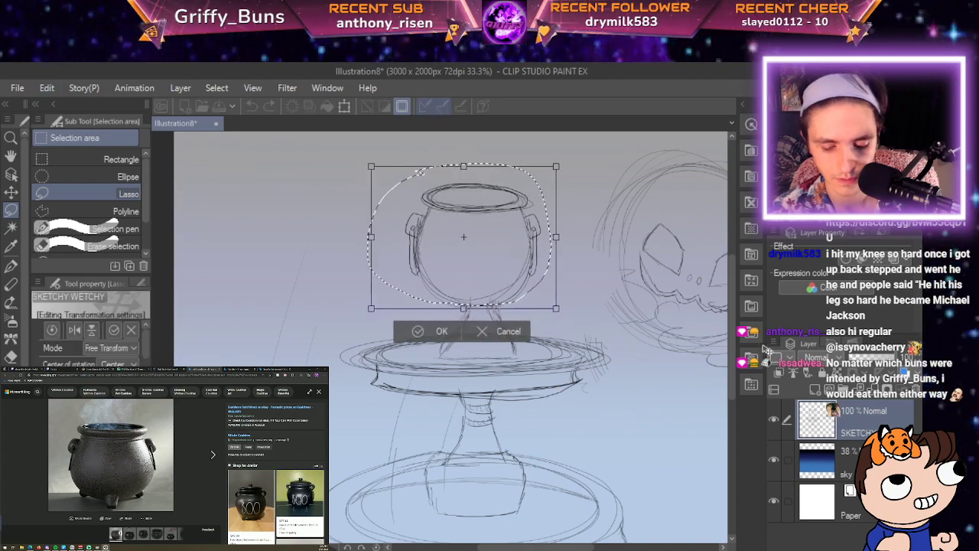
pyautogui.moveTo(519, 255); pyautogui.dragTo(518, 255)
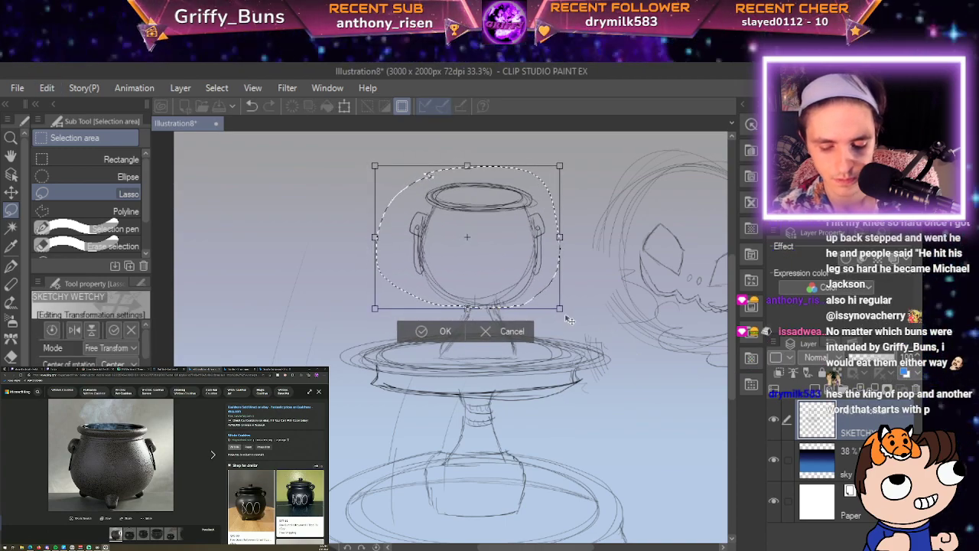
pyautogui.moveTo(376, 237); pyautogui.dragTo(380, 240)
pyautogui.moveTo(529, 231); pyautogui.dragTo(529, 233)
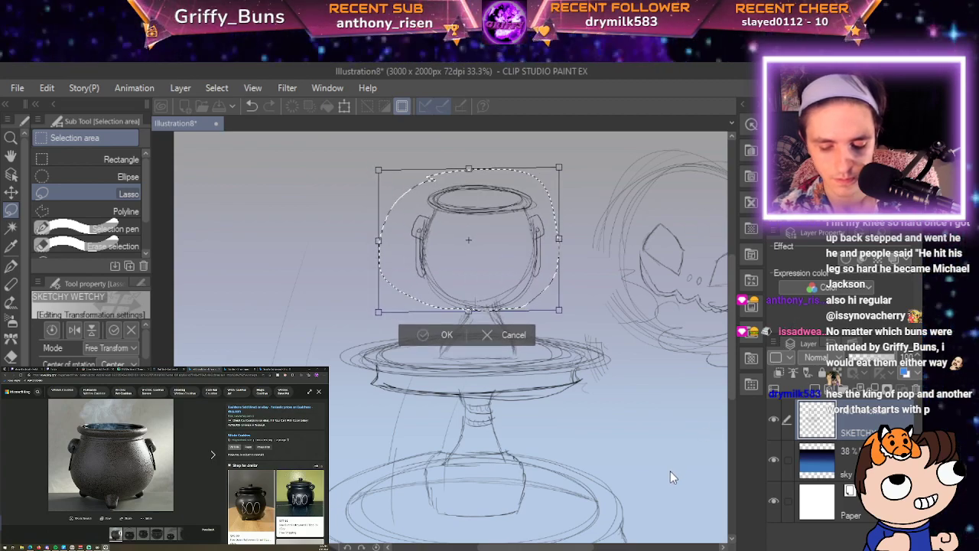
pyautogui.press('Return')
pyautogui.hotkey('ctrl', 'd')
pyautogui.hotkey('ctrl', '-')
pyautogui.hotkey('ctrl', '-')
pyautogui.hotkey('ctrl', '-')
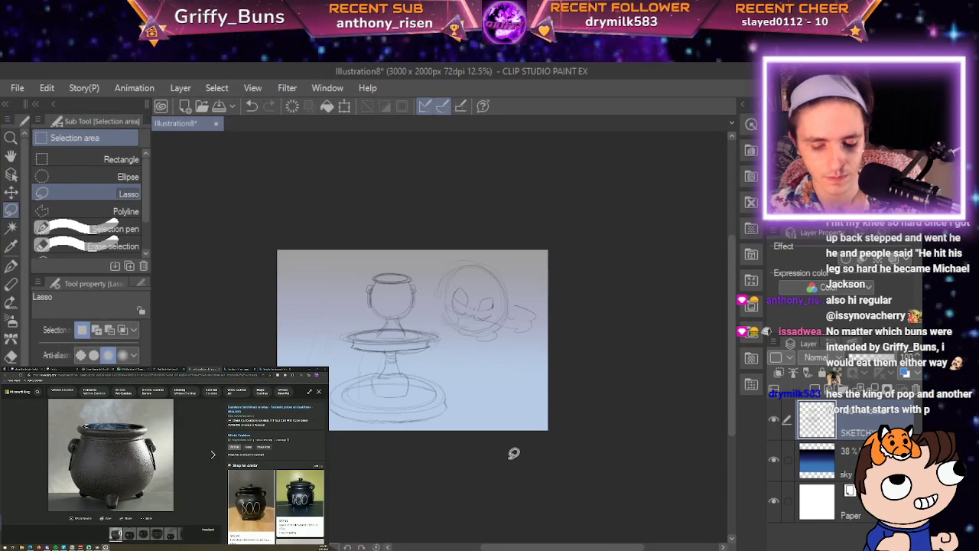
# Lasso the sketched cauldron bowl, nudge it slightly to re-center it above its support, apply the transform and deselect.
pyautogui.press('space')
pyautogui.moveTo(739, 542); pyautogui.dragTo(740, 498)
pyautogui.press('m')
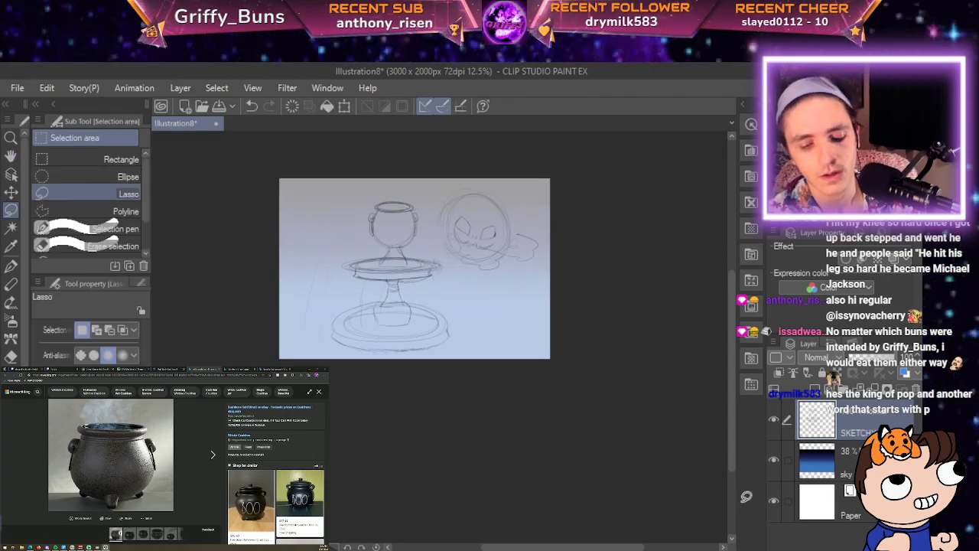
pyautogui.moveTo(374, 200)
pyautogui.mouseDown()
pyautogui.moveTo(388, 247)
pyautogui.moveTo(378, 199)
pyautogui.mouseUp()
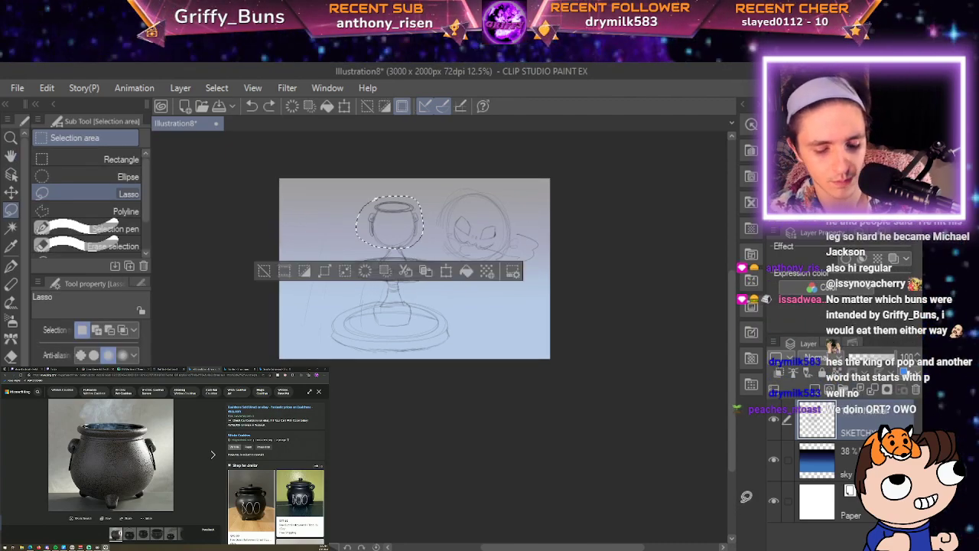
pyautogui.hotkey('ctrl', '+')
pyautogui.hotkey('ctrl', '+')
pyautogui.press('space')
pyautogui.moveTo(570, 270)
pyautogui.mouseDown()
pyautogui.moveTo(666, 484)
pyautogui.moveTo(670, 456)
pyautogui.mouseUp()
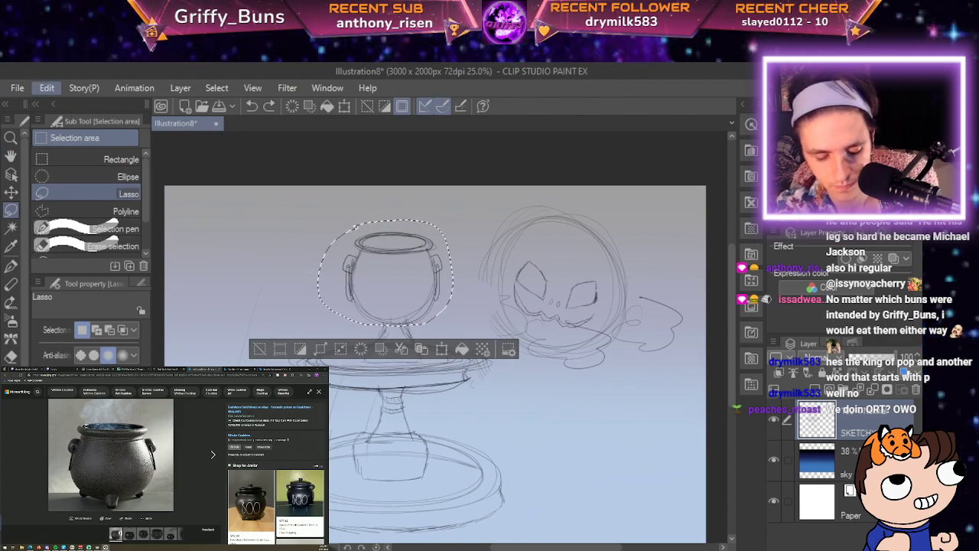
pyautogui.hotkey('ctrl', 't')
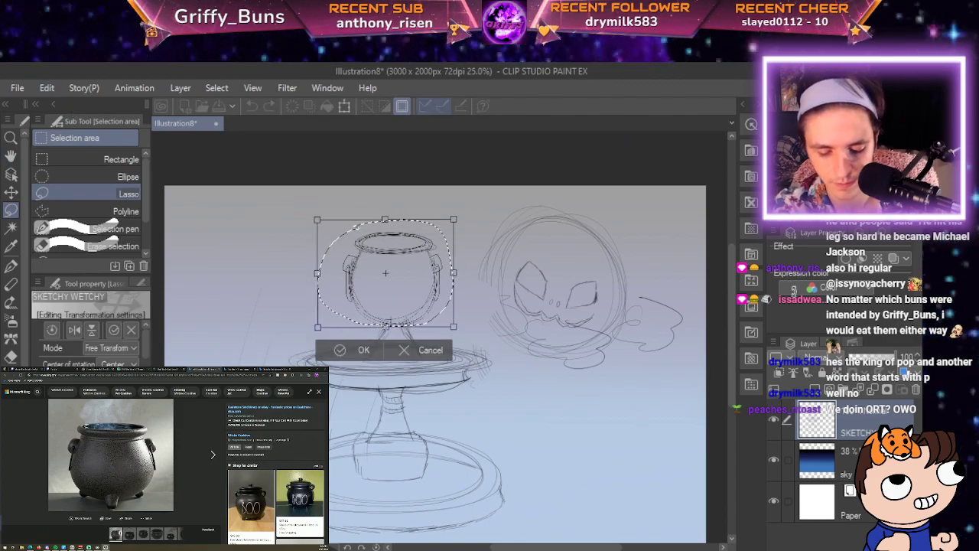
pyautogui.moveTo(795, 291); pyautogui.dragTo(792, 288)
pyautogui.moveTo(615, 399); pyautogui.dragTo(618, 403)
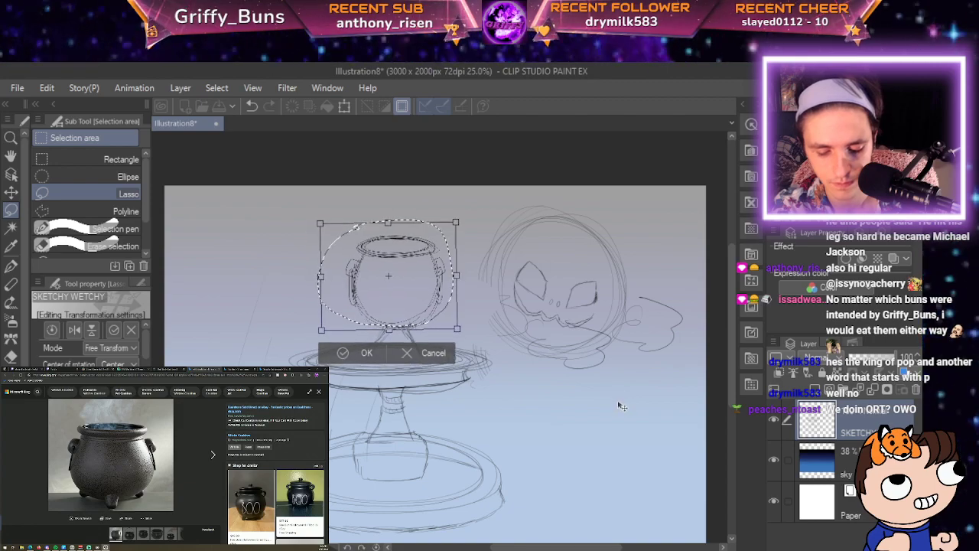
pyautogui.press('Return')
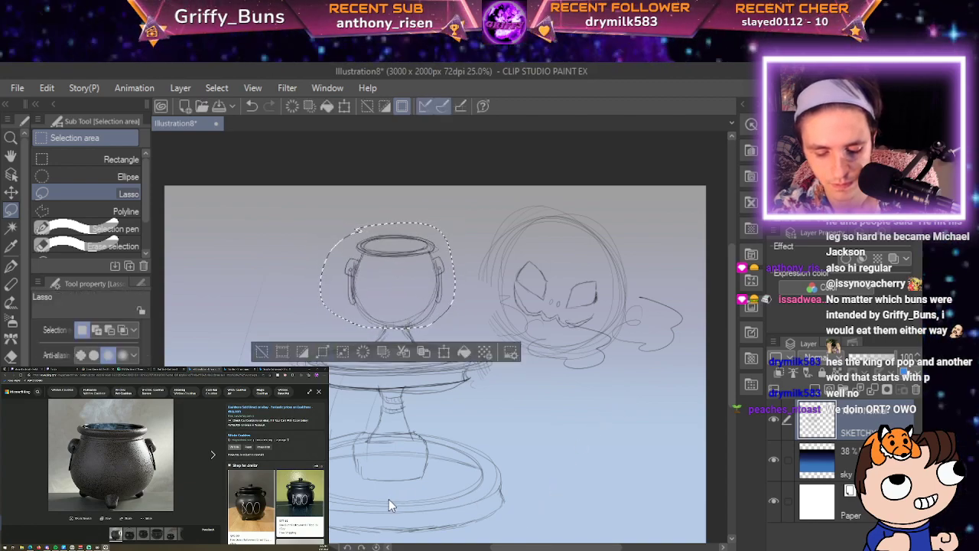
pyautogui.hotkey('ctrl', 'd')
pyautogui.hotkey('ctrl', '-')
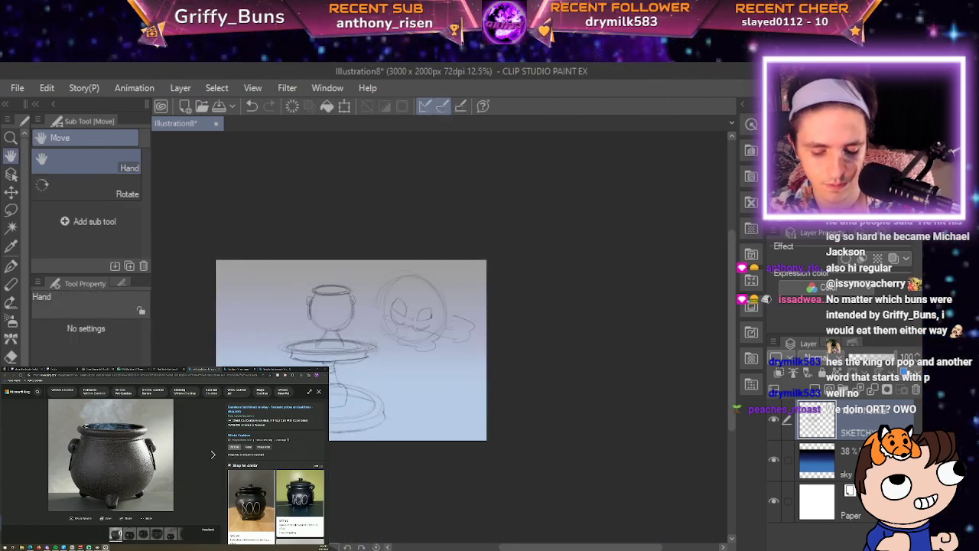
pyautogui.moveTo(404, 466); pyautogui.dragTo(448, 376)
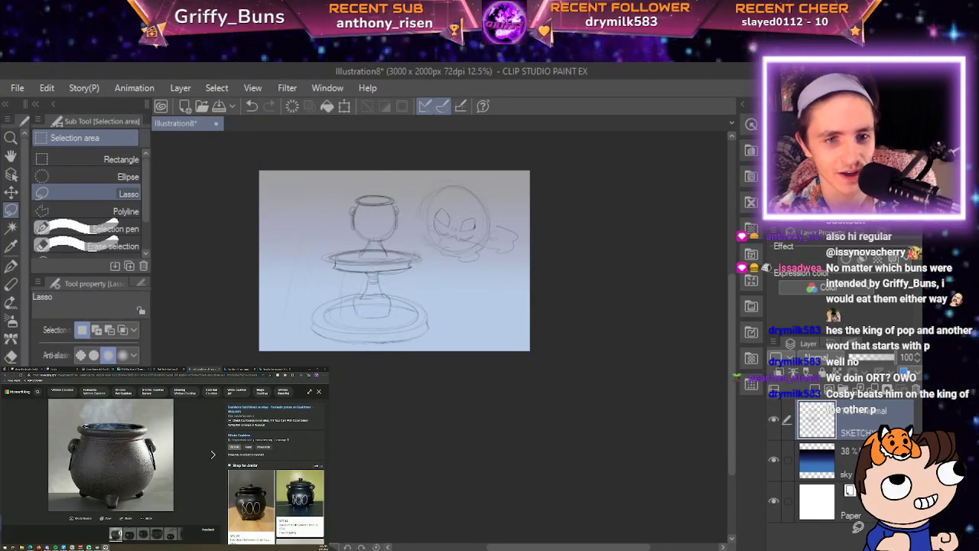
# Sketch three small stubby feet along the cauldron's underside with the G-pen at brush size 4.0.
pyautogui.scroll(4, 529, 350)
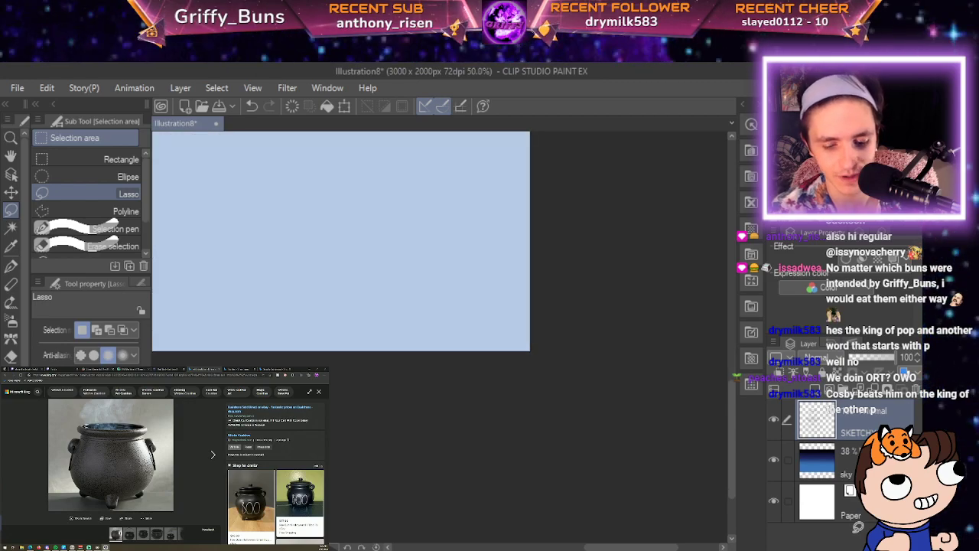
pyautogui.press('space')
pyautogui.moveTo(420, 208)
pyautogui.mouseDown()
pyautogui.moveTo(660, 430)
pyautogui.moveTo(661, 400)
pyautogui.mouseUp()
pyautogui.moveTo(528, 276); pyautogui.dragTo(664, 393)
pyautogui.moveTo(420, 296); pyautogui.dragTo(579, 360)
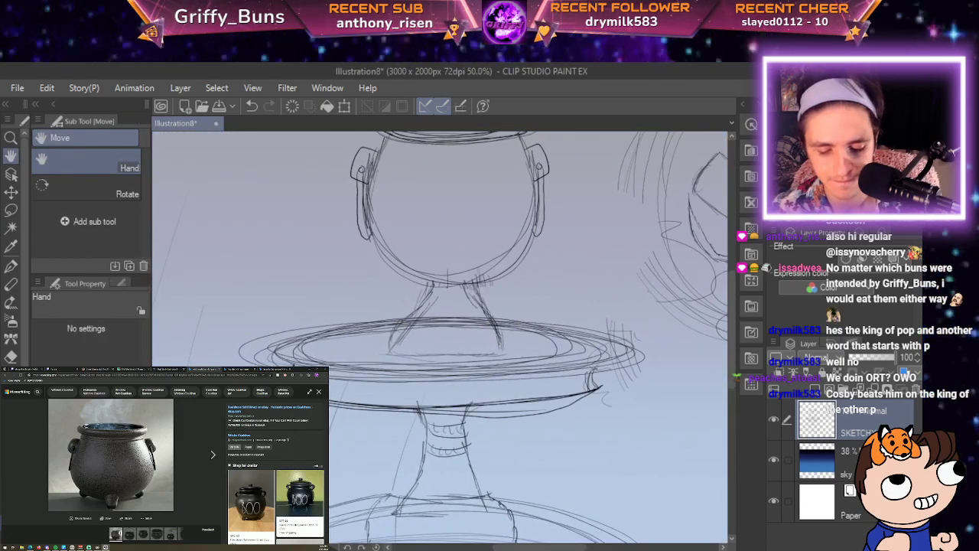
pyautogui.scroll(1, 579, 359)
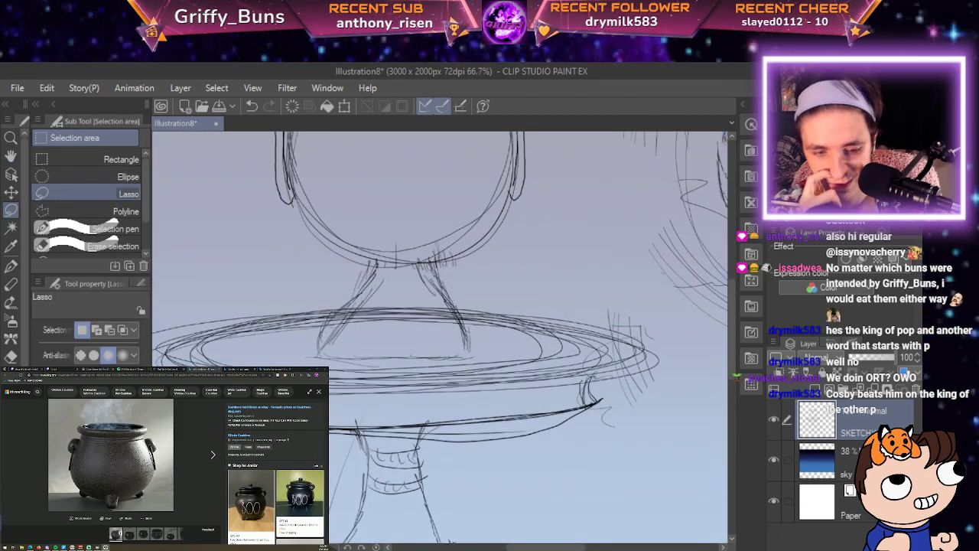
pyautogui.press('p')
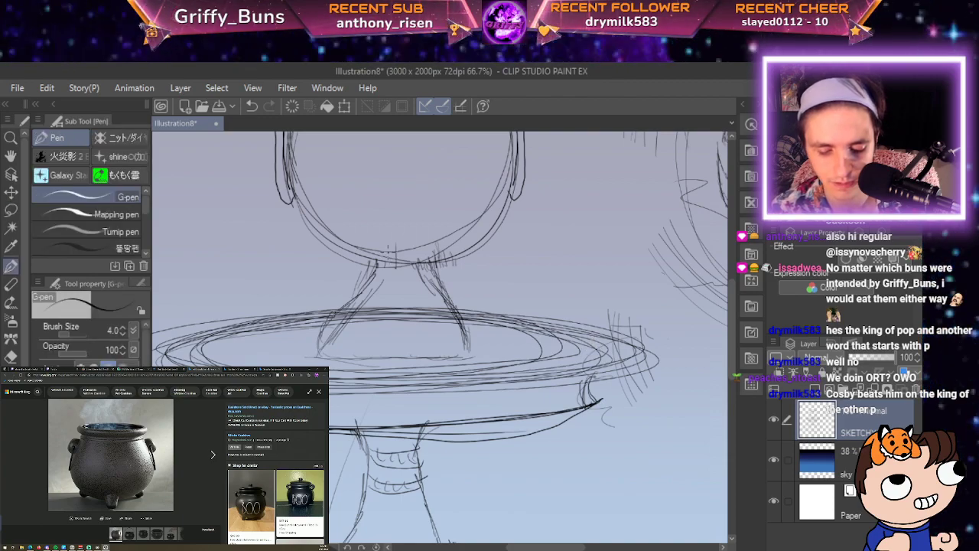
pyautogui.moveTo(384, 261)
pyautogui.mouseDown()
pyautogui.moveTo(390, 276)
pyautogui.moveTo(411, 278)
pyautogui.moveTo(419, 255)
pyautogui.moveTo(410, 245)
pyautogui.moveTo(379, 251)
pyautogui.moveTo(419, 248)
pyautogui.moveTo(382, 261)
pyautogui.moveTo(394, 276)
pyautogui.moveTo(417, 252)
pyautogui.mouseUp()
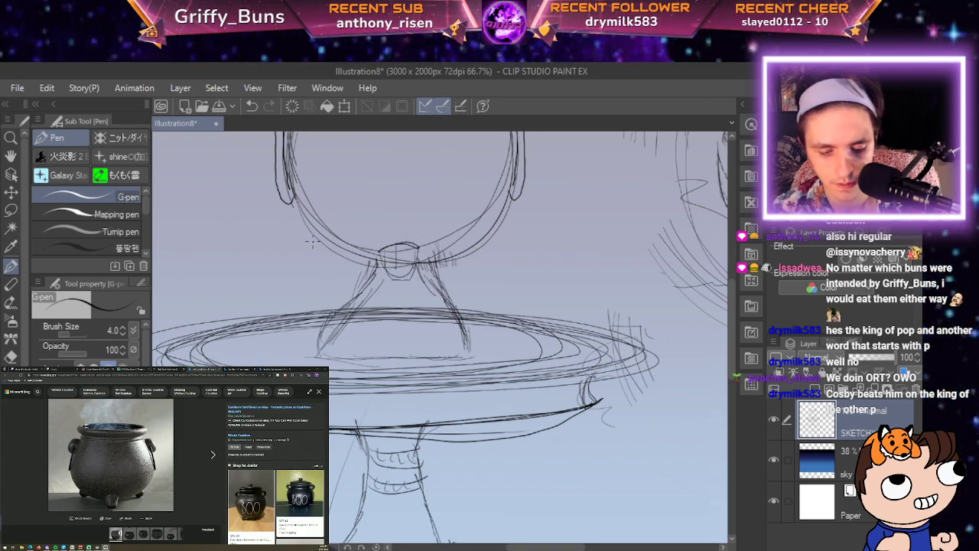
pyautogui.moveTo(315, 237)
pyautogui.mouseDown()
pyautogui.moveTo(314, 248)
pyautogui.moveTo(333, 253)
pyautogui.moveTo(311, 250)
pyautogui.moveTo(314, 231)
pyautogui.mouseUp()
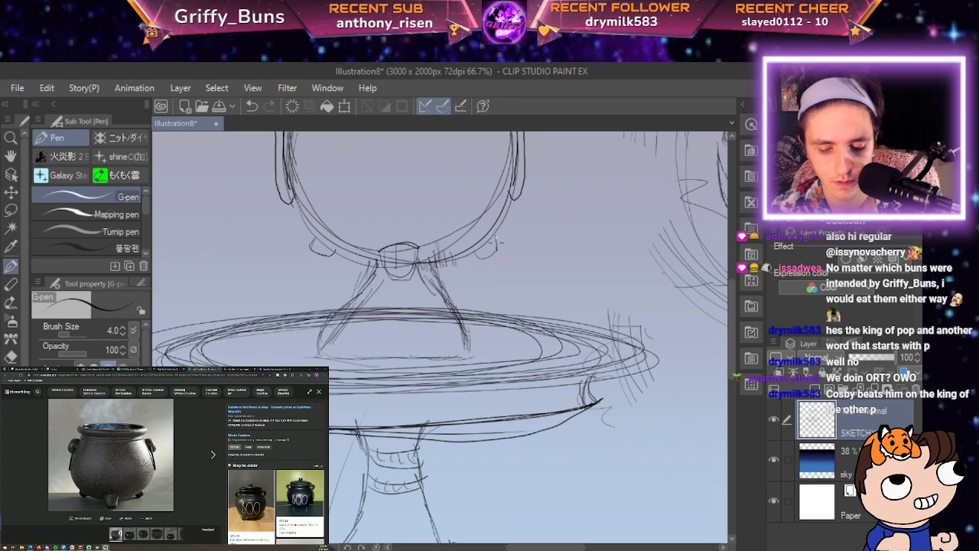
# Sketch wavy, flame-like wisps of steam with curled ends rising from the cauldron's rim.
pyautogui.scroll(-1, 486, 234)
pyautogui.scroll(-2, 489, 233)
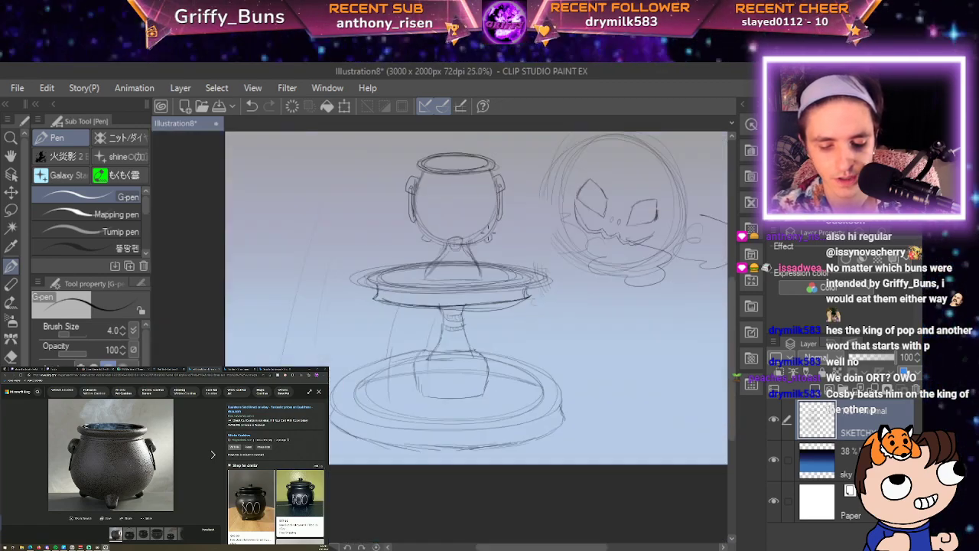
pyautogui.scroll(2, 488, 232)
pyautogui.press('space')
pyautogui.moveTo(701, 273); pyautogui.dragTo(836, 502)
pyautogui.press('p')
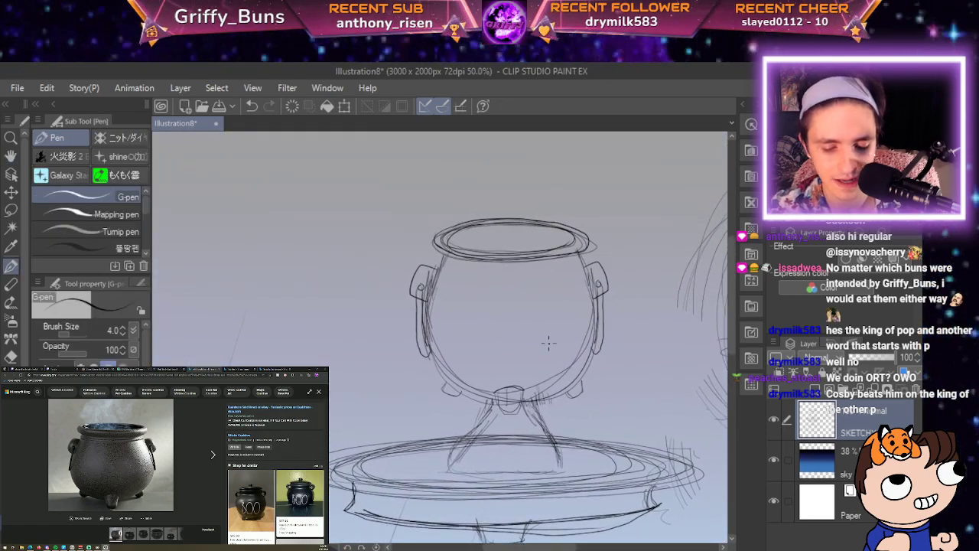
pyautogui.scroll(1, 547, 342)
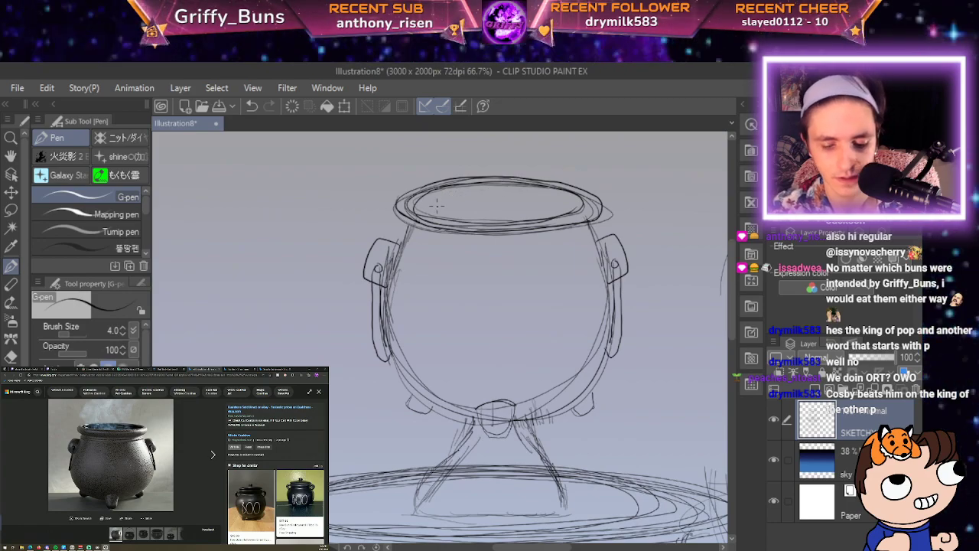
pyautogui.moveTo(436, 204); pyautogui.dragTo(372, 331)
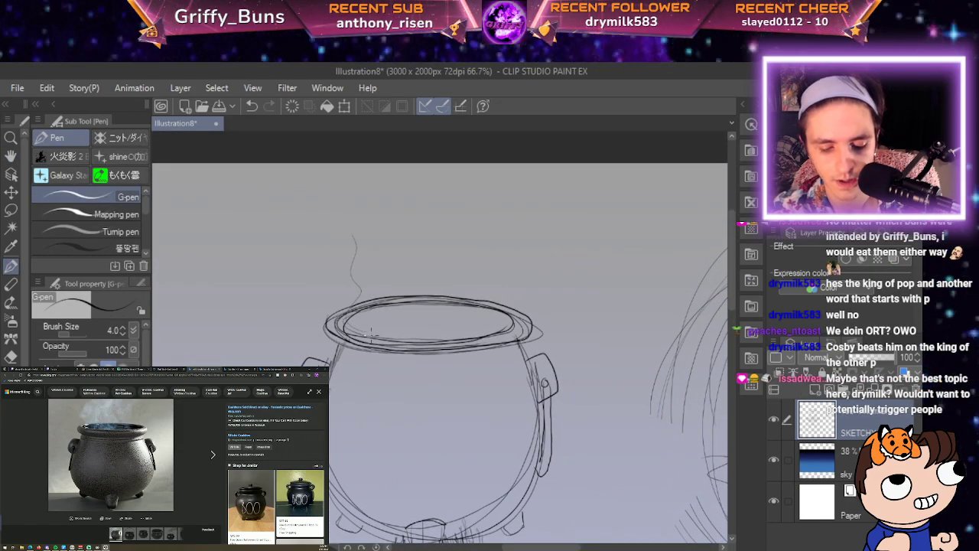
pyautogui.moveTo(347, 222)
pyautogui.mouseDown()
pyautogui.moveTo(366, 264)
pyautogui.moveTo(387, 161)
pyautogui.moveTo(386, 253)
pyautogui.moveTo(397, 294)
pyautogui.moveTo(462, 208)
pyautogui.moveTo(461, 268)
pyautogui.moveTo(499, 186)
pyautogui.moveTo(481, 299)
pyautogui.mouseUp()
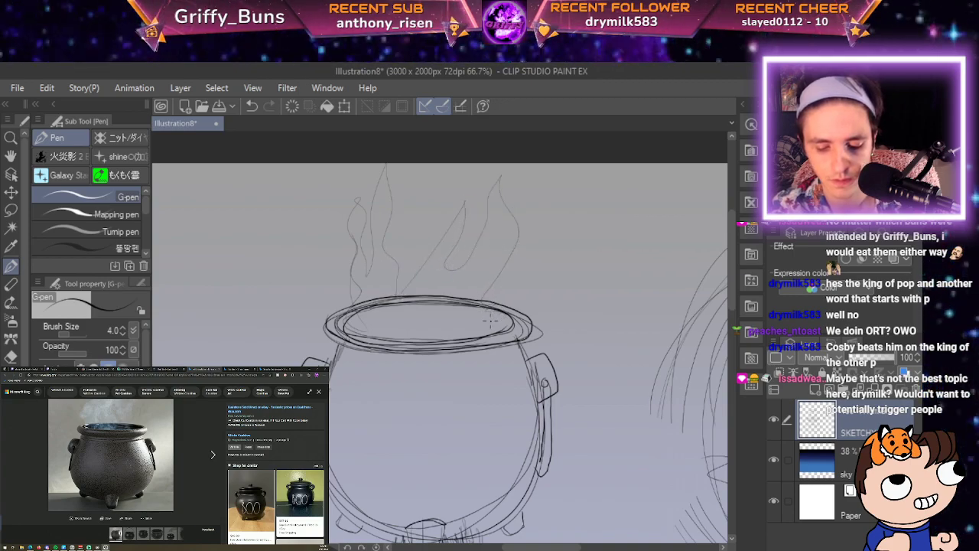
pyautogui.moveTo(517, 272); pyautogui.dragTo(551, 191)
pyautogui.moveTo(437, 210)
pyautogui.mouseDown()
pyautogui.moveTo(419, 219)
pyautogui.moveTo(430, 243)
pyautogui.moveTo(482, 260)
pyautogui.mouseUp()
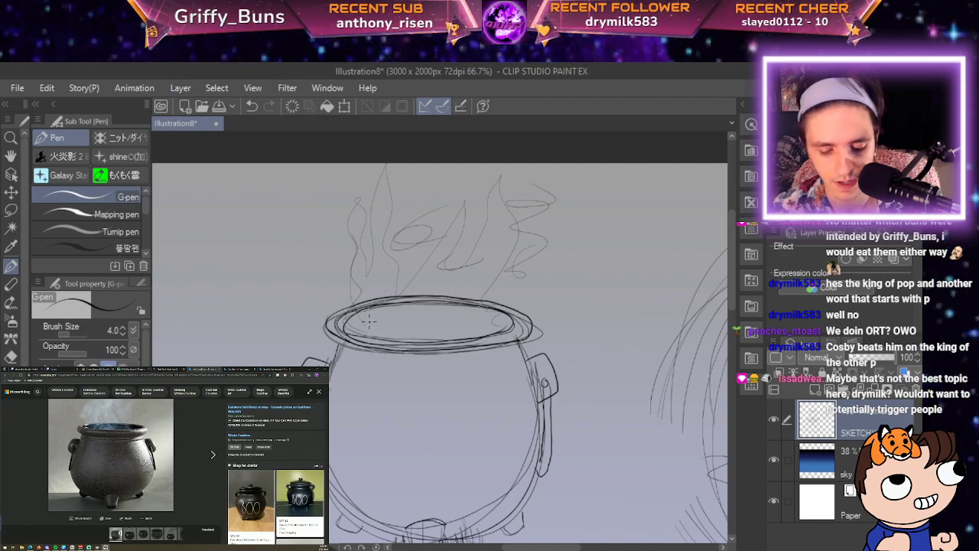
# Draw several small oval bubbles on the liquid surface inside the cauldron's opening.
pyautogui.moveTo(359, 319)
pyautogui.mouseDown()
pyautogui.moveTo(382, 331)
pyautogui.moveTo(403, 317)
pyautogui.mouseUp()
pyautogui.moveTo(408, 321); pyautogui.dragTo(426, 327)
pyautogui.moveTo(437, 316); pyautogui.dragTo(471, 322)
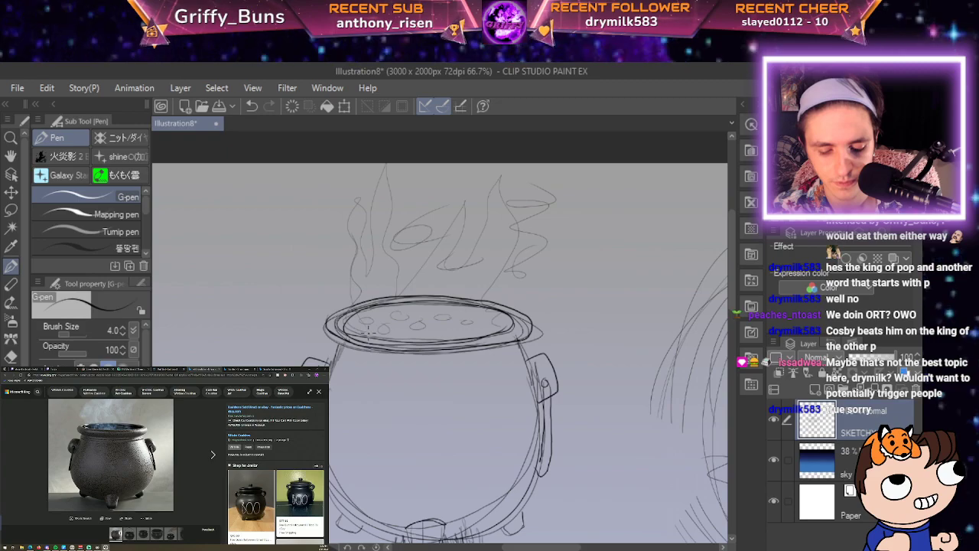
# Sketch thin overflow streams running from the rim down both sides of the cauldron's front.
pyautogui.moveTo(362, 343)
pyautogui.mouseDown()
pyautogui.moveTo(351, 460)
pyautogui.moveTo(337, 491)
pyautogui.mouseUp()
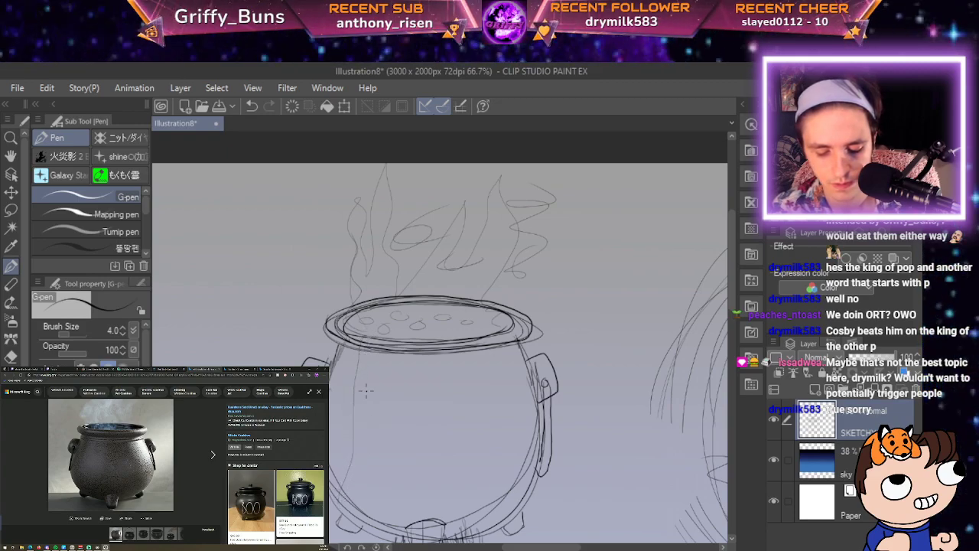
pyautogui.moveTo(375, 337); pyautogui.dragTo(385, 335)
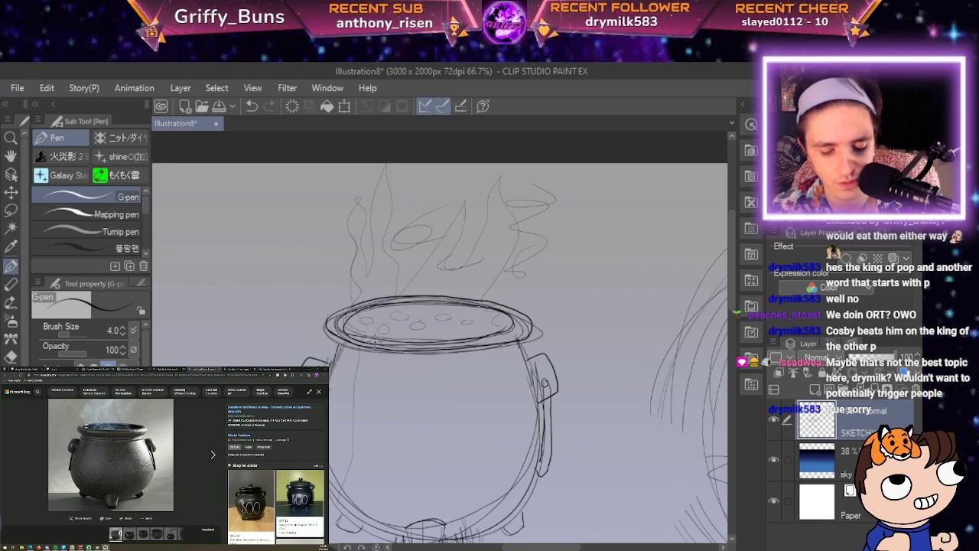
pyautogui.moveTo(370, 372); pyautogui.dragTo(364, 493)
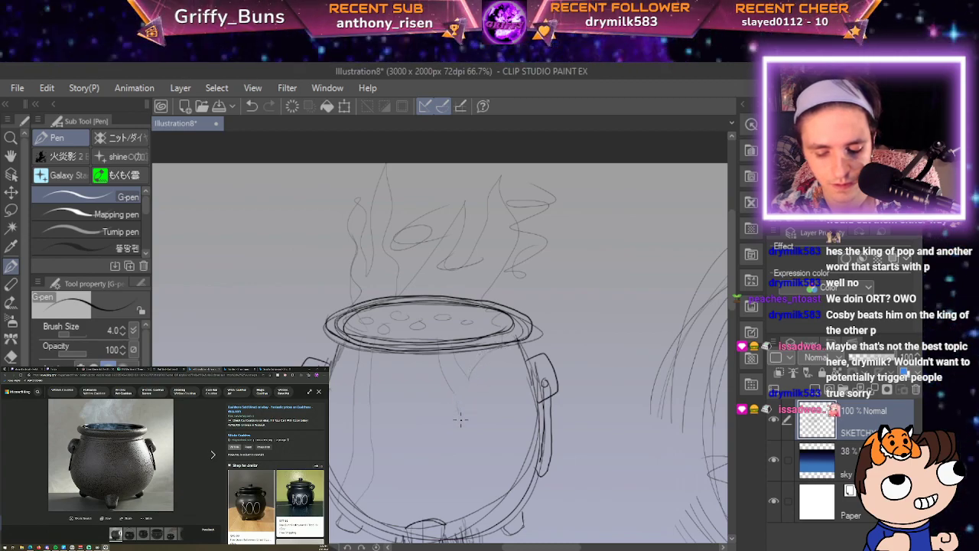
pyautogui.moveTo(466, 450); pyautogui.dragTo(453, 517)
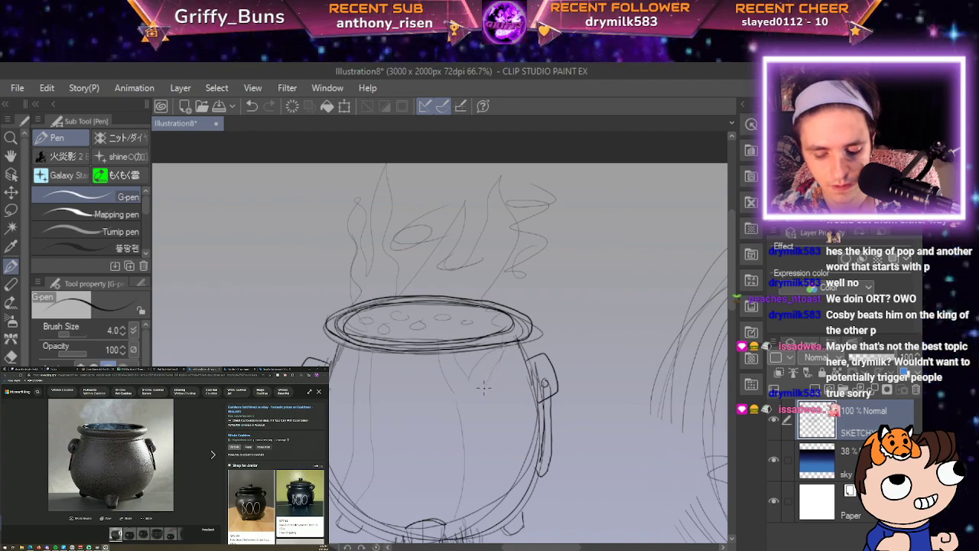
pyautogui.moveTo(477, 439); pyautogui.dragTo(478, 510)
pyautogui.scroll(-3, 478, 506)
pyautogui.scroll(1, 477, 505)
pyautogui.press('space')
pyautogui.moveTo(542, 449); pyautogui.dragTo(517, 296)
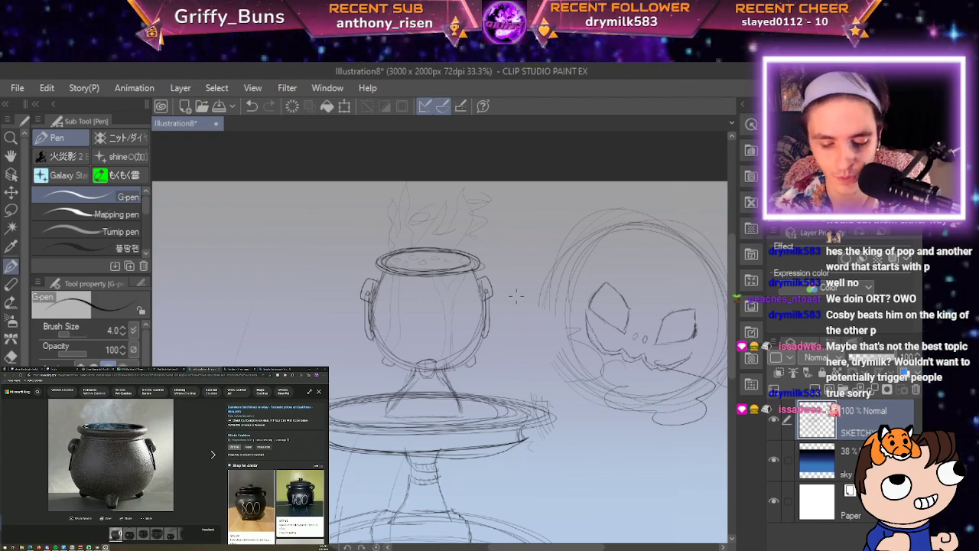
# Add another overflow line along the cauldron's left side and extend the streams below its base toward the upper basin.
pyautogui.scroll(2, 516, 296)
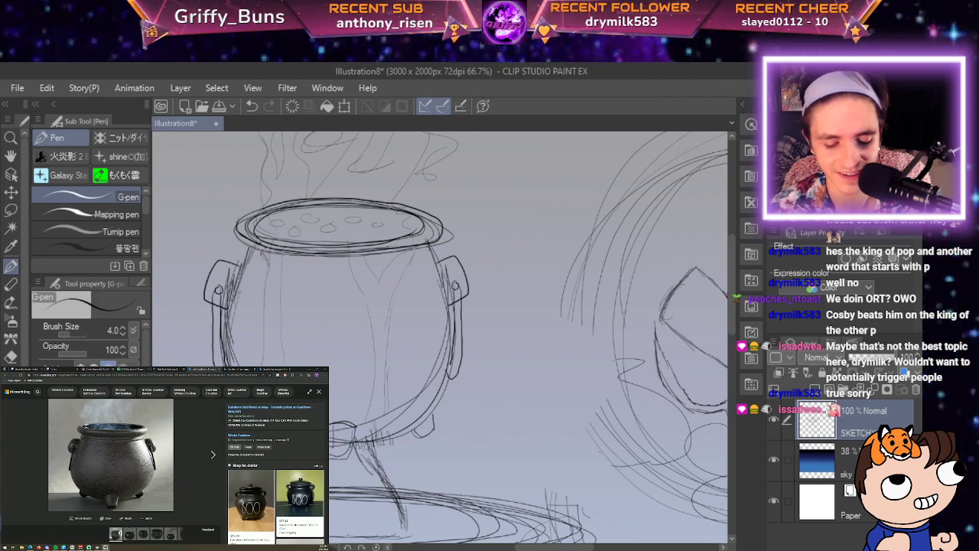
pyautogui.moveTo(271, 257); pyautogui.dragTo(265, 315)
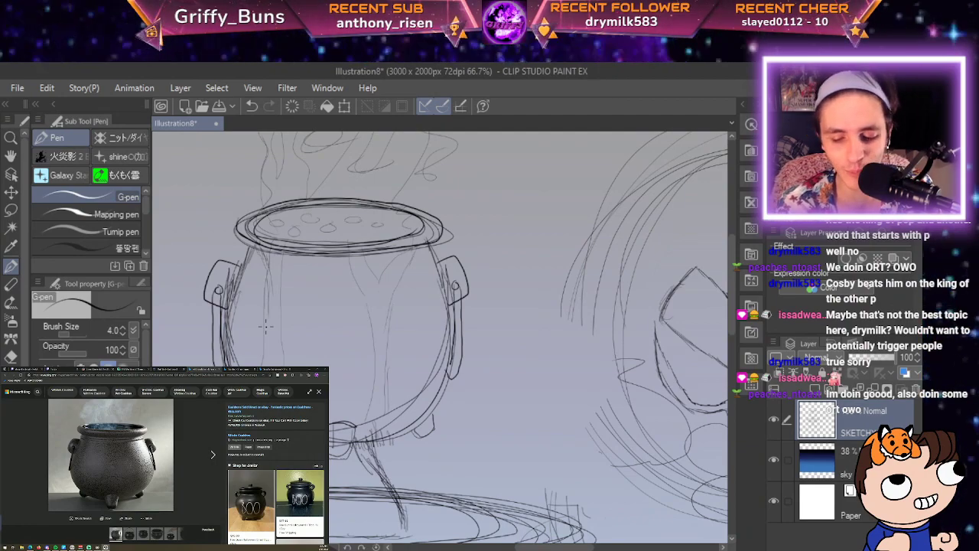
pyautogui.moveTo(266, 326); pyautogui.dragTo(316, 226)
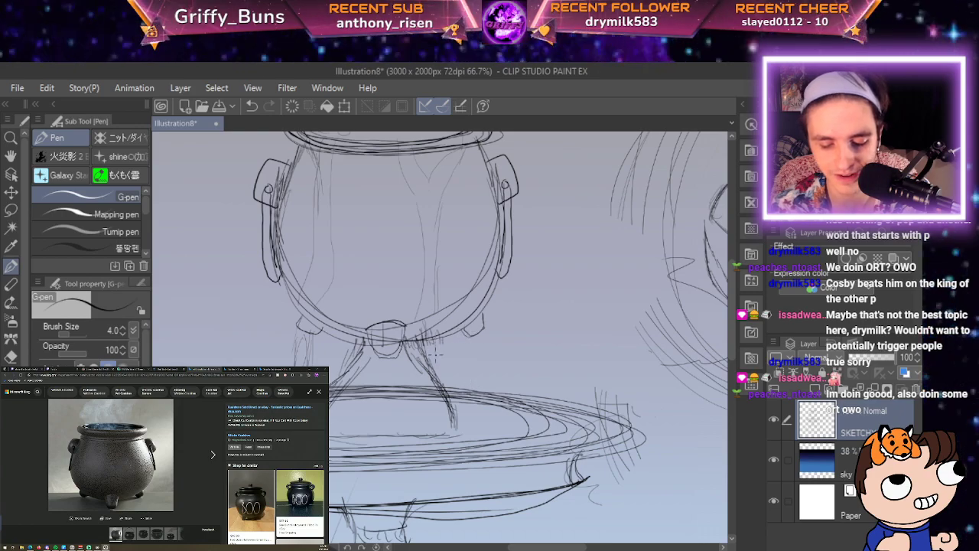
pyautogui.moveTo(416, 377)
pyautogui.mouseDown()
pyautogui.moveTo(419, 406)
pyautogui.moveTo(425, 384)
pyautogui.moveTo(459, 416)
pyautogui.mouseUp()
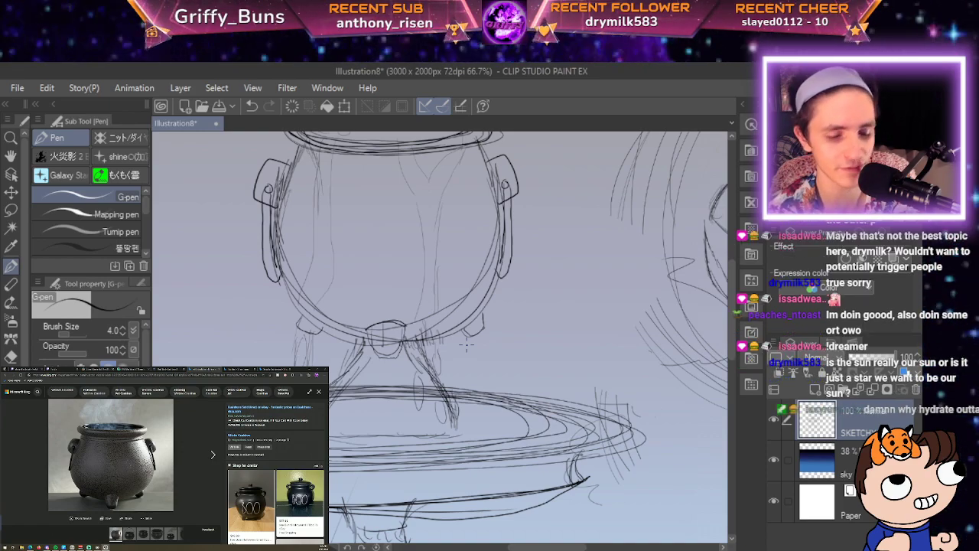
pyautogui.moveTo(670, 341)
pyautogui.mouseDown()
pyautogui.moveTo(645, 256)
pyautogui.moveTo(663, 157)
pyautogui.moveTo(674, 357)
pyautogui.mouseUp()
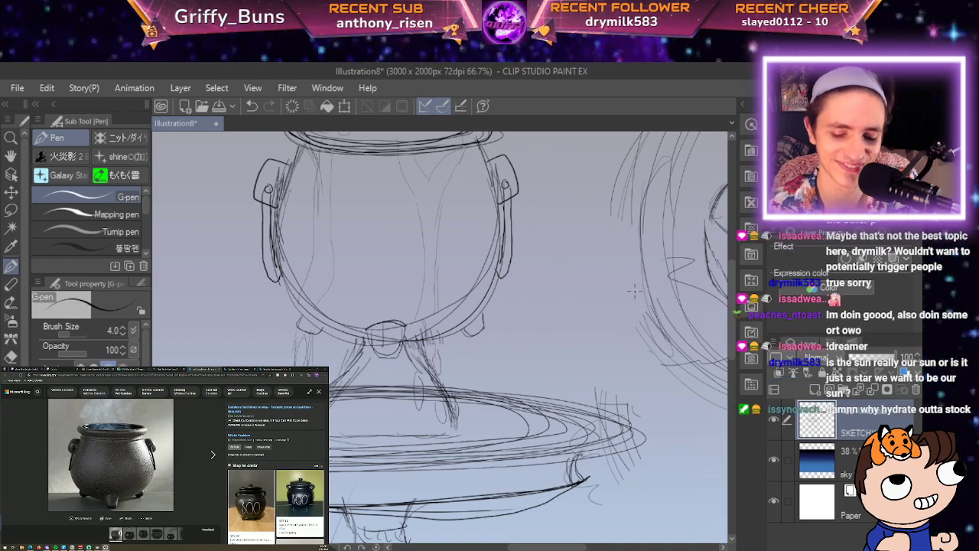
pyautogui.moveTo(644, 314); pyautogui.dragTo(657, 153)
pyautogui.moveTo(660, 145)
pyautogui.mouseDown()
pyautogui.moveTo(640, 184)
pyautogui.moveTo(676, 347)
pyautogui.mouseUp()
pyautogui.scroll(-3, 712, 135)
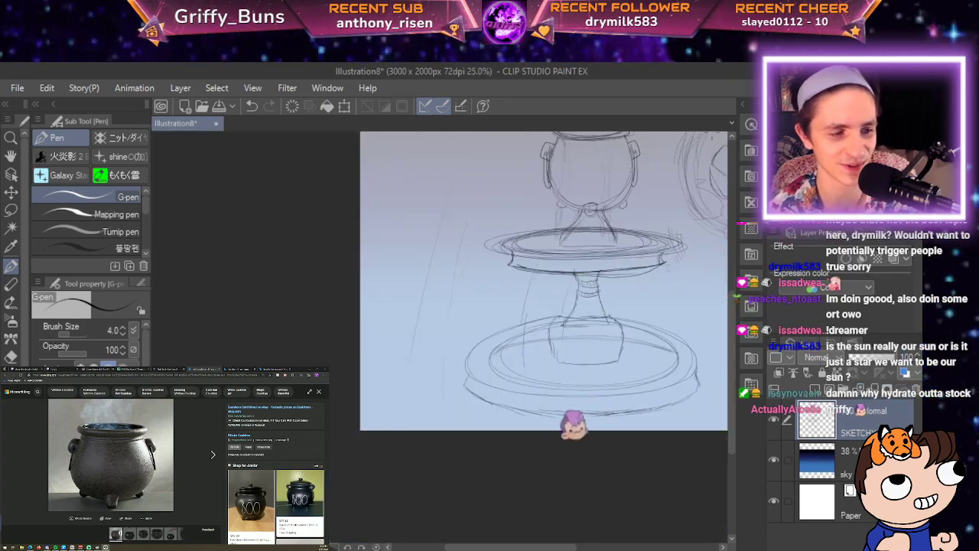
pyautogui.scroll(2, 713, 135)
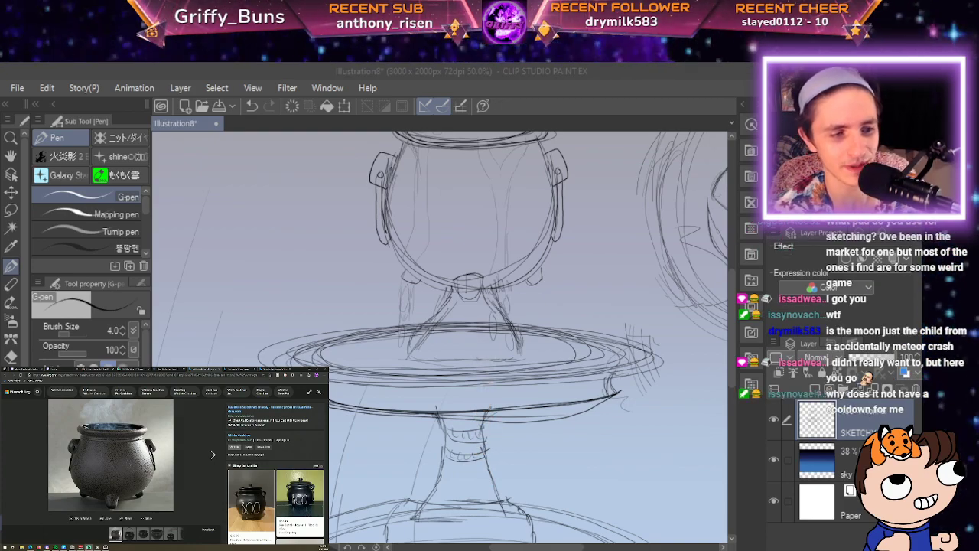
pyautogui.moveTo(667, 330)
pyautogui.mouseDown()
pyautogui.moveTo(634, 312)
pyautogui.moveTo(419, 284)
pyautogui.mouseUp()
pyautogui.hotkey('ctrl', 'z')
pyautogui.scroll(-2, 443, 265)
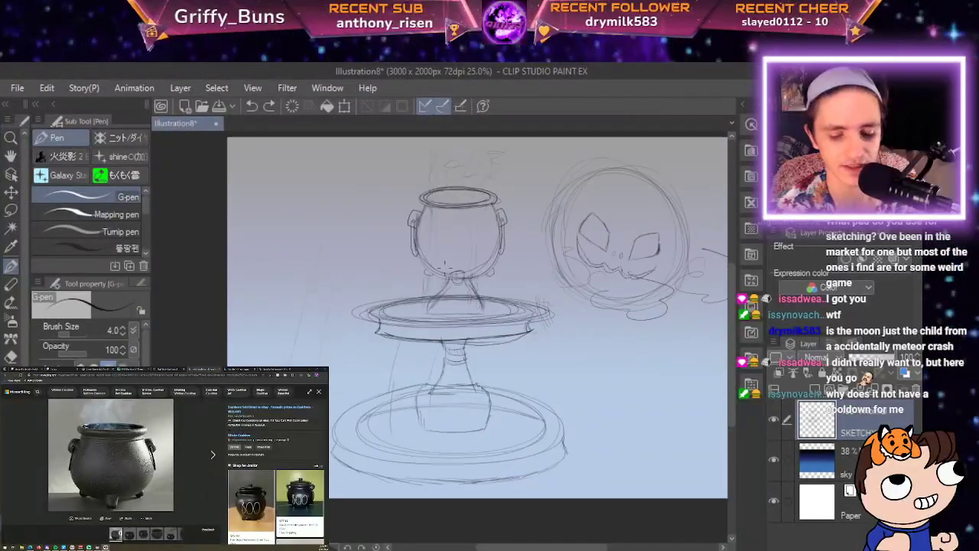
pyautogui.scroll(1, 444, 264)
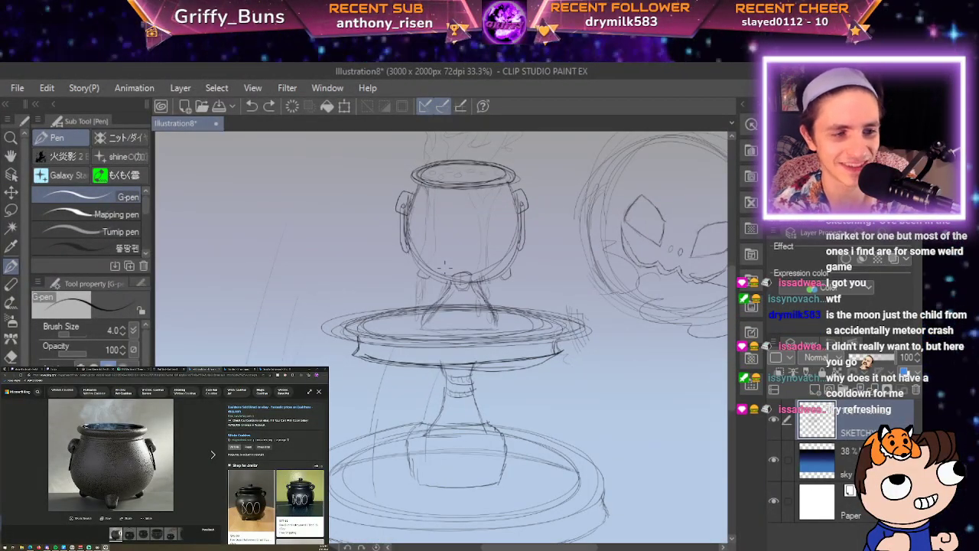
# Sketch large looping swirls of steam over the wisps above the cauldron's rim.
pyautogui.moveTo(444, 263); pyautogui.dragTo(434, 352)
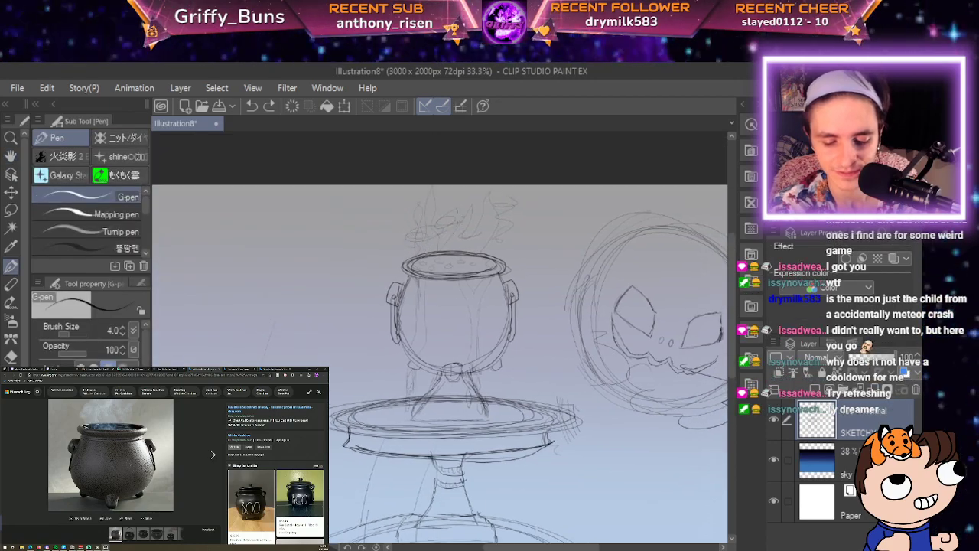
pyautogui.moveTo(424, 205)
pyautogui.mouseDown()
pyautogui.moveTo(469, 243)
pyautogui.moveTo(507, 244)
pyautogui.mouseUp()
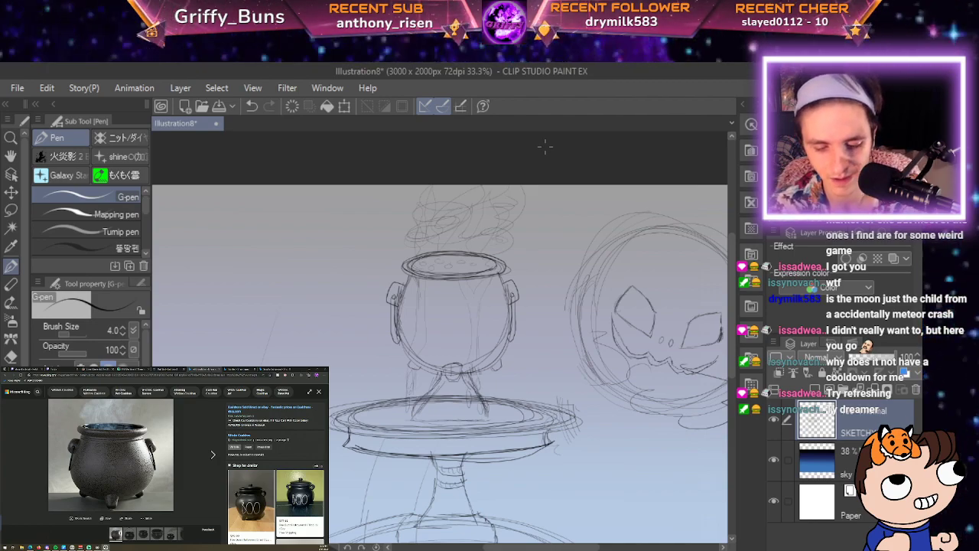
# Lasso the cauldron's rim and liquid surface and squash them vertically into a flatter ellipse with Free Transform.
pyautogui.scroll(3, 545, 146)
pyautogui.press('space')
pyautogui.moveTo(689, 498); pyautogui.dragTo(836, 325)
pyautogui.press('p')
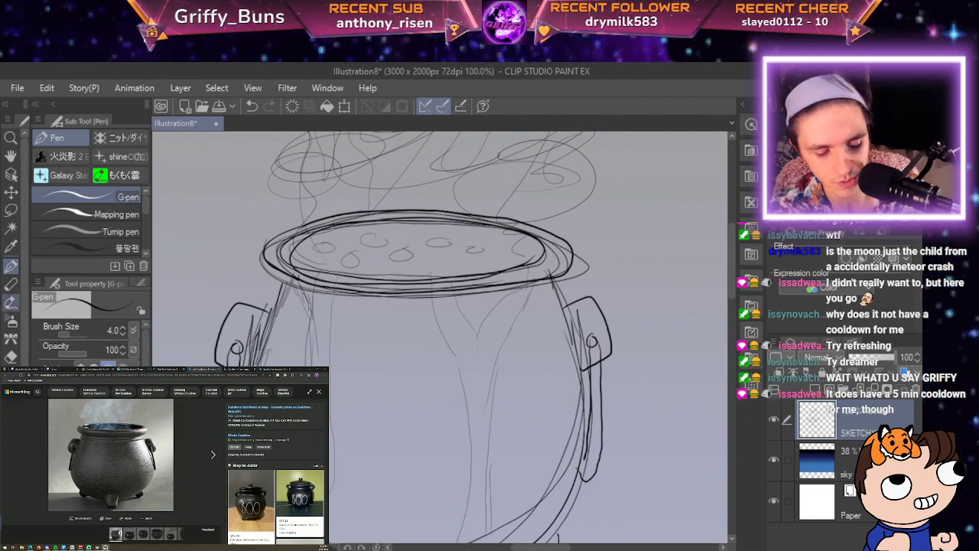
pyautogui.press('m')
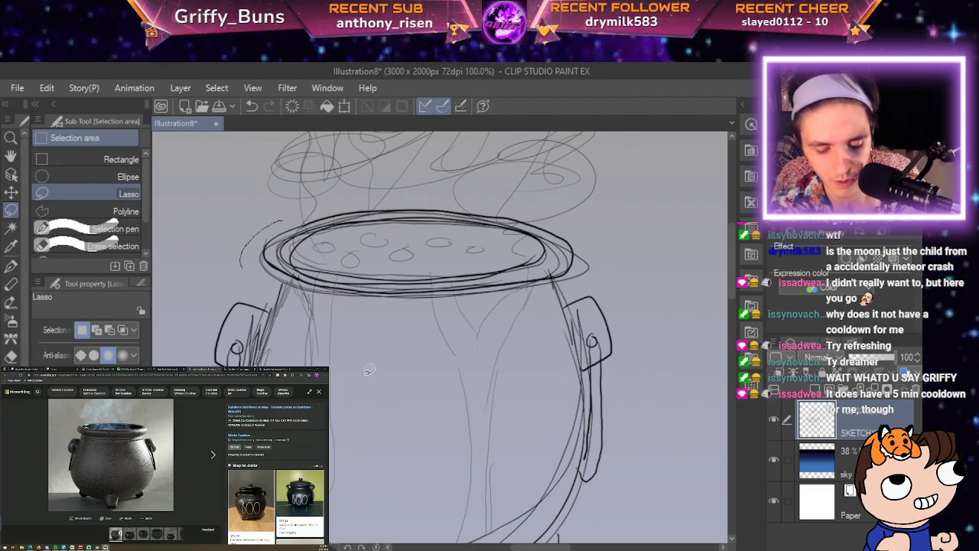
pyautogui.moveTo(269, 305)
pyautogui.mouseDown()
pyautogui.moveTo(510, 313)
pyautogui.moveTo(573, 304)
pyautogui.moveTo(600, 285)
pyautogui.moveTo(614, 266)
pyautogui.moveTo(608, 244)
pyautogui.moveTo(517, 208)
pyautogui.moveTo(378, 201)
pyautogui.mouseUp()
pyautogui.moveTo(279, 222); pyautogui.dragTo(289, 212)
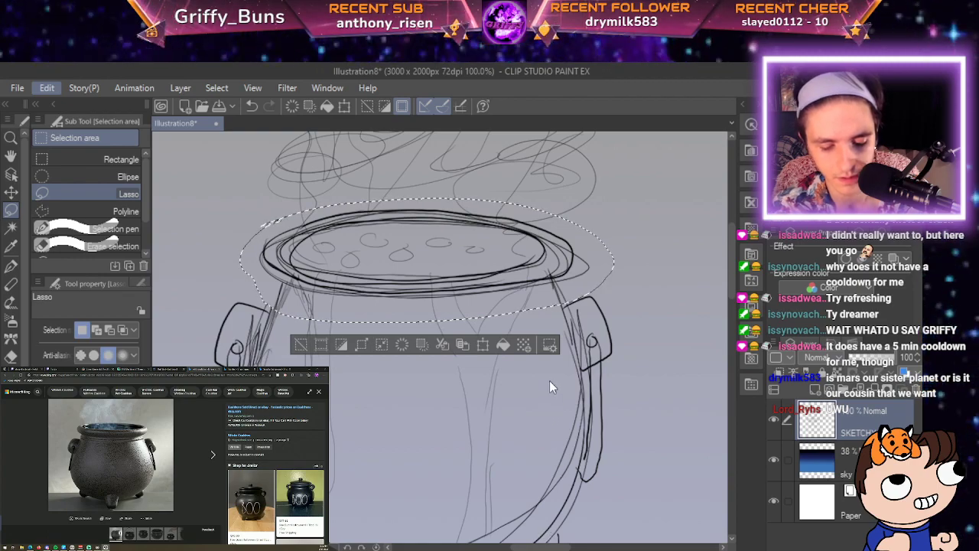
pyautogui.hotkey('ctrl', 't')
pyautogui.moveTo(427, 198); pyautogui.dragTo(428, 175)
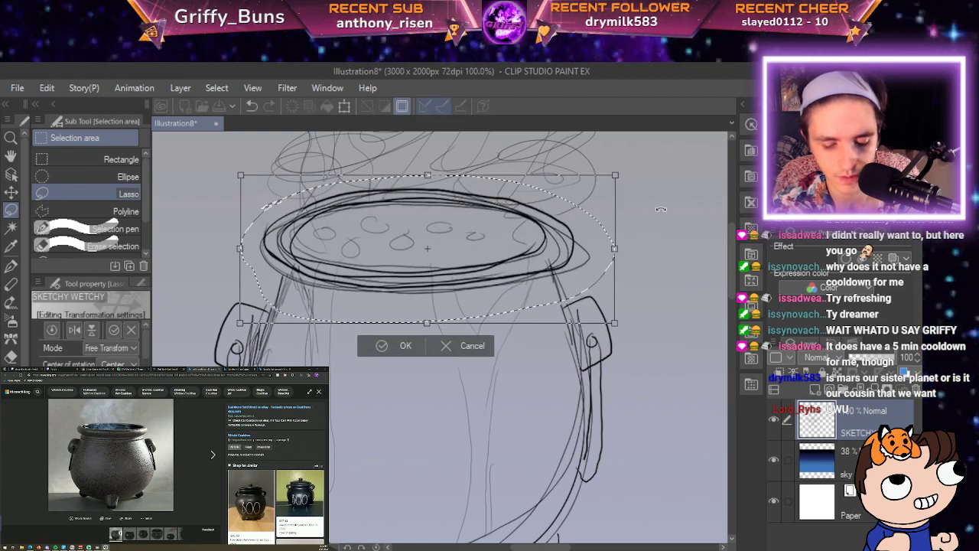
pyautogui.moveTo(650, 227); pyautogui.dragTo(672, 284)
pyautogui.moveTo(642, 456); pyautogui.dragTo(641, 423)
pyautogui.moveTo(641, 419); pyautogui.dragTo(644, 461)
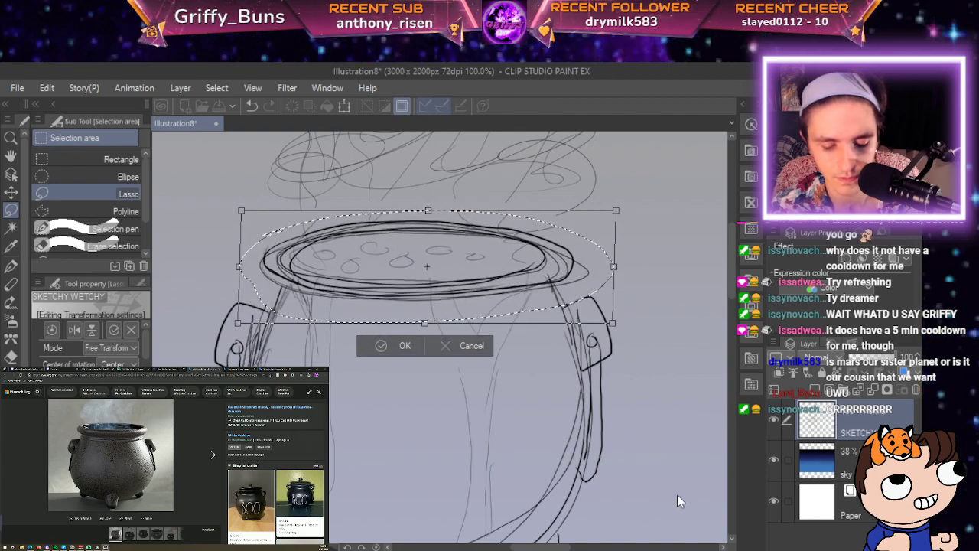
pyautogui.moveTo(642, 457); pyautogui.dragTo(641, 447)
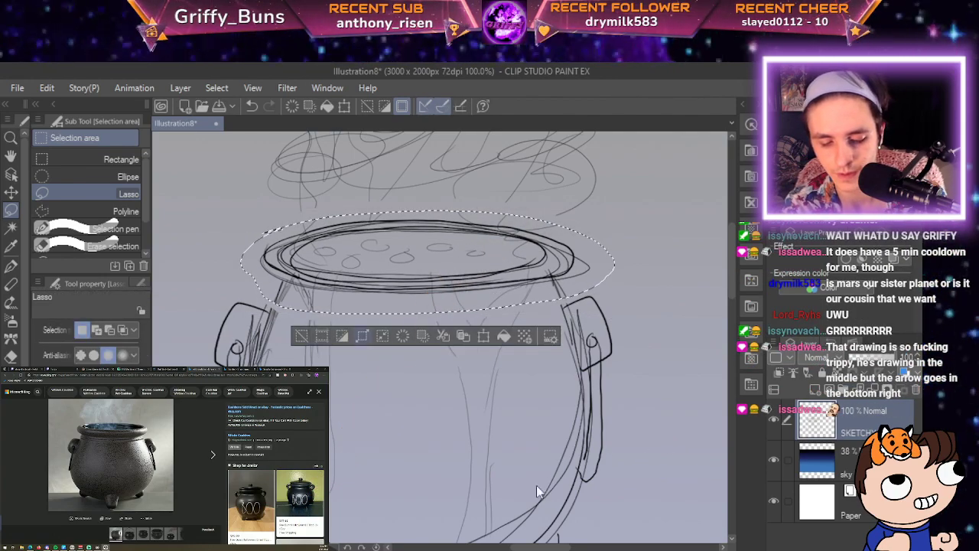
pyautogui.press('Return')
# Reconnect the cauldron's side lines below the flattened rim and add a few small oval bubbles to the liquid with the G-pen.
pyautogui.press('p')
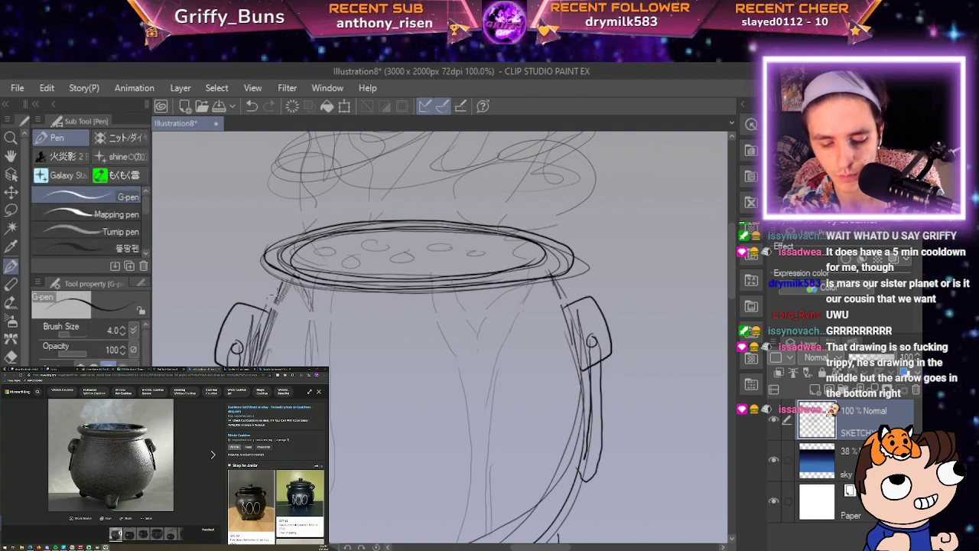
pyautogui.moveTo(556, 292); pyautogui.dragTo(563, 307)
pyautogui.moveTo(564, 306)
pyautogui.mouseDown()
pyautogui.moveTo(573, 330)
pyautogui.moveTo(566, 311)
pyautogui.mouseUp()
pyautogui.moveTo(559, 296); pyautogui.dragTo(571, 328)
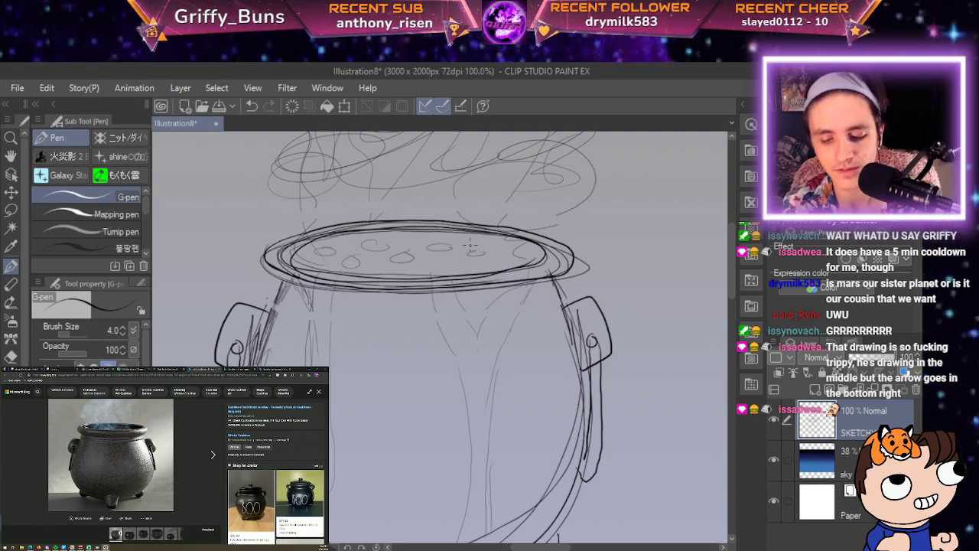
pyautogui.moveTo(502, 252)
pyautogui.mouseDown()
pyautogui.moveTo(474, 232)
pyautogui.moveTo(446, 256)
pyautogui.mouseUp()
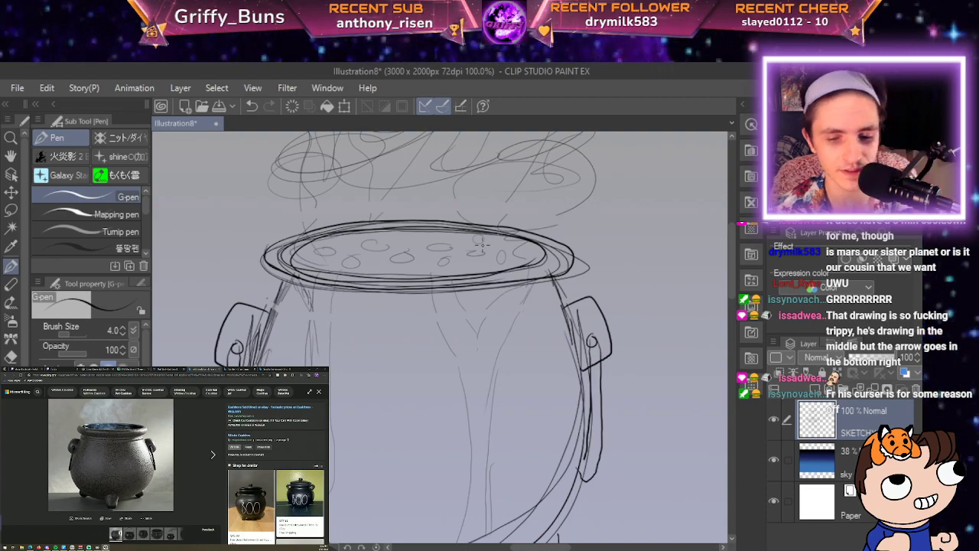
pyautogui.press('space')
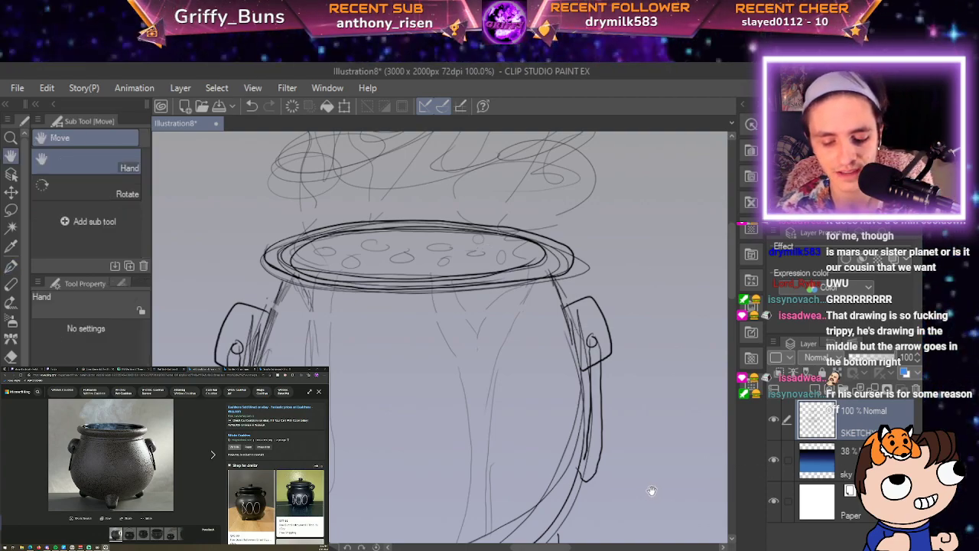
pyautogui.moveTo(628, 463); pyautogui.dragTo(635, 550)
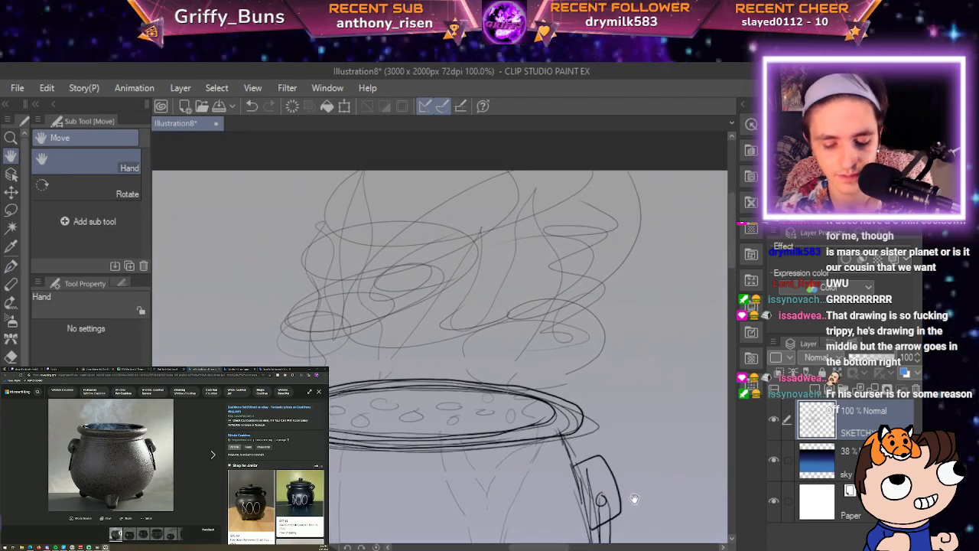
pyautogui.moveTo(634, 498); pyautogui.dragTo(633, 544)
pyautogui.press('space')
pyautogui.moveTo(426, 302); pyautogui.dragTo(426, 256)
pyautogui.press('space')
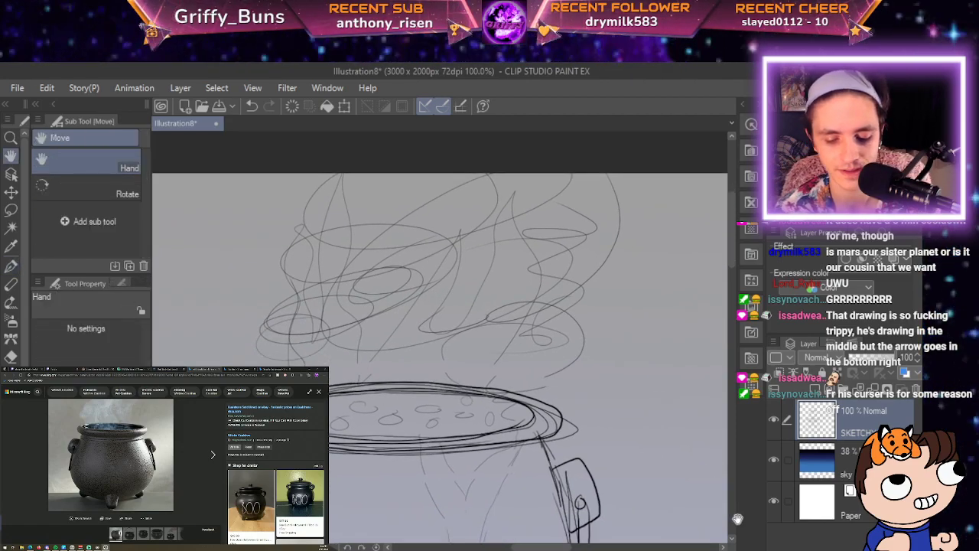
pyautogui.moveTo(673, 520); pyautogui.dragTo(647, 377)
pyautogui.moveTo(655, 490); pyautogui.dragTo(640, 426)
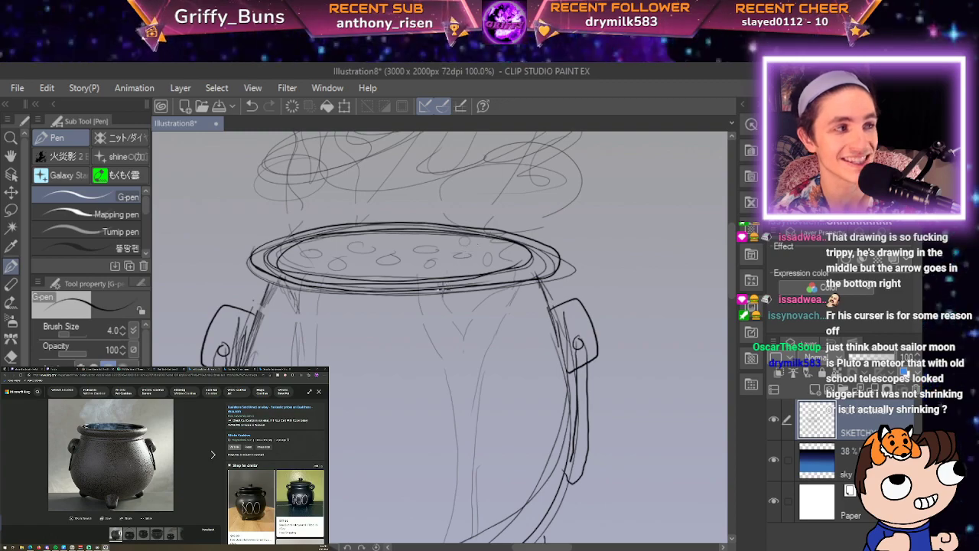
pyautogui.moveTo(400, 357)
pyautogui.mouseDown()
pyautogui.moveTo(432, 332)
pyautogui.moveTo(389, 371)
pyautogui.mouseUp()
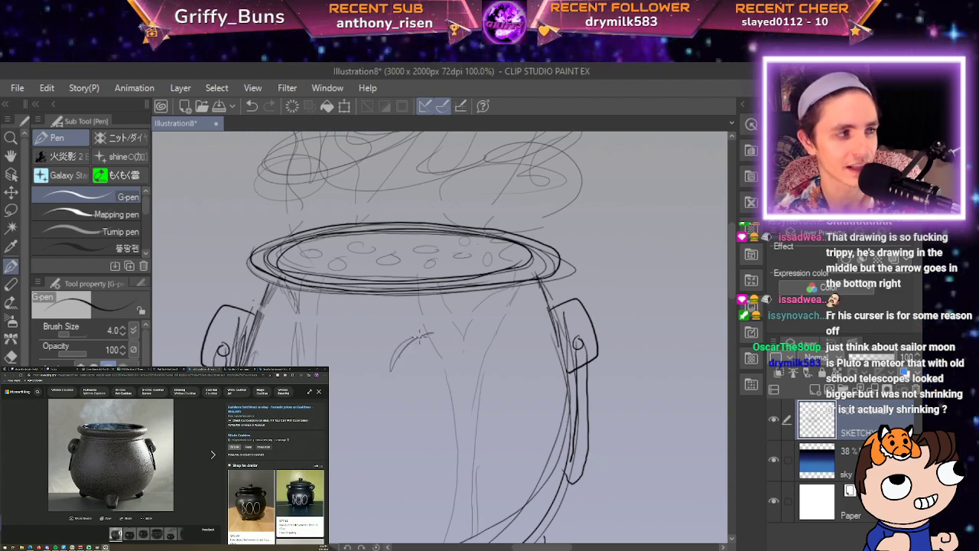
pyautogui.hotkey('ctrl', 'z')
pyautogui.moveTo(660, 259); pyautogui.dragTo(637, 270)
pyautogui.hotkey('ctrl', 'z')
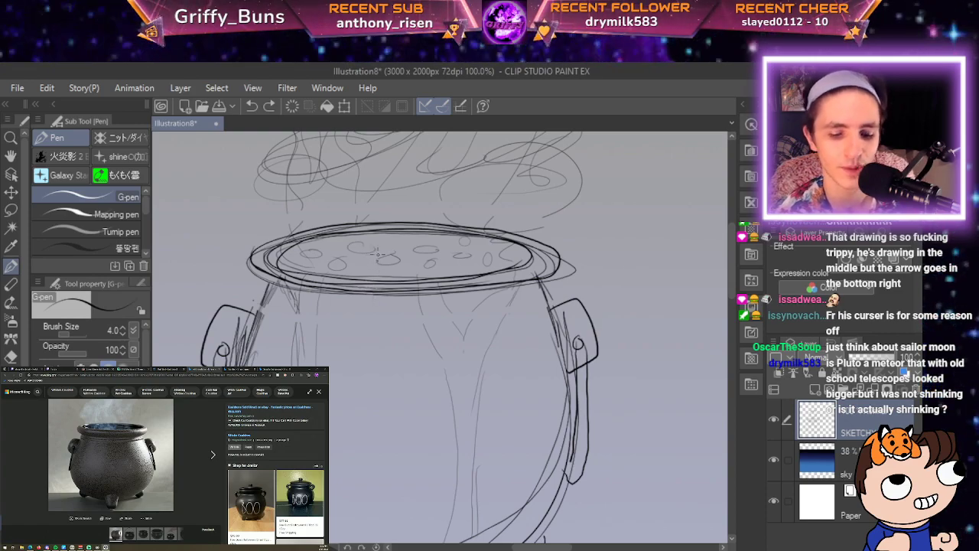
pyautogui.press('space')
pyautogui.moveTo(410, 251); pyautogui.dragTo(441, 331)
pyautogui.press('p')
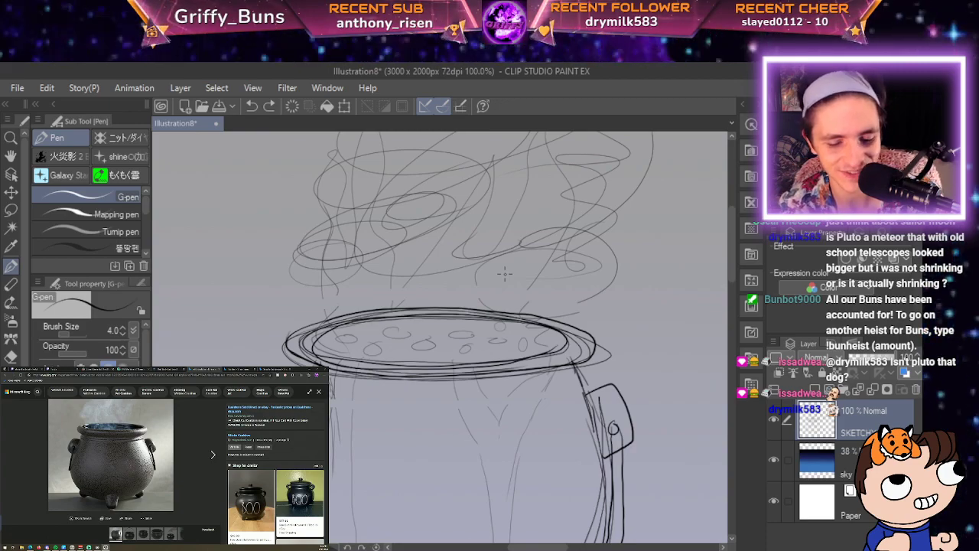
pyautogui.press('space')
pyautogui.moveTo(505, 274); pyautogui.dragTo(469, 154)
# Lasso the whole fountain with its cauldron and steam and compress it vertically with Free Transform, lowering its top on the canvas.
pyautogui.scroll(-1, 537, 168)
pyautogui.scroll(-1, 538, 169)
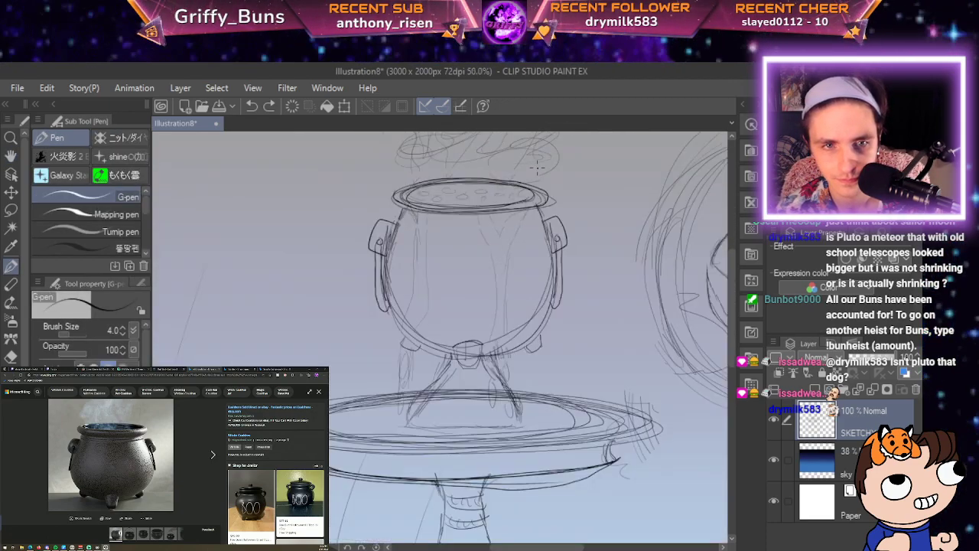
pyautogui.scroll(-2, 538, 169)
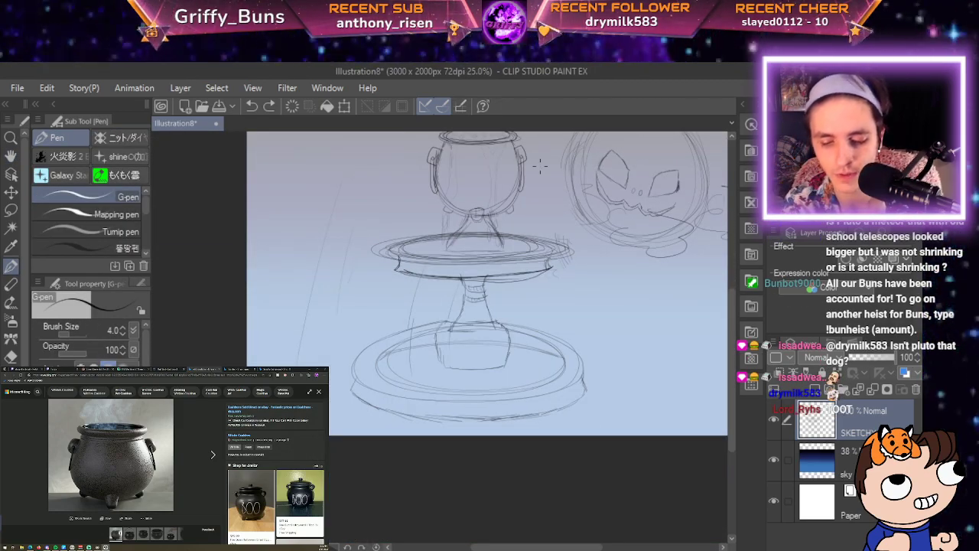
pyautogui.press('space')
pyautogui.moveTo(749, 370); pyautogui.dragTo(621, 490)
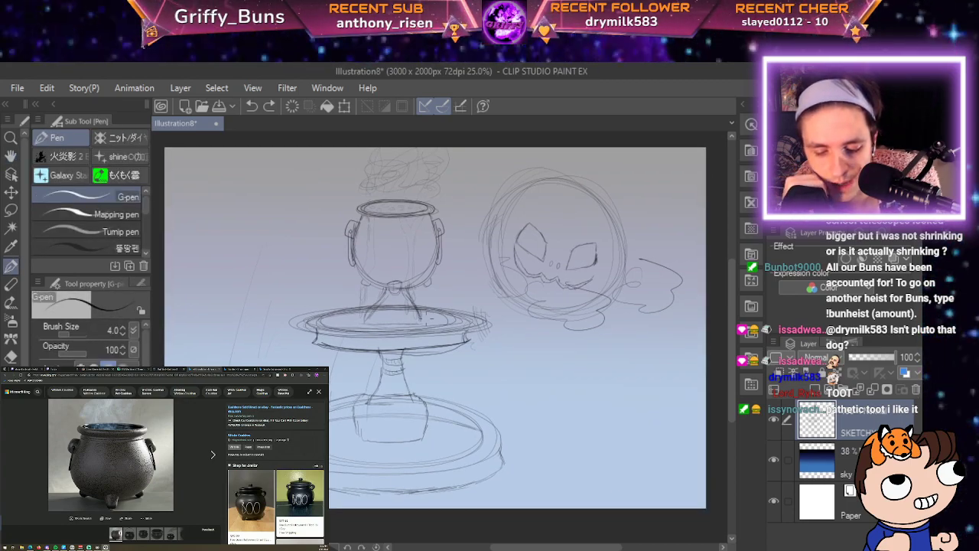
pyautogui.click(10, 210)
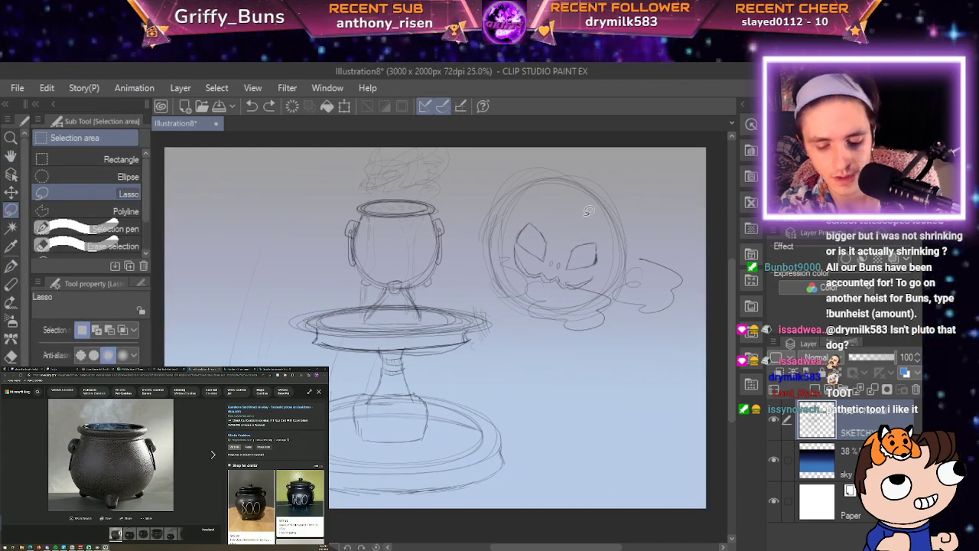
pyautogui.moveTo(371, 147)
pyautogui.mouseDown()
pyautogui.moveTo(287, 360)
pyautogui.moveTo(306, 428)
pyautogui.moveTo(360, 497)
pyautogui.moveTo(497, 491)
pyautogui.moveTo(524, 426)
pyautogui.moveTo(460, 371)
pyautogui.moveTo(499, 317)
pyautogui.moveTo(452, 275)
pyautogui.moveTo(457, 150)
pyautogui.mouseUp()
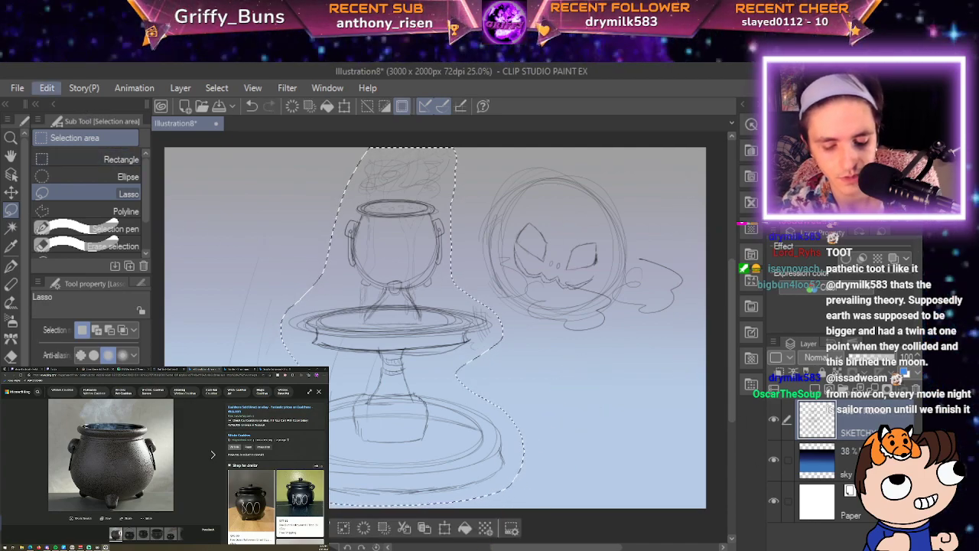
pyautogui.hotkey('ctrl', 't')
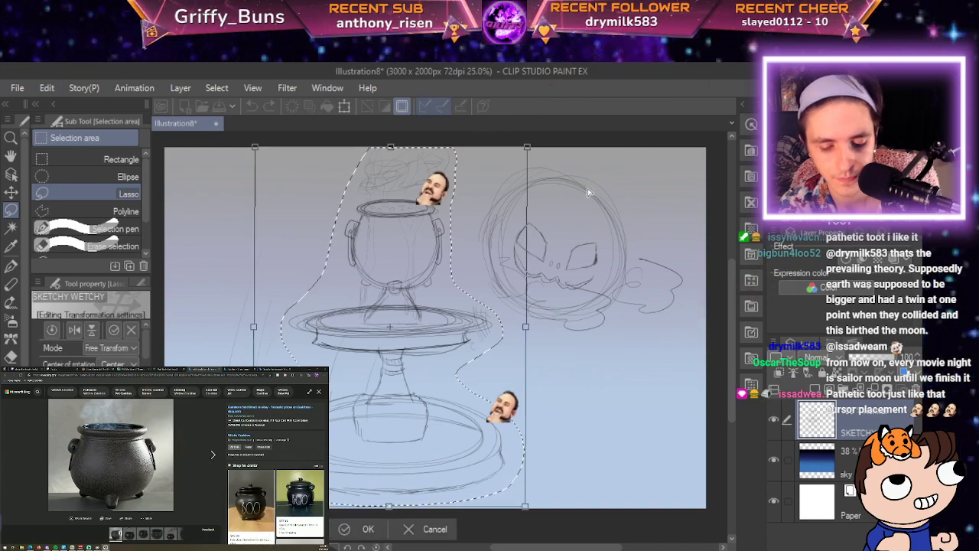
pyautogui.moveTo(590, 239); pyautogui.dragTo(590, 241)
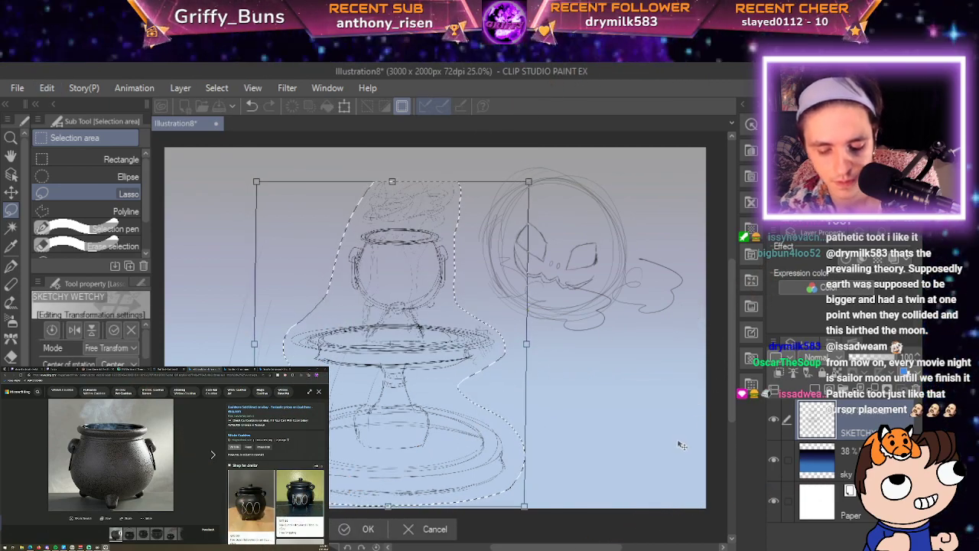
pyautogui.moveTo(678, 434); pyautogui.dragTo(692, 460)
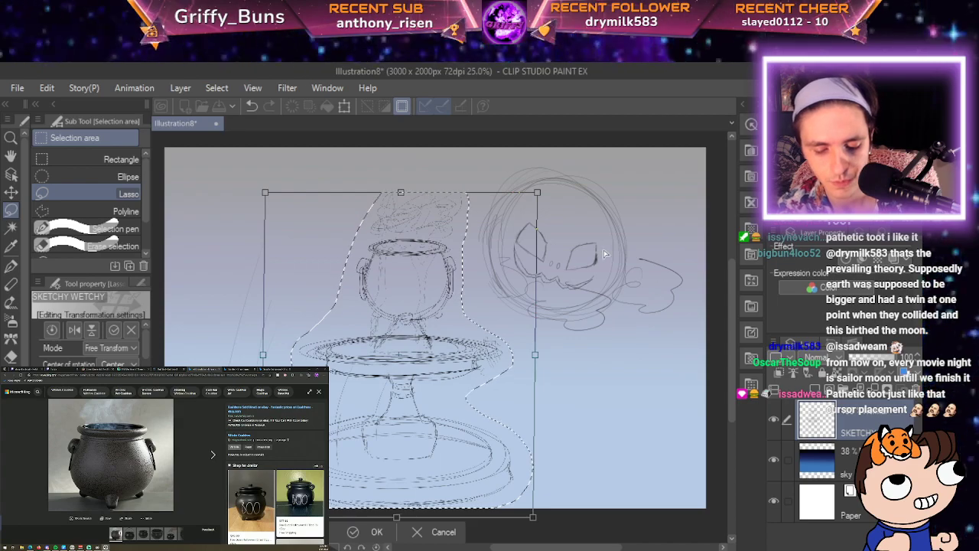
pyautogui.moveTo(604, 262); pyautogui.dragTo(598, 274)
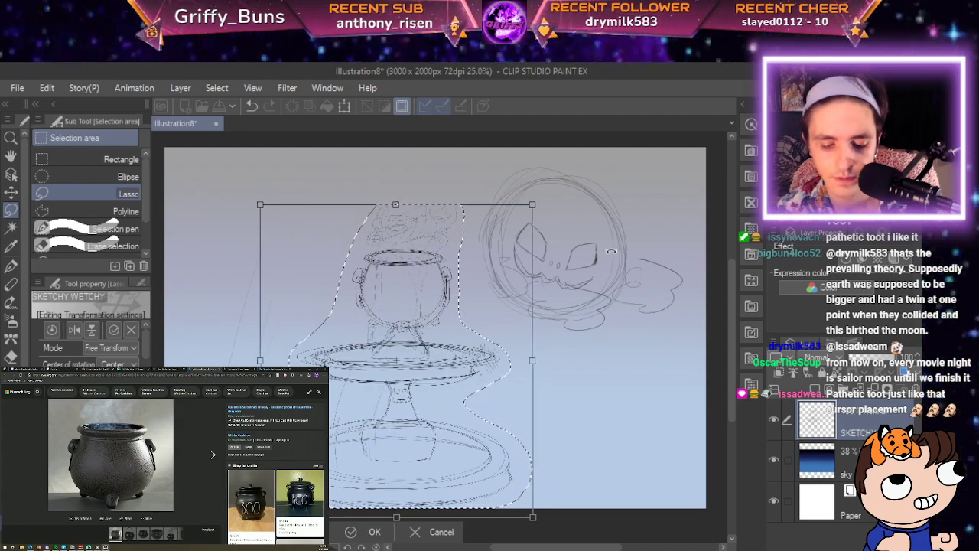
# Move the transformed fountain to the canvas's lower right edge beside the pumpkin, apply the transform and return to the pen.
pyautogui.moveTo(651, 476)
pyautogui.mouseDown()
pyautogui.moveTo(820, 489)
pyautogui.moveTo(763, 491)
pyautogui.moveTo(762, 523)
pyautogui.mouseUp()
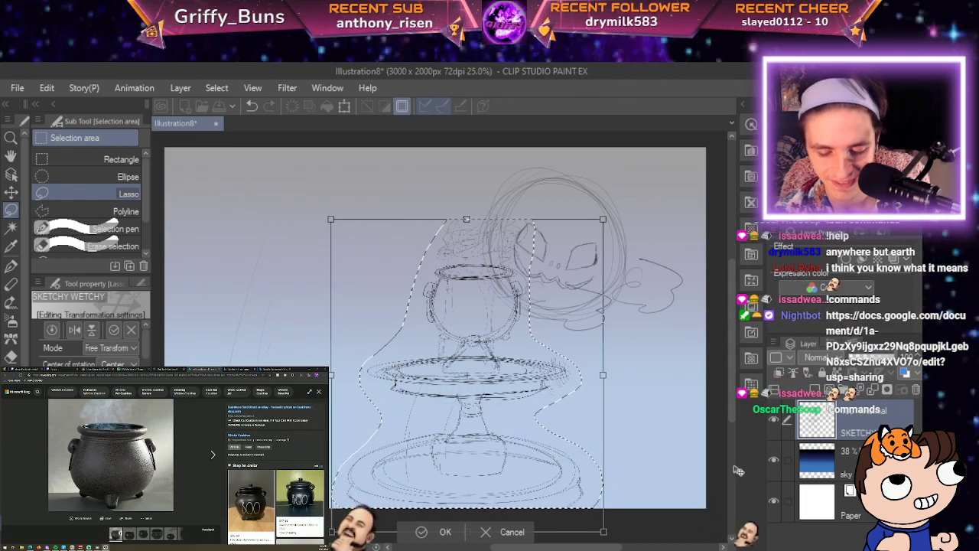
pyautogui.moveTo(729, 495)
pyautogui.mouseDown()
pyautogui.moveTo(616, 476)
pyautogui.moveTo(435, 503)
pyautogui.mouseUp()
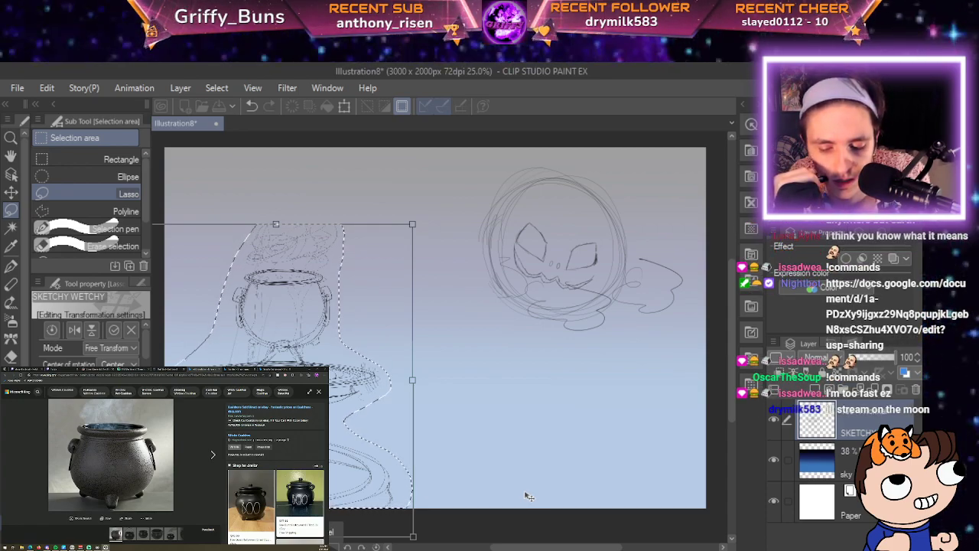
pyautogui.moveTo(459, 507)
pyautogui.mouseDown()
pyautogui.moveTo(828, 520)
pyautogui.moveTo(939, 538)
pyautogui.mouseUp()
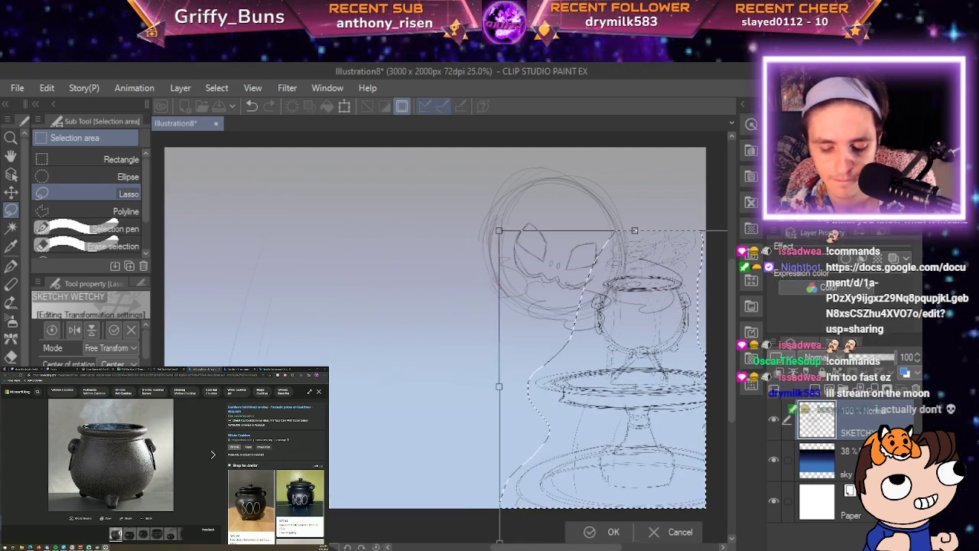
pyautogui.press('Return')
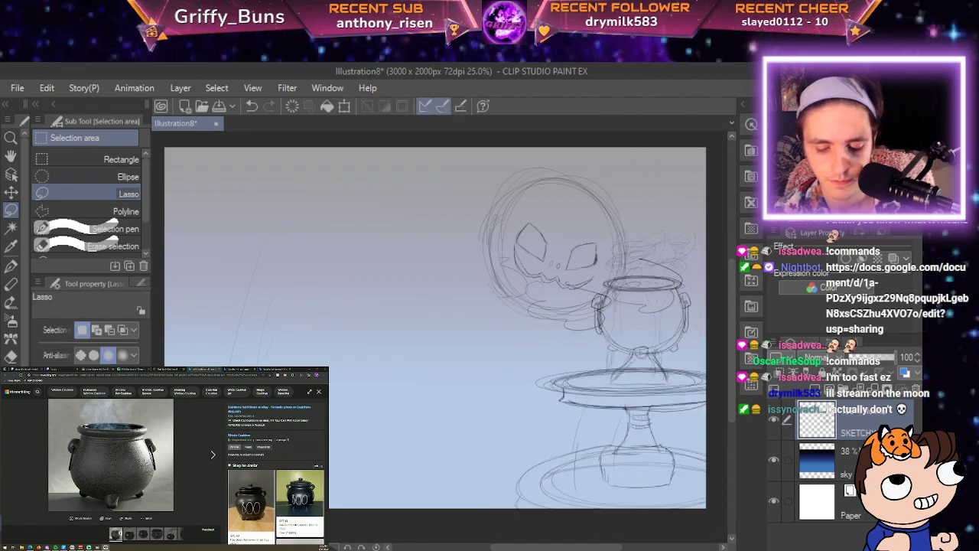
pyautogui.press('p')
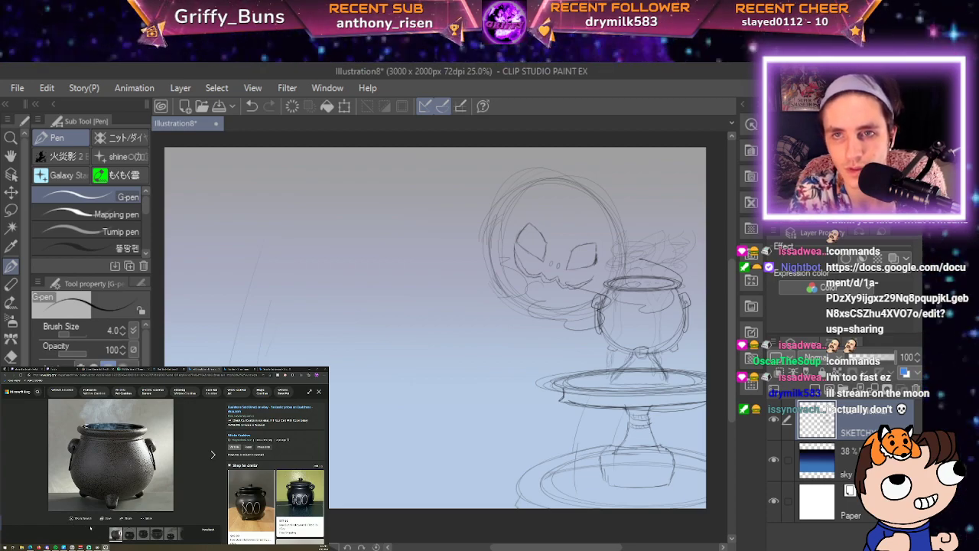
# Browse spooky background images in the browser for reference, and sketch a ground line along the canvas's lower edge and a gentle hill line left of the fountain.
pyautogui.click(274, 369)
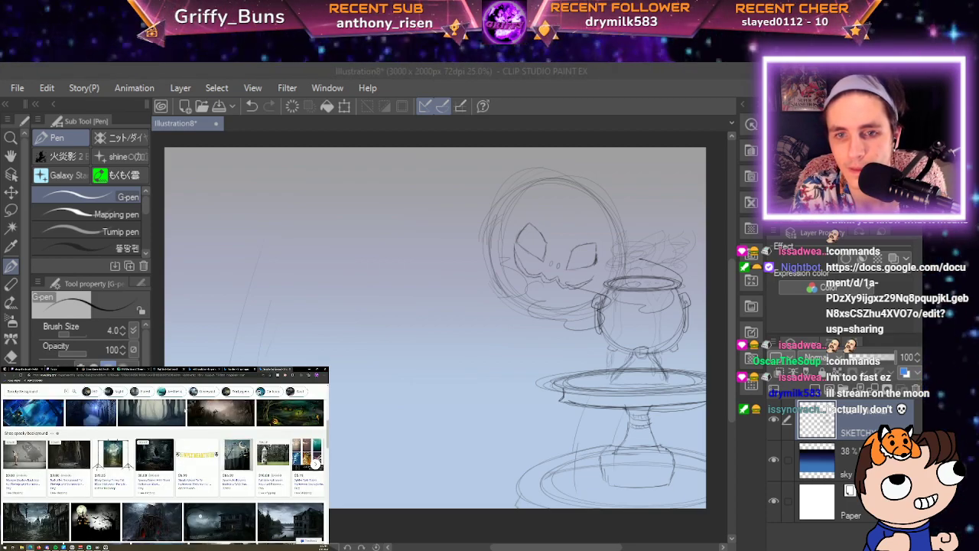
pyautogui.scroll(-5, 164, 459)
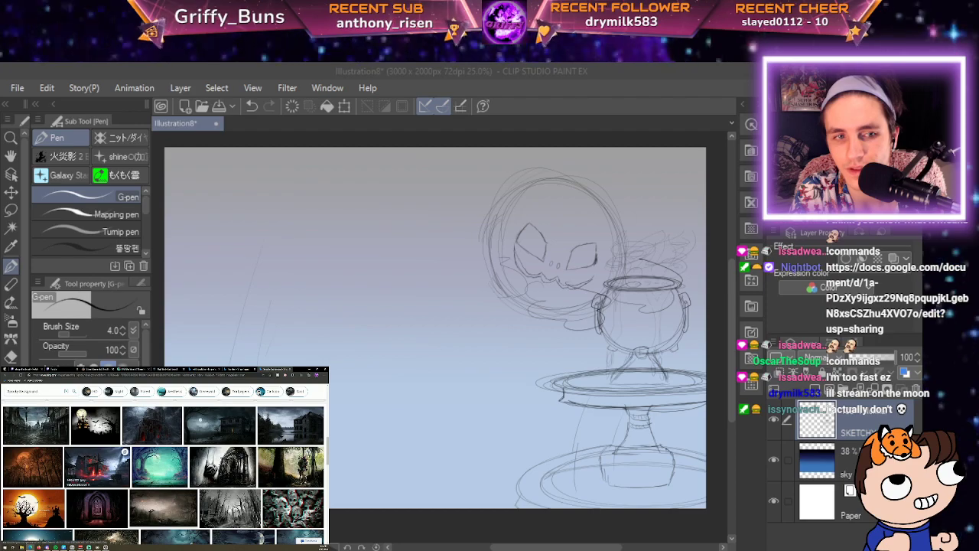
pyautogui.scroll(2, 115, 452)
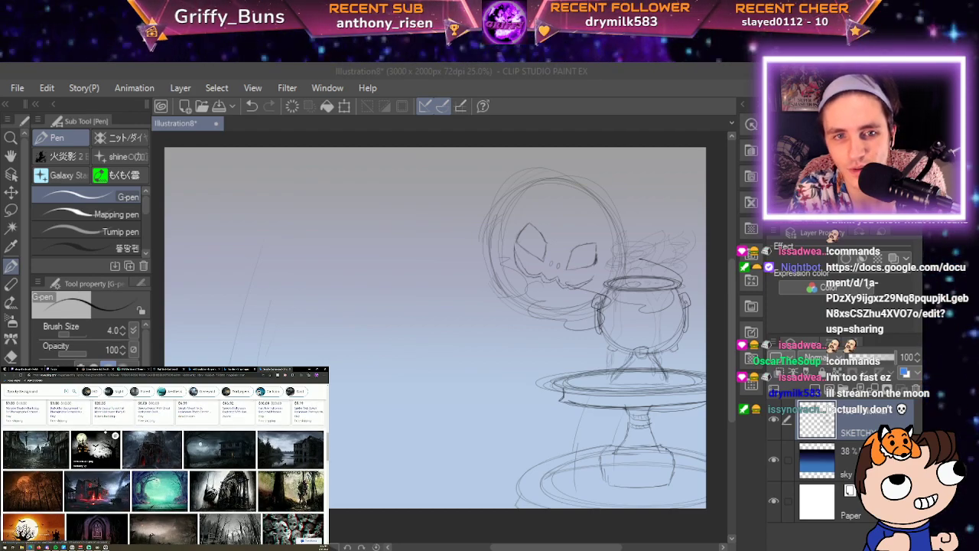
pyautogui.scroll(2, 115, 436)
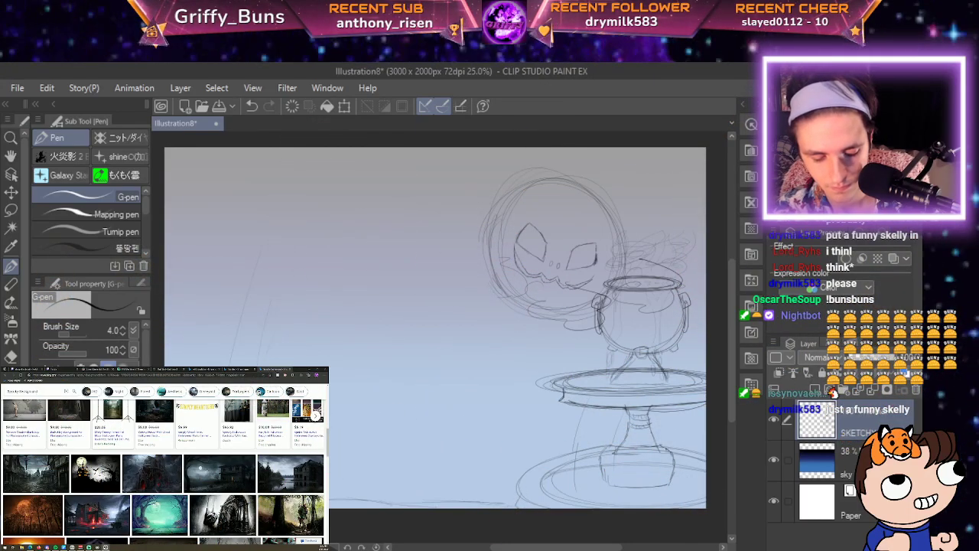
pyautogui.moveTo(329, 493)
pyautogui.mouseDown()
pyautogui.moveTo(469, 497)
pyautogui.moveTo(516, 507)
pyautogui.mouseUp()
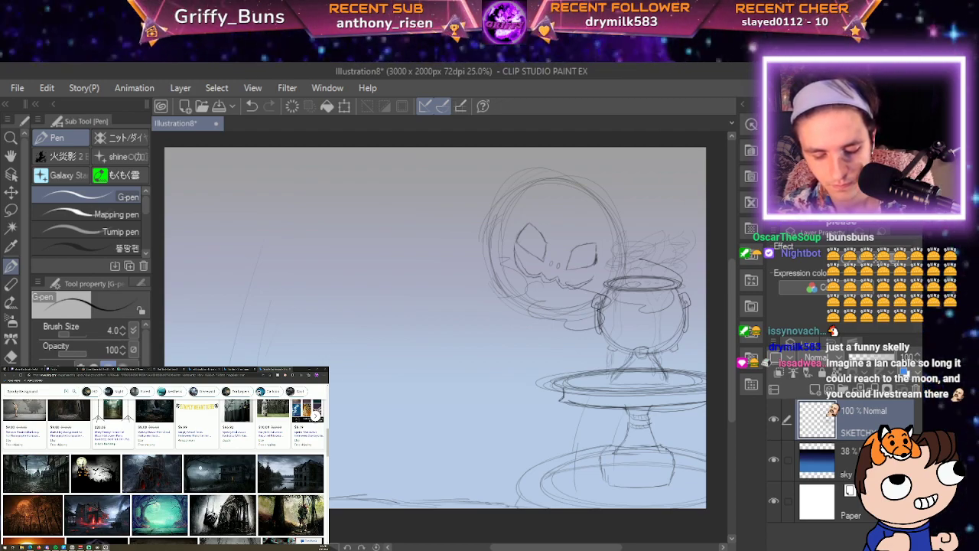
pyautogui.moveTo(337, 375)
pyautogui.mouseDown()
pyautogui.moveTo(403, 371)
pyautogui.moveTo(389, 370)
pyautogui.moveTo(526, 392)
pyautogui.mouseUp()
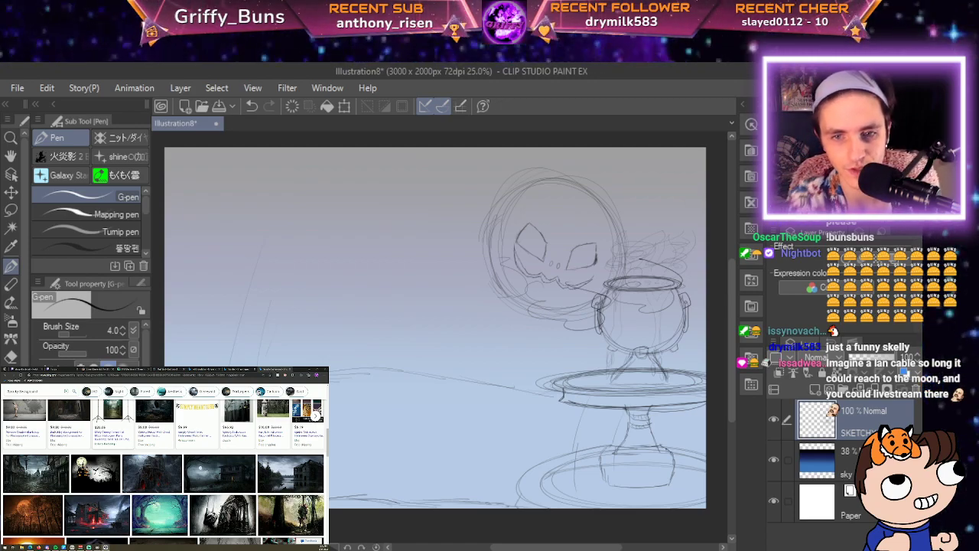
# Open the moonlit Halloween landscape with the lit house and glowing pumpkins as the scene reference.
pyautogui.scroll(7, 163, 476)
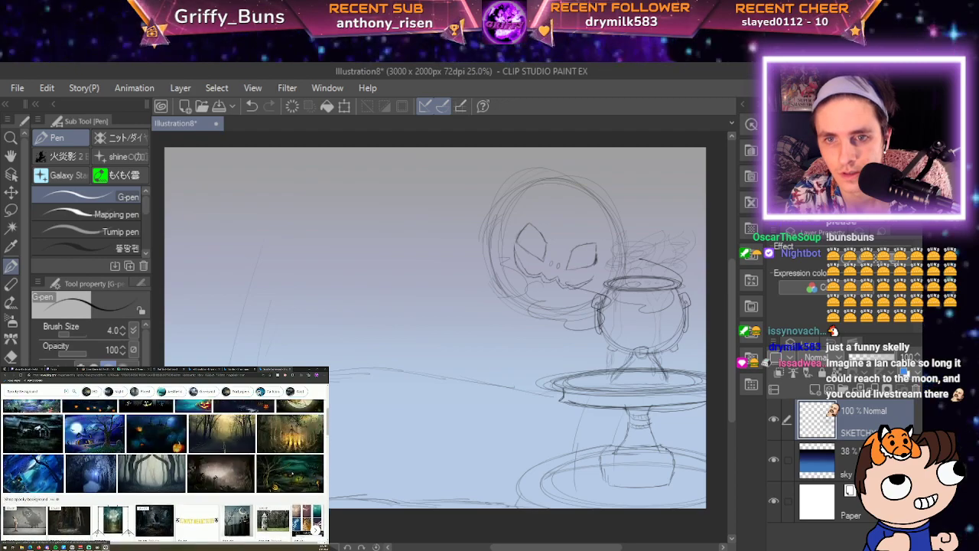
pyautogui.scroll(5, 165, 470)
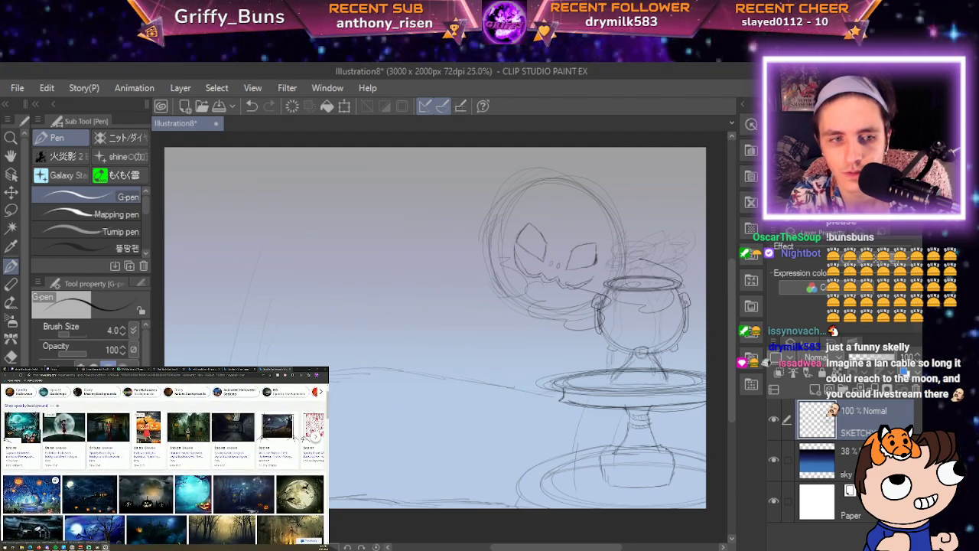
pyautogui.click(90, 494)
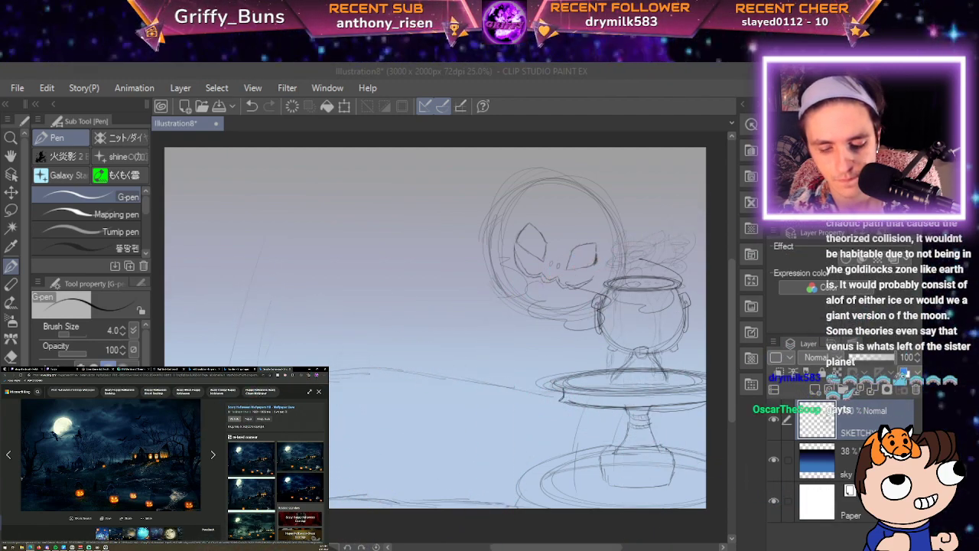
# Sketch a fence along the hill line with vertical posts and wavy upper and lower rails running behind the cauldron.
pyautogui.click(475, 381)
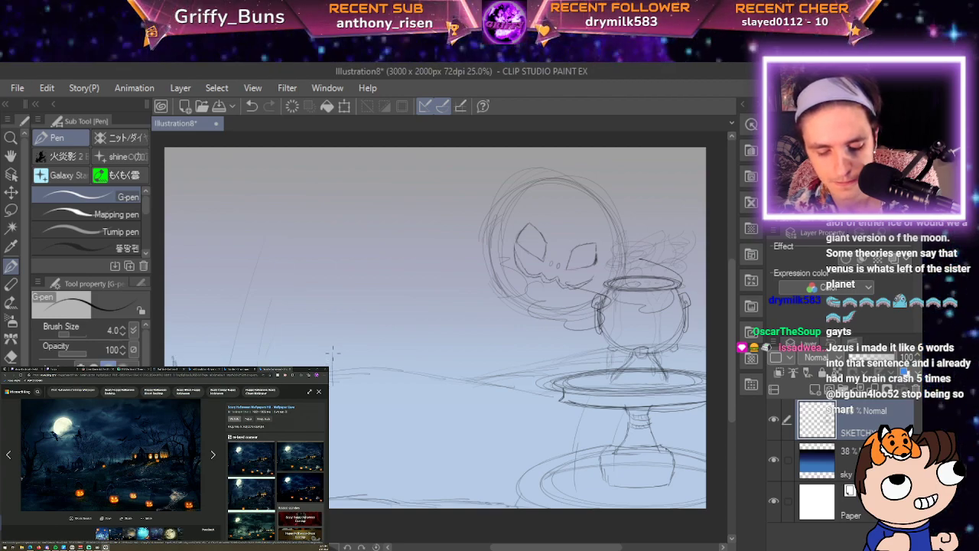
pyautogui.moveTo(332, 353); pyautogui.dragTo(333, 388)
pyautogui.moveTo(471, 358); pyautogui.dragTo(472, 389)
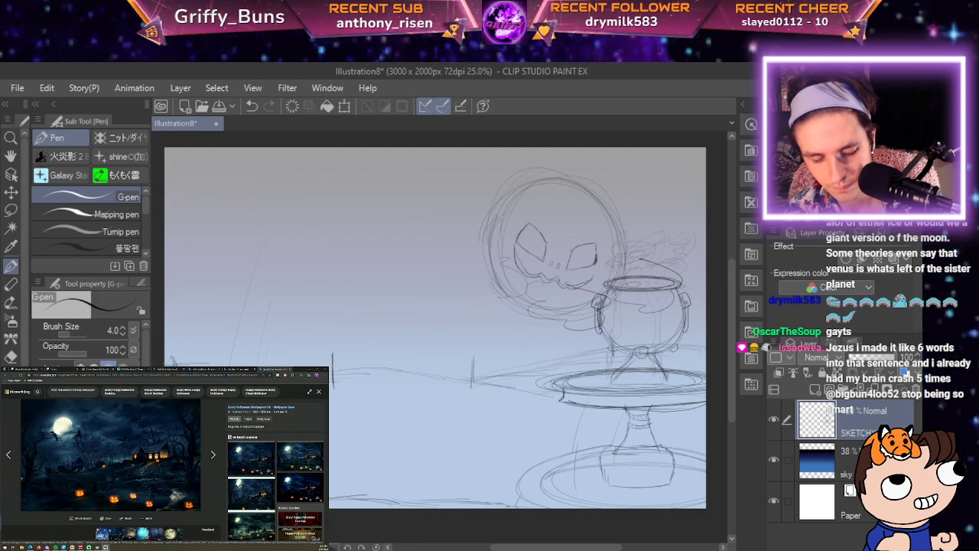
pyautogui.moveTo(178, 363)
pyautogui.mouseDown()
pyautogui.moveTo(218, 357)
pyautogui.moveTo(176, 361)
pyautogui.moveTo(256, 353)
pyautogui.moveTo(229, 352)
pyautogui.moveTo(245, 348)
pyautogui.moveTo(447, 362)
pyautogui.mouseUp()
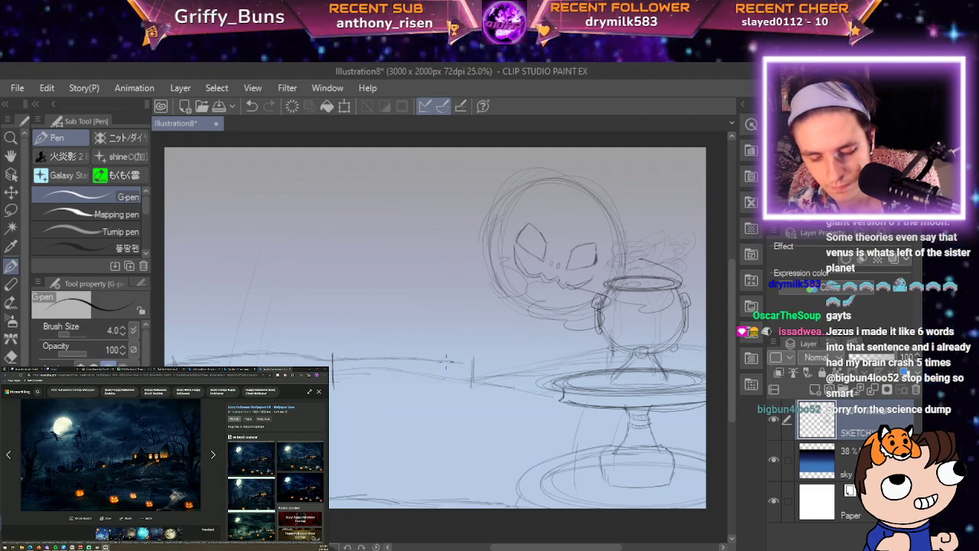
pyautogui.moveTo(539, 356); pyautogui.dragTo(679, 341)
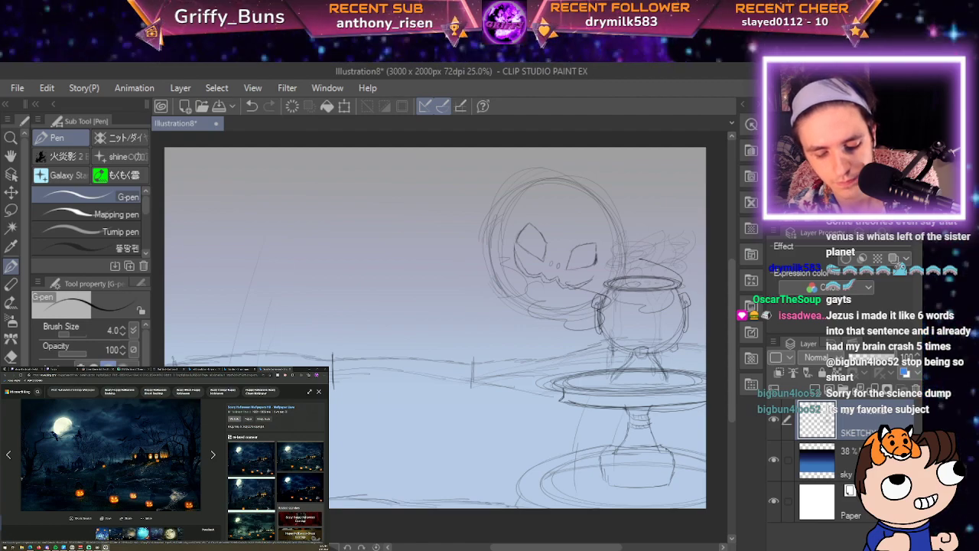
pyautogui.moveTo(334, 379)
pyautogui.mouseDown()
pyautogui.moveTo(488, 379)
pyautogui.moveTo(602, 357)
pyautogui.moveTo(533, 375)
pyautogui.moveTo(588, 356)
pyautogui.moveTo(714, 353)
pyautogui.mouseUp()
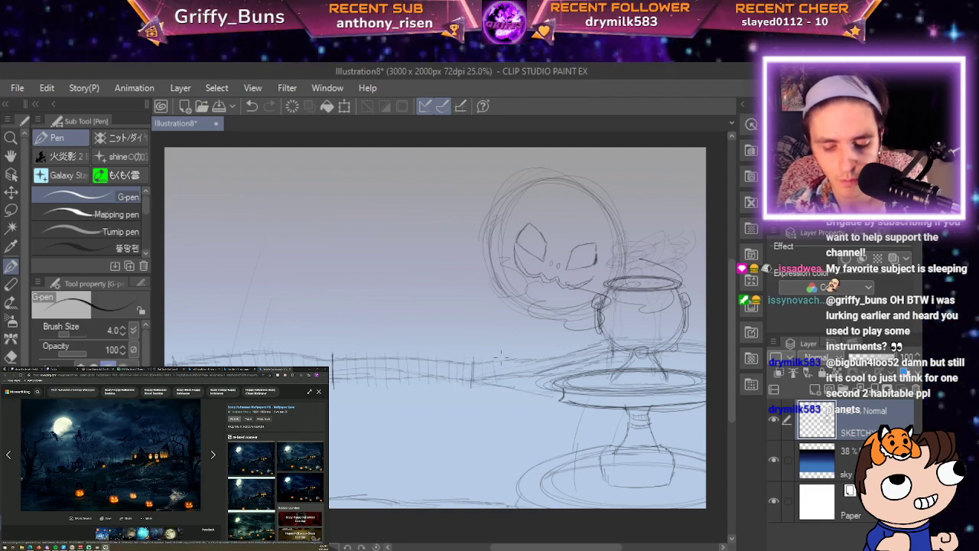
# Add short vertical pickets between the rails along the fence section approaching the fountain.
pyautogui.moveTo(501, 357); pyautogui.dragTo(502, 378)
pyautogui.moveTo(516, 359)
pyautogui.mouseDown()
pyautogui.moveTo(516, 379)
pyautogui.moveTo(531, 378)
pyautogui.mouseUp()
pyautogui.moveTo(542, 358); pyautogui.dragTo(543, 375)
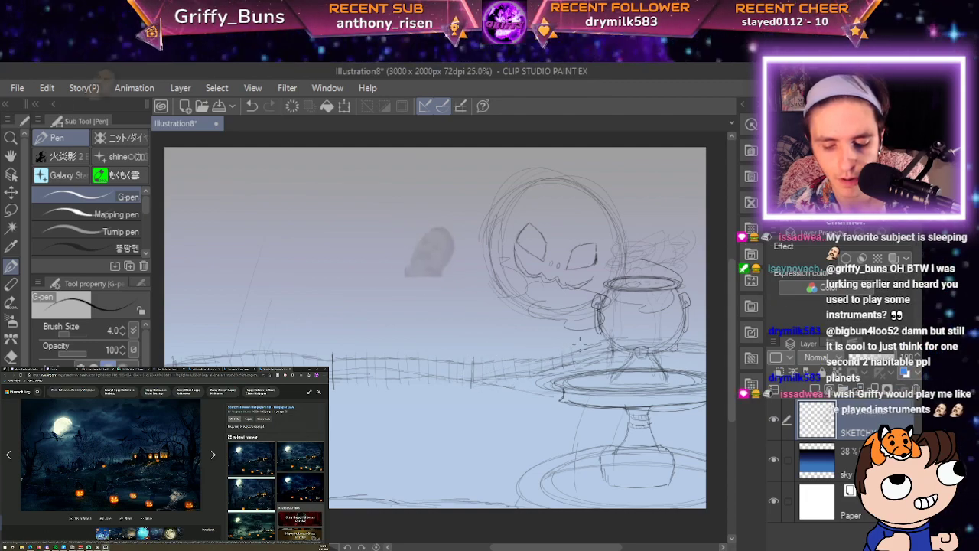
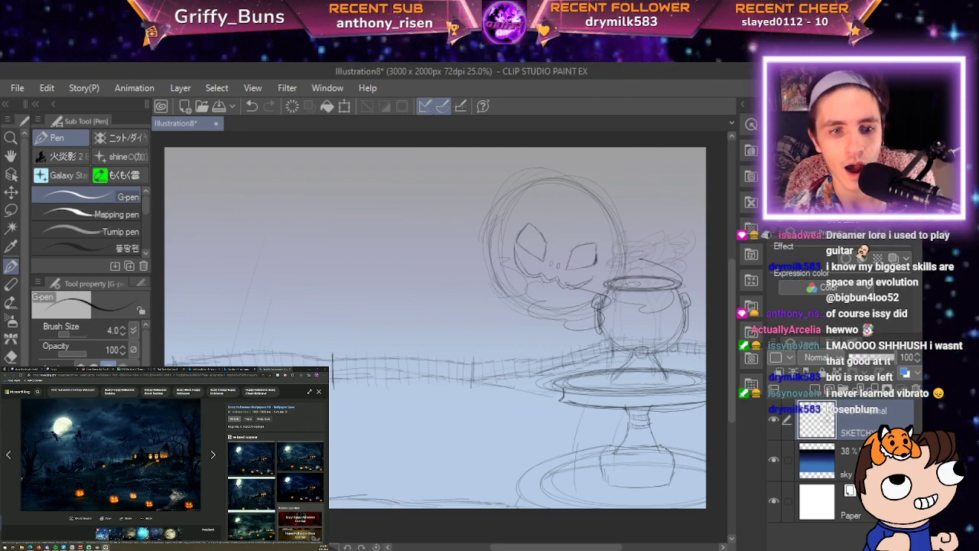
# Reinforce the lower rail across the fence's left and middle sections with additional long, loose G-pen strokes.
pyautogui.press('space')
pyautogui.moveTo(293, 396); pyautogui.dragTo(409, 359)
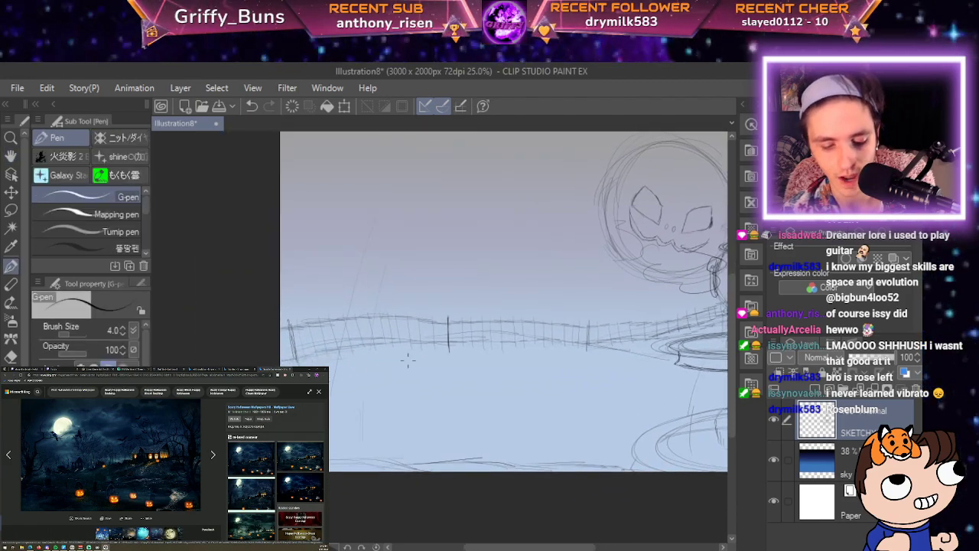
pyautogui.scroll(1, 408, 360)
pyautogui.scroll(1, 408, 360)
pyautogui.press('space')
pyautogui.moveTo(298, 400); pyautogui.dragTo(399, 377)
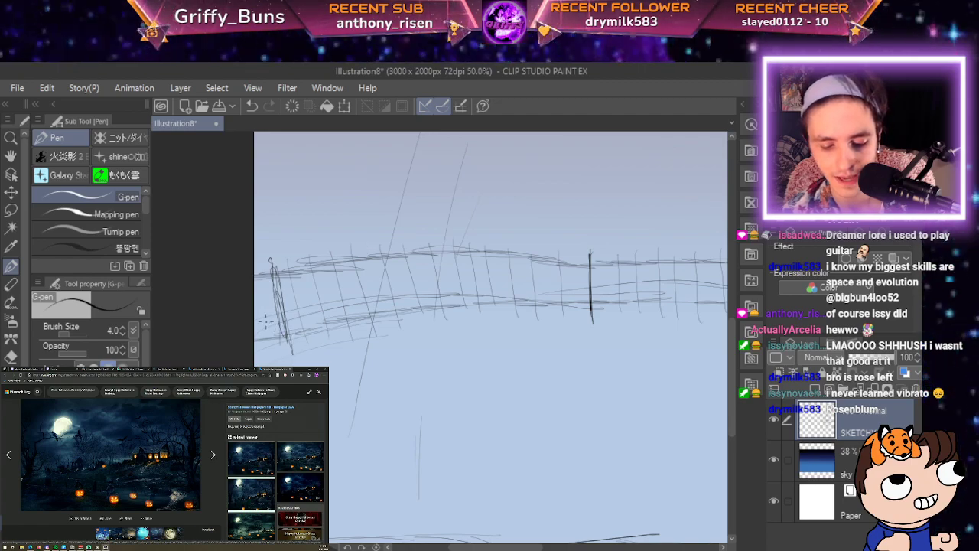
pyautogui.moveTo(289, 311)
pyautogui.mouseDown()
pyautogui.moveTo(467, 291)
pyautogui.moveTo(646, 289)
pyautogui.mouseUp()
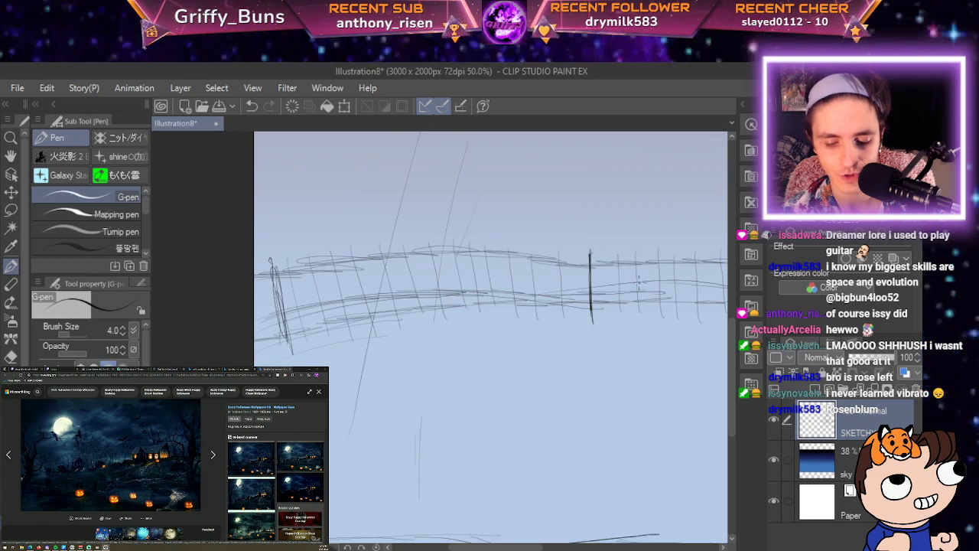
pyautogui.press('h')
pyautogui.moveTo(725, 439); pyautogui.dragTo(448, 472)
pyautogui.moveTo(308, 321)
pyautogui.mouseDown()
pyautogui.moveTo(393, 310)
pyautogui.moveTo(373, 312)
pyautogui.moveTo(493, 325)
pyautogui.moveTo(468, 311)
pyautogui.moveTo(573, 329)
pyautogui.moveTo(666, 329)
pyautogui.mouseUp()
# Continue the lower fence rail up behind the cauldron's base and on to the canvas's right edge.
pyautogui.press('space')
pyautogui.moveTo(720, 496); pyautogui.dragTo(440, 539)
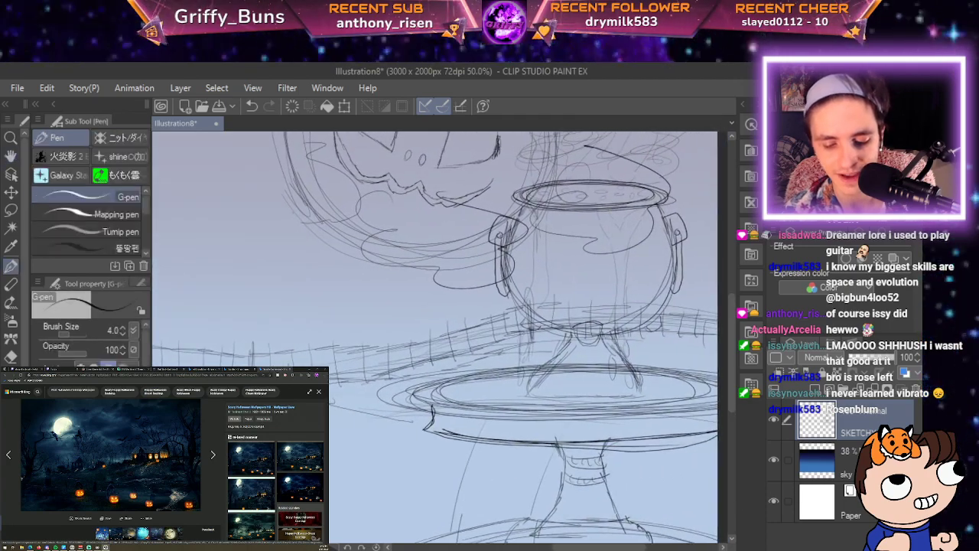
pyautogui.moveTo(327, 375); pyautogui.dragTo(579, 328)
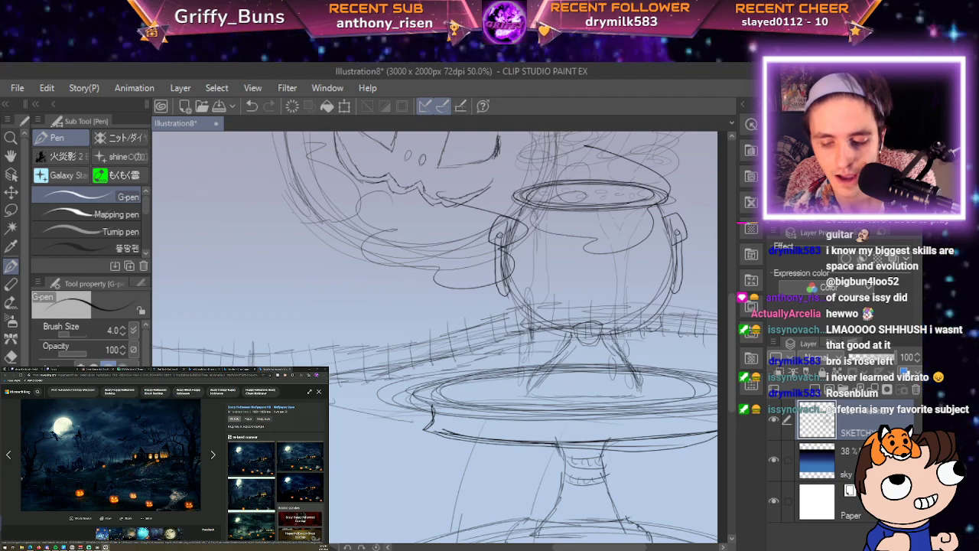
pyautogui.moveTo(706, 333); pyautogui.dragTo(717, 336)
pyautogui.moveTo(651, 329); pyautogui.dragTo(719, 333)
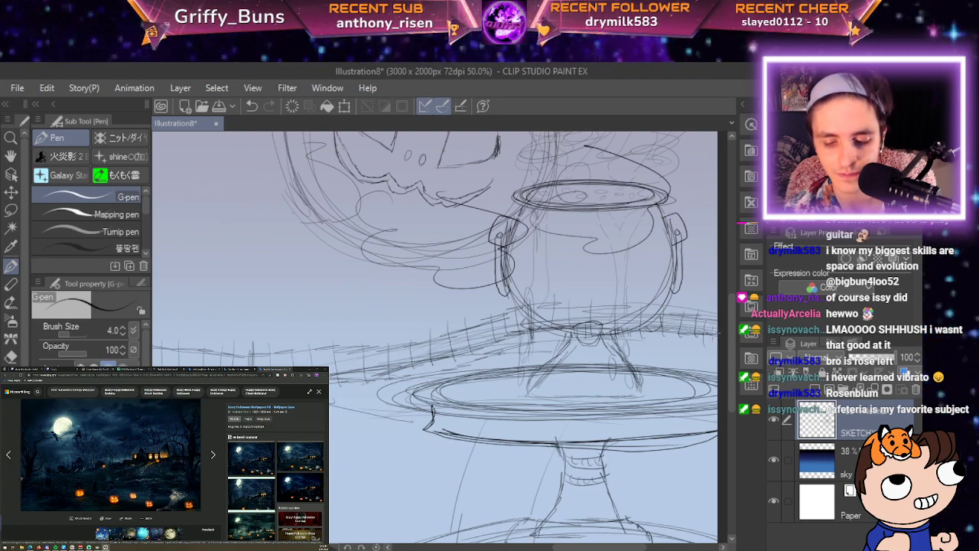
# Sketch a large pointed picket tip with inward-angled barbs over the fence's left section, beside the first post.
pyautogui.press('space')
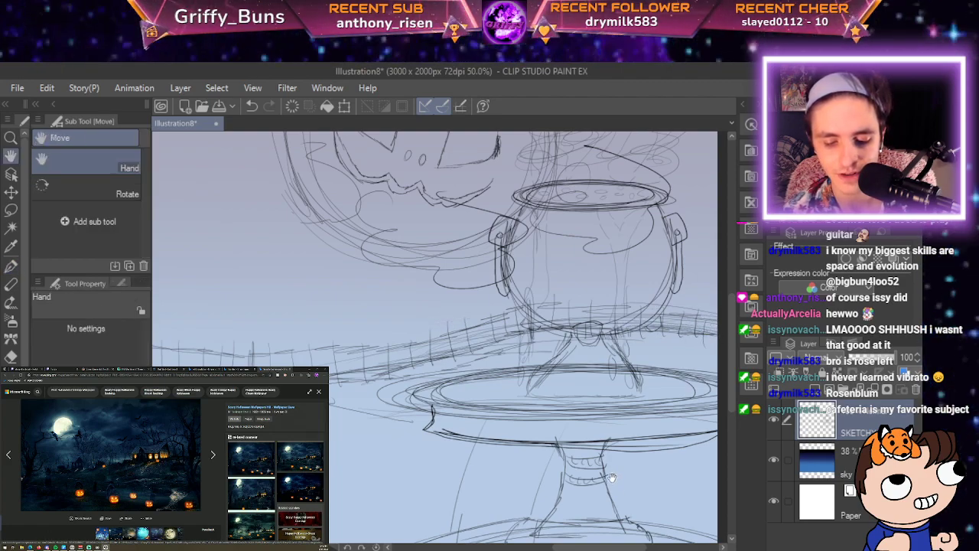
pyautogui.moveTo(608, 475); pyautogui.dragTo(849, 454)
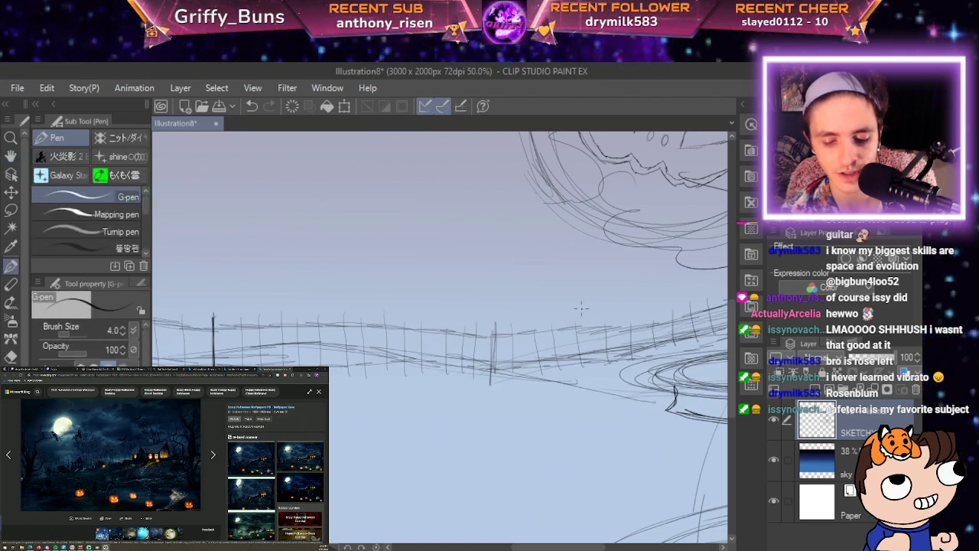
pyautogui.scroll(-2, 580, 308)
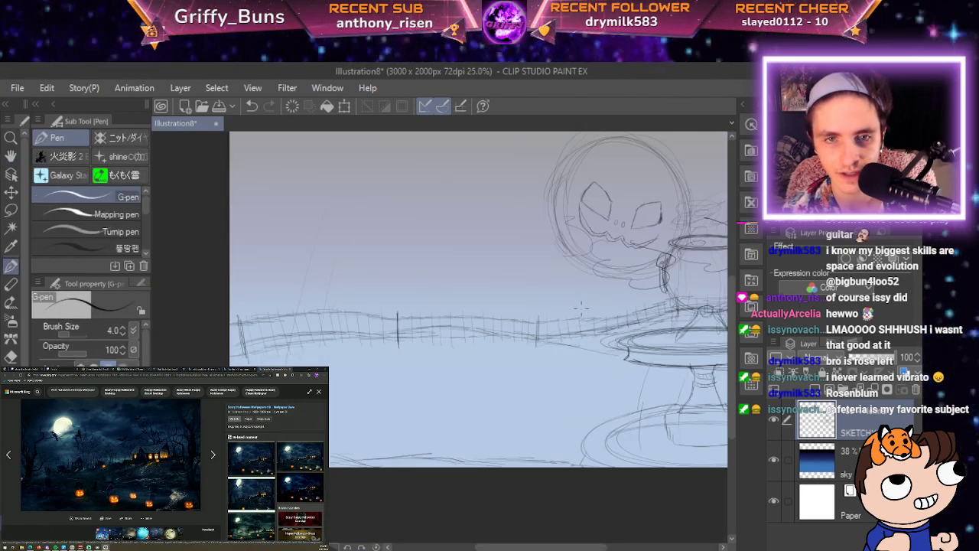
pyautogui.press('space')
pyautogui.moveTo(522, 350); pyautogui.dragTo(642, 334)
pyautogui.scroll(1, 642, 335)
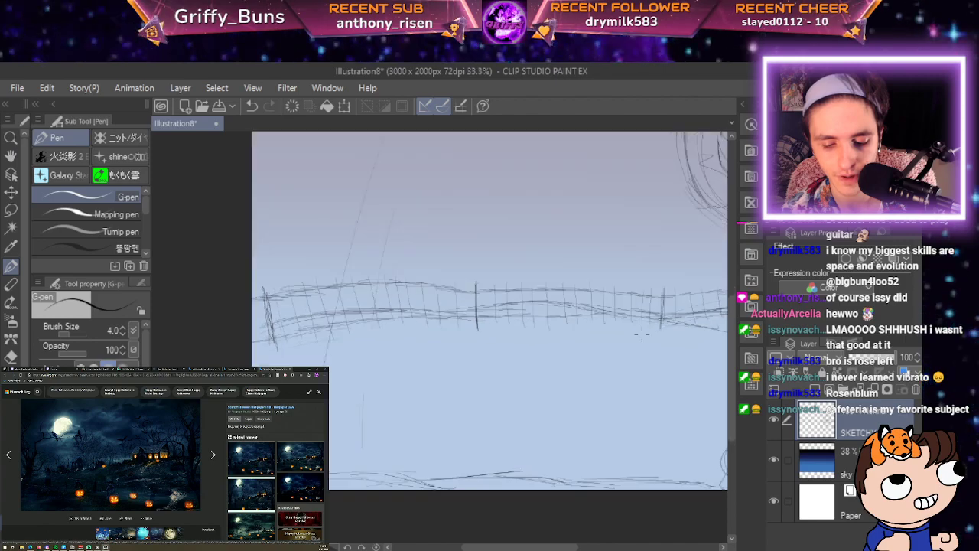
pyautogui.scroll(1, 642, 334)
pyautogui.press('space')
pyautogui.moveTo(605, 508); pyautogui.dragTo(848, 479)
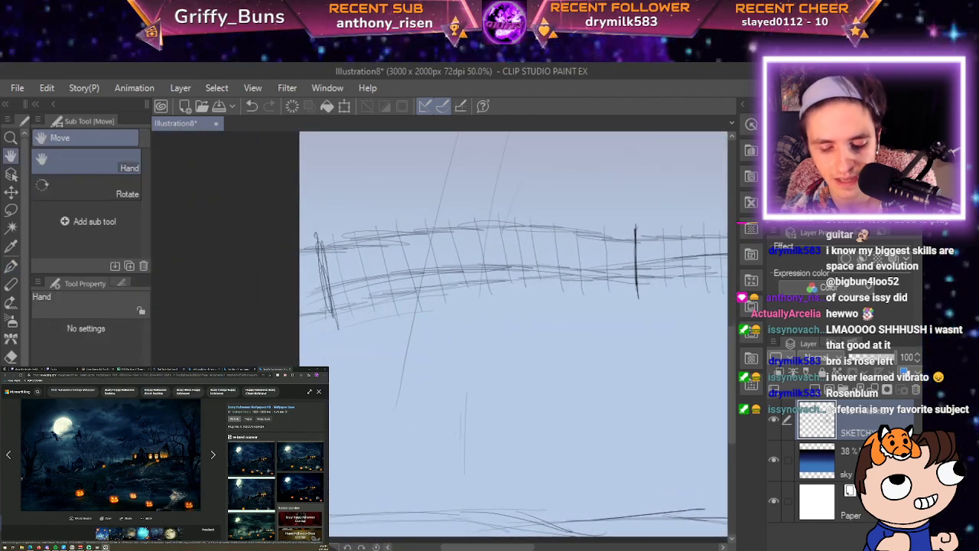
pyautogui.scroll(1, 371, 319)
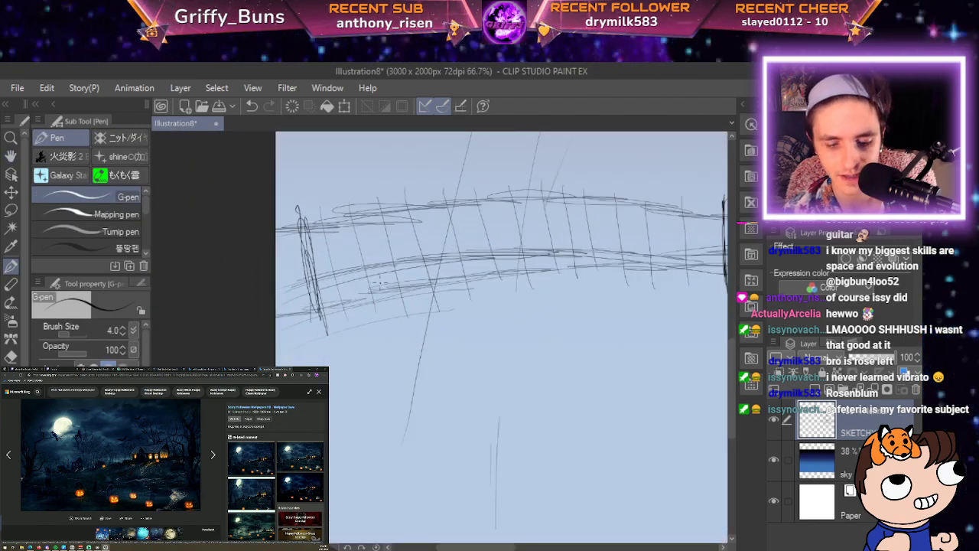
pyautogui.scroll(-1, 385, 251)
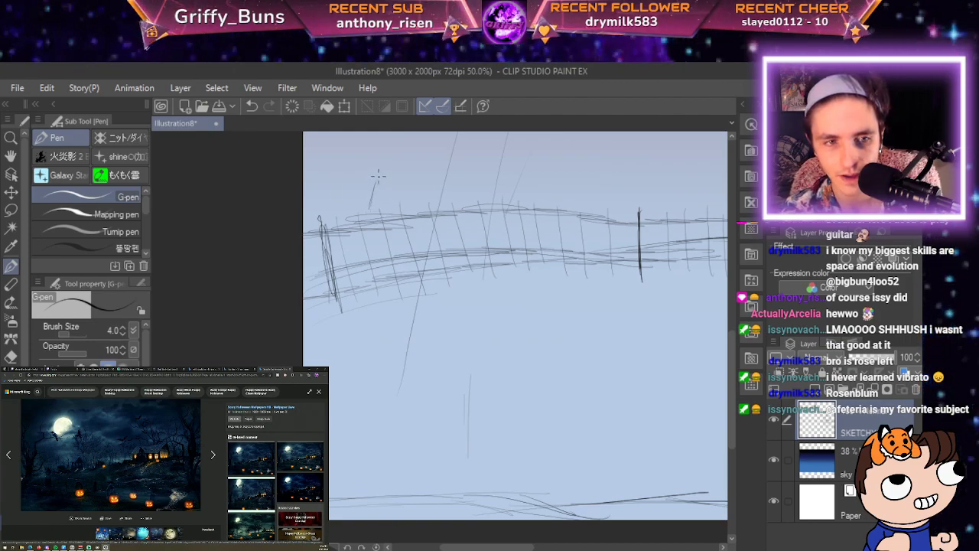
pyautogui.moveTo(377, 179); pyautogui.dragTo(358, 234)
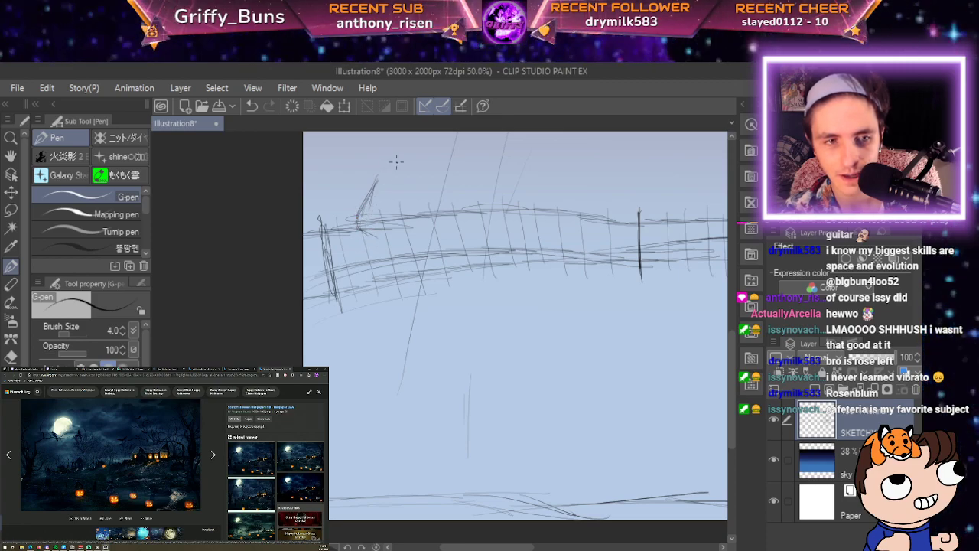
pyautogui.moveTo(366, 201)
pyautogui.mouseDown()
pyautogui.moveTo(391, 169)
pyautogui.moveTo(430, 225)
pyautogui.moveTo(410, 237)
pyautogui.mouseUp()
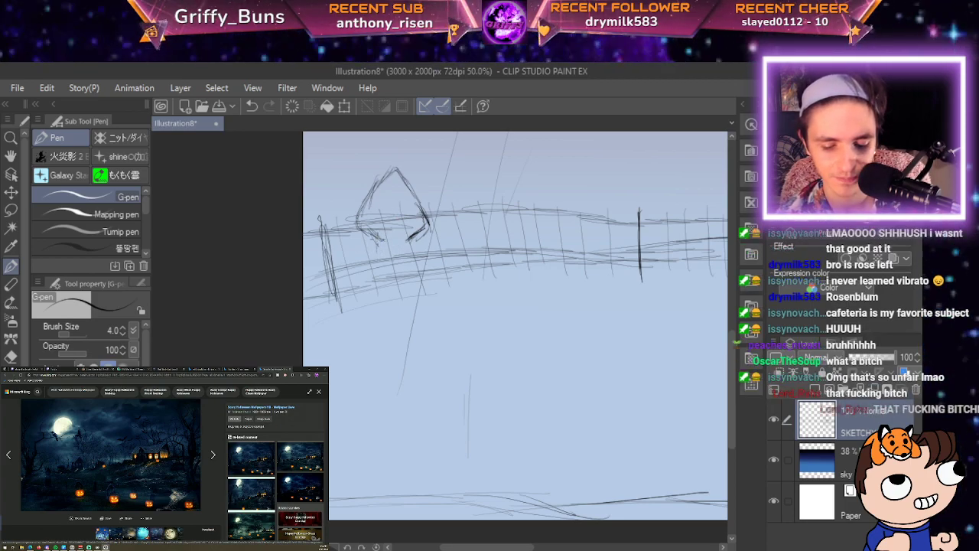
# Draw the picket's two long sides down from the barbs and close its base with a flat line.
pyautogui.moveTo(375, 247); pyautogui.dragTo(361, 335)
pyautogui.moveTo(414, 238); pyautogui.dragTo(426, 337)
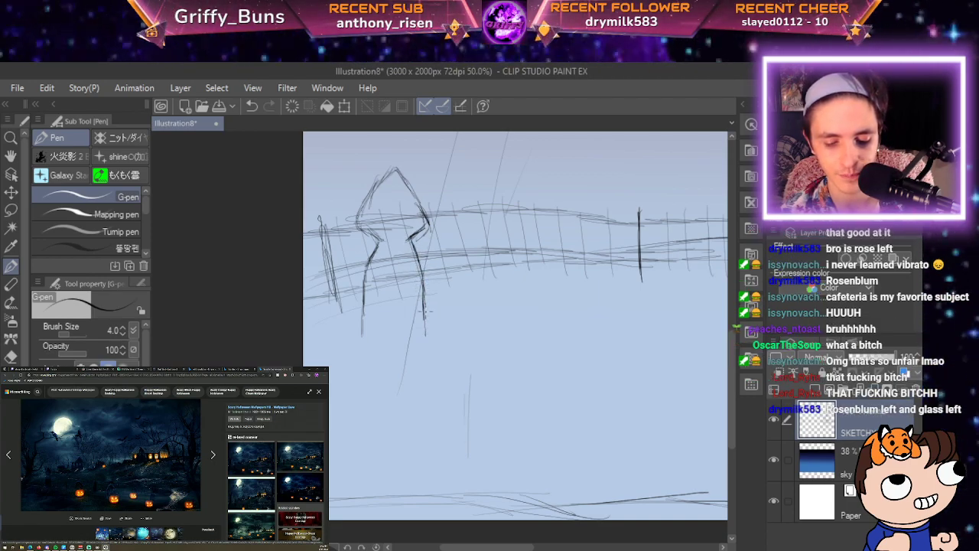
pyautogui.moveTo(365, 315); pyautogui.dragTo(367, 345)
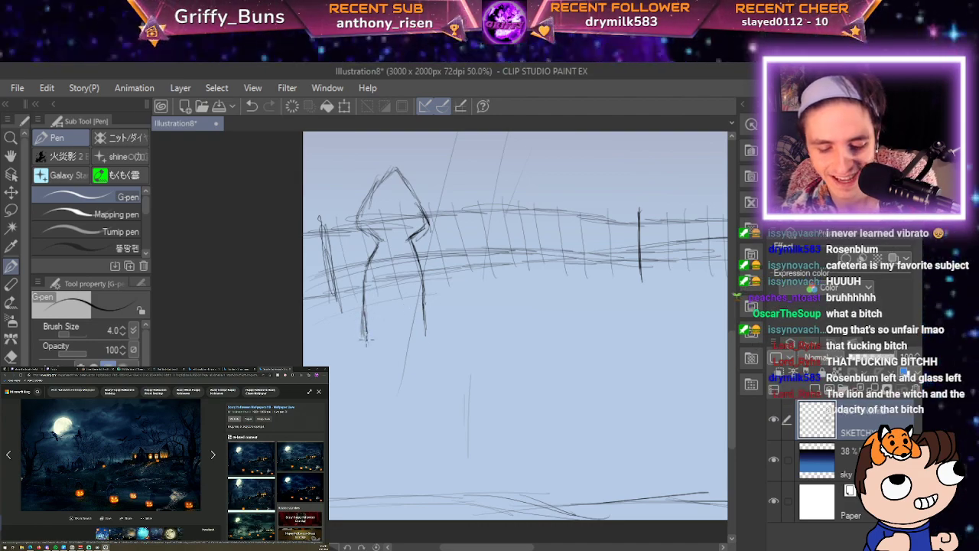
pyautogui.moveTo(365, 338); pyautogui.dragTo(423, 335)
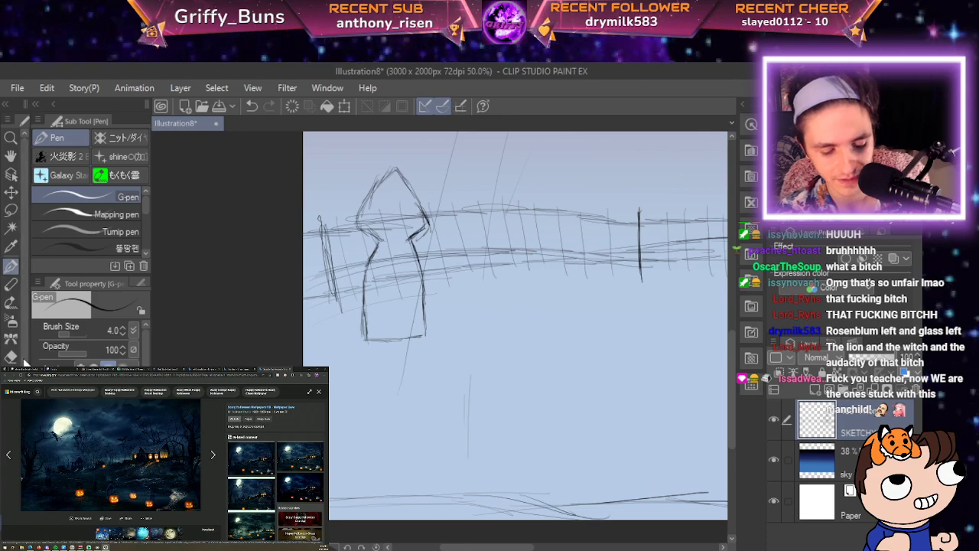
# Lasso the pointed tombstone, distort it with a free transform so it leans slightly left, and retrace its base edge with the G-pen.
pyautogui.press('m')
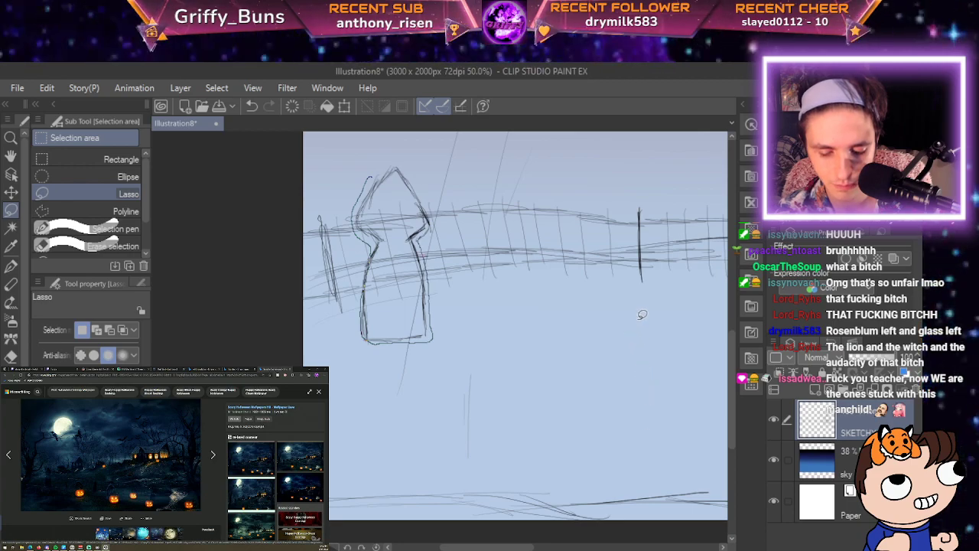
pyautogui.moveTo(370, 178)
pyautogui.mouseDown()
pyautogui.moveTo(420, 186)
pyautogui.moveTo(433, 211)
pyautogui.mouseUp()
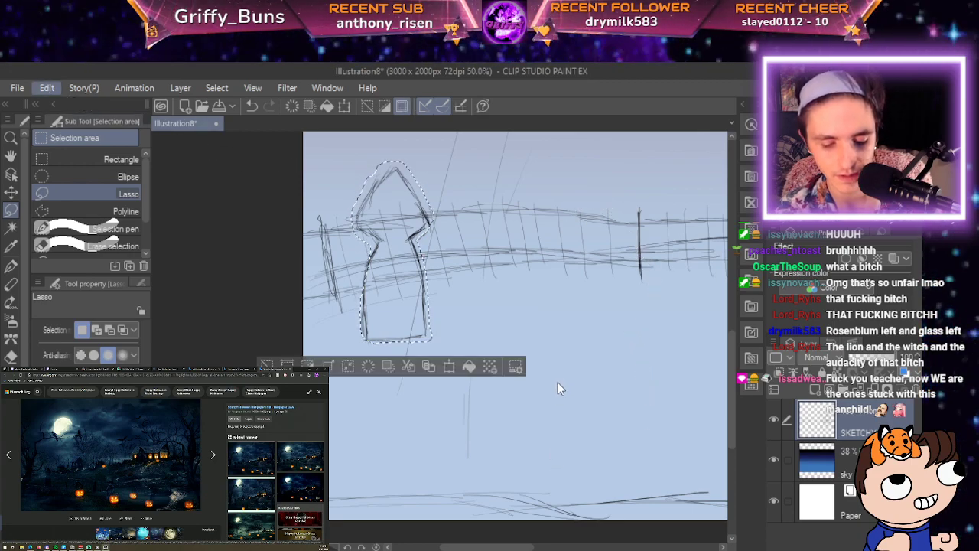
pyautogui.hotkey('ctrl', 't')
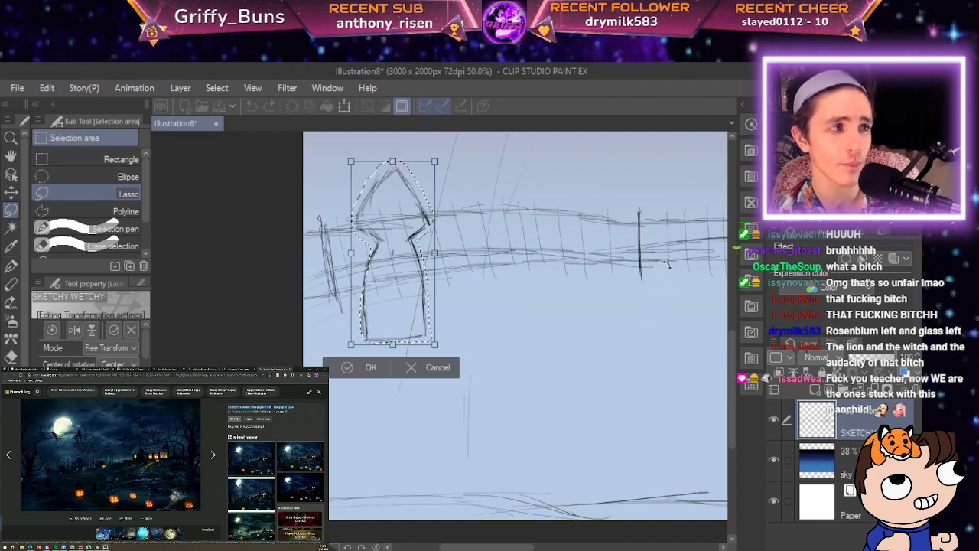
pyautogui.moveTo(666, 265); pyautogui.dragTo(664, 257)
pyautogui.moveTo(652, 212); pyautogui.dragTo(653, 207)
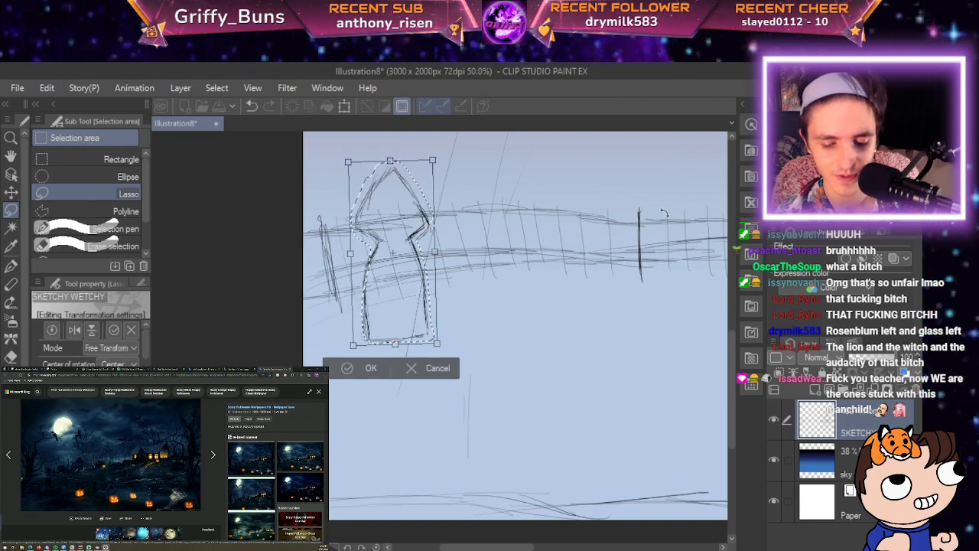
pyautogui.moveTo(587, 207); pyautogui.dragTo(580, 219)
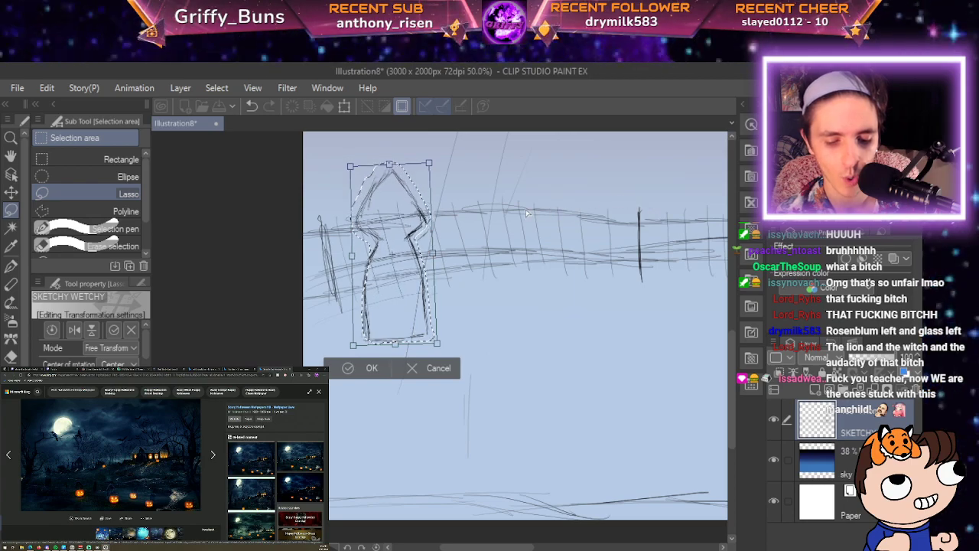
pyautogui.moveTo(516, 220); pyautogui.dragTo(514, 228)
pyautogui.moveTo(581, 217); pyautogui.dragTo(578, 235)
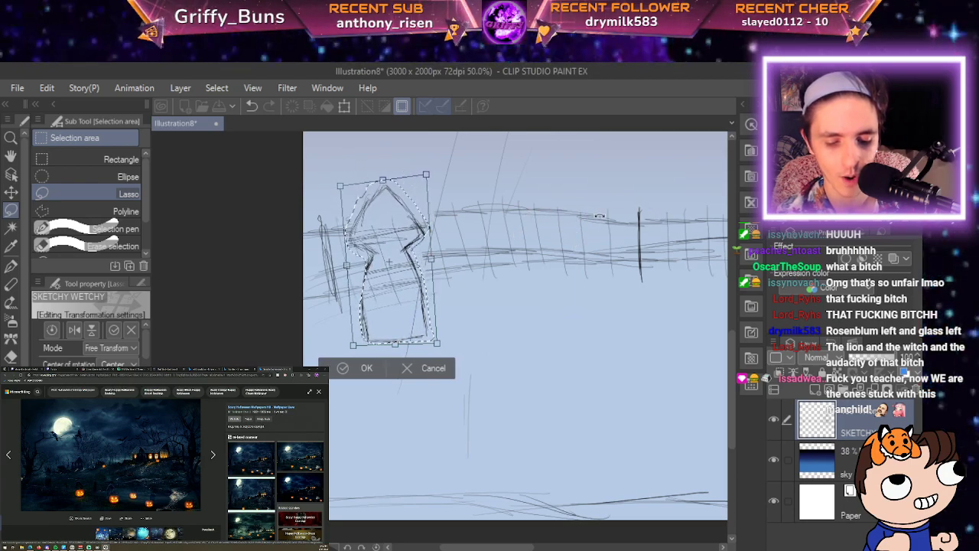
pyautogui.moveTo(651, 484); pyautogui.dragTo(644, 461)
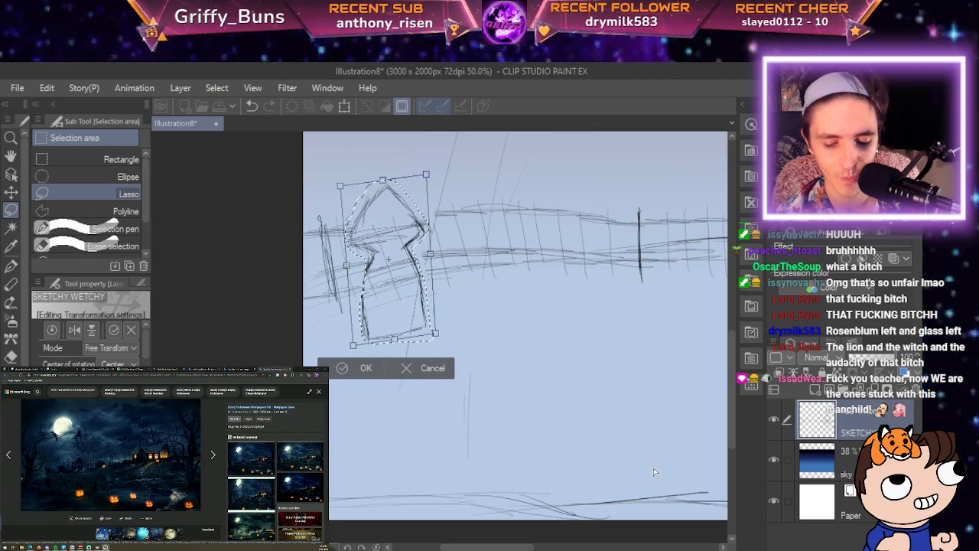
pyautogui.moveTo(606, 430)
pyautogui.mouseDown()
pyautogui.moveTo(596, 425)
pyautogui.moveTo(604, 419)
pyautogui.mouseUp()
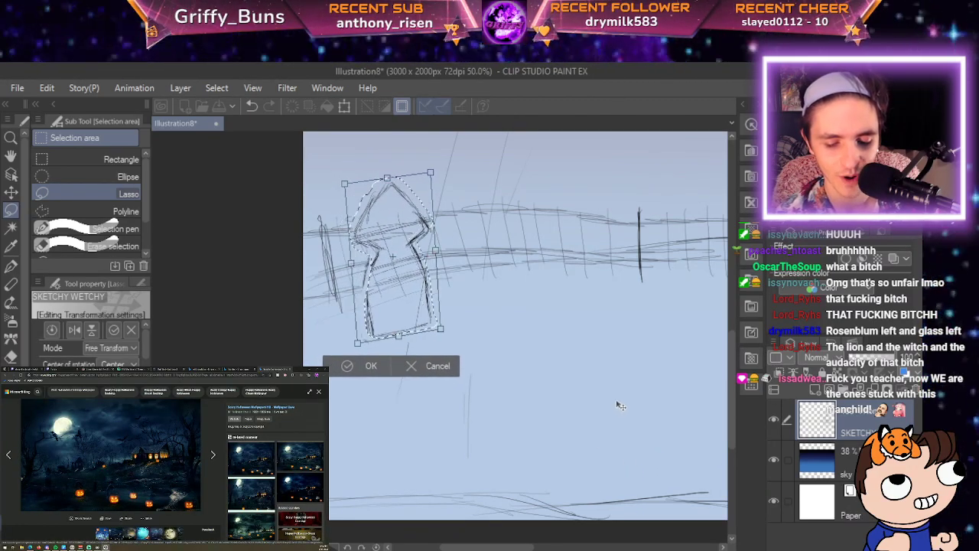
pyautogui.press('Return')
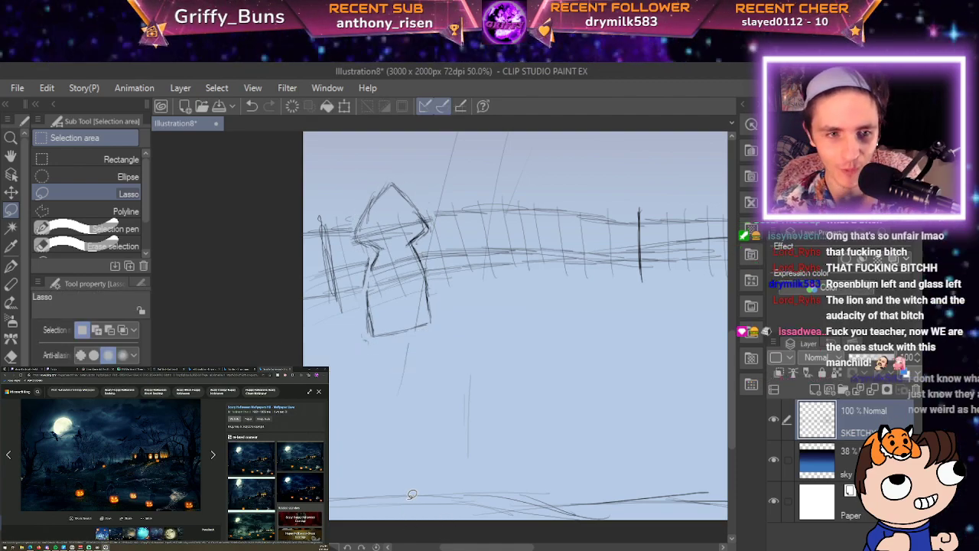
pyautogui.press('p')
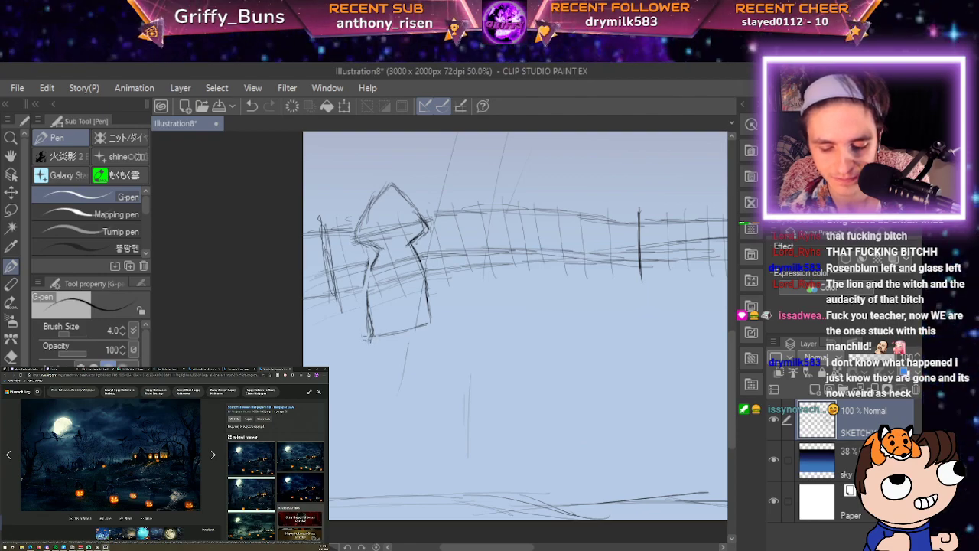
pyautogui.moveTo(394, 338); pyautogui.dragTo(433, 326)
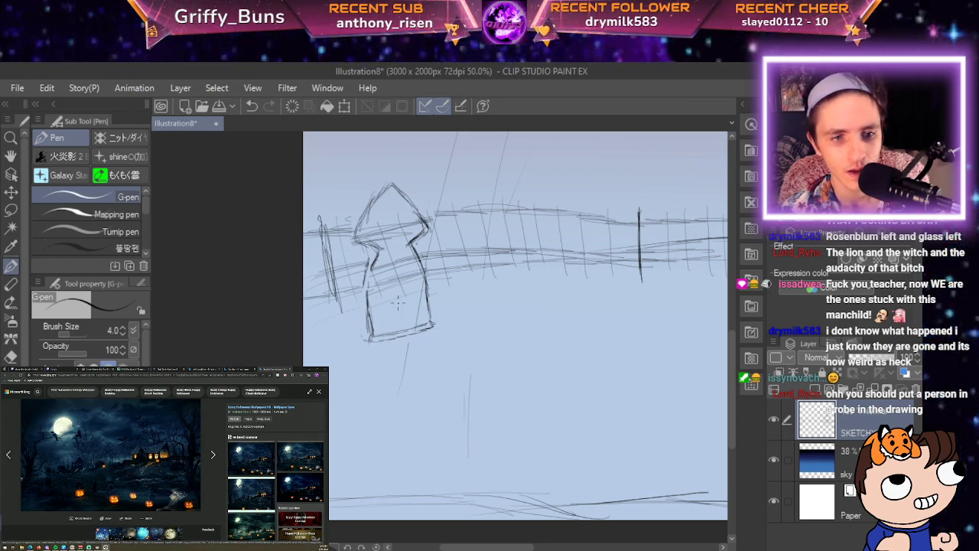
# Examine the whole scene's composition, comparing the pointed tombstone with the fence, pumpkin and cauldron fountain.
pyautogui.press('space')
pyautogui.moveTo(537, 340); pyautogui.dragTo(481, 275)
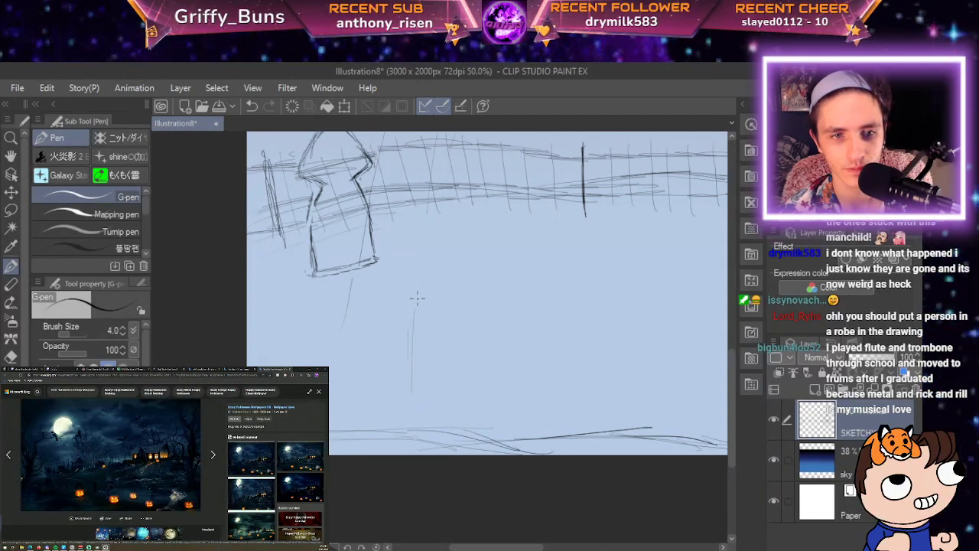
pyautogui.press('space')
pyautogui.moveTo(633, 281); pyautogui.dragTo(376, 318)
pyautogui.scroll(-2, 496, 291)
pyautogui.press('space')
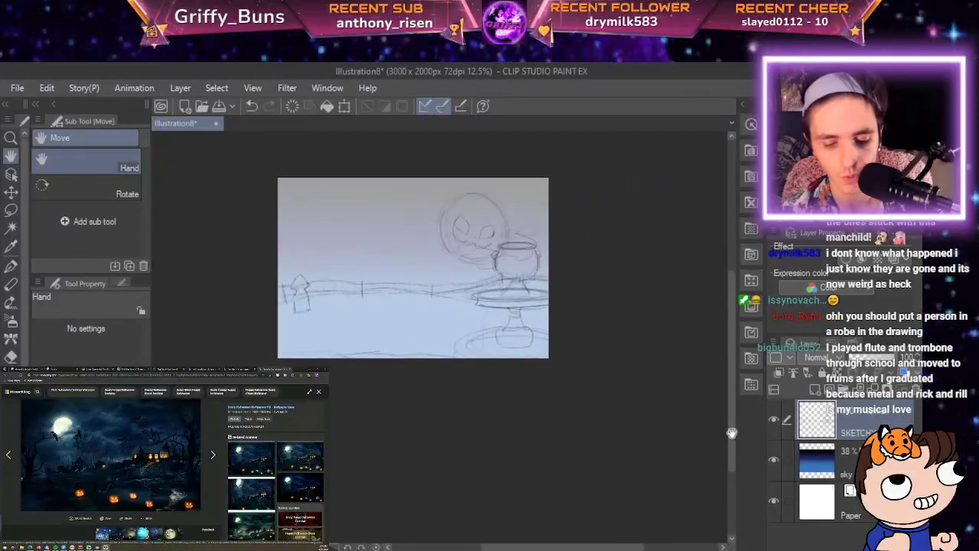
pyautogui.scroll(3, 688, 436)
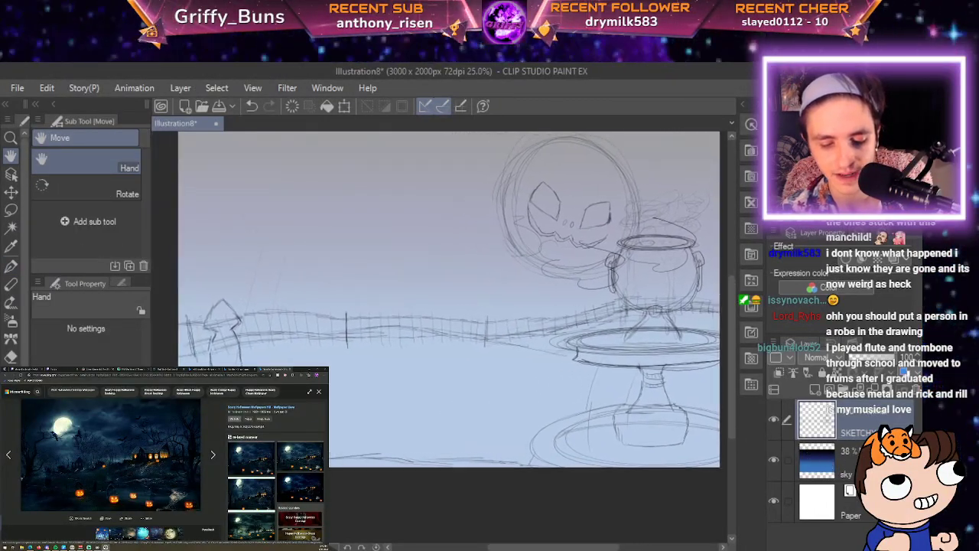
pyautogui.moveTo(604, 311); pyautogui.dragTo(598, 316)
pyautogui.scroll(-2, 597, 315)
pyautogui.scroll(2, 597, 315)
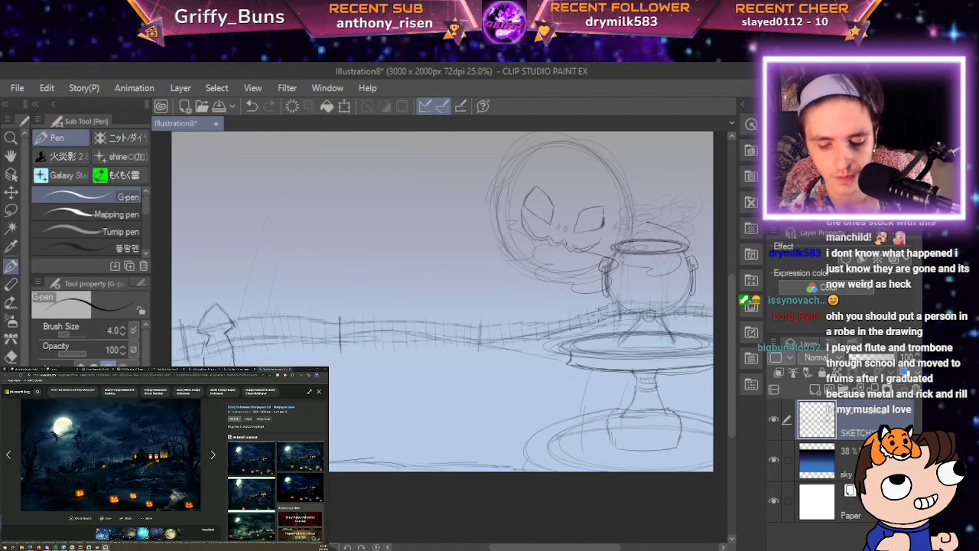
pyautogui.press('space')
pyautogui.moveTo(710, 492); pyautogui.dragTo(711, 524)
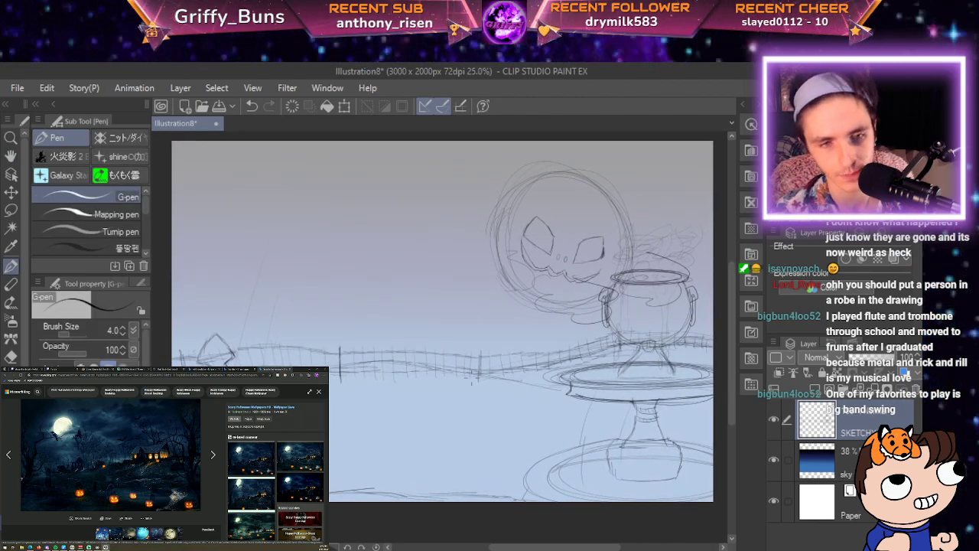
# Sketch a large round-topped tombstone over the fence's dark middle post, with small side shoulders, straight sides and a flat base.
pyautogui.scroll(1, 472, 382)
pyautogui.press('space')
pyautogui.moveTo(281, 407); pyautogui.dragTo(440, 397)
pyautogui.scroll(1, 441, 396)
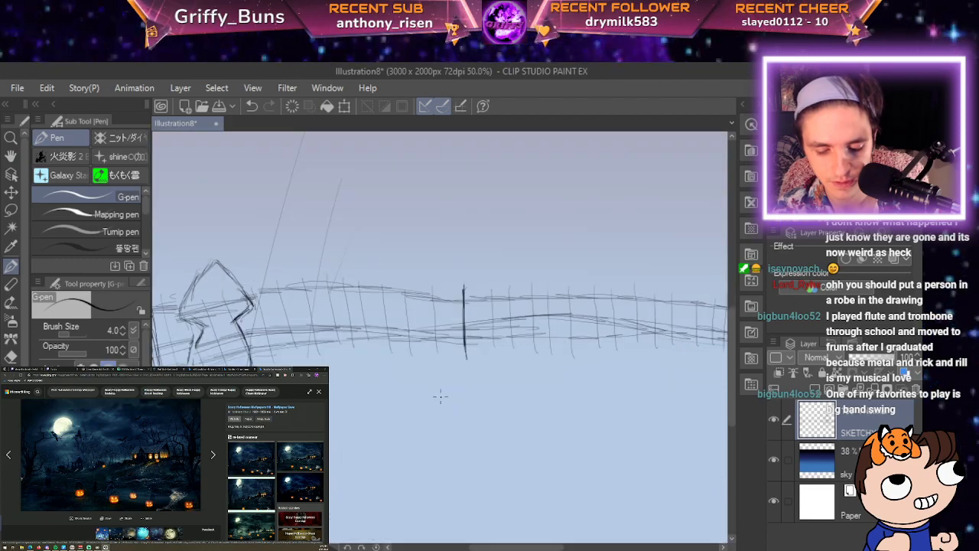
pyautogui.scroll(1, 422, 388)
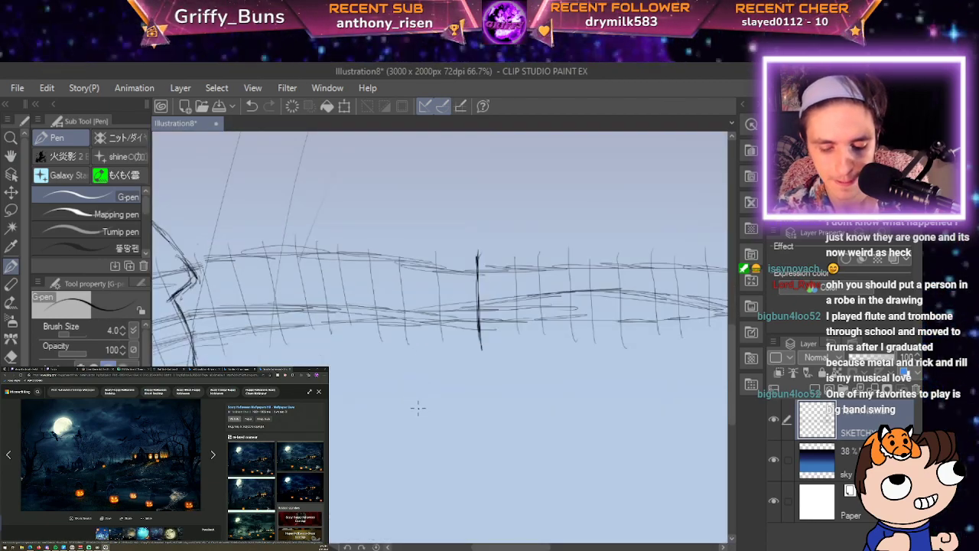
pyautogui.moveTo(415, 413)
pyautogui.mouseDown()
pyautogui.moveTo(389, 267)
pyautogui.moveTo(405, 260)
pyautogui.moveTo(396, 269)
pyautogui.moveTo(403, 307)
pyautogui.moveTo(407, 221)
pyautogui.mouseUp()
pyautogui.moveTo(403, 258)
pyautogui.mouseDown()
pyautogui.moveTo(406, 217)
pyautogui.moveTo(464, 170)
pyautogui.moveTo(517, 217)
pyautogui.mouseUp()
pyautogui.moveTo(490, 182)
pyautogui.mouseDown()
pyautogui.moveTo(524, 229)
pyautogui.moveTo(541, 281)
pyautogui.moveTo(543, 303)
pyautogui.moveTo(529, 306)
pyautogui.moveTo(534, 367)
pyautogui.mouseUp()
pyautogui.moveTo(537, 309); pyautogui.dragTo(539, 415)
pyautogui.moveTo(411, 409)
pyautogui.mouseDown()
pyautogui.moveTo(465, 402)
pyautogui.moveTo(432, 399)
pyautogui.moveTo(537, 399)
pyautogui.mouseUp()
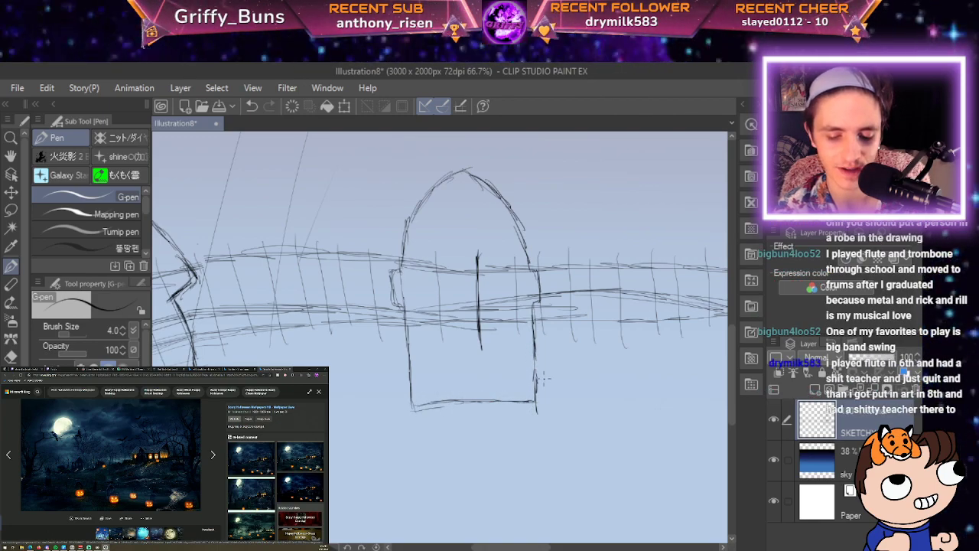
# Lasso the round-topped tombstone and free-transform it shorter, narrower and slightly tapered toward the top, then clear the selection.
pyautogui.scroll(-1, 545, 377)
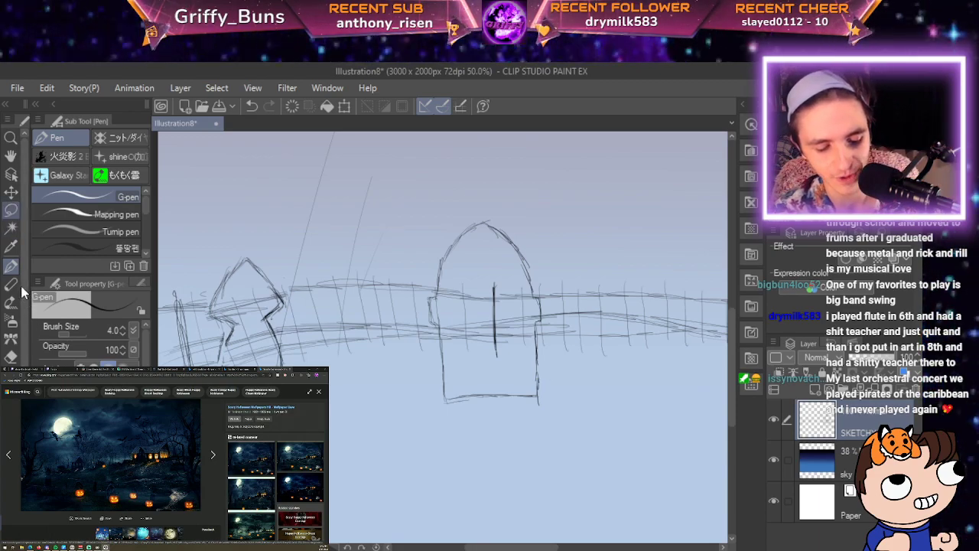
pyautogui.click(11, 210)
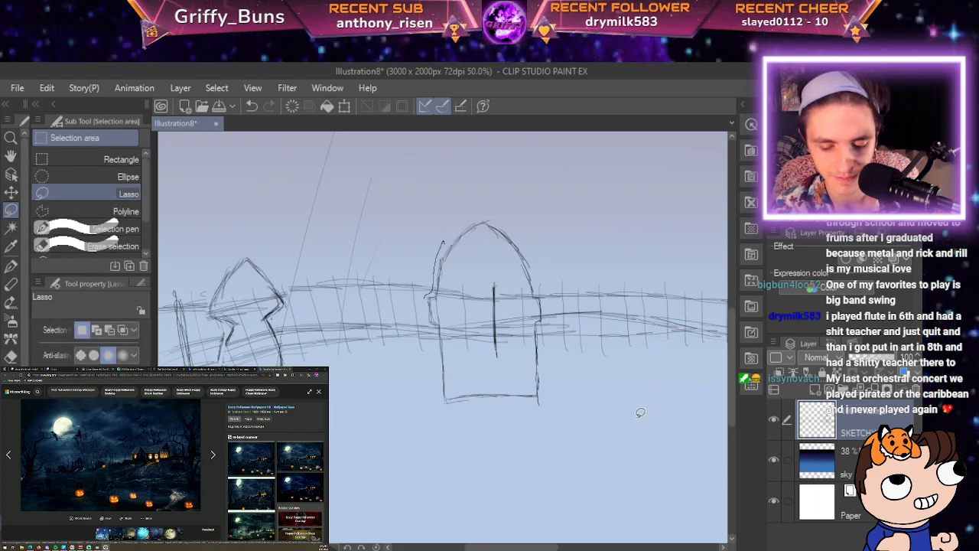
pyautogui.moveTo(436, 348)
pyautogui.mouseDown()
pyautogui.moveTo(444, 400)
pyautogui.moveTo(482, 404)
pyautogui.moveTo(551, 387)
pyautogui.moveTo(540, 288)
pyautogui.moveTo(509, 214)
pyautogui.mouseUp()
pyautogui.moveTo(441, 241); pyautogui.dragTo(504, 212)
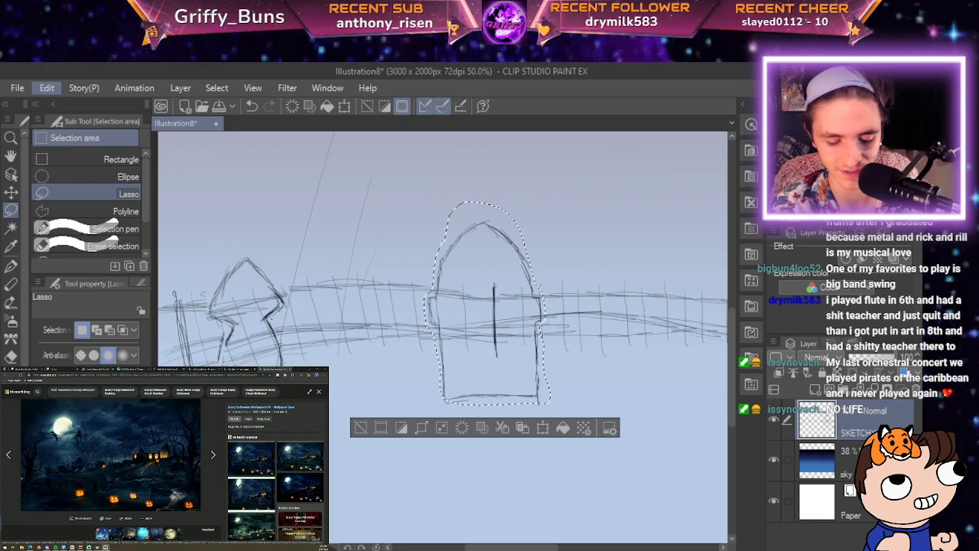
pyautogui.hotkey('ctrl', 't')
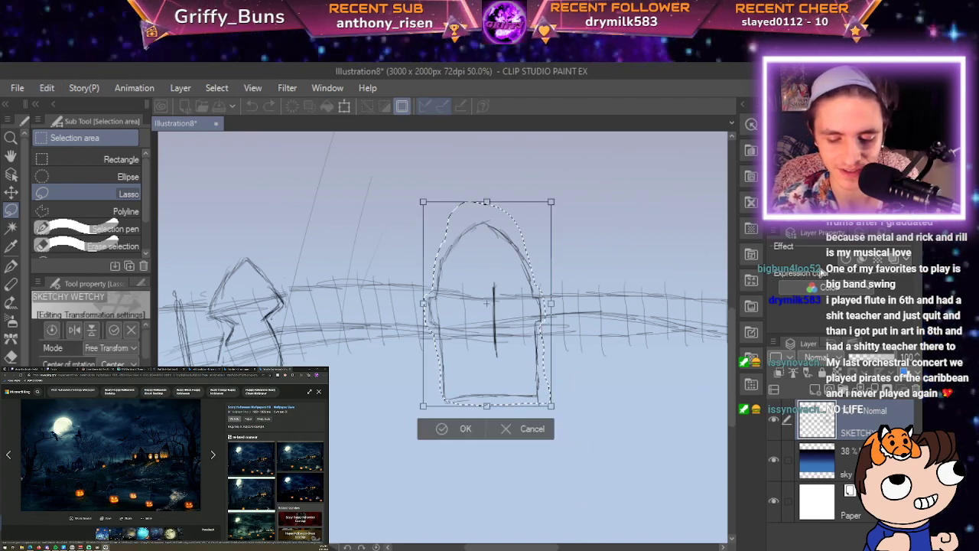
pyautogui.moveTo(487, 202); pyautogui.dragTo(483, 266)
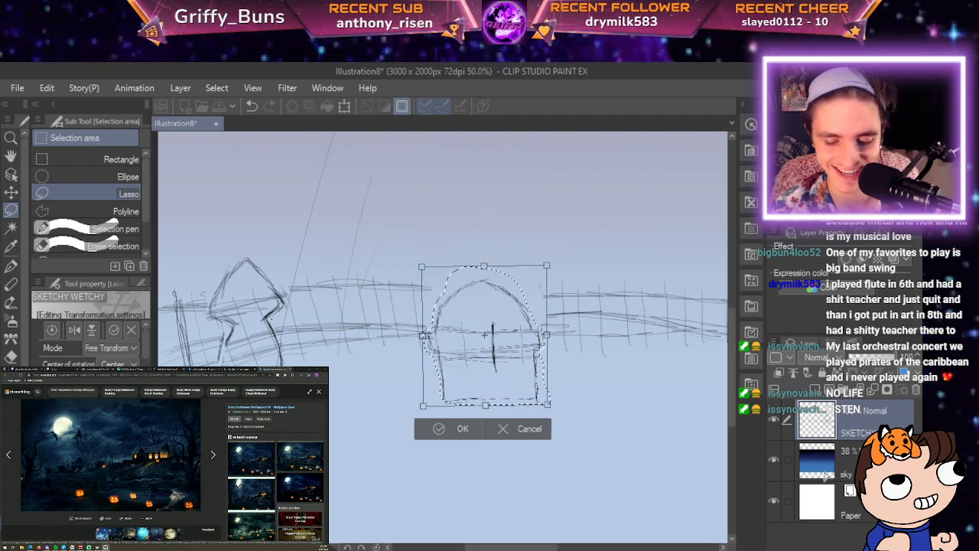
pyautogui.moveTo(547, 335); pyautogui.dragTo(522, 330)
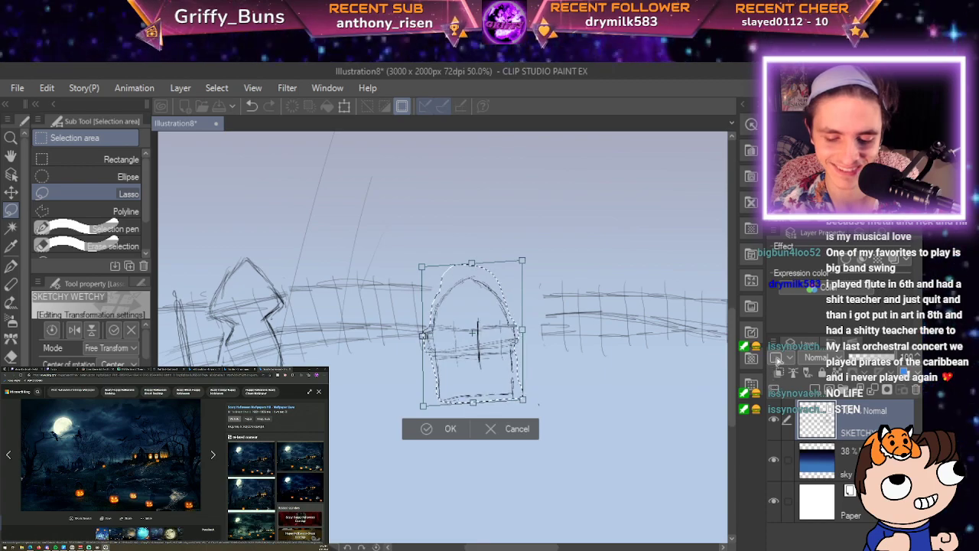
pyautogui.moveTo(522, 261); pyautogui.dragTo(515, 275)
pyautogui.moveTo(422, 266); pyautogui.dragTo(434, 278)
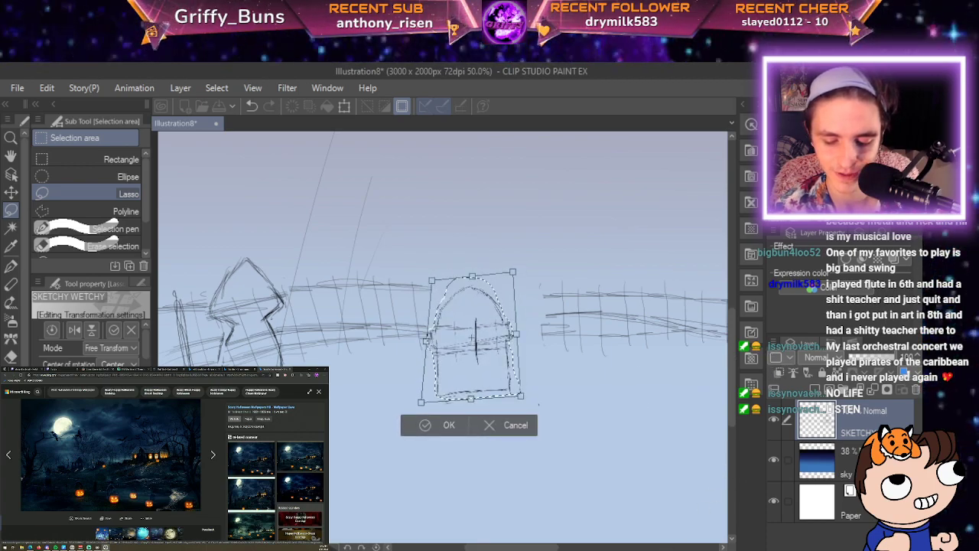
pyautogui.press('Return')
pyautogui.hotkey('ctrl', 'd')
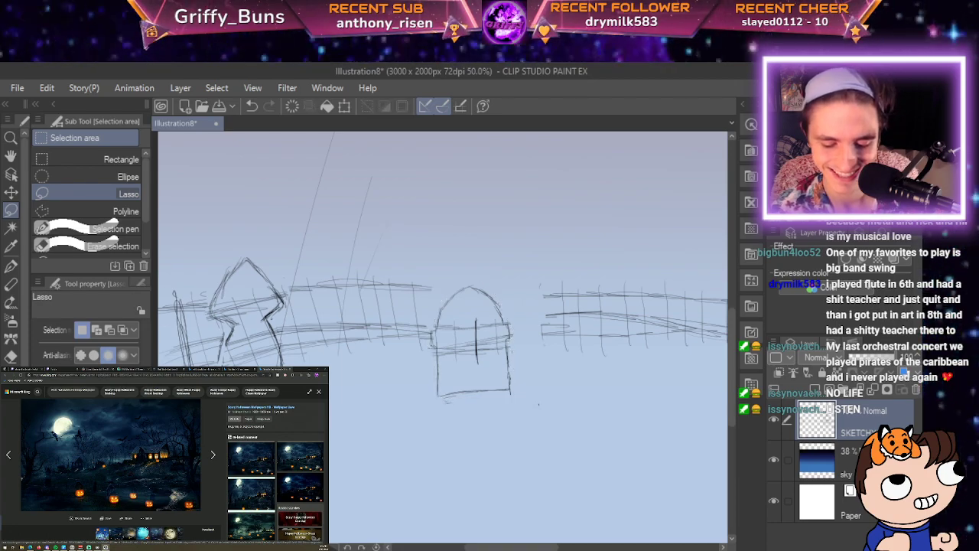
# Redraw the fence's pickets and upper and lower rails across the gap around the round-topped tombstone.
pyautogui.press('p')
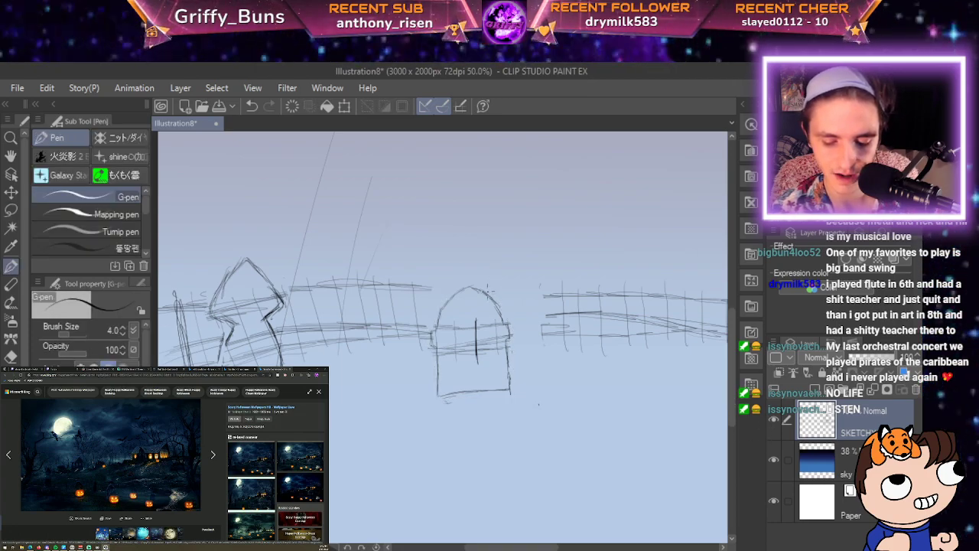
pyautogui.moveTo(490, 277); pyautogui.dragTo(495, 335)
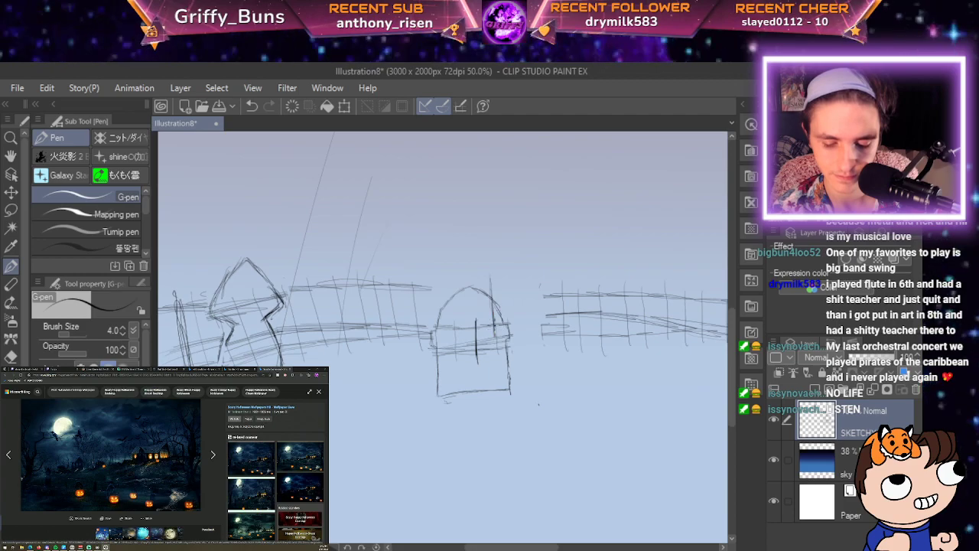
pyautogui.moveTo(491, 295); pyautogui.dragTo(494, 332)
pyautogui.moveTo(413, 286); pyautogui.dragTo(586, 294)
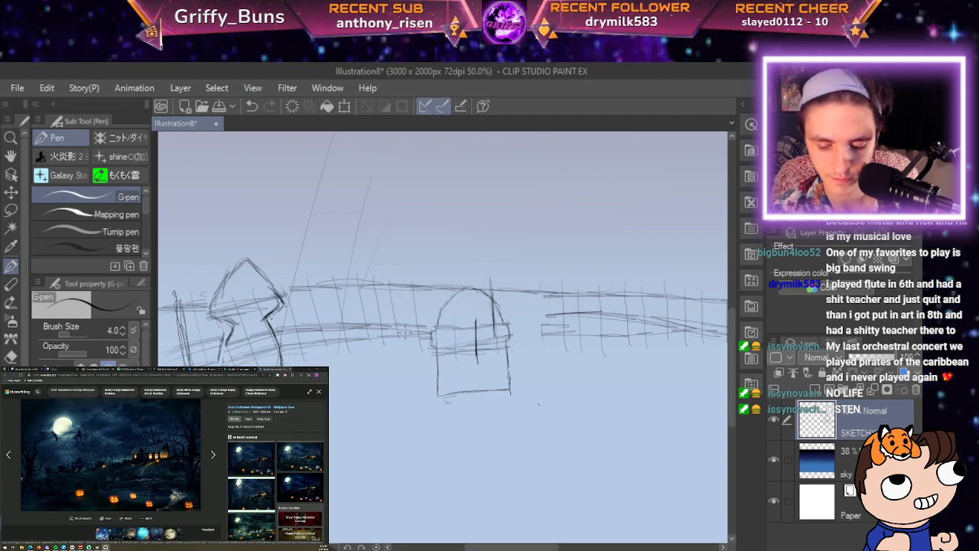
pyautogui.moveTo(433, 333); pyautogui.dragTo(546, 334)
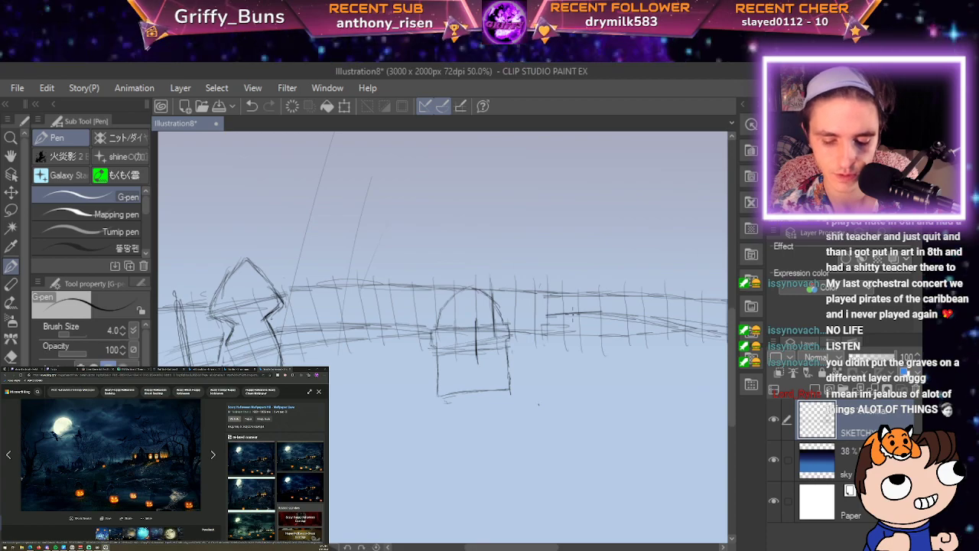
# Sketch a larger upright tombstone between the round-topped one and the fountain, with a flat base, straight sides and a top overlapping the fence.
pyautogui.scroll(-2, 573, 312)
pyautogui.scroll(1, 573, 313)
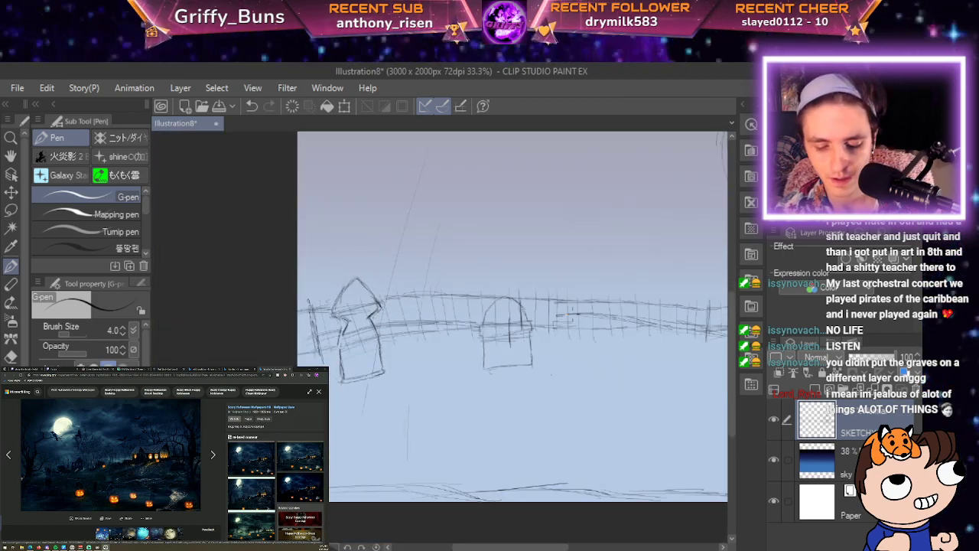
pyautogui.press('space')
pyautogui.moveTo(573, 312); pyautogui.dragTo(536, 290)
pyautogui.moveTo(844, 523); pyautogui.dragTo(761, 507)
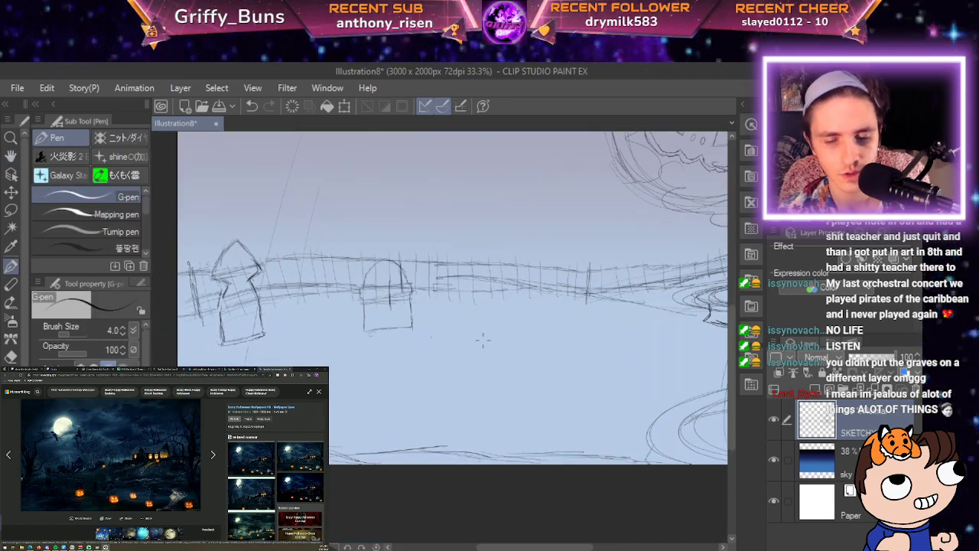
pyautogui.scroll(1, 483, 340)
pyautogui.press('h')
pyautogui.moveTo(482, 341); pyautogui.dragTo(428, 326)
pyautogui.press('p')
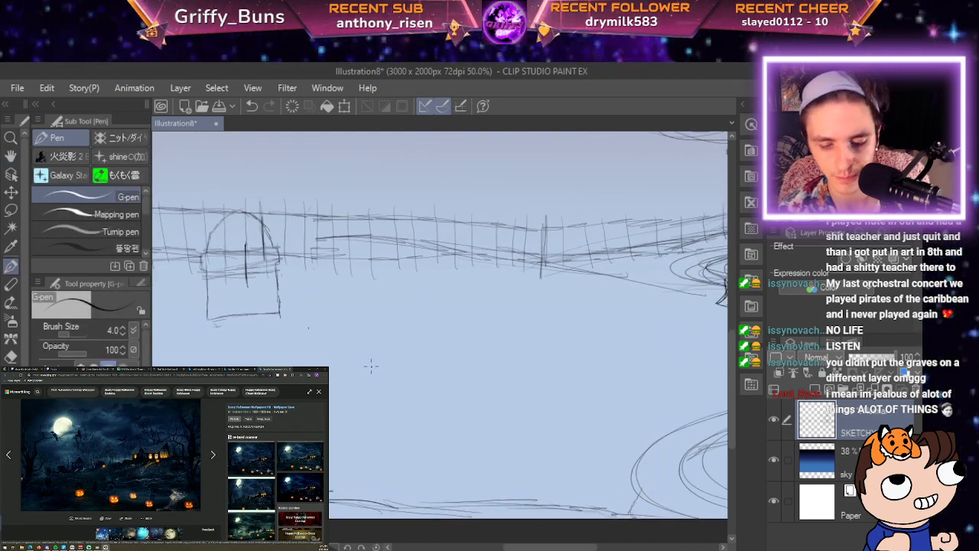
pyautogui.moveTo(367, 368); pyautogui.dragTo(485, 362)
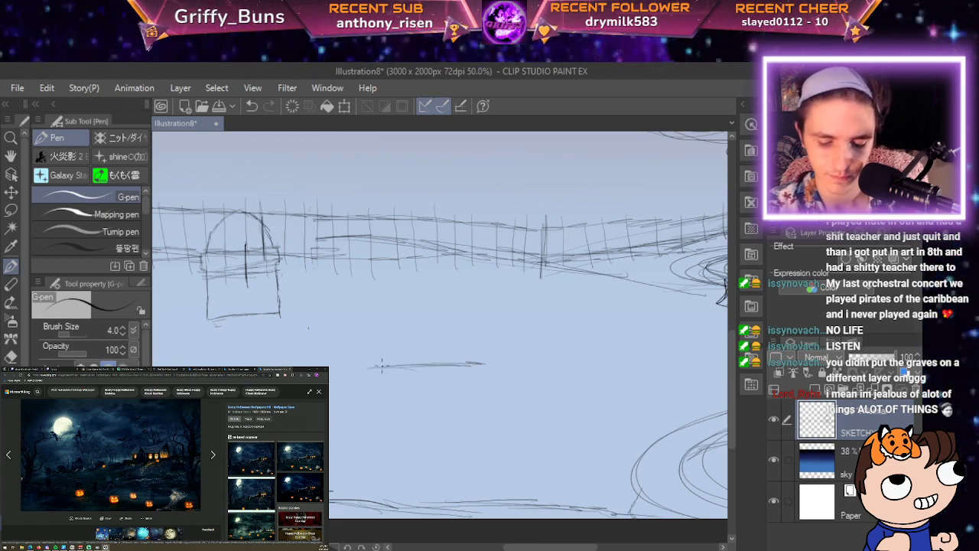
pyautogui.moveTo(378, 367); pyautogui.dragTo(380, 284)
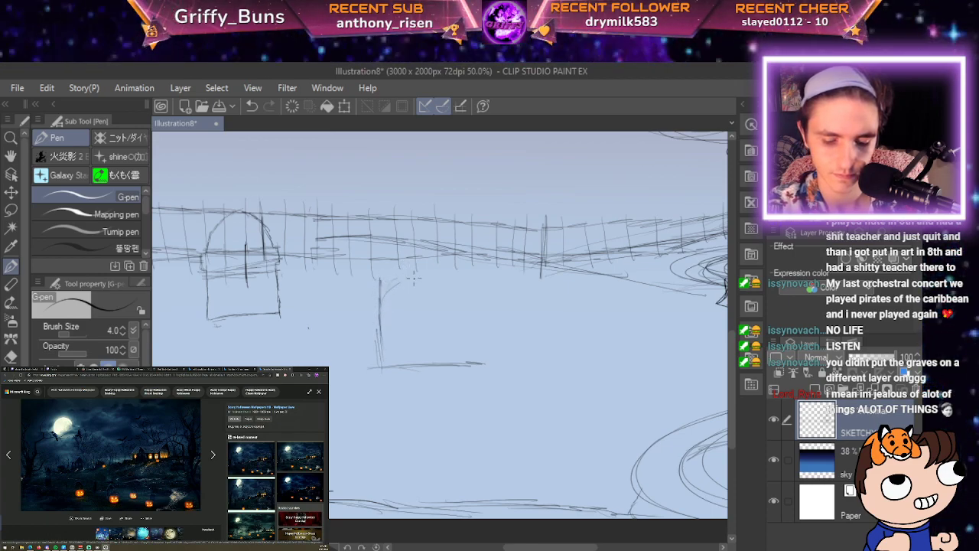
pyautogui.moveTo(399, 364); pyautogui.dragTo(399, 296)
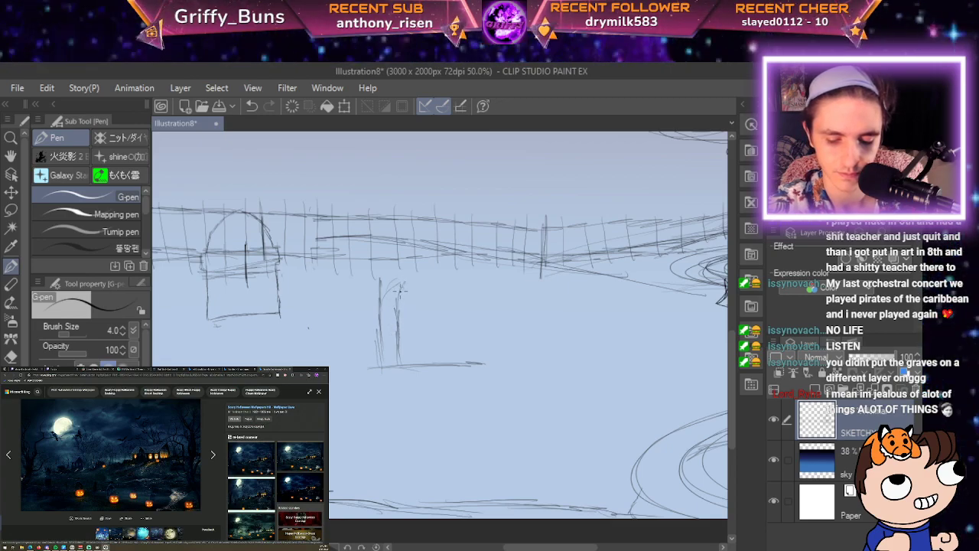
pyautogui.moveTo(402, 354)
pyautogui.mouseDown()
pyautogui.moveTo(403, 253)
pyautogui.moveTo(425, 232)
pyautogui.moveTo(406, 233)
pyautogui.moveTo(480, 232)
pyautogui.moveTo(492, 263)
pyautogui.moveTo(485, 363)
pyautogui.mouseUp()
pyautogui.press('e')
pyautogui.moveTo(378, 297); pyautogui.dragTo(375, 381)
pyautogui.press('p')
pyautogui.scroll(-2, 468, 329)
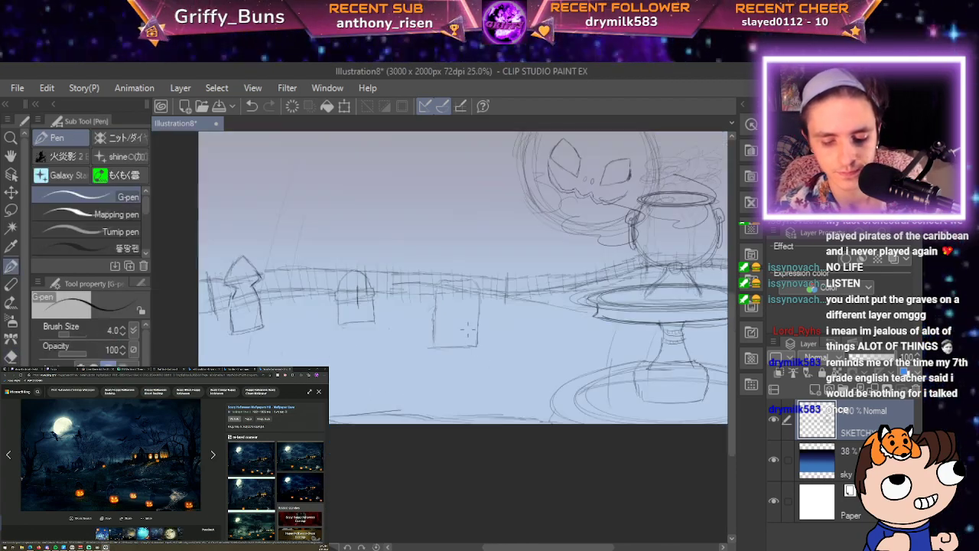
# Sketch a low, wide oval mound in the foreground below the pointed and round-topped tombstones, replacing the first trial curve.
pyautogui.press('space')
pyautogui.moveTo(468, 329); pyautogui.dragTo(614, 301)
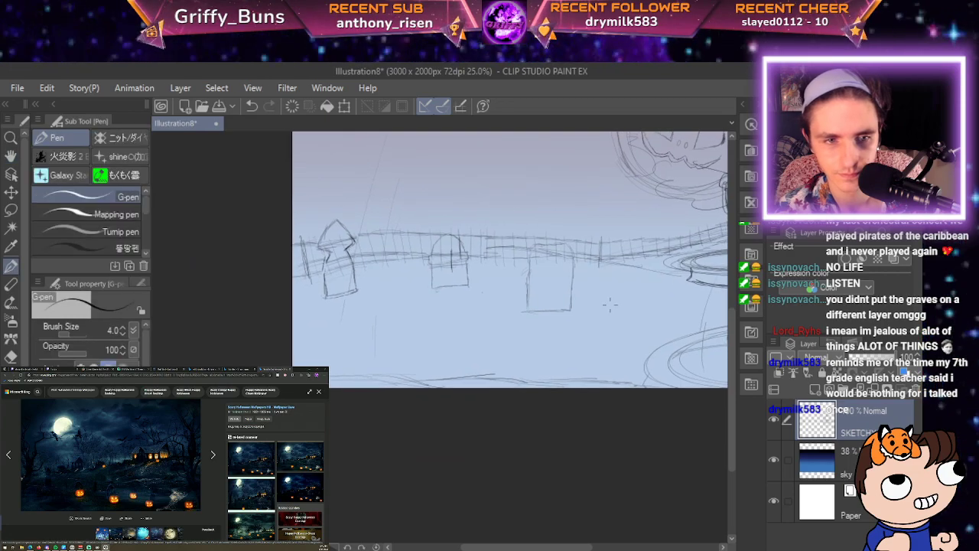
pyautogui.scroll(1, 614, 301)
pyautogui.press('space')
pyautogui.moveTo(378, 354); pyautogui.dragTo(445, 316)
pyautogui.scroll(1, 598, 328)
pyautogui.scroll(1, 598, 328)
pyautogui.press('space')
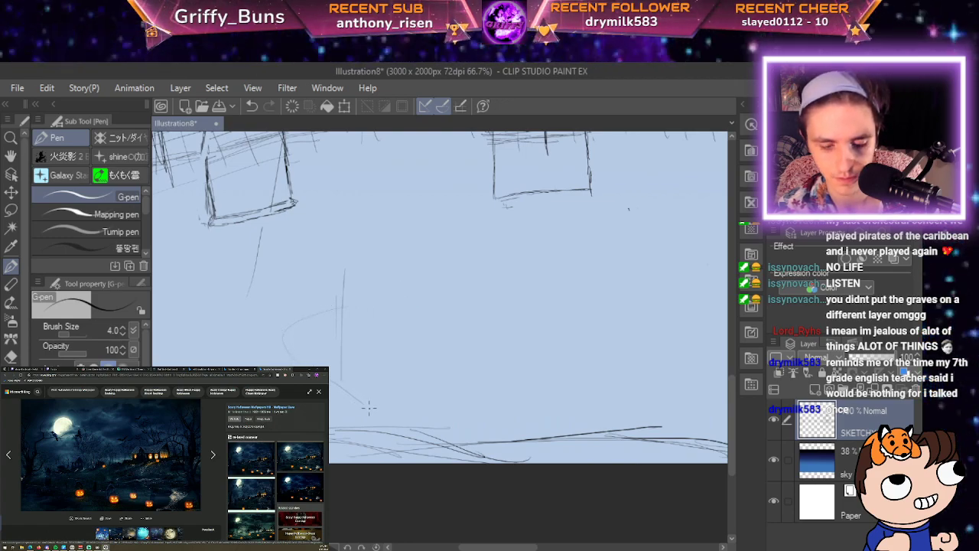
pyautogui.hotkey('ctrl', 'z')
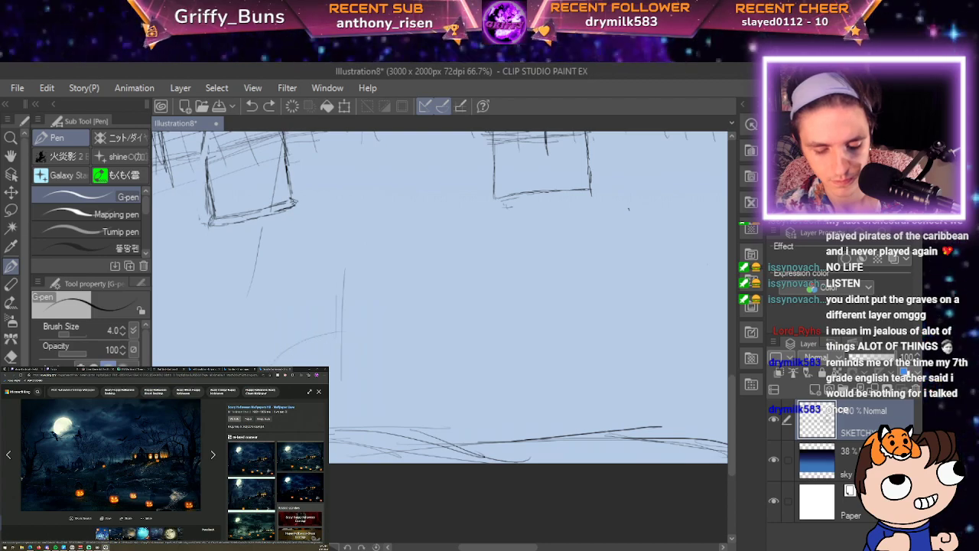
pyautogui.moveTo(335, 422)
pyautogui.mouseDown()
pyautogui.moveTo(433, 440)
pyautogui.moveTo(481, 382)
pyautogui.moveTo(311, 333)
pyautogui.moveTo(274, 362)
pyautogui.moveTo(410, 439)
pyautogui.moveTo(383, 341)
pyautogui.moveTo(274, 363)
pyautogui.moveTo(469, 417)
pyautogui.moveTo(284, 341)
pyautogui.moveTo(269, 363)
pyautogui.mouseUp()
pyautogui.moveTo(329, 416)
pyautogui.mouseDown()
pyautogui.moveTo(386, 427)
pyautogui.moveTo(462, 350)
pyautogui.mouseUp()
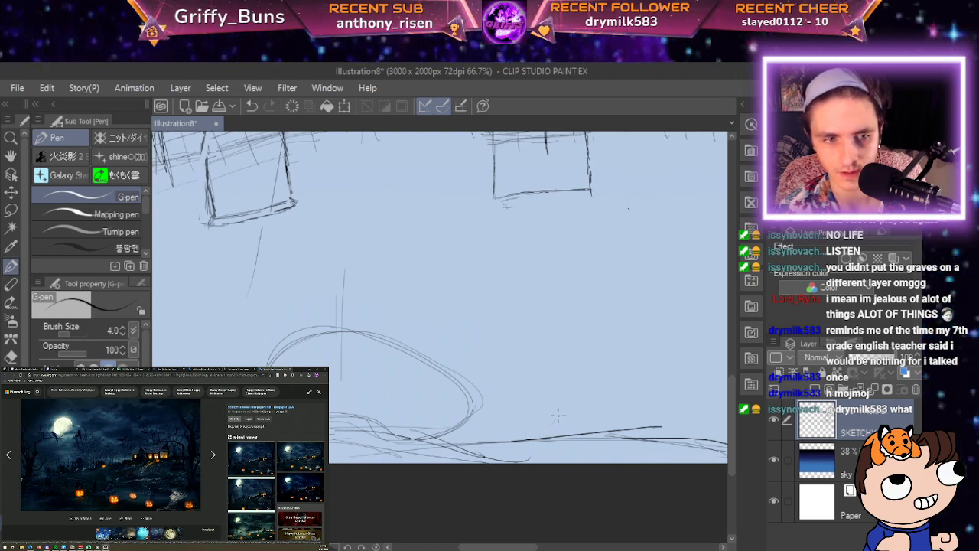
pyautogui.moveTo(560, 413)
pyautogui.mouseDown()
pyautogui.moveTo(497, 310)
pyautogui.moveTo(195, 359)
pyautogui.mouseUp()
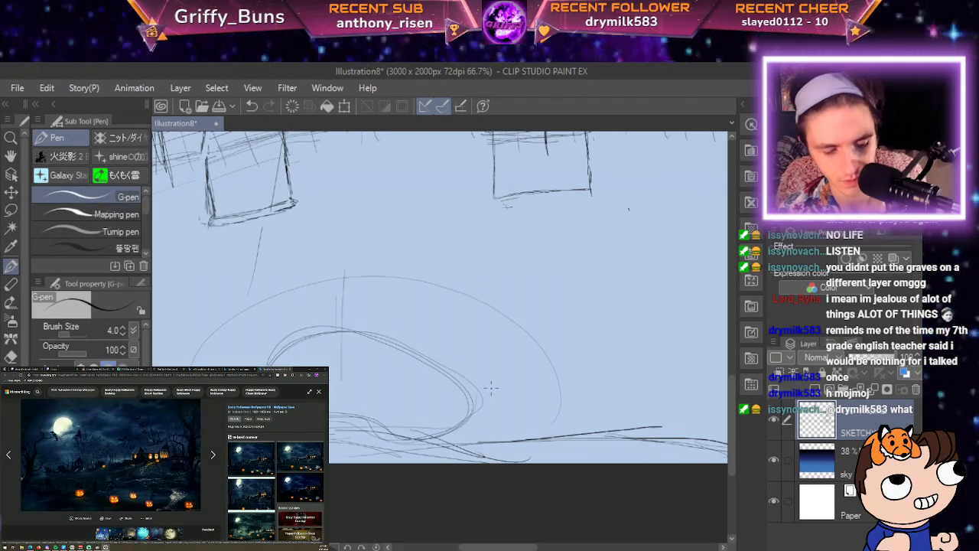
pyautogui.hotkey('ctrl', 'z')
pyautogui.hotkey('ctrl', 'z')
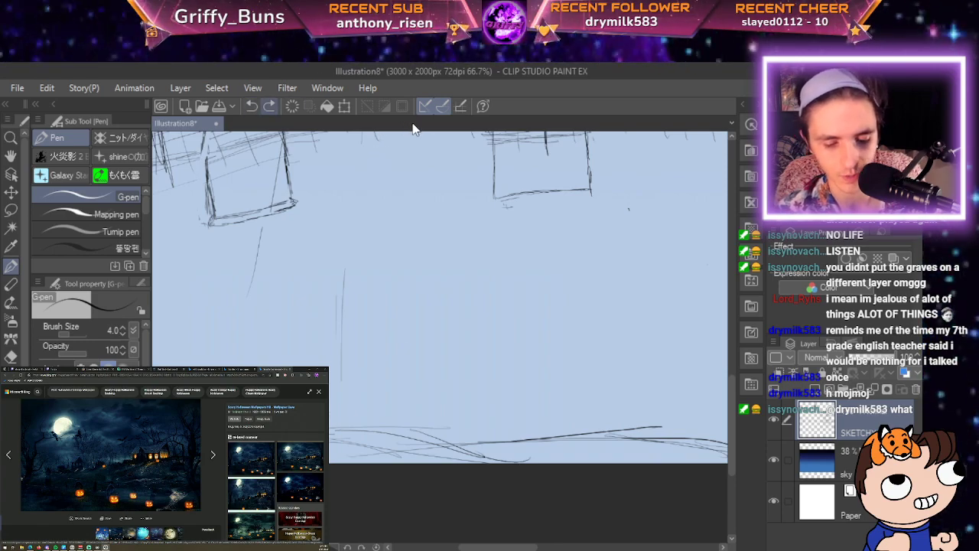
pyautogui.hotkey('ctrl', 'y')
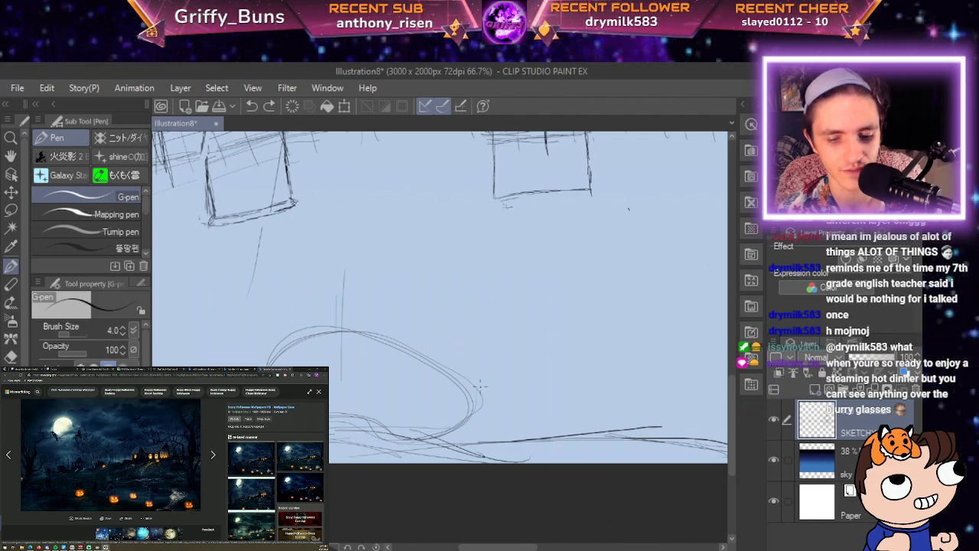
# Examine how the new tombstone and the foreground oval fit with the fence, fountain and pumpkin across the whole scene.
pyautogui.press('space')
pyautogui.moveTo(755, 518); pyautogui.dragTo(554, 516)
pyautogui.scroll(-1, 430, 375)
pyautogui.scroll(-1, 430, 376)
pyautogui.press('space')
pyautogui.scroll(-1, 395, 329)
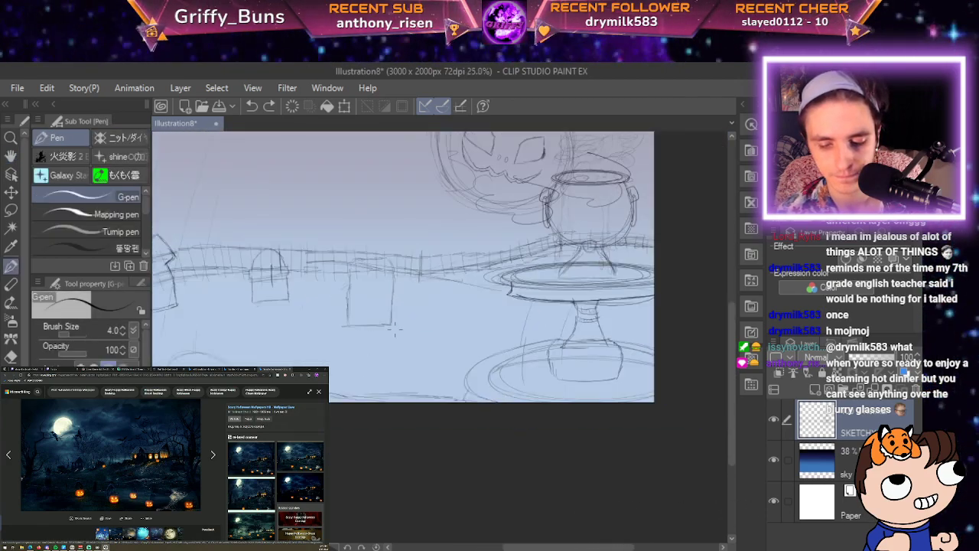
pyautogui.scroll(1, 396, 328)
pyautogui.moveTo(482, 326); pyautogui.dragTo(375, 377)
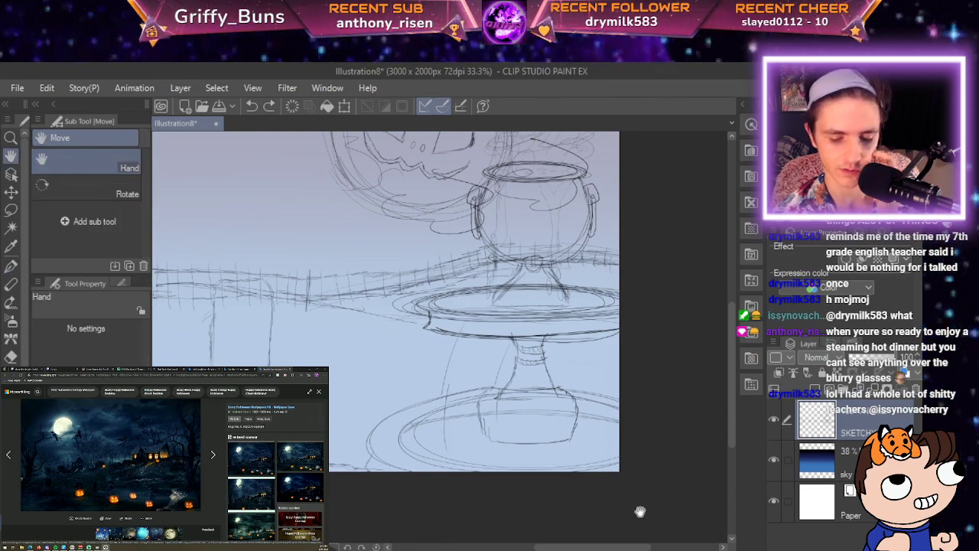
pyautogui.moveTo(422, 335); pyautogui.dragTo(695, 357)
pyautogui.scroll(-1, 696, 355)
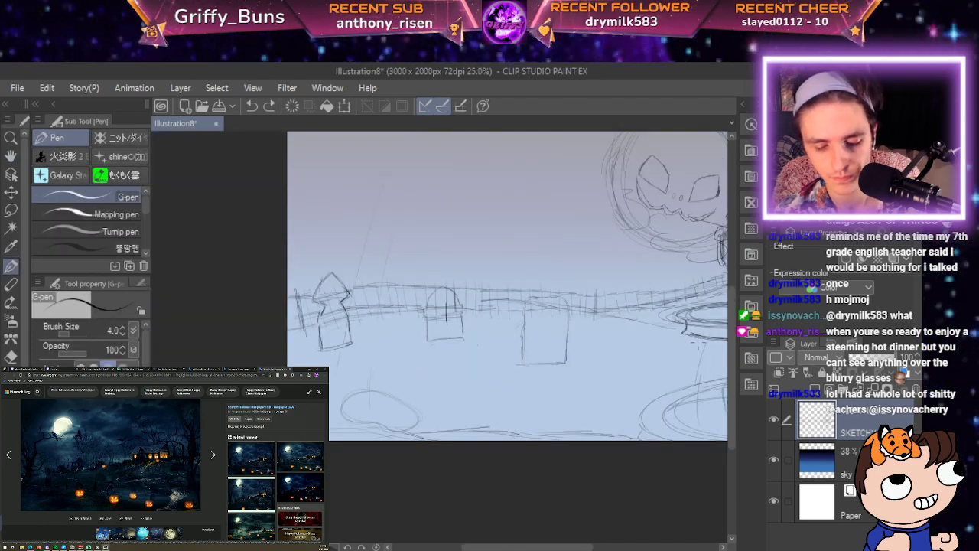
pyautogui.moveTo(569, 350); pyautogui.dragTo(449, 406)
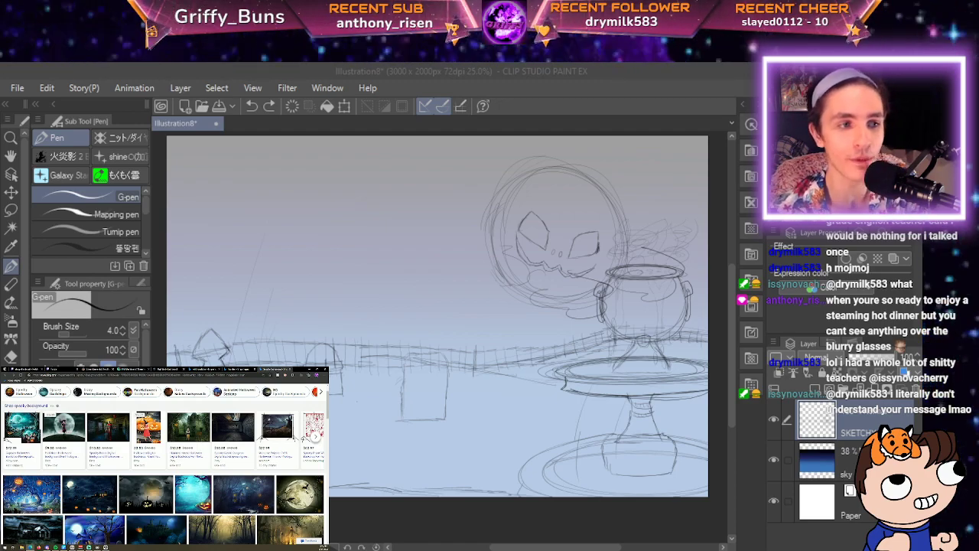
# Switch to the browser's fountain reference page, search for "grim reaper drawing" and browse the image results.
pyautogui.click(237, 370)
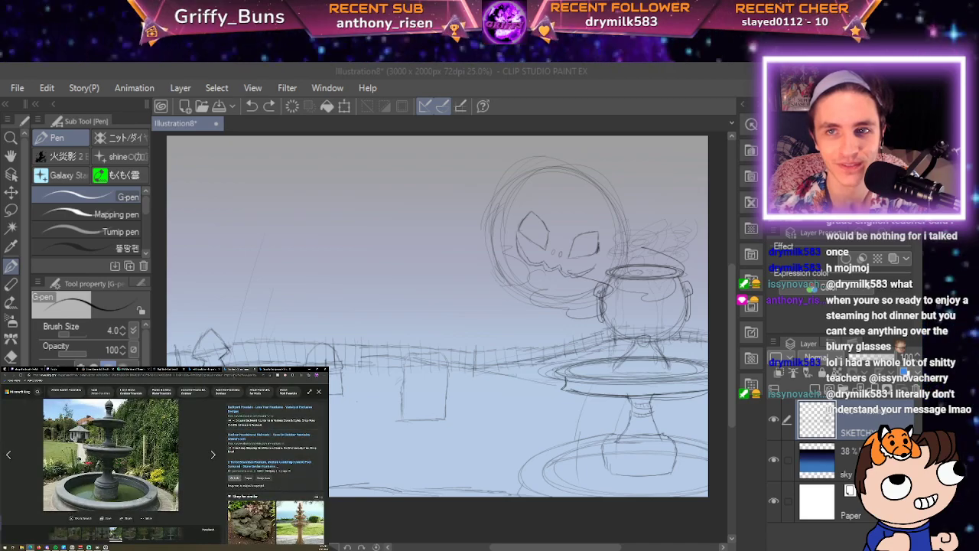
pyautogui.click(234, 376)
pyautogui.write('grim reaper drawing')
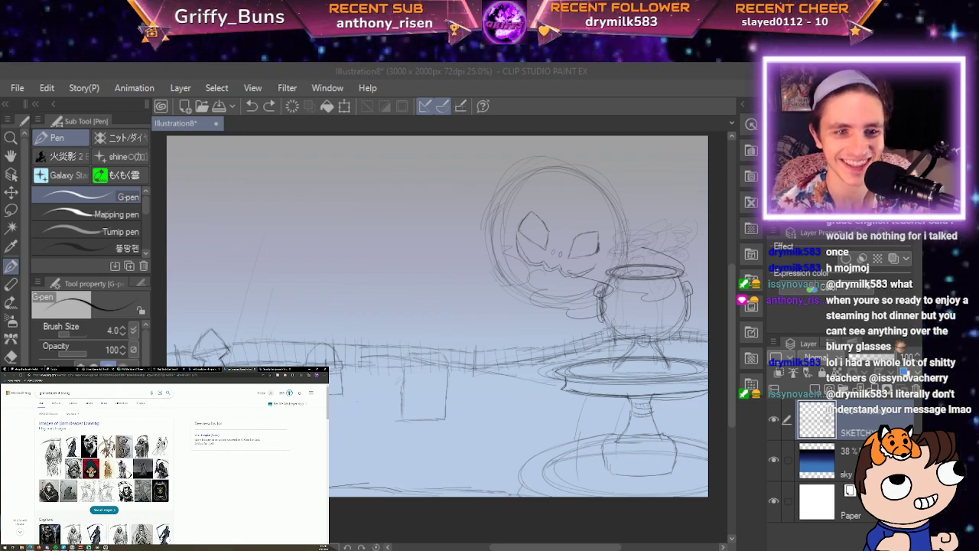
pyautogui.click(53, 402)
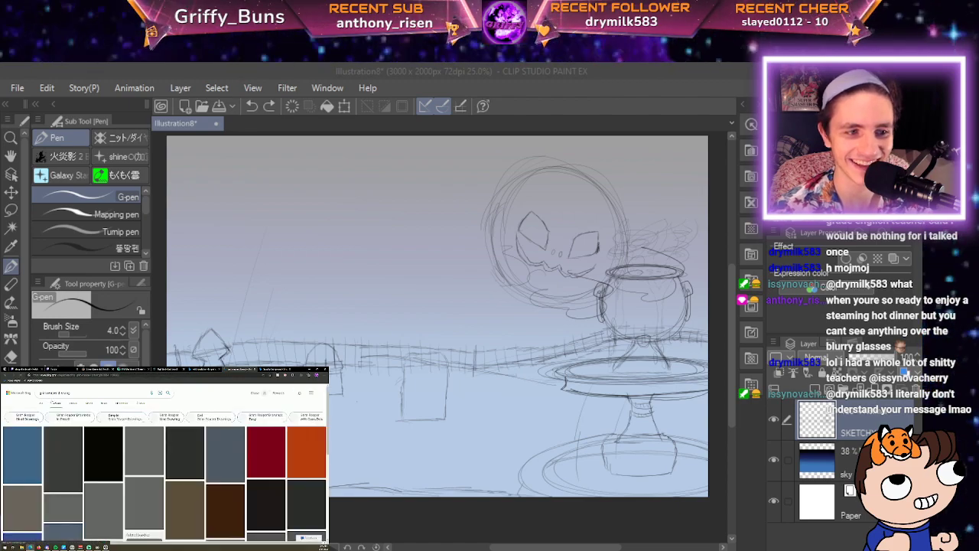
pyautogui.scroll(-3, 142, 457)
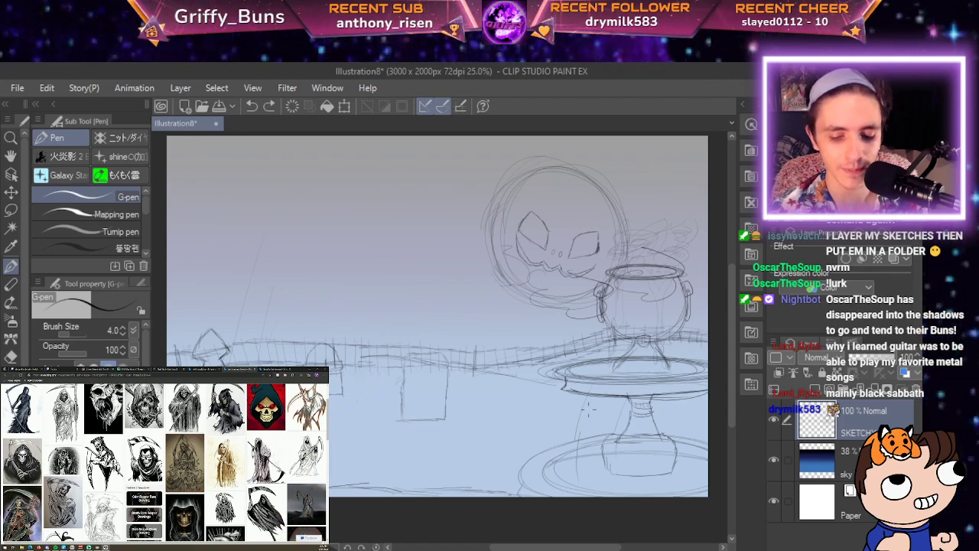
# Return to the illustration and examine the cauldron, fountain, pumpkin face and tombstones up close and in relation to each other.
pyautogui.scroll(3, 588, 411)
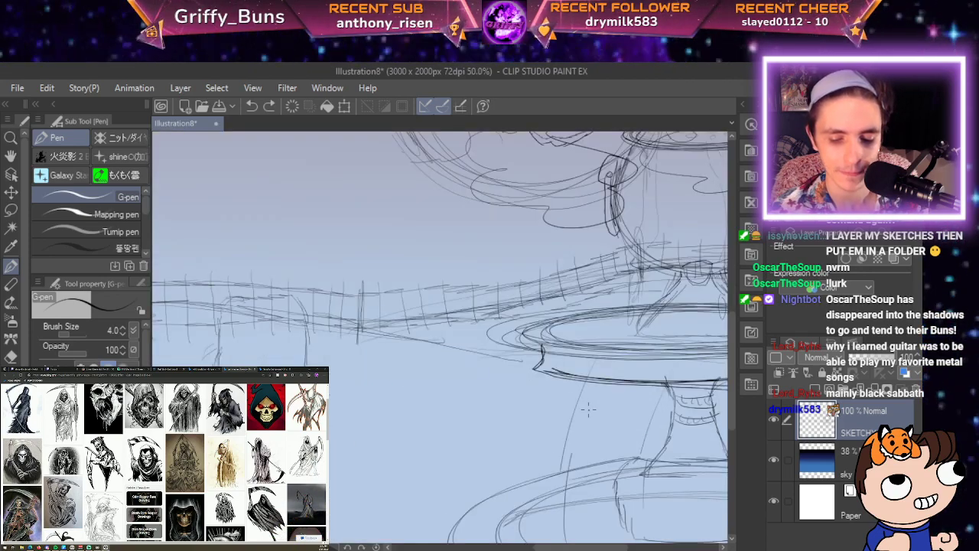
pyautogui.press('space')
pyautogui.moveTo(588, 410); pyautogui.dragTo(295, 518)
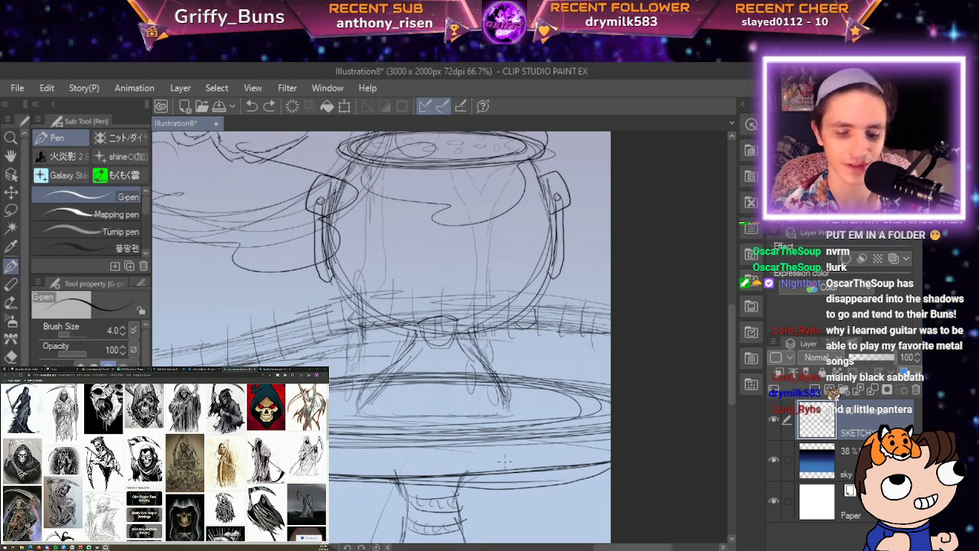
pyautogui.press('space')
pyautogui.moveTo(505, 463); pyautogui.dragTo(530, 512)
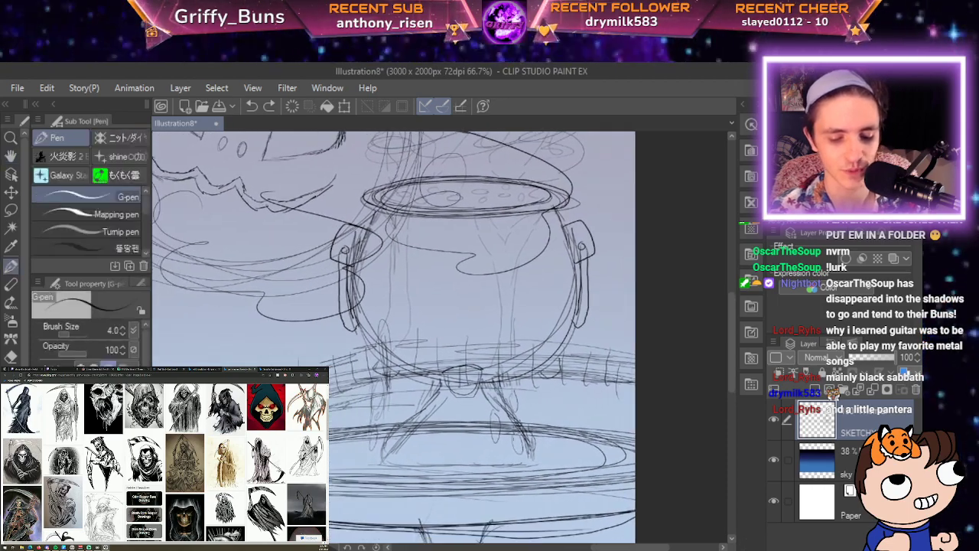
pyautogui.press('space')
pyautogui.moveTo(451, 306); pyautogui.dragTo(532, 352)
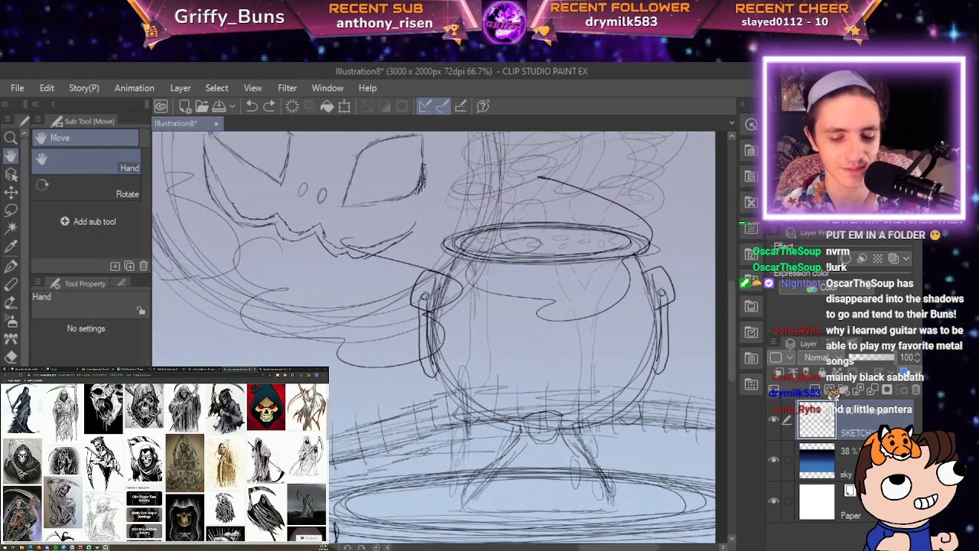
pyautogui.moveTo(336, 411); pyautogui.dragTo(588, 380)
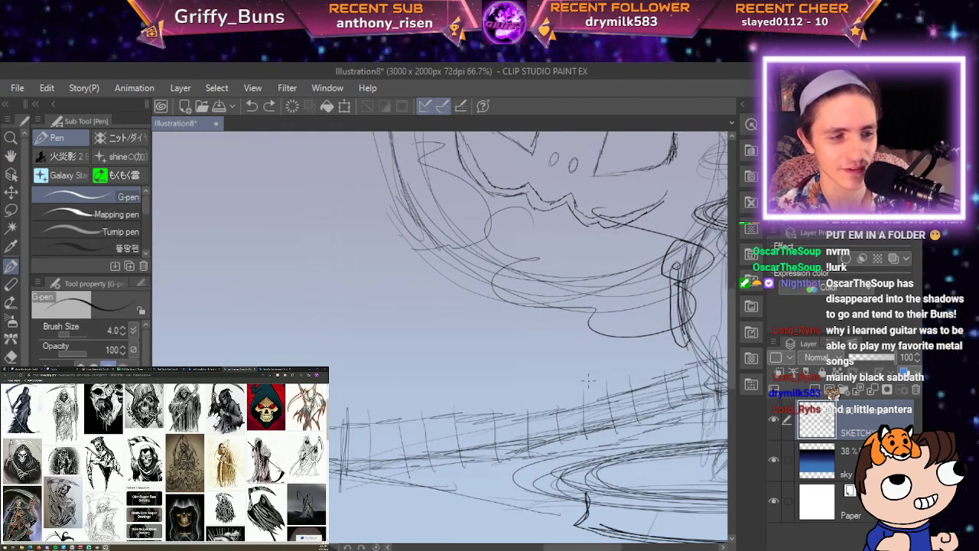
pyautogui.scroll(-3, 588, 380)
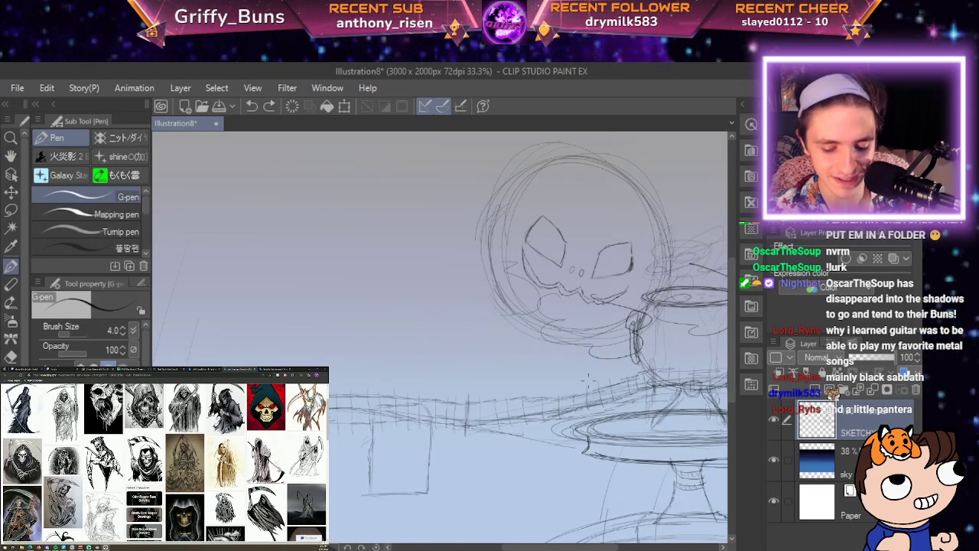
pyautogui.moveTo(588, 377); pyautogui.dragTo(673, 309)
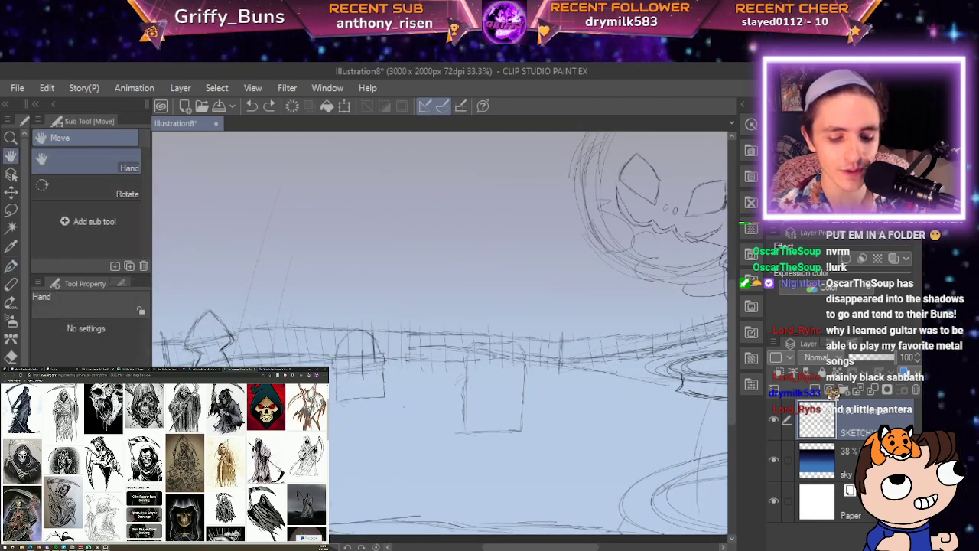
pyautogui.moveTo(489, 410); pyautogui.dragTo(591, 357)
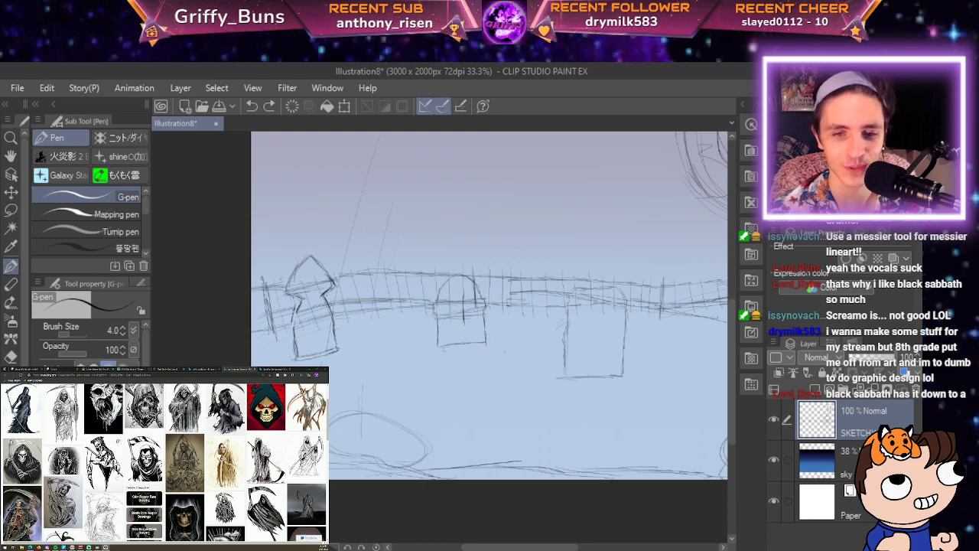
# Browse further through the grim reaper drawing results in the browser and open the pale, hooded reaper on a dark background as reference.
pyautogui.scroll(-2, 164, 462)
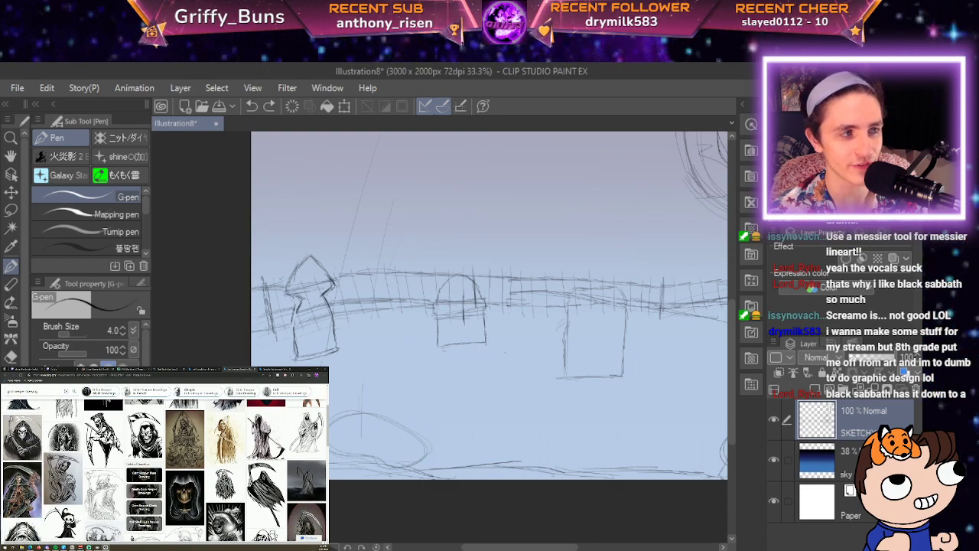
pyautogui.scroll(-2, 181, 458)
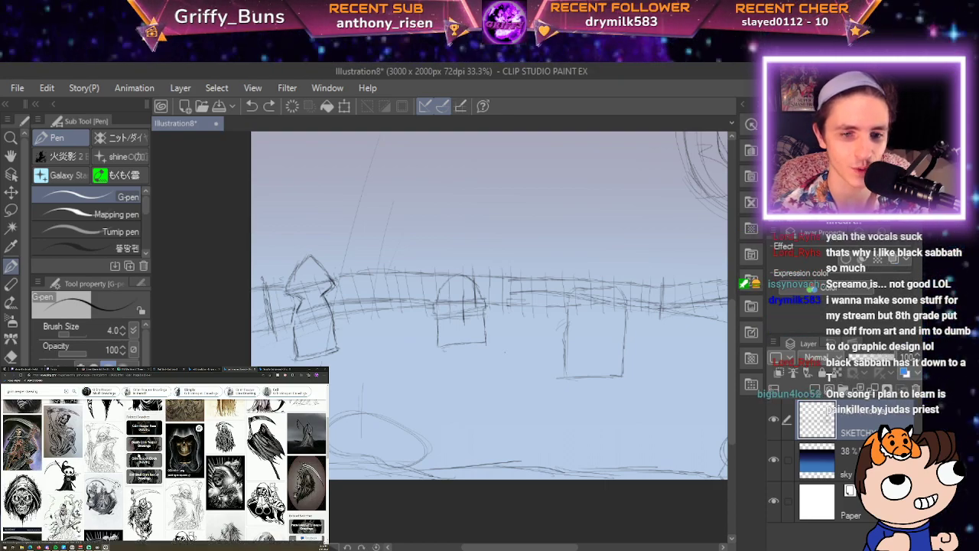
pyautogui.scroll(-2, 166, 471)
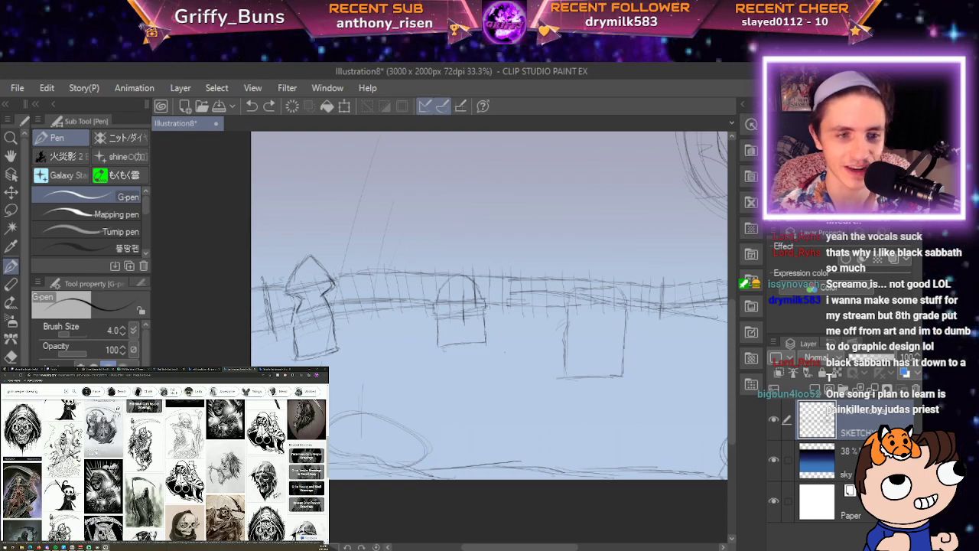
pyautogui.scroll(-2, 166, 471)
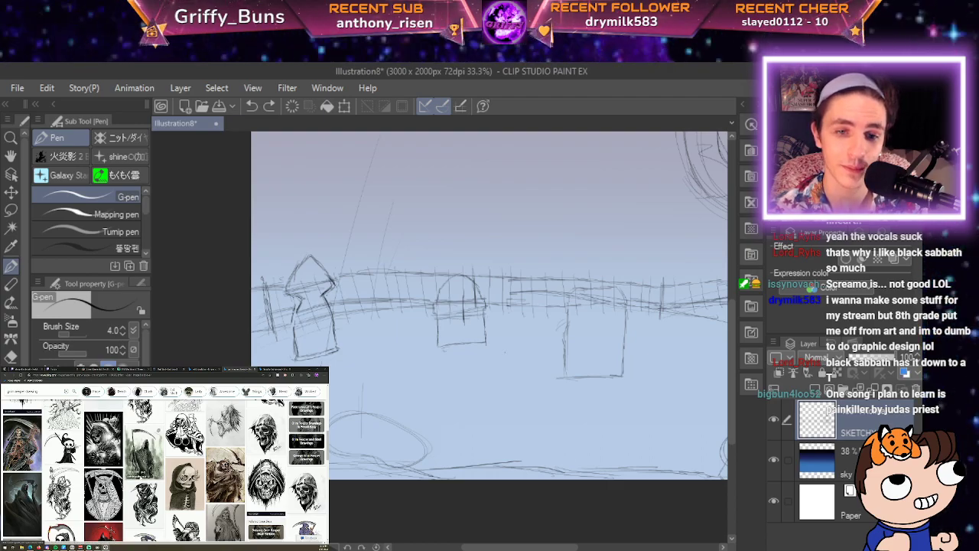
pyautogui.scroll(-3, 166, 470)
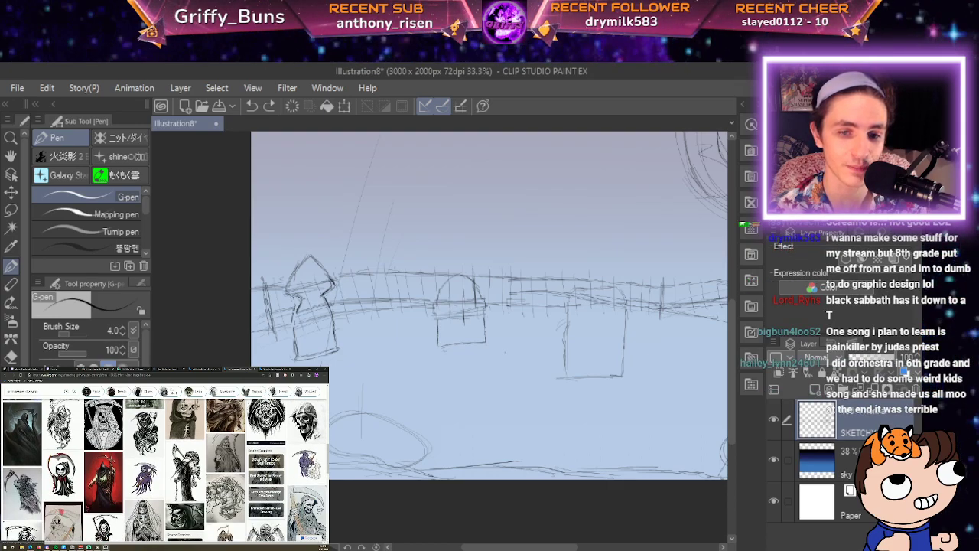
pyautogui.scroll(-4, 166, 464)
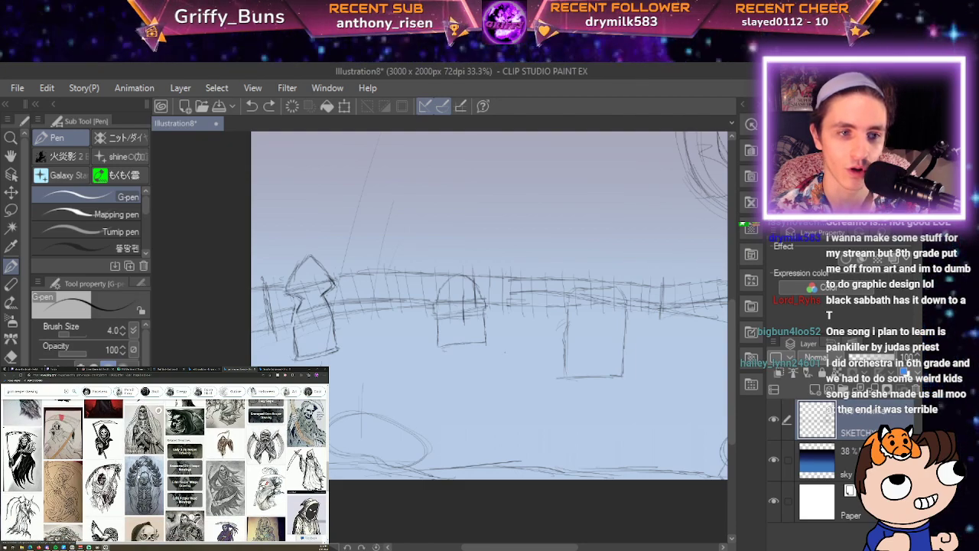
pyautogui.scroll(-2, 166, 471)
pyautogui.scroll(2, 166, 470)
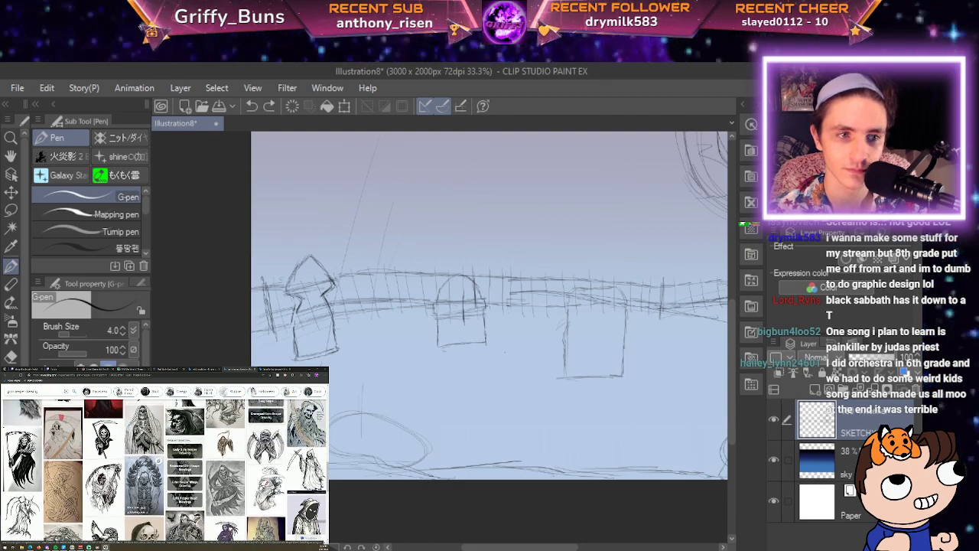
pyautogui.scroll(-5, 166, 470)
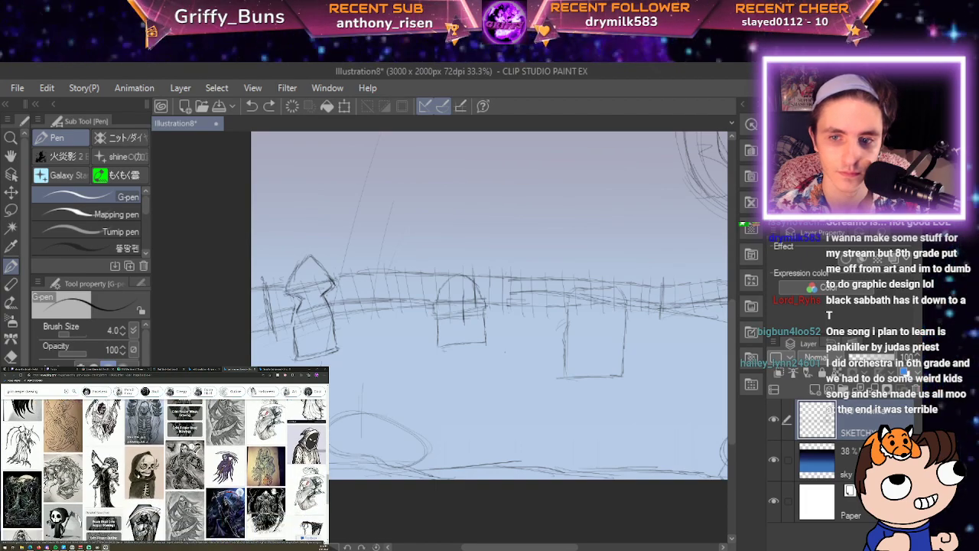
pyautogui.scroll(-5, 166, 469)
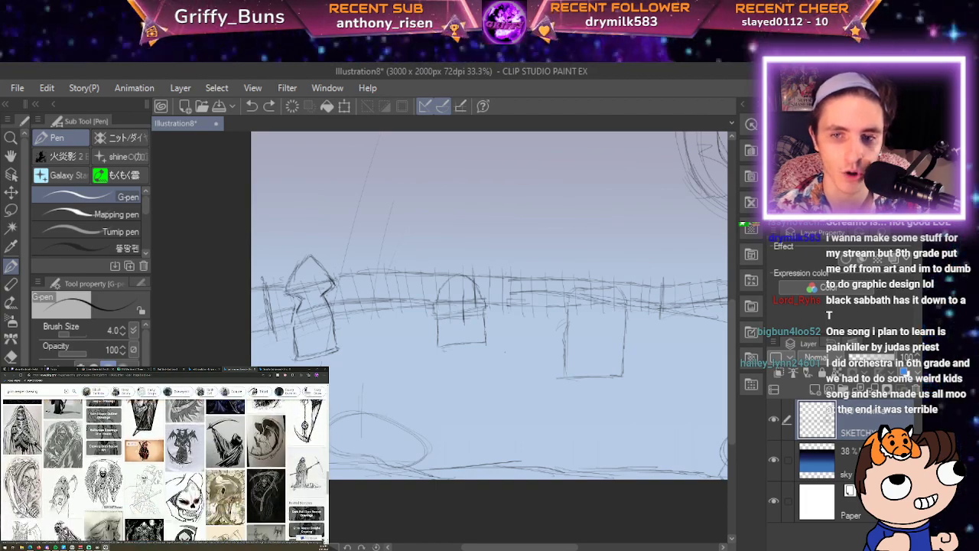
pyautogui.scroll(-3, 166, 470)
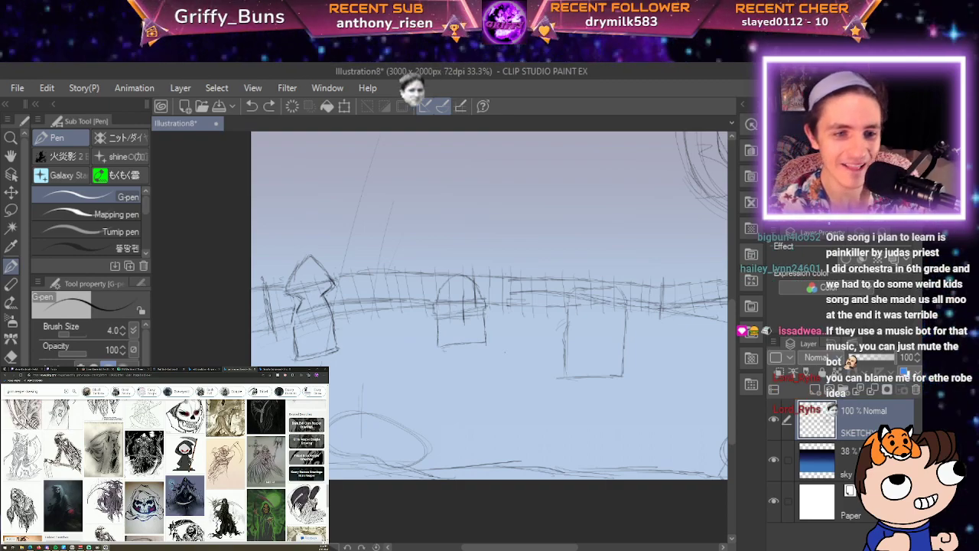
pyautogui.scroll(-1, 164, 466)
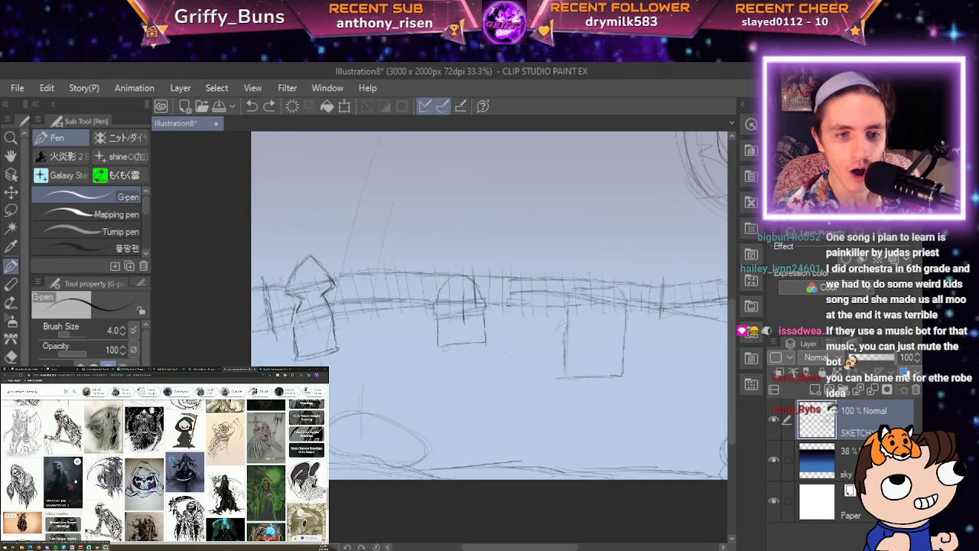
pyautogui.click(62, 482)
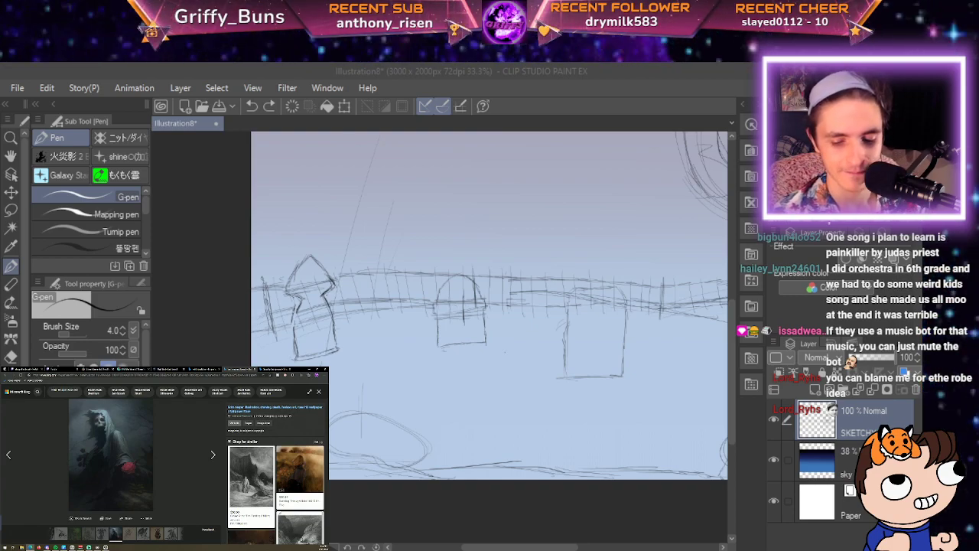
# Undo the stray sky stroke, add a new layer above the sketch layer and name it REAPER.
pyautogui.moveTo(526, 220); pyautogui.dragTo(512, 255)
pyautogui.hotkey('ctrl', 'z')
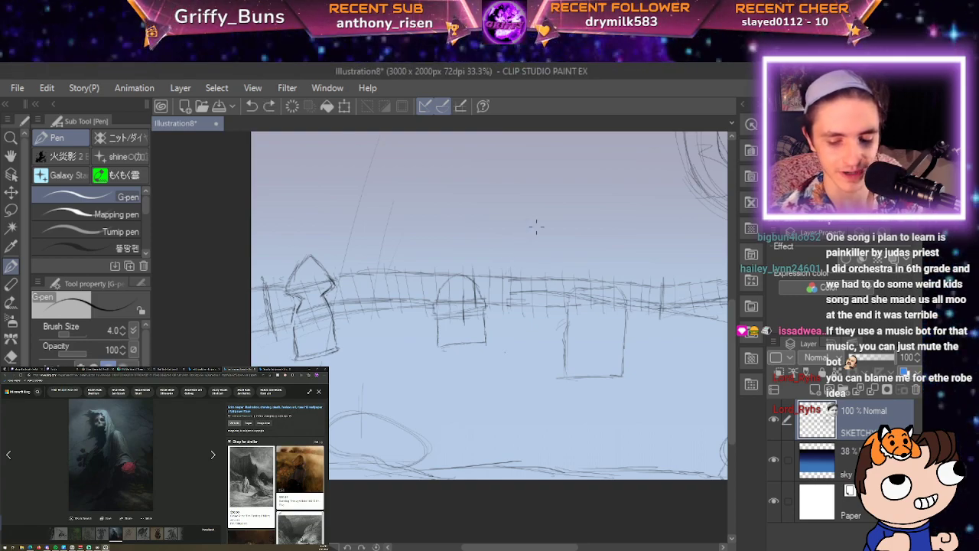
pyautogui.moveTo(726, 492); pyautogui.dragTo(652, 499)
pyautogui.click(814, 389)
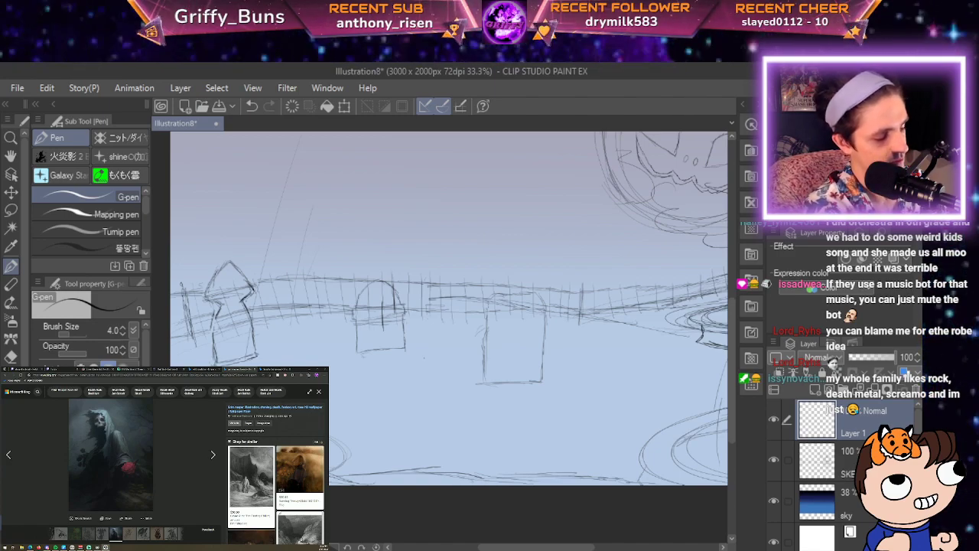
pyautogui.write('REAPER')
pyautogui.press('Return')
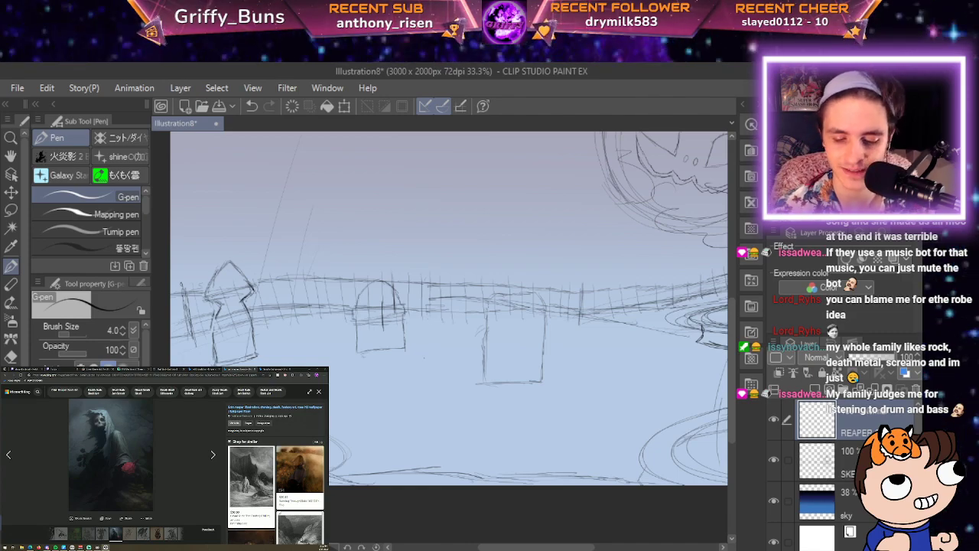
# Lower the SKETCH layer's opacity to 23% and make the REAPER layer active for drawing.
pyautogui.press('space')
pyautogui.moveTo(565, 404); pyautogui.dragTo(491, 449)
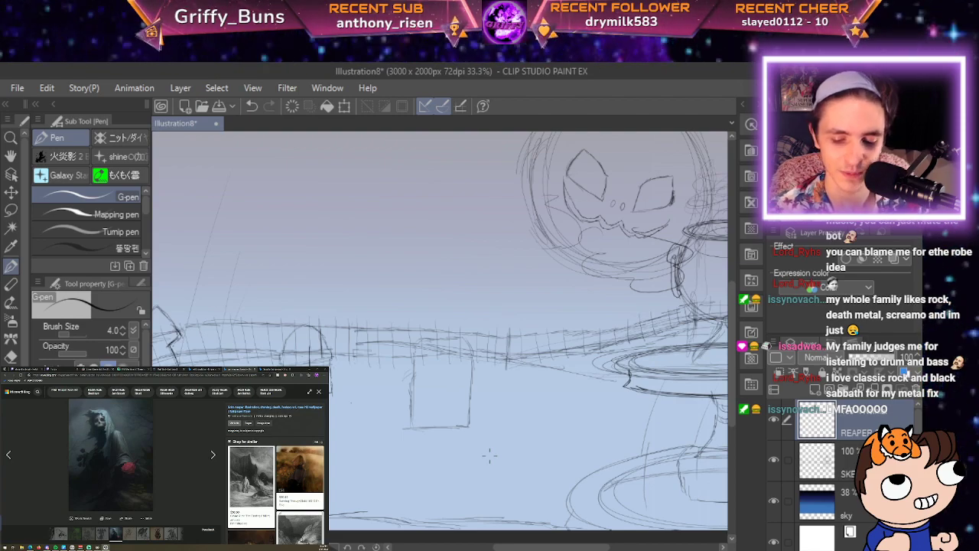
pyautogui.press('space')
pyautogui.moveTo(490, 455); pyautogui.dragTo(507, 438)
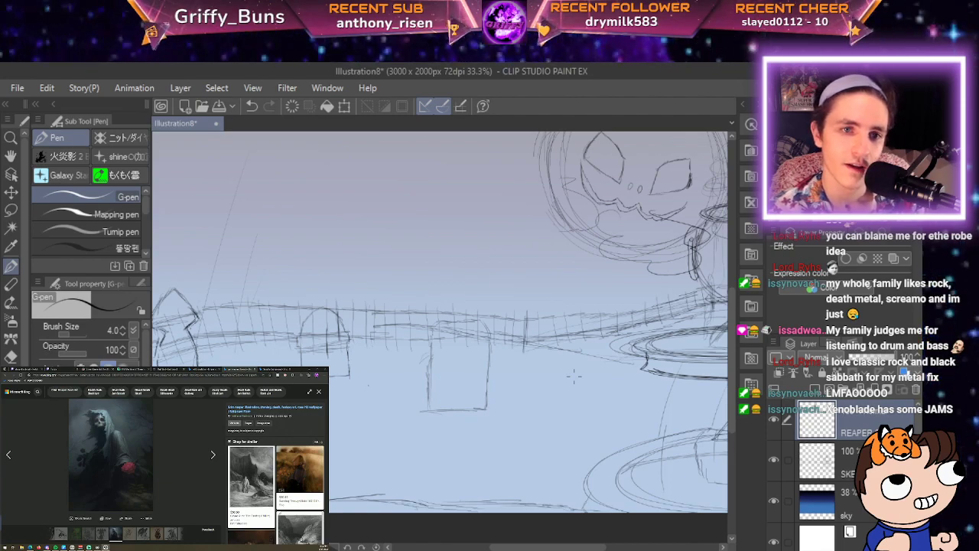
pyautogui.click(847, 461)
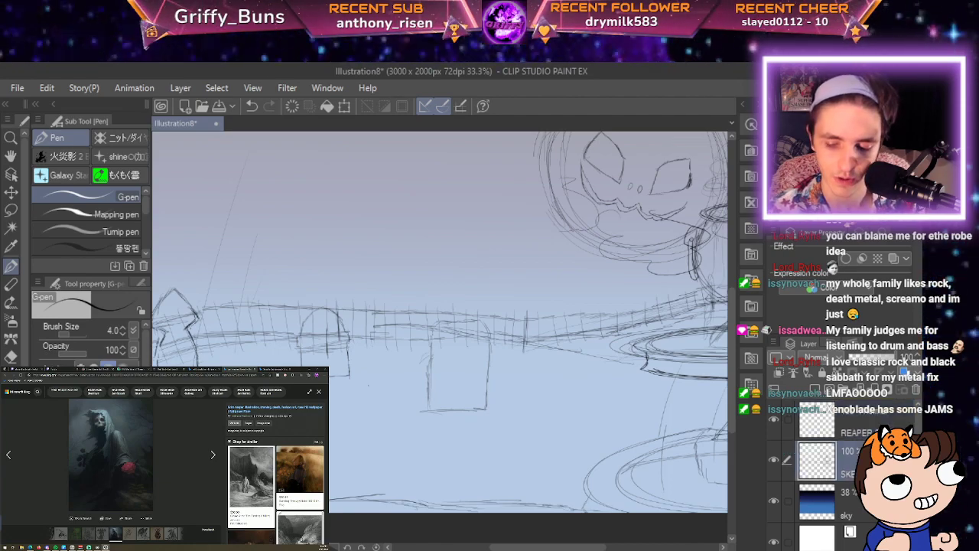
pyautogui.moveTo(888, 357); pyautogui.dragTo(860, 358)
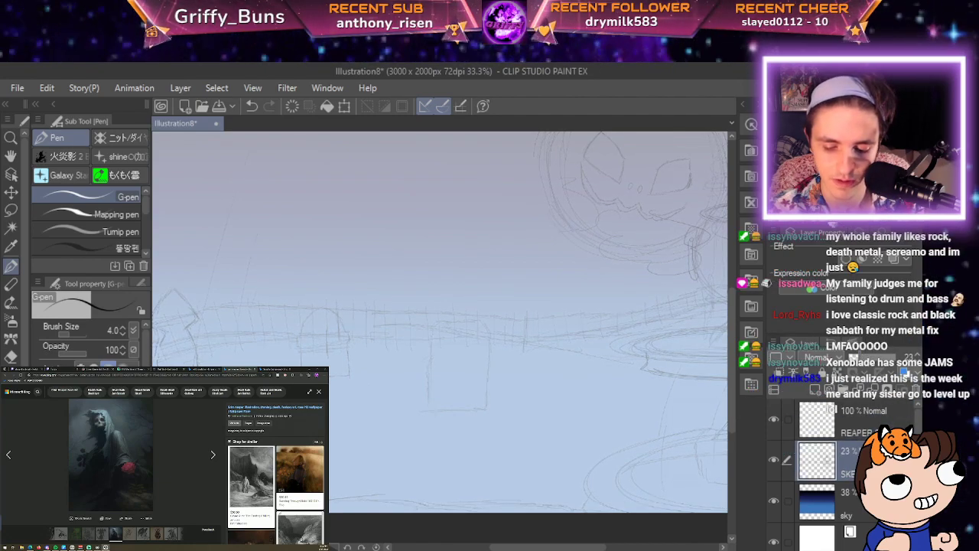
pyautogui.click(857, 422)
# Sketch the jagged upper-left edge of the reaper's cloak in the sky, running down to the fence near the round-topped tombstone.
pyautogui.press('space')
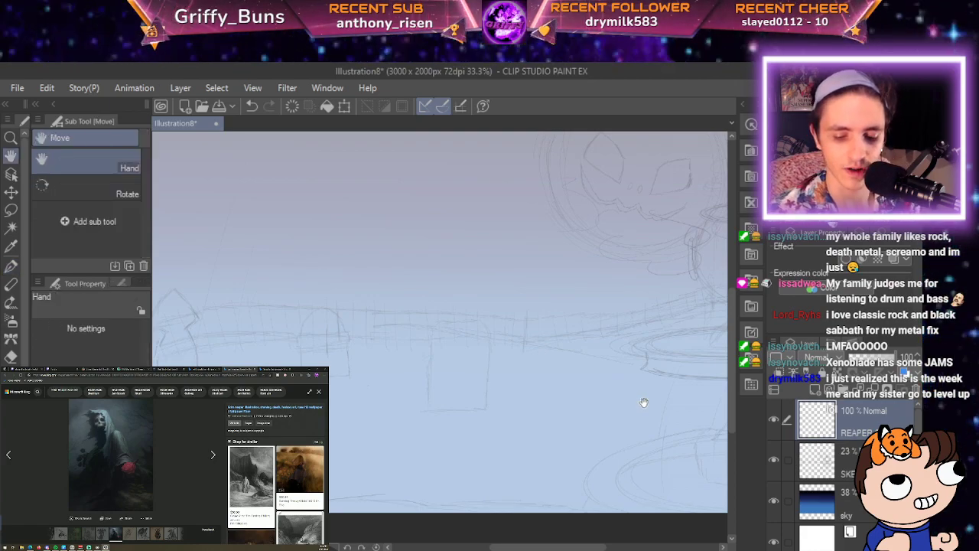
pyautogui.moveTo(679, 417); pyautogui.dragTo(737, 443)
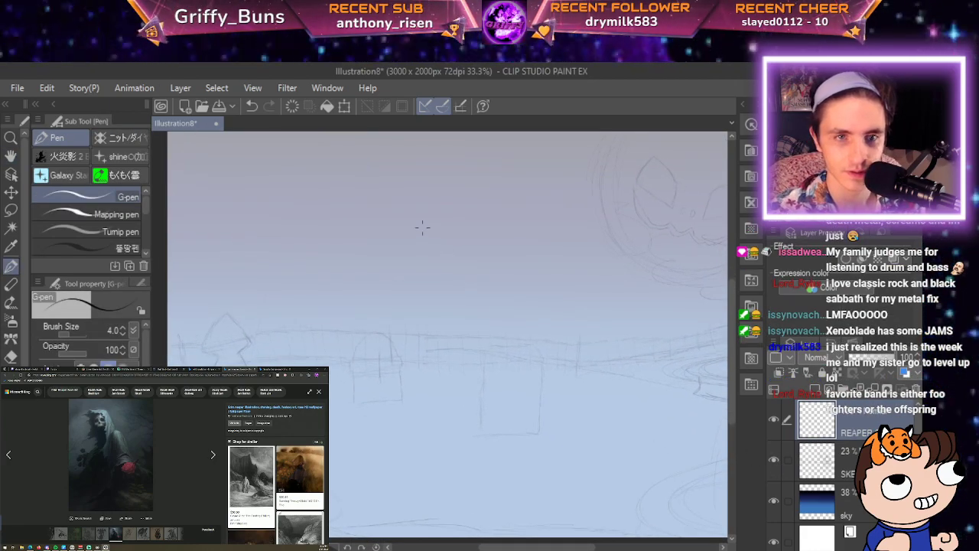
pyautogui.press('space')
pyautogui.moveTo(648, 383); pyautogui.dragTo(611, 483)
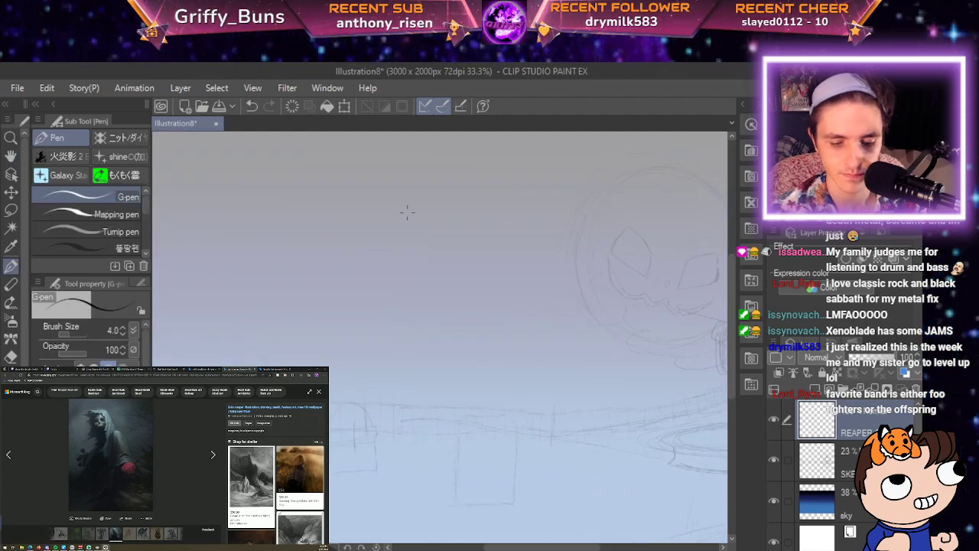
pyautogui.moveTo(384, 222)
pyautogui.mouseDown()
pyautogui.moveTo(347, 237)
pyautogui.moveTo(380, 237)
pyautogui.moveTo(300, 264)
pyautogui.moveTo(305, 272)
pyautogui.moveTo(332, 260)
pyautogui.moveTo(338, 277)
pyautogui.moveTo(364, 283)
pyautogui.moveTo(308, 327)
pyautogui.moveTo(361, 309)
pyautogui.moveTo(359, 335)
pyautogui.mouseUp()
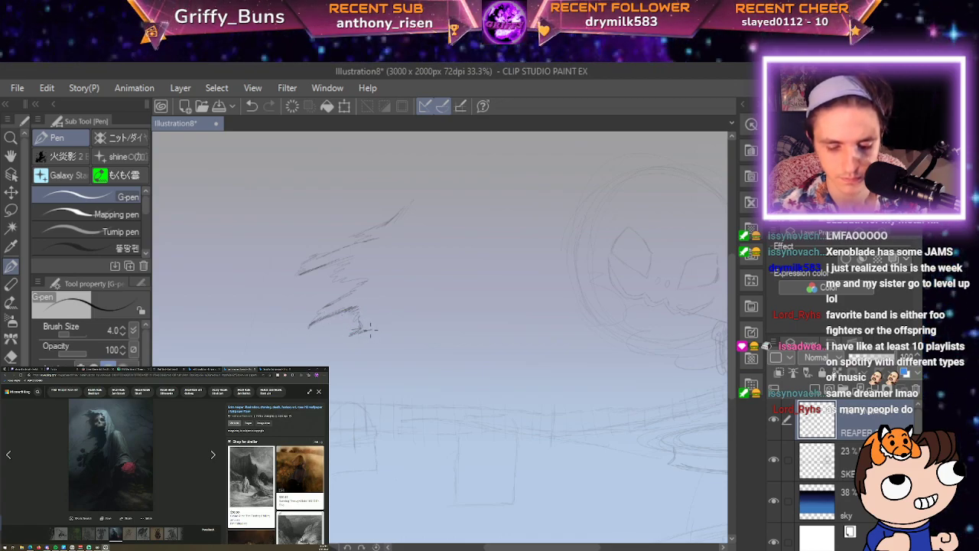
pyautogui.moveTo(377, 374); pyautogui.dragTo(378, 391)
pyautogui.moveTo(373, 331)
pyautogui.mouseDown()
pyautogui.moveTo(376, 393)
pyautogui.moveTo(335, 420)
pyautogui.mouseUp()
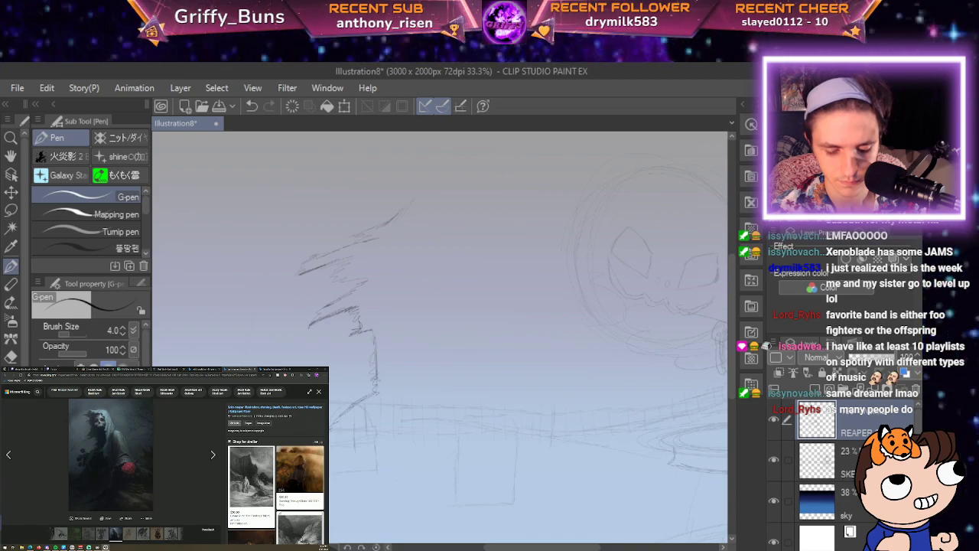
# Continue the cloak's ragged left edge below the fence, past the round-topped tombstone to the lower edge of the canvas.
pyautogui.press('space')
pyautogui.moveTo(690, 529); pyautogui.dragTo(640, 448)
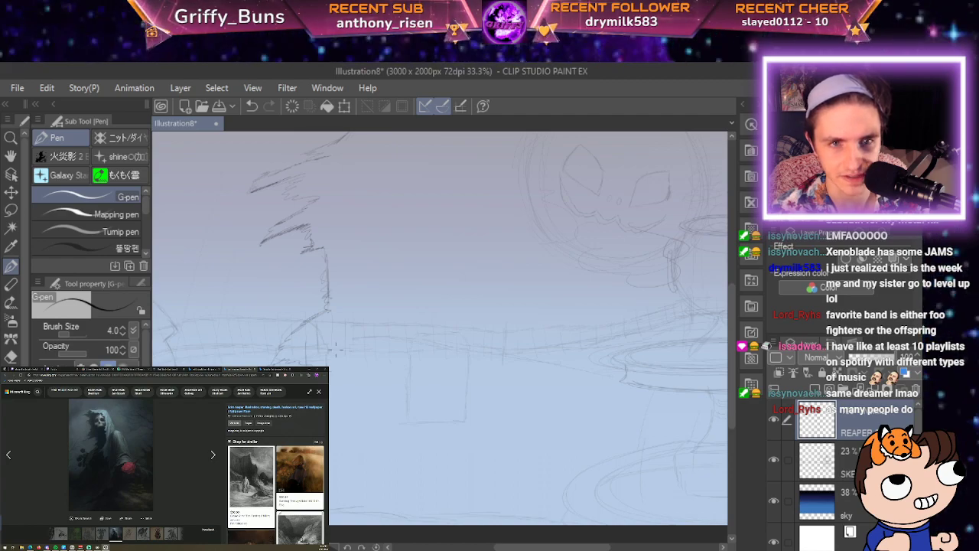
pyautogui.moveTo(331, 386)
pyautogui.mouseDown()
pyautogui.moveTo(350, 396)
pyautogui.moveTo(343, 402)
pyautogui.mouseUp()
pyautogui.moveTo(350, 405); pyautogui.dragTo(329, 414)
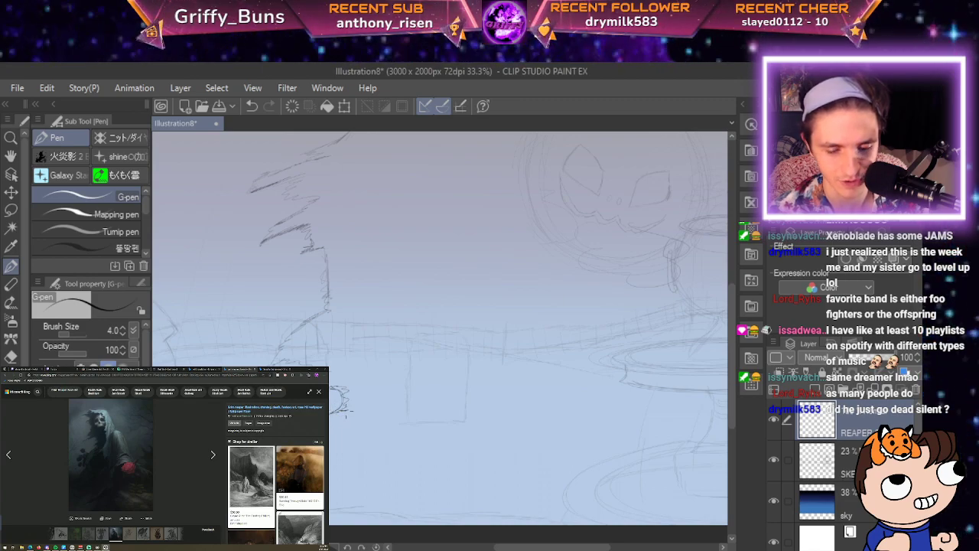
pyautogui.moveTo(348, 412); pyautogui.dragTo(331, 431)
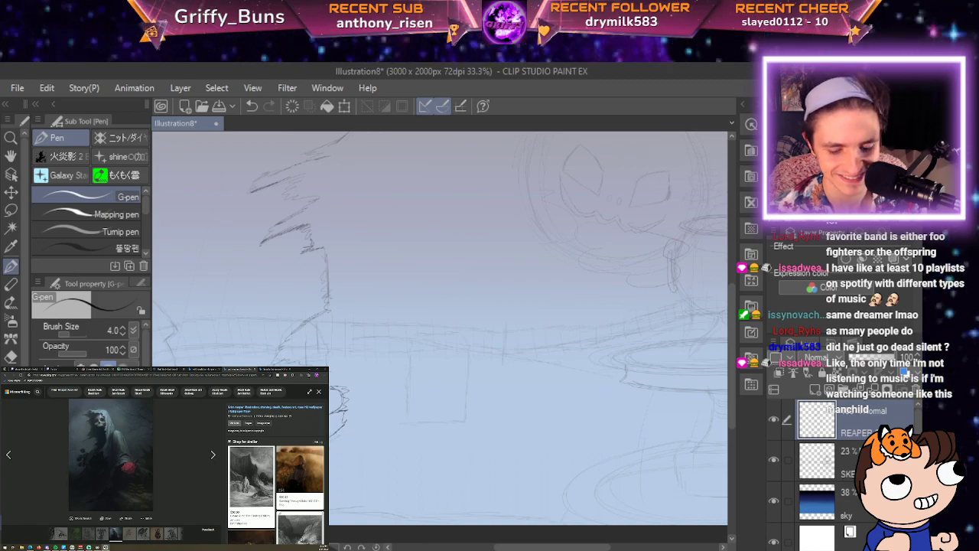
pyautogui.moveTo(666, 489); pyautogui.dragTo(740, 340)
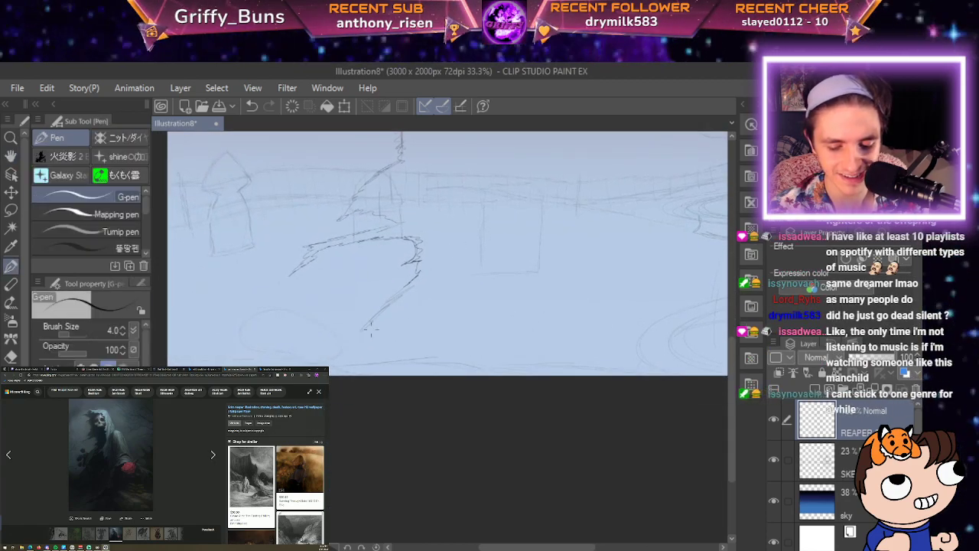
pyautogui.moveTo(373, 323); pyautogui.dragTo(351, 372)
# Sketch the large arched top of the reaper's silhouette, curving from the jagged cloak edge over to the pumpkin's face.
pyautogui.moveTo(725, 401)
pyautogui.mouseDown()
pyautogui.moveTo(701, 485)
pyautogui.moveTo(639, 545)
pyautogui.moveTo(646, 549)
pyautogui.mouseUp()
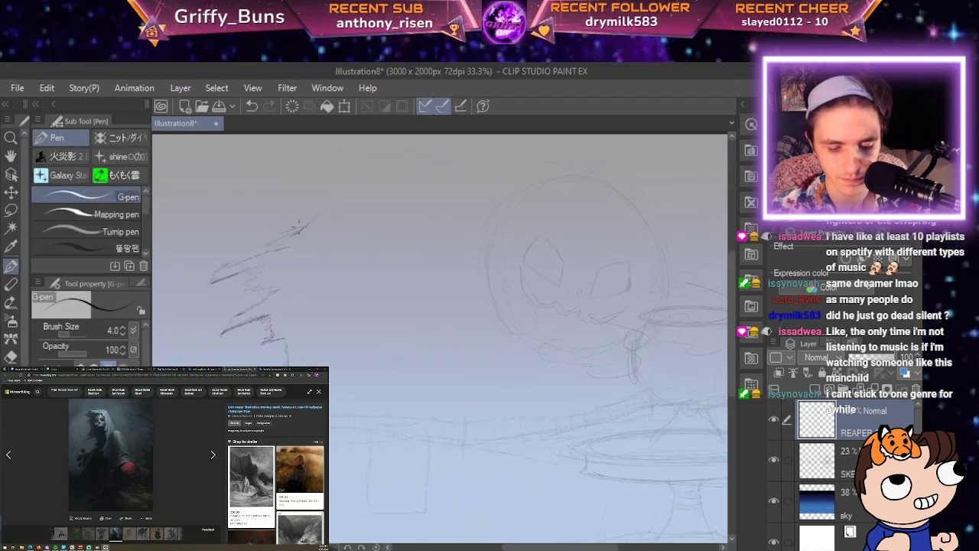
pyautogui.moveTo(309, 214)
pyautogui.mouseDown()
pyautogui.moveTo(322, 203)
pyautogui.moveTo(359, 205)
pyautogui.mouseUp()
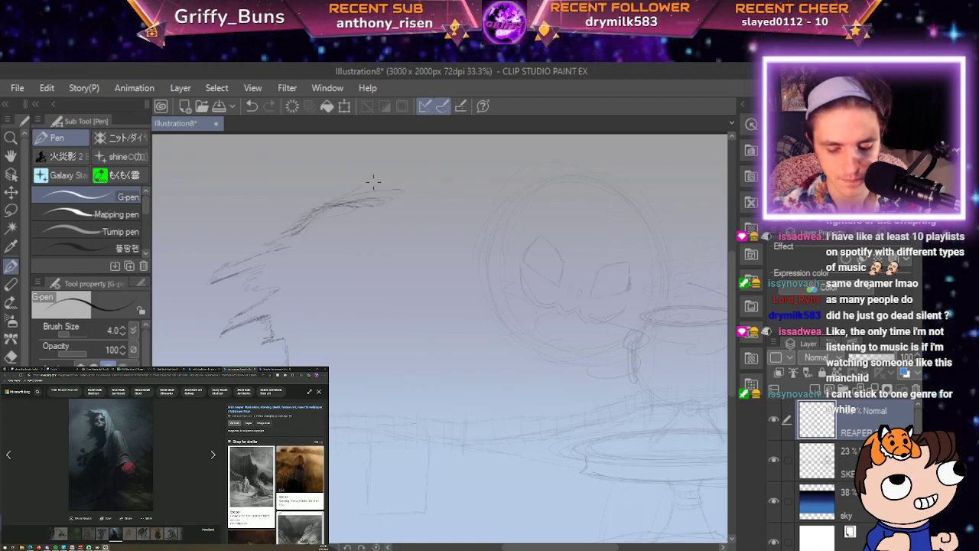
pyautogui.moveTo(382, 188)
pyautogui.mouseDown()
pyautogui.moveTo(443, 192)
pyautogui.moveTo(407, 196)
pyautogui.moveTo(479, 202)
pyautogui.moveTo(538, 239)
pyautogui.mouseUp()
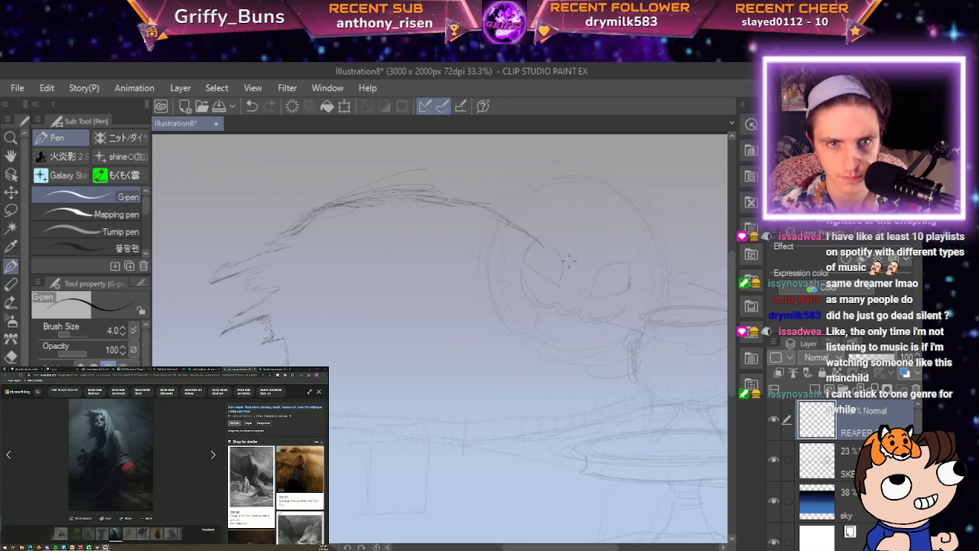
# Sketch the right side of the reaper's silhouette from the pumpkin's face down across the fence and basin to the fountain's base.
pyautogui.press('space')
pyautogui.moveTo(575, 267); pyautogui.dragTo(504, 237)
pyautogui.moveTo(812, 380); pyautogui.dragTo(772, 345)
pyautogui.scroll(-1, 491, 200)
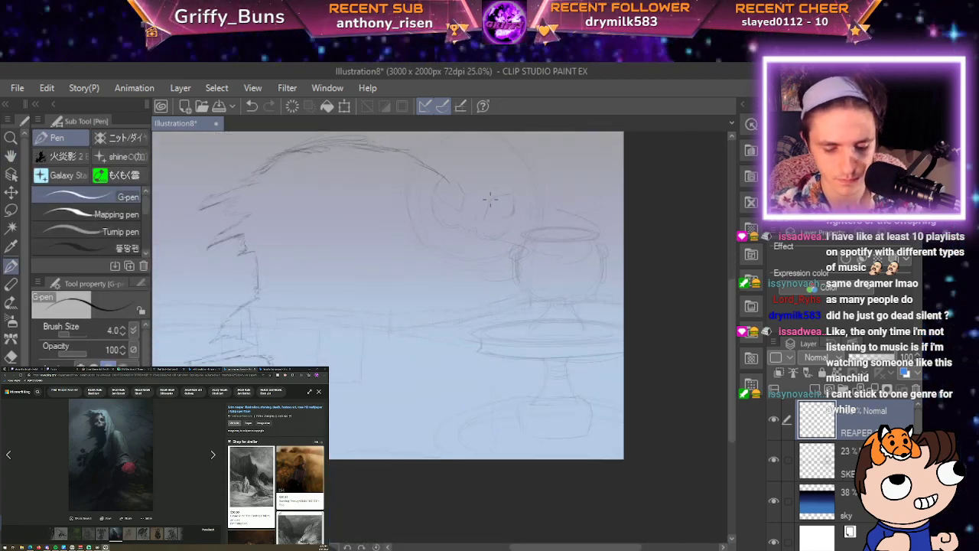
pyautogui.moveTo(459, 221); pyautogui.dragTo(433, 182)
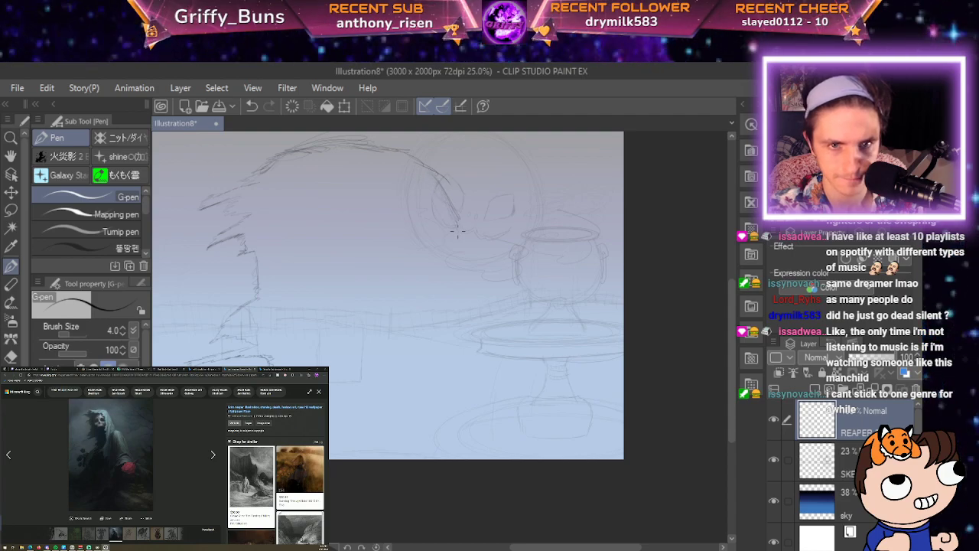
pyautogui.moveTo(456, 229); pyautogui.dragTo(464, 283)
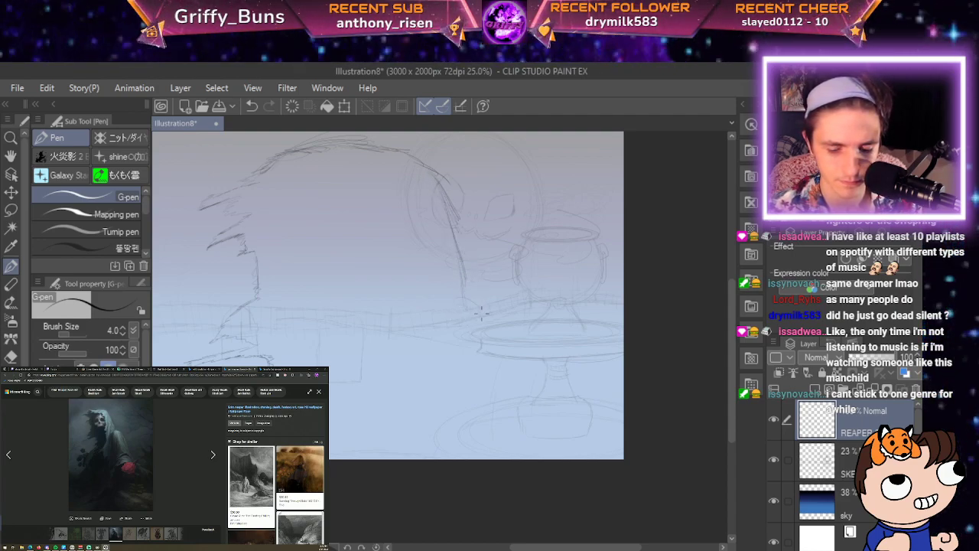
pyautogui.moveTo(482, 314); pyautogui.dragTo(522, 402)
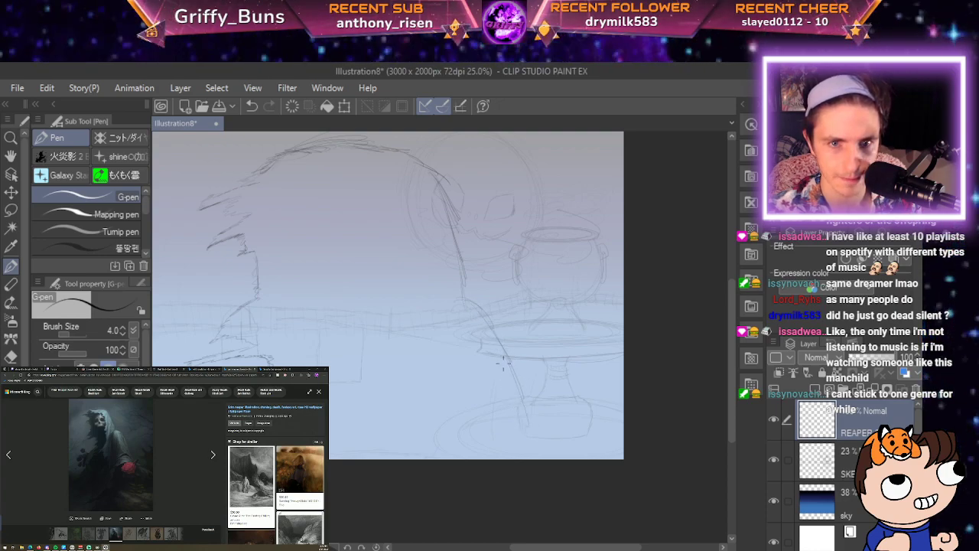
# Thicken the cloak's lower right edge and sketch the jagged inner edge of the hood, running down to the canvas's lower edge.
pyautogui.moveTo(504, 366); pyautogui.dragTo(523, 449)
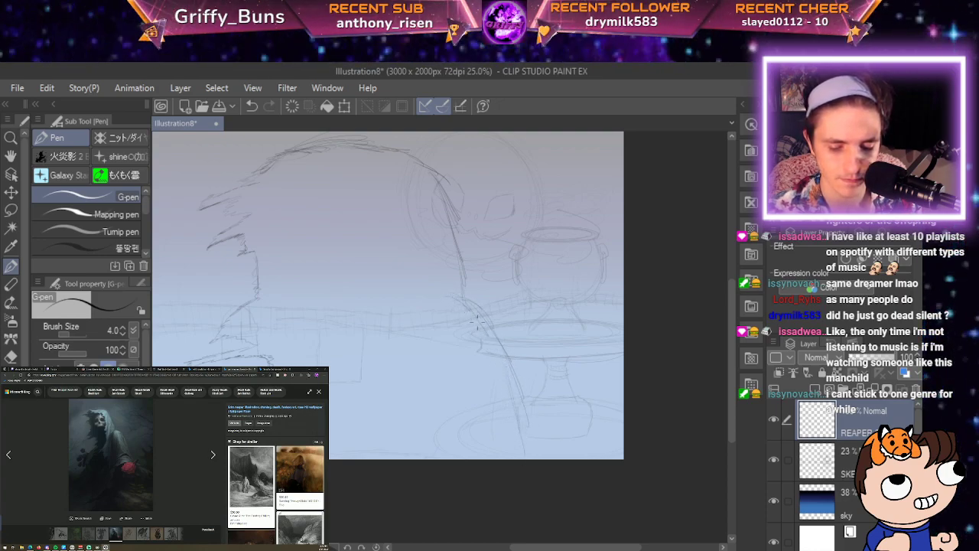
pyautogui.moveTo(476, 322)
pyautogui.mouseDown()
pyautogui.moveTo(498, 351)
pyautogui.moveTo(514, 428)
pyautogui.mouseUp()
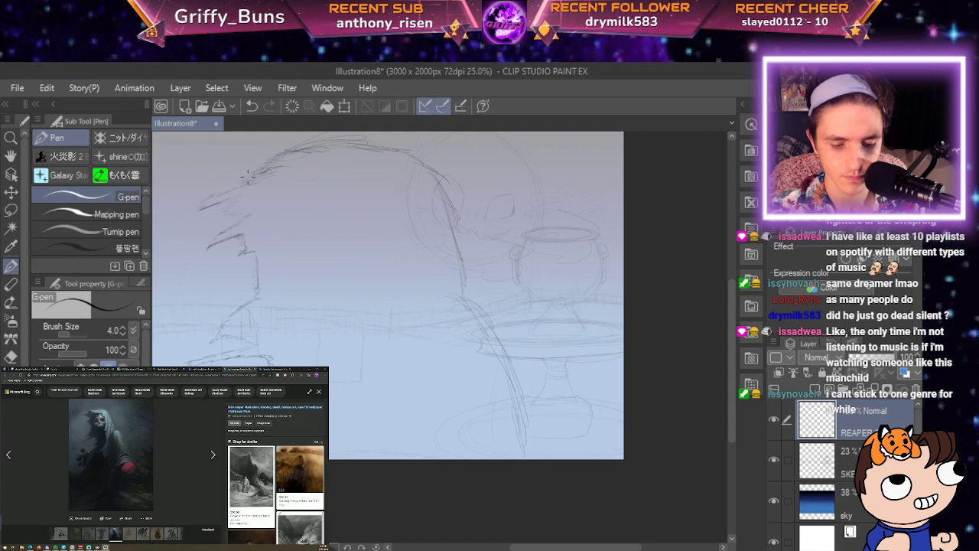
pyautogui.moveTo(290, 182); pyautogui.dragTo(311, 184)
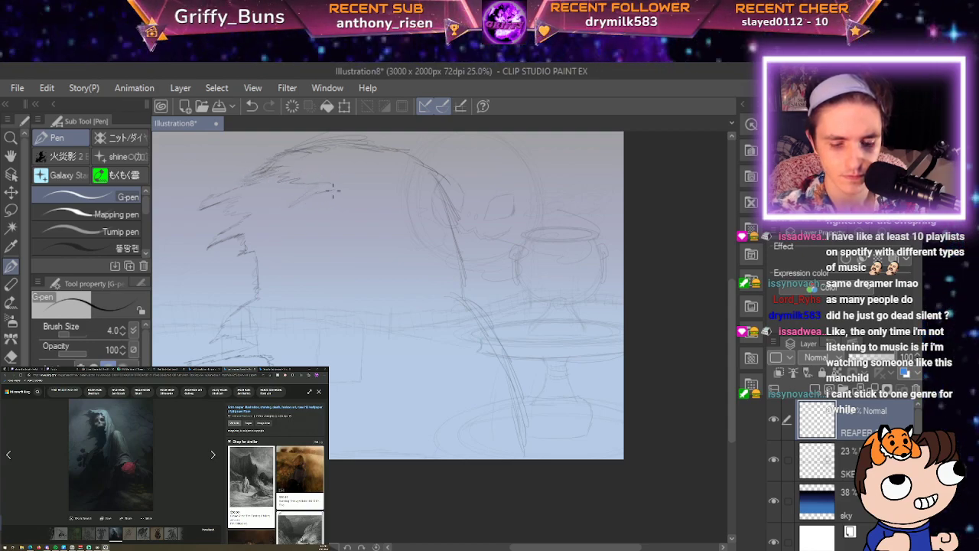
pyautogui.moveTo(375, 190)
pyautogui.mouseDown()
pyautogui.moveTo(403, 197)
pyautogui.moveTo(398, 208)
pyautogui.moveTo(413, 200)
pyautogui.moveTo(426, 271)
pyautogui.mouseUp()
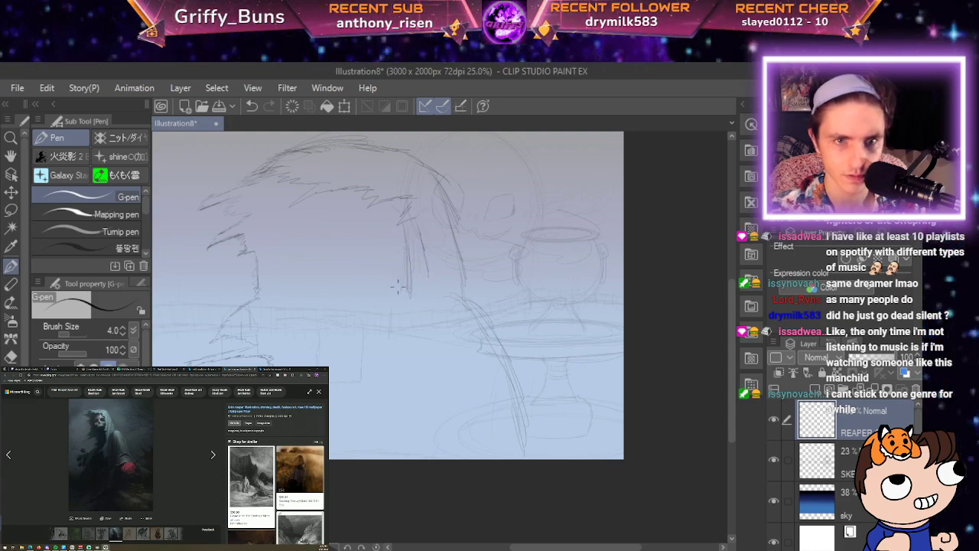
pyautogui.moveTo(398, 286); pyautogui.dragTo(411, 265)
pyautogui.moveTo(407, 303)
pyautogui.mouseDown()
pyautogui.moveTo(403, 326)
pyautogui.moveTo(402, 368)
pyautogui.moveTo(350, 410)
pyautogui.mouseUp()
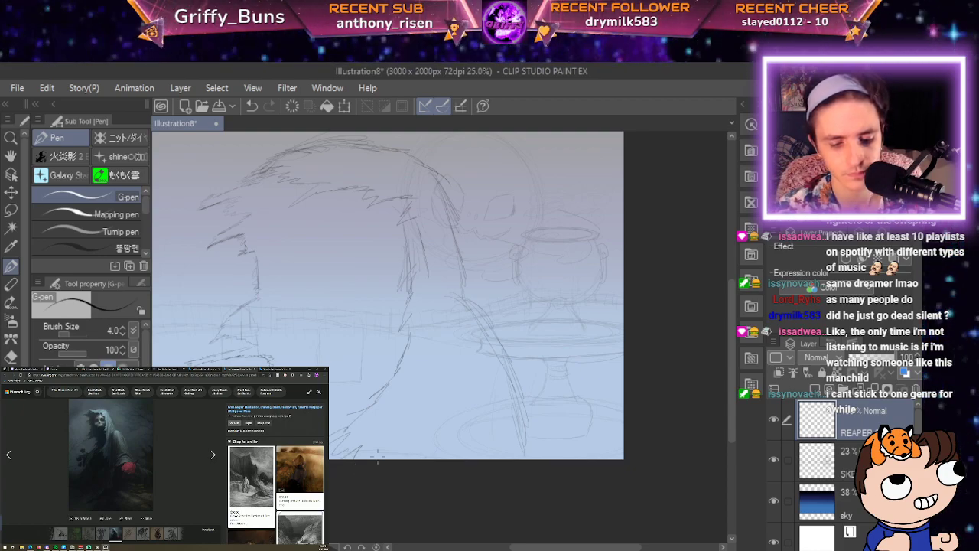
# Add more ragged spikes along the upper-left edge of the reaper's hood and cloak.
pyautogui.moveTo(273, 157)
pyautogui.mouseDown()
pyautogui.moveTo(258, 169)
pyautogui.moveTo(251, 162)
pyautogui.mouseUp()
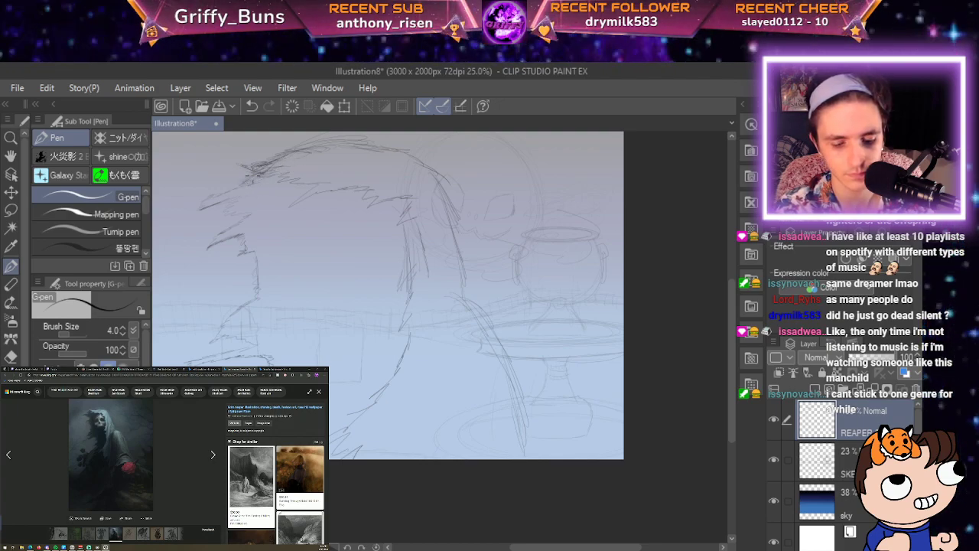
pyautogui.moveTo(247, 184)
pyautogui.mouseDown()
pyautogui.moveTo(230, 195)
pyautogui.moveTo(256, 197)
pyautogui.moveTo(246, 226)
pyautogui.moveTo(203, 251)
pyautogui.mouseUp()
pyautogui.moveTo(237, 243)
pyautogui.mouseDown()
pyautogui.moveTo(204, 256)
pyautogui.moveTo(240, 247)
pyautogui.mouseUp()
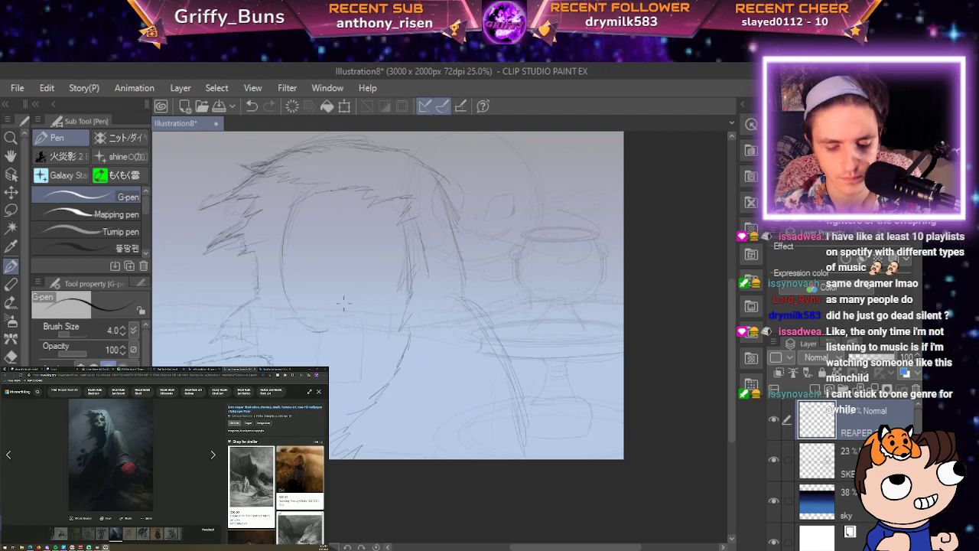
# Sketch an oval face outline inside the hood with a short neck and a curved collar beneath it.
pyautogui.moveTo(327, 332)
pyautogui.mouseDown()
pyautogui.moveTo(329, 361)
pyautogui.moveTo(406, 350)
pyautogui.mouseUp()
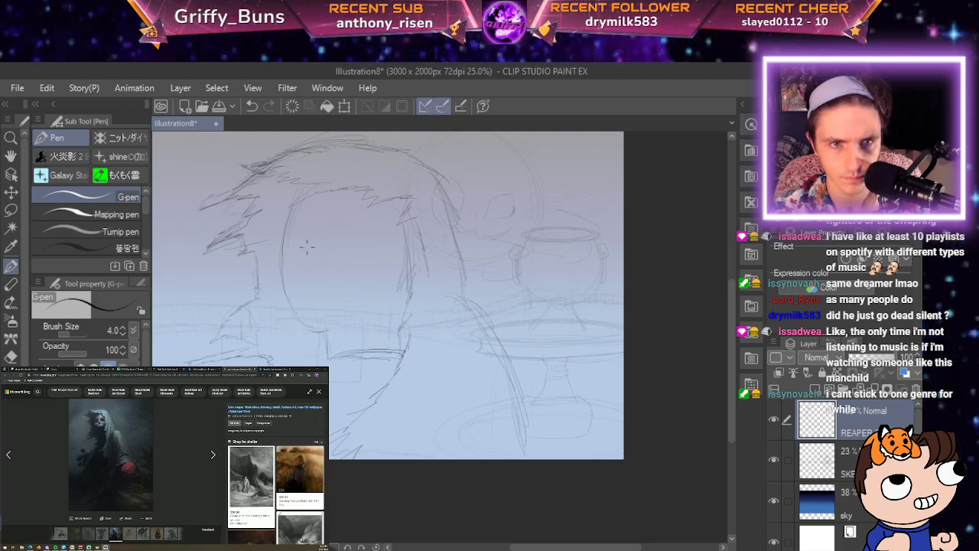
# Set the scene sketch layer's opacity to 0% and try a first facial stroke on the REAPER layer.
pyautogui.scroll(2, 328, 238)
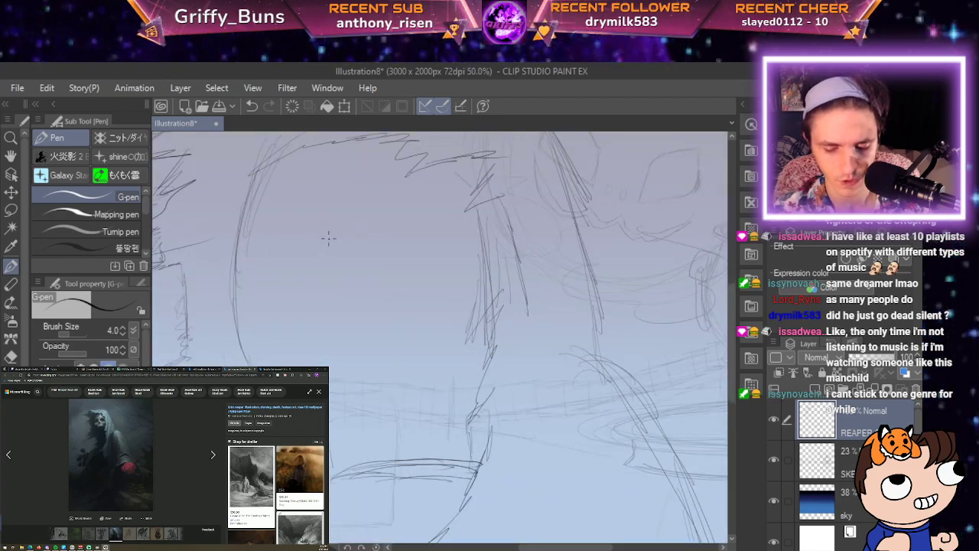
pyautogui.click(873, 462)
pyautogui.moveTo(860, 358); pyautogui.dragTo(848, 357)
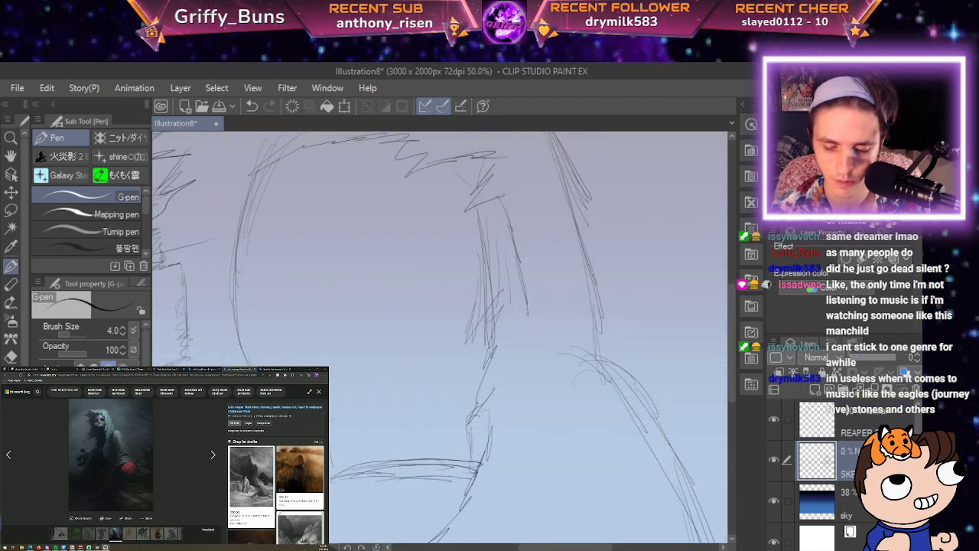
pyautogui.click(873, 420)
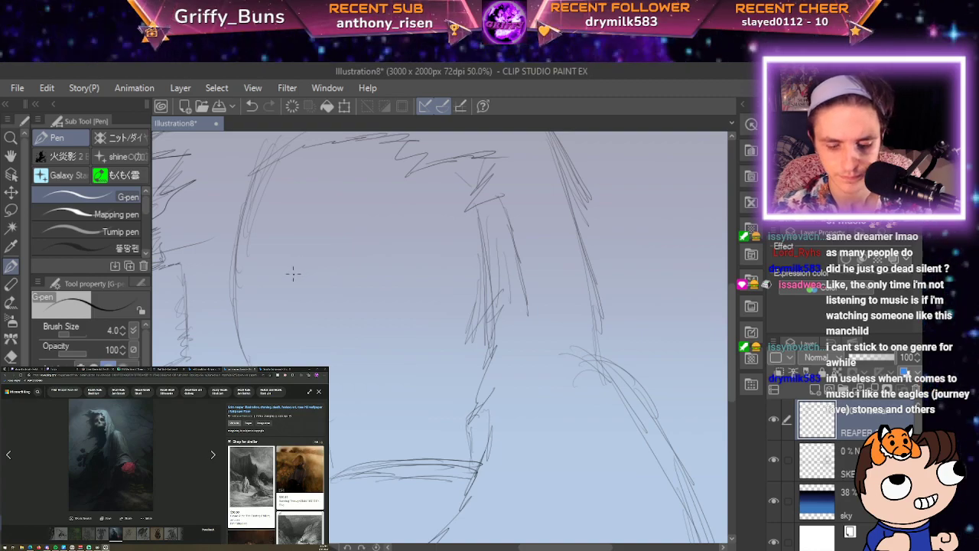
pyautogui.moveTo(291, 266)
pyautogui.mouseDown()
pyautogui.moveTo(269, 272)
pyautogui.moveTo(250, 317)
pyautogui.moveTo(314, 327)
pyautogui.moveTo(352, 291)
pyautogui.moveTo(302, 266)
pyautogui.moveTo(254, 294)
pyautogui.mouseUp()
pyautogui.hotkey('ctrl', 'z')
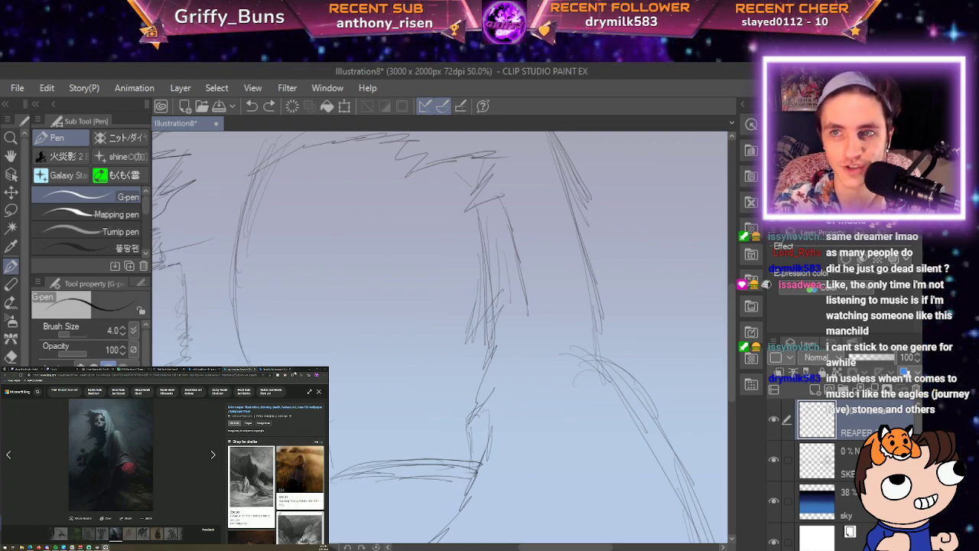
# Switch to the browser, search for skull images and open a three-quarter view skull photo as drawing reference.
pyautogui.click(295, 370)
pyautogui.click(209, 374)
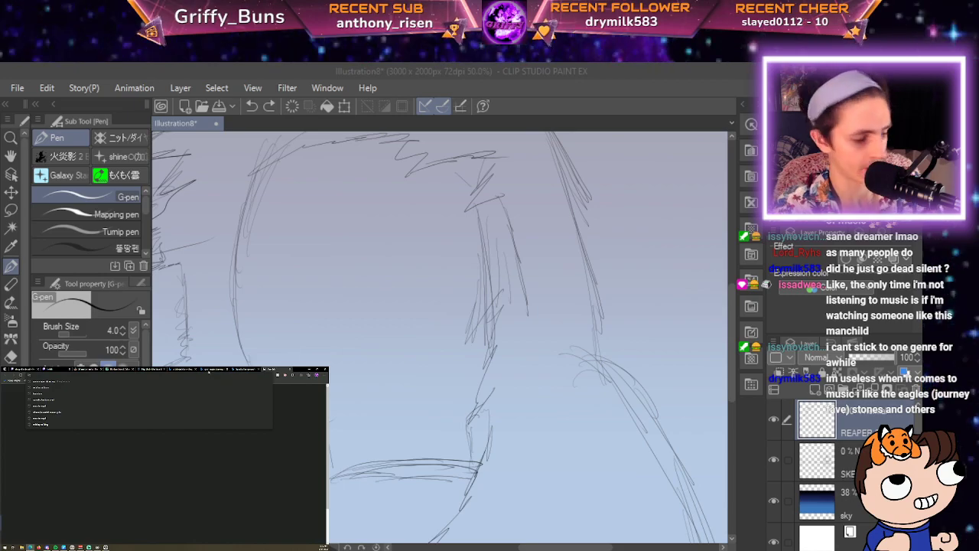
pyautogui.write('scarf')
pyautogui.press('Return')
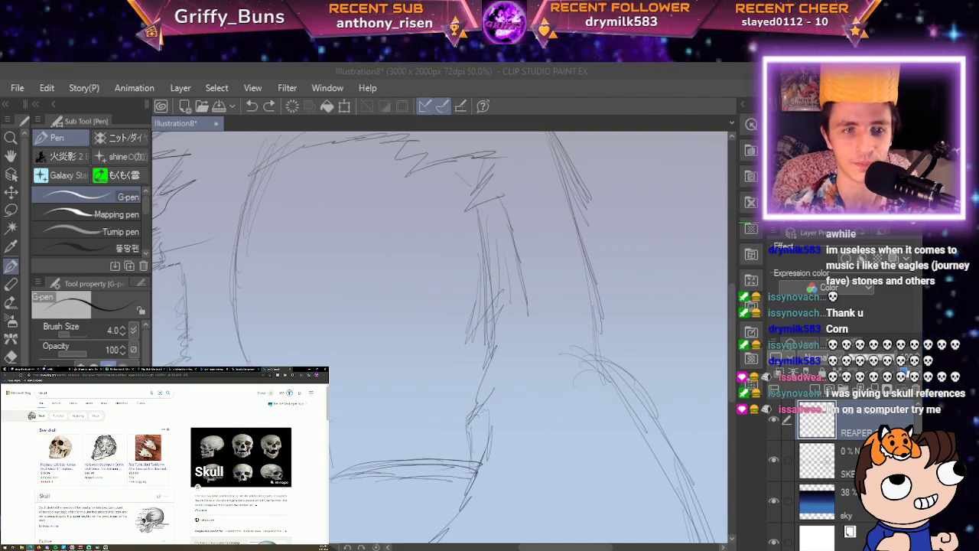
pyautogui.click(56, 403)
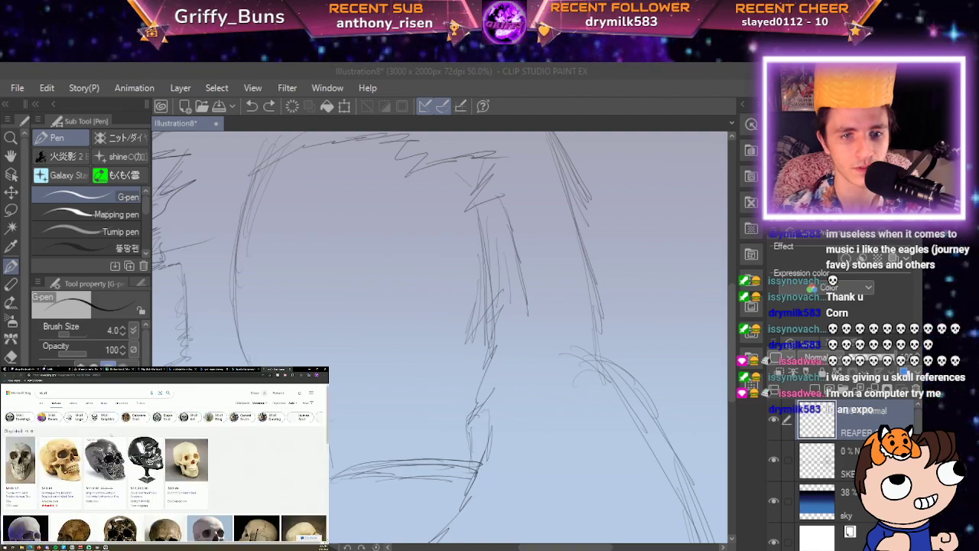
pyautogui.scroll(-6, 164, 459)
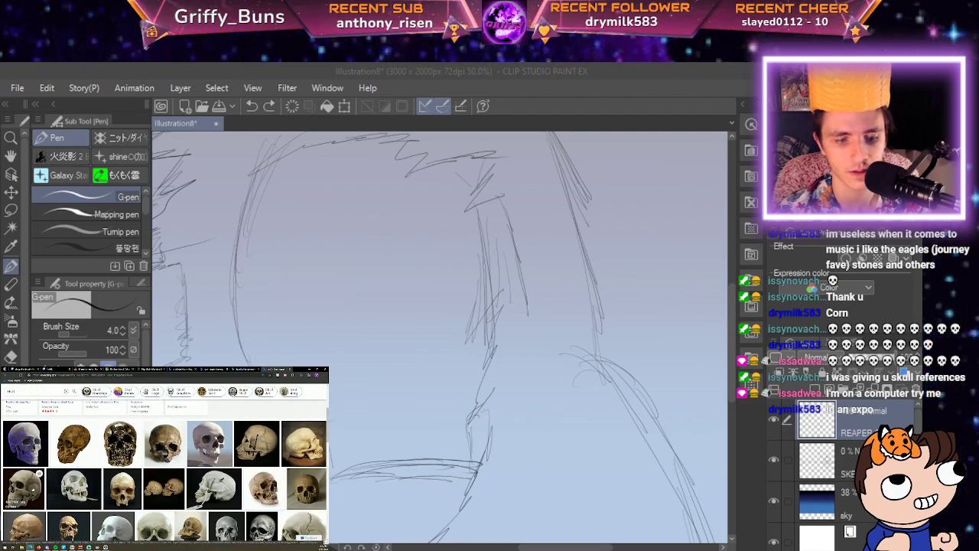
pyautogui.click(33, 489)
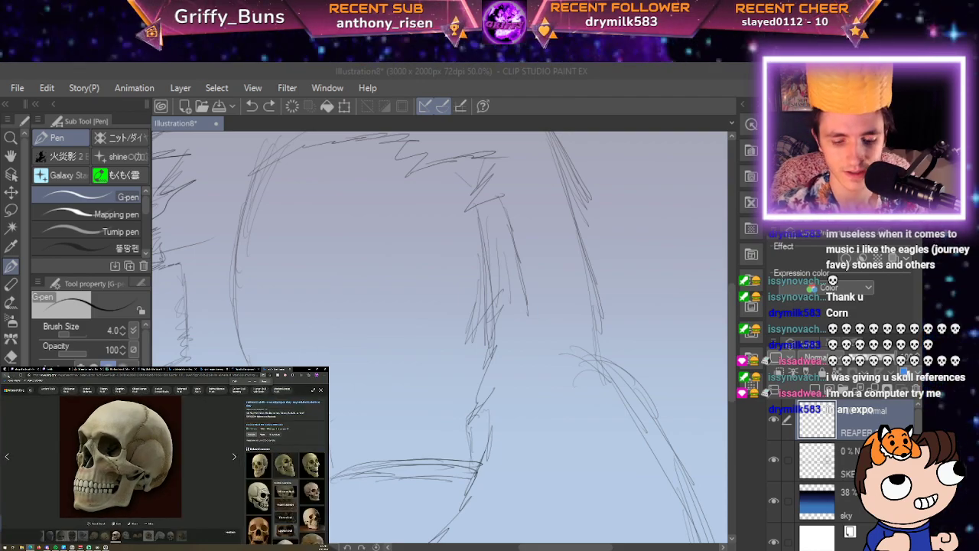
# Undo the sketch layer's opacity change, the collar and neck strokes, and the oval face outline inside the hood.
pyautogui.moveTo(330, 334); pyautogui.dragTo(427, 296)
pyautogui.hotkey('ctrl', 'z')
pyautogui.scroll(-1, 428, 293)
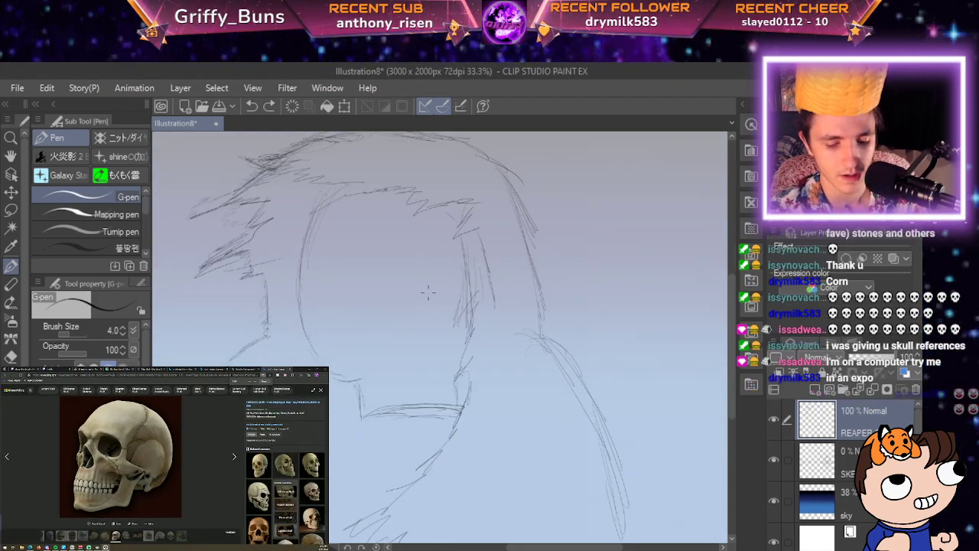
pyautogui.press('space')
pyautogui.moveTo(660, 487); pyautogui.dragTo(712, 490)
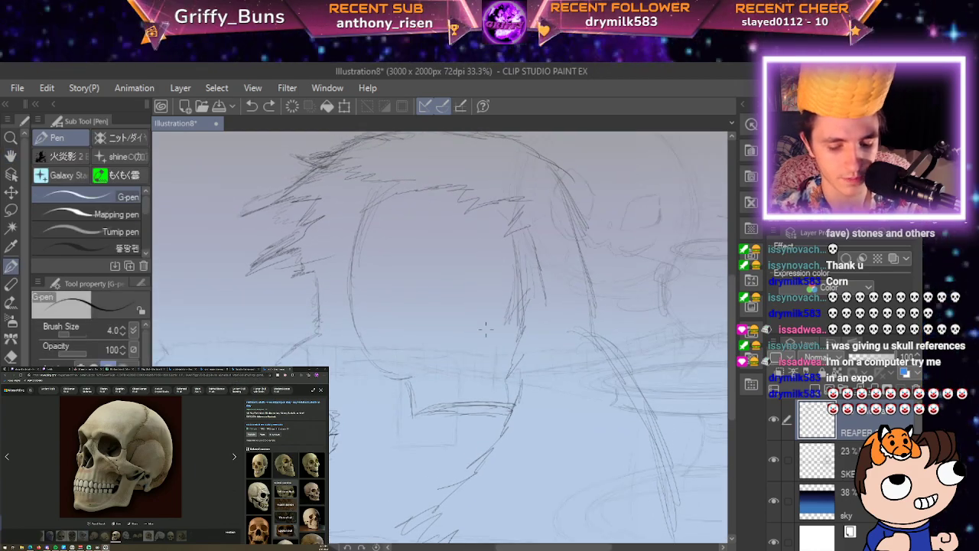
pyautogui.hotkey('ctrl', 'z')
pyautogui.hotkey('ctrl', 'z')
pyautogui.hotkey('ctrl', 'z')
pyautogui.hotkey('ctrl', 'z')
pyautogui.hotkey('ctrl', 'z')
pyautogui.hotkey('ctrl', 'z')
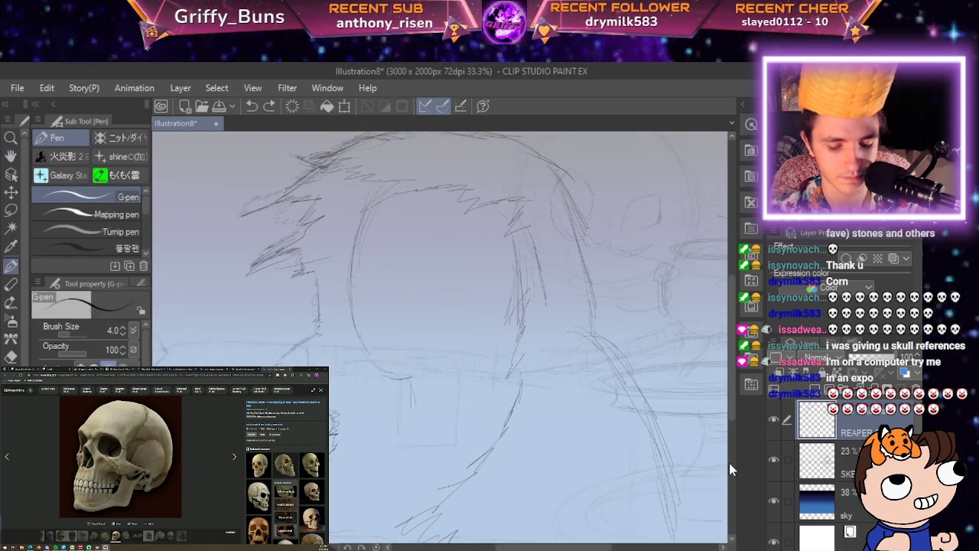
pyautogui.hotkey('ctrl', 'z')
pyautogui.hotkey('ctrl', 'z')
pyautogui.hotkey('ctrl', 'z')
pyautogui.hotkey('ctrl', 'z')
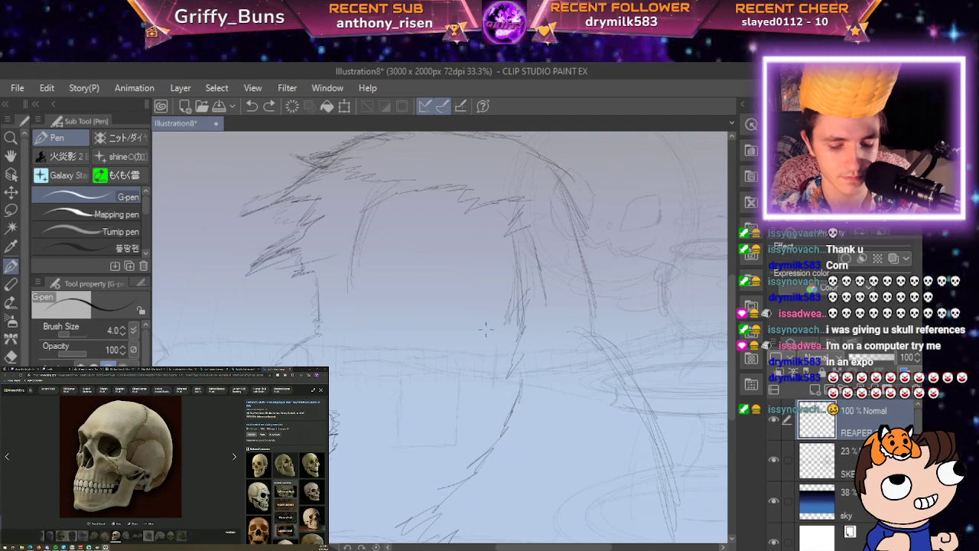
pyautogui.hotkey('ctrl', 'z')
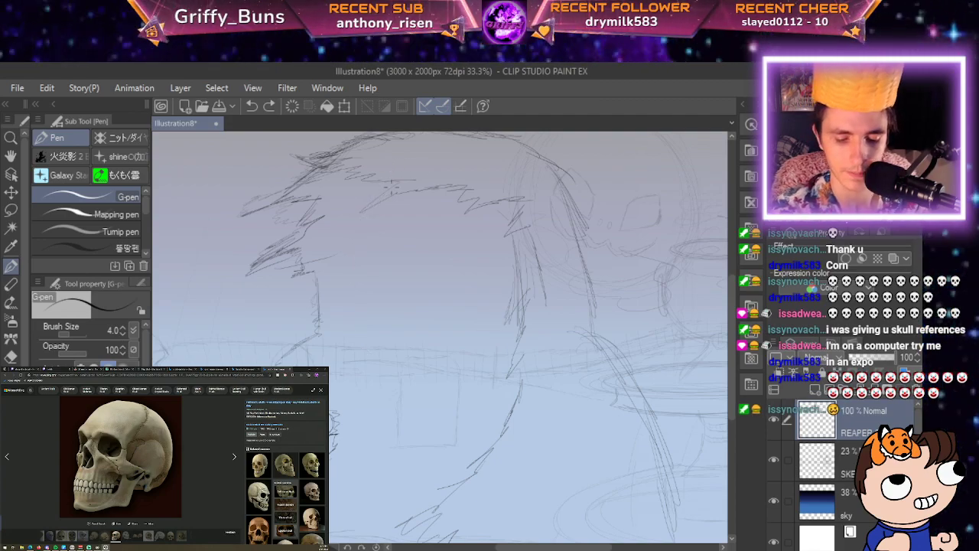
# Set the scene sketch layer's opacity to 0% and return to drawing on the REAPER layer.
pyautogui.click(857, 462)
pyautogui.moveTo(860, 357); pyautogui.dragTo(848, 357)
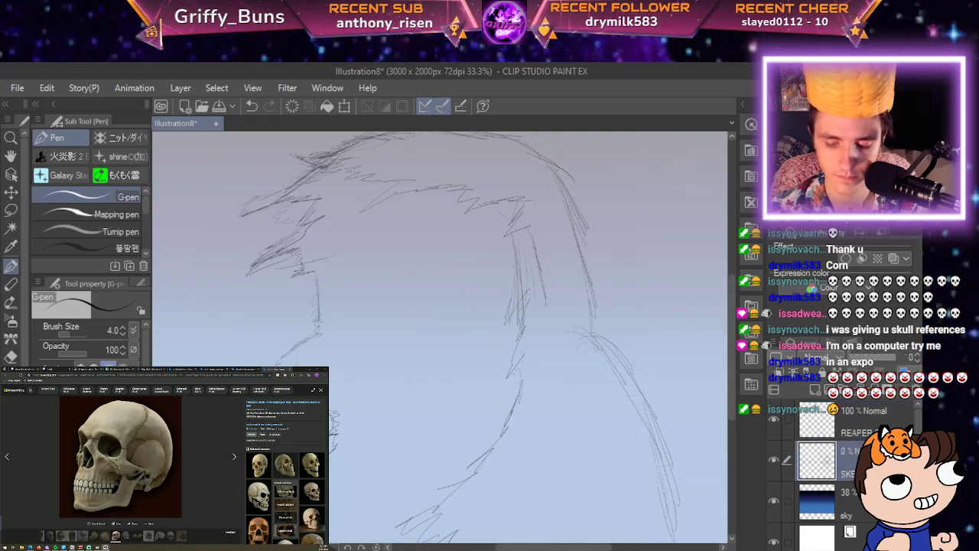
pyautogui.click(860, 421)
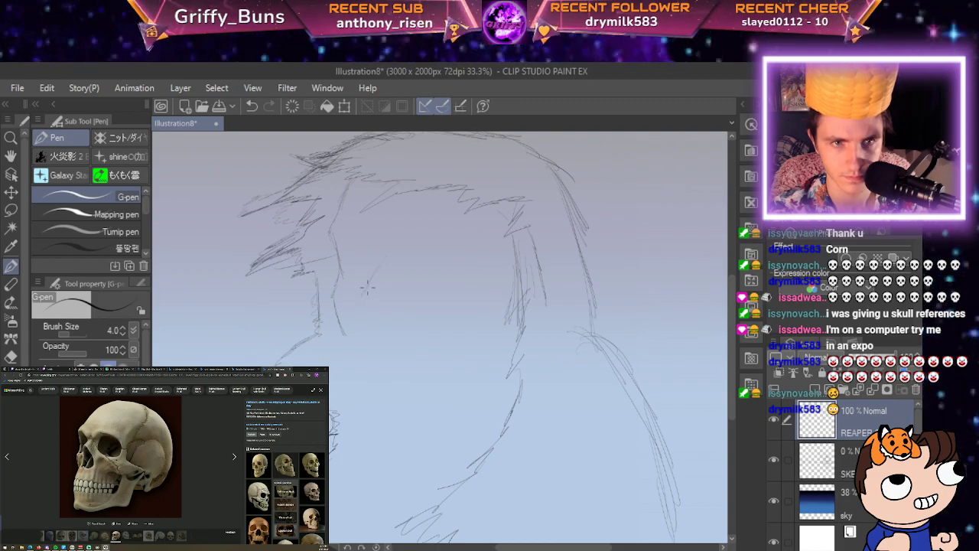
# Outline the skull's left profile inside the hood from cheek to chin, and curve the jawline over to the hood's right edge.
pyautogui.moveTo(373, 277); pyautogui.dragTo(347, 338)
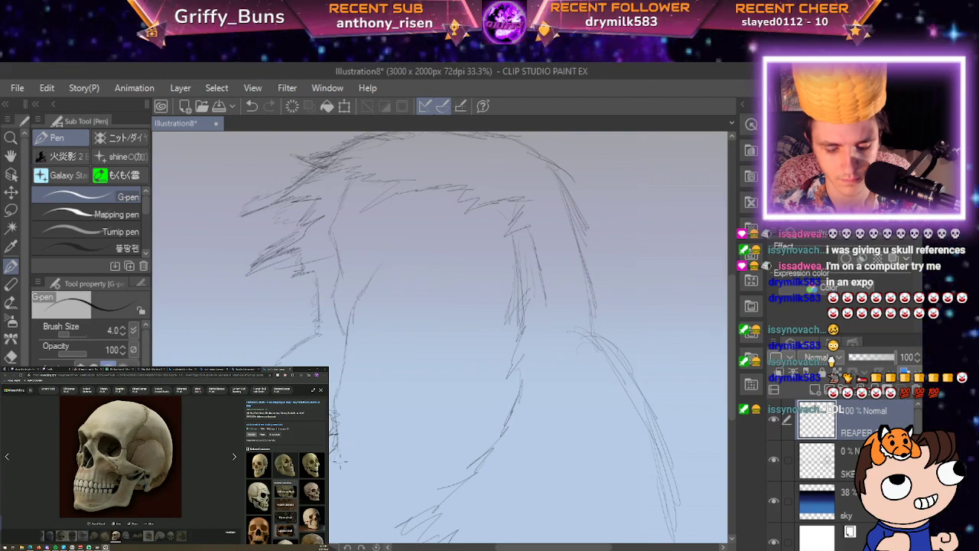
pyautogui.moveTo(341, 460)
pyautogui.mouseDown()
pyautogui.moveTo(374, 456)
pyautogui.moveTo(363, 441)
pyautogui.moveTo(376, 455)
pyautogui.moveTo(364, 459)
pyautogui.moveTo(441, 462)
pyautogui.moveTo(486, 442)
pyautogui.moveTo(482, 424)
pyautogui.moveTo(473, 450)
pyautogui.moveTo(498, 442)
pyautogui.mouseUp()
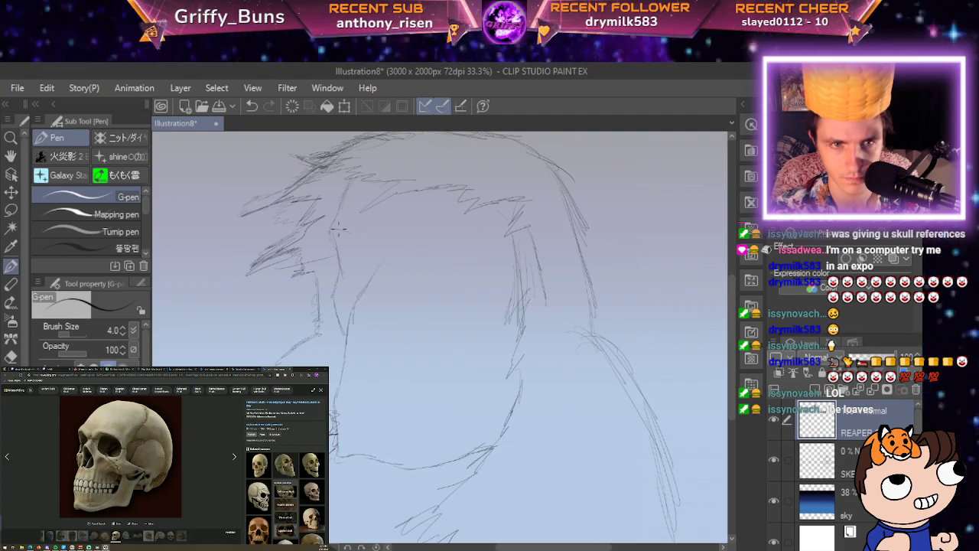
# Sketch the skull's narrow far eye socket along the left profile and the large rounded near eye socket beside it.
pyautogui.moveTo(355, 231)
pyautogui.mouseDown()
pyautogui.moveTo(376, 264)
pyautogui.moveTo(367, 270)
pyautogui.moveTo(376, 264)
pyautogui.moveTo(359, 294)
pyautogui.mouseUp()
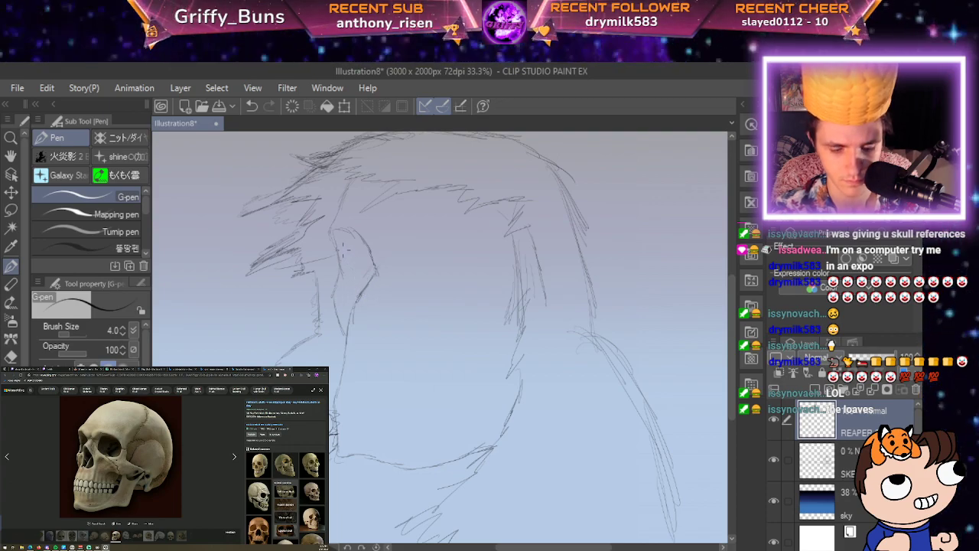
pyautogui.moveTo(335, 227); pyautogui.dragTo(342, 251)
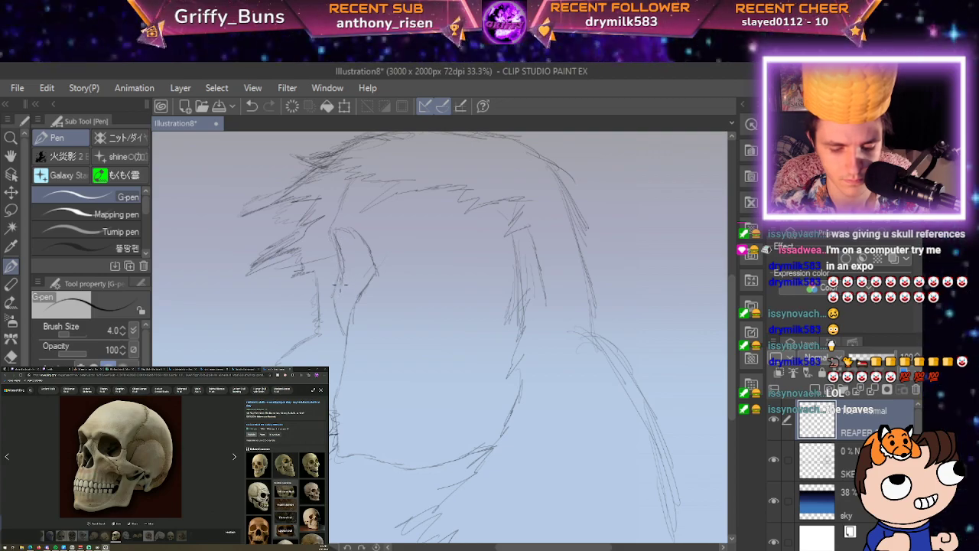
pyautogui.moveTo(339, 296); pyautogui.dragTo(355, 308)
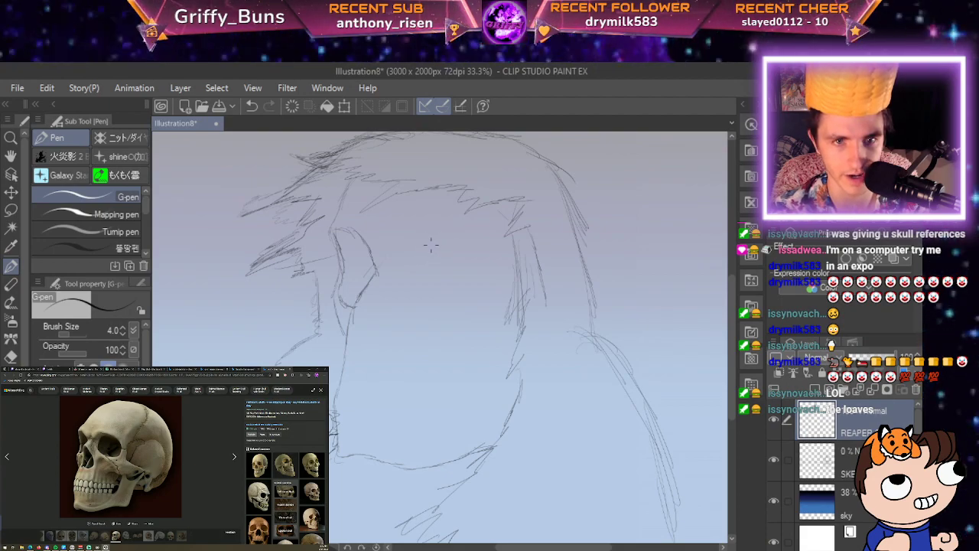
pyautogui.moveTo(426, 243); pyautogui.dragTo(408, 284)
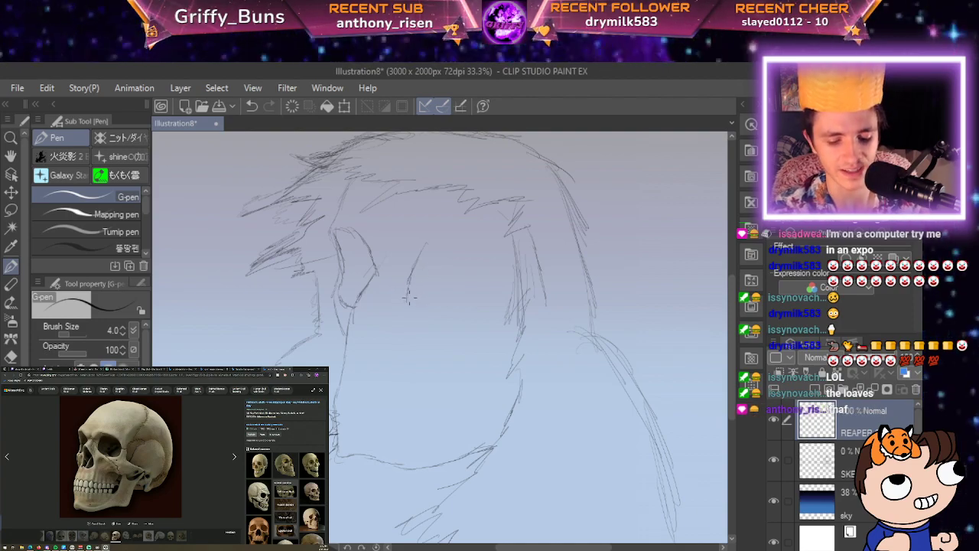
pyautogui.moveTo(409, 298); pyautogui.dragTo(415, 314)
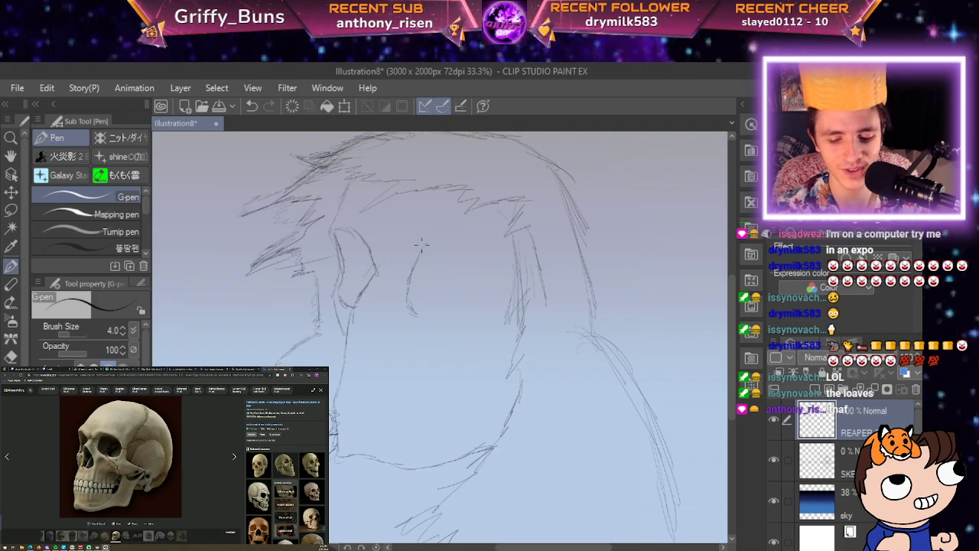
pyautogui.moveTo(422, 247)
pyautogui.mouseDown()
pyautogui.moveTo(472, 254)
pyautogui.moveTo(466, 248)
pyautogui.moveTo(490, 282)
pyautogui.moveTo(487, 326)
pyautogui.moveTo(485, 305)
pyautogui.moveTo(485, 329)
pyautogui.moveTo(412, 324)
pyautogui.moveTo(408, 284)
pyautogui.mouseUp()
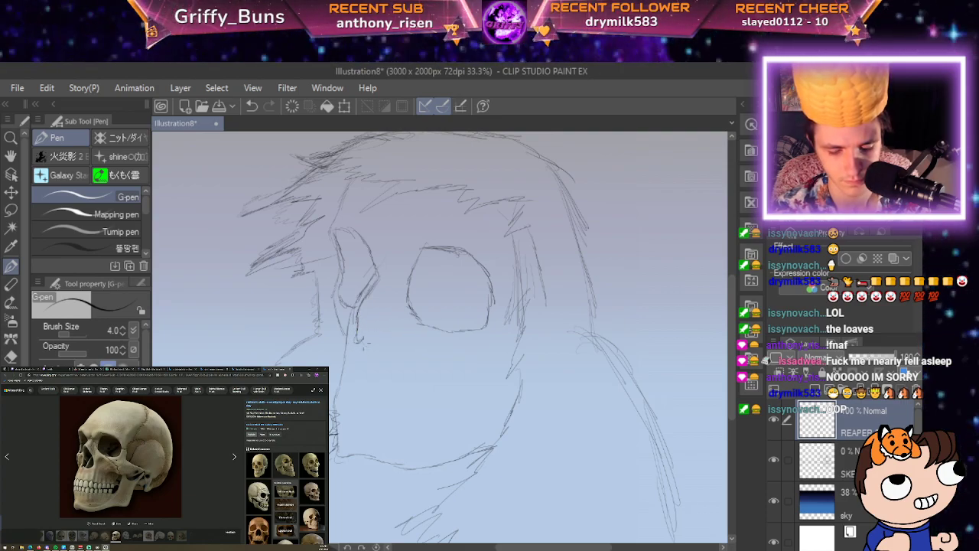
# Sketch the skull's teardrop-shaped nose cavity between and below the two eye sockets.
pyautogui.moveTo(396, 335)
pyautogui.mouseDown()
pyautogui.moveTo(397, 322)
pyautogui.moveTo(395, 333)
pyautogui.mouseUp()
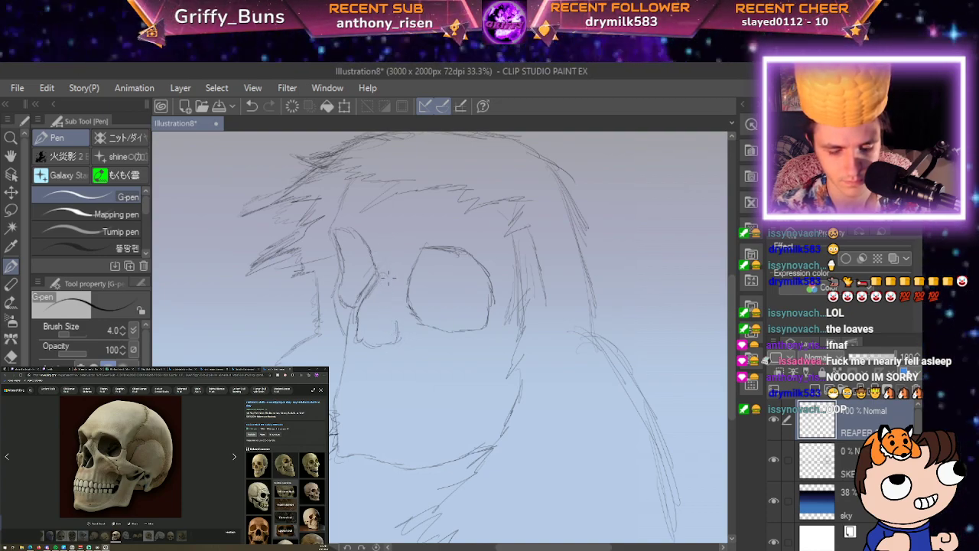
pyautogui.moveTo(388, 283); pyautogui.dragTo(401, 335)
pyautogui.moveTo(378, 284); pyautogui.dragTo(366, 305)
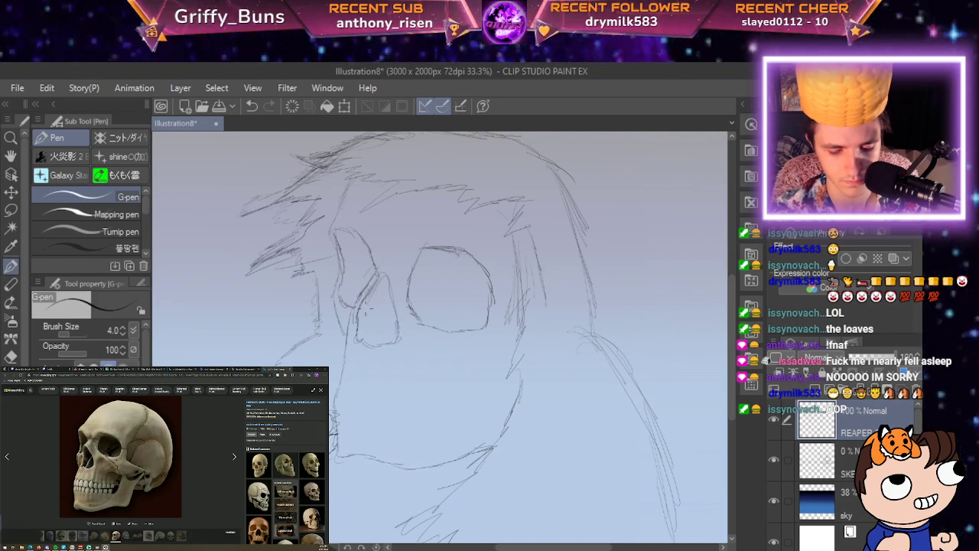
pyautogui.moveTo(357, 339); pyautogui.dragTo(364, 345)
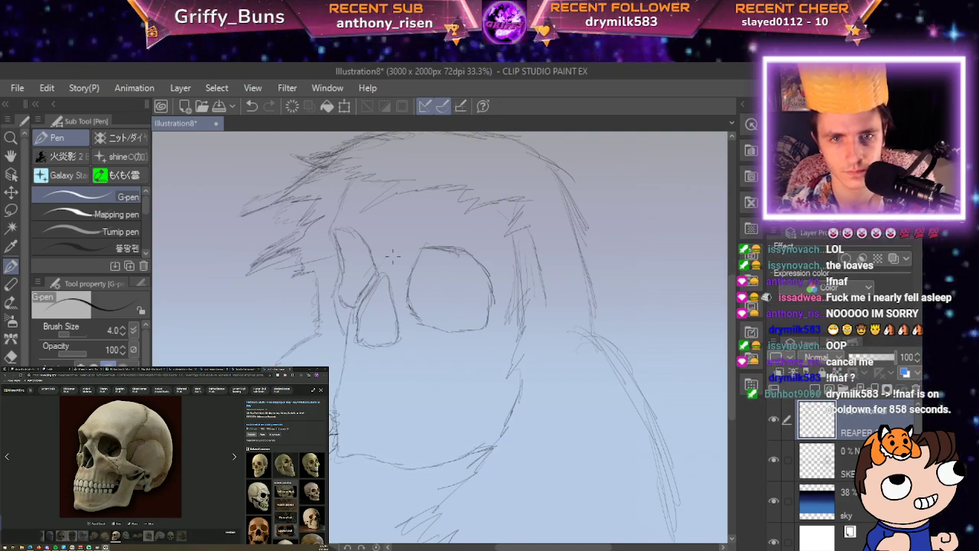
# Sketch the temple and cheekbone edge beside the near eye socket, and redraw the skull's left profile from the nose down to the chin.
pyautogui.moveTo(495, 204); pyautogui.dragTo(517, 316)
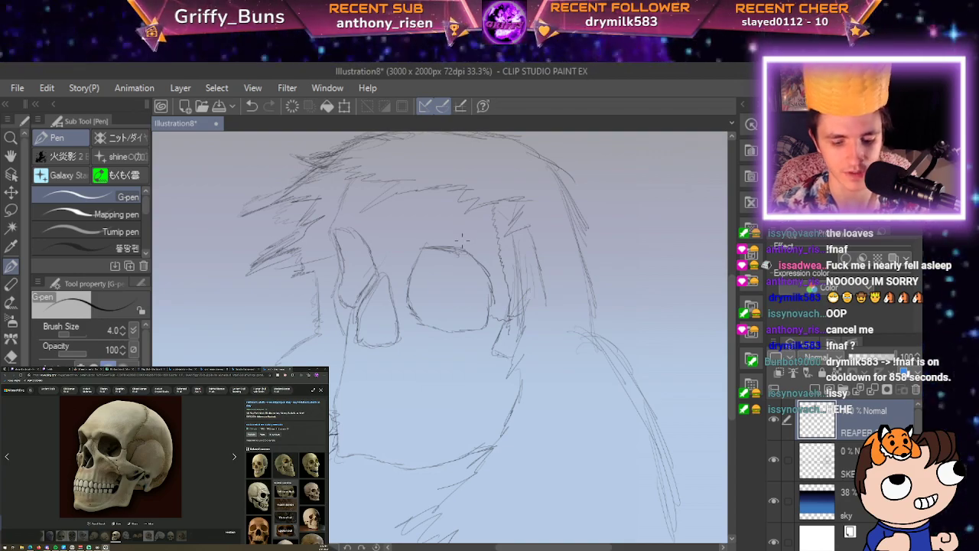
pyautogui.press('space')
pyautogui.moveTo(617, 506); pyautogui.dragTo(698, 370)
pyautogui.scroll(1, 459, 287)
pyautogui.scroll(1, 400, 315)
pyautogui.press('space')
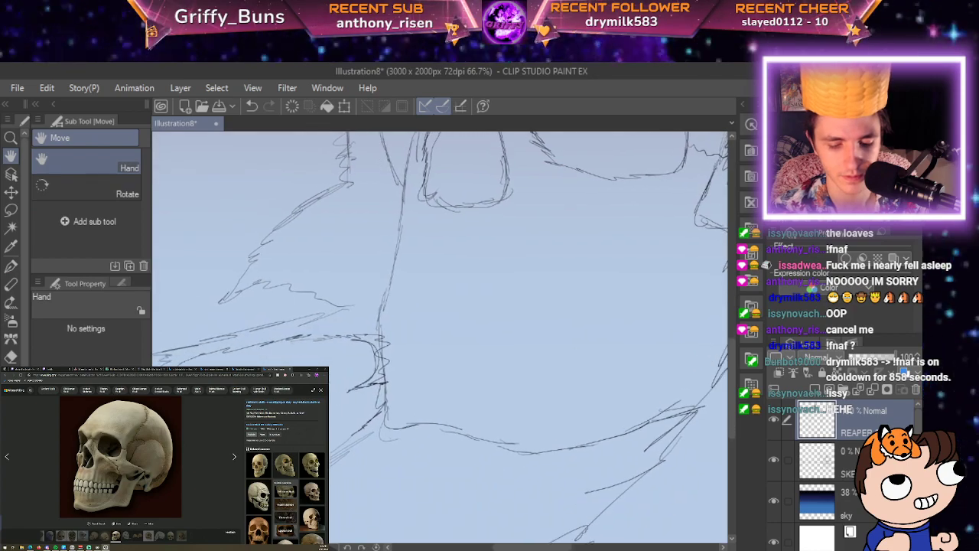
pyautogui.moveTo(405, 199); pyautogui.dragTo(388, 264)
pyautogui.moveTo(399, 222); pyautogui.dragTo(375, 285)
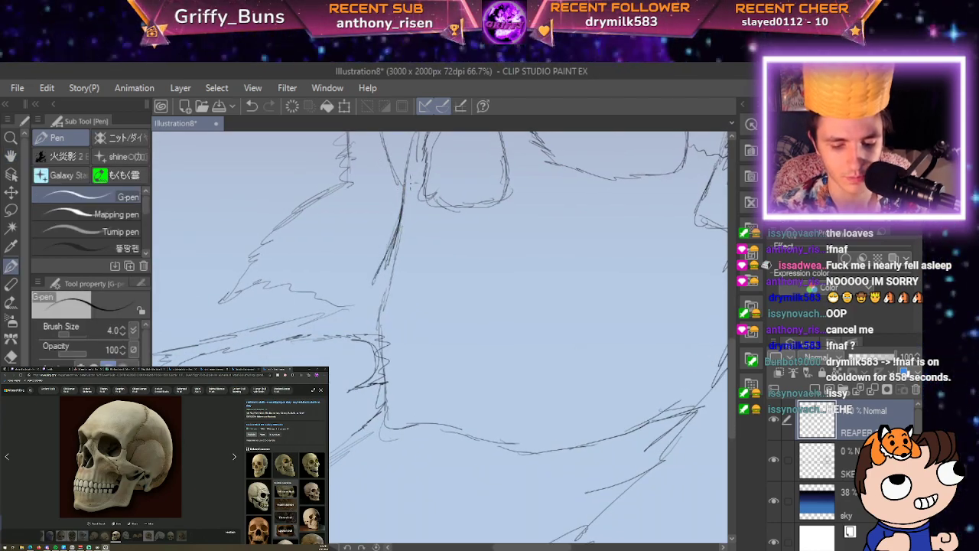
pyautogui.moveTo(410, 180); pyautogui.dragTo(365, 331)
pyautogui.moveTo(367, 294)
pyautogui.mouseDown()
pyautogui.moveTo(360, 381)
pyautogui.moveTo(381, 426)
pyautogui.moveTo(407, 424)
pyautogui.mouseUp()
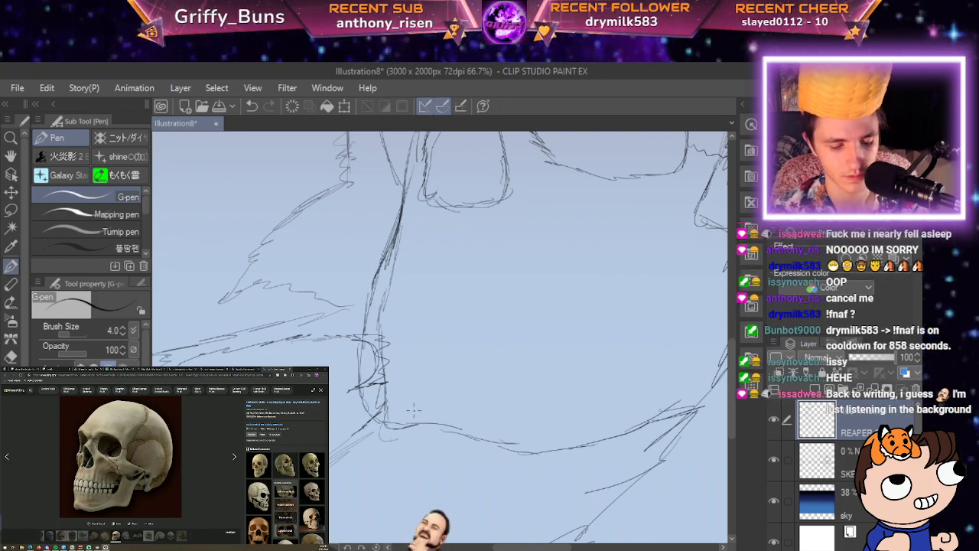
# Erase the old profile line just inside the redrawn left edge of the jaw.
pyautogui.press('e')
pyautogui.moveTo(390, 351)
pyautogui.mouseDown()
pyautogui.moveTo(390, 394)
pyautogui.moveTo(392, 344)
pyautogui.mouseUp()
pyautogui.scroll(-6, 391, 344)
pyautogui.press('p')
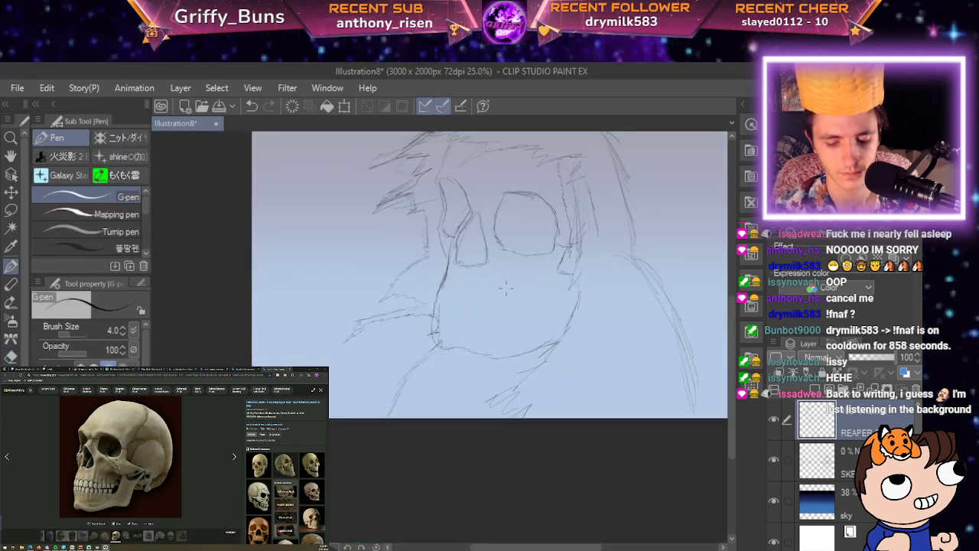
pyautogui.scroll(4, 523, 293)
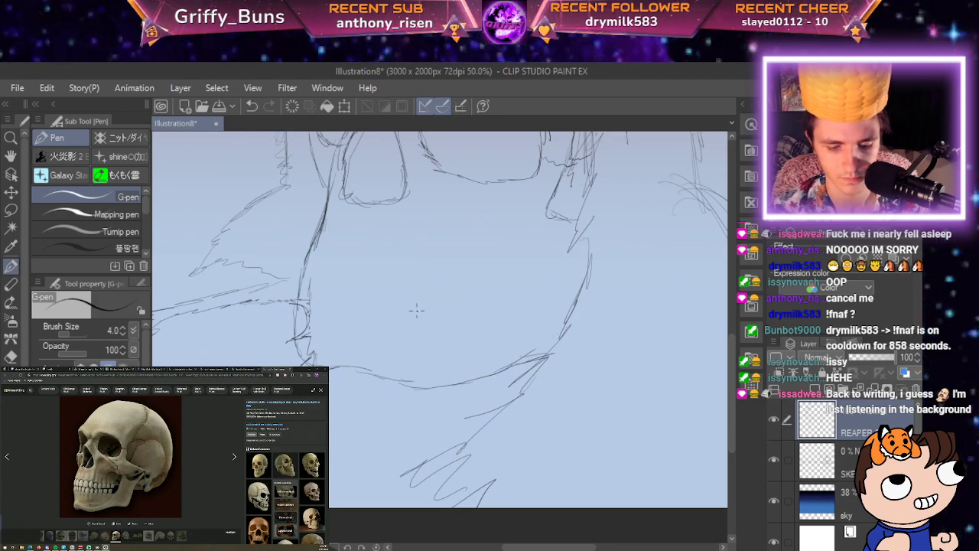
pyautogui.scroll(3, 417, 310)
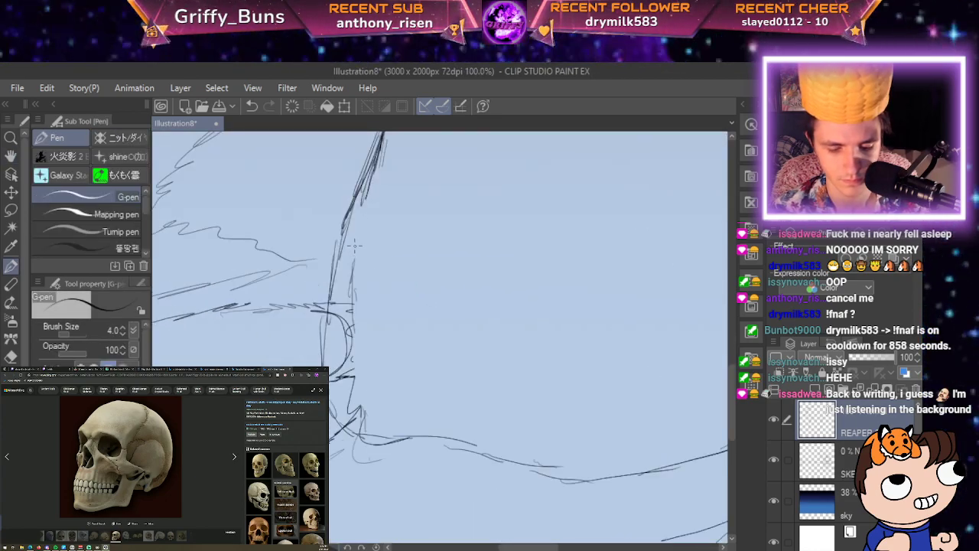
pyautogui.moveTo(348, 229)
pyautogui.mouseDown()
pyautogui.moveTo(364, 260)
pyautogui.moveTo(357, 289)
pyautogui.mouseUp()
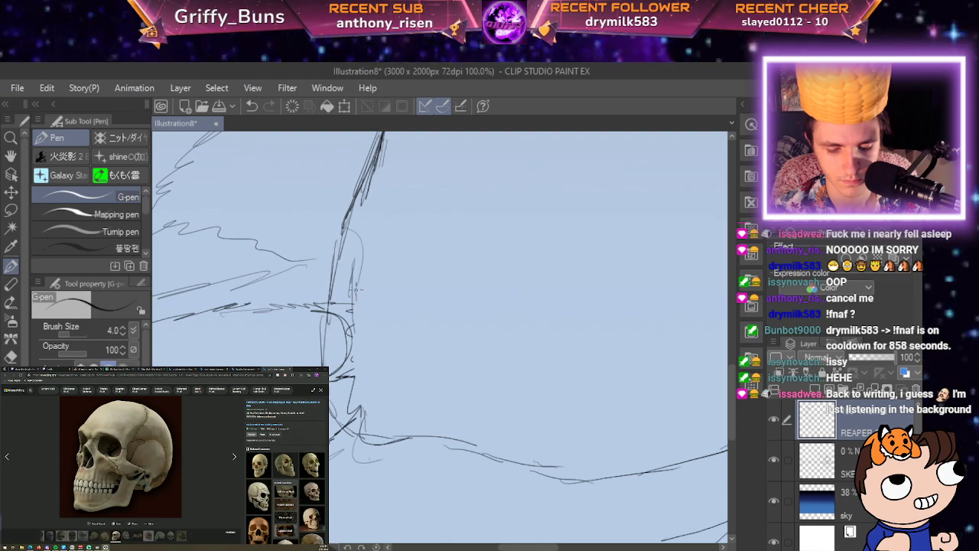
pyautogui.scroll(-1, 409, 261)
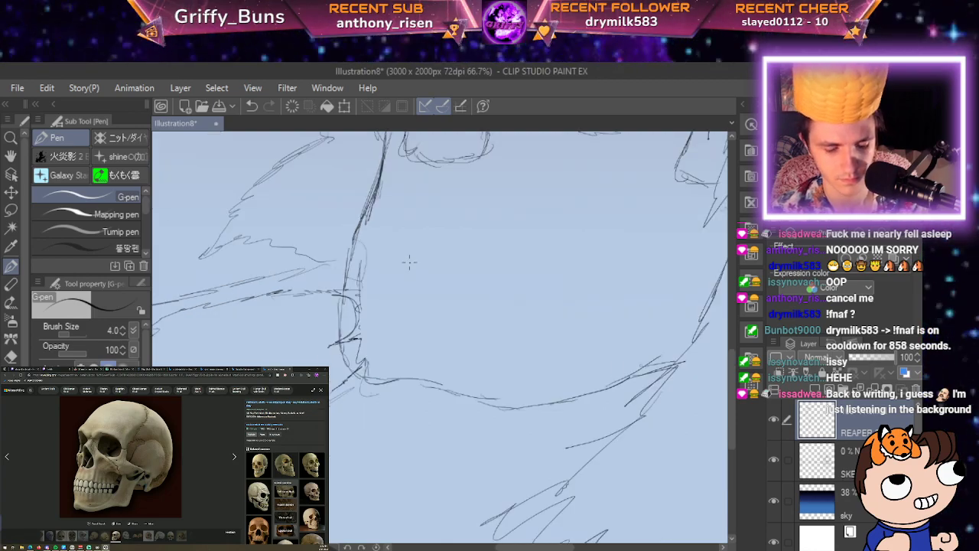
pyautogui.hotkey('ctrl', 'z')
# Sketch a slanted row of about ten arched upper teeth from the left profile across the mouth, ending in a short line.
pyautogui.press('space')
pyautogui.moveTo(674, 378); pyautogui.dragTo(654, 468)
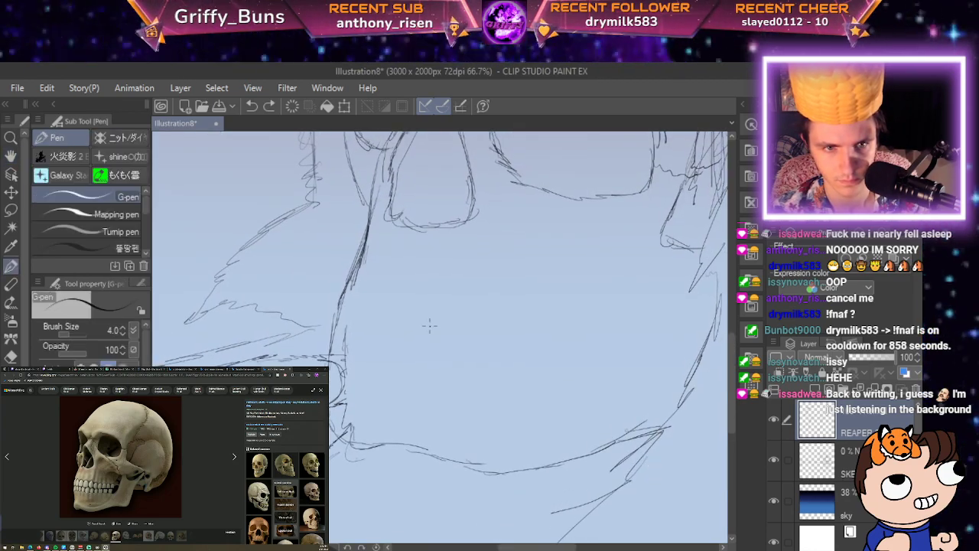
pyautogui.moveTo(356, 286)
pyautogui.mouseDown()
pyautogui.moveTo(364, 293)
pyautogui.moveTo(358, 316)
pyautogui.moveTo(358, 289)
pyautogui.moveTo(370, 287)
pyautogui.moveTo(371, 319)
pyautogui.moveTo(355, 314)
pyautogui.moveTo(377, 319)
pyautogui.moveTo(380, 299)
pyautogui.moveTo(399, 293)
pyautogui.moveTo(401, 317)
pyautogui.moveTo(381, 323)
pyautogui.moveTo(403, 295)
pyautogui.moveTo(405, 328)
pyautogui.moveTo(424, 329)
pyautogui.moveTo(420, 297)
pyautogui.moveTo(403, 320)
pyautogui.moveTo(454, 334)
pyautogui.moveTo(449, 304)
pyautogui.moveTo(433, 316)
pyautogui.moveTo(440, 307)
pyautogui.moveTo(455, 333)
pyautogui.moveTo(484, 332)
pyautogui.moveTo(477, 310)
pyautogui.moveTo(455, 339)
pyautogui.moveTo(464, 313)
pyautogui.moveTo(484, 340)
pyautogui.moveTo(514, 343)
pyautogui.moveTo(498, 316)
pyautogui.moveTo(487, 341)
pyautogui.moveTo(541, 344)
pyautogui.moveTo(531, 319)
pyautogui.moveTo(543, 340)
pyautogui.moveTo(460, 330)
pyautogui.moveTo(476, 315)
pyautogui.moveTo(466, 306)
pyautogui.moveTo(461, 329)
pyautogui.mouseUp()
pyautogui.press('space')
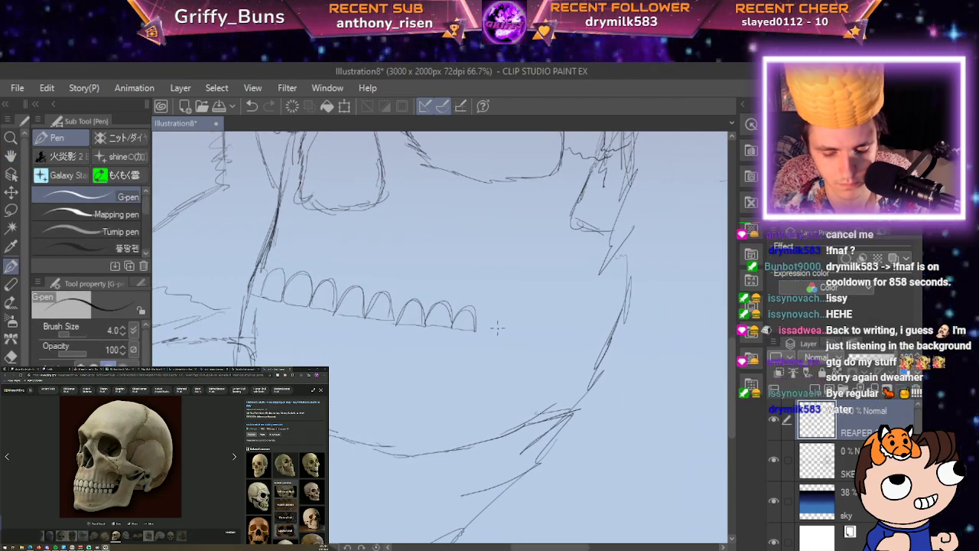
pyautogui.moveTo(475, 330)
pyautogui.mouseDown()
pyautogui.moveTo(523, 312)
pyautogui.moveTo(496, 335)
pyautogui.moveTo(516, 337)
pyautogui.moveTo(513, 310)
pyautogui.moveTo(498, 333)
pyautogui.moveTo(518, 317)
pyautogui.mouseUp()
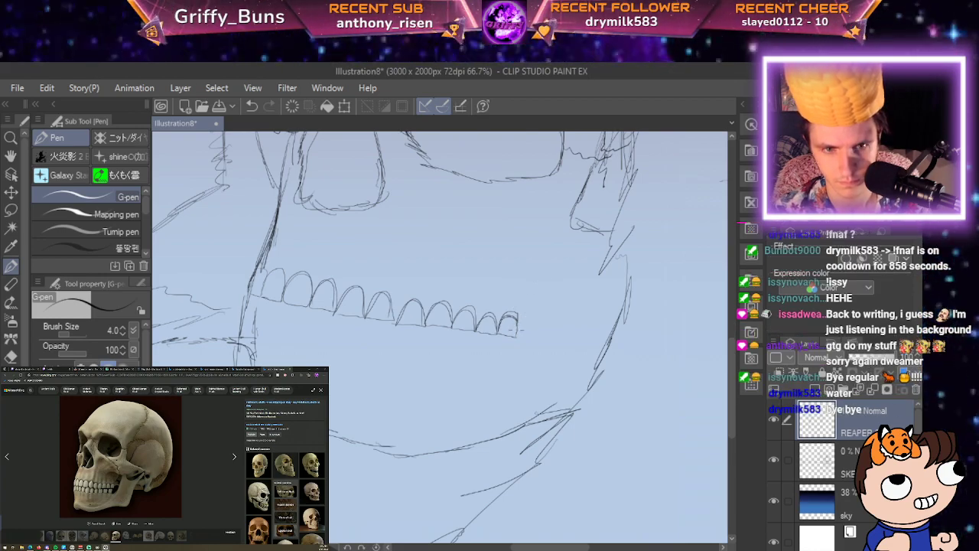
pyautogui.moveTo(523, 331)
pyautogui.mouseDown()
pyautogui.moveTo(537, 329)
pyautogui.moveTo(533, 311)
pyautogui.moveTo(494, 331)
pyautogui.mouseUp()
# Sketch the small curved jaw hinge under the cheekbone, and connect the cheekbone down to the end of the upper tooth row.
pyautogui.press('space')
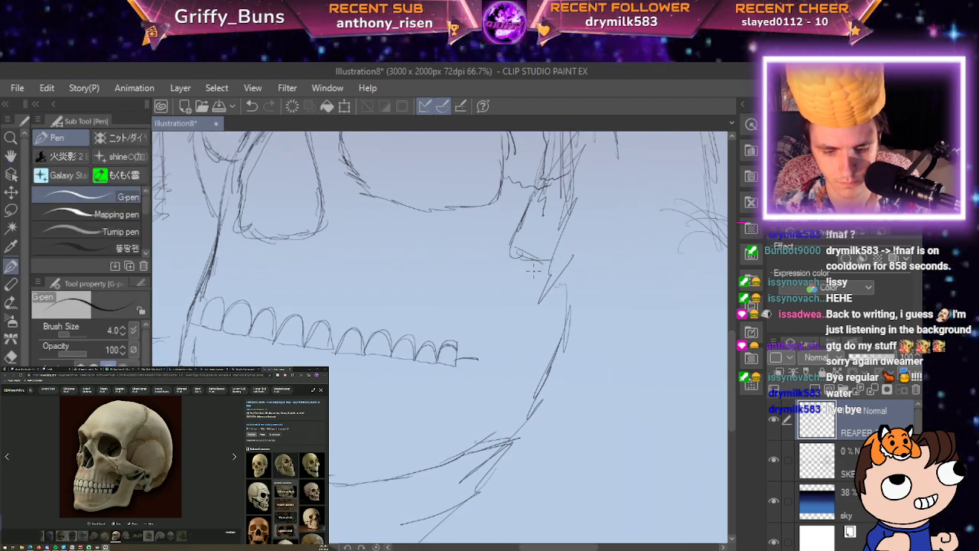
pyautogui.moveTo(533, 268)
pyautogui.mouseDown()
pyautogui.moveTo(526, 293)
pyautogui.moveTo(539, 302)
pyautogui.moveTo(567, 294)
pyautogui.mouseUp()
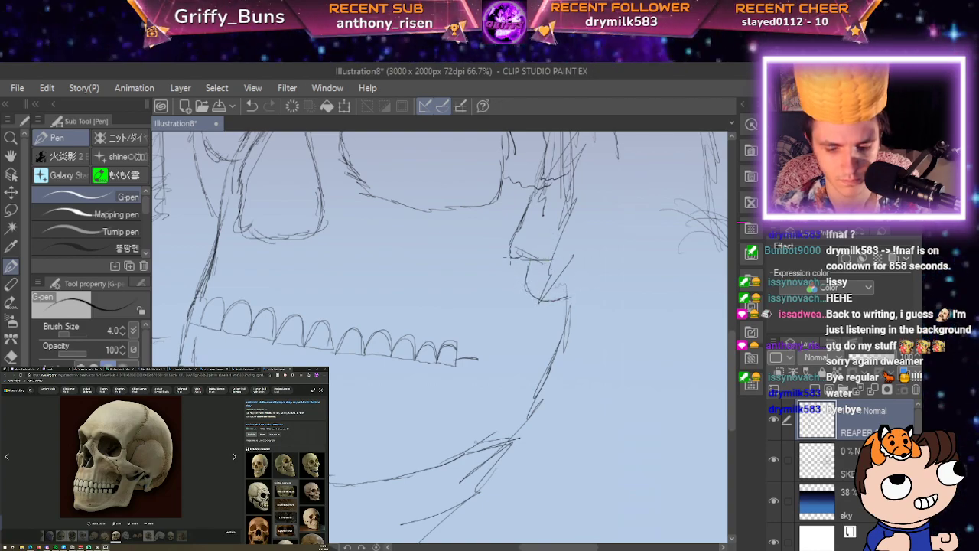
pyautogui.moveTo(511, 256); pyautogui.dragTo(498, 310)
pyautogui.moveTo(508, 269)
pyautogui.mouseDown()
pyautogui.moveTo(477, 357)
pyautogui.moveTo(504, 278)
pyautogui.moveTo(586, 221)
pyautogui.moveTo(604, 240)
pyautogui.mouseUp()
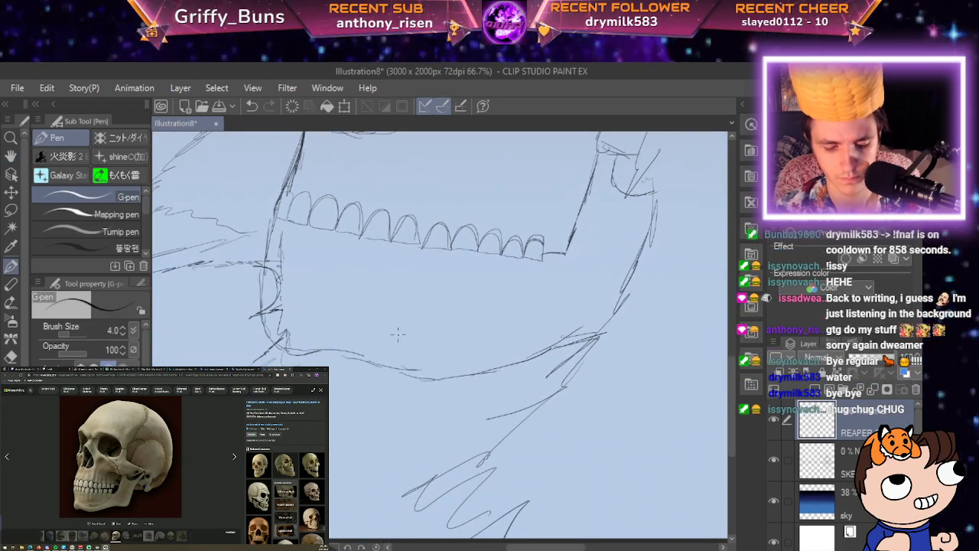
# Reinforce the right side of the lower jawline with darker strokes where it meets the hood.
pyautogui.moveTo(494, 371)
pyautogui.mouseDown()
pyautogui.moveTo(552, 363)
pyautogui.moveTo(544, 363)
pyautogui.moveTo(628, 285)
pyautogui.mouseUp()
pyautogui.moveTo(607, 314)
pyautogui.mouseDown()
pyautogui.moveTo(634, 275)
pyautogui.moveTo(534, 358)
pyautogui.mouseUp()
pyautogui.scroll(-3, 637, 269)
pyautogui.scroll(3, 539, 360)
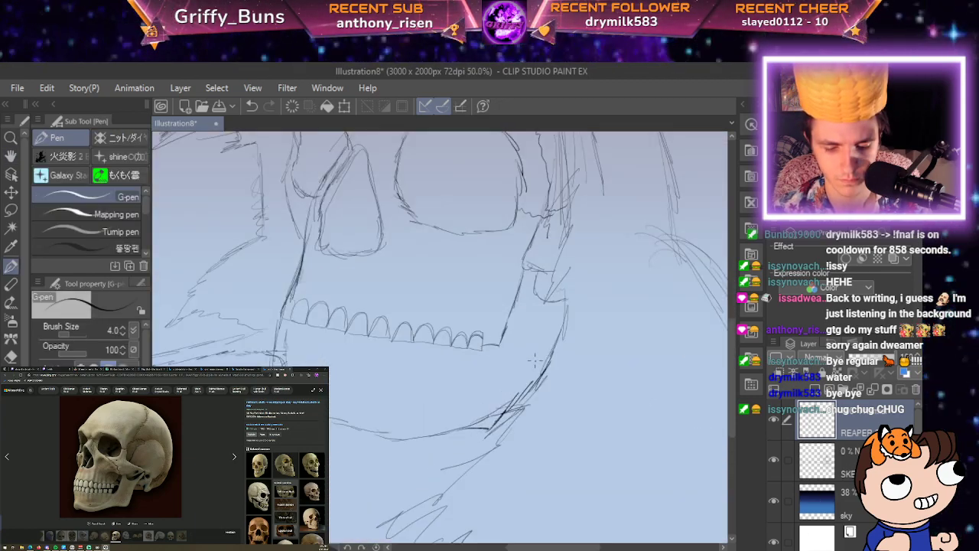
pyautogui.moveTo(413, 350); pyautogui.dragTo(582, 389)
pyautogui.scroll(2, 582, 389)
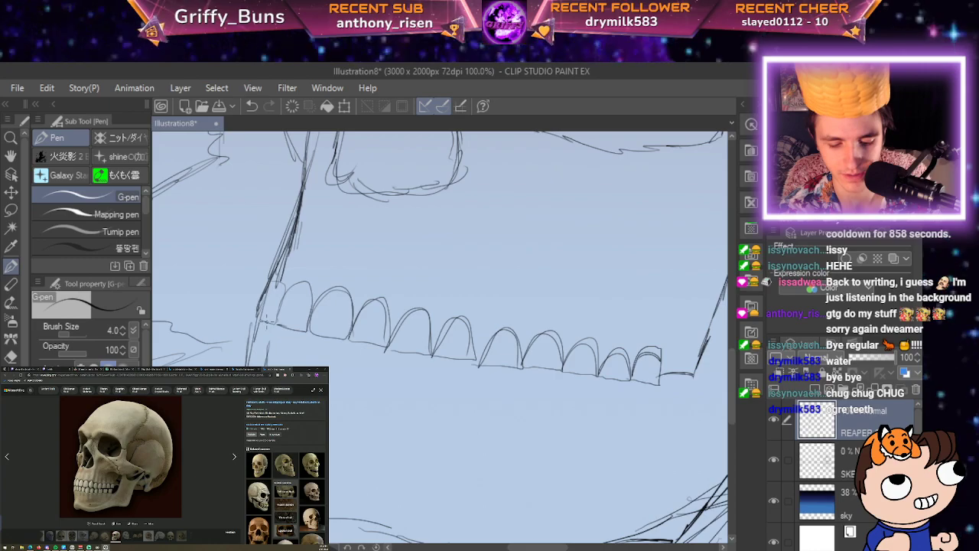
pyautogui.moveTo(266, 323)
pyautogui.mouseDown()
pyautogui.moveTo(250, 354)
pyautogui.moveTo(265, 325)
pyautogui.mouseUp()
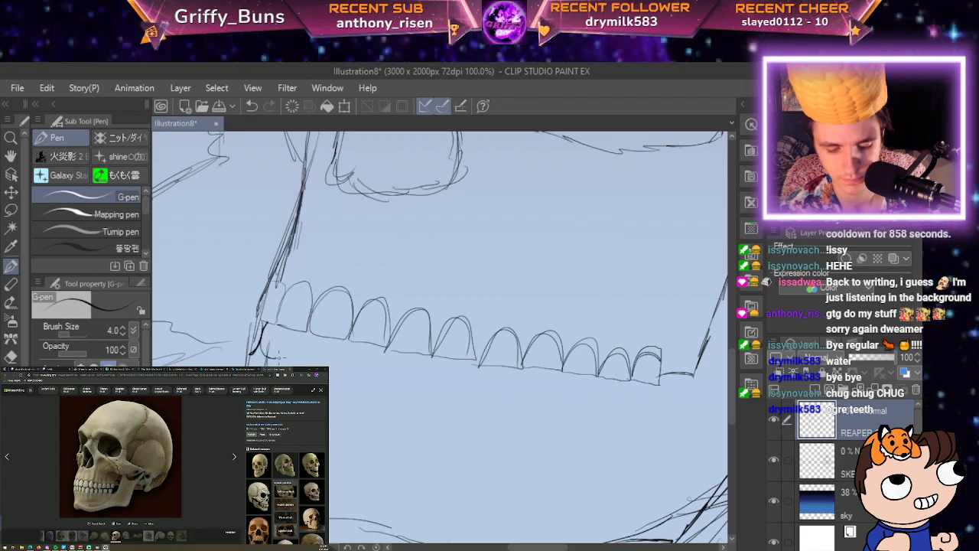
pyautogui.moveTo(278, 356)
pyautogui.mouseDown()
pyautogui.moveTo(286, 330)
pyautogui.moveTo(265, 329)
pyautogui.mouseUp()
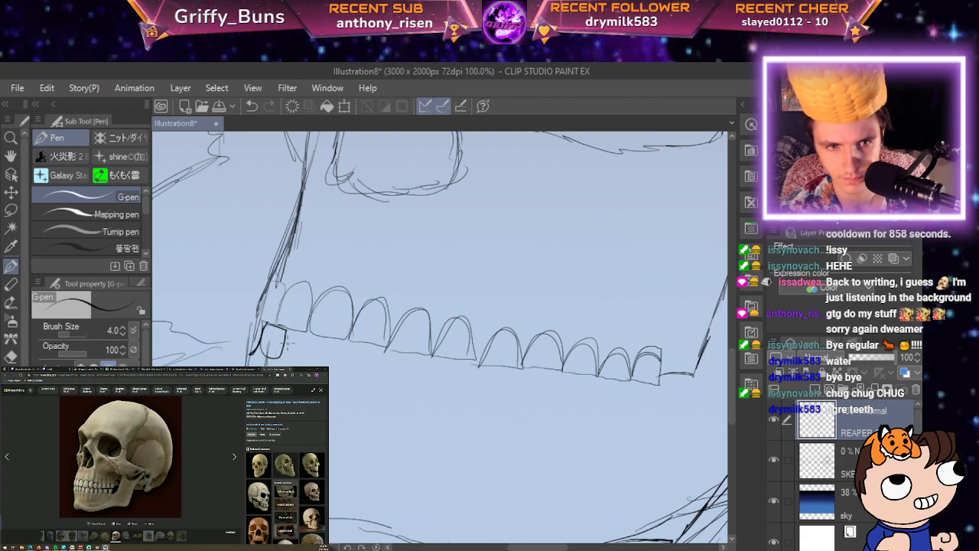
pyautogui.hotkey('ctrl', 'z')
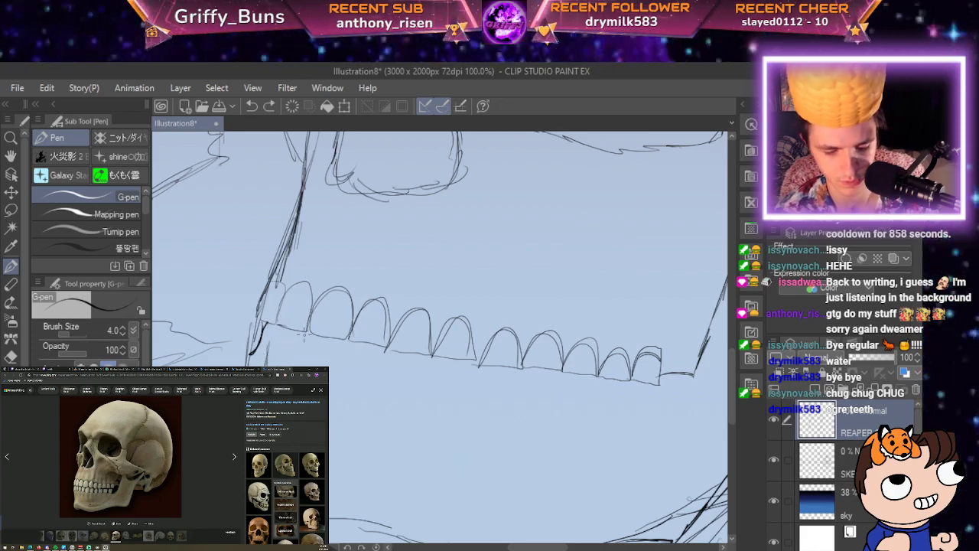
pyautogui.hotkey('ctrl', 'z')
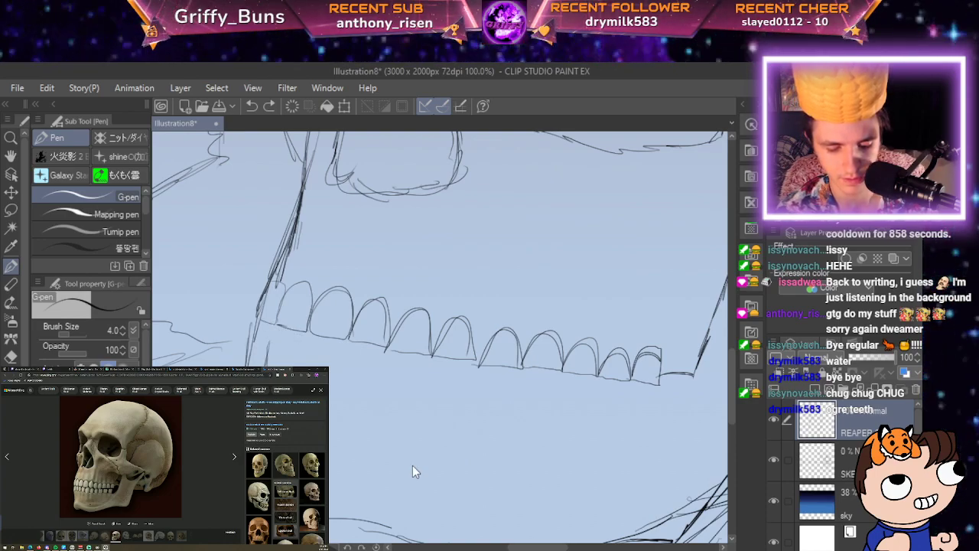
# Sketch the first four rounded lower teeth beneath the left end of the upper tooth row.
pyautogui.moveTo(273, 329)
pyautogui.mouseDown()
pyautogui.moveTo(249, 355)
pyautogui.moveTo(266, 333)
pyautogui.moveTo(288, 359)
pyautogui.moveTo(300, 332)
pyautogui.moveTo(298, 352)
pyautogui.moveTo(335, 341)
pyautogui.moveTo(302, 332)
pyautogui.moveTo(291, 356)
pyautogui.moveTo(303, 365)
pyautogui.moveTo(342, 340)
pyautogui.mouseUp()
pyautogui.moveTo(332, 345)
pyautogui.mouseDown()
pyautogui.moveTo(317, 365)
pyautogui.moveTo(356, 344)
pyautogui.mouseUp()
pyautogui.moveTo(350, 343)
pyautogui.mouseDown()
pyautogui.moveTo(367, 348)
pyautogui.moveTo(360, 370)
pyautogui.mouseUp()
pyautogui.moveTo(352, 344)
pyautogui.mouseDown()
pyautogui.moveTo(330, 371)
pyautogui.moveTo(333, 358)
pyautogui.mouseUp()
pyautogui.moveTo(330, 360); pyautogui.dragTo(352, 372)
pyautogui.moveTo(346, 336)
pyautogui.mouseDown()
pyautogui.moveTo(367, 372)
pyautogui.moveTo(396, 377)
pyautogui.moveTo(404, 354)
pyautogui.moveTo(372, 346)
pyautogui.moveTo(368, 373)
pyautogui.moveTo(403, 353)
pyautogui.mouseUp()
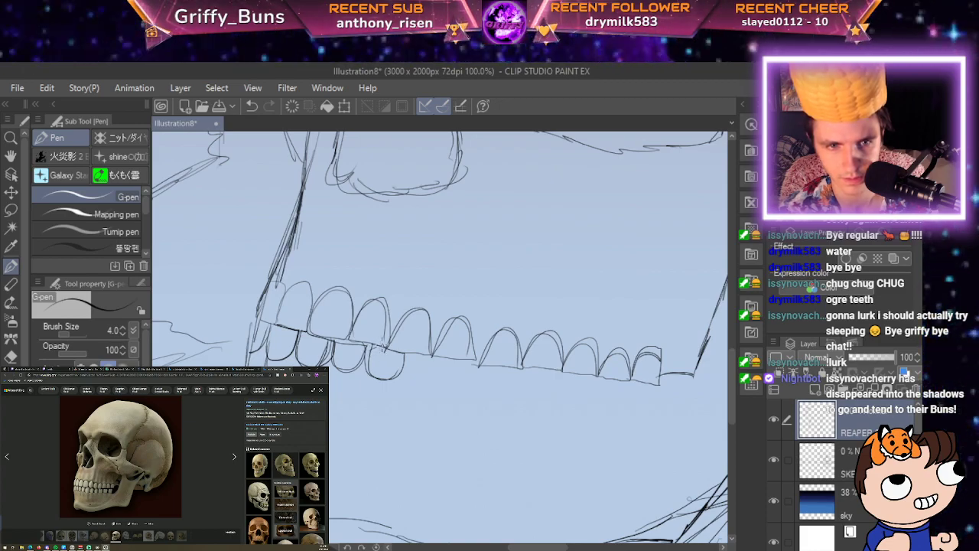
# Refine the uneven biting line where the first four lower teeth meet the upper teeth.
pyautogui.moveTo(371, 352); pyautogui.dragTo(401, 357)
pyautogui.moveTo(398, 344)
pyautogui.mouseDown()
pyautogui.moveTo(372, 348)
pyautogui.moveTo(372, 338)
pyautogui.moveTo(403, 358)
pyautogui.mouseUp()
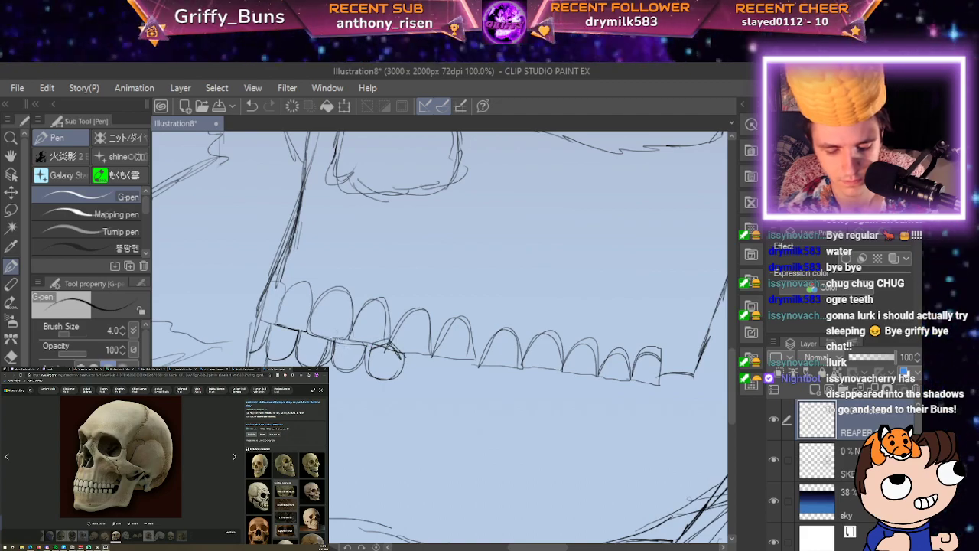
pyautogui.moveTo(334, 343); pyautogui.dragTo(362, 346)
pyautogui.moveTo(297, 341); pyautogui.dragTo(312, 329)
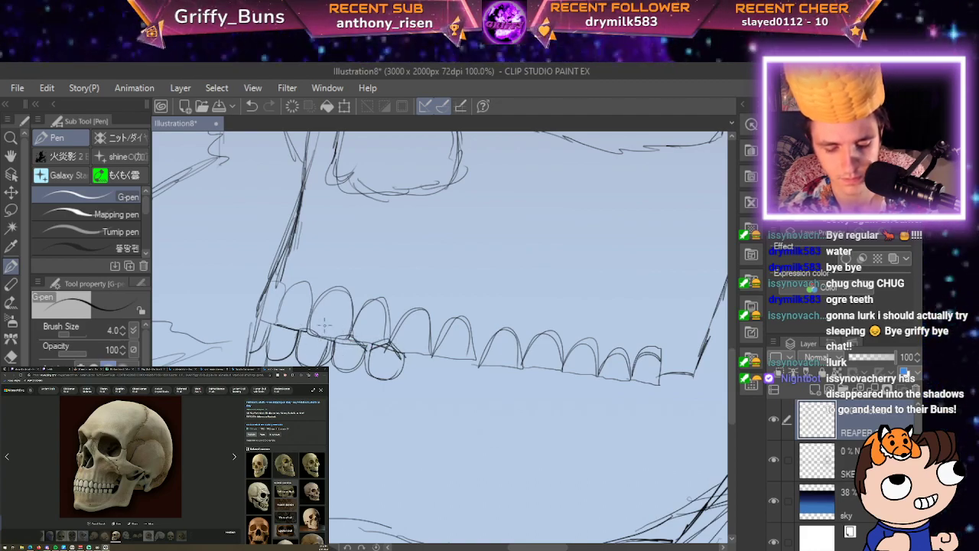
# Continue the rounded lower teeth to the right end of the row, and join the last one to the cheek line with an angled corner.
pyautogui.moveTo(417, 346)
pyautogui.mouseDown()
pyautogui.moveTo(407, 355)
pyautogui.moveTo(429, 387)
pyautogui.moveTo(446, 366)
pyautogui.moveTo(433, 355)
pyautogui.moveTo(439, 341)
pyautogui.moveTo(412, 354)
pyautogui.moveTo(451, 382)
pyautogui.moveTo(485, 371)
pyautogui.moveTo(469, 358)
pyautogui.moveTo(453, 362)
pyautogui.moveTo(448, 383)
pyautogui.moveTo(486, 379)
pyautogui.moveTo(491, 393)
pyautogui.moveTo(523, 382)
pyautogui.moveTo(491, 369)
pyautogui.moveTo(499, 395)
pyautogui.moveTo(524, 373)
pyautogui.mouseUp()
pyautogui.moveTo(551, 372)
pyautogui.mouseDown()
pyautogui.moveTo(566, 384)
pyautogui.moveTo(530, 406)
pyautogui.moveTo(524, 371)
pyautogui.moveTo(563, 375)
pyautogui.moveTo(540, 372)
pyautogui.mouseUp()
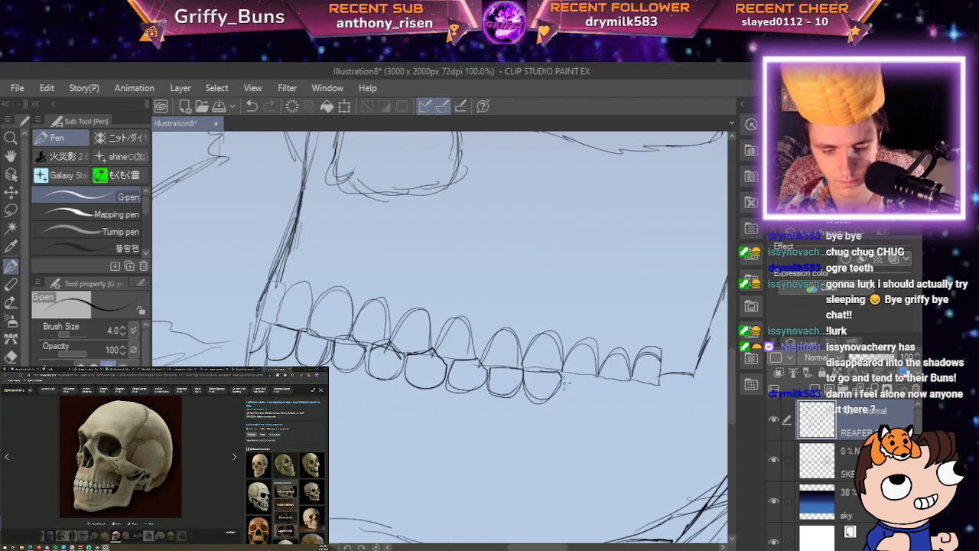
pyautogui.moveTo(560, 384)
pyautogui.mouseDown()
pyautogui.moveTo(623, 403)
pyautogui.moveTo(626, 379)
pyautogui.moveTo(599, 387)
pyautogui.moveTo(627, 389)
pyautogui.moveTo(631, 379)
pyautogui.moveTo(626, 403)
pyautogui.moveTo(642, 406)
pyautogui.moveTo(651, 395)
pyautogui.moveTo(633, 401)
pyautogui.moveTo(664, 384)
pyautogui.moveTo(769, 491)
pyautogui.moveTo(527, 340)
pyautogui.moveTo(561, 339)
pyautogui.moveTo(576, 323)
pyautogui.moveTo(567, 336)
pyautogui.moveTo(574, 295)
pyautogui.mouseUp()
pyautogui.press('space')
pyautogui.moveTo(601, 217)
pyautogui.mouseDown()
pyautogui.moveTo(564, 329)
pyautogui.moveTo(555, 341)
pyautogui.moveTo(574, 299)
pyautogui.moveTo(539, 346)
pyautogui.mouseUp()
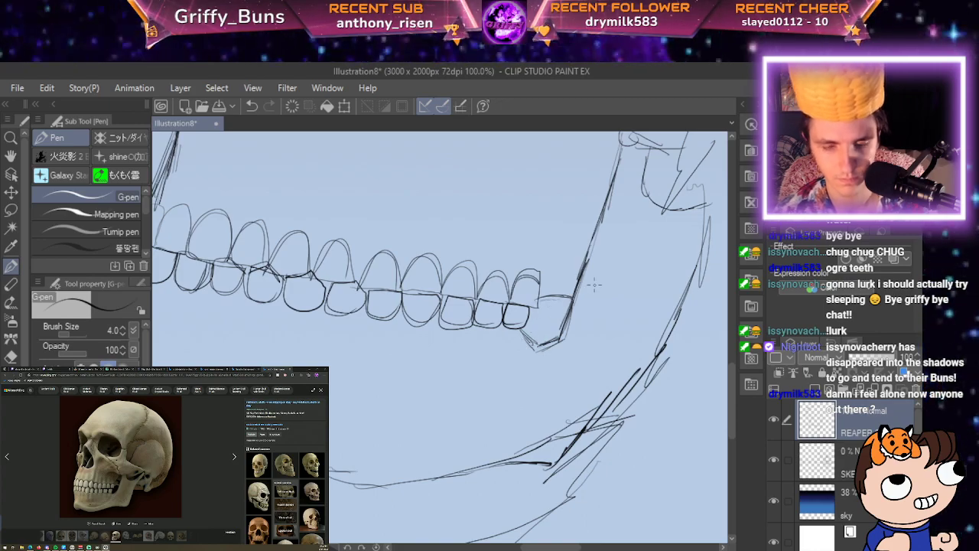
# Draw a darker gum line beneath the lower teeth from the left profile to the mouth corner.
pyautogui.moveTo(598, 305)
pyautogui.mouseDown()
pyautogui.moveTo(652, 214)
pyautogui.moveTo(638, 242)
pyautogui.mouseUp()
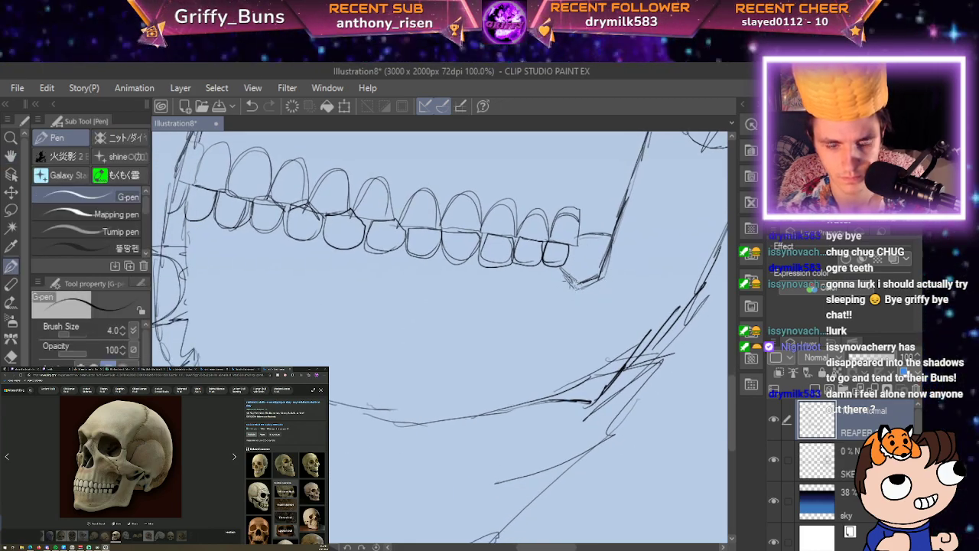
pyautogui.moveTo(575, 286)
pyautogui.mouseDown()
pyautogui.moveTo(535, 268)
pyautogui.moveTo(186, 221)
pyautogui.moveTo(566, 272)
pyautogui.mouseUp()
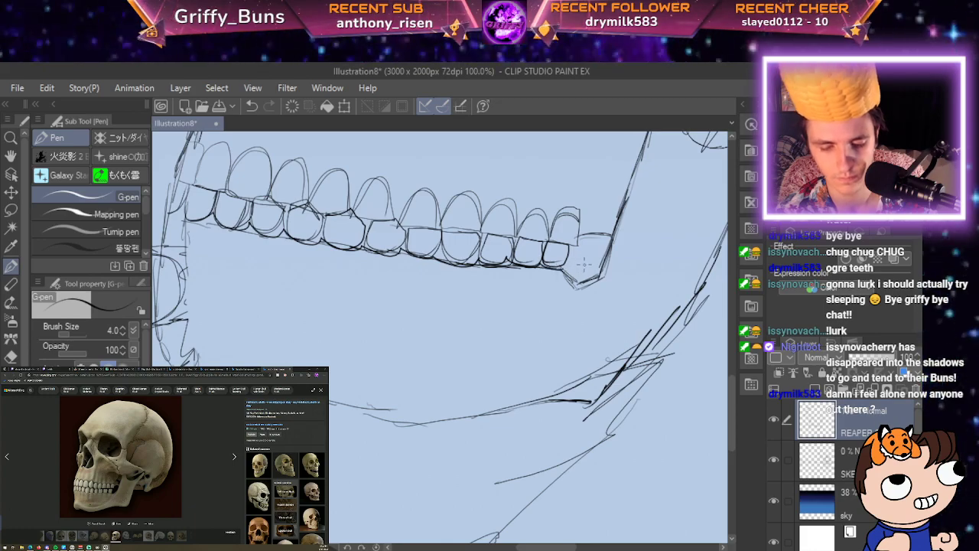
# Examine the teeth and jaw up close and against the whole hooded skull sketch.
pyautogui.press('space')
pyautogui.moveTo(620, 243); pyautogui.dragTo(514, 315)
pyautogui.scroll(-2, 520, 313)
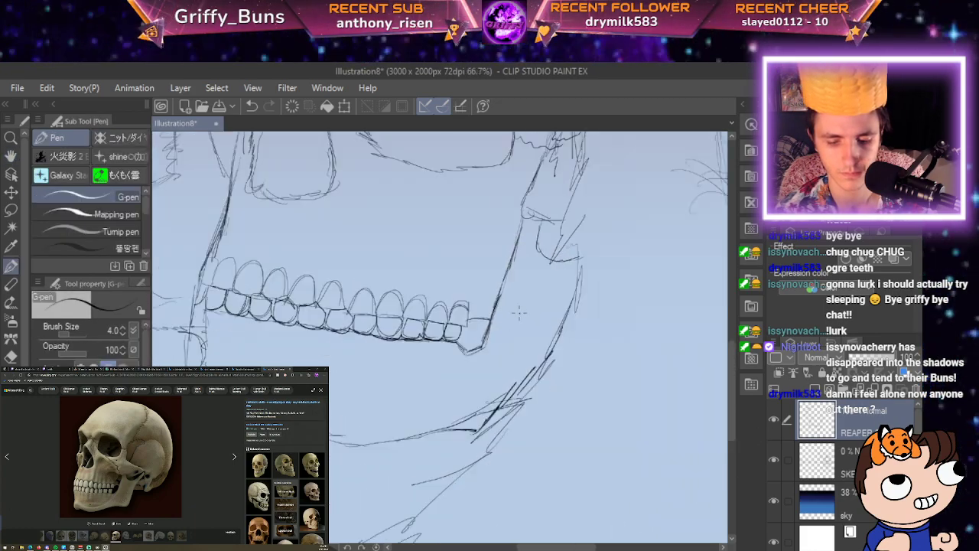
pyautogui.scroll(-2, 519, 313)
pyautogui.press('space')
pyautogui.moveTo(559, 249); pyautogui.dragTo(675, 300)
pyautogui.scroll(2, 599, 354)
pyautogui.press('space')
pyautogui.scroll(-1, 643, 319)
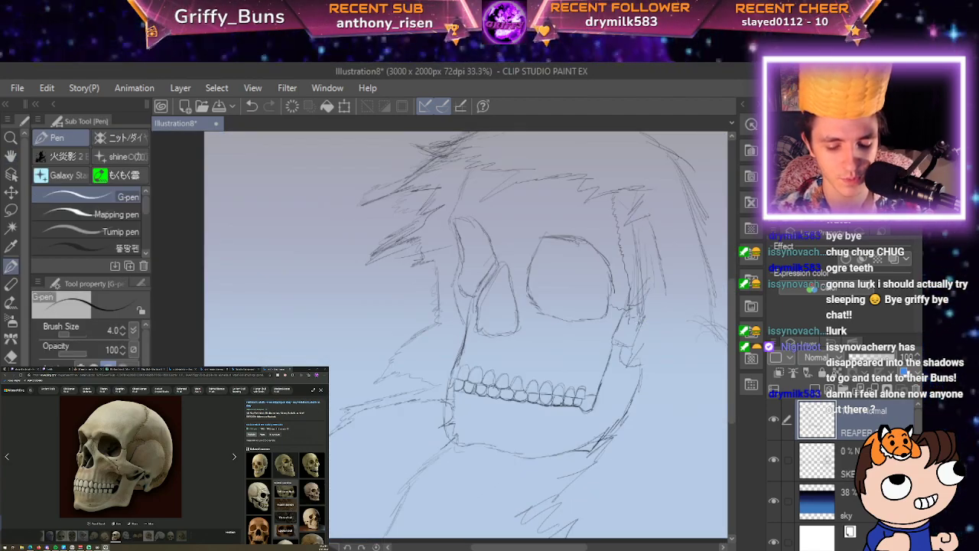
pyautogui.scroll(2, 629, 323)
pyautogui.moveTo(433, 377); pyautogui.dragTo(475, 384)
pyautogui.scroll(-2, 585, 309)
pyautogui.scroll(-1, 543, 359)
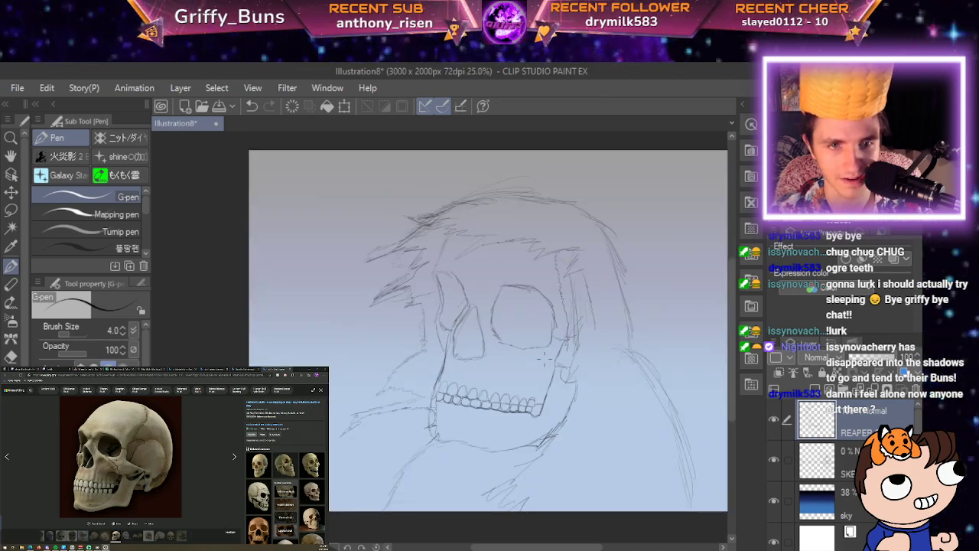
# Sketch a curved inner contour in the nose cavity, from its right edge down to its lower left corner.
pyautogui.scroll(1, 545, 358)
pyautogui.scroll(4, 545, 359)
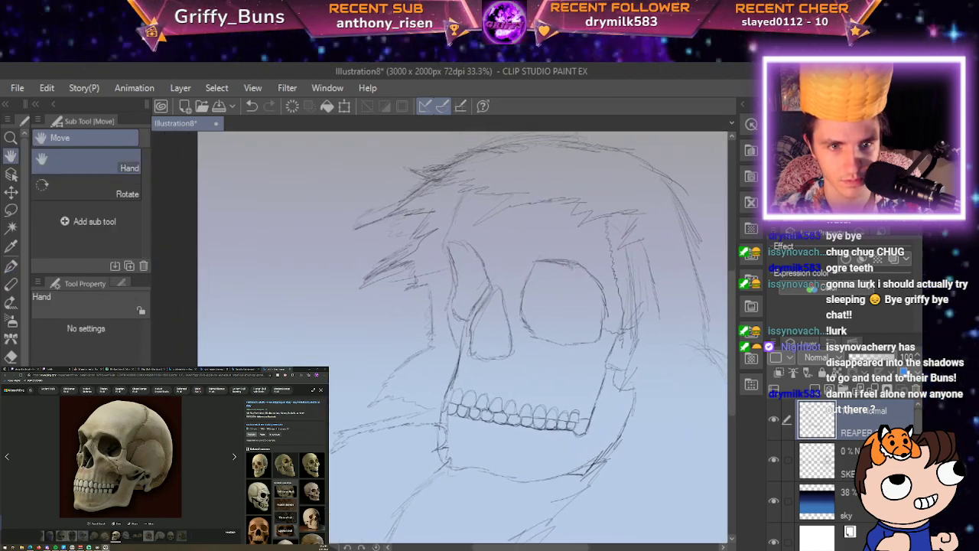
pyautogui.press('space')
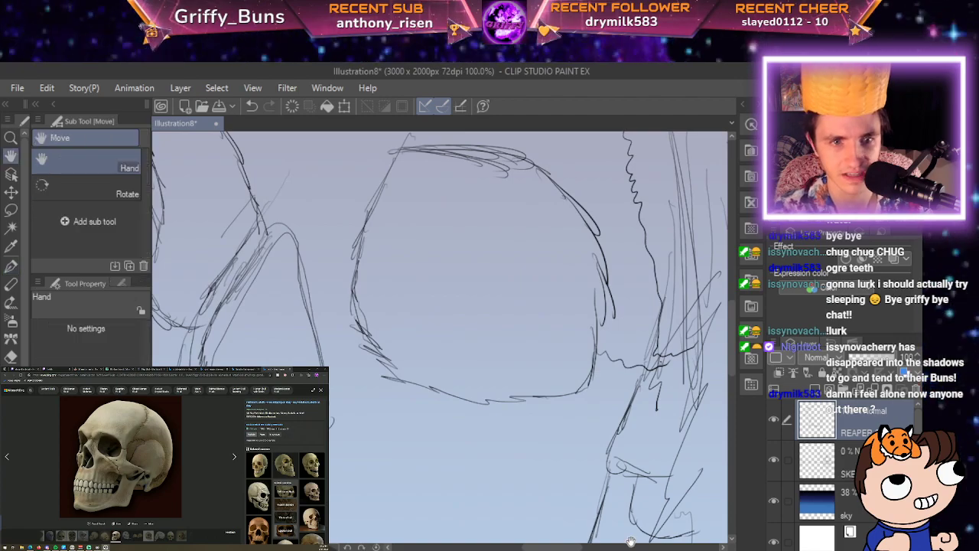
pyautogui.moveTo(398, 313); pyautogui.dragTo(581, 267)
pyautogui.scroll(1, 581, 268)
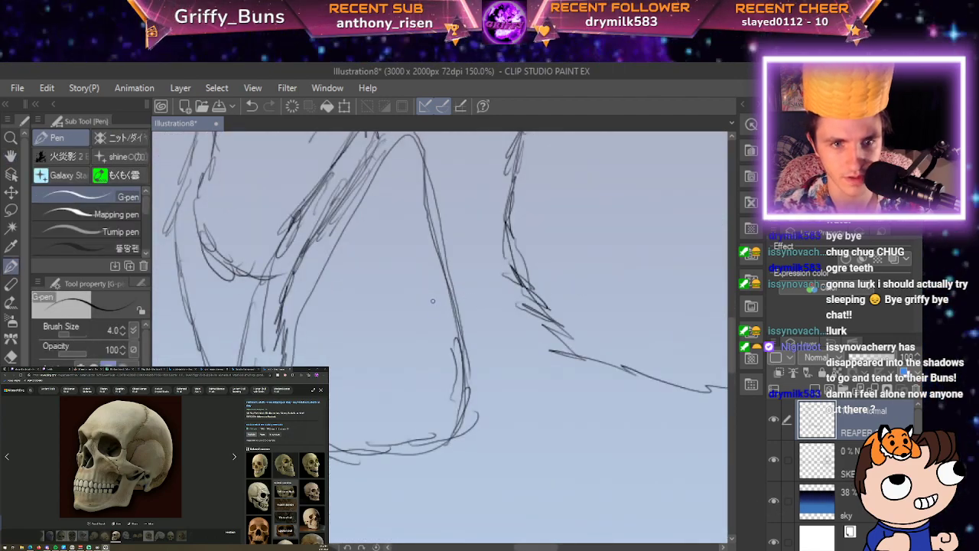
pyautogui.moveTo(430, 304)
pyautogui.mouseDown()
pyautogui.moveTo(441, 260)
pyautogui.moveTo(422, 322)
pyautogui.moveTo(330, 437)
pyautogui.mouseUp()
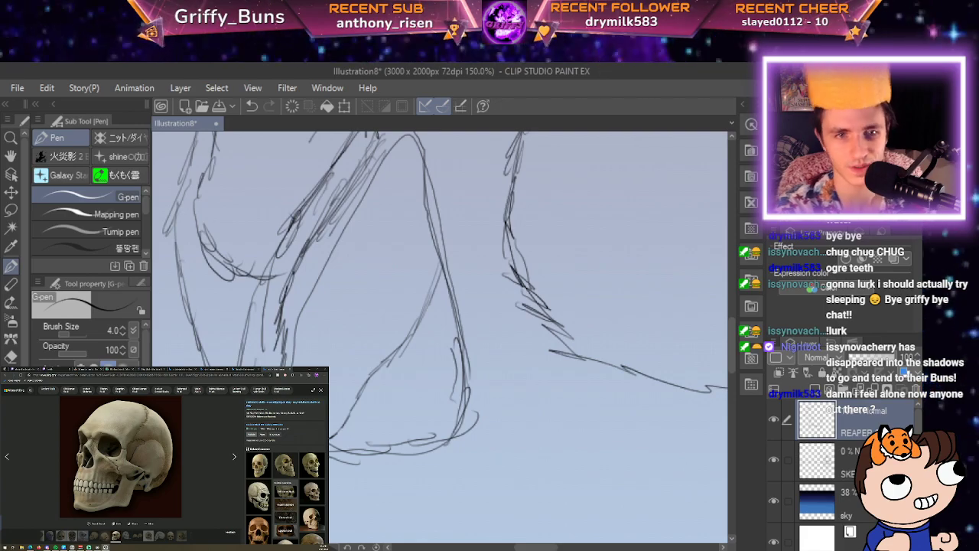
# Draw a jagged crack from the lower edge of the large eye socket down across the cheekbone to the cheek line.
pyautogui.press('space')
pyautogui.moveTo(712, 337); pyautogui.dragTo(520, 217)
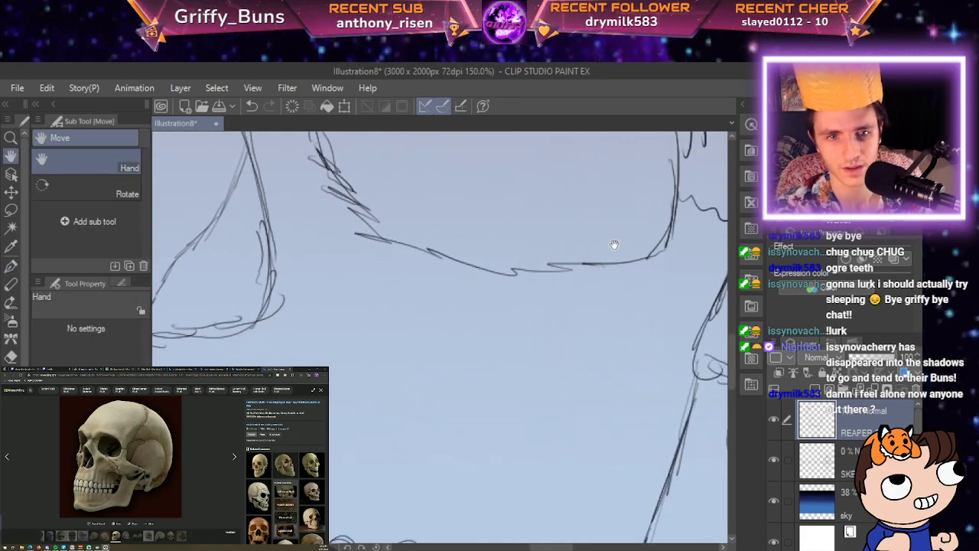
pyautogui.scroll(-1, 414, 169)
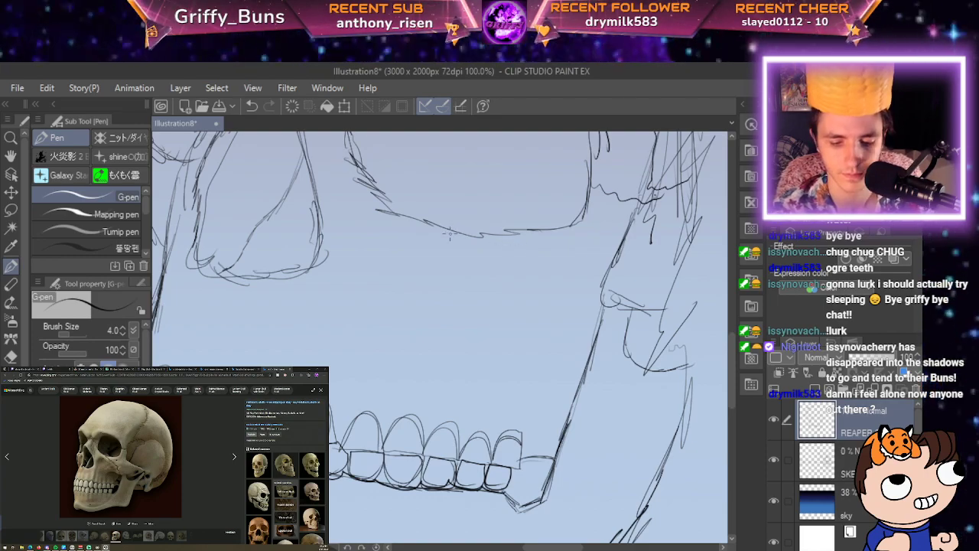
pyautogui.moveTo(459, 238)
pyautogui.mouseDown()
pyautogui.moveTo(542, 307)
pyautogui.moveTo(589, 383)
pyautogui.mouseUp()
pyautogui.scroll(-2, 603, 356)
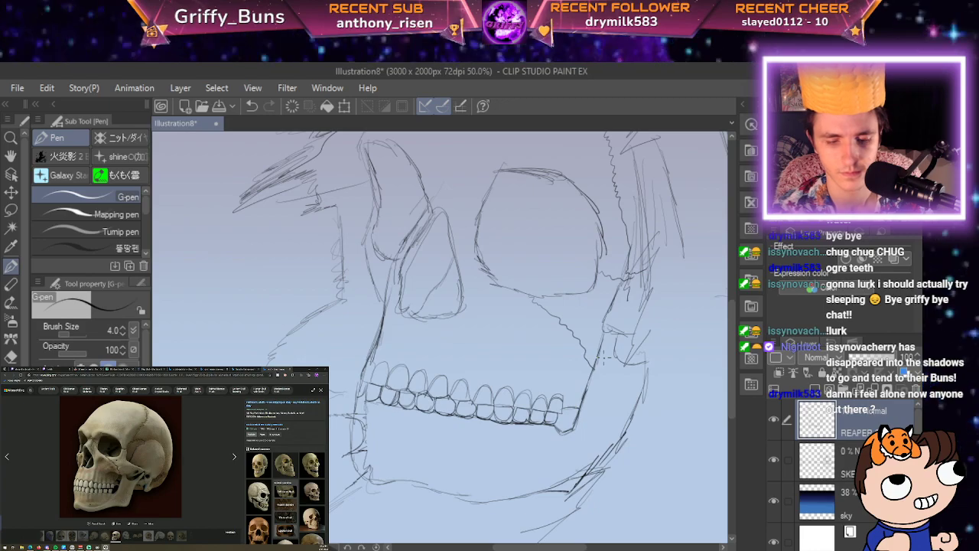
# Draw a small oval hole in the cheekbone beneath the large eye socket, just beside the jagged crack.
pyautogui.press('space')
pyautogui.moveTo(579, 260); pyautogui.dragTo(544, 295)
pyautogui.scroll(2, 544, 295)
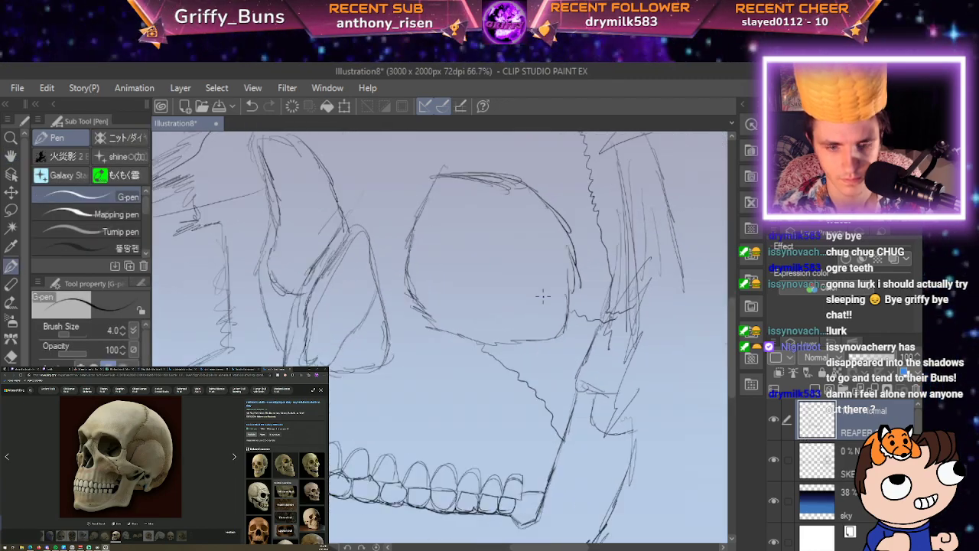
pyautogui.moveTo(536, 352)
pyautogui.mouseDown()
pyautogui.moveTo(542, 361)
pyautogui.moveTo(537, 353)
pyautogui.mouseUp()
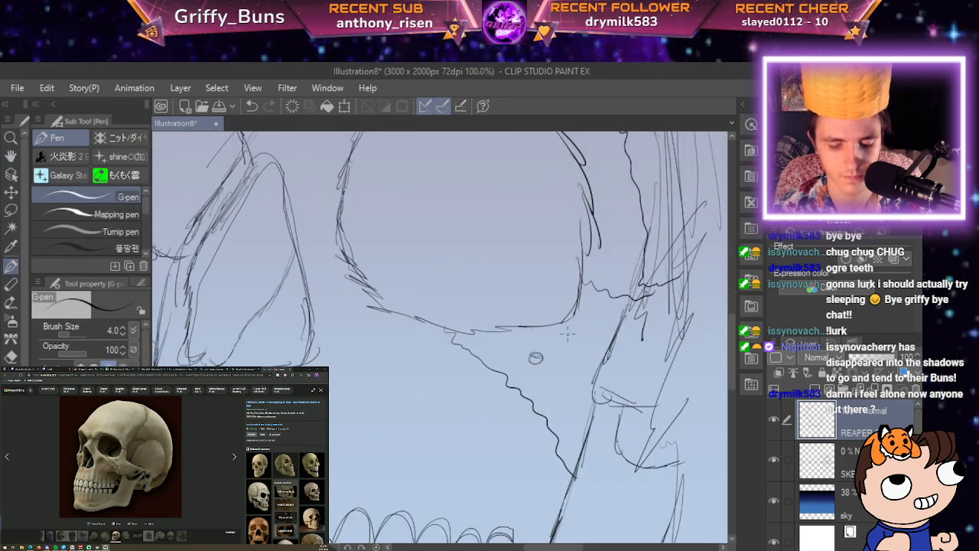
pyautogui.scroll(-2, 568, 333)
pyautogui.scroll(-1, 568, 334)
pyautogui.scroll(2, 568, 336)
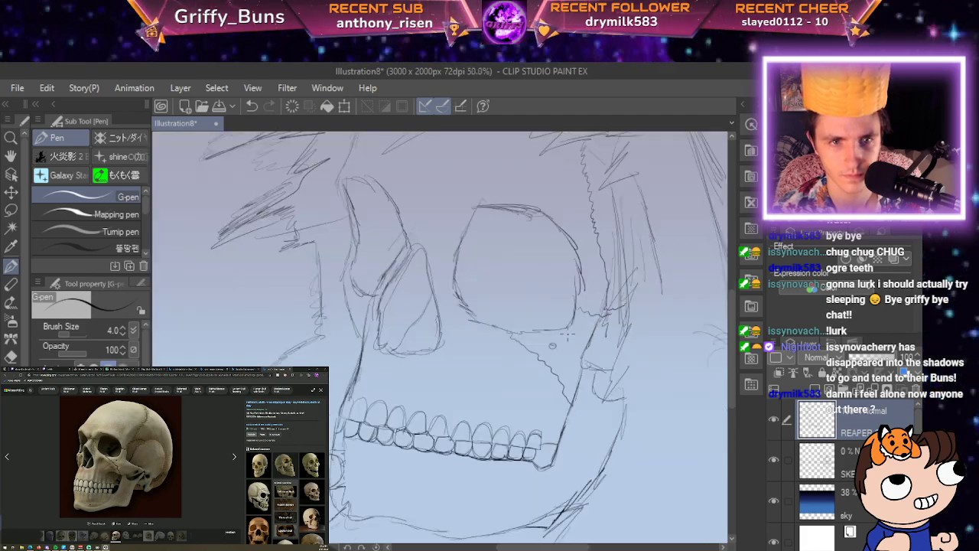
# Draw a sloping line from the top of the nose cavity to the large eye socket, with a small wavy crack beneath it.
pyautogui.press('space')
pyautogui.moveTo(677, 355); pyautogui.dragTo(766, 451)
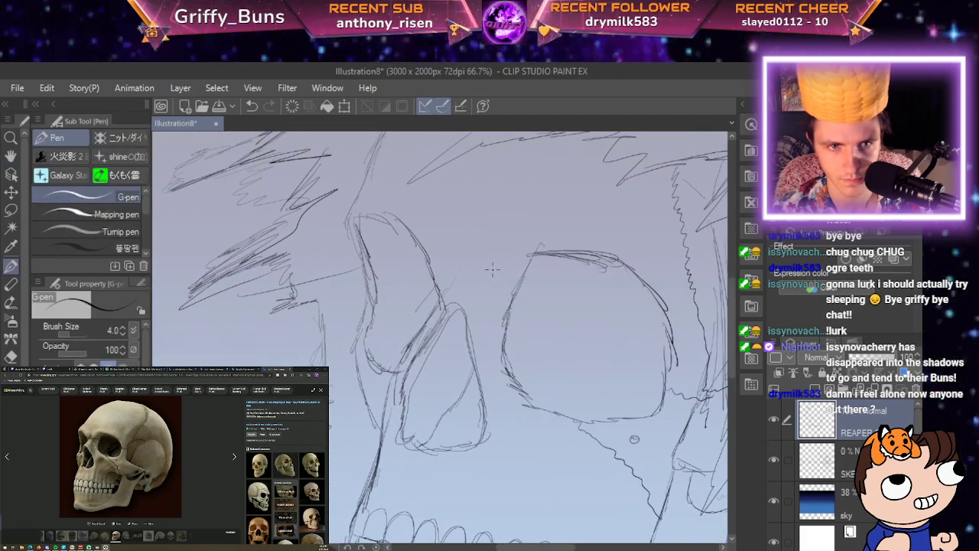
pyautogui.moveTo(442, 300); pyautogui.dragTo(505, 325)
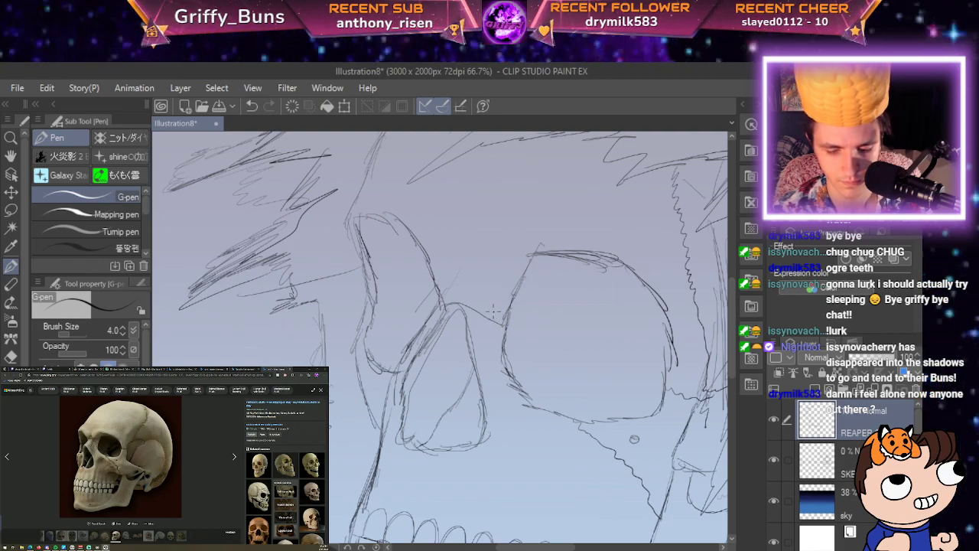
pyautogui.moveTo(504, 348); pyautogui.dragTo(478, 309)
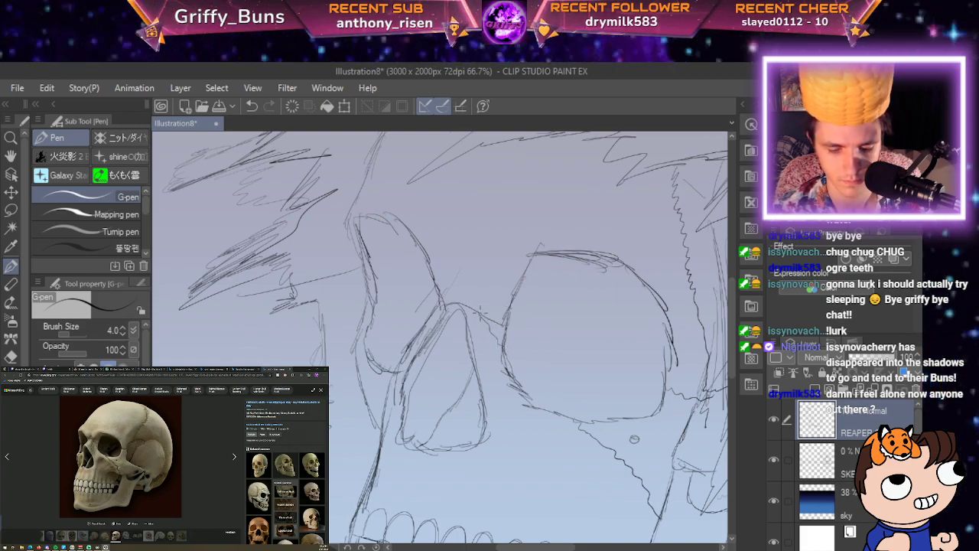
pyautogui.moveTo(480, 312)
pyautogui.mouseDown()
pyautogui.moveTo(481, 369)
pyautogui.moveTo(448, 312)
pyautogui.mouseUp()
pyautogui.scroll(-3, 489, 353)
pyautogui.press('space')
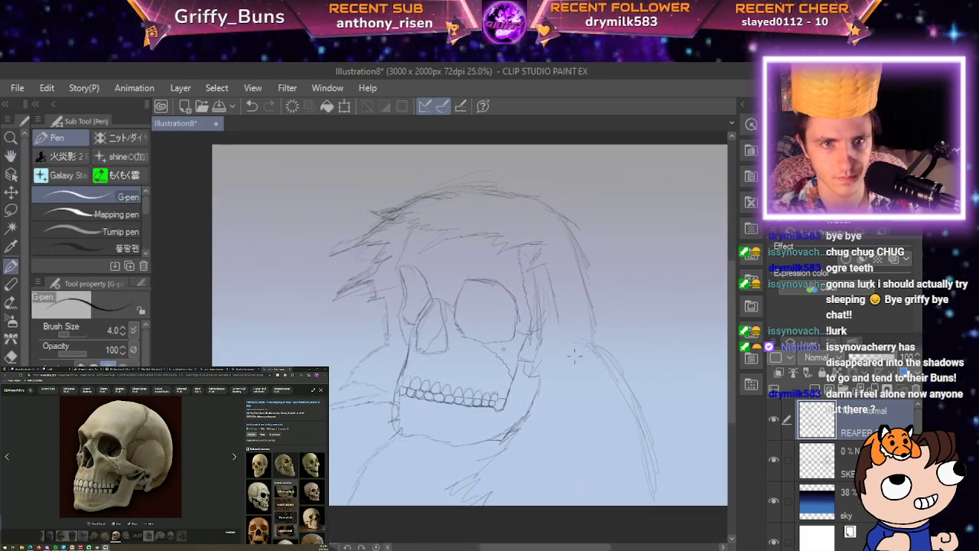
# Darken the forehead profile line from the hood's ragged edge down to the brow above the far eye socket.
pyautogui.scroll(1, 564, 327)
pyautogui.scroll(1, 576, 356)
pyautogui.press('space')
pyautogui.moveTo(569, 293); pyautogui.dragTo(827, 423)
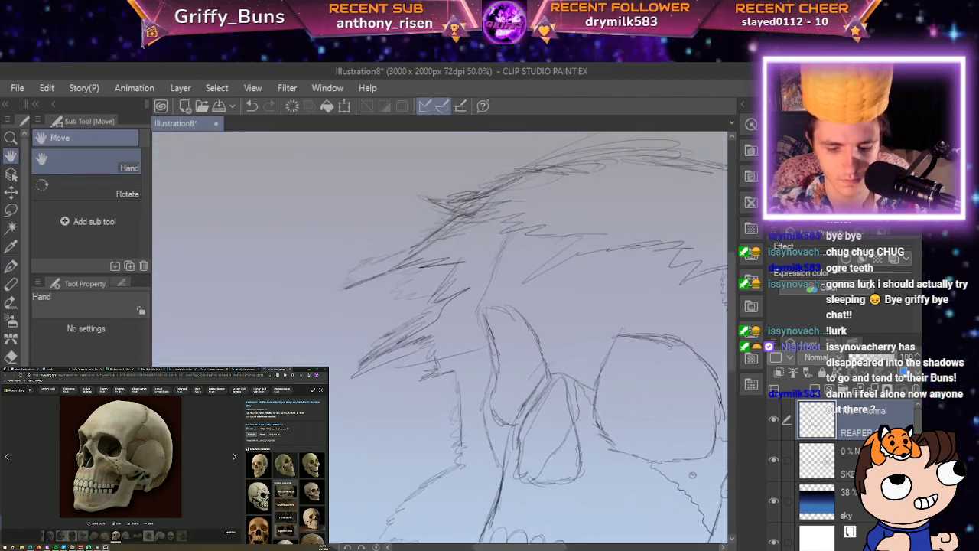
pyautogui.scroll(1, 641, 354)
pyautogui.moveTo(436, 317)
pyautogui.mouseDown()
pyautogui.moveTo(425, 264)
pyautogui.moveTo(422, 271)
pyautogui.moveTo(448, 253)
pyautogui.moveTo(482, 195)
pyautogui.moveTo(460, 223)
pyautogui.mouseUp()
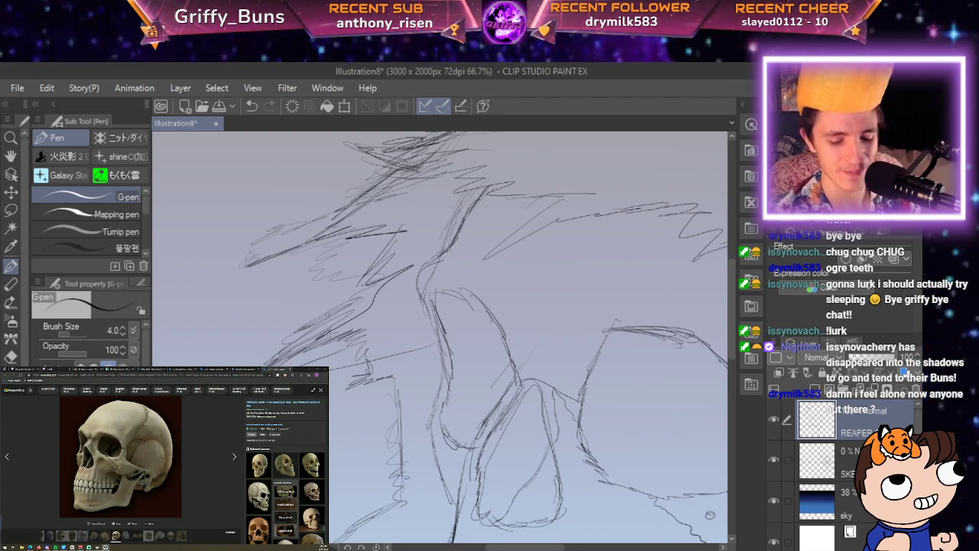
pyautogui.scroll(-5, 489, 295)
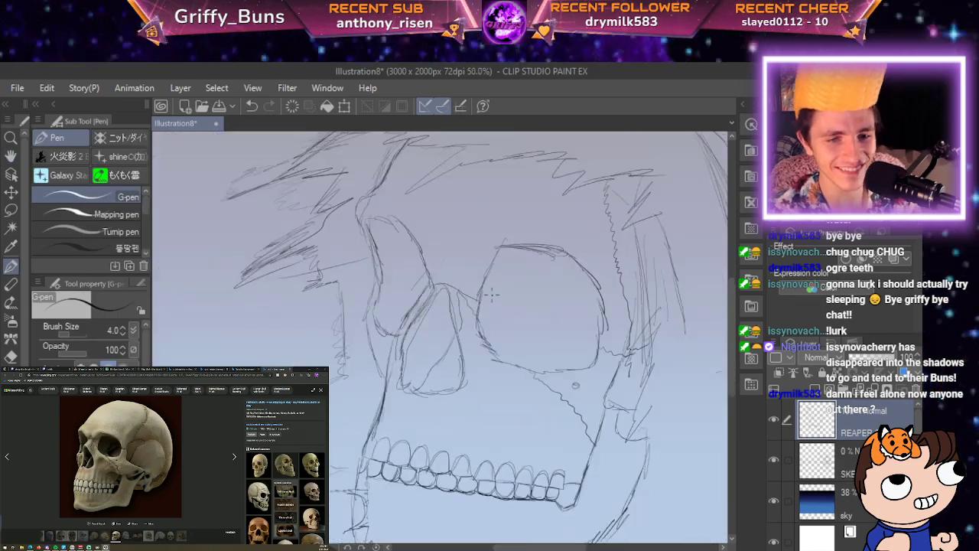
pyautogui.scroll(5, 491, 294)
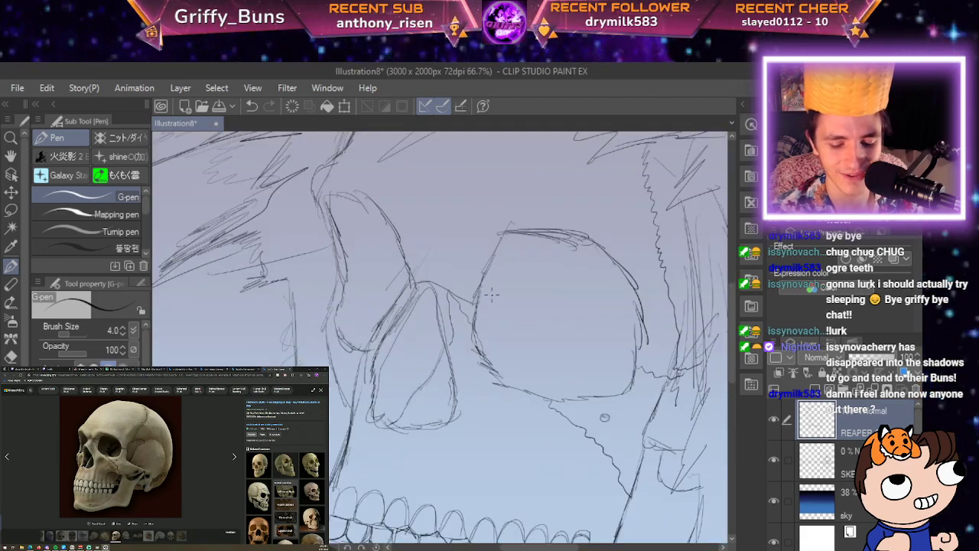
pyautogui.scroll(1, 491, 295)
pyautogui.scroll(-1, 491, 294)
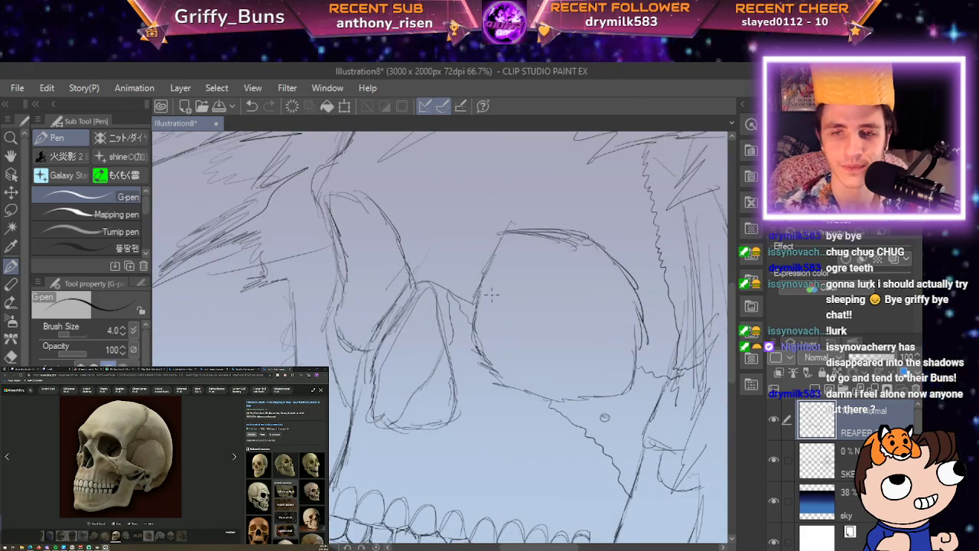
# Switch to the browser's grim reaper reference, return to the image results and look through the reaper drawings.
pyautogui.click(212, 368)
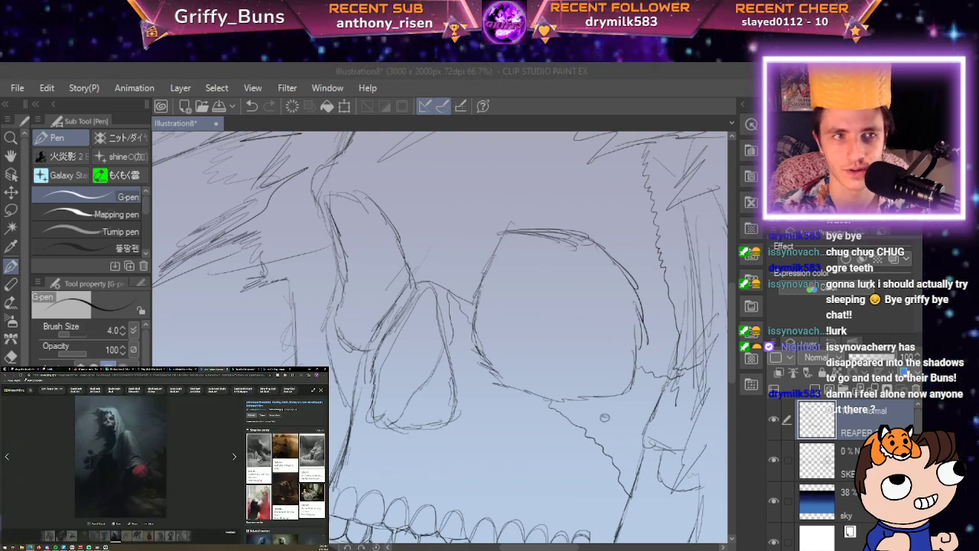
pyautogui.click(6, 375)
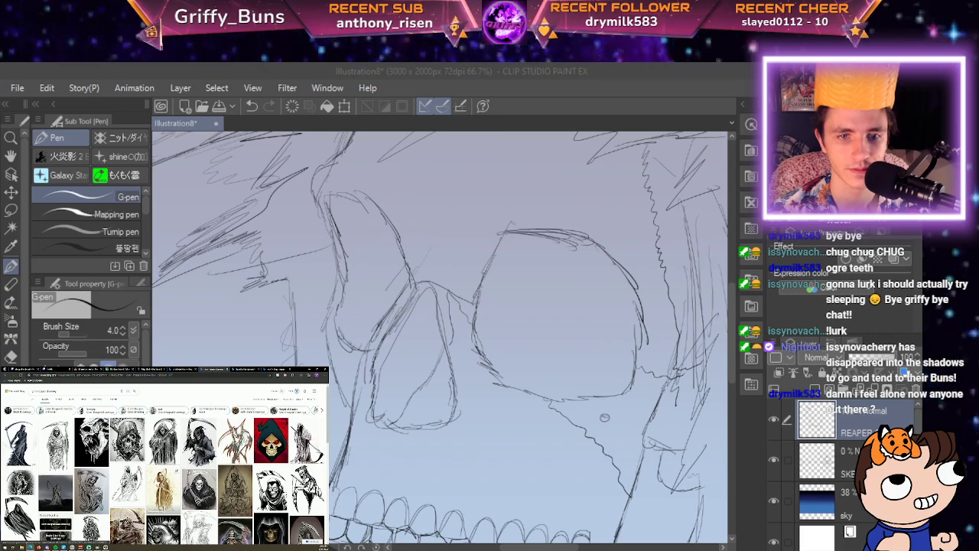
pyautogui.scroll(-5, 164, 466)
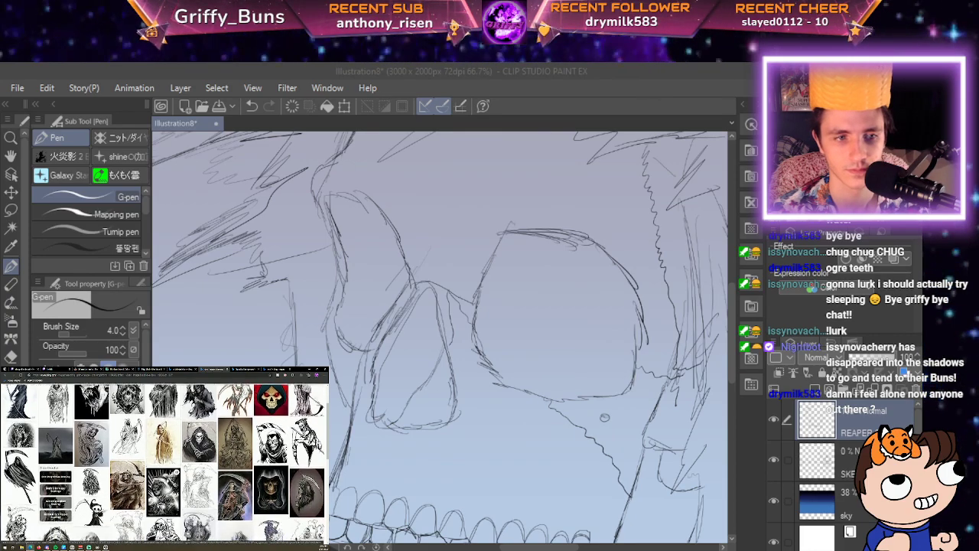
pyautogui.scroll(-3, 163, 467)
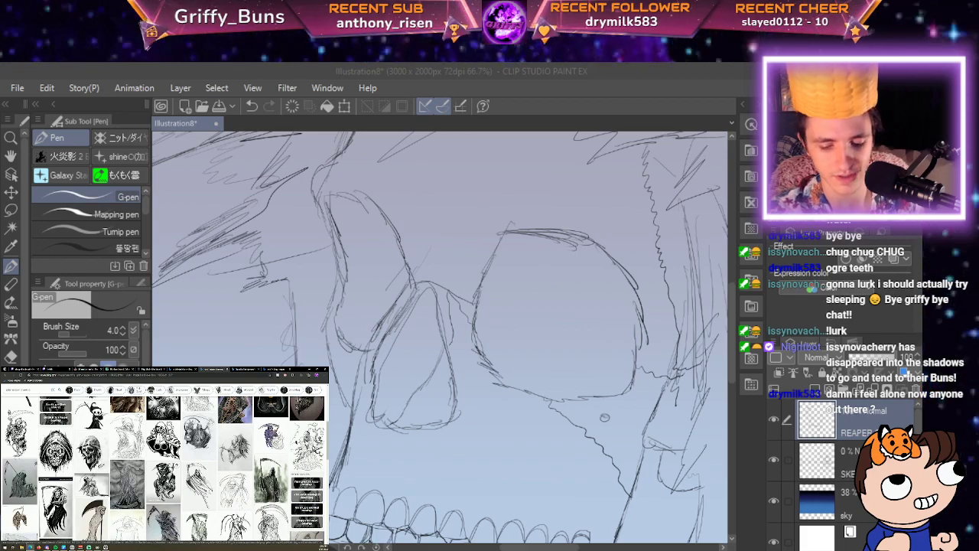
# Switch back to the drawing and examine the hooded skull's proportions, both as a whole and up close.
pyautogui.scroll(-5, 551, 394)
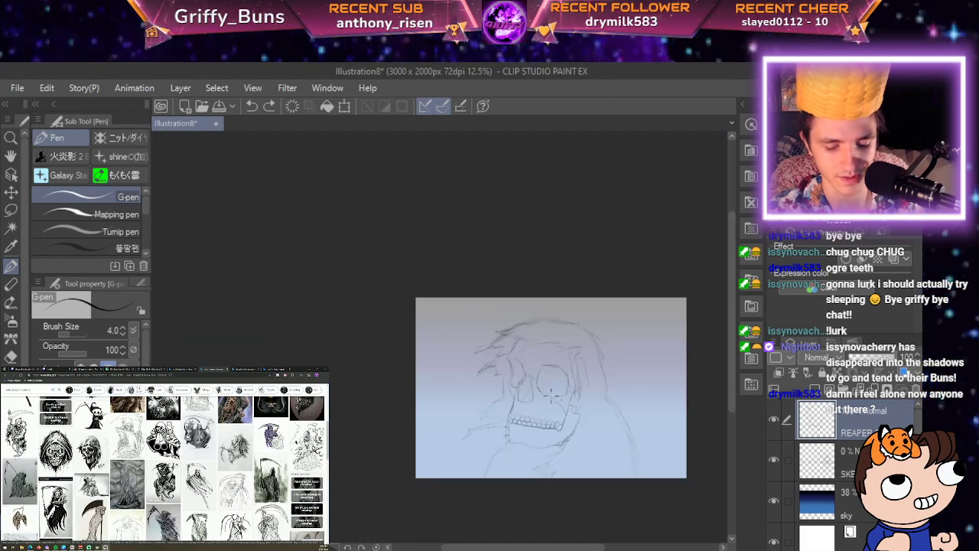
pyautogui.moveTo(551, 395); pyautogui.dragTo(481, 287)
pyautogui.scroll(-4, 530, 285)
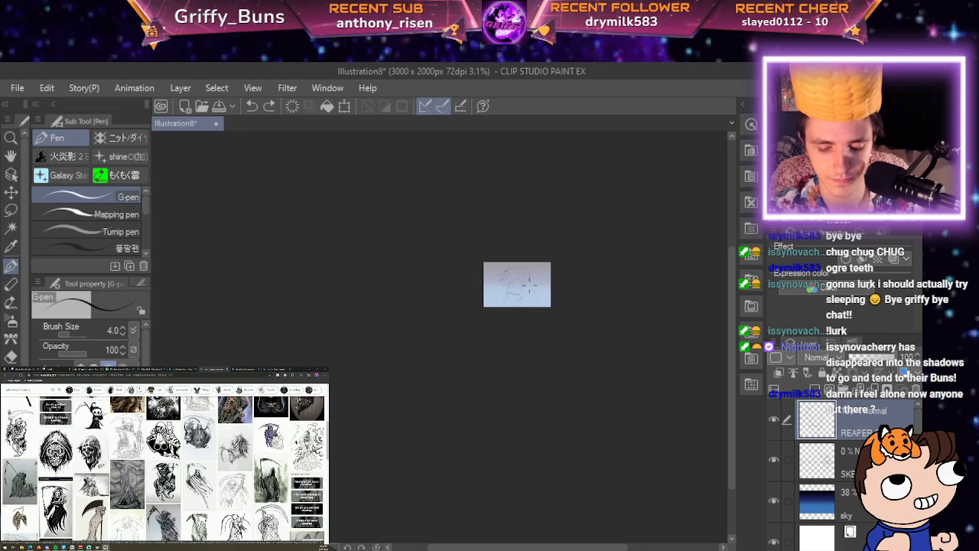
pyautogui.scroll(4, 529, 286)
pyautogui.scroll(3, 529, 285)
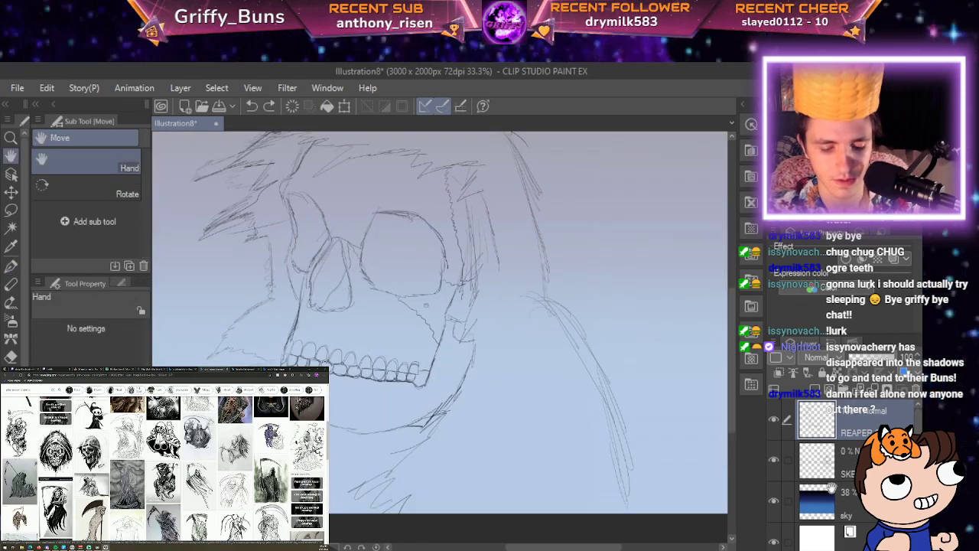
pyautogui.moveTo(529, 285); pyautogui.dragTo(606, 318)
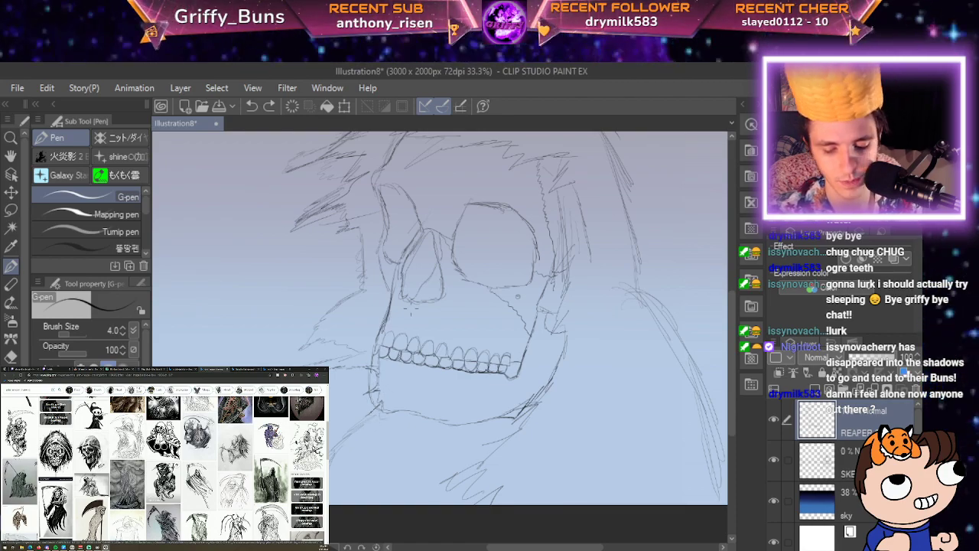
pyautogui.scroll(1, 411, 308)
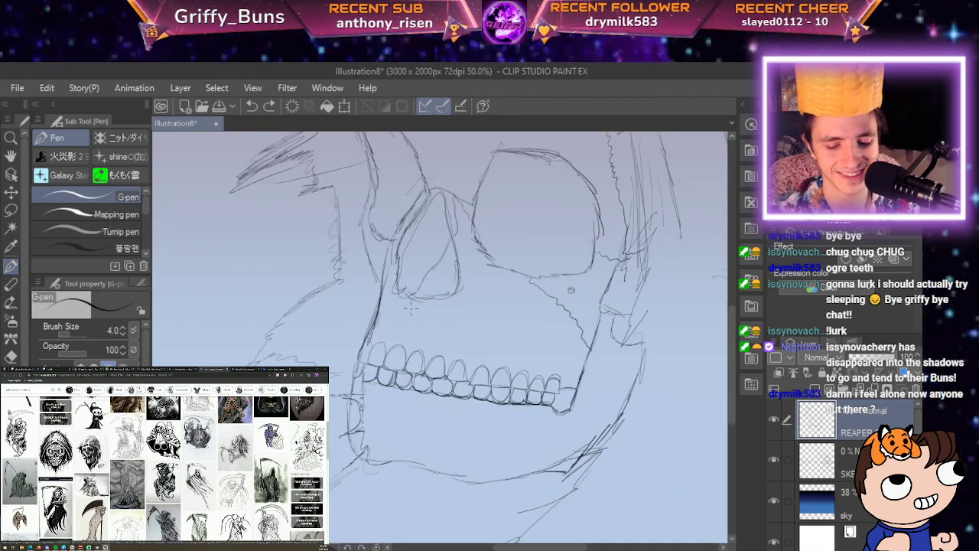
pyautogui.moveTo(541, 299); pyautogui.dragTo(456, 423)
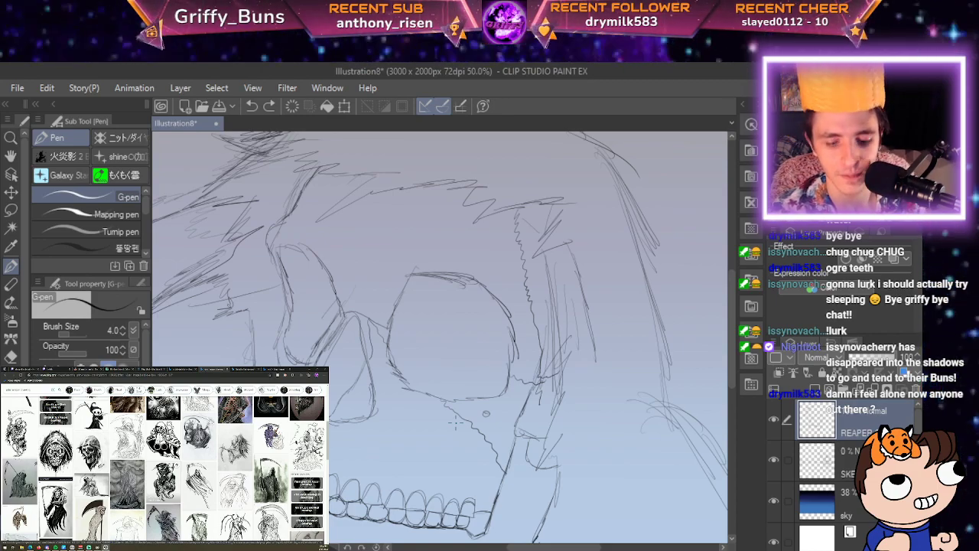
pyautogui.moveTo(719, 417); pyautogui.dragTo(596, 284)
pyautogui.scroll(-2, 383, 196)
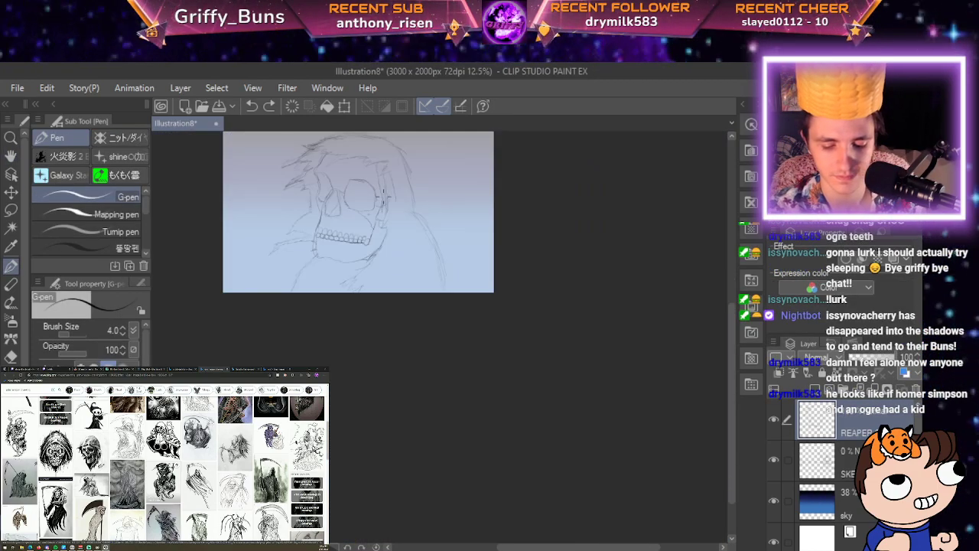
# Lasso the skull's face, following the profile, jaw and temple and passing below the hood's ragged edge across the forehead.
pyautogui.scroll(1, 383, 197)
pyautogui.moveTo(508, 378); pyautogui.dragTo(620, 441)
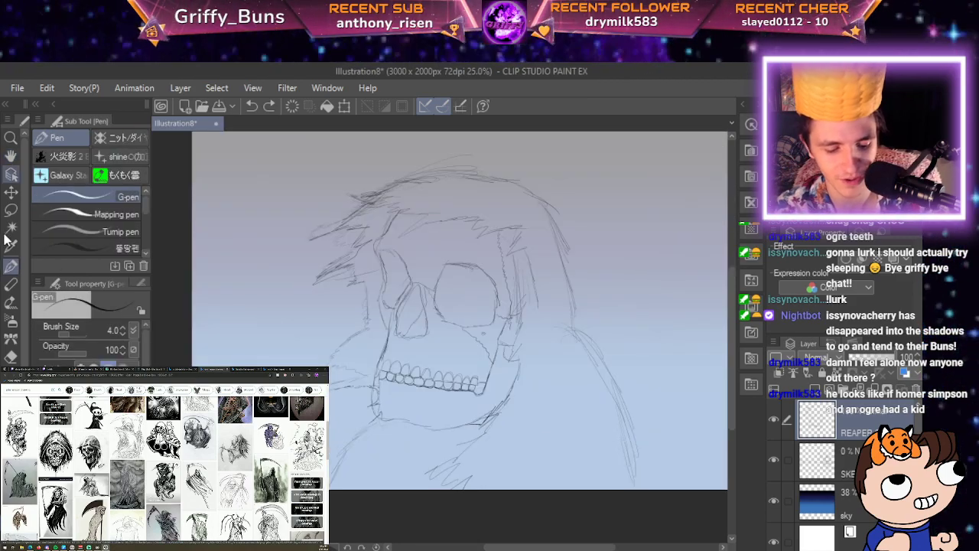
pyautogui.press('m')
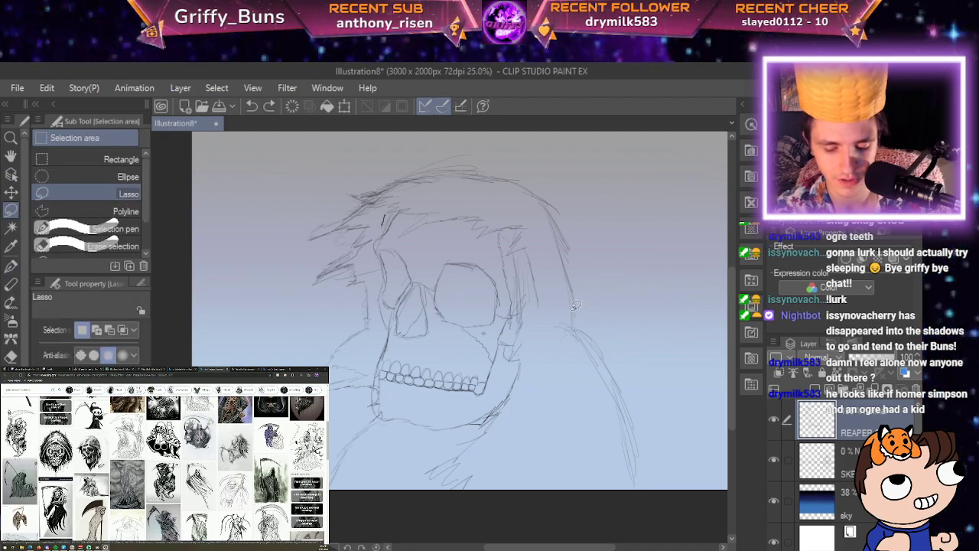
pyautogui.hotkey('ctrl', 'z')
pyautogui.moveTo(378, 310)
pyautogui.mouseDown()
pyautogui.moveTo(369, 405)
pyautogui.moveTo(377, 427)
pyautogui.moveTo(469, 428)
pyautogui.moveTo(510, 407)
pyautogui.moveTo(531, 373)
pyautogui.mouseUp()
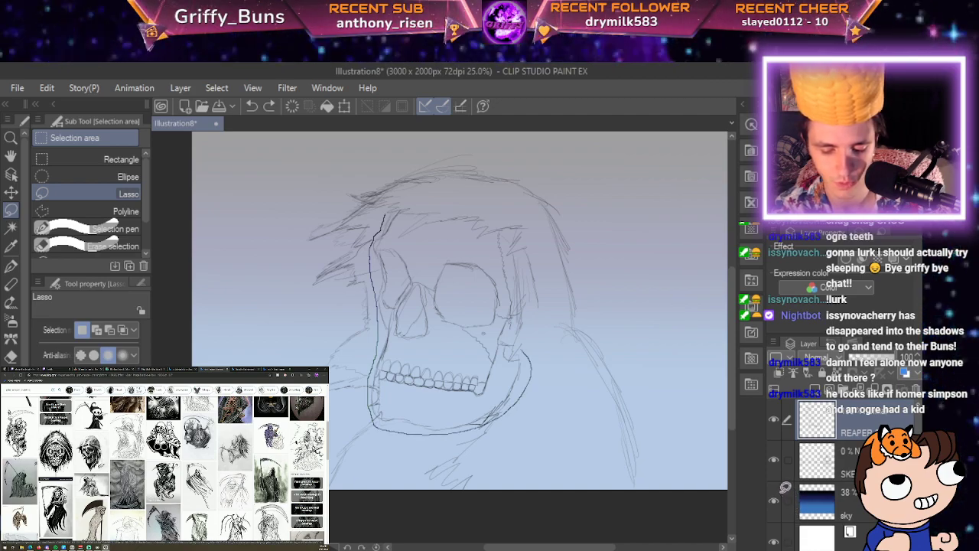
pyautogui.moveTo(515, 285)
pyautogui.mouseDown()
pyautogui.moveTo(502, 231)
pyautogui.moveTo(496, 224)
pyautogui.moveTo(488, 234)
pyautogui.mouseUp()
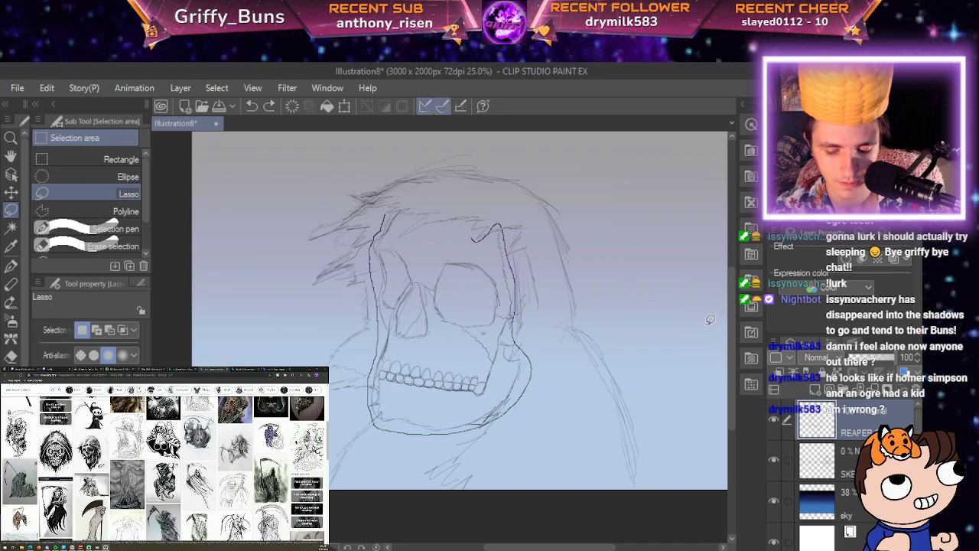
pyautogui.moveTo(394, 235); pyautogui.dragTo(500, 227)
pyautogui.moveTo(407, 222); pyautogui.dragTo(385, 214)
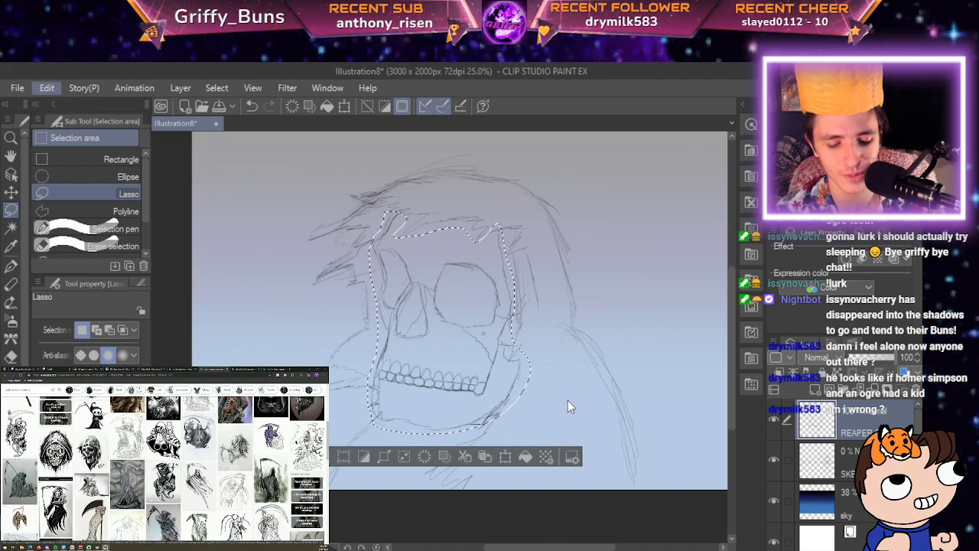
# Free-transform the selected face, shortening it from the chin, widening it on the profile side and tilting it slightly clockwise.
pyautogui.hotkey('ctrl', 't')
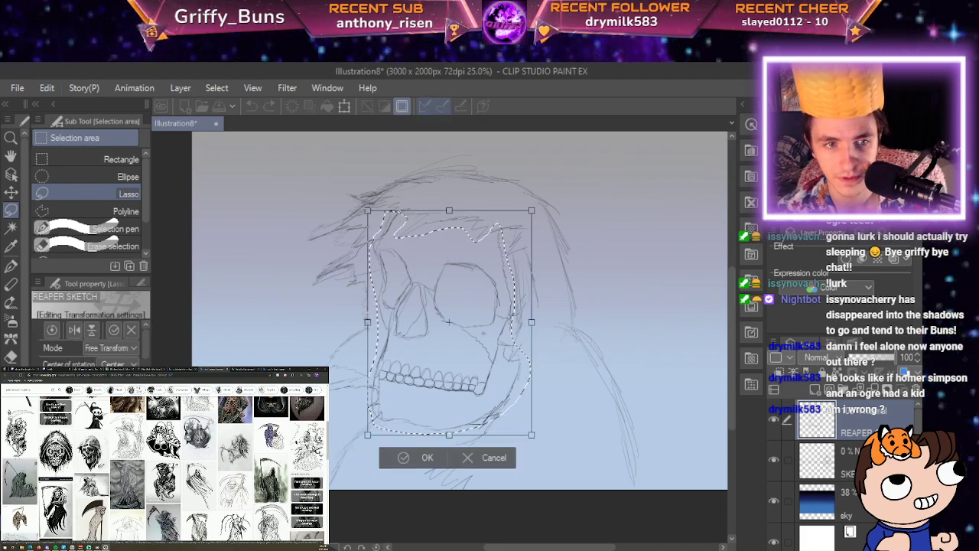
pyautogui.moveTo(449, 434); pyautogui.dragTo(448, 421)
pyautogui.moveTo(367, 315); pyautogui.dragTo(356, 315)
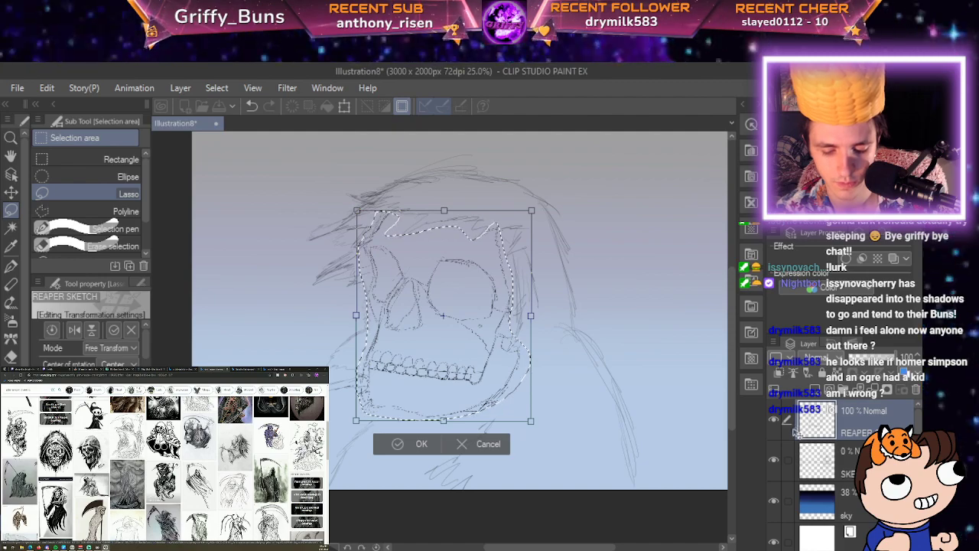
pyautogui.moveTo(531, 316); pyautogui.dragTo(492, 332)
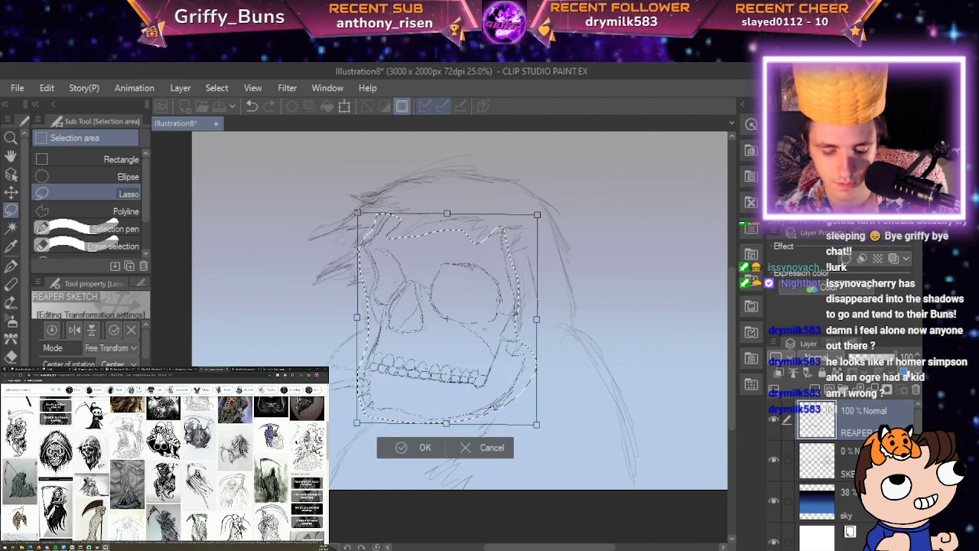
# Reshape the selected skull face with a free transform, apply it and clear the selection.
pyautogui.moveTo(446, 423); pyautogui.dragTo(447, 414)
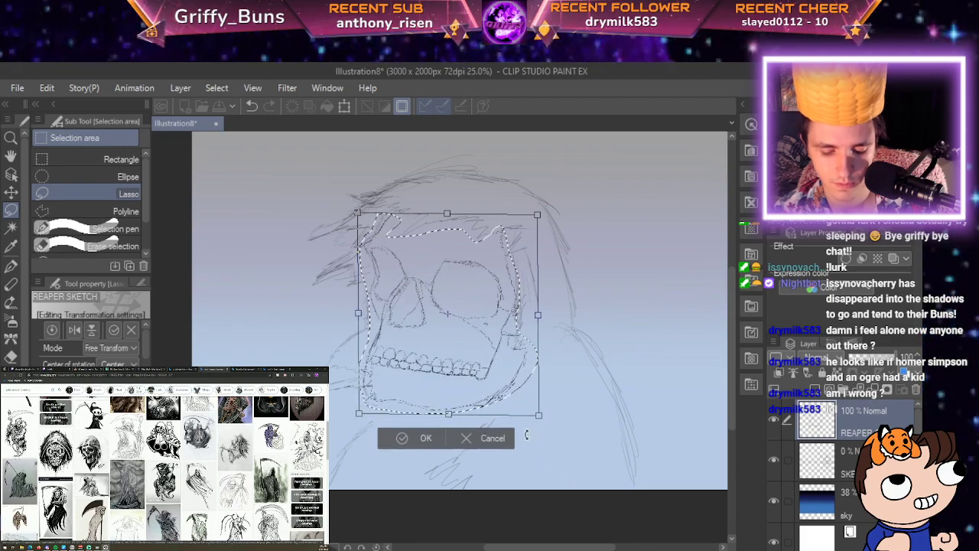
pyautogui.moveTo(357, 312); pyautogui.dragTo(352, 311)
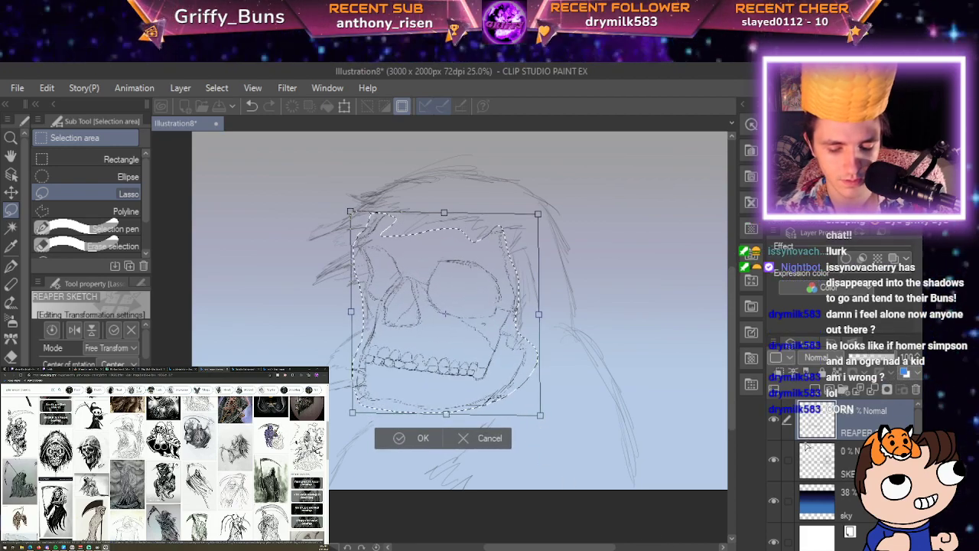
pyautogui.moveTo(538, 313); pyautogui.dragTo(540, 314)
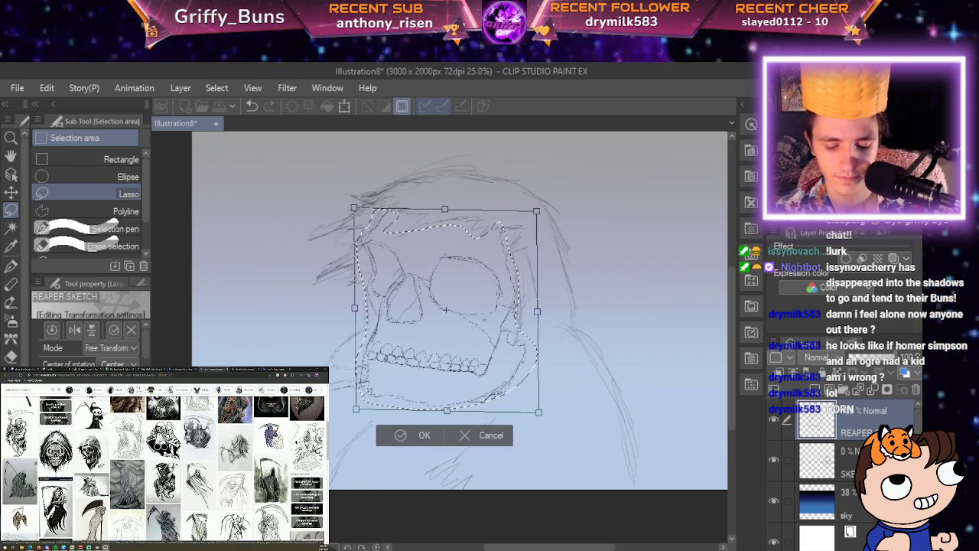
pyautogui.moveTo(538, 427)
pyautogui.mouseDown()
pyautogui.moveTo(537, 454)
pyautogui.moveTo(540, 428)
pyautogui.mouseUp()
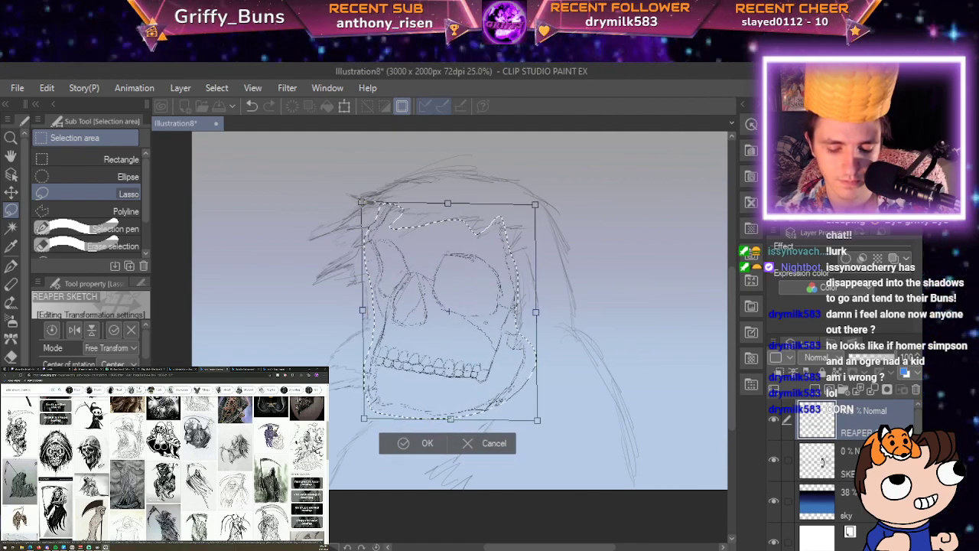
pyautogui.press('Return')
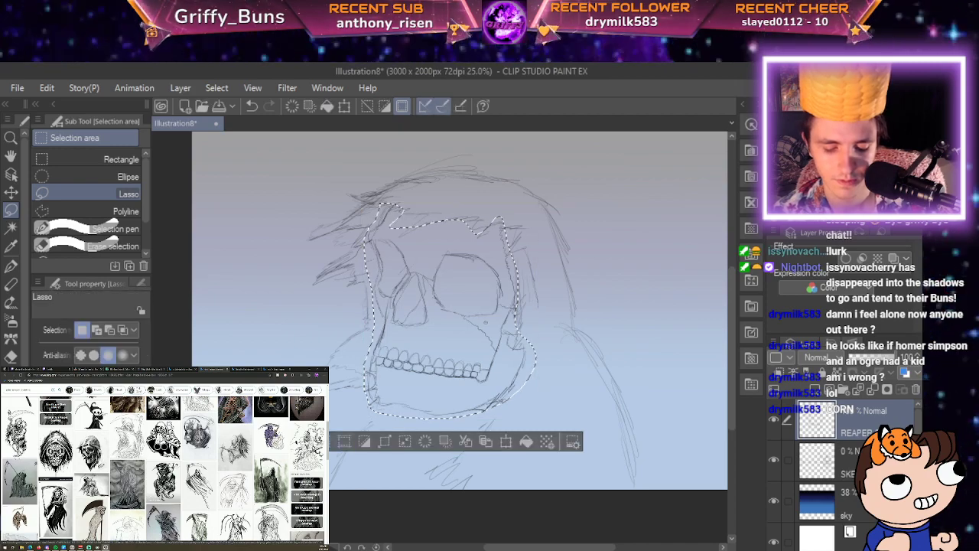
pyautogui.hotkey('ctrl', 'd')
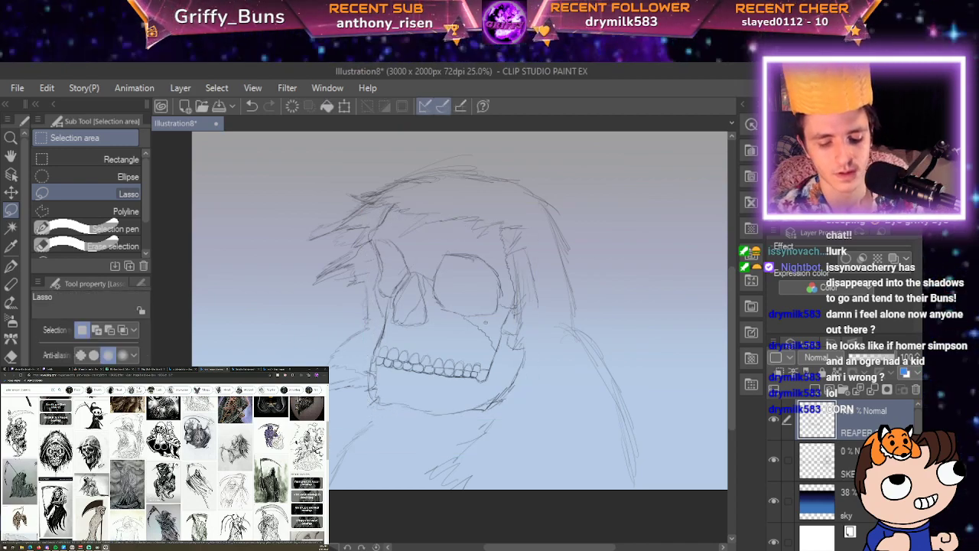
# Sketch a slanted brow line across the top of the skull's left eye socket with the G-pen.
pyautogui.scroll(2, 324, 436)
pyautogui.moveTo(459, 291)
pyautogui.mouseDown()
pyautogui.moveTo(418, 332)
pyautogui.moveTo(374, 403)
pyautogui.mouseUp()
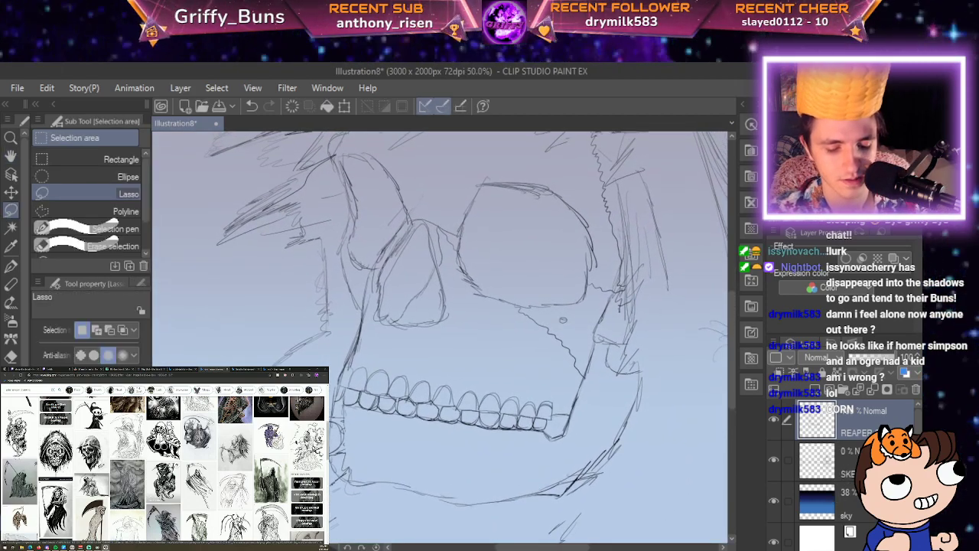
pyautogui.scroll(-2, 486, 414)
pyautogui.scroll(2, 486, 411)
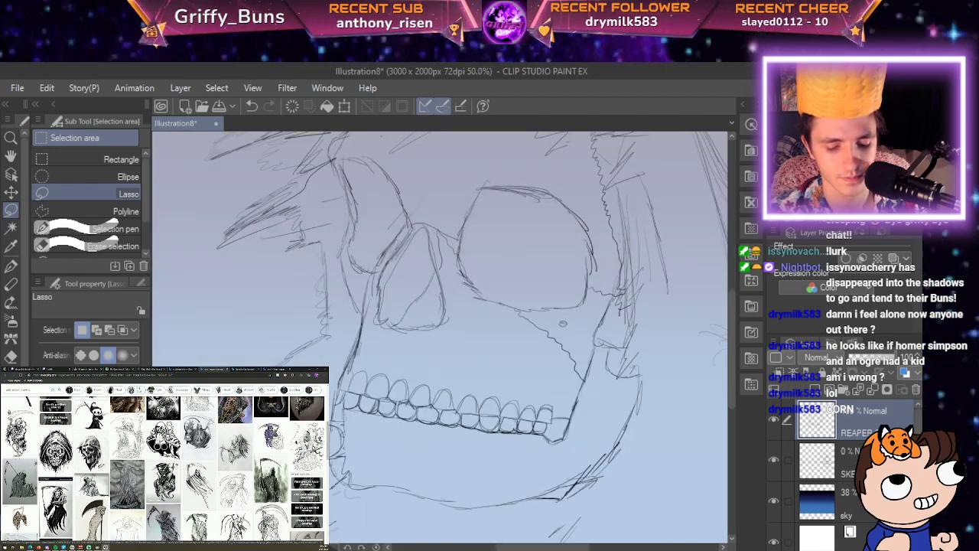
pyautogui.moveTo(486, 306); pyautogui.dragTo(462, 351)
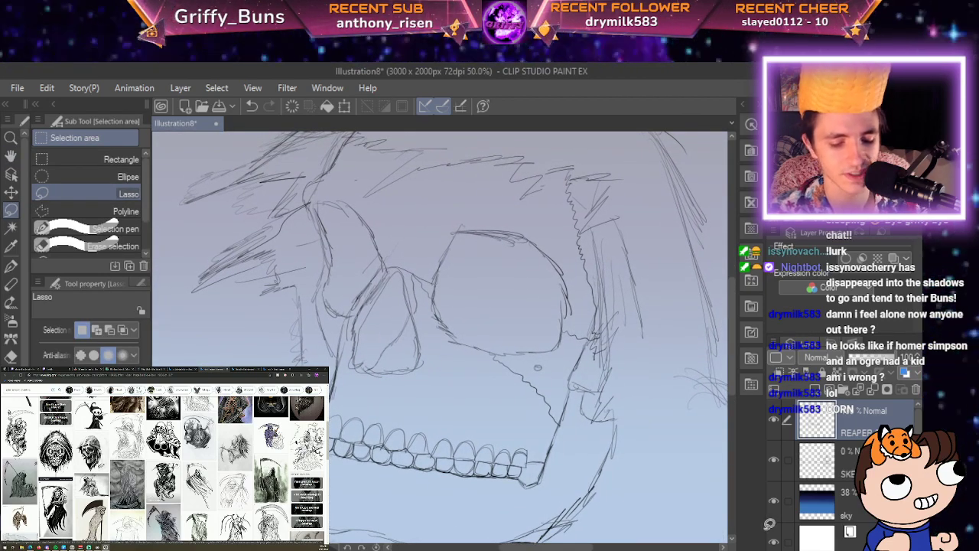
pyautogui.scroll(1, 503, 374)
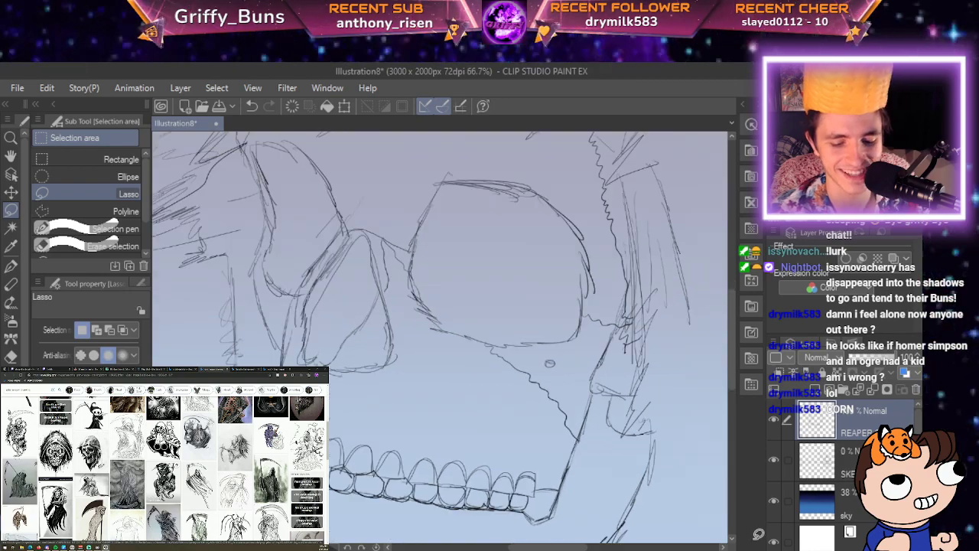
pyautogui.scroll(1, 502, 375)
pyautogui.press('space')
pyautogui.moveTo(375, 290); pyautogui.dragTo(642, 482)
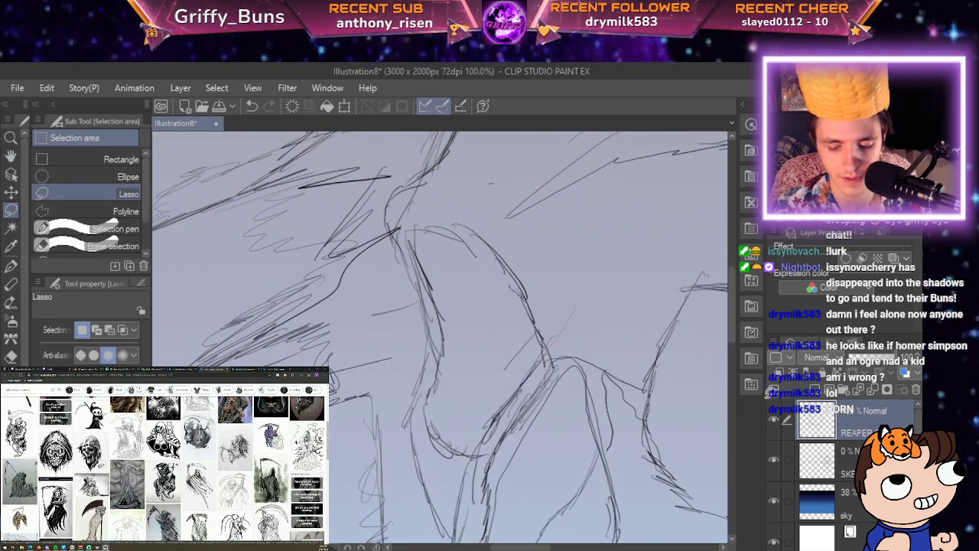
pyautogui.hotkey('ctrl', 'a')
pyautogui.press('p')
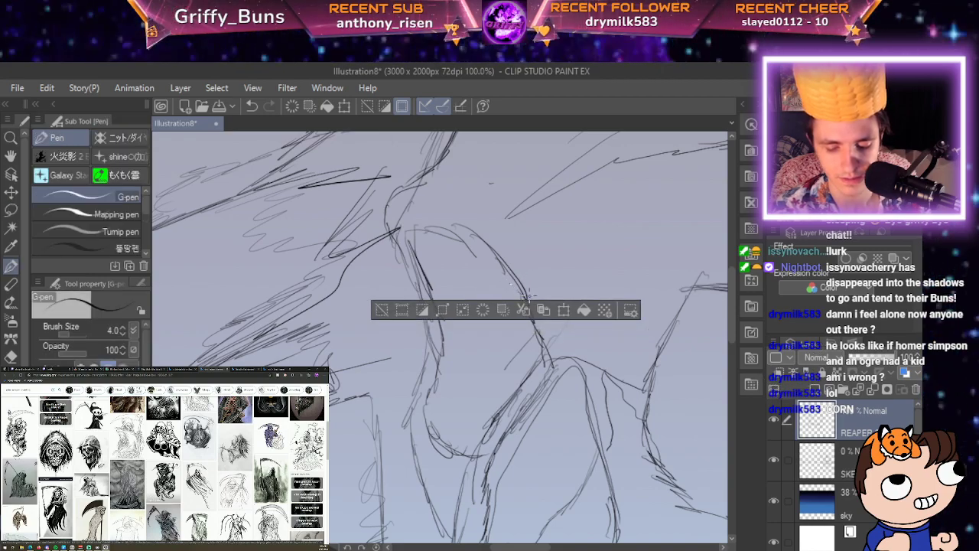
pyautogui.hotkey('ctrl', 'z')
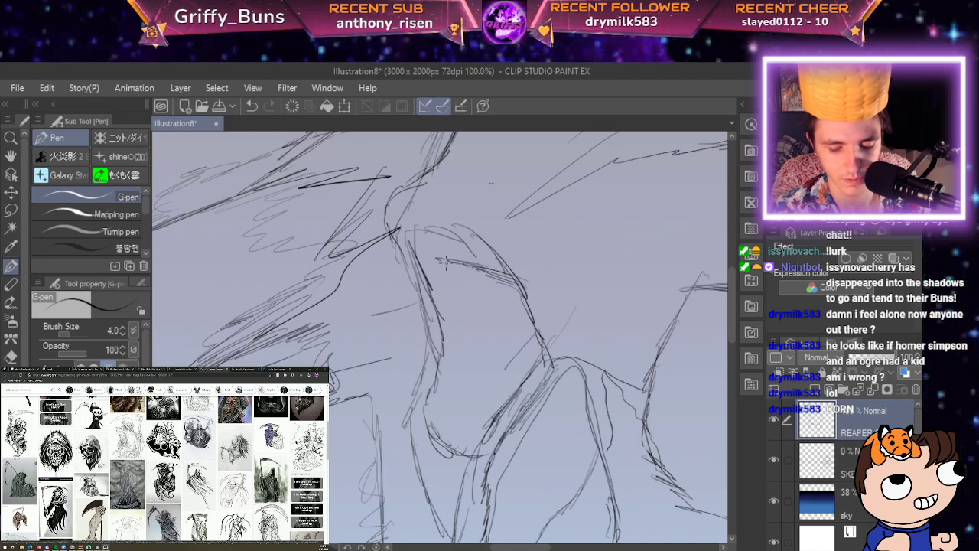
# Erase the stray old lines above the upper rim of the skull's right eye socket with the Hard eraser.
pyautogui.moveTo(714, 418); pyautogui.dragTo(430, 378)
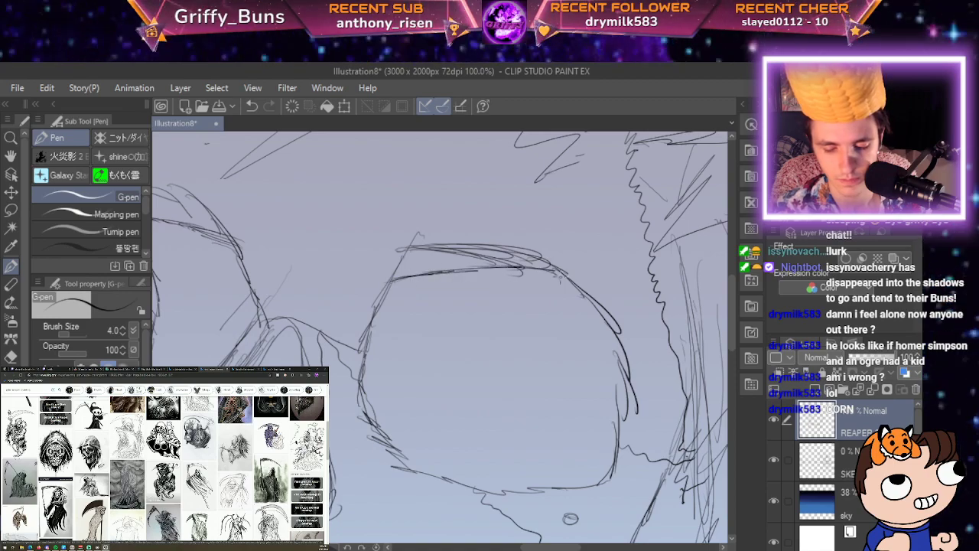
pyautogui.press('e')
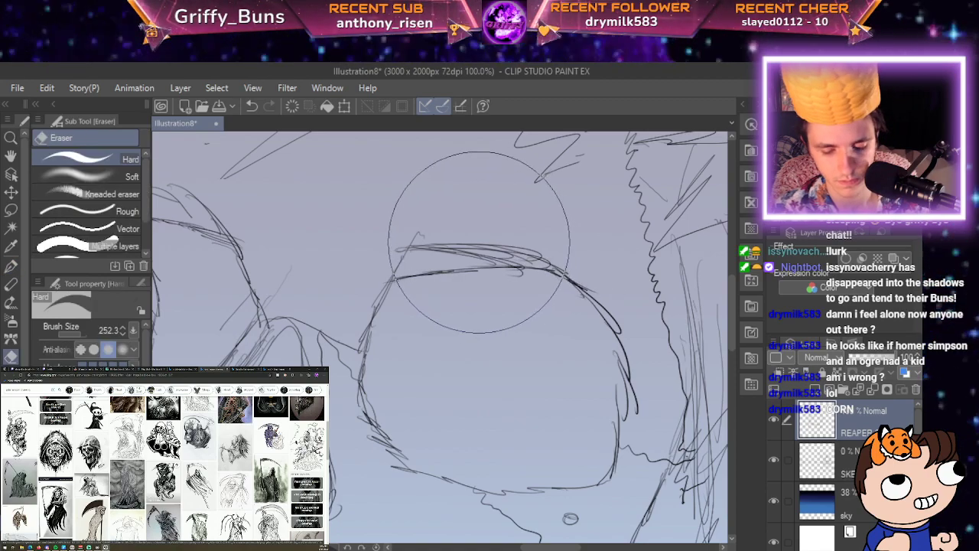
pyautogui.moveTo(478, 242); pyautogui.dragTo(402, 245)
pyautogui.moveTo(482, 245)
pyautogui.mouseDown()
pyautogui.moveTo(515, 239)
pyautogui.moveTo(580, 273)
pyautogui.mouseUp()
pyautogui.scroll(-3, 515, 239)
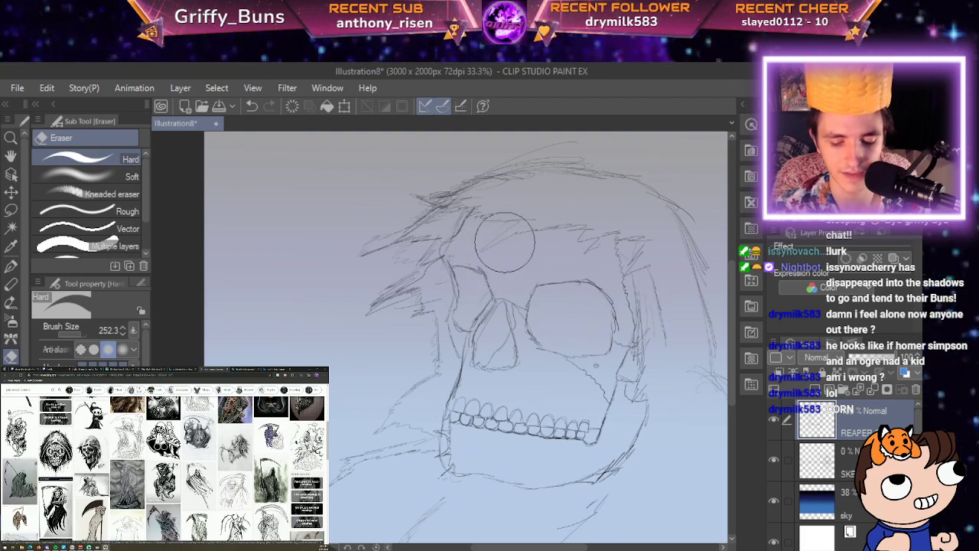
# Erase the upper, outer and lower outline of the right eye socket, keeping its inner edge beside the nose.
pyautogui.scroll(1, 608, 298)
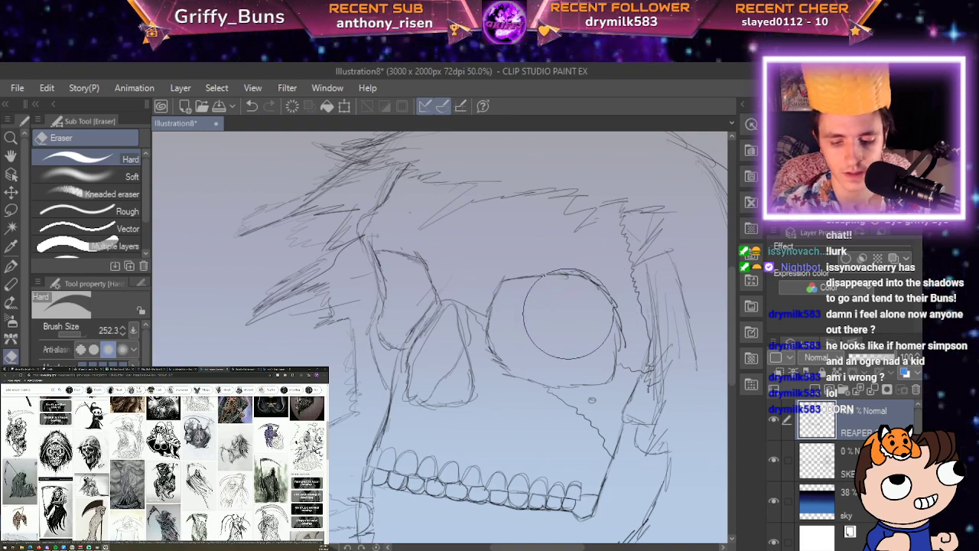
pyautogui.press('p')
pyautogui.press('e')
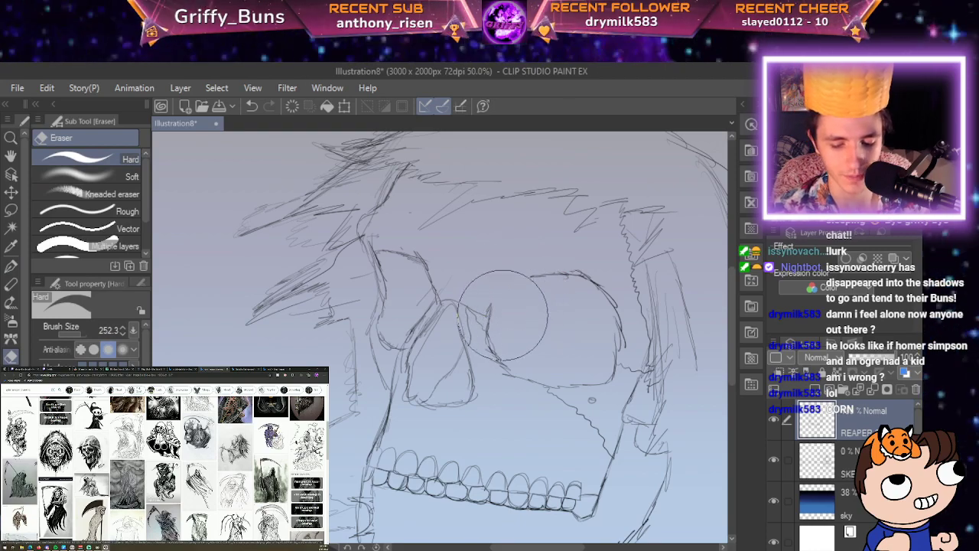
pyautogui.moveTo(502, 312); pyautogui.dragTo(576, 284)
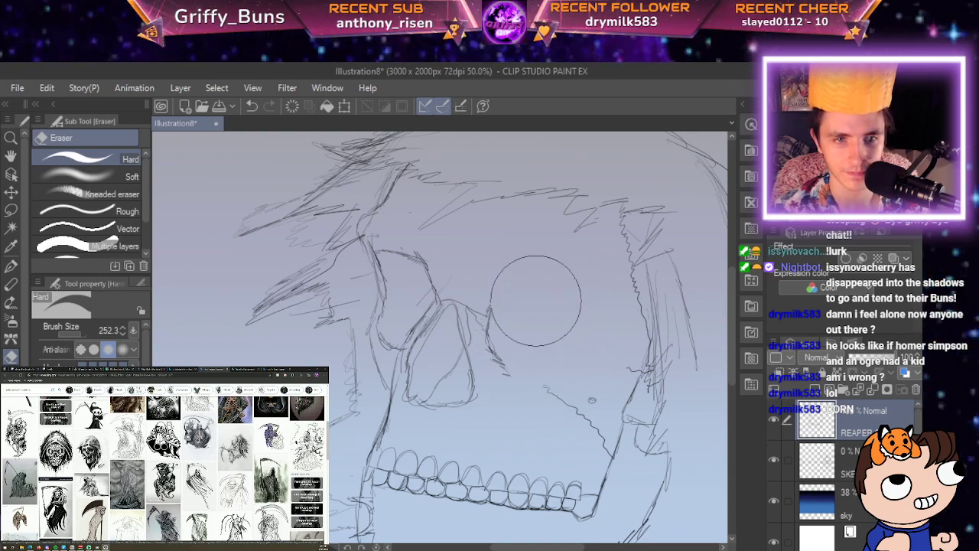
# Redraw the right eye socket with the G-pen as an angular shape with a slanted brow and a pointed outer corner.
pyautogui.press('p')
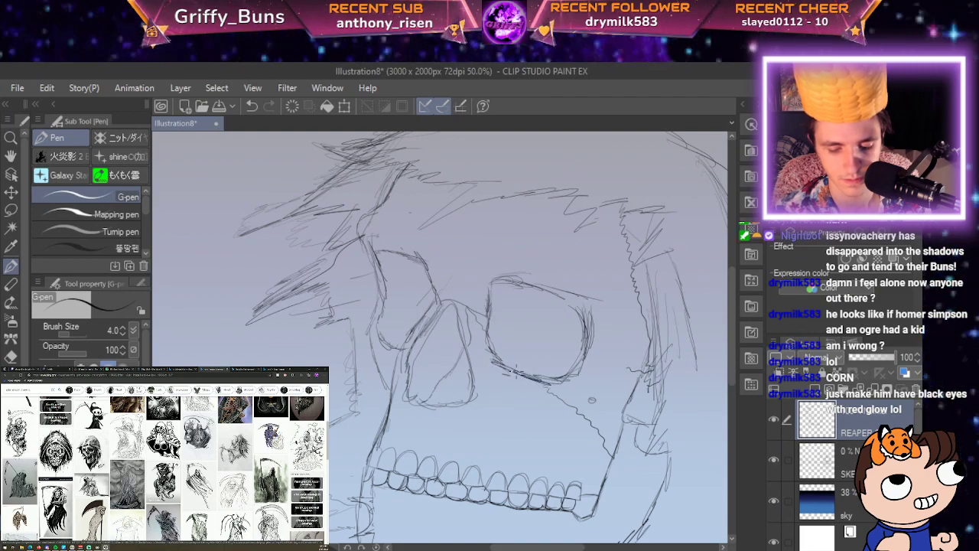
pyautogui.moveTo(491, 294); pyautogui.dragTo(488, 339)
pyautogui.scroll(-2, 500, 271)
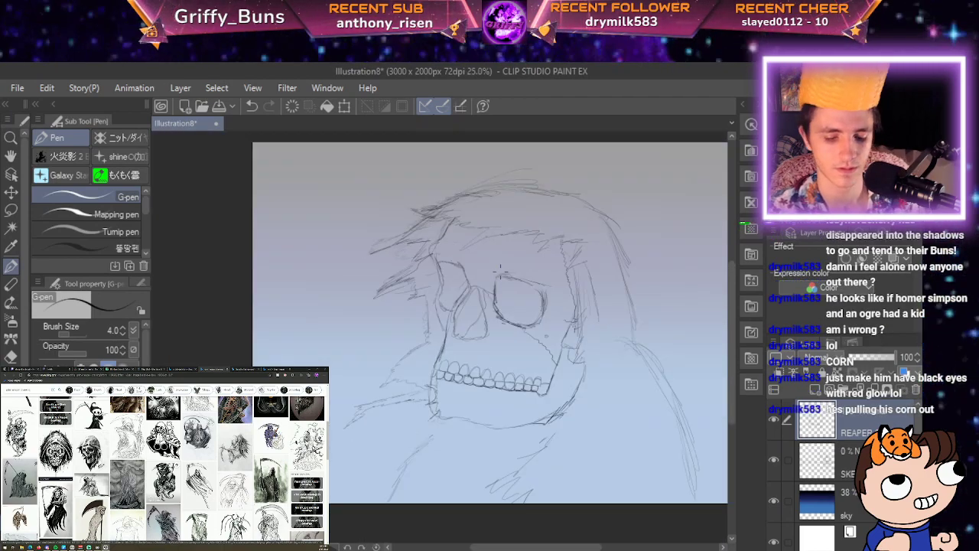
pyautogui.scroll(3, 501, 271)
pyautogui.hotkey('ctrl', 'z')
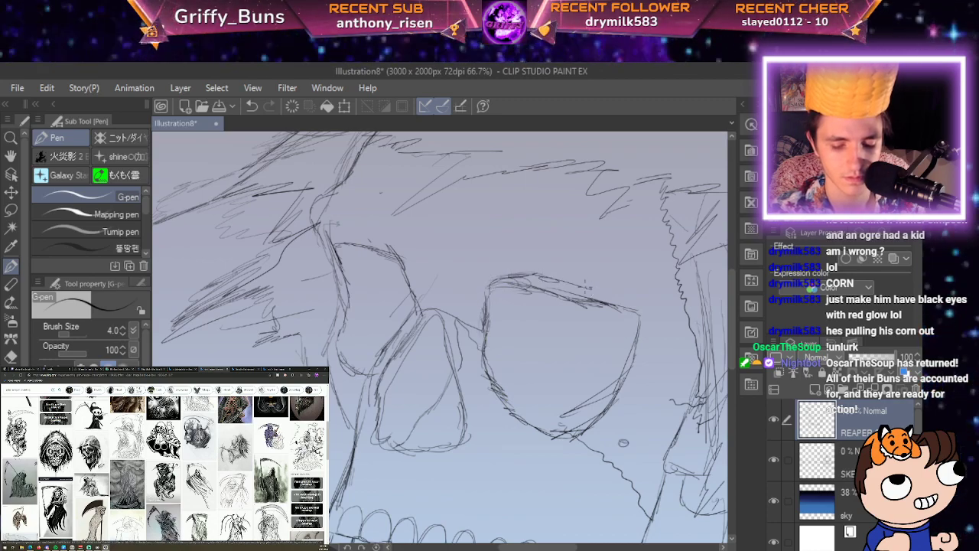
# Strengthen the slanted upper rim of the right eye socket and erase the leftover sketch lines inside it.
pyautogui.scroll(-2, 646, 293)
pyautogui.scroll(2, 648, 293)
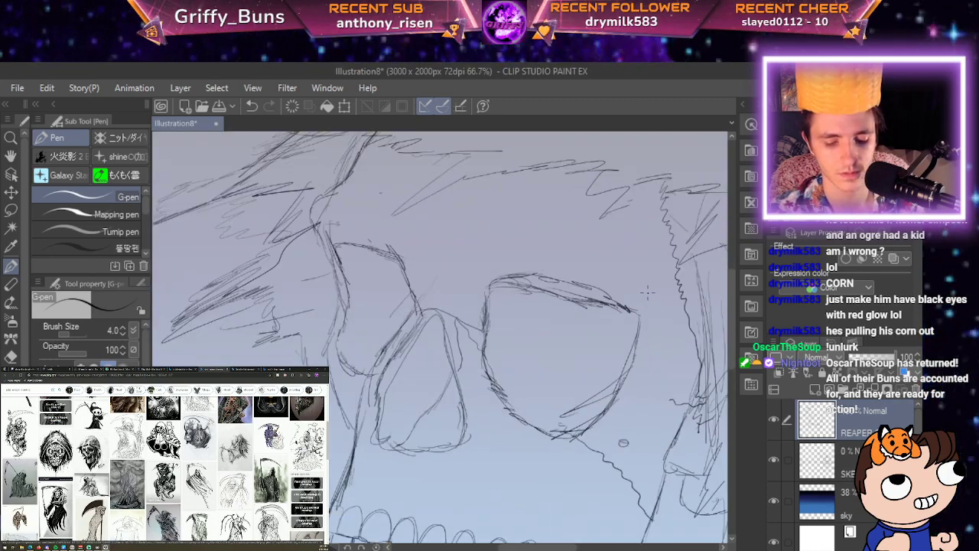
pyautogui.scroll(-1, 648, 292)
pyautogui.scroll(2, 648, 292)
pyautogui.press('e')
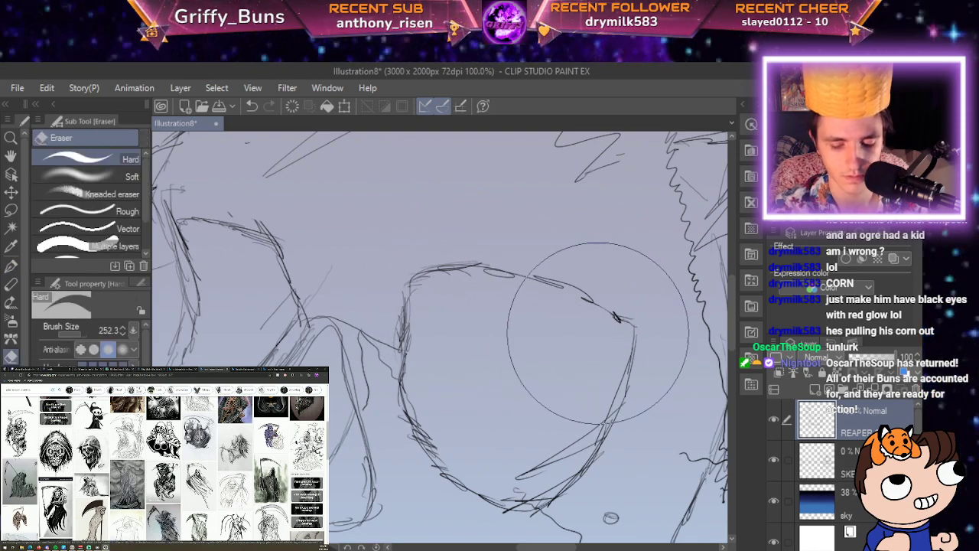
pyautogui.press('p')
pyautogui.scroll(-3, 567, 317)
pyautogui.press('space')
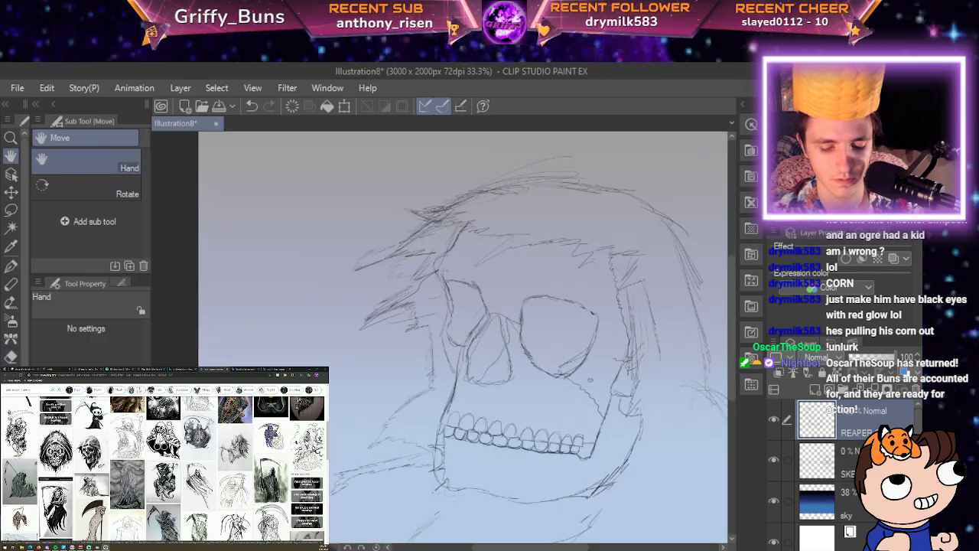
pyautogui.moveTo(619, 364); pyautogui.dragTo(538, 306)
pyautogui.scroll(-3, 538, 306)
pyautogui.scroll(2, 538, 305)
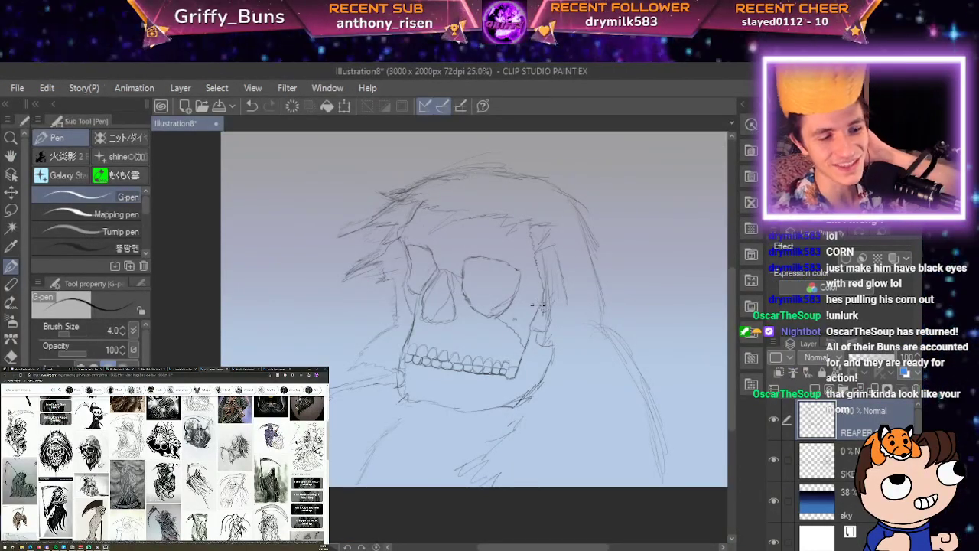
# Lasso the whole reaper sketch, including the hood and shoulders, undoing the first selection and drawing a fresh one.
pyautogui.press('m')
pyautogui.moveTo(344, 198)
pyautogui.mouseDown()
pyautogui.moveTo(305, 257)
pyautogui.moveTo(291, 475)
pyautogui.moveTo(657, 496)
pyautogui.moveTo(706, 381)
pyautogui.moveTo(459, 156)
pyautogui.moveTo(343, 197)
pyautogui.mouseUp()
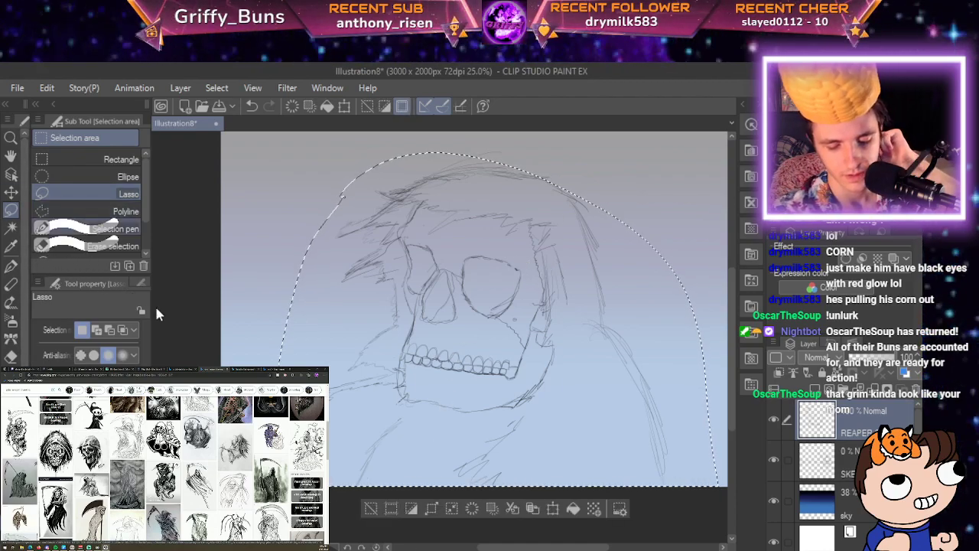
pyautogui.hotkey('ctrl', 'z')
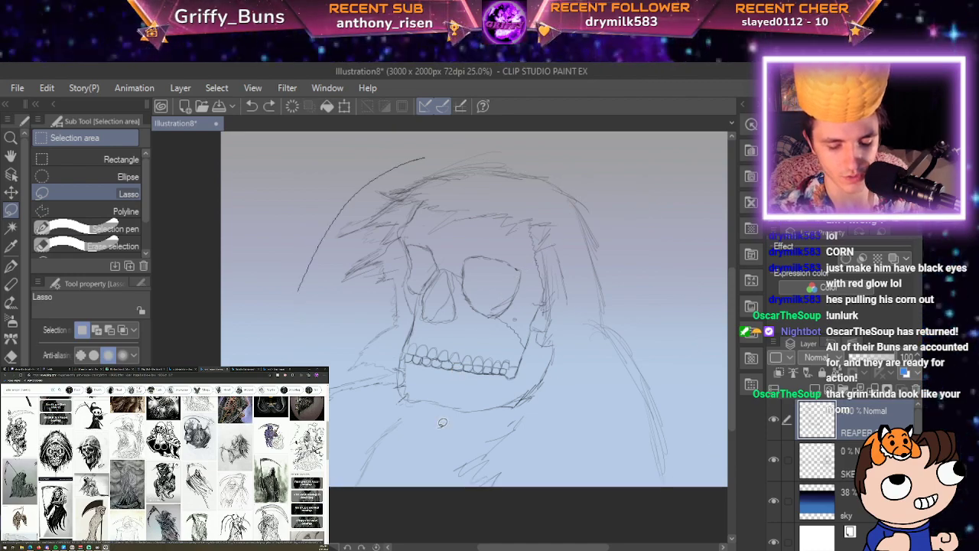
pyautogui.moveTo(425, 158)
pyautogui.mouseDown()
pyautogui.moveTo(691, 428)
pyautogui.moveTo(627, 214)
pyautogui.moveTo(424, 153)
pyautogui.mouseUp()
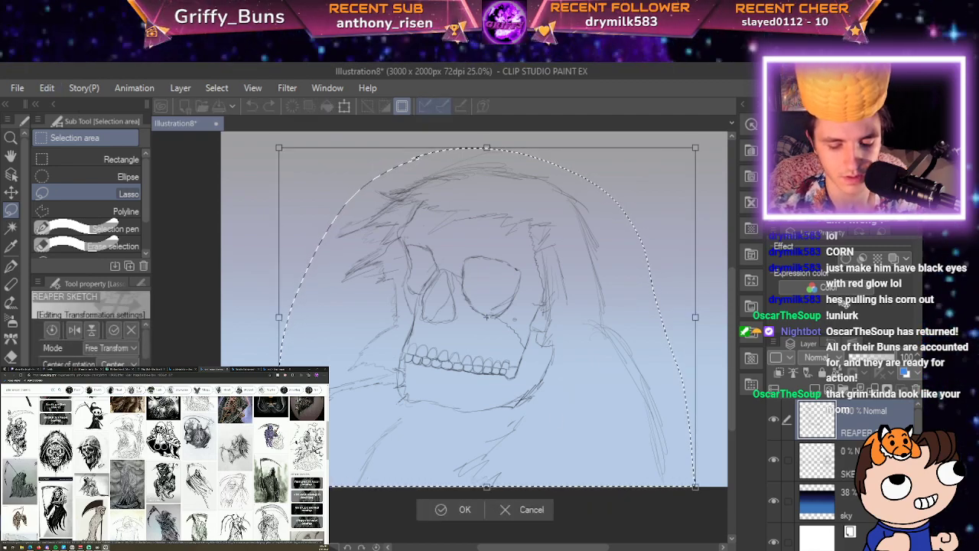
# Free-transform the selected reaper sketch, stretching it slightly taller and shifting it down and to the left.
pyautogui.hotkey('ctrl', 't')
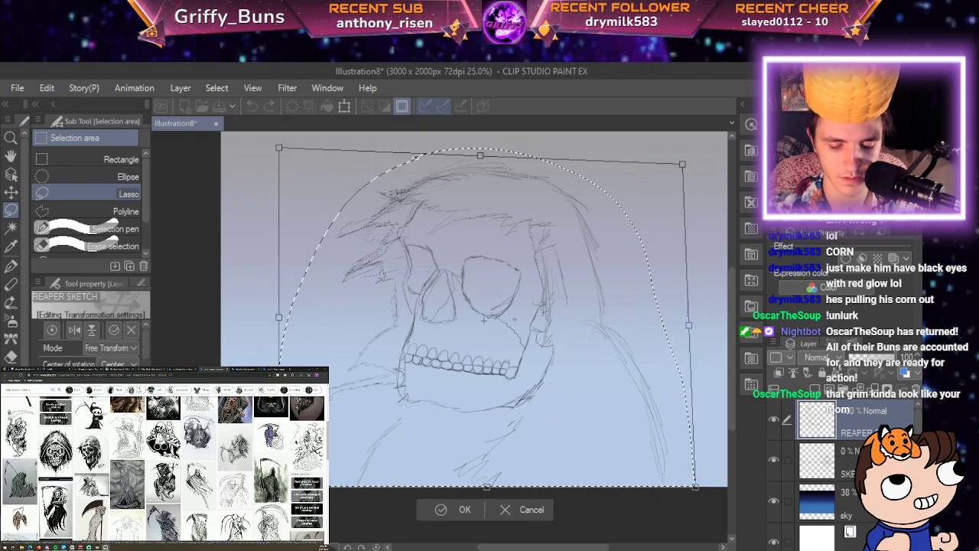
pyautogui.moveTo(681, 162); pyautogui.dragTo(693, 144)
pyautogui.moveTo(486, 145)
pyautogui.mouseDown()
pyautogui.moveTo(483, 195)
pyautogui.moveTo(486, 129)
pyautogui.mouseUp()
pyautogui.moveTo(771, 337)
pyautogui.mouseDown()
pyautogui.moveTo(754, 375)
pyautogui.moveTo(759, 365)
pyautogui.mouseUp()
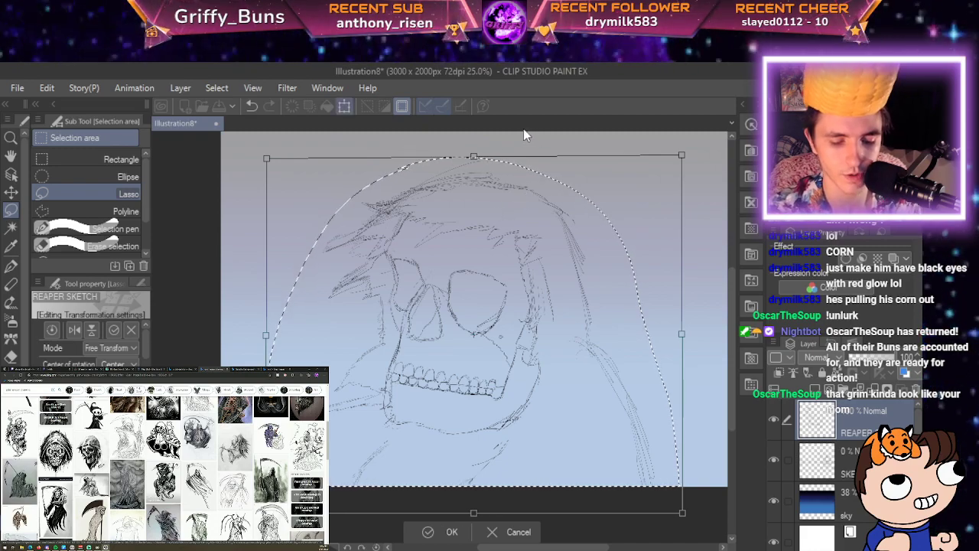
# Scale the selected reaper sketch down proportionally to roughly 70 percent and reposition it near the canvas centre.
pyautogui.hotkey('ctrl', 't')
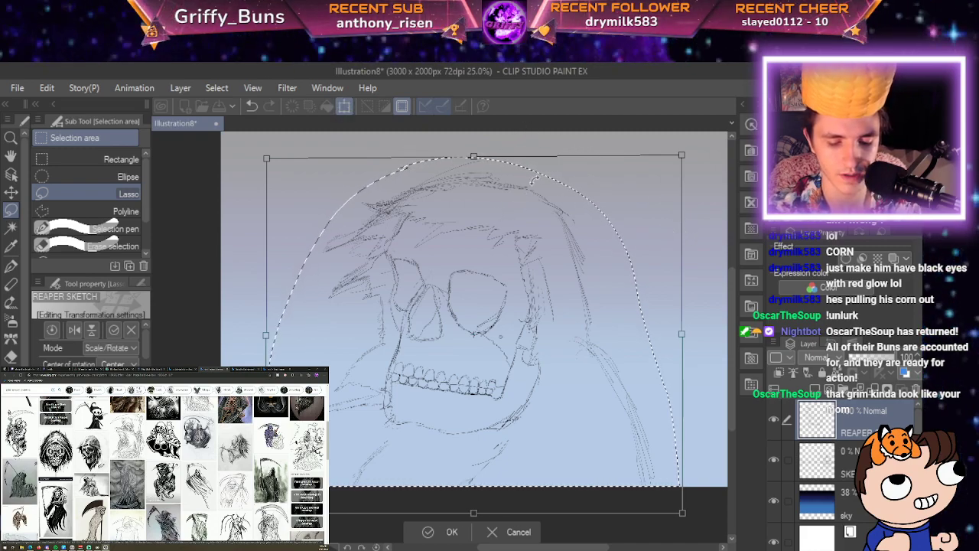
pyautogui.moveTo(266, 158); pyautogui.dragTo(312, 196)
pyautogui.moveTo(550, 322); pyautogui.dragTo(533, 294)
pyautogui.moveTo(295, 169); pyautogui.dragTo(347, 212)
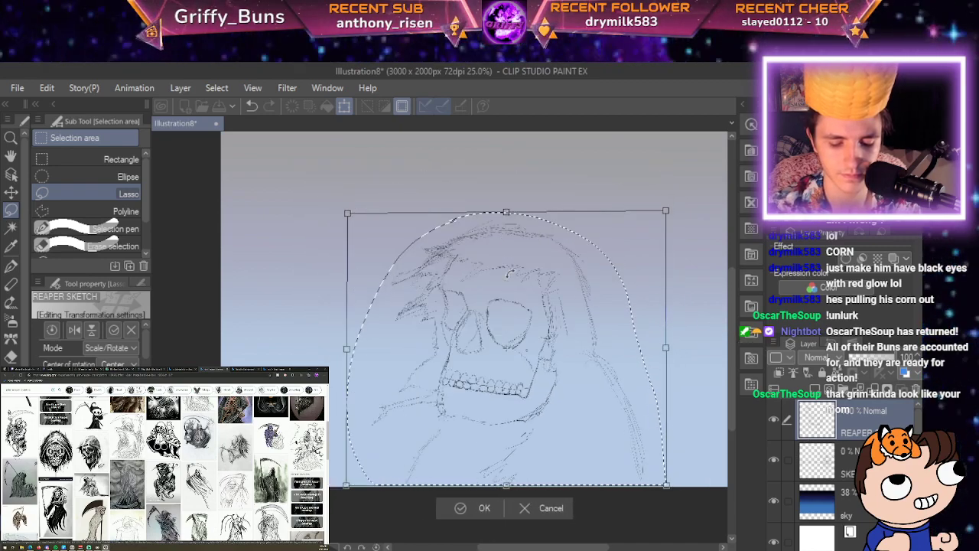
pyautogui.moveTo(559, 362); pyautogui.dragTo(536, 346)
pyautogui.moveTo(324, 197); pyautogui.dragTo(355, 224)
pyautogui.moveTo(526, 342); pyautogui.dragTo(507, 310)
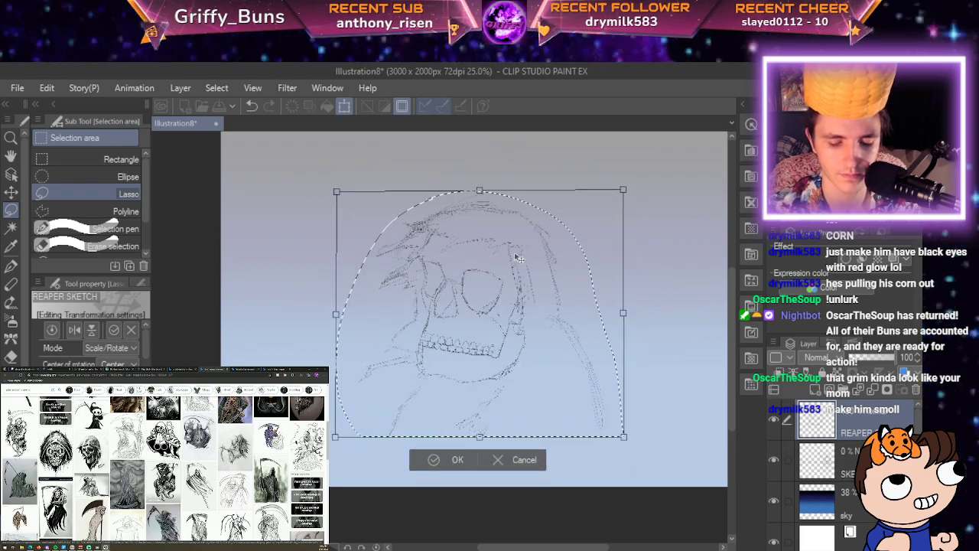
# Shrink the reaper sketch further to about half its earlier size, place it low on the canvas, and apply the transformation.
pyautogui.moveTo(336, 192); pyautogui.dragTo(382, 230)
pyautogui.moveTo(564, 321); pyautogui.dragTo(567, 293)
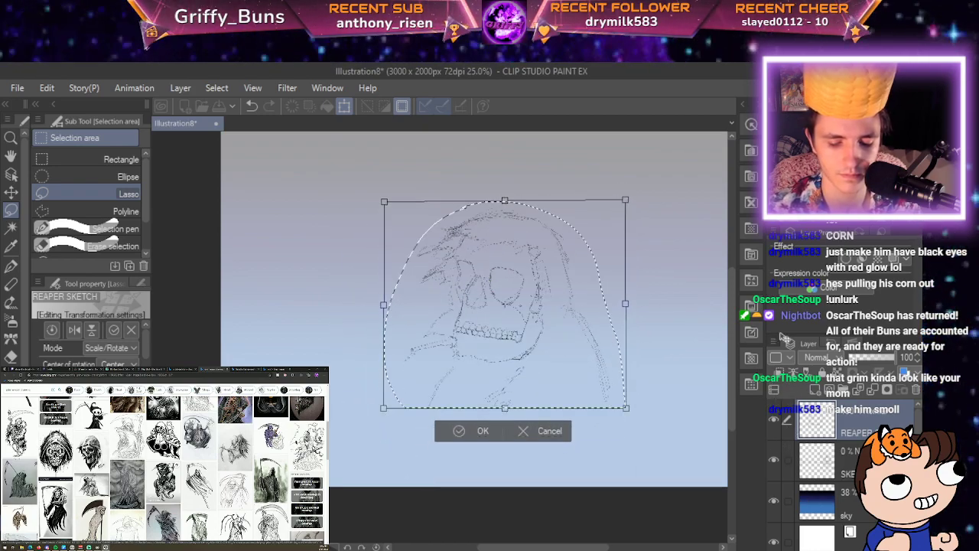
pyautogui.moveTo(384, 202); pyautogui.dragTo(411, 223)
pyautogui.moveTo(522, 359)
pyautogui.mouseDown()
pyautogui.moveTo(507, 333)
pyautogui.moveTo(492, 378)
pyautogui.mouseUp()
pyautogui.moveTo(459, 264); pyautogui.dragTo(457, 284)
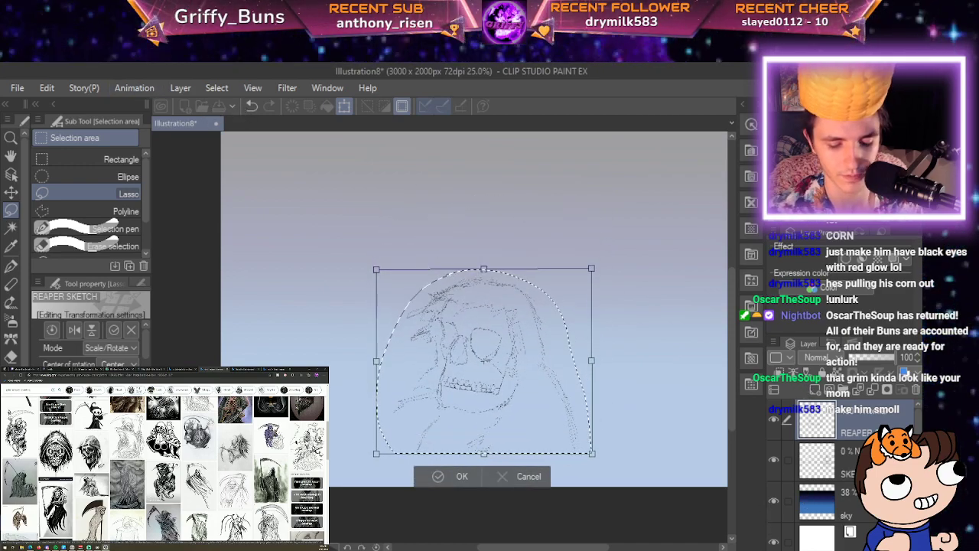
pyautogui.press('Return')
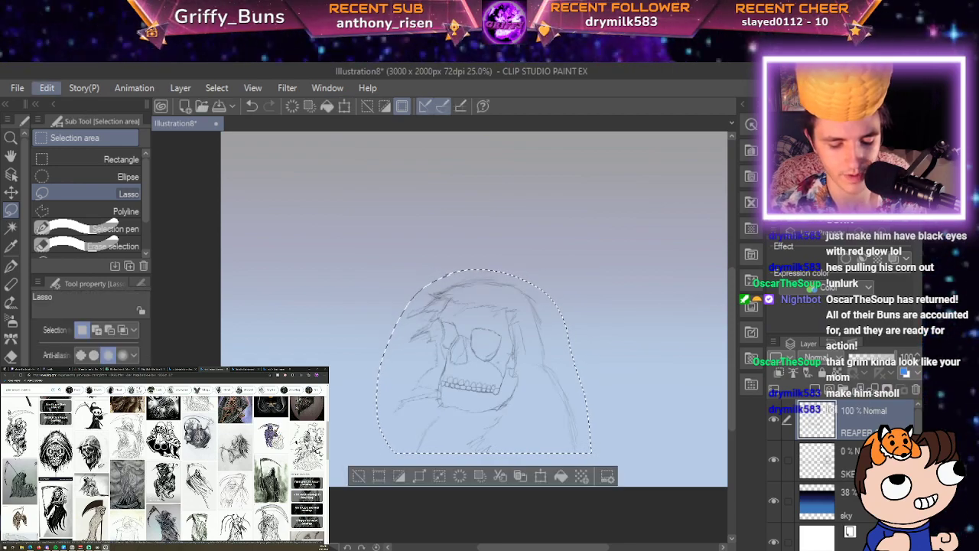
pyautogui.hotkey('ctrl', 't')
pyautogui.moveTo(484, 453)
pyautogui.mouseDown()
pyautogui.moveTo(486, 485)
pyautogui.moveTo(486, 470)
pyautogui.mouseUp()
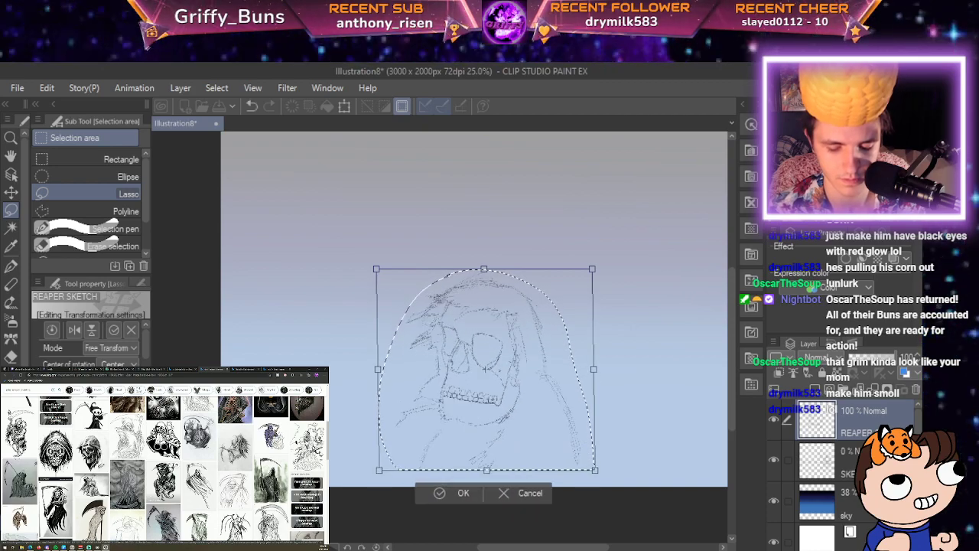
pyautogui.moveTo(594, 370); pyautogui.dragTo(603, 372)
pyautogui.moveTo(528, 375)
pyautogui.mouseDown()
pyautogui.moveTo(529, 393)
pyautogui.moveTo(492, 384)
pyautogui.moveTo(497, 283)
pyautogui.mouseUp()
pyautogui.moveTo(605, 183); pyautogui.dragTo(583, 218)
pyautogui.press('Escape')
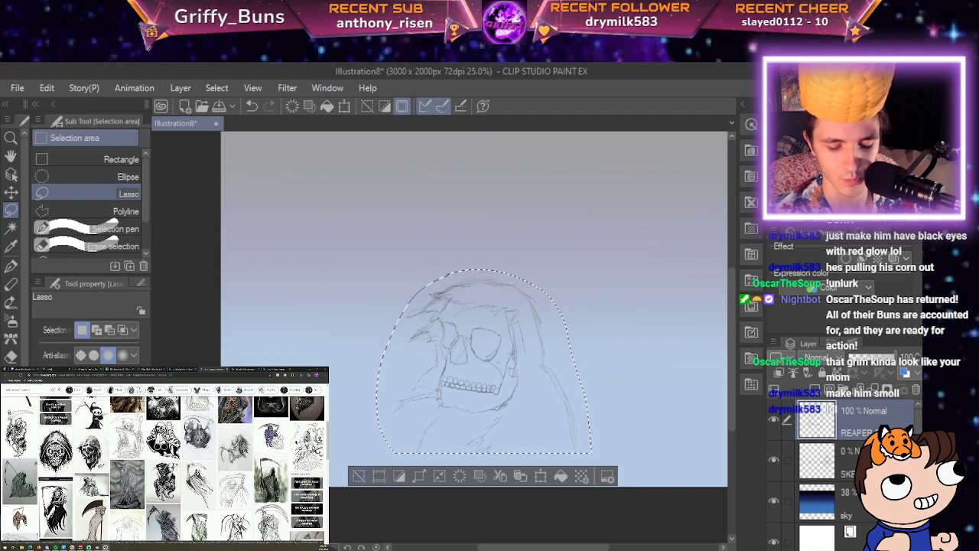
# Move the selected reaper sketch up to the middle of the canvas, apply the transformation, and deselect it.
pyautogui.hotkey('ctrl', 't')
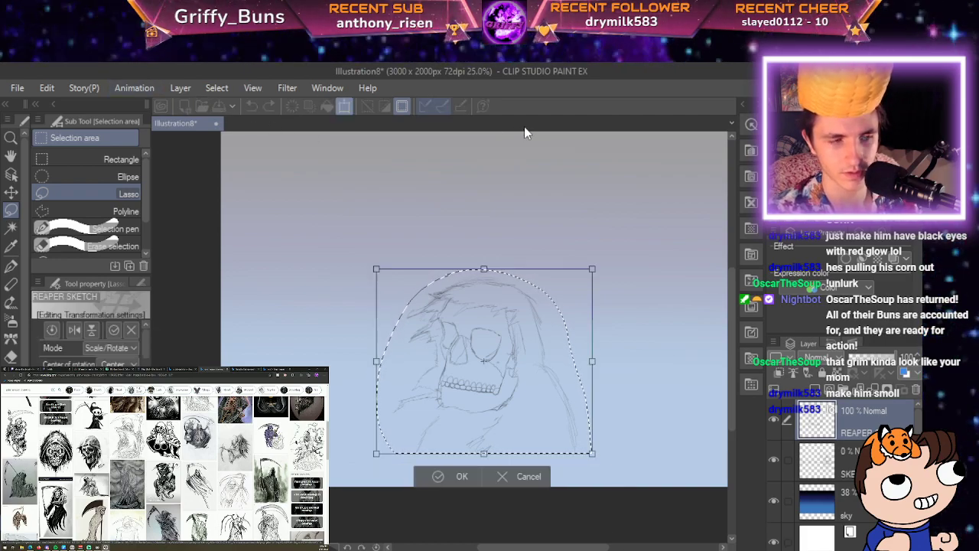
pyautogui.moveTo(529, 410); pyautogui.dragTo(525, 367)
pyautogui.press('Up')
pyautogui.press('Up')
pyautogui.press('Up')
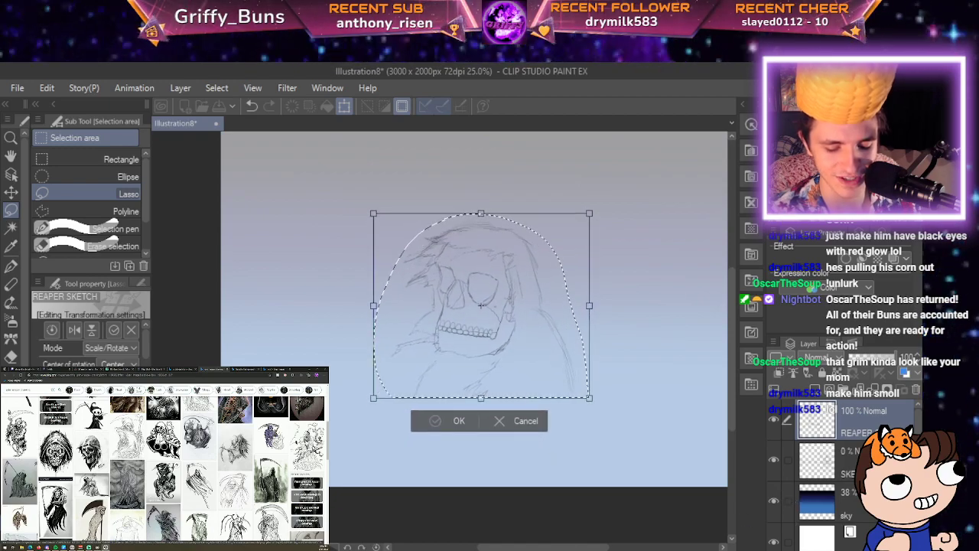
pyautogui.press('Return')
pyautogui.hotkey('ctrl', 'd')
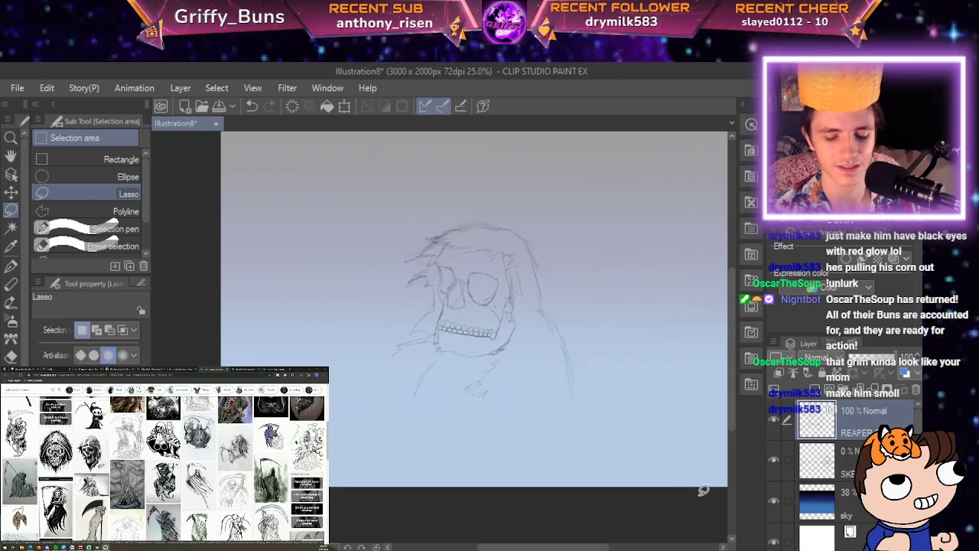
# Extend both sides of the reaper's robe down to the canvas's lower edge with the G-pen.
pyautogui.press('p')
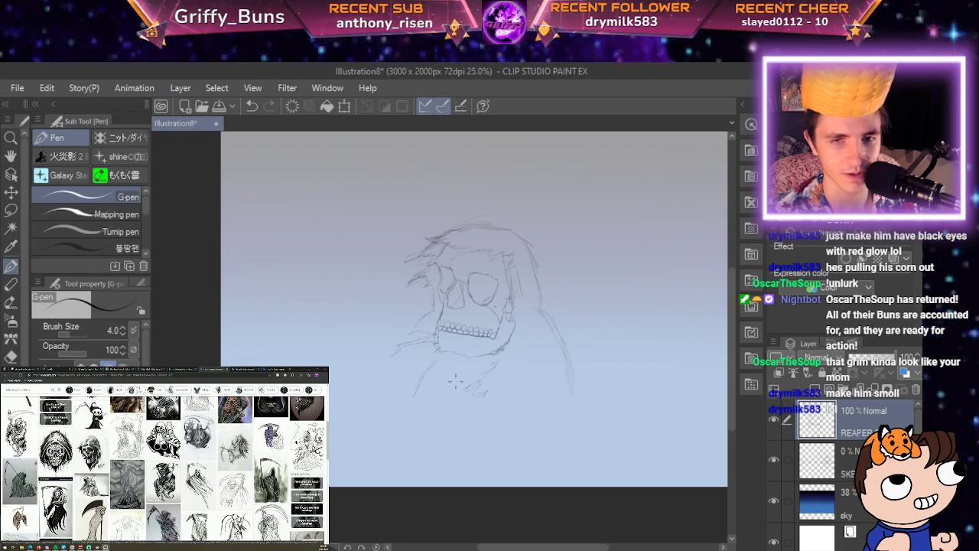
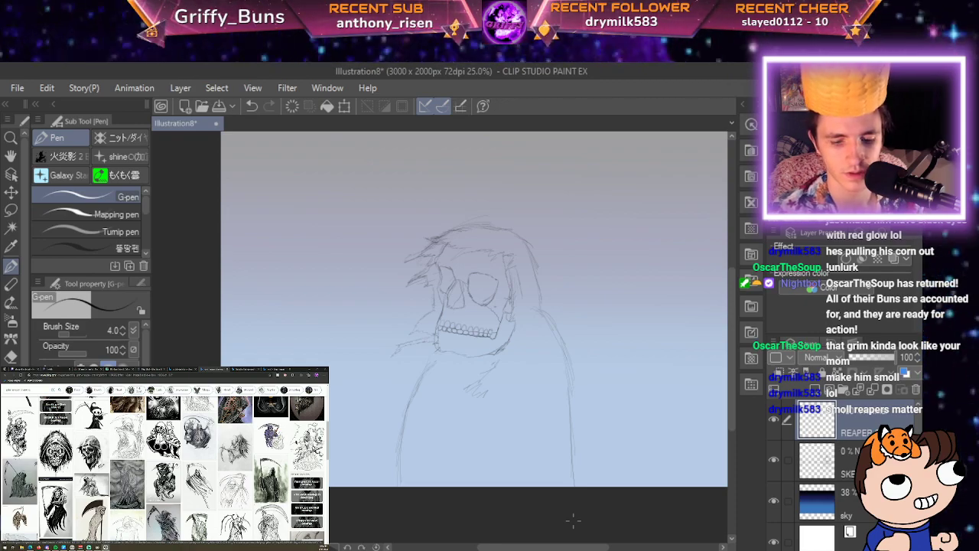
pyautogui.scroll(3, 573, 521)
pyautogui.moveTo(564, 367); pyautogui.dragTo(731, 547)
pyautogui.moveTo(512, 453); pyautogui.dragTo(517, 464)
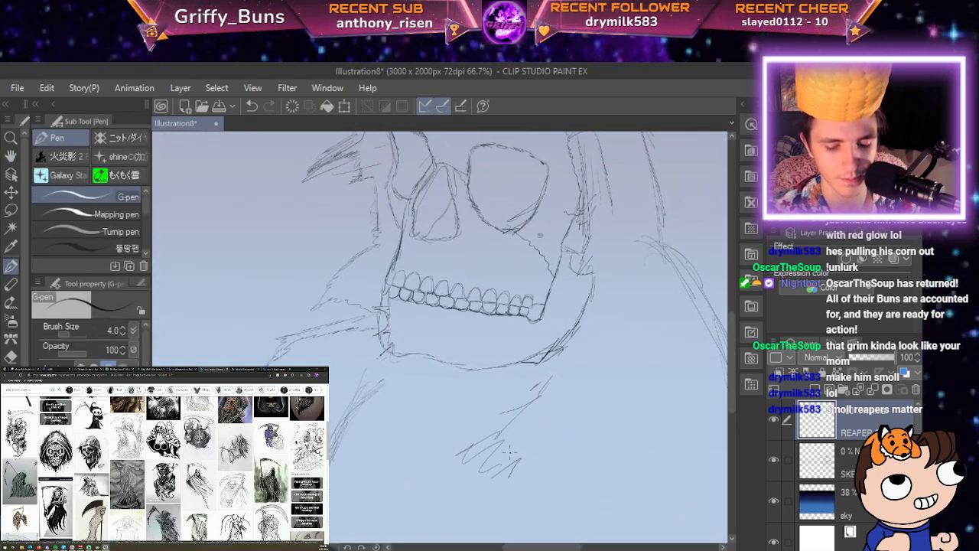
# Lasso the skull's lower face, enclosing the teeth, the chin and the jaw hinge.
pyautogui.click(11, 209)
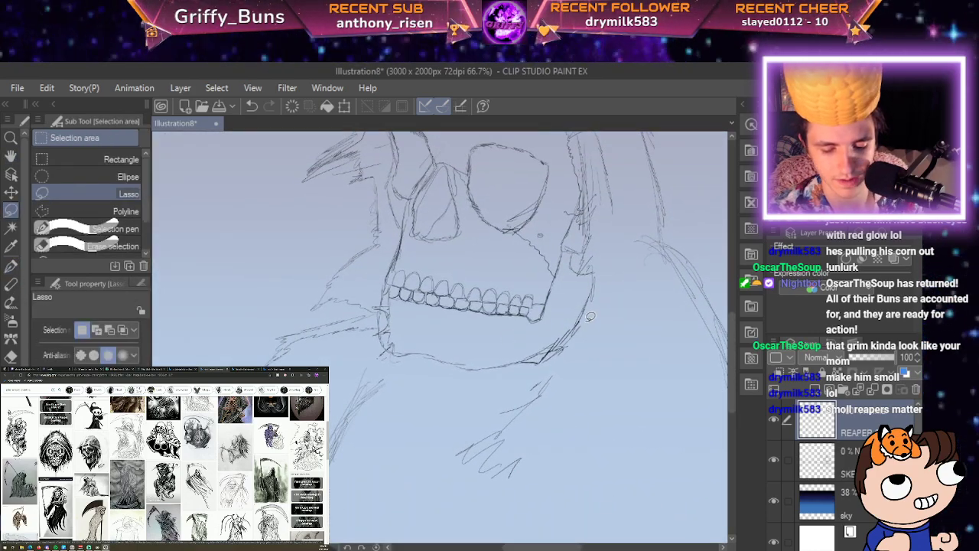
pyautogui.moveTo(404, 238)
pyautogui.mouseDown()
pyautogui.moveTo(529, 260)
pyautogui.moveTo(578, 218)
pyautogui.mouseUp()
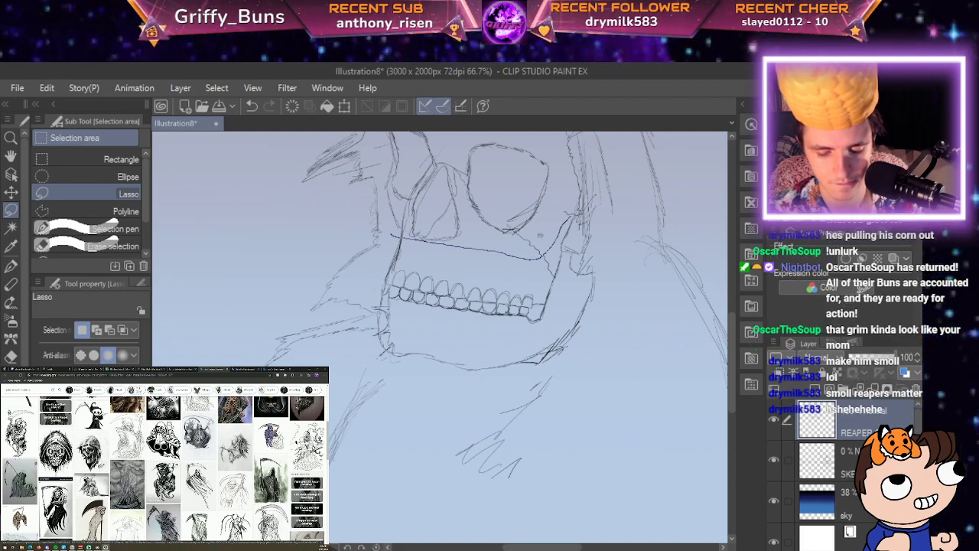
pyautogui.moveTo(597, 288)
pyautogui.mouseDown()
pyautogui.moveTo(575, 344)
pyautogui.moveTo(551, 370)
pyautogui.moveTo(410, 373)
pyautogui.mouseUp()
pyautogui.moveTo(579, 470); pyautogui.dragTo(595, 322)
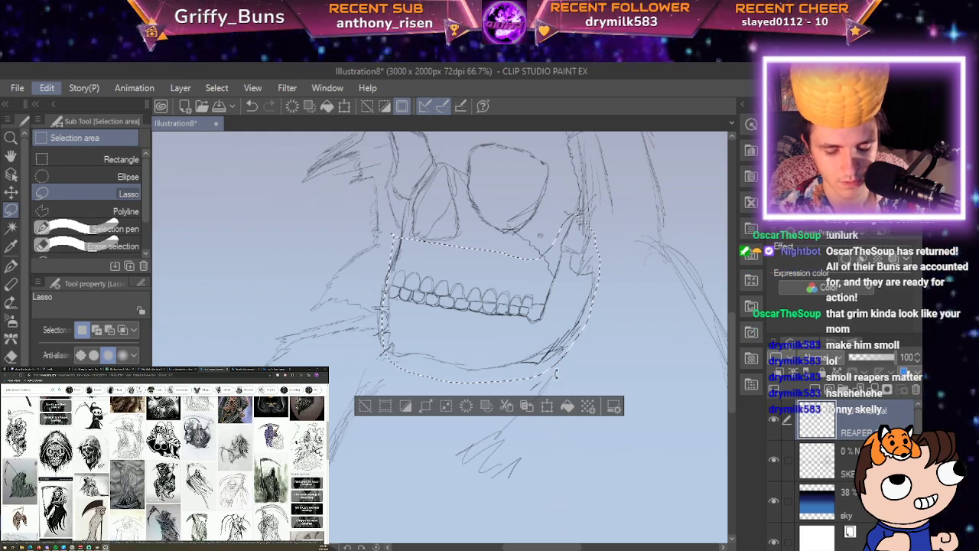
# Free-transform the selected jaw, narrowing it, tapering it toward the chin, and shifting it slightly upward.
pyautogui.hotkey('ctrl', 't')
pyautogui.moveTo(600, 299); pyautogui.dragTo(562, 295)
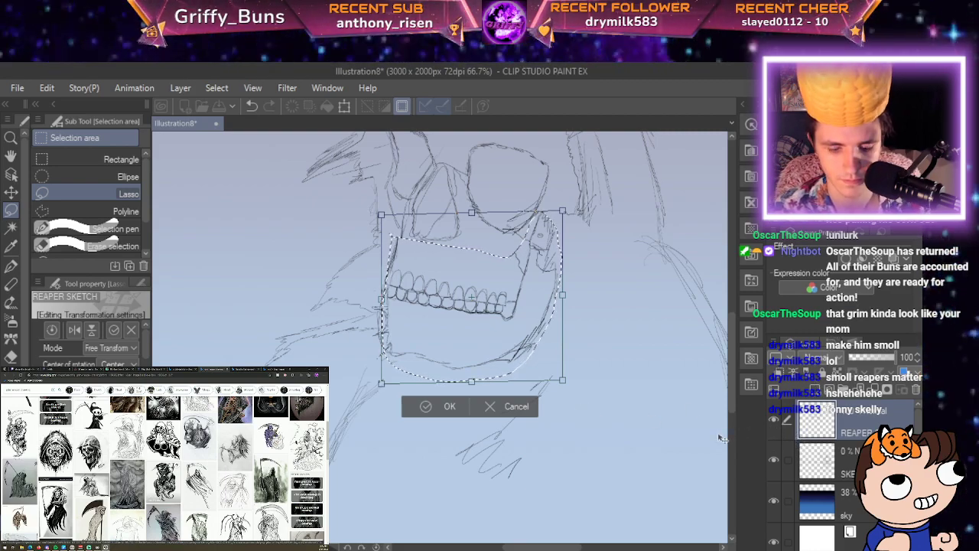
pyautogui.moveTo(381, 383); pyautogui.dragTo(391, 385)
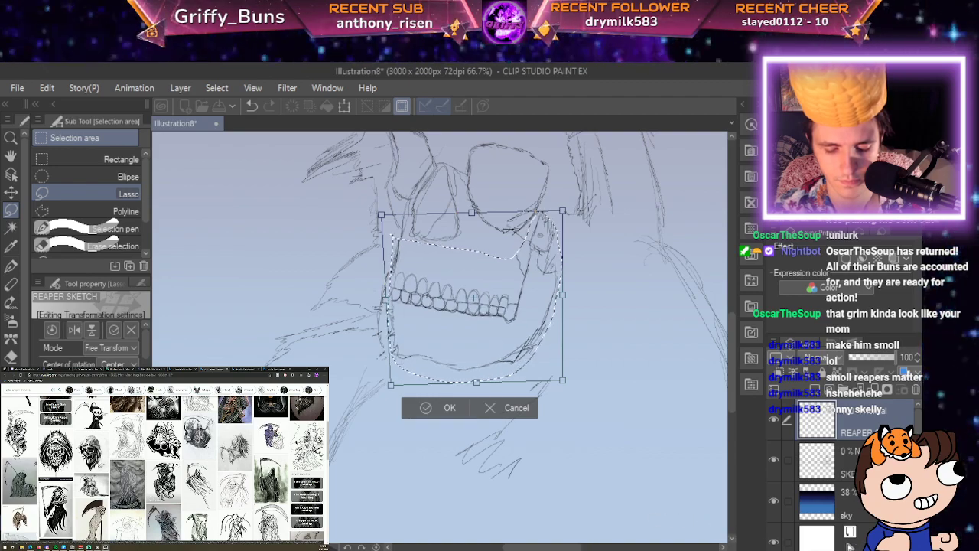
pyautogui.moveTo(562, 379); pyautogui.dragTo(523, 366)
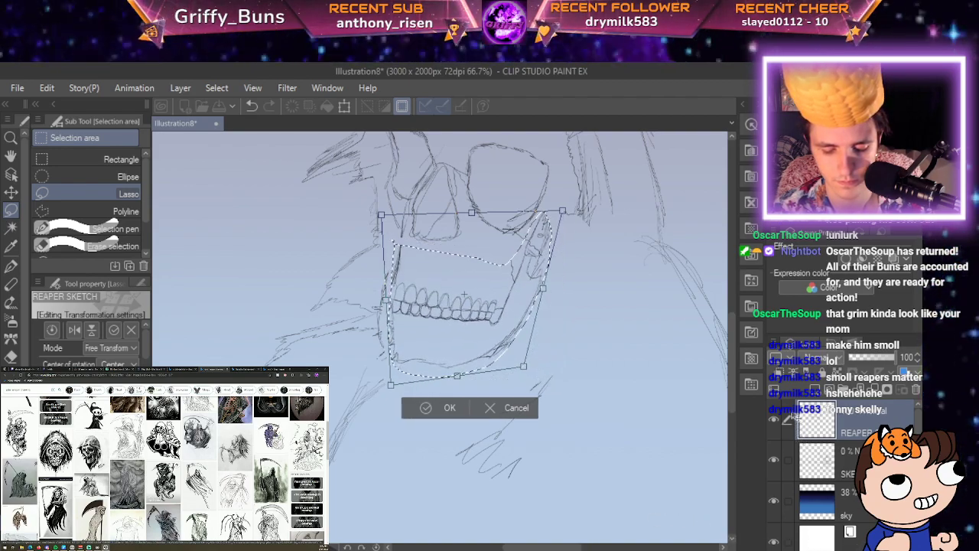
pyautogui.moveTo(464, 295); pyautogui.dragTo(466, 285)
pyautogui.moveTo(585, 258); pyautogui.dragTo(587, 267)
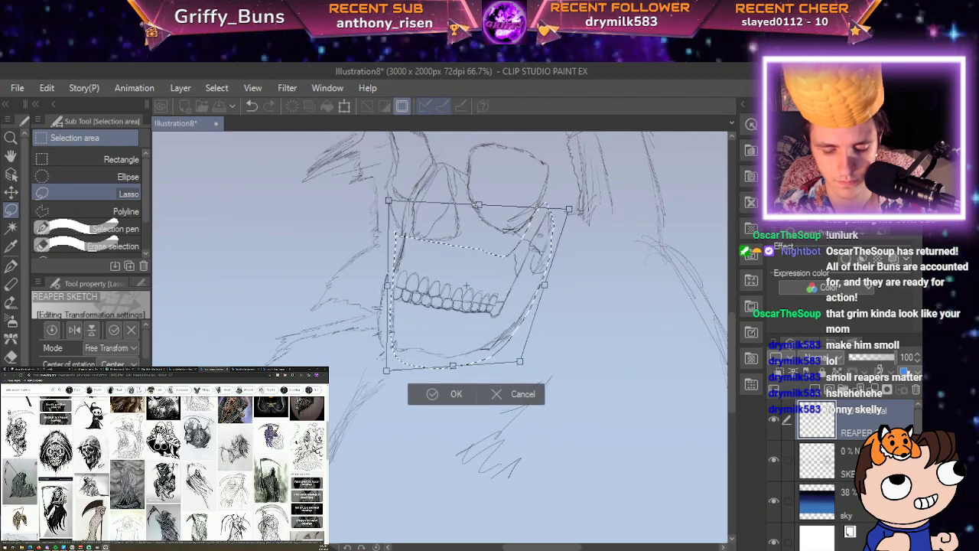
# Nudge the reshaped jaw slightly left and up to align with the skull, apply the transformation, and deselect it.
pyautogui.press('Left')
pyautogui.press('Left')
pyautogui.press('Left')
pyautogui.press('Left')
pyautogui.press('Left')
pyautogui.press('Up')
pyautogui.press('Up')
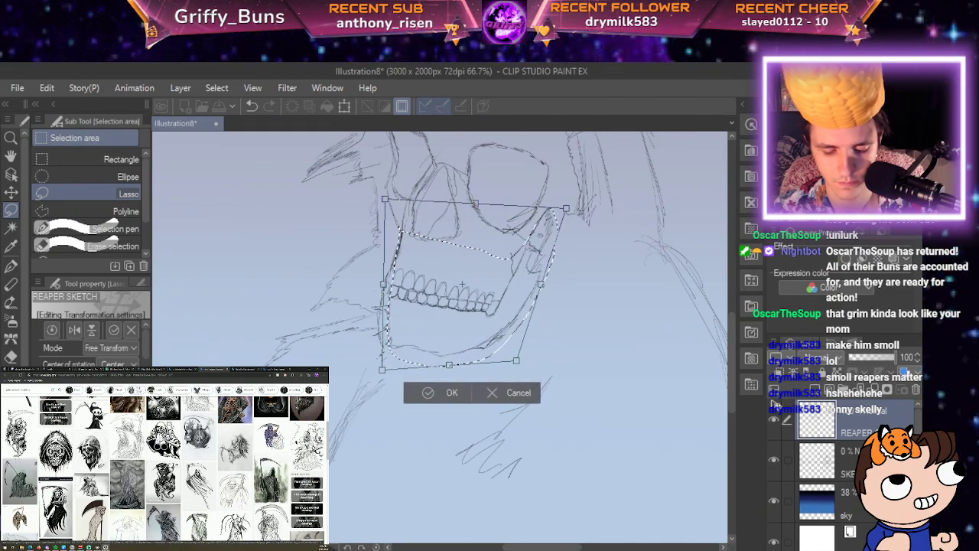
pyautogui.press('Return')
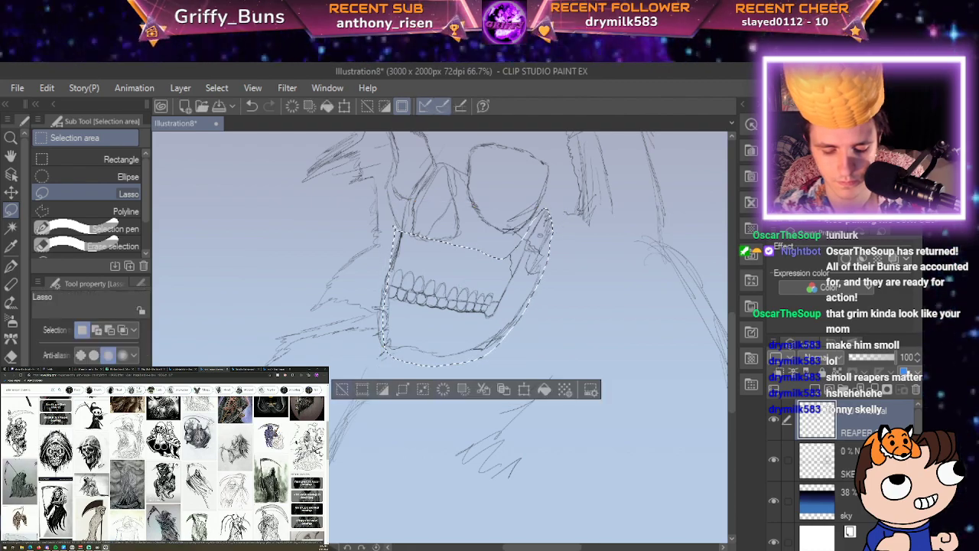
pyautogui.click(342, 389)
# Sketch hatched G-pen strokes from the right temple past the eye socket to the jaw, reconnecting the cheek and jaw hinge.
pyautogui.scroll(-3, 346, 381)
pyautogui.scroll(2, 346, 381)
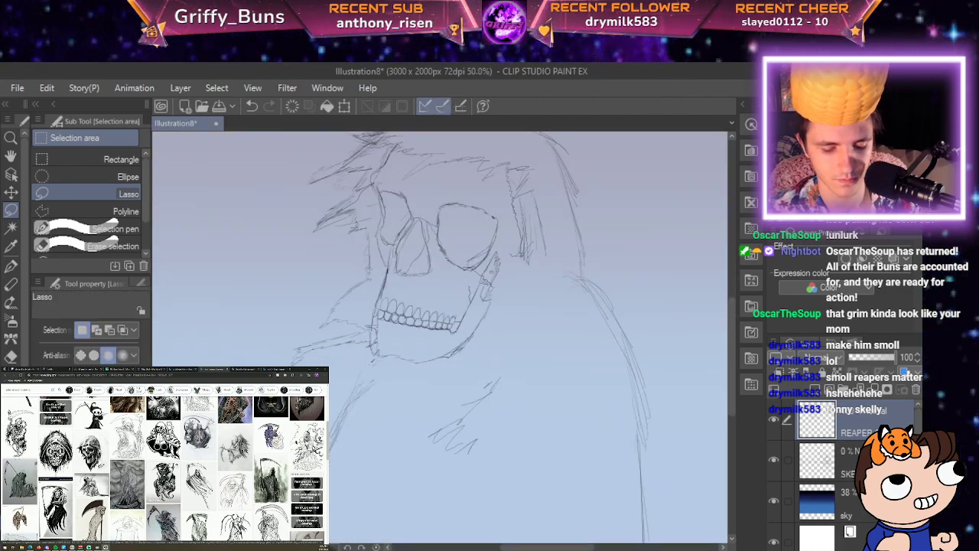
pyautogui.press('space')
pyautogui.moveTo(527, 360)
pyautogui.mouseDown()
pyautogui.moveTo(513, 381)
pyautogui.moveTo(520, 390)
pyautogui.mouseUp()
pyautogui.scroll(2, 520, 390)
pyautogui.scroll(-1, 520, 371)
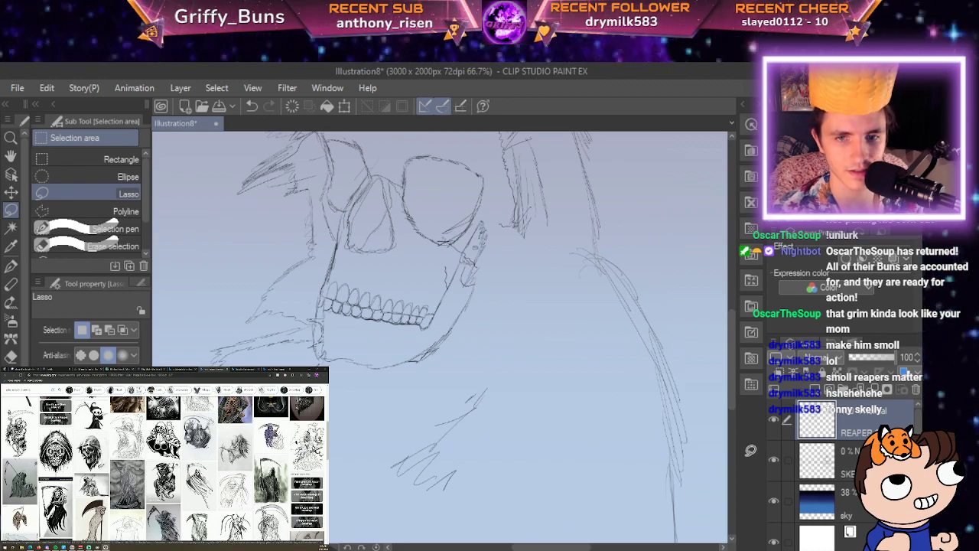
pyautogui.press('p')
pyautogui.press('space')
pyautogui.moveTo(497, 205); pyautogui.dragTo(538, 325)
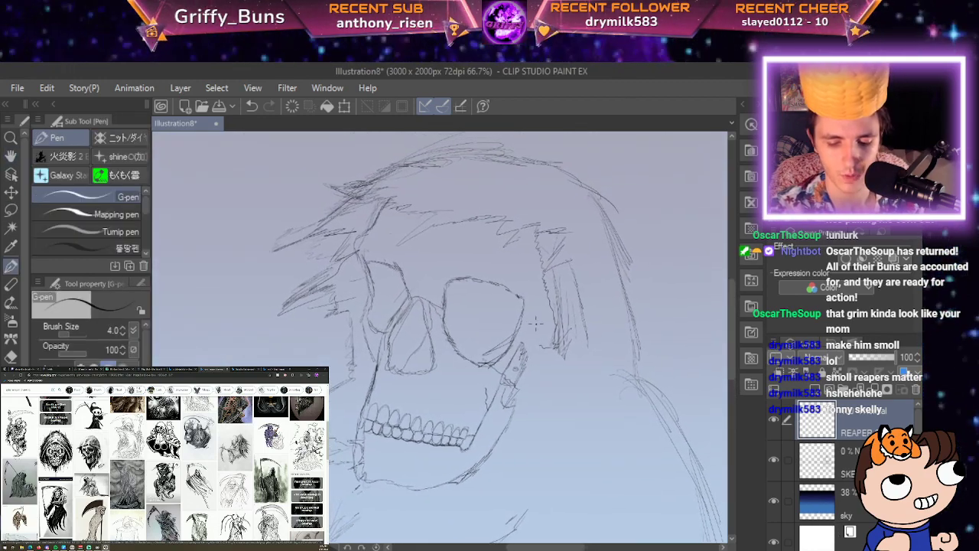
pyautogui.moveTo(546, 292); pyautogui.dragTo(545, 346)
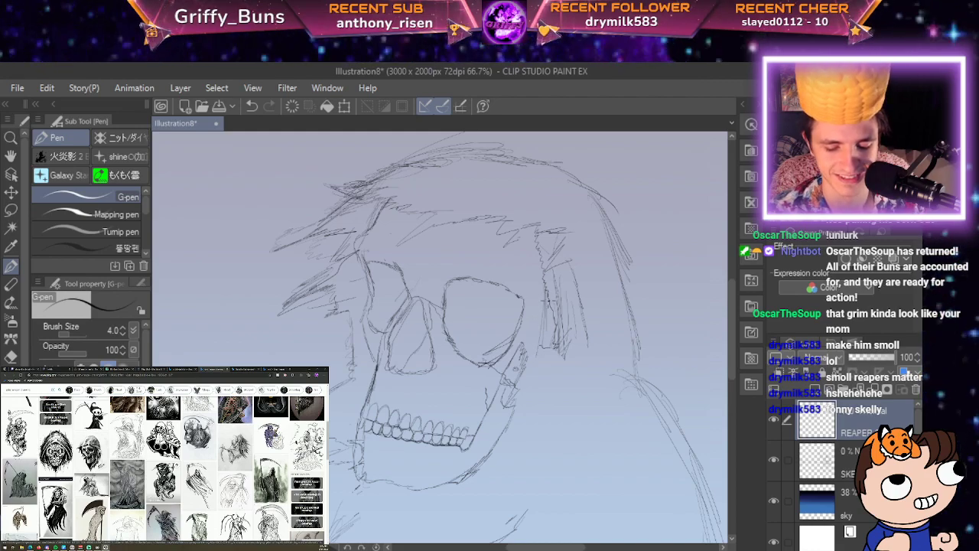
pyautogui.moveTo(544, 294)
pyautogui.mouseDown()
pyautogui.moveTo(532, 359)
pyautogui.moveTo(533, 337)
pyautogui.mouseUp()
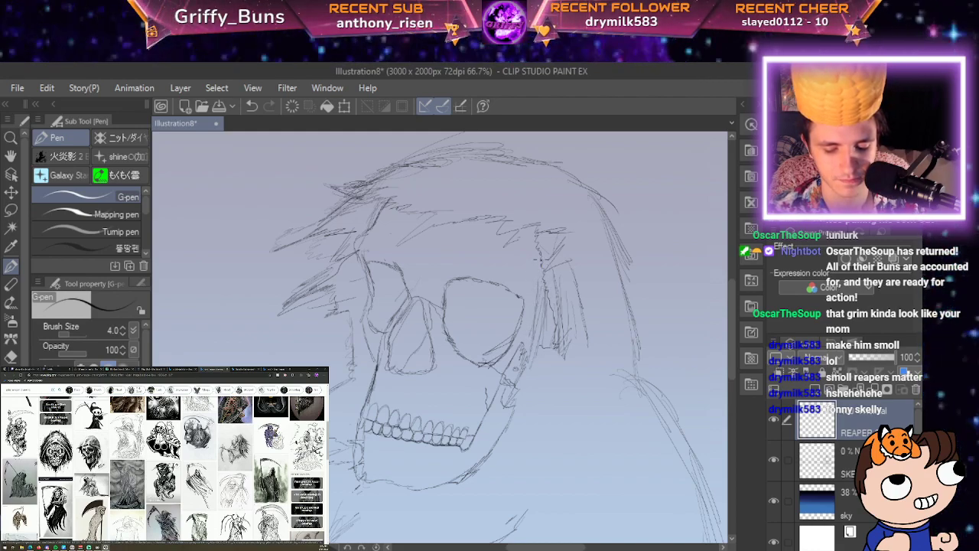
pyautogui.moveTo(538, 281); pyautogui.dragTo(499, 397)
pyautogui.moveTo(523, 358)
pyautogui.mouseDown()
pyautogui.moveTo(505, 390)
pyautogui.moveTo(503, 433)
pyautogui.mouseUp()
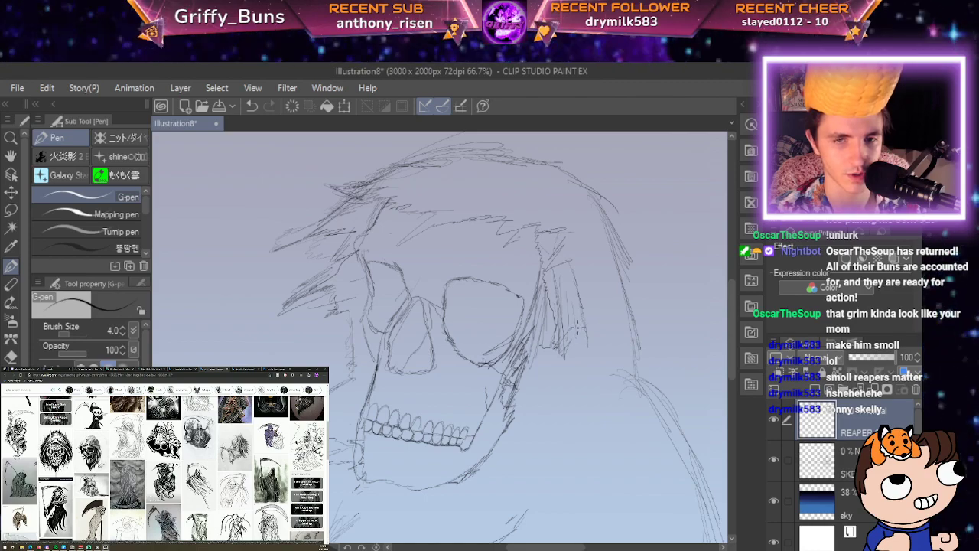
# Reinforce the top of the hood and its upper right curve with additional G-pen strokes.
pyautogui.moveTo(573, 320); pyautogui.dragTo(592, 247)
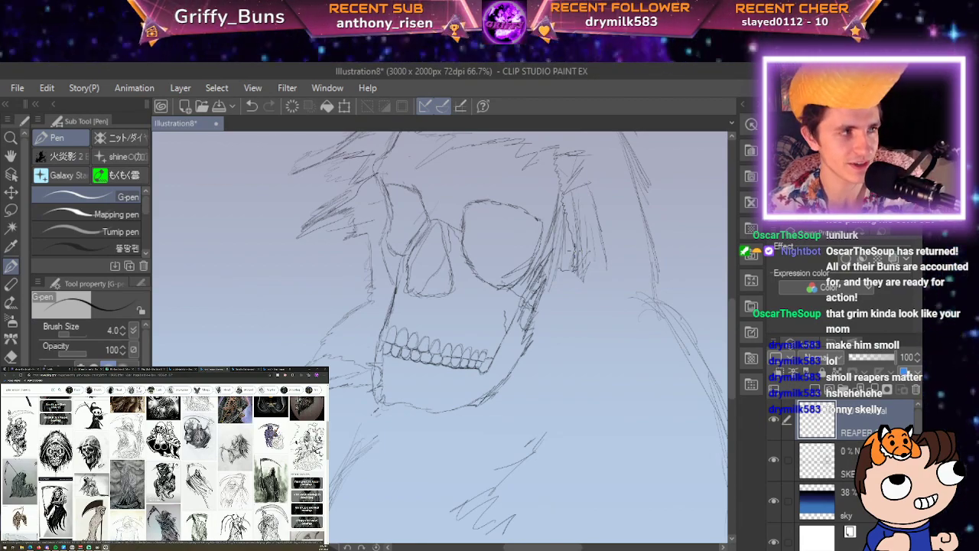
pyautogui.moveTo(597, 283)
pyautogui.mouseDown()
pyautogui.moveTo(444, 398)
pyautogui.moveTo(528, 417)
pyautogui.mouseUp()
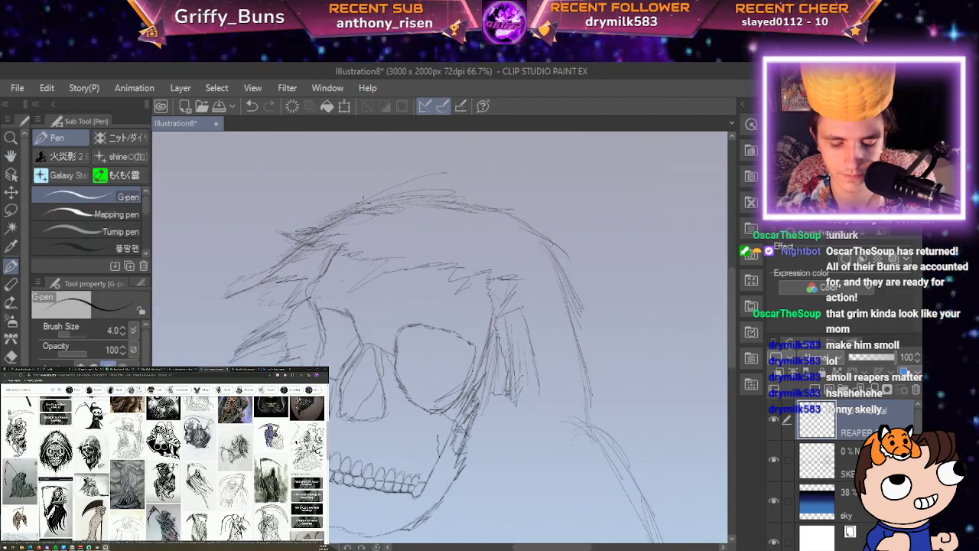
pyautogui.moveTo(364, 200)
pyautogui.mouseDown()
pyautogui.moveTo(430, 201)
pyautogui.moveTo(538, 237)
pyautogui.moveTo(551, 226)
pyautogui.moveTo(527, 223)
pyautogui.moveTo(531, 245)
pyautogui.moveTo(520, 232)
pyautogui.moveTo(540, 274)
pyautogui.mouseUp()
pyautogui.moveTo(520, 226)
pyautogui.mouseDown()
pyautogui.moveTo(548, 265)
pyautogui.moveTo(550, 252)
pyautogui.mouseUp()
pyautogui.moveTo(503, 217)
pyautogui.mouseDown()
pyautogui.moveTo(548, 266)
pyautogui.moveTo(521, 233)
pyautogui.moveTo(547, 282)
pyautogui.mouseUp()
pyautogui.moveTo(534, 243); pyautogui.dragTo(549, 273)
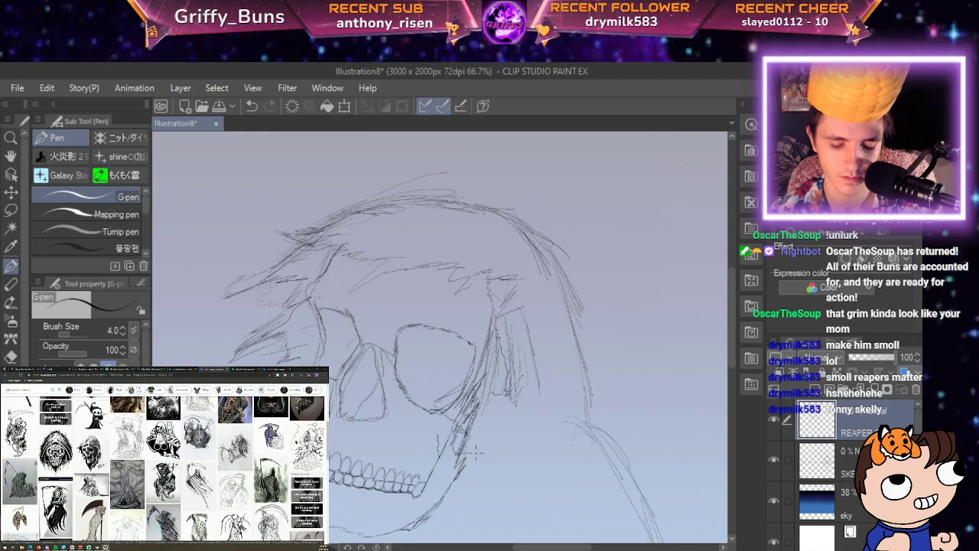
# Try sketching a scythe with a diagonal shaft across the robe and a long curved blade passing over the skull.
pyautogui.press('space')
pyautogui.moveTo(606, 384); pyautogui.dragTo(623, 230)
pyautogui.scroll(-2, 625, 231)
pyautogui.scroll(2, 628, 233)
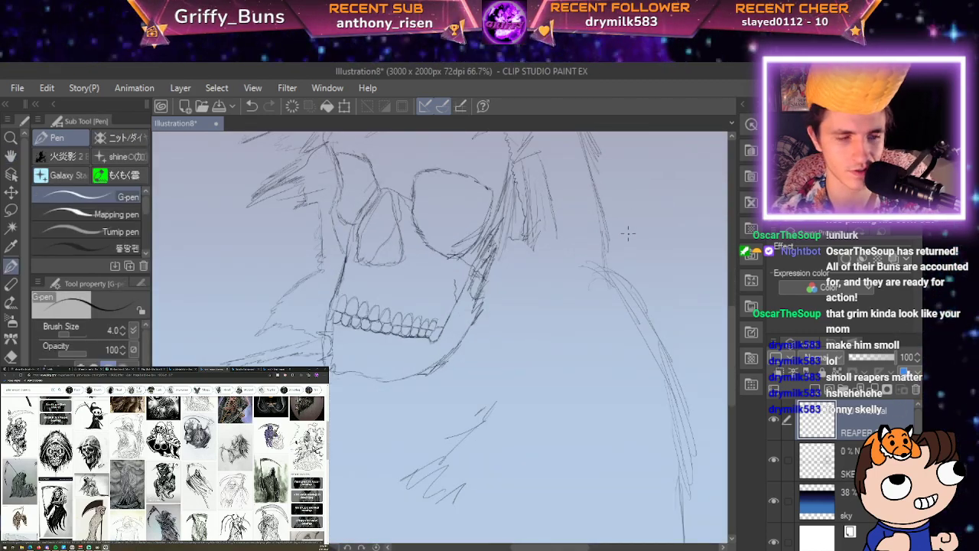
pyautogui.scroll(-1, 628, 233)
pyautogui.press('space')
pyautogui.moveTo(629, 233); pyautogui.dragTo(564, 147)
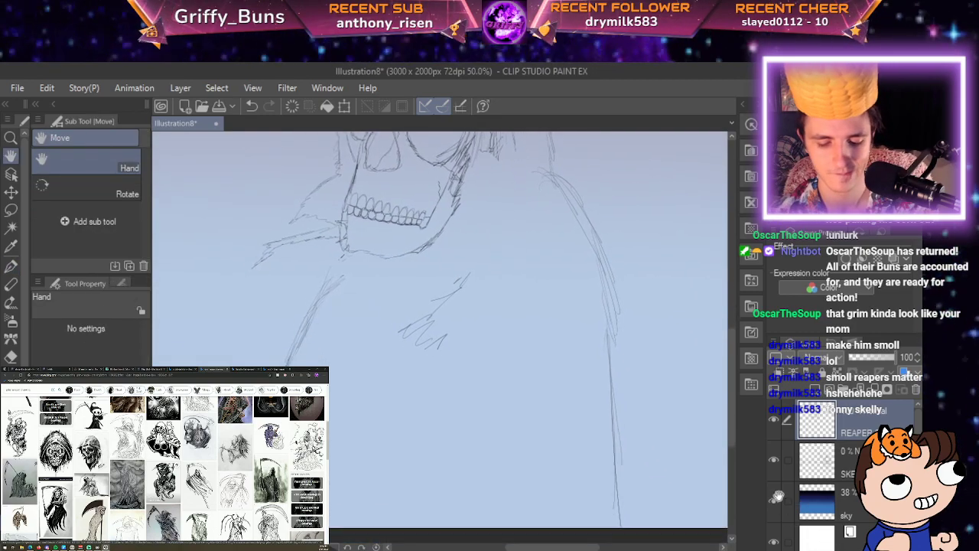
pyautogui.scroll(-2, 517, 324)
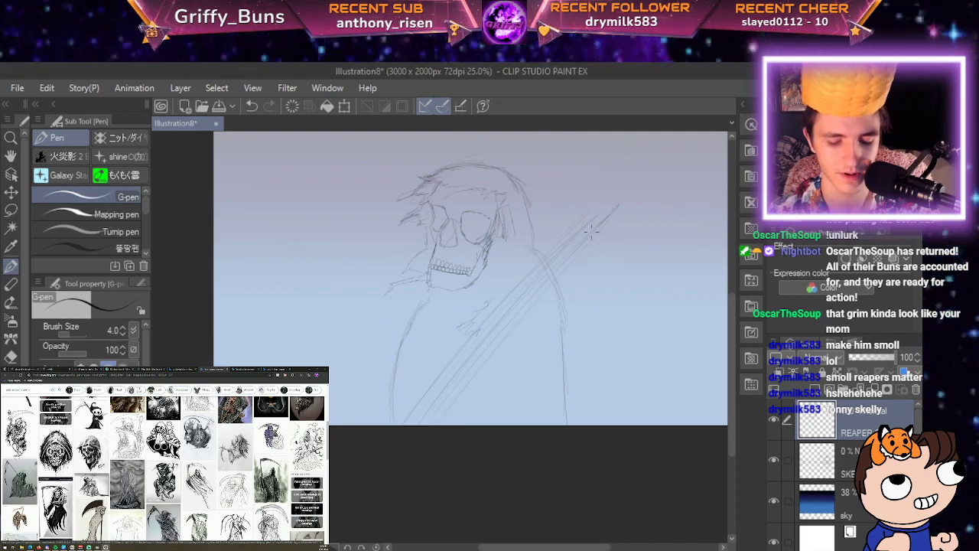
pyautogui.moveTo(440, 409); pyautogui.dragTo(605, 217)
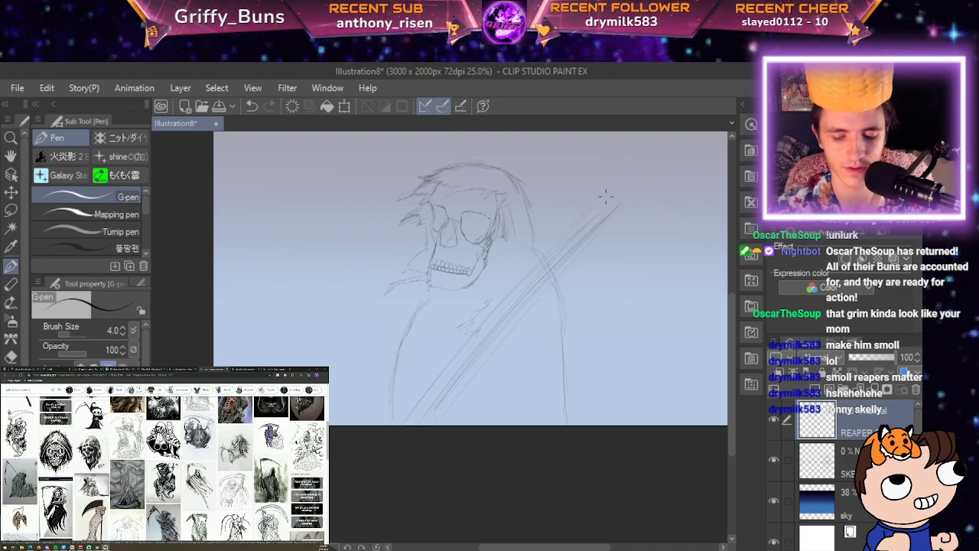
pyautogui.moveTo(305, 239)
pyautogui.mouseDown()
pyautogui.moveTo(401, 228)
pyautogui.moveTo(549, 253)
pyautogui.moveTo(294, 243)
pyautogui.moveTo(311, 208)
pyautogui.moveTo(522, 174)
pyautogui.moveTo(604, 199)
pyautogui.mouseUp()
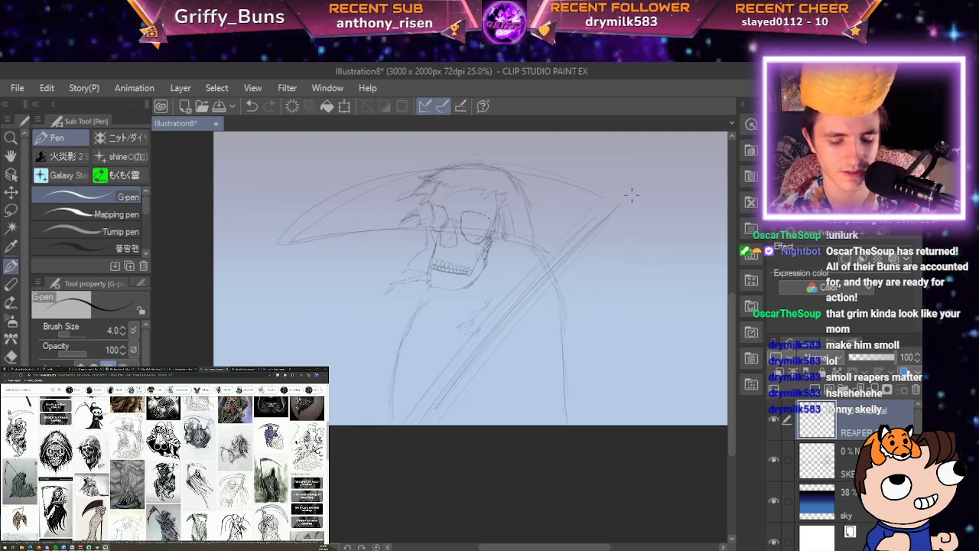
pyautogui.hotkey('ctrl', 'z')
pyautogui.hotkey('ctrl', 'z')
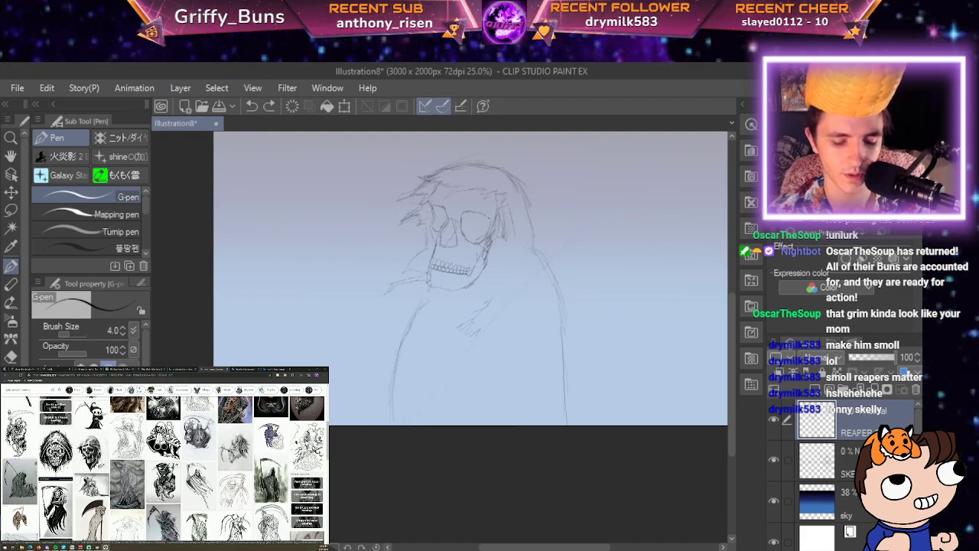
# Darken the right side of the jaw with hatched G-pen strokes from below the cheek down to the chin.
pyautogui.scroll(3, 637, 200)
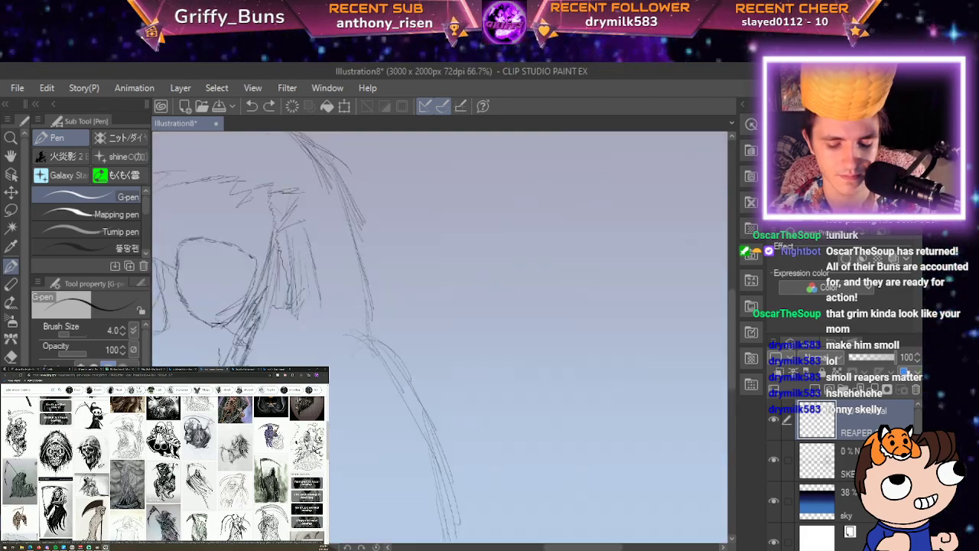
pyautogui.scroll(-1, 636, 200)
pyautogui.press('space')
pyautogui.moveTo(493, 461); pyautogui.dragTo(603, 448)
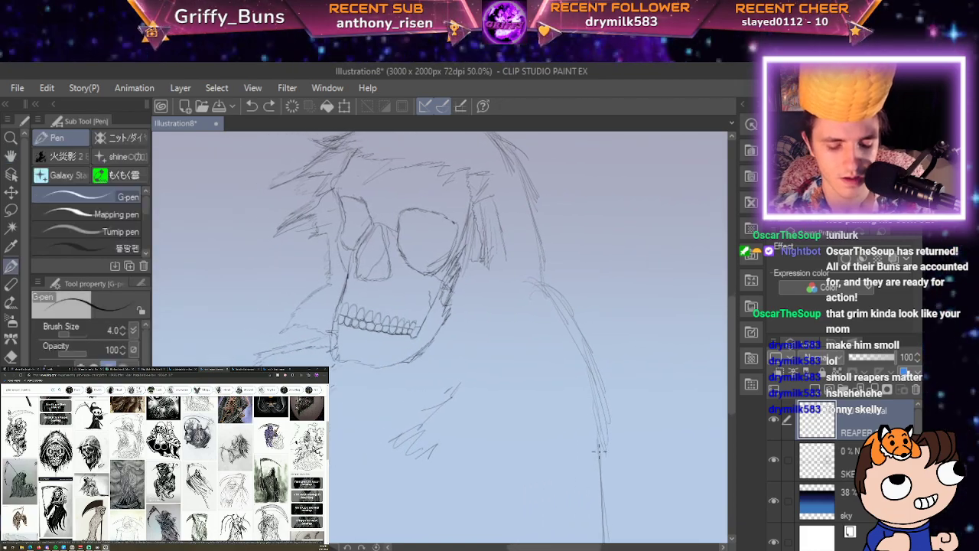
pyautogui.scroll(-1, 602, 465)
pyautogui.scroll(2, 596, 476)
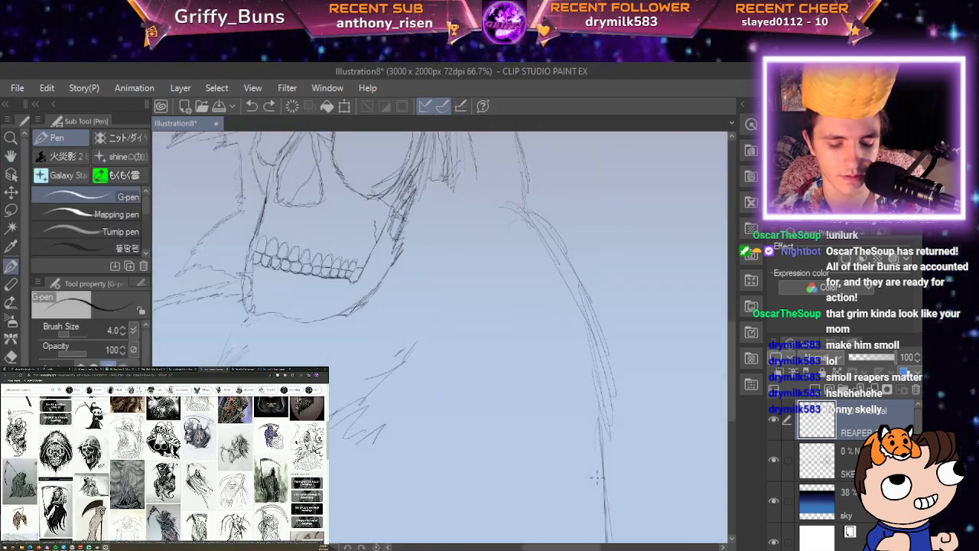
pyautogui.scroll(-1, 596, 480)
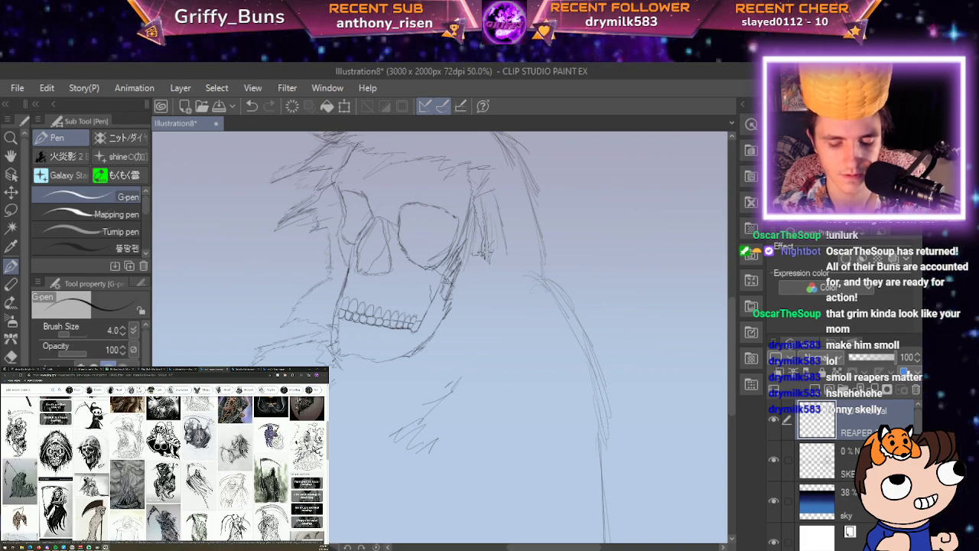
pyautogui.moveTo(459, 245)
pyautogui.mouseDown()
pyautogui.moveTo(439, 313)
pyautogui.moveTo(401, 351)
pyautogui.moveTo(389, 350)
pyautogui.moveTo(385, 373)
pyautogui.mouseUp()
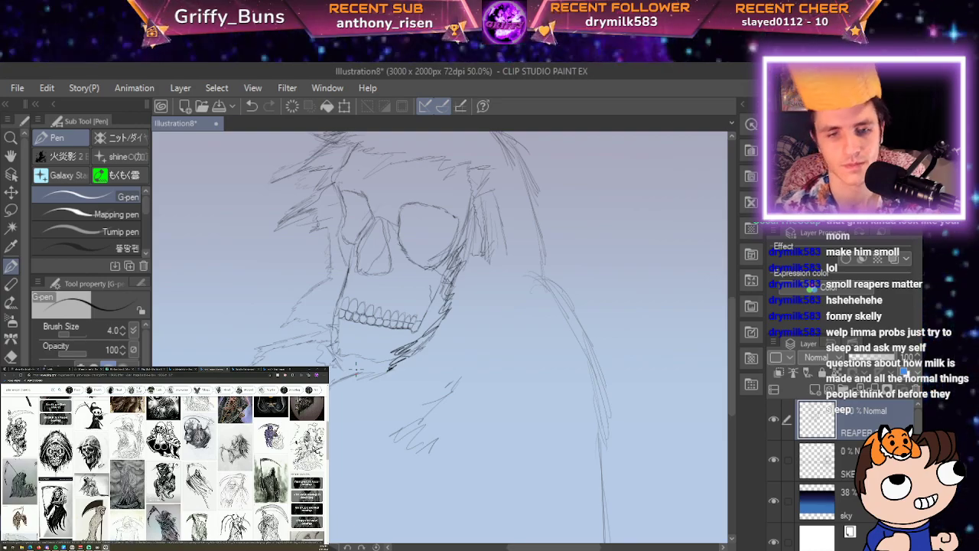
# Browse the grim reaper image results in the browser and open the red-background reaper with a scythe as a reference.
pyautogui.scroll(-8, 164, 469)
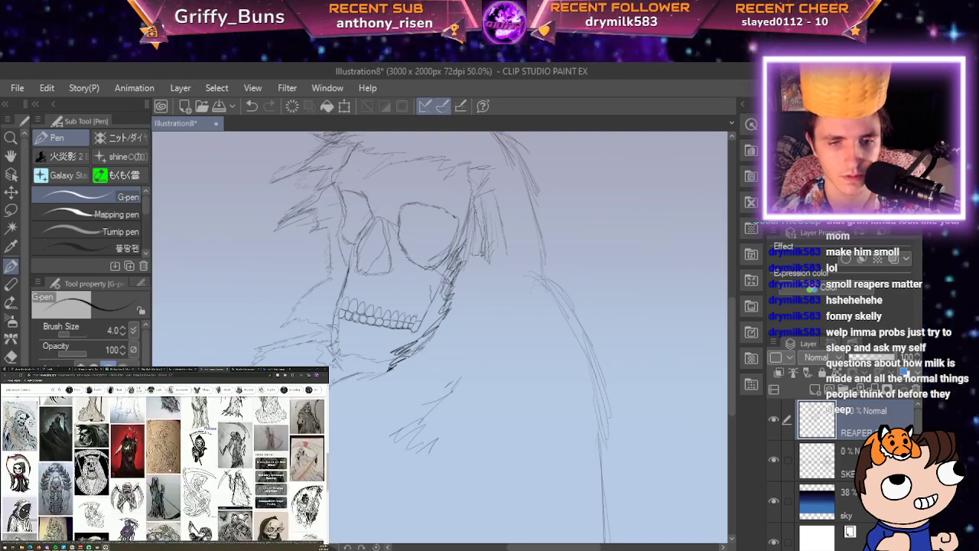
pyautogui.click(127, 436)
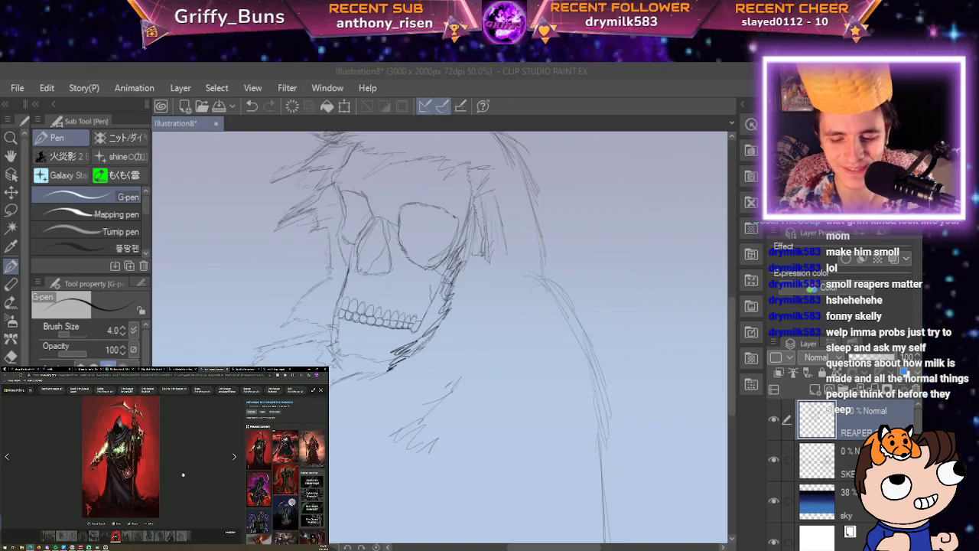
pyautogui.moveTo(527, 246); pyautogui.dragTo(557, 365)
pyautogui.hotkey('ctrl', 'z')
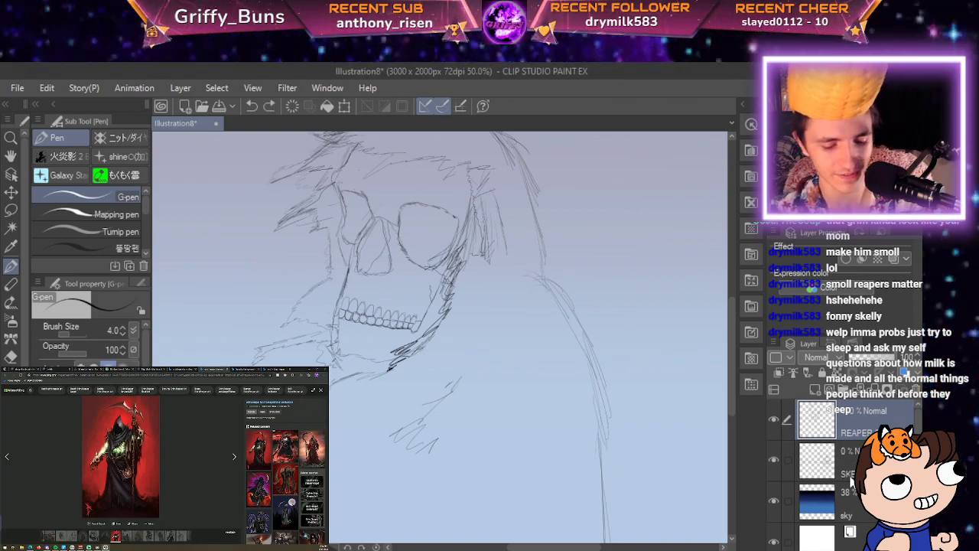
# Sketch the left fold of the cowl below the chin with overlapping G-pen strokes and a few crease lines.
pyautogui.scroll(-2, 567, 338)
pyautogui.moveTo(593, 327); pyautogui.dragTo(563, 343)
pyautogui.moveTo(844, 483); pyautogui.dragTo(822, 506)
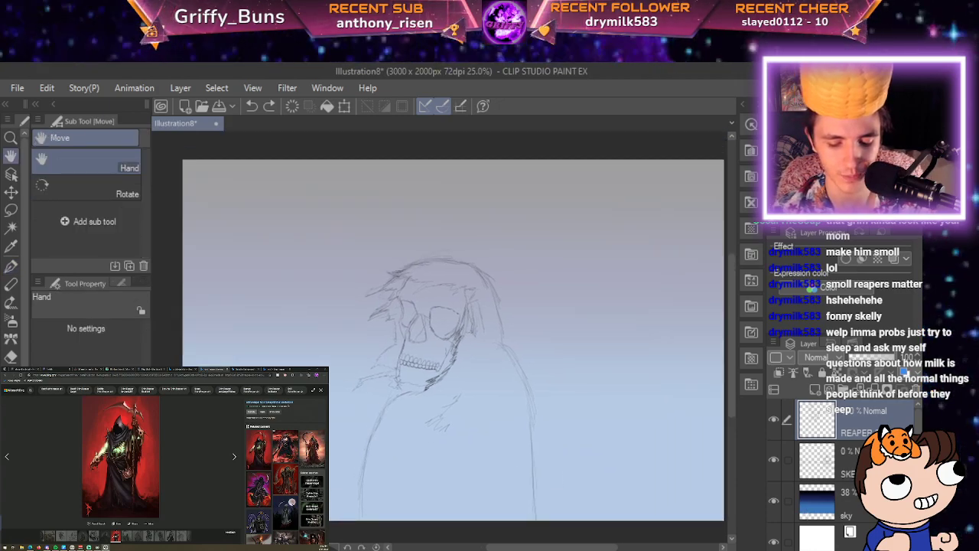
pyautogui.moveTo(537, 371); pyautogui.dragTo(548, 350)
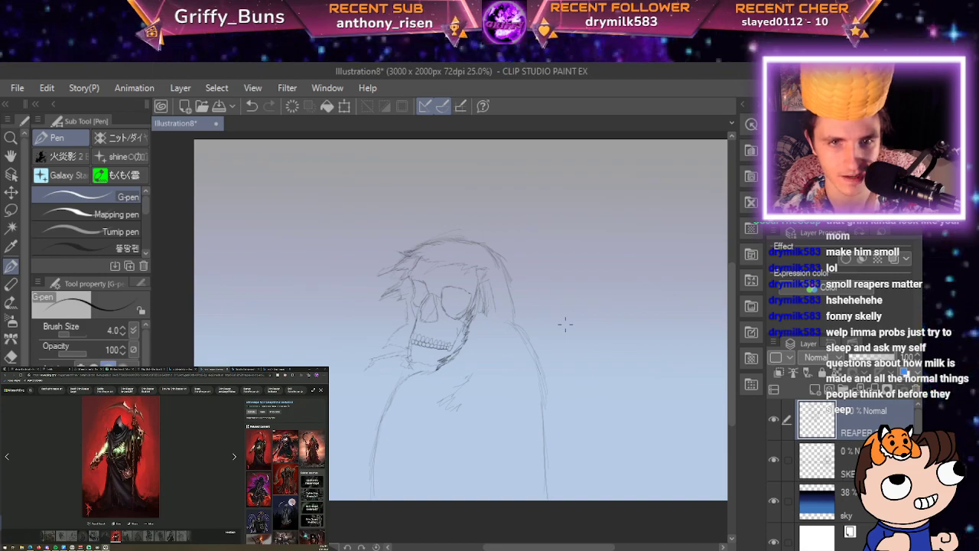
pyautogui.scroll(2, 565, 324)
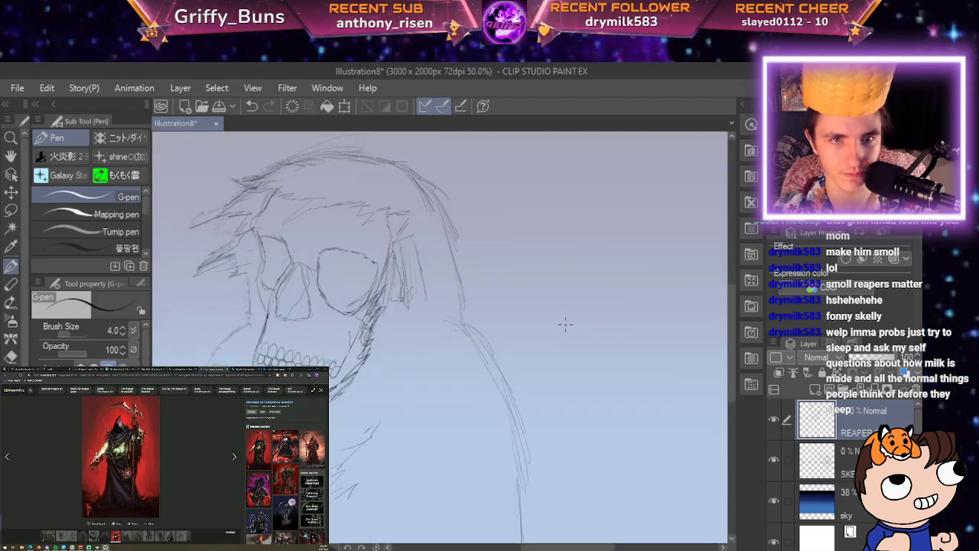
pyautogui.press('h')
pyautogui.moveTo(570, 380); pyautogui.dragTo(599, 314)
pyautogui.press('p')
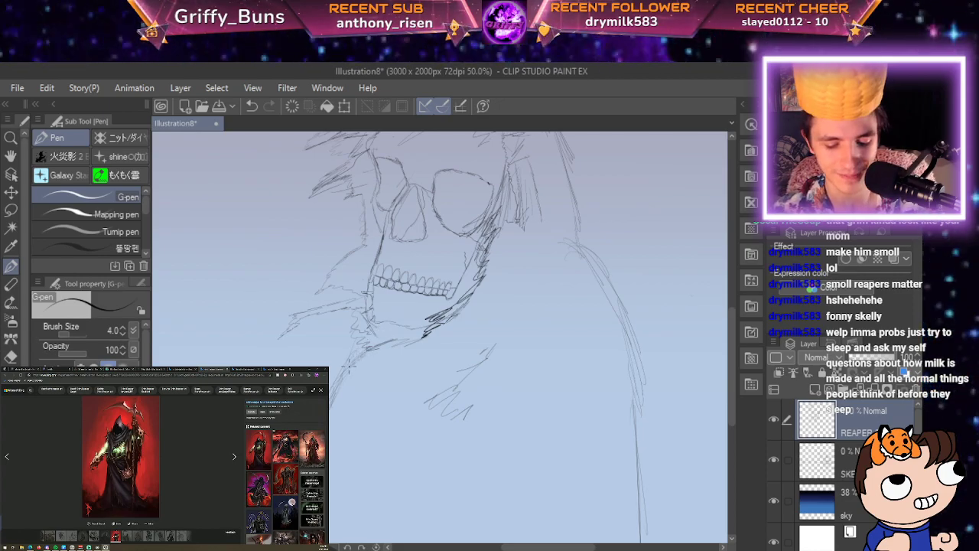
pyautogui.moveTo(365, 353); pyautogui.dragTo(347, 371)
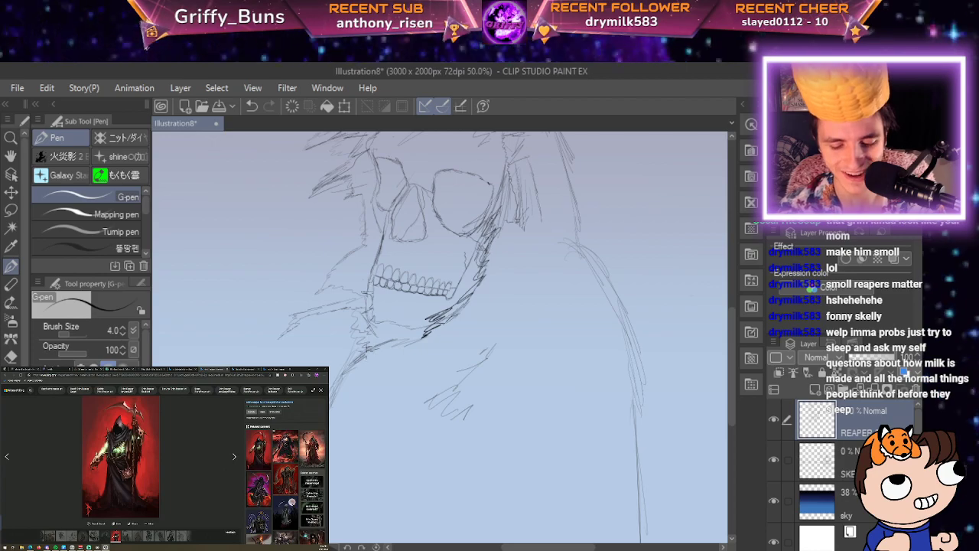
pyautogui.moveTo(368, 350); pyautogui.dragTo(347, 373)
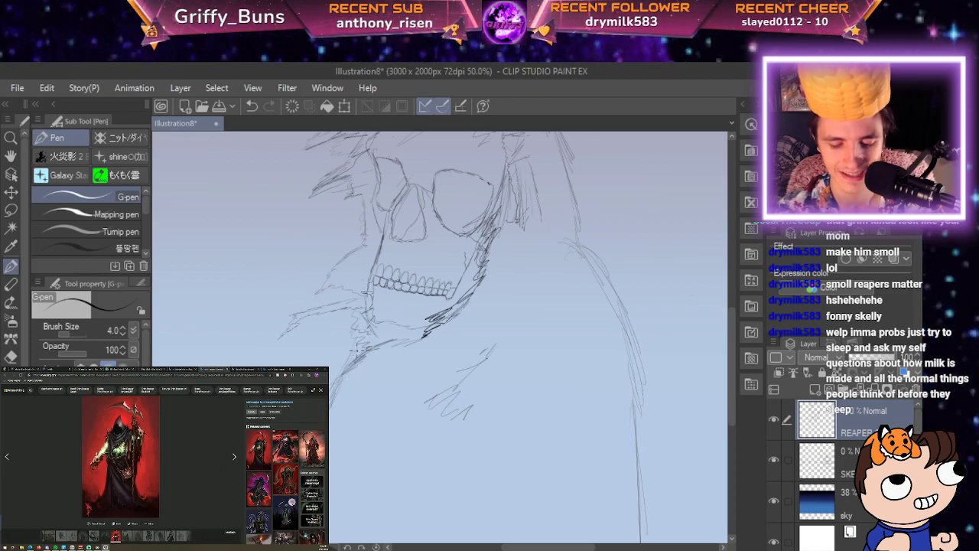
pyautogui.moveTo(359, 366); pyautogui.dragTo(387, 425)
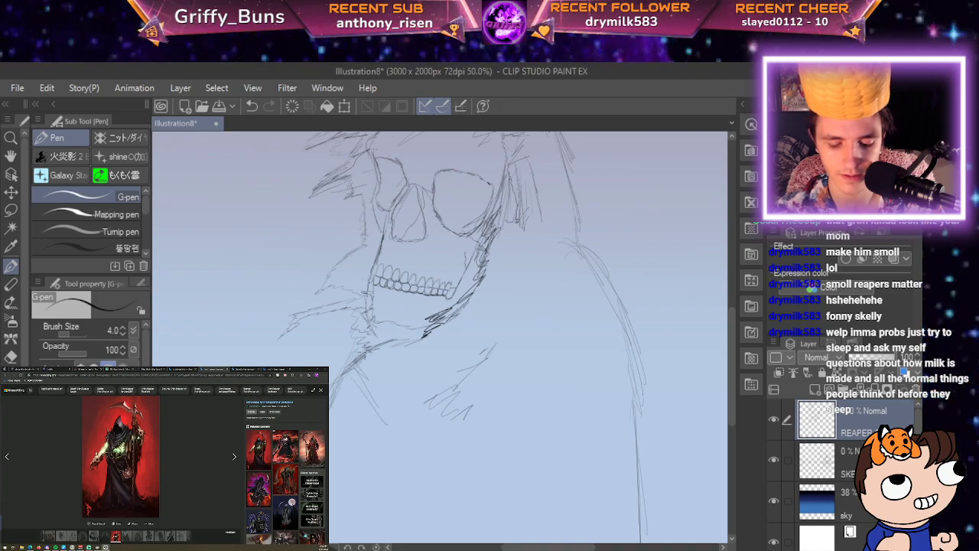
pyautogui.moveTo(354, 350); pyautogui.dragTo(320, 365)
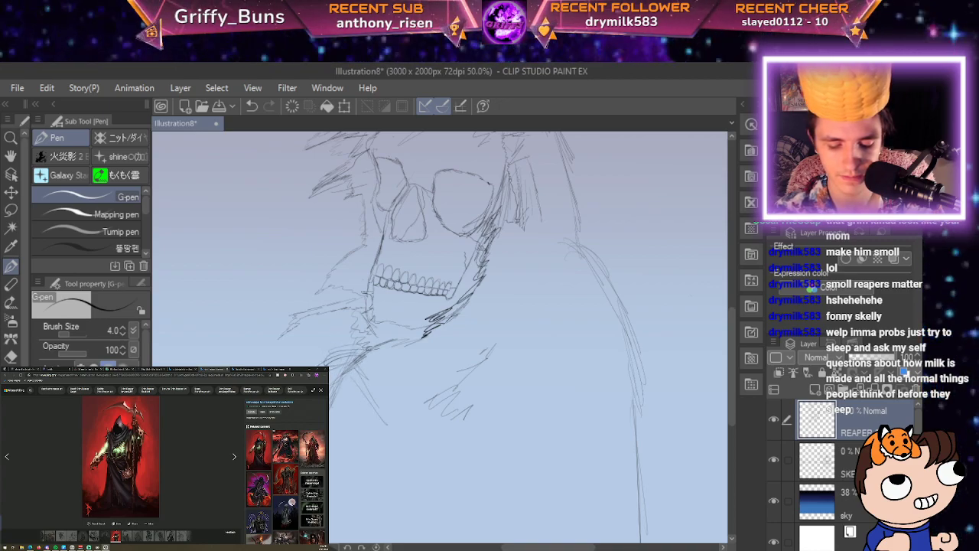
# Sketch the cowl's ragged lower edge, running from the left fold to a point on the chest and up to the right shoulder.
pyautogui.moveTo(330, 436); pyautogui.dragTo(417, 464)
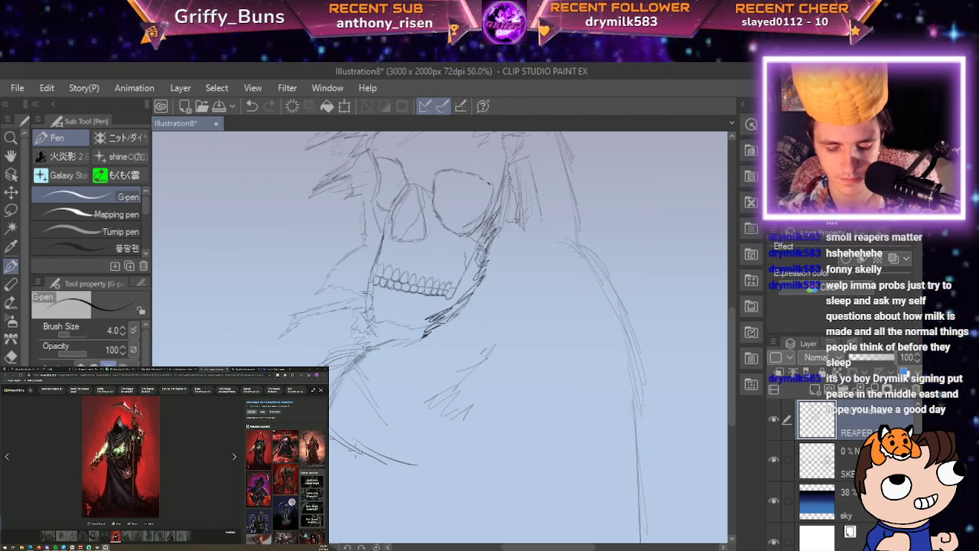
pyautogui.moveTo(330, 444)
pyautogui.mouseDown()
pyautogui.moveTo(363, 485)
pyautogui.moveTo(407, 510)
pyautogui.mouseUp()
pyautogui.moveTo(395, 473); pyautogui.dragTo(450, 531)
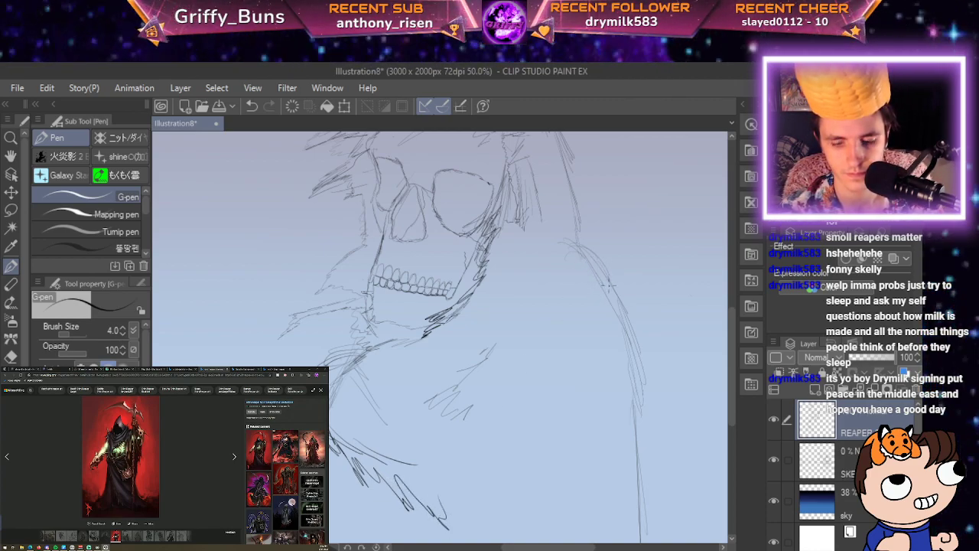
pyautogui.moveTo(609, 281)
pyautogui.mouseDown()
pyautogui.moveTo(549, 398)
pyautogui.moveTo(468, 484)
pyautogui.moveTo(451, 520)
pyautogui.moveTo(433, 490)
pyautogui.mouseUp()
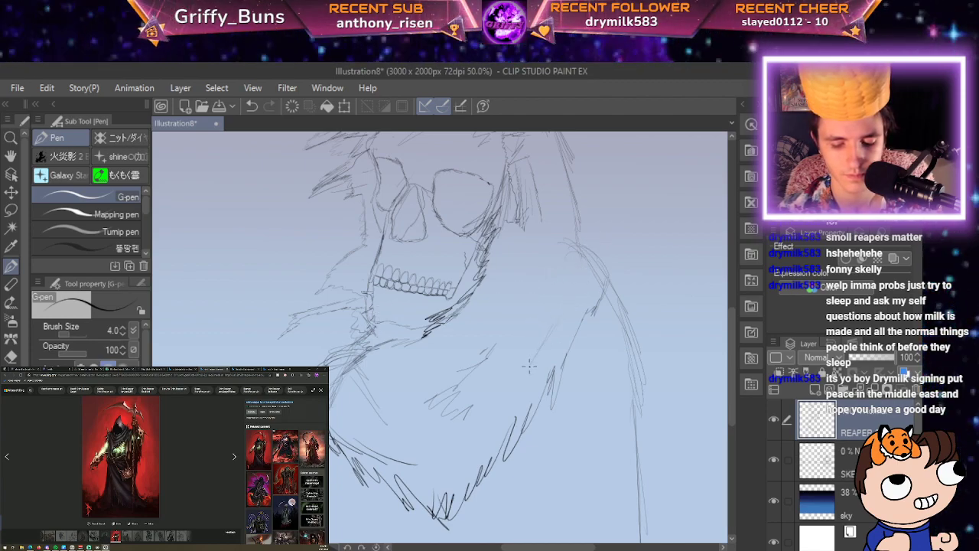
# Add curved inner fold lines to the cowl, sweeping from the right side of the hood down and around under the chin.
pyautogui.moveTo(529, 367)
pyautogui.mouseDown()
pyautogui.moveTo(485, 436)
pyautogui.moveTo(459, 459)
pyautogui.moveTo(423, 466)
pyautogui.moveTo(344, 436)
pyautogui.moveTo(330, 399)
pyautogui.mouseUp()
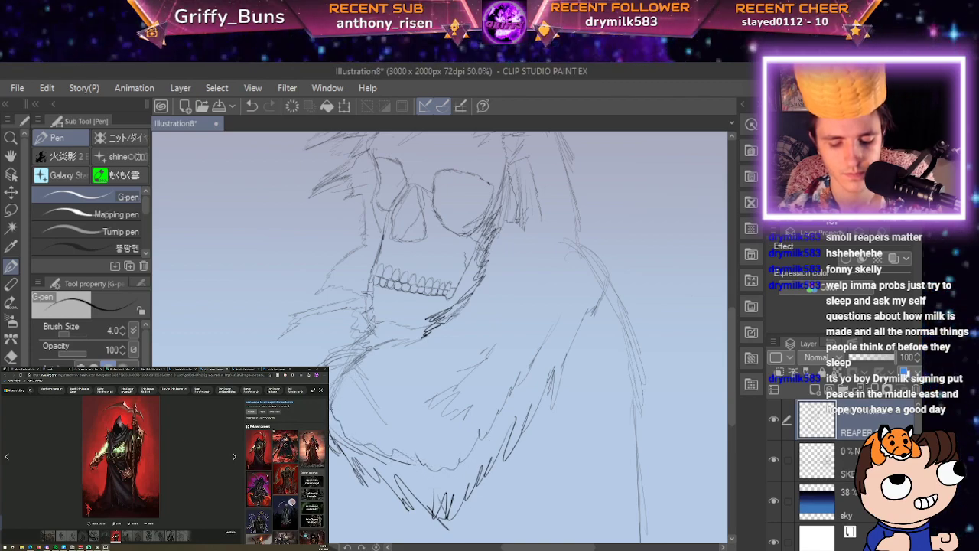
pyautogui.moveTo(538, 316)
pyautogui.mouseDown()
pyautogui.moveTo(481, 408)
pyautogui.moveTo(446, 432)
pyautogui.moveTo(403, 426)
pyautogui.moveTo(381, 374)
pyautogui.mouseUp()
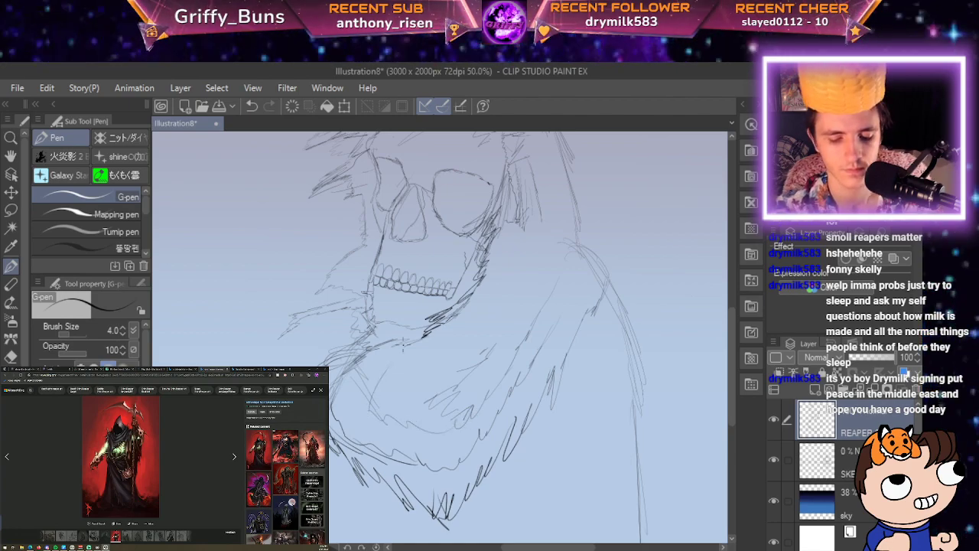
pyautogui.scroll(-2, 403, 346)
pyautogui.scroll(3, 403, 345)
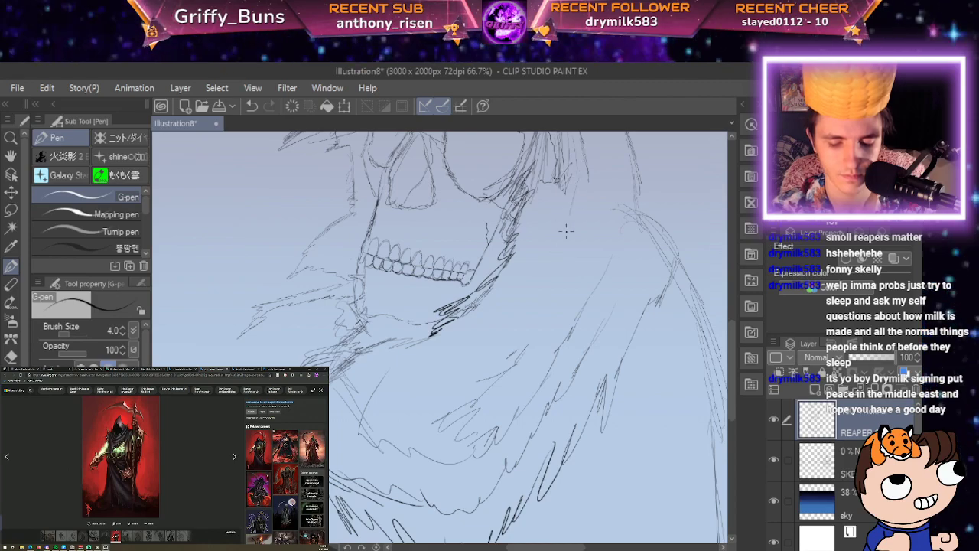
pyautogui.moveTo(566, 231)
pyautogui.mouseDown()
pyautogui.moveTo(559, 277)
pyautogui.moveTo(514, 359)
pyautogui.mouseUp()
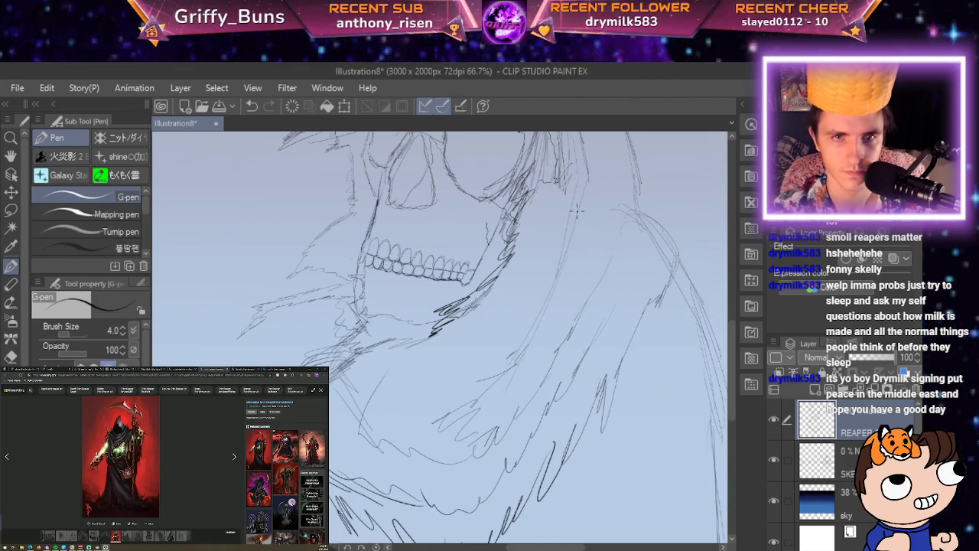
pyautogui.moveTo(517, 298)
pyautogui.mouseDown()
pyautogui.moveTo(421, 379)
pyautogui.moveTo(351, 359)
pyautogui.mouseUp()
pyautogui.scroll(-3, 397, 348)
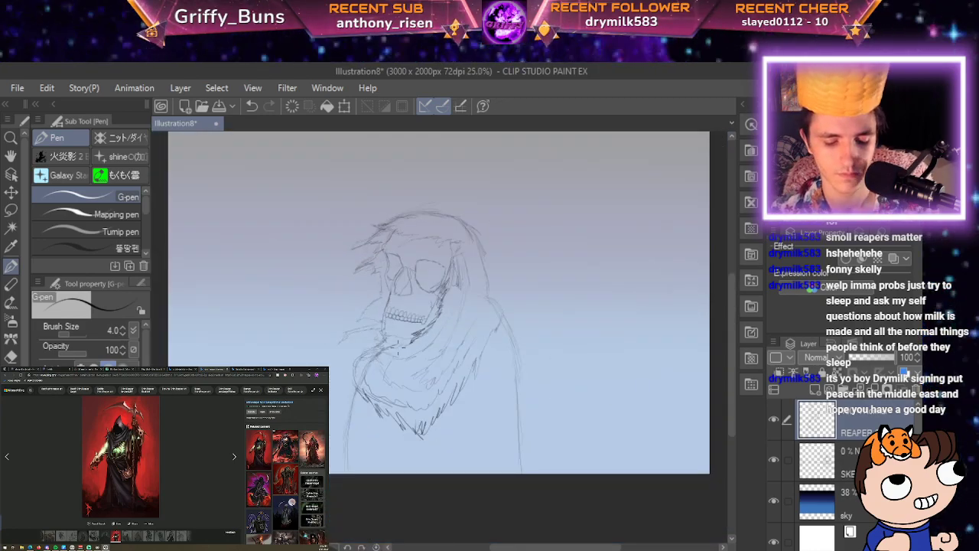
pyautogui.scroll(2, 398, 346)
pyautogui.press('space')
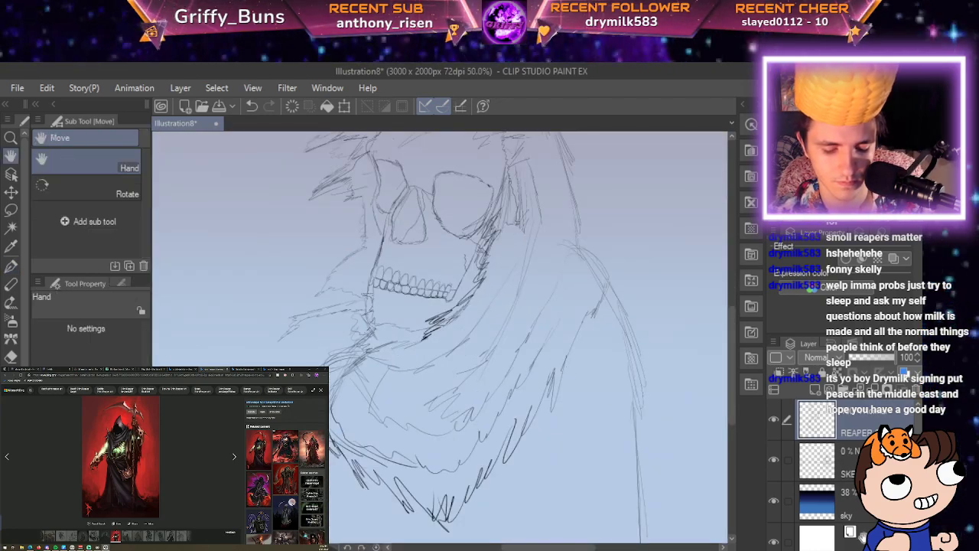
pyautogui.moveTo(397, 348); pyautogui.dragTo(407, 308)
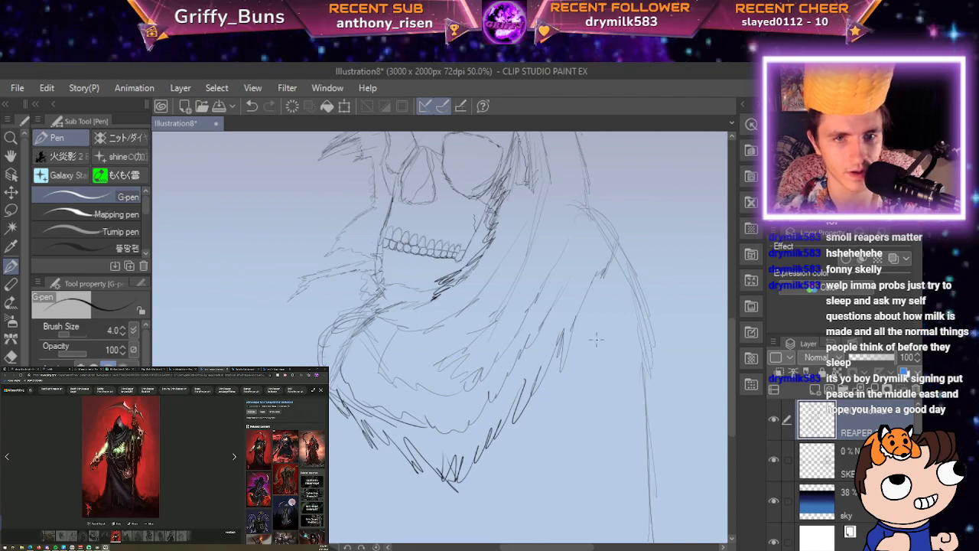
pyautogui.moveTo(552, 347); pyautogui.dragTo(540, 414)
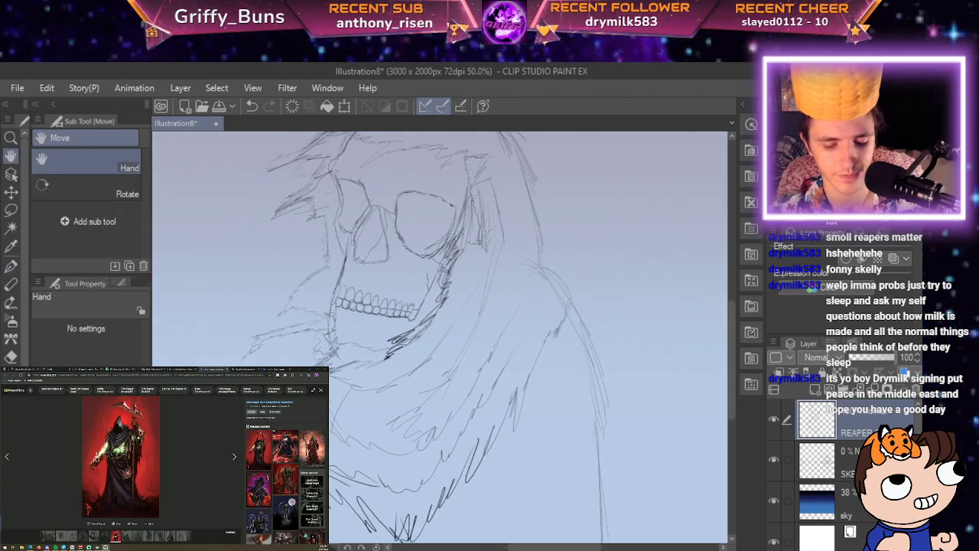
pyautogui.scroll(-1, 541, 413)
pyautogui.scroll(-1, 541, 414)
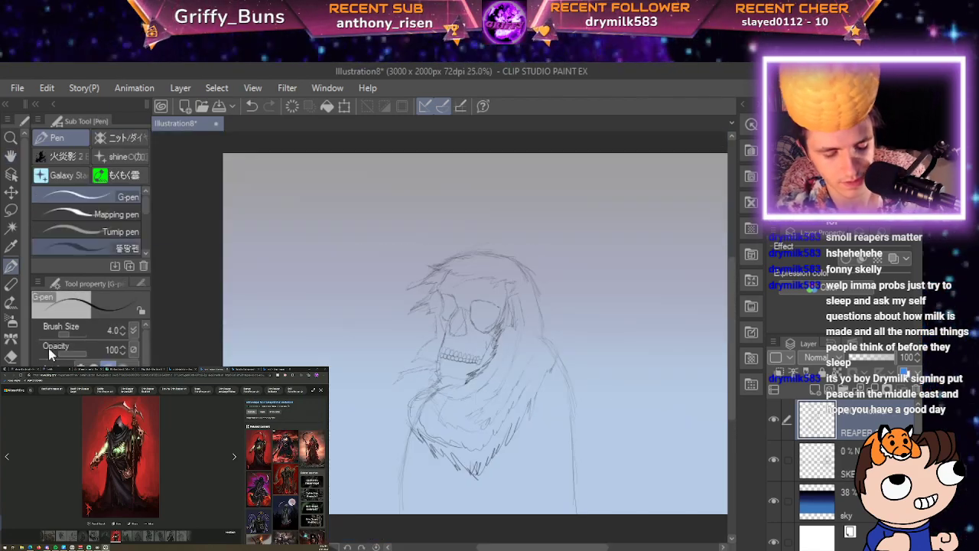
# Lasso the whole reaper sketch and move it lower on the canvas with a free transform.
pyautogui.press('m')
pyautogui.moveTo(427, 252)
pyautogui.mouseDown()
pyautogui.moveTo(391, 289)
pyautogui.moveTo(356, 497)
pyautogui.moveTo(474, 520)
pyautogui.moveTo(605, 519)
pyautogui.moveTo(581, 299)
pyautogui.moveTo(440, 228)
pyautogui.mouseUp()
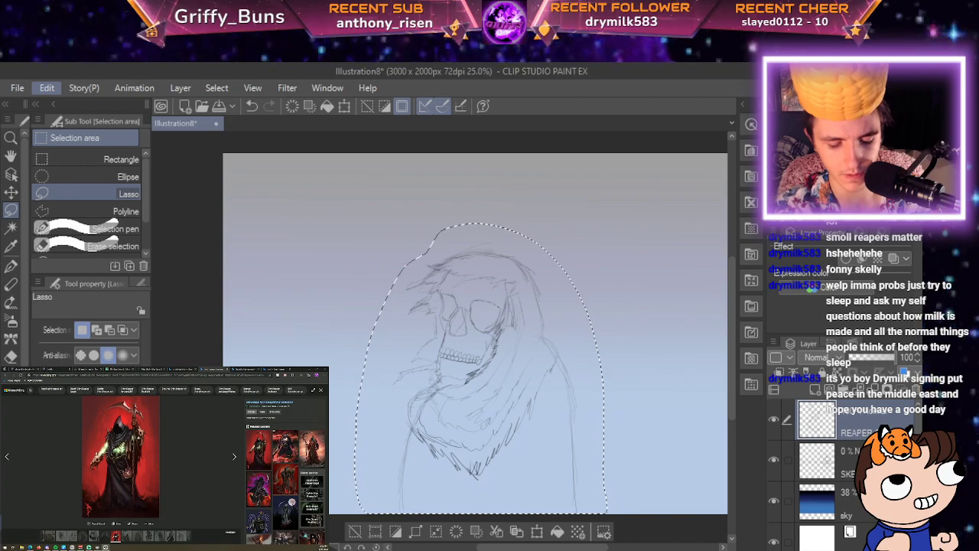
pyautogui.hotkey('ctrl', 't')
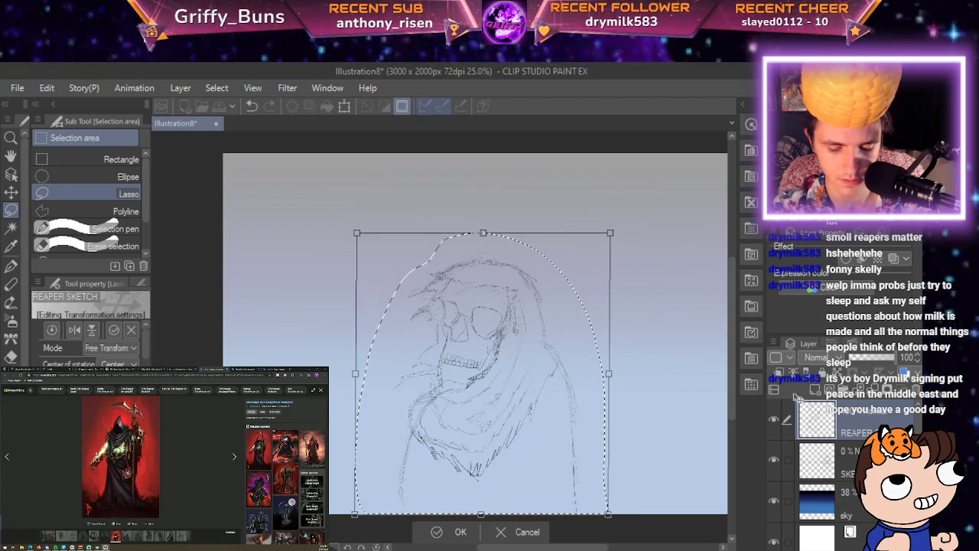
pyautogui.moveTo(483, 232); pyautogui.dragTo(484, 250)
pyautogui.moveTo(512, 291); pyautogui.dragTo(510, 313)
pyautogui.moveTo(481, 405); pyautogui.dragTo(482, 425)
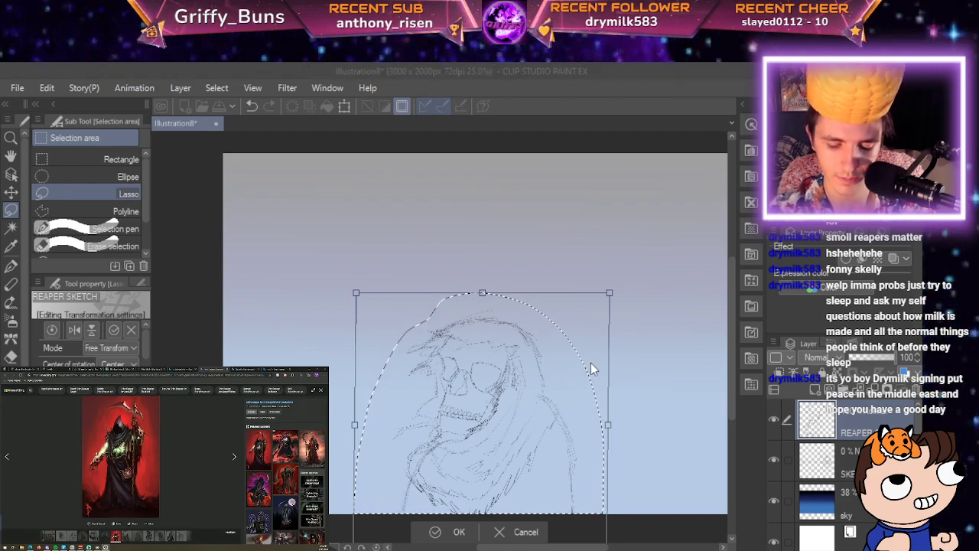
pyautogui.press('Return')
# Bring back the background scene sketch layer at 32% opacity, then reselect the REAPER SKETCH layer.
pyautogui.click(848, 461)
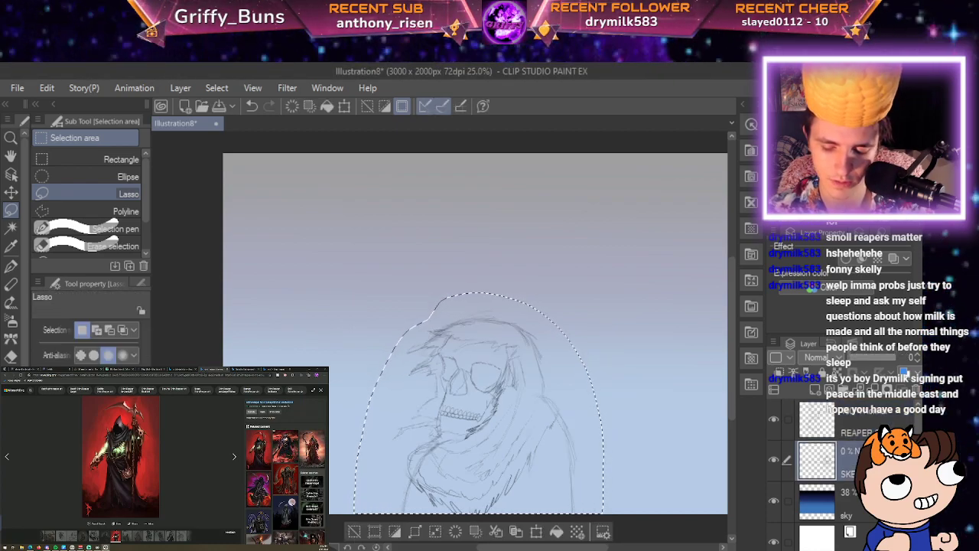
pyautogui.click(893, 358)
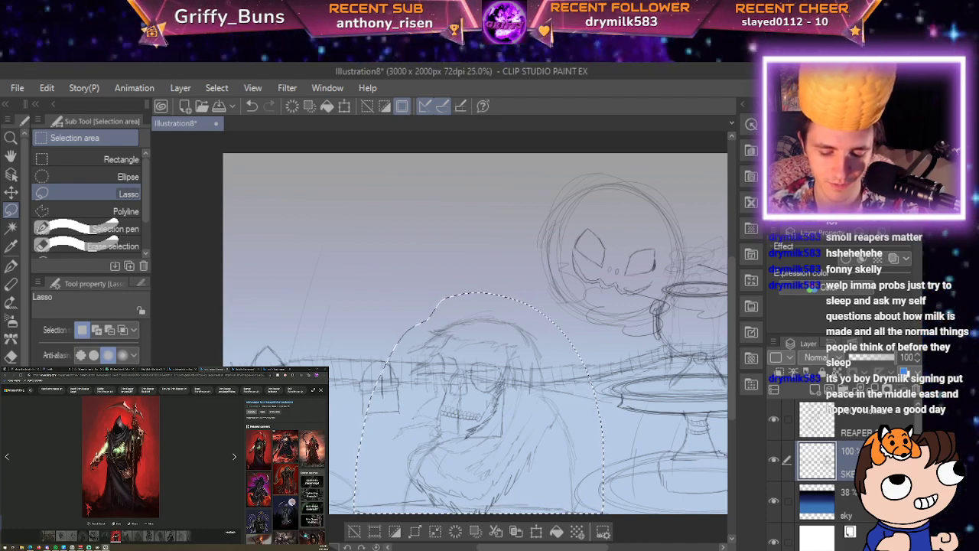
pyautogui.click(861, 423)
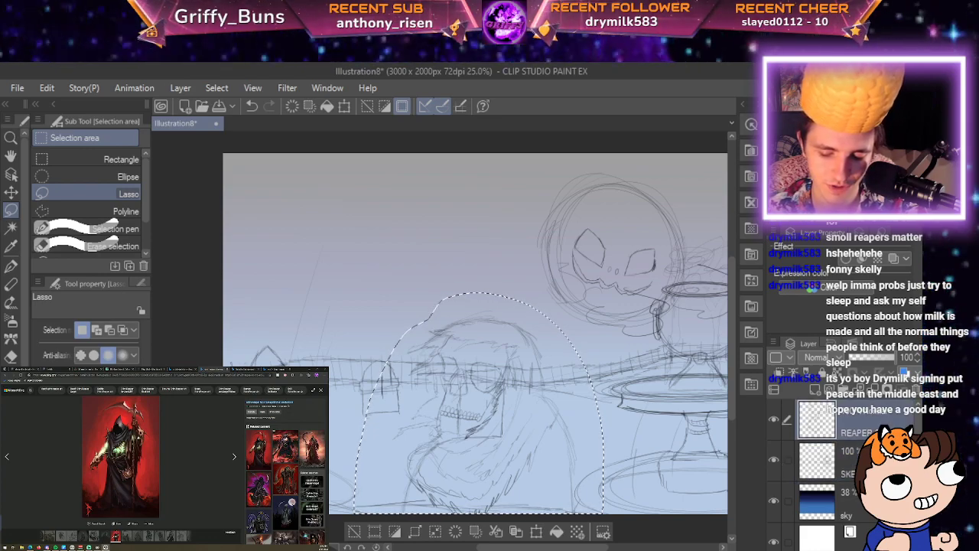
pyautogui.moveTo(880, 357); pyautogui.dragTo(863, 358)
pyautogui.click(861, 462)
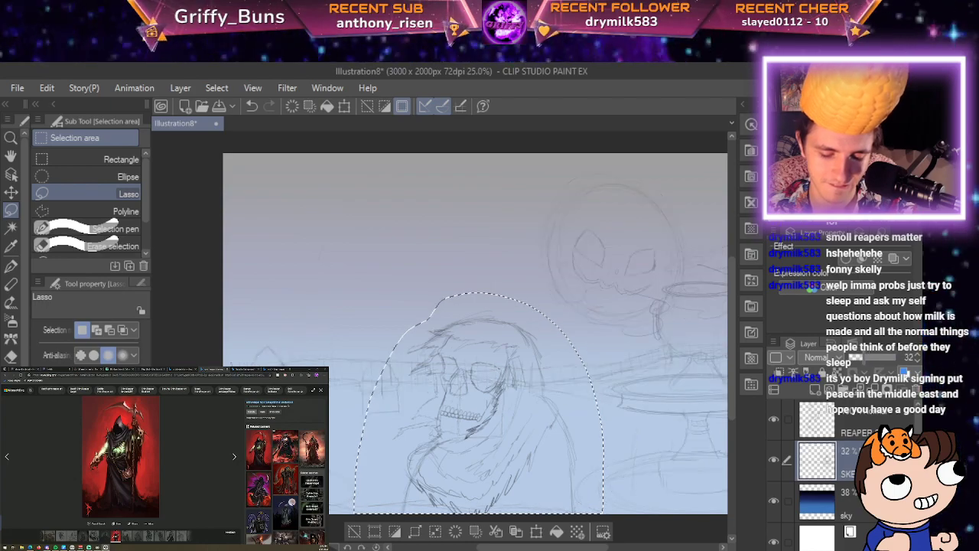
pyautogui.click(861, 421)
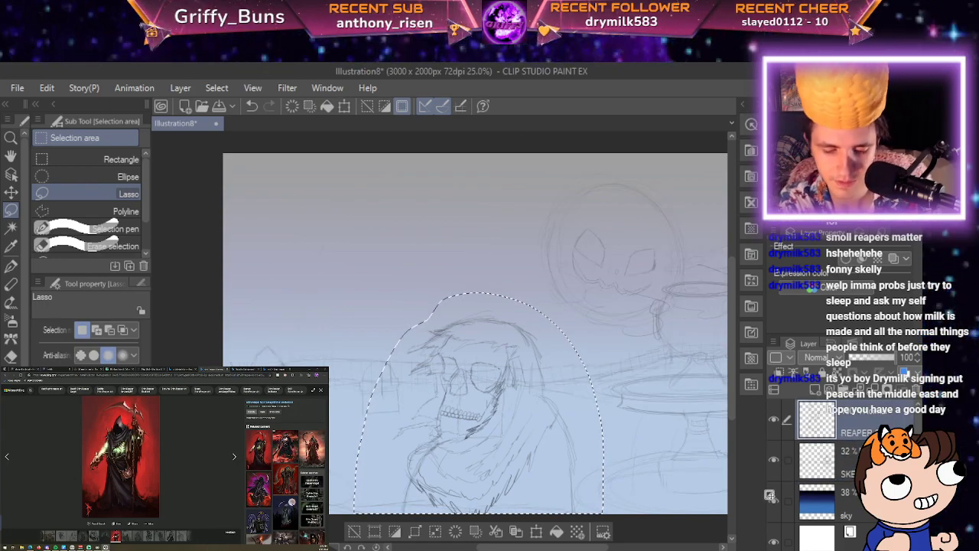
# Scale the selected reaper down to about half size, place it above the wall beside the pumpkin face, and clear the selection.
pyautogui.click(344, 106)
pyautogui.moveTo(713, 447); pyautogui.dragTo(715, 426)
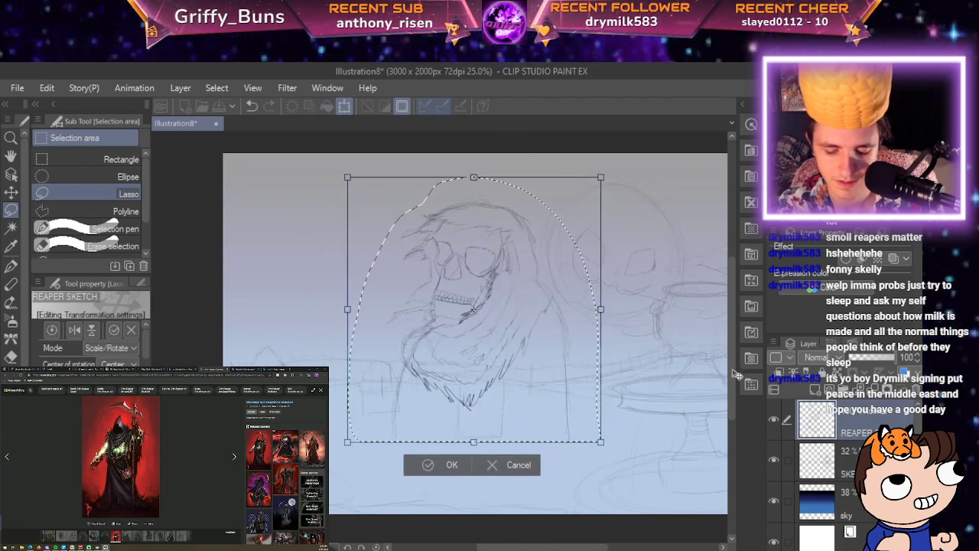
pyautogui.moveTo(599, 177); pyautogui.dragTo(553, 227)
pyautogui.moveTo(459, 344); pyautogui.dragTo(481, 294)
pyautogui.moveTo(574, 177); pyautogui.dragTo(539, 213)
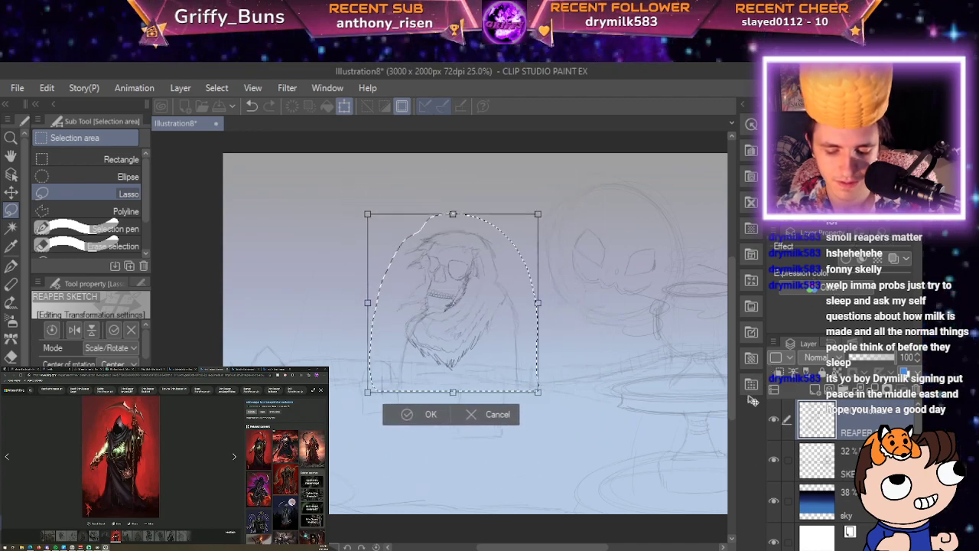
pyautogui.moveTo(455, 306); pyautogui.dragTo(479, 283)
pyautogui.moveTo(564, 191); pyautogui.dragTo(526, 231)
pyautogui.moveTo(457, 300); pyautogui.dragTo(475, 302)
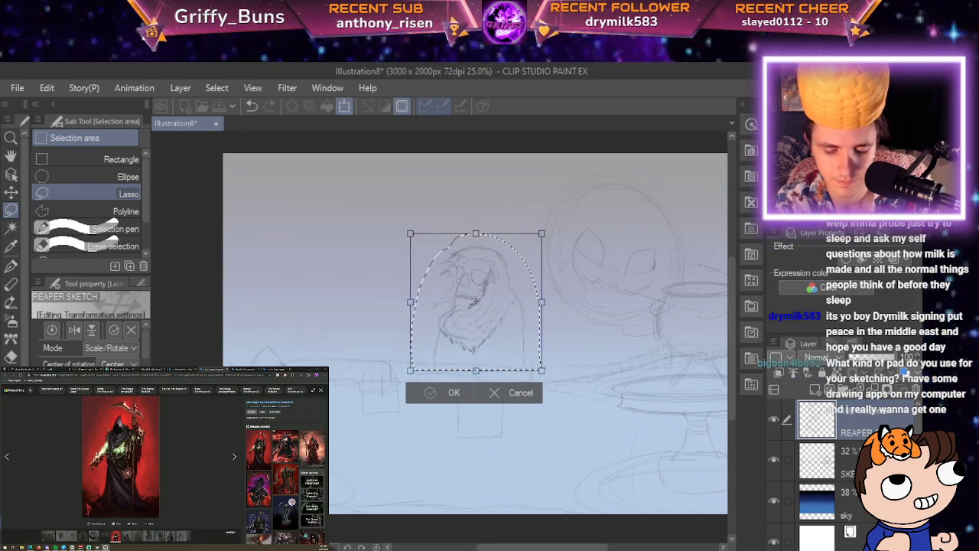
pyautogui.press('Return')
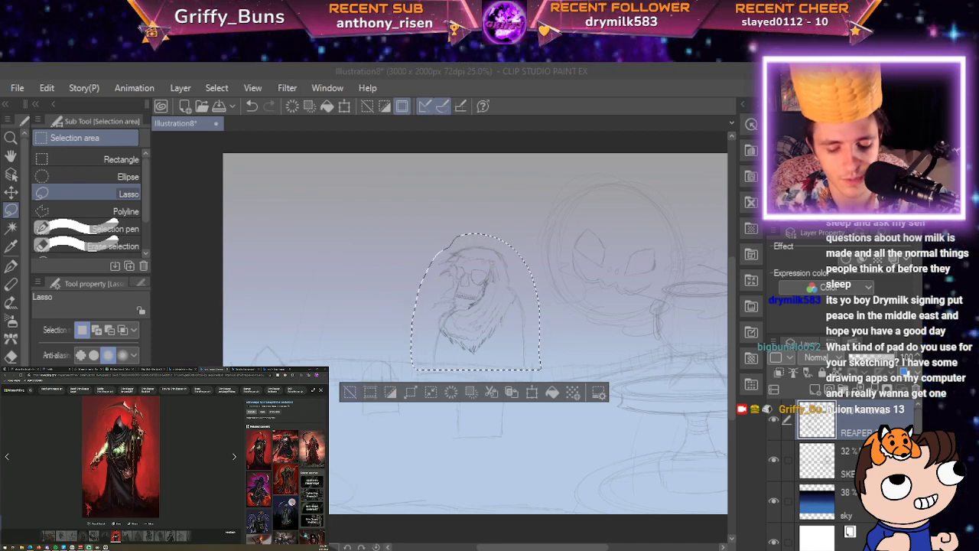
pyautogui.click(545, 533)
# Sketch the outer edge of the right-hand sleeve with the G-pen, flaring outward from the shoulder toward the wall.
pyautogui.press('p')
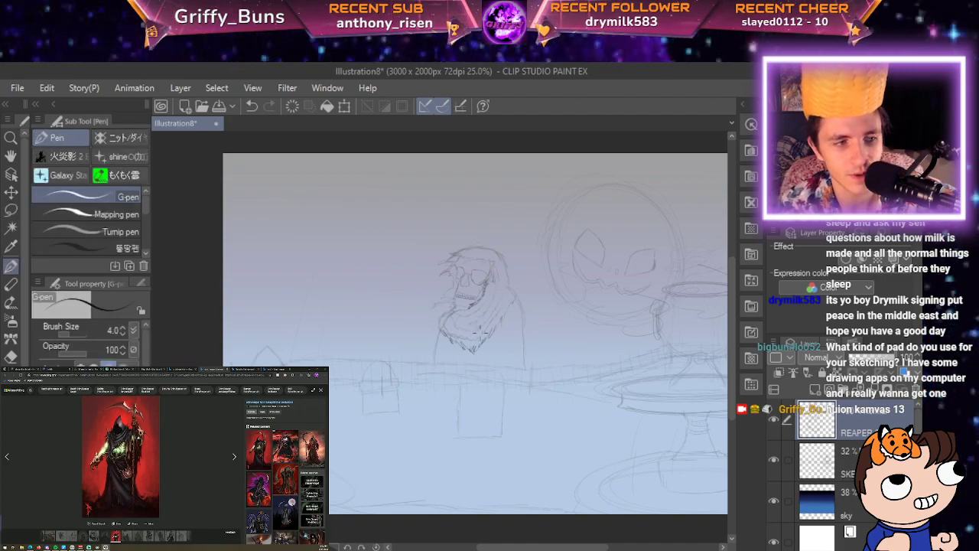
pyautogui.press('space')
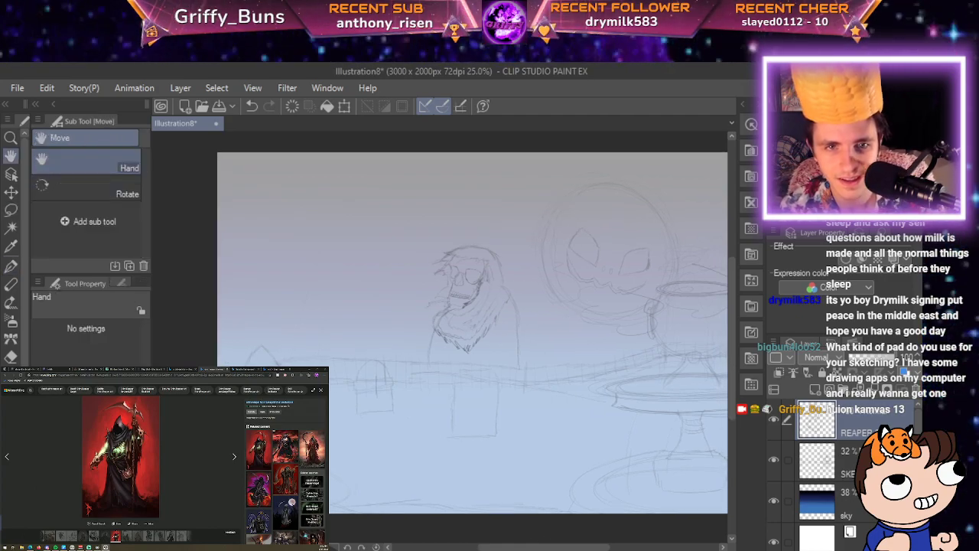
pyautogui.moveTo(579, 308); pyautogui.dragTo(525, 293)
pyautogui.scroll(2, 525, 293)
pyautogui.scroll(1, 522, 294)
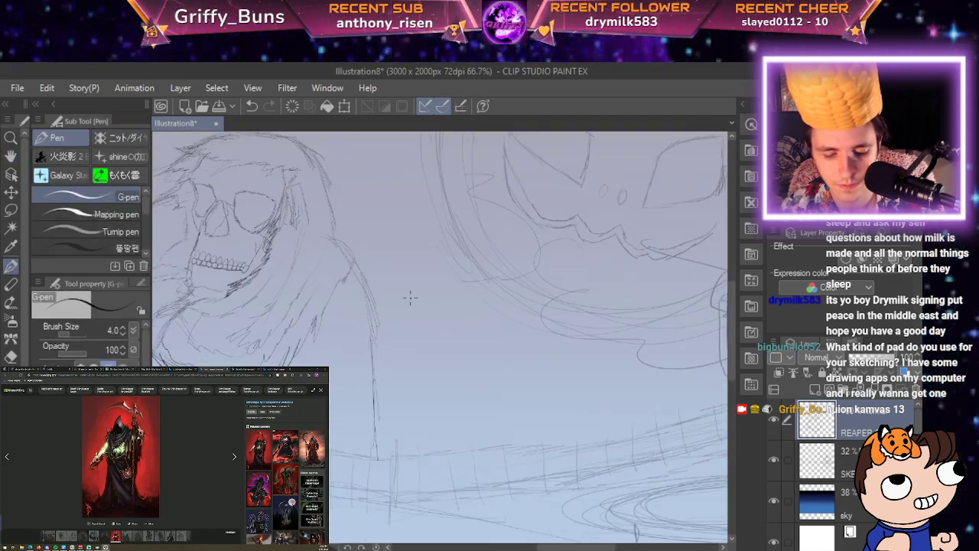
pyautogui.press('space')
pyautogui.moveTo(601, 441); pyautogui.dragTo(722, 454)
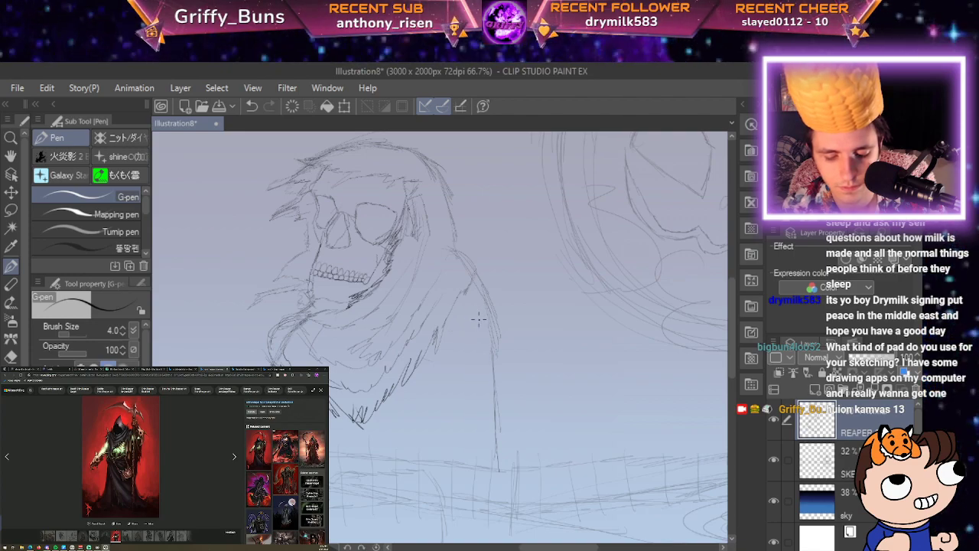
pyautogui.moveTo(493, 360); pyautogui.dragTo(505, 403)
pyautogui.moveTo(485, 320); pyautogui.dragTo(503, 377)
pyautogui.moveTo(485, 296)
pyautogui.mouseDown()
pyautogui.moveTo(512, 403)
pyautogui.moveTo(513, 394)
pyautogui.moveTo(510, 430)
pyautogui.mouseUp()
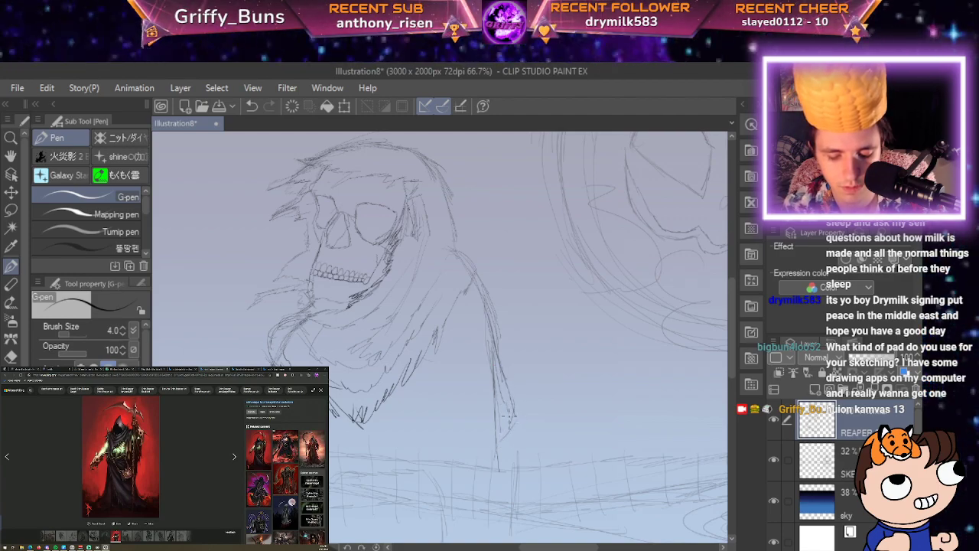
pyautogui.moveTo(511, 416)
pyautogui.mouseDown()
pyautogui.moveTo(536, 480)
pyautogui.moveTo(496, 336)
pyautogui.mouseUp()
# Extend the sleeve's outer edge down across the wall lines to a pointed corner with darker overlapping strokes.
pyautogui.press('space')
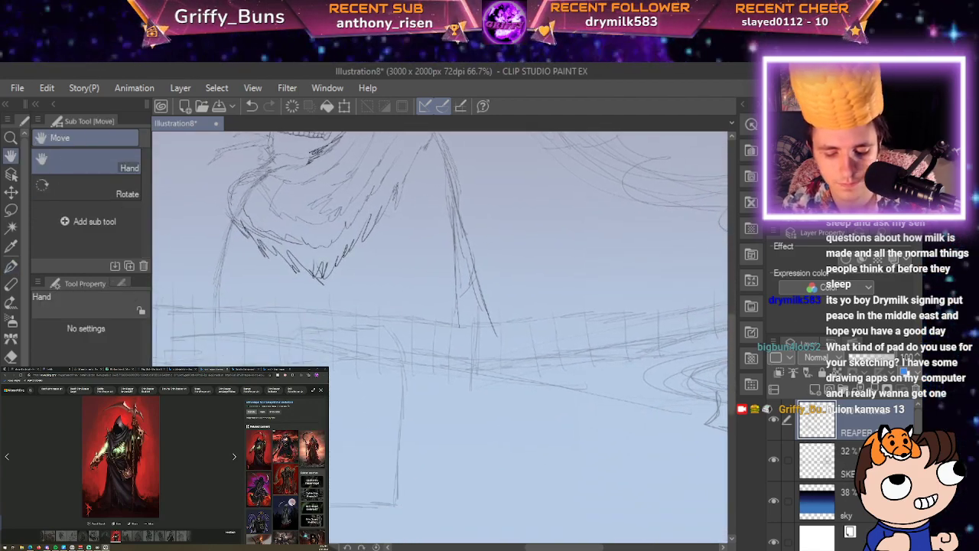
pyautogui.press('p')
pyautogui.moveTo(475, 270); pyautogui.dragTo(499, 352)
pyautogui.moveTo(489, 316); pyautogui.dragTo(499, 355)
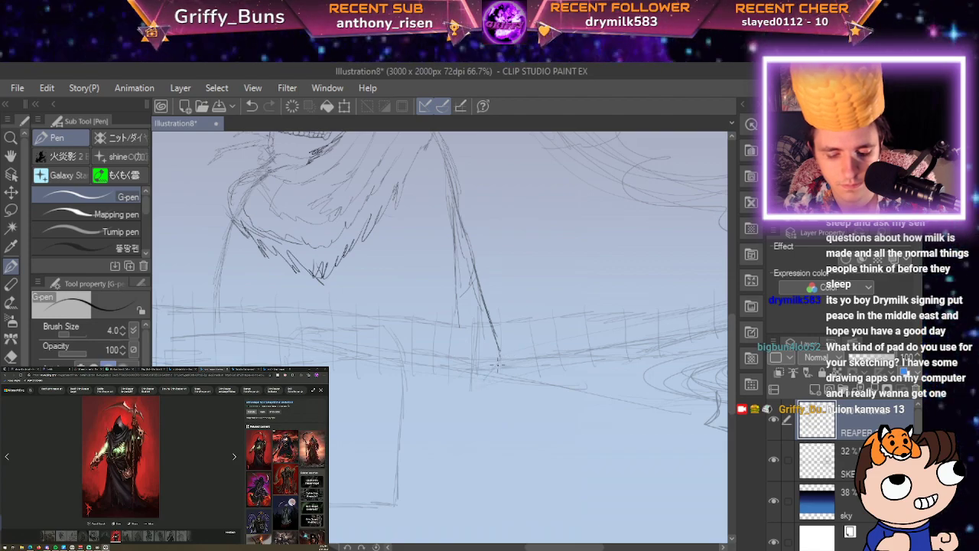
# Sketch the sleeve's inner edge and its narrow curved cuff opening, joining the outer corner to the lower point.
pyautogui.moveTo(481, 376)
pyautogui.mouseDown()
pyautogui.moveTo(434, 413)
pyautogui.moveTo(472, 377)
pyautogui.moveTo(413, 423)
pyautogui.mouseUp()
pyautogui.moveTo(458, 395)
pyautogui.mouseDown()
pyautogui.moveTo(387, 426)
pyautogui.moveTo(376, 344)
pyautogui.mouseUp()
pyautogui.moveTo(388, 390); pyautogui.dragTo(374, 286)
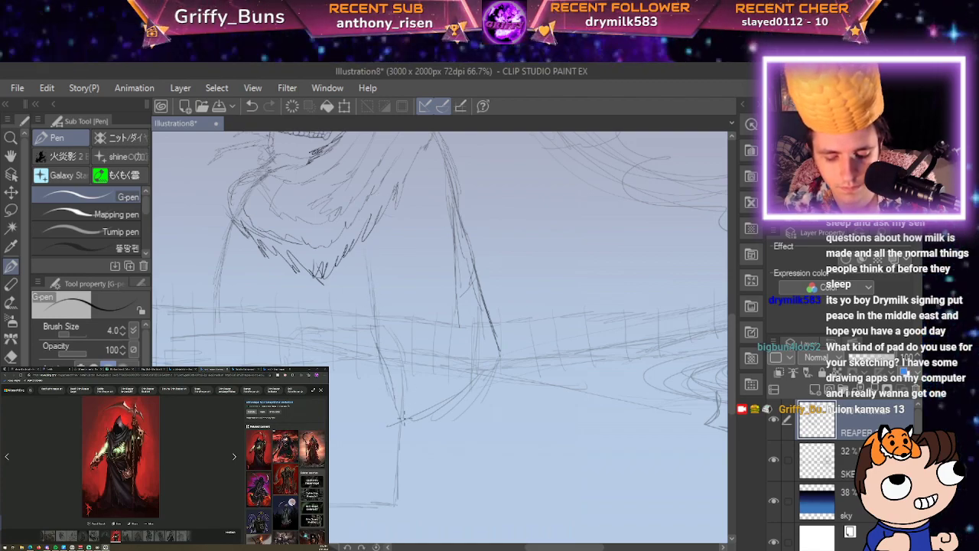
pyautogui.moveTo(493, 358)
pyautogui.mouseDown()
pyautogui.moveTo(466, 364)
pyautogui.moveTo(499, 357)
pyautogui.moveTo(394, 416)
pyautogui.mouseUp()
pyautogui.moveTo(433, 379); pyautogui.dragTo(498, 353)
pyautogui.moveTo(455, 396); pyautogui.dragTo(406, 409)
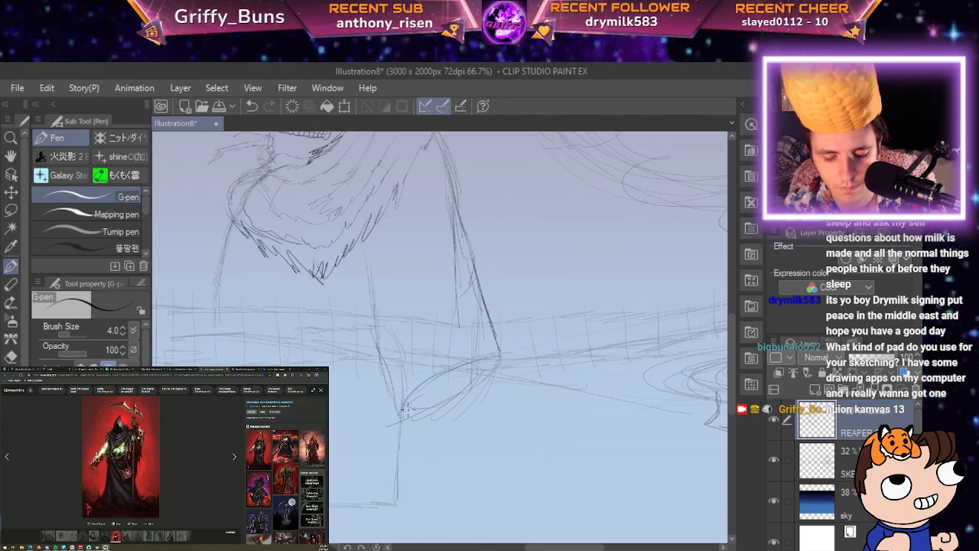
pyautogui.moveTo(495, 374)
pyautogui.mouseDown()
pyautogui.moveTo(491, 347)
pyautogui.moveTo(453, 372)
pyautogui.mouseUp()
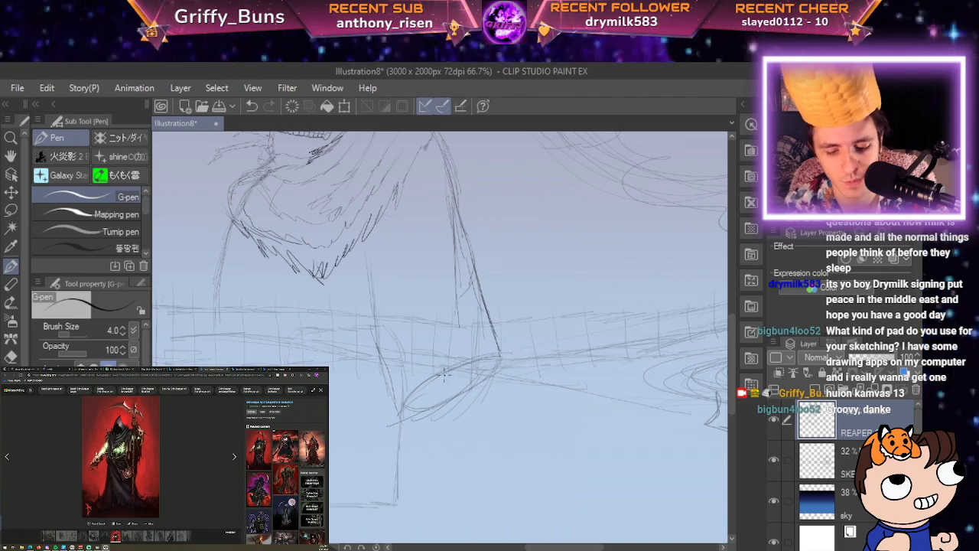
# Extend the robe's left outline in a long line from below the cowl down past the wall.
pyautogui.press('space')
pyautogui.moveTo(441, 344); pyautogui.dragTo(559, 378)
pyautogui.scroll(-3, 559, 374)
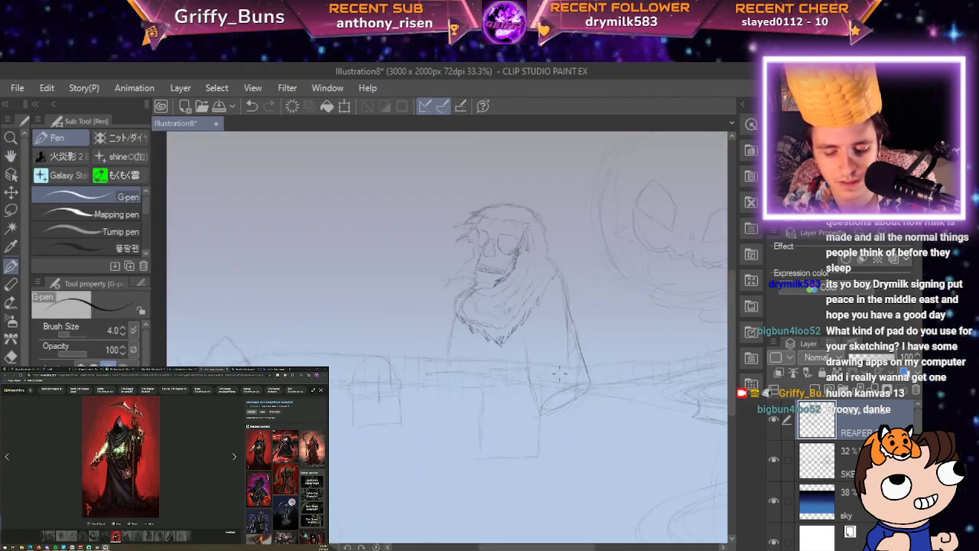
pyautogui.scroll(3, 561, 371)
pyautogui.scroll(-1, 565, 348)
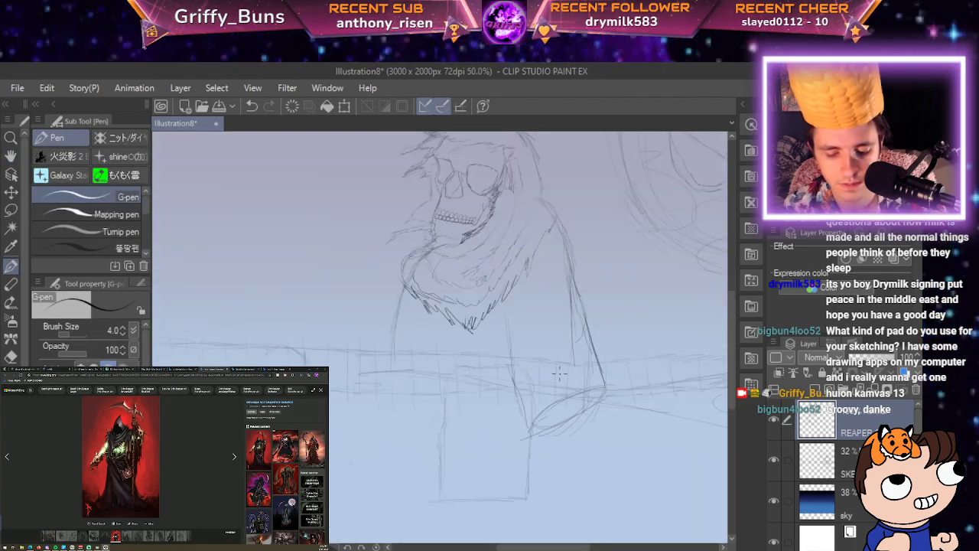
pyautogui.moveTo(567, 347); pyautogui.dragTo(542, 333)
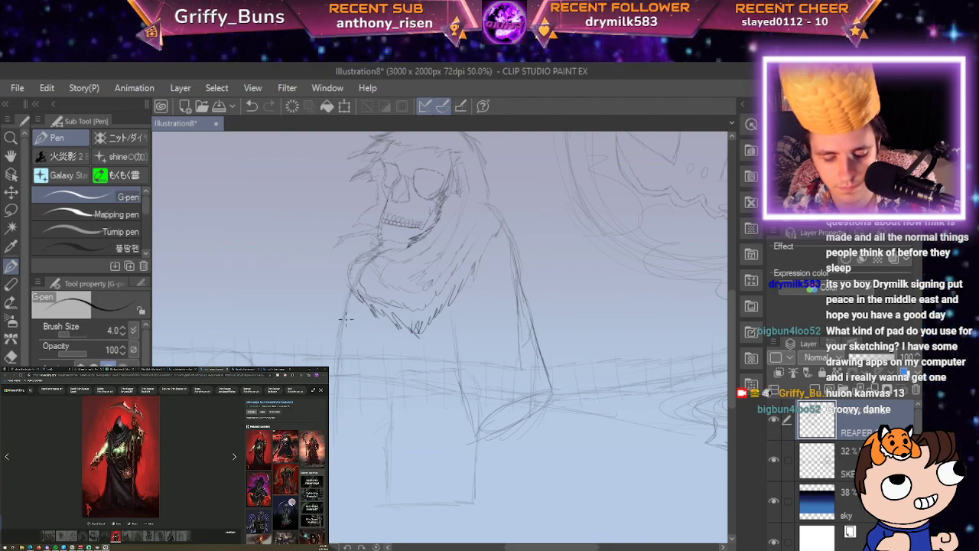
pyautogui.moveTo(333, 329)
pyautogui.mouseDown()
pyautogui.moveTo(341, 406)
pyautogui.moveTo(335, 390)
pyautogui.moveTo(363, 493)
pyautogui.moveTo(363, 459)
pyautogui.moveTo(363, 515)
pyautogui.mouseUp()
# Build up the sleeve's inner edge with repeated long vertical fold strokes running down to the cuff's lower point.
pyautogui.scroll(-2, 363, 497)
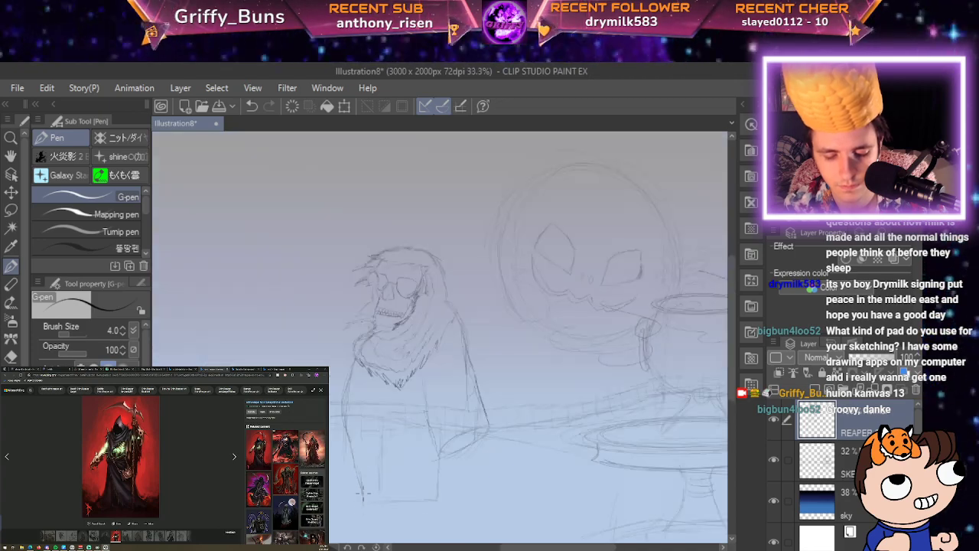
pyautogui.scroll(2, 363, 495)
pyautogui.scroll(2, 511, 389)
pyautogui.scroll(-2, 516, 377)
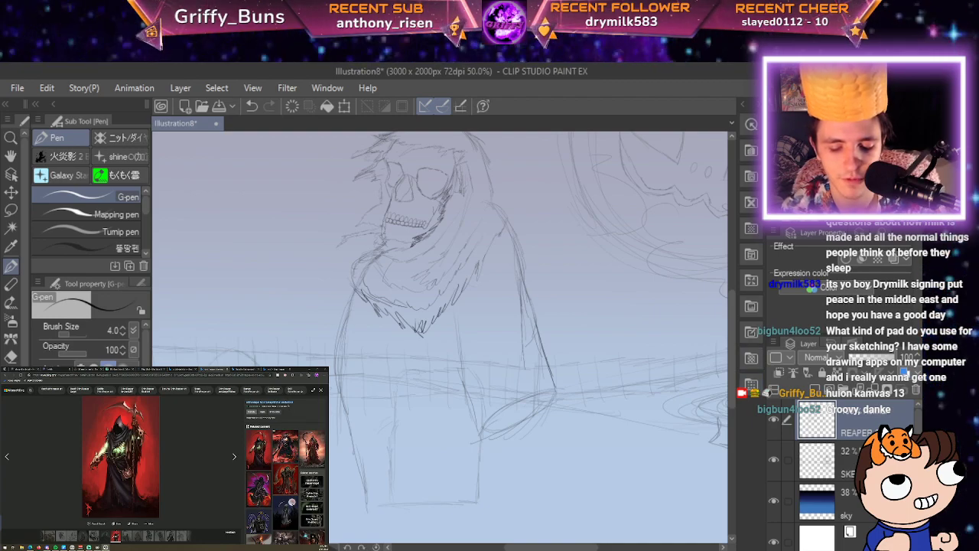
pyautogui.moveTo(486, 320); pyautogui.dragTo(482, 387)
pyautogui.moveTo(484, 310); pyautogui.dragTo(480, 389)
pyautogui.moveTo(473, 333); pyautogui.dragTo(474, 377)
pyautogui.moveTo(465, 341); pyautogui.dragTo(473, 413)
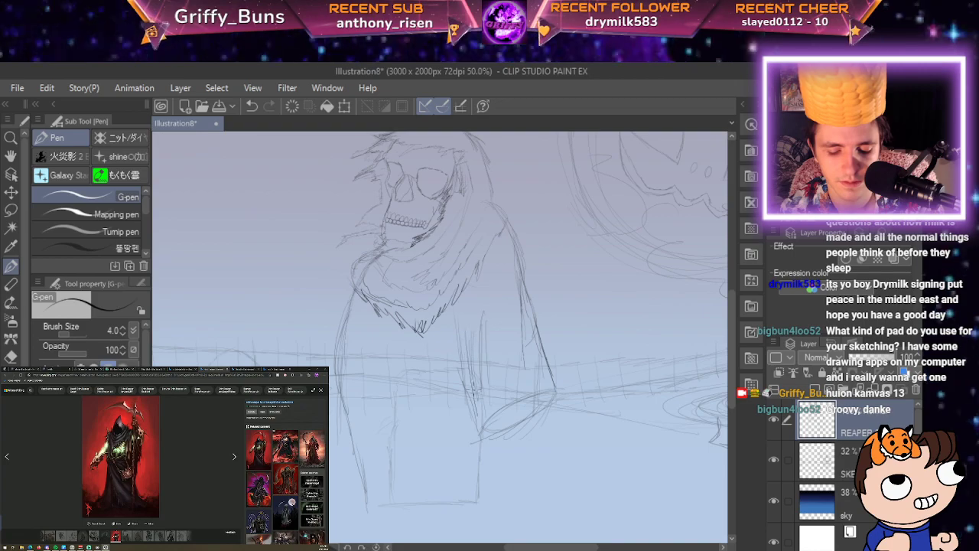
pyautogui.moveTo(474, 380); pyautogui.dragTo(480, 431)
pyautogui.moveTo(470, 344); pyautogui.dragTo(481, 427)
pyautogui.moveTo(467, 312)
pyautogui.mouseDown()
pyautogui.moveTo(464, 360)
pyautogui.moveTo(479, 414)
pyautogui.mouseUp()
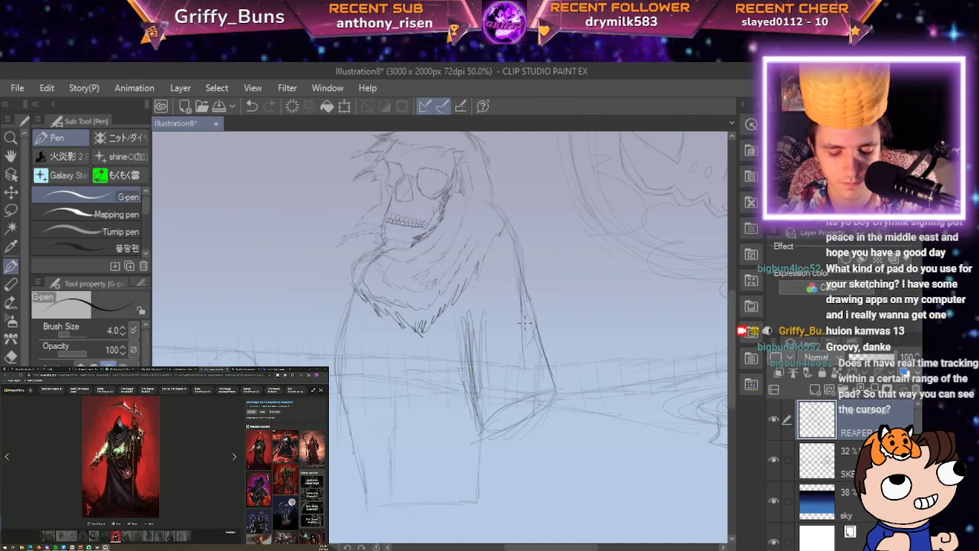
# Add fold strokes inside the right-hand sleeve, running from below the shoulder down toward the cuff.
pyautogui.moveTo(538, 383)
pyautogui.mouseDown()
pyautogui.moveTo(513, 301)
pyautogui.moveTo(524, 336)
pyautogui.mouseUp()
pyautogui.moveTo(506, 277)
pyautogui.mouseDown()
pyautogui.moveTo(514, 315)
pyautogui.moveTo(504, 304)
pyautogui.mouseUp()
pyautogui.moveTo(495, 248)
pyautogui.mouseDown()
pyautogui.moveTo(507, 306)
pyautogui.moveTo(510, 286)
pyautogui.moveTo(528, 338)
pyautogui.mouseUp()
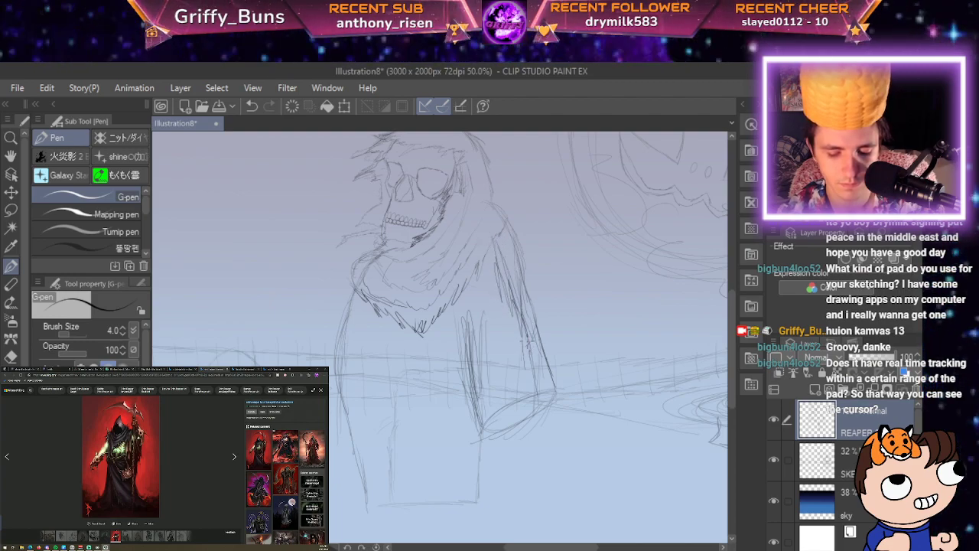
# Redraw the right-hand sleeve's outer edge farther inward down to the cuff, and erase the old outer edge lines.
pyautogui.moveTo(505, 256)
pyautogui.mouseDown()
pyautogui.moveTo(501, 296)
pyautogui.moveTo(484, 260)
pyautogui.mouseUp()
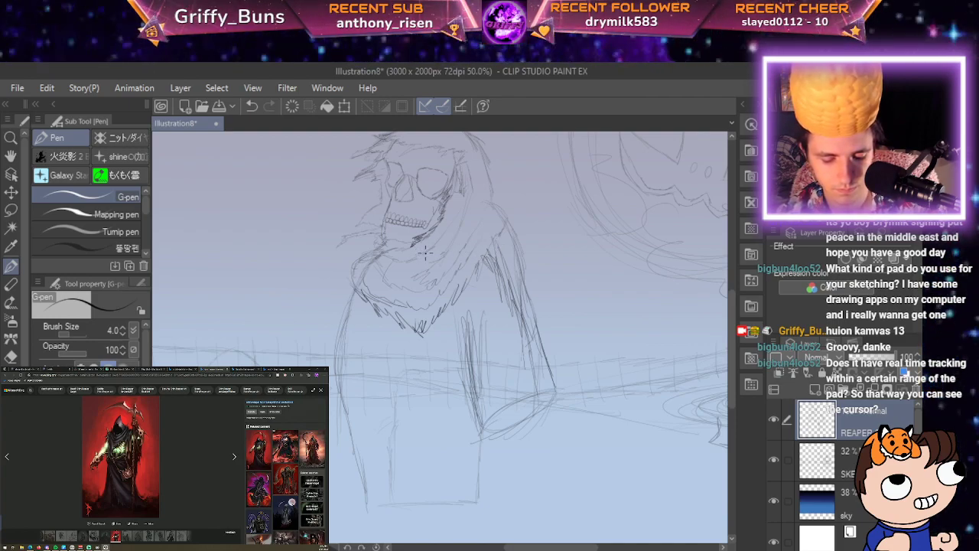
pyautogui.moveTo(486, 295); pyautogui.dragTo(523, 378)
pyautogui.moveTo(516, 342); pyautogui.dragTo(533, 409)
pyautogui.press('e')
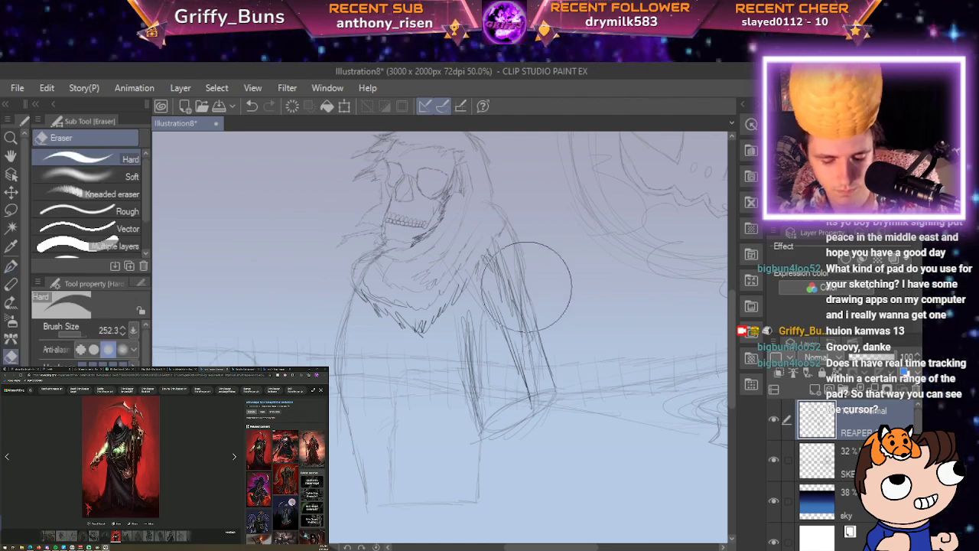
pyautogui.moveTo(507, 245)
pyautogui.mouseDown()
pyautogui.moveTo(490, 273)
pyautogui.moveTo(542, 361)
pyautogui.moveTo(546, 407)
pyautogui.moveTo(533, 316)
pyautogui.mouseUp()
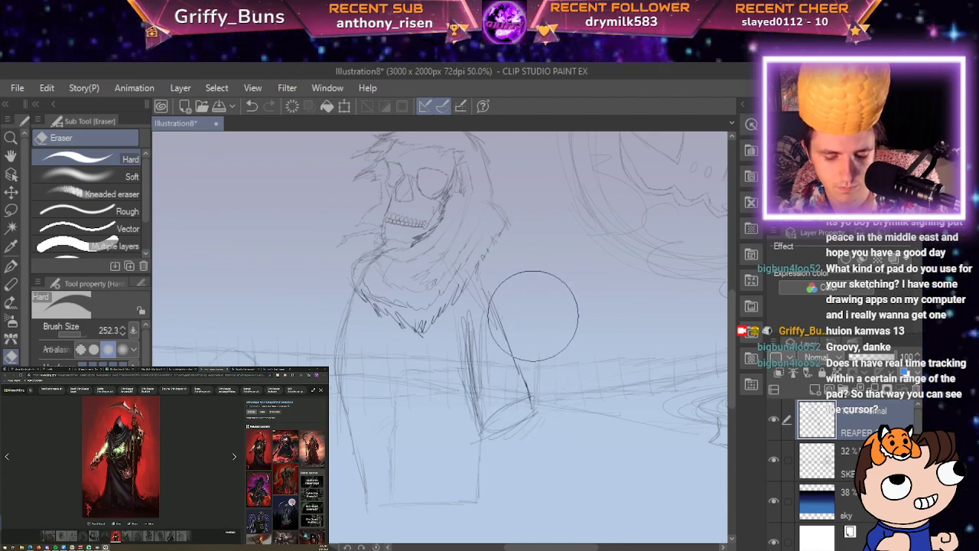
# Reinforce the sleeve's new outer edge down past the cuff corner, and add long fold strokes beside its inner edge.
pyautogui.press('p')
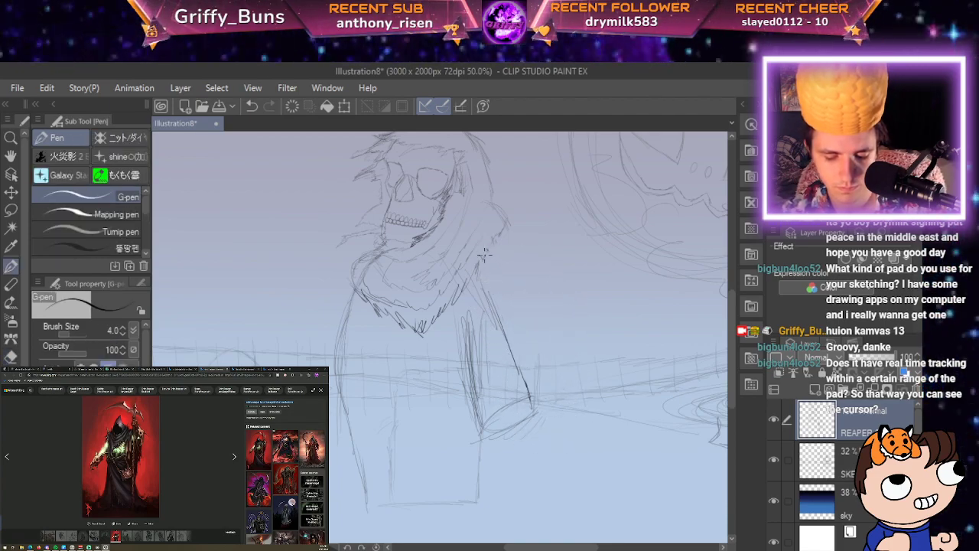
pyautogui.moveTo(494, 275); pyautogui.dragTo(521, 364)
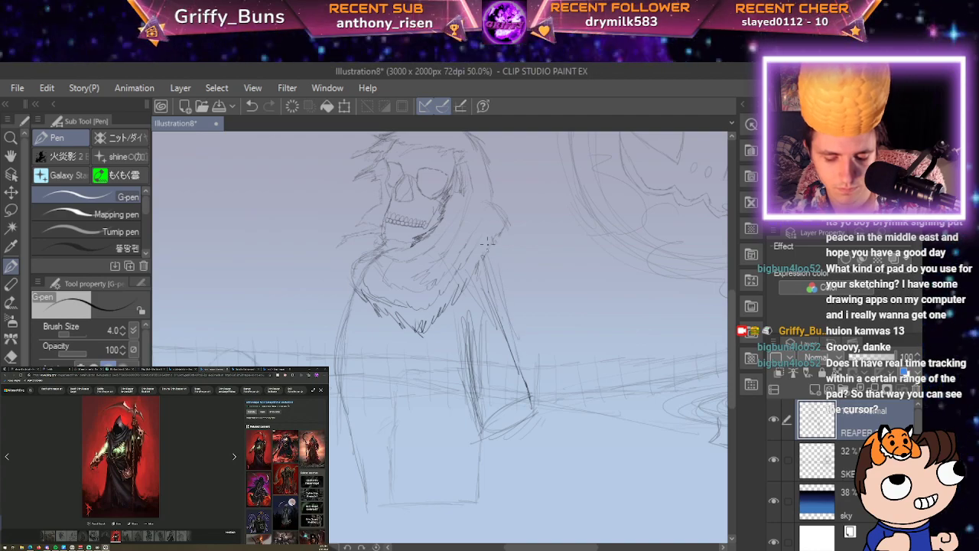
pyautogui.moveTo(508, 316); pyautogui.dragTo(532, 422)
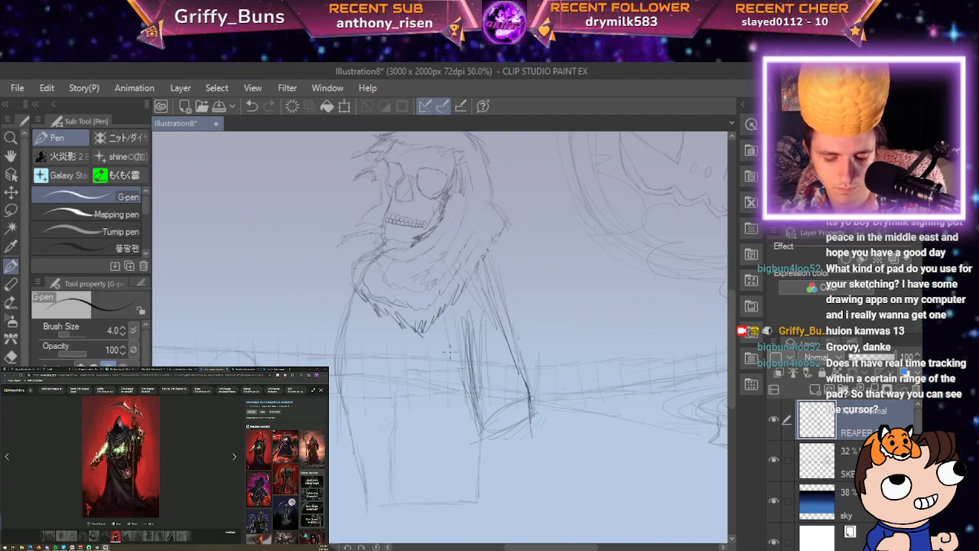
pyautogui.moveTo(443, 322); pyautogui.dragTo(465, 400)
pyautogui.moveTo(451, 362); pyautogui.dragTo(472, 428)
pyautogui.moveTo(463, 386)
pyautogui.mouseDown()
pyautogui.moveTo(472, 442)
pyautogui.moveTo(523, 438)
pyautogui.moveTo(470, 442)
pyautogui.mouseUp()
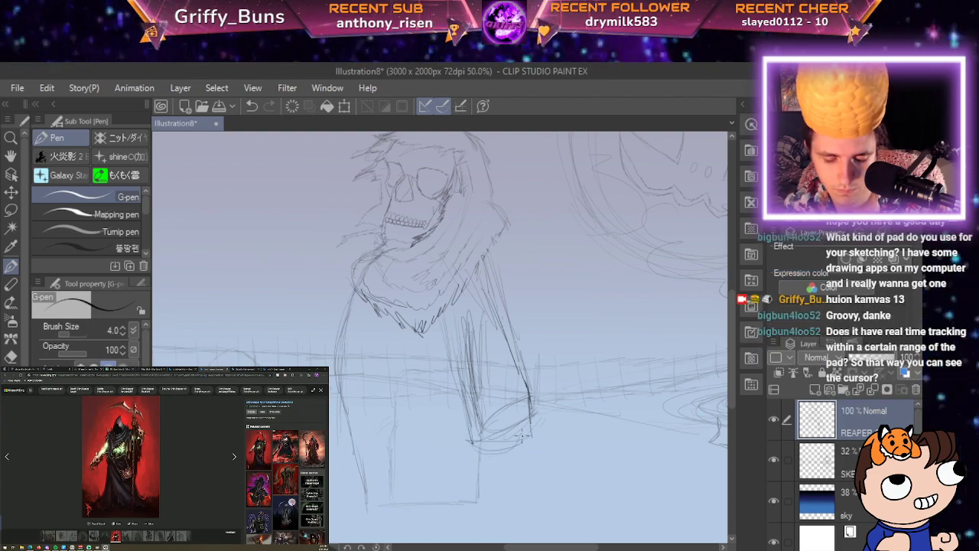
# Erase the stray lines inside the sleeve and upper cuff, and add a stroke along the robe's left outline.
pyautogui.press('e')
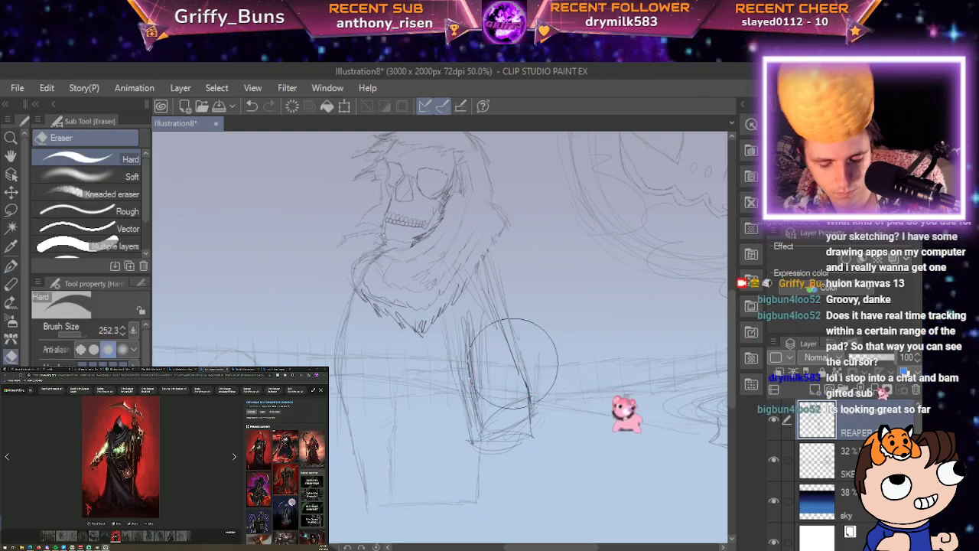
pyautogui.moveTo(529, 355); pyautogui.dragTo(505, 294)
pyautogui.press('p')
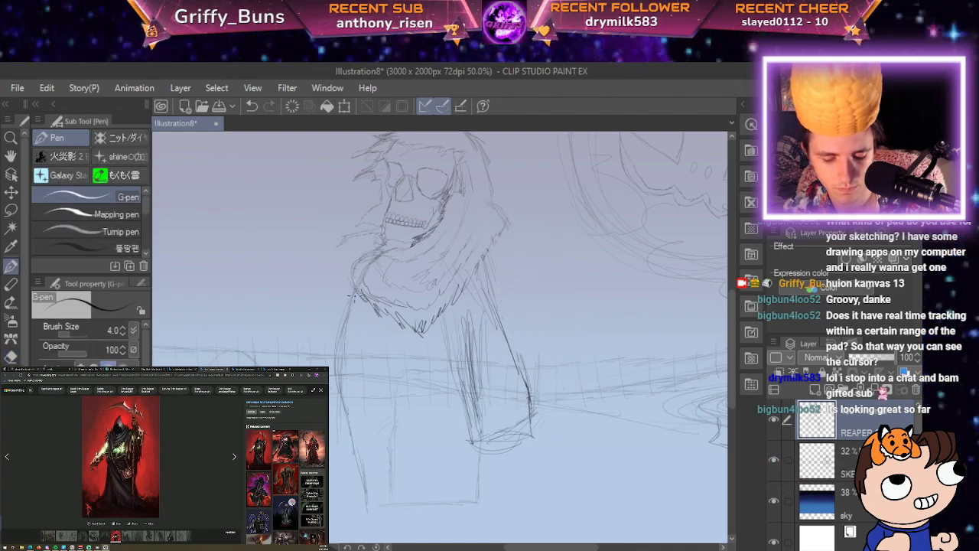
pyautogui.moveTo(336, 381); pyautogui.dragTo(337, 434)
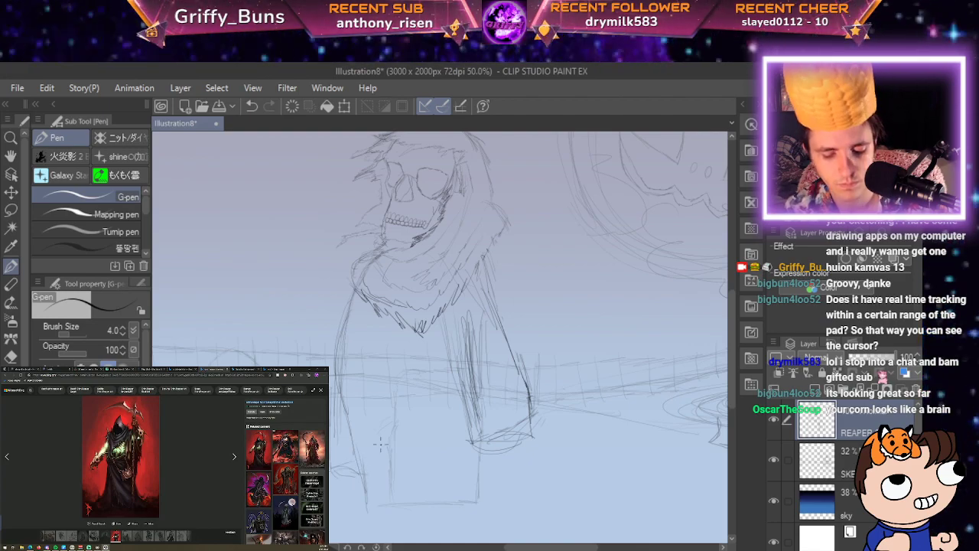
# Return to the reaper image results in the browser, browse them, and open the sepia drawing of a robed reaper with a scythe.
pyautogui.scroll(-2, 380, 444)
pyautogui.scroll(3, 380, 444)
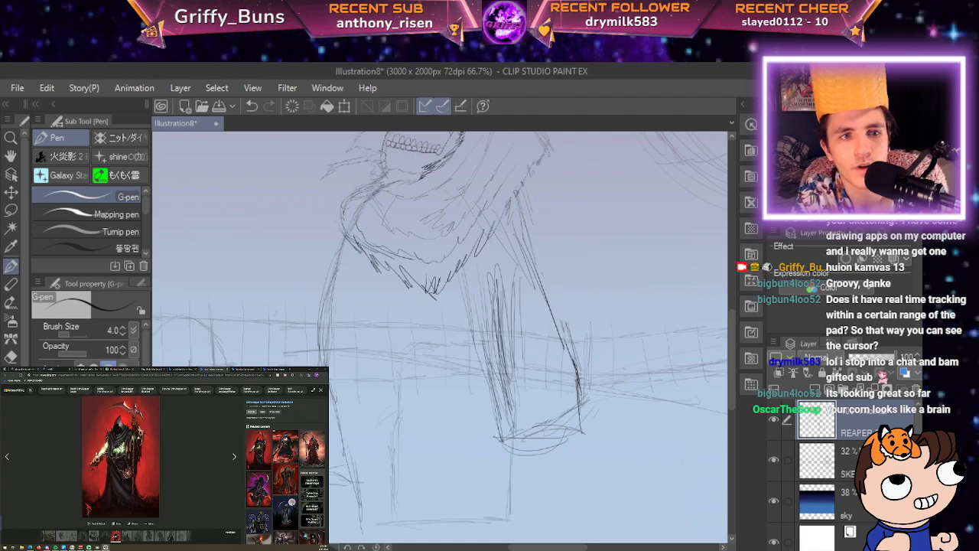
pyautogui.click(6, 376)
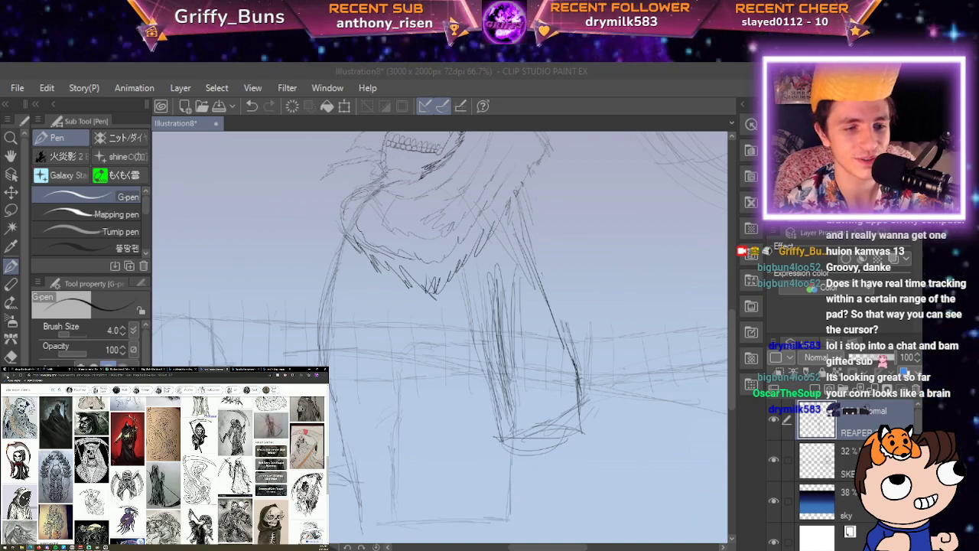
pyautogui.moveTo(505, 238); pyautogui.dragTo(440, 309)
pyautogui.hotkey('ctrl', 'z')
pyautogui.press('space')
pyautogui.moveTo(670, 417)
pyautogui.mouseDown()
pyautogui.moveTo(645, 463)
pyautogui.moveTo(679, 501)
pyautogui.moveTo(679, 518)
pyautogui.mouseUp()
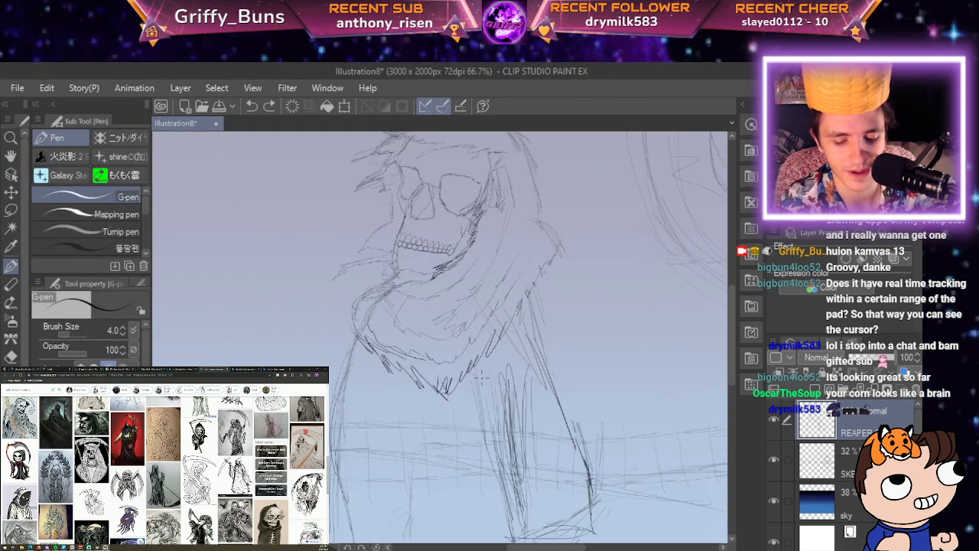
pyautogui.scroll(1, 482, 375)
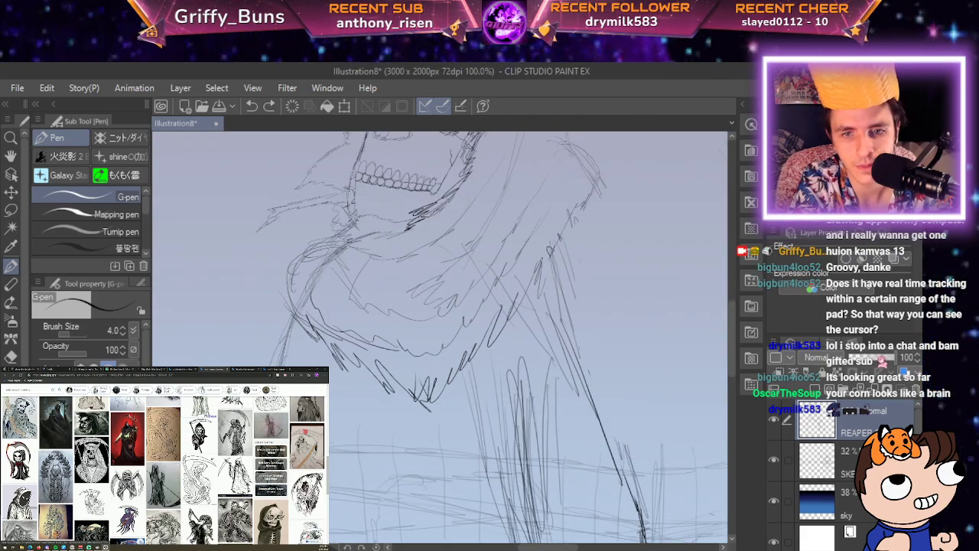
pyautogui.scroll(2, 162, 470)
pyautogui.scroll(3, 163, 470)
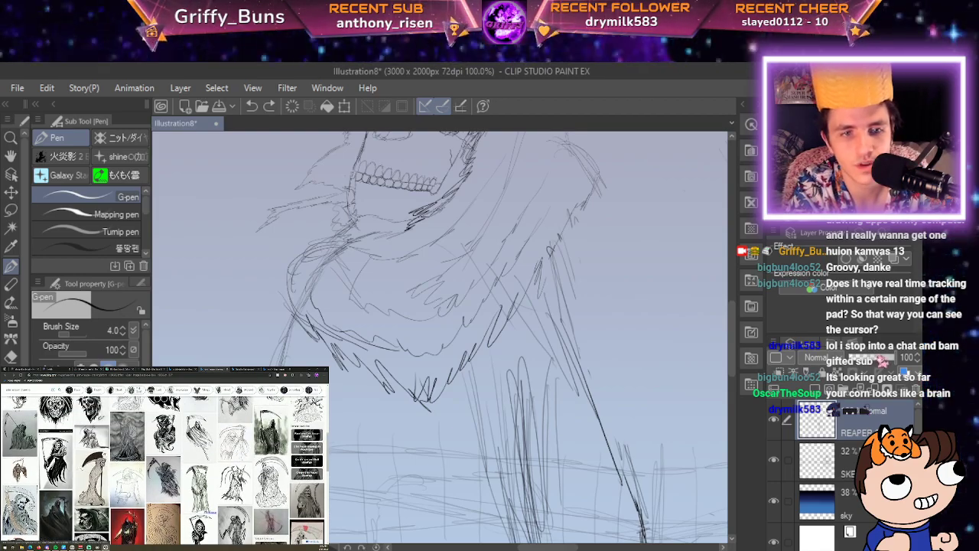
pyautogui.scroll(2, 163, 469)
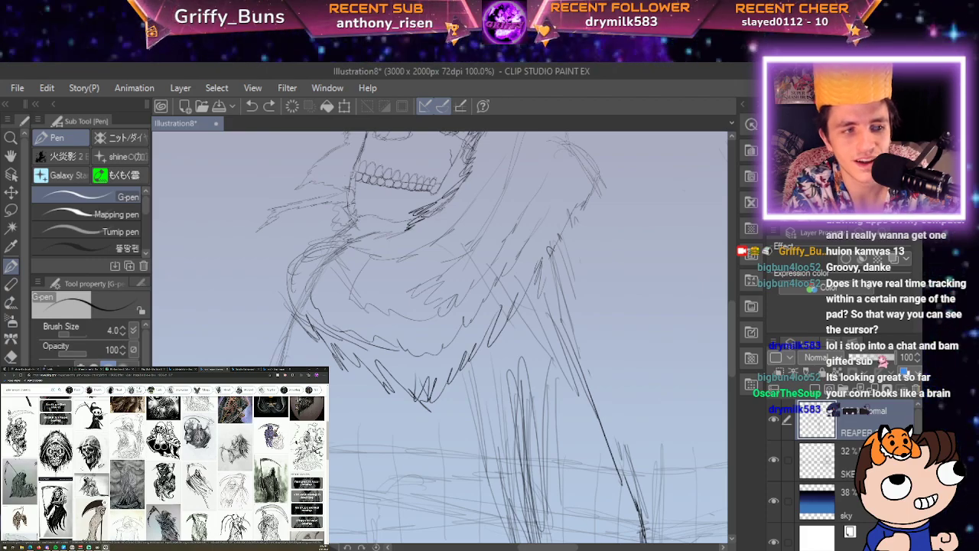
pyautogui.scroll(6, 163, 467)
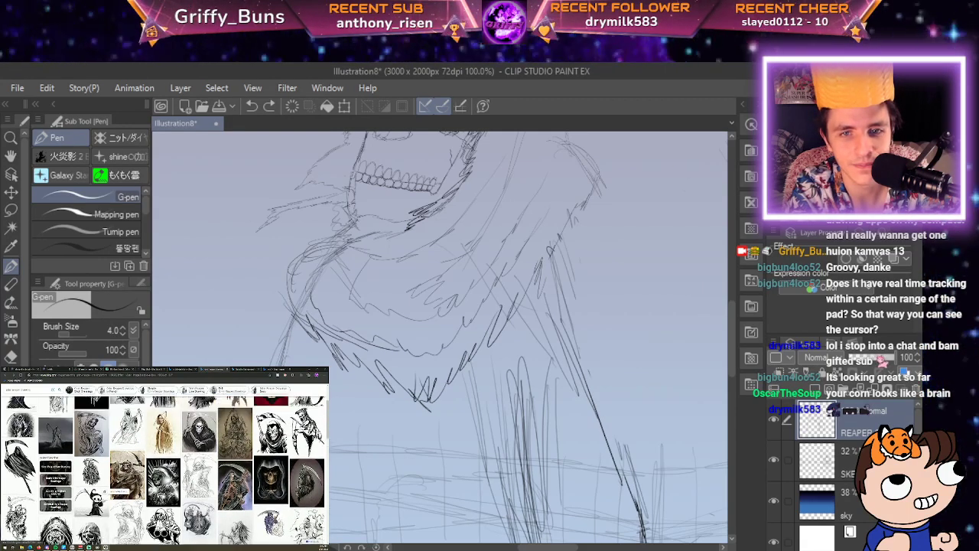
pyautogui.scroll(2, 163, 464)
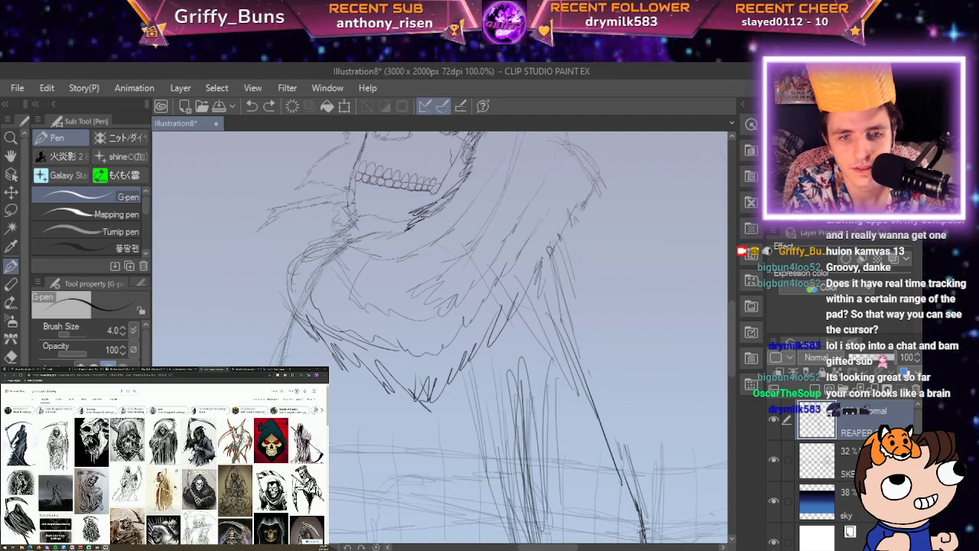
pyautogui.click(163, 490)
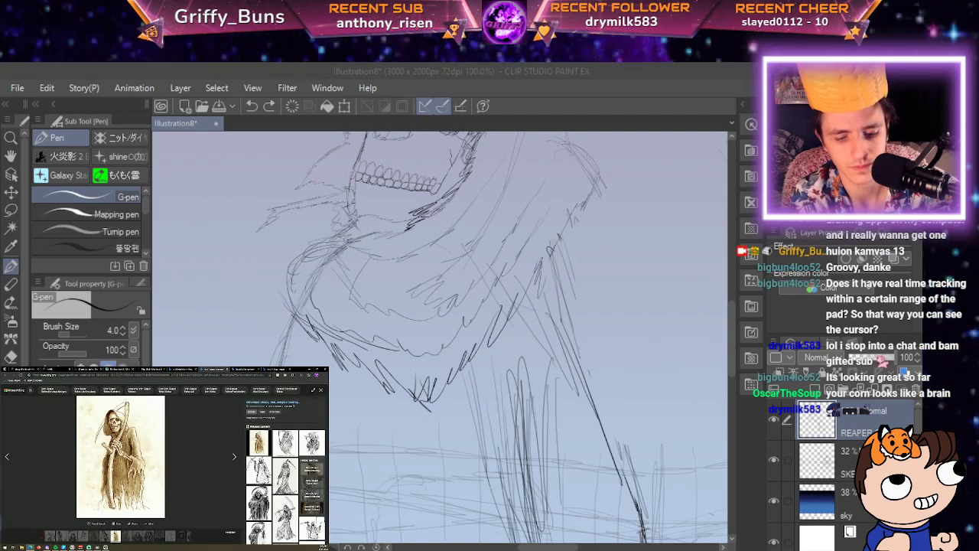
# Try a long brow line across the skull, running above both eye sockets.
pyautogui.moveTo(349, 247); pyautogui.dragTo(367, 432)
pyautogui.hotkey('ctrl', 'z')
pyautogui.press('space')
pyautogui.moveTo(609, 323); pyautogui.dragTo(589, 524)
pyautogui.hotkey('ctrl', '+')
pyautogui.press('space')
pyautogui.moveTo(575, 358); pyautogui.dragTo(649, 520)
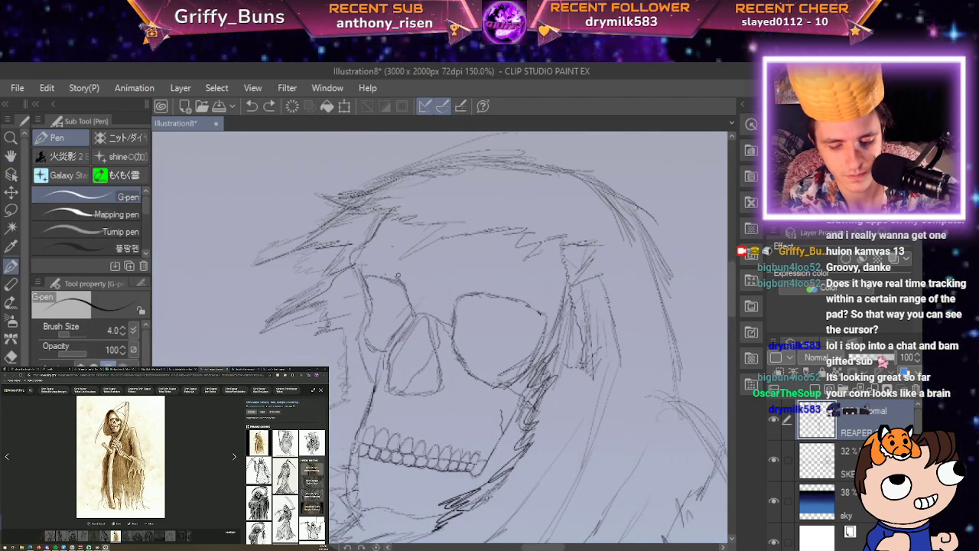
pyautogui.moveTo(384, 273)
pyautogui.mouseDown()
pyautogui.moveTo(434, 290)
pyautogui.moveTo(531, 290)
pyautogui.mouseUp()
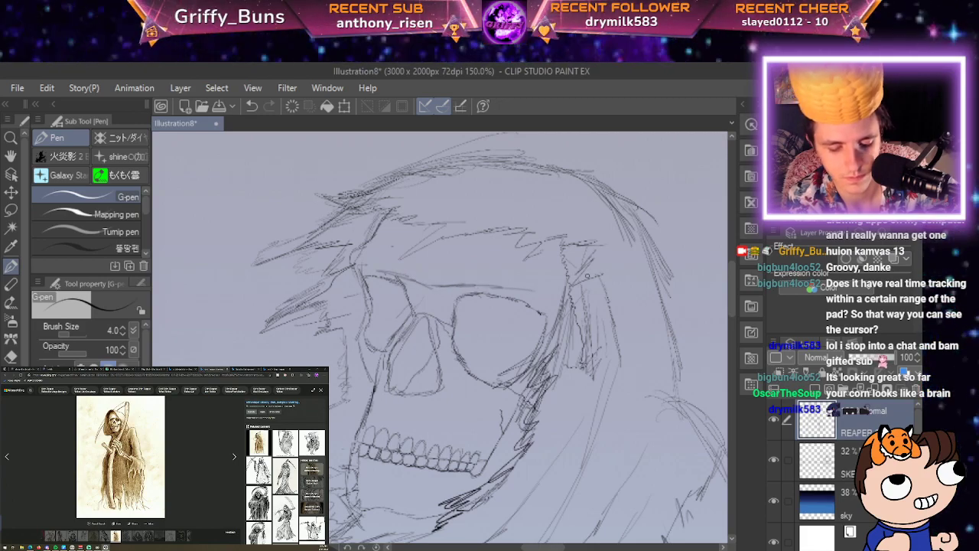
pyautogui.hotkey('ctrl', 'z')
pyautogui.hotkey('ctrl', 'z')
pyautogui.hotkey('ctrl', 'z')
pyautogui.hotkey('ctrl', 'z')
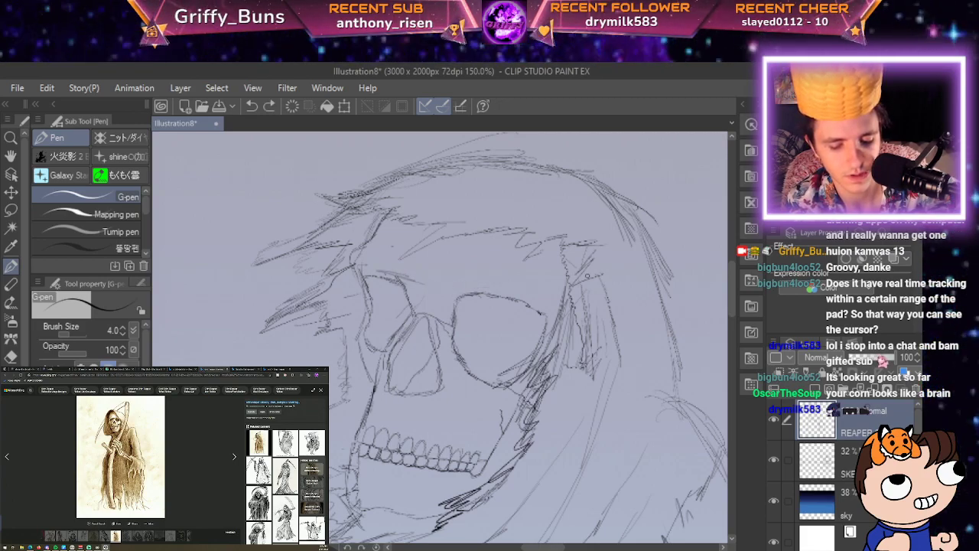
pyautogui.hotkey('ctrl', 'z')
pyautogui.hotkey('ctrl', 'z')
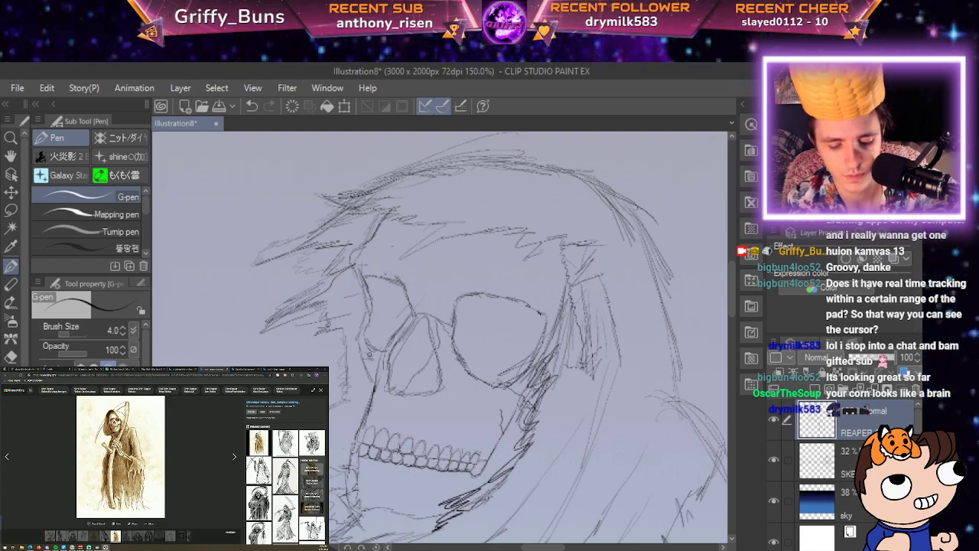
# Sketch short cheekbone strokes beneath both of the skull's eye sockets.
pyautogui.moveTo(457, 380)
pyautogui.mouseDown()
pyautogui.moveTo(513, 397)
pyautogui.moveTo(473, 390)
pyautogui.moveTo(498, 395)
pyautogui.mouseUp()
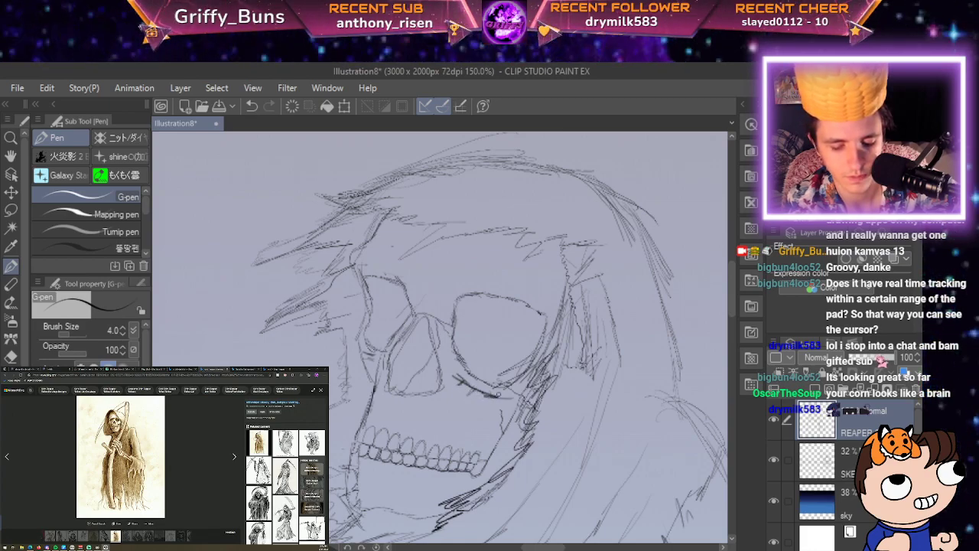
pyautogui.hotkey('ctrl', 'z')
pyautogui.hotkey('ctrl', 'z')
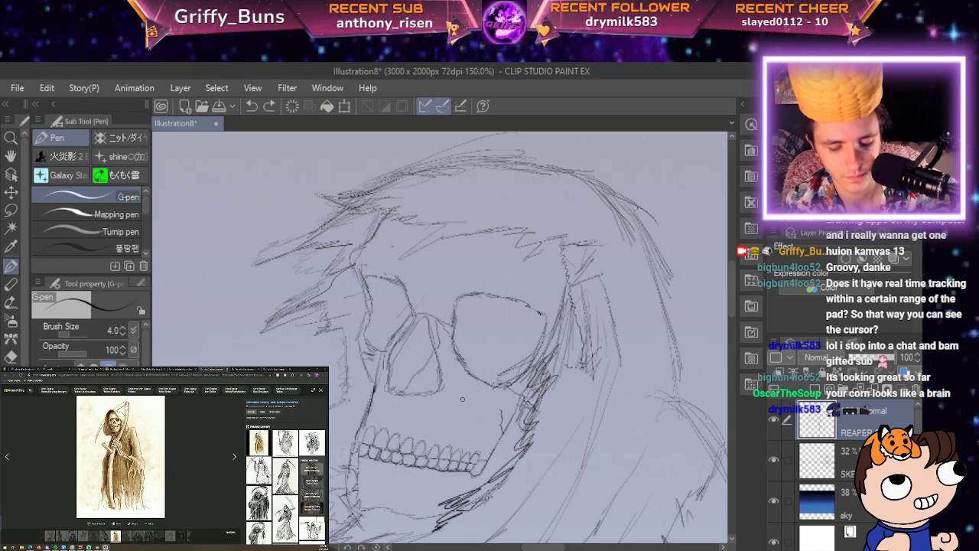
pyautogui.moveTo(364, 355); pyautogui.dragTo(374, 359)
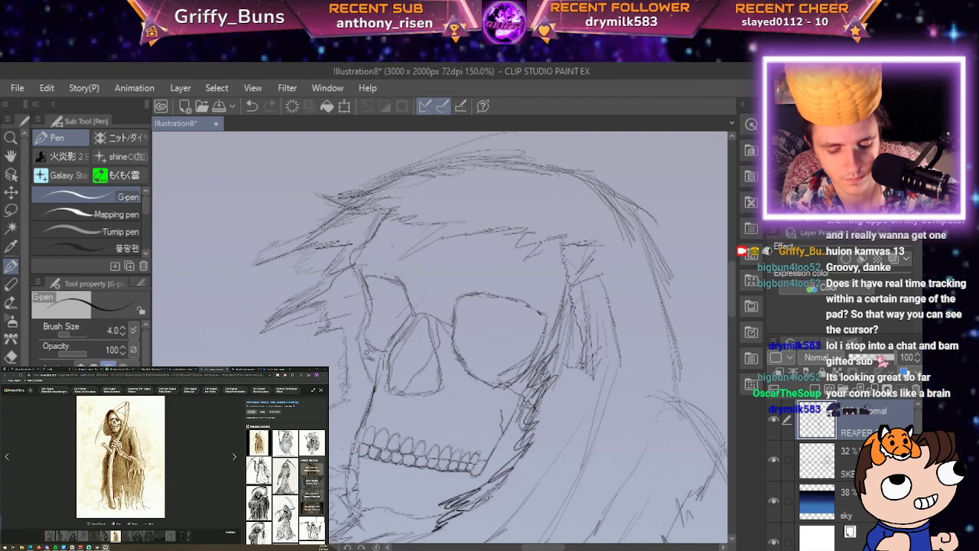
pyautogui.moveTo(467, 381)
pyautogui.mouseDown()
pyautogui.moveTo(461, 377)
pyautogui.moveTo(501, 404)
pyautogui.mouseUp()
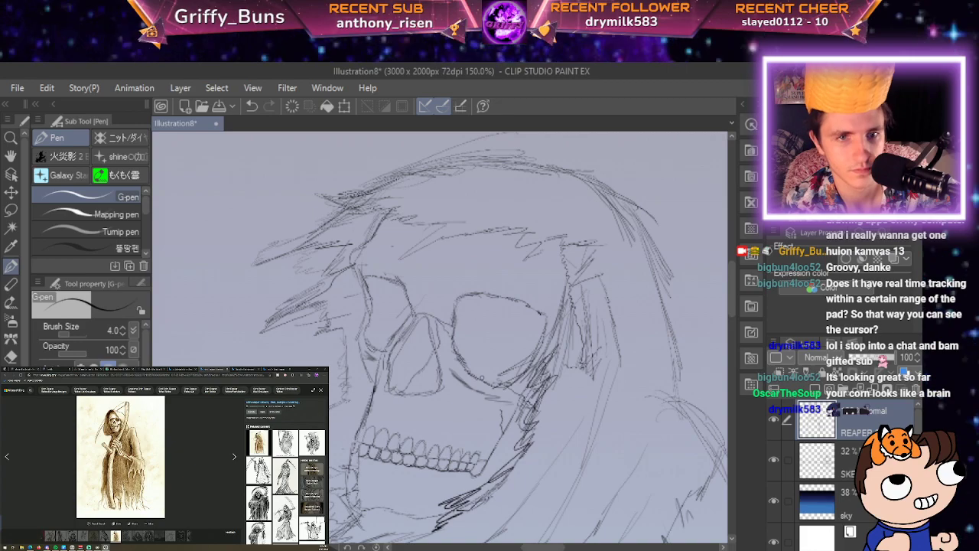
# Lasso the skull's rows of teeth and use Free Transform to stretch them taller and slant them slightly.
pyautogui.press('space')
pyautogui.moveTo(482, 377)
pyautogui.mouseDown()
pyautogui.moveTo(570, 293)
pyautogui.moveTo(550, 230)
pyautogui.mouseUp()
pyautogui.scroll(1, 571, 293)
pyautogui.press('space')
pyautogui.scroll(2, 505, 275)
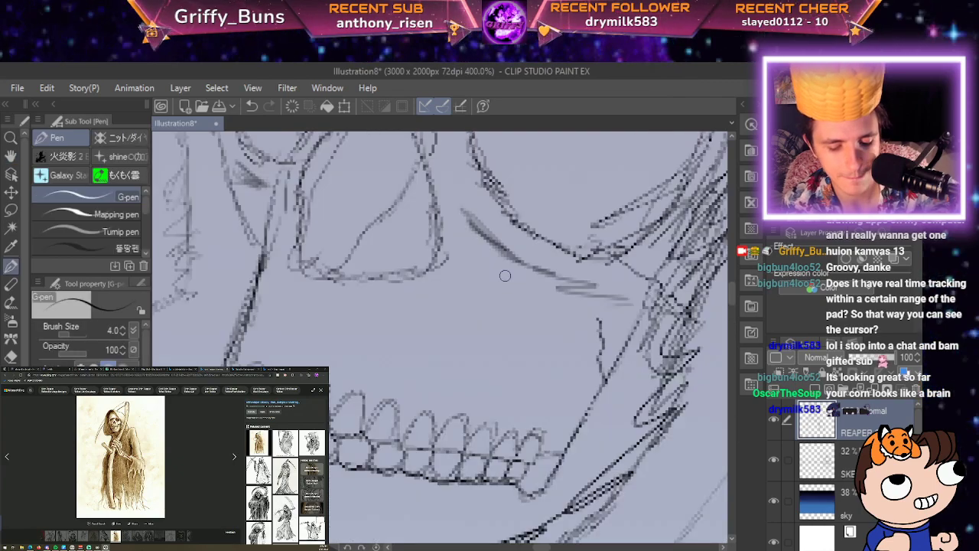
pyautogui.click(12, 209)
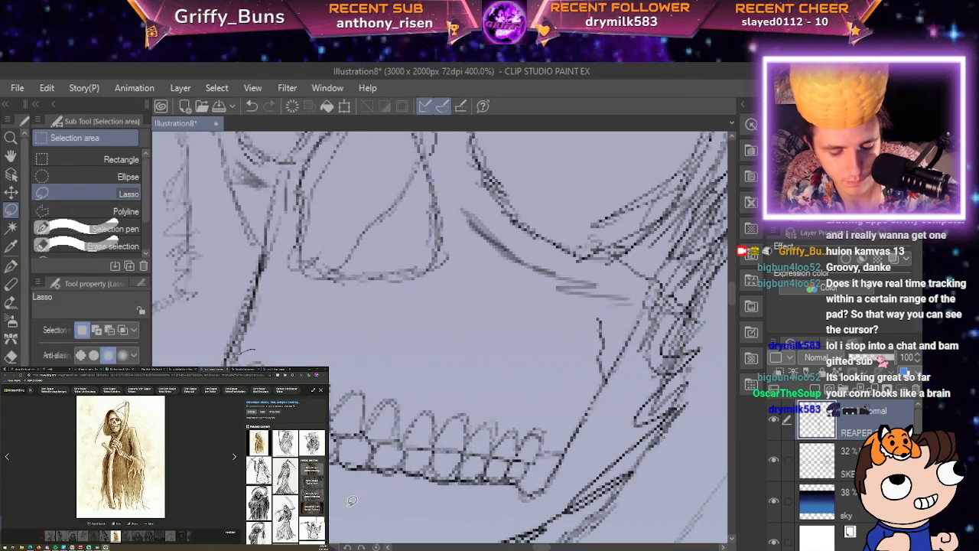
pyautogui.moveTo(218, 363)
pyautogui.mouseDown()
pyautogui.moveTo(209, 386)
pyautogui.moveTo(230, 428)
pyautogui.moveTo(321, 470)
pyautogui.moveTo(503, 494)
pyautogui.moveTo(535, 482)
pyautogui.moveTo(544, 432)
pyautogui.moveTo(490, 406)
pyautogui.moveTo(230, 355)
pyautogui.mouseUp()
pyautogui.moveTo(376, 488); pyautogui.dragTo(375, 489)
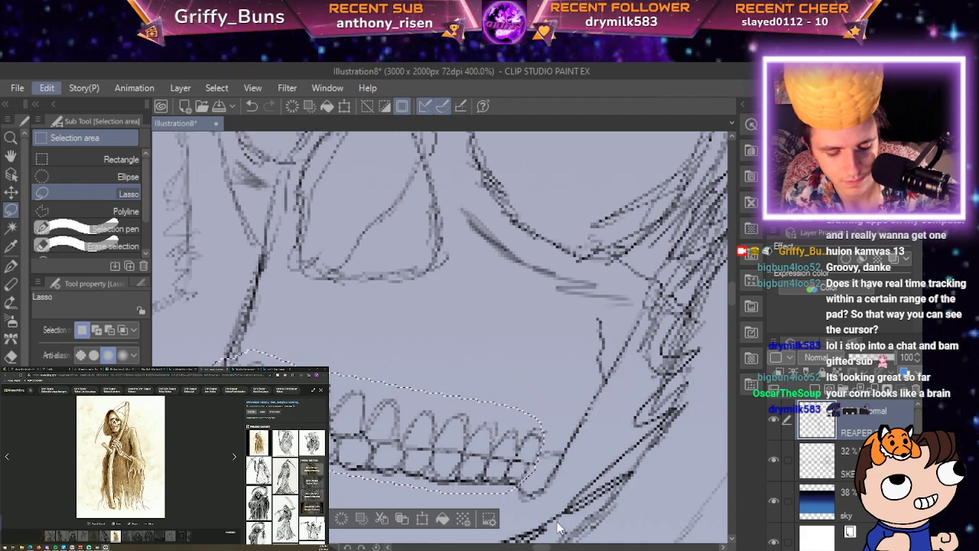
pyautogui.hotkey('ctrl', 't')
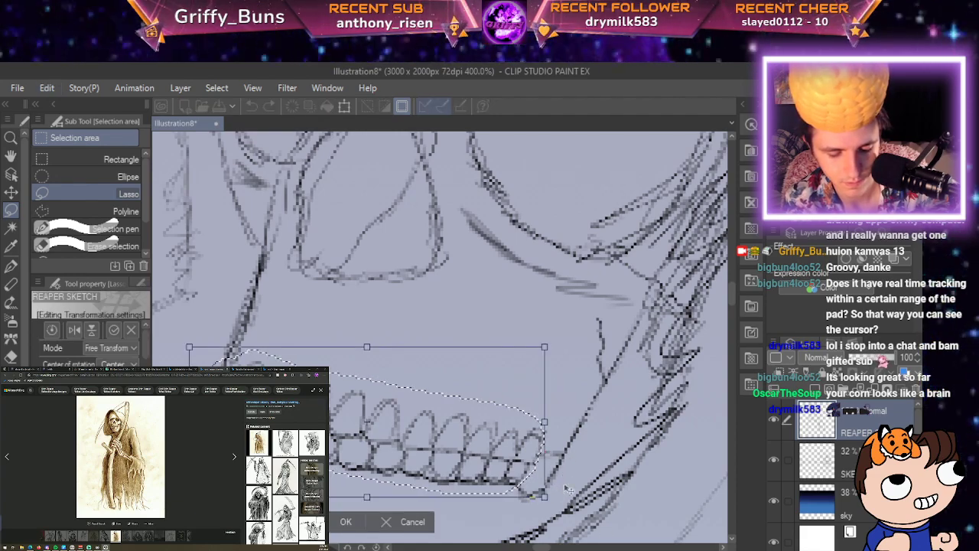
pyautogui.moveTo(367, 346); pyautogui.dragTo(388, 336)
pyautogui.moveTo(582, 478); pyautogui.dragTo(573, 446)
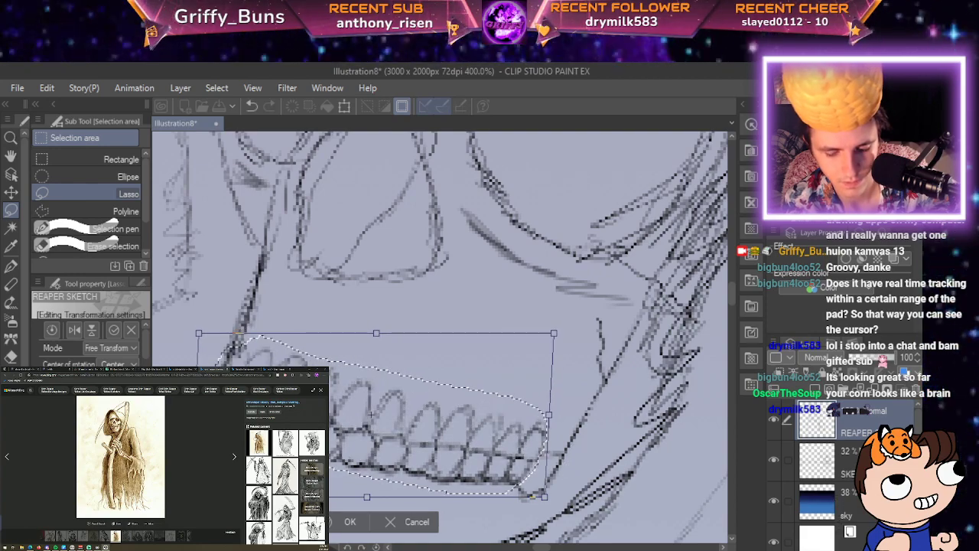
pyautogui.moveTo(548, 415)
pyautogui.mouseDown()
pyautogui.moveTo(565, 415)
pyautogui.moveTo(550, 418)
pyautogui.mouseUp()
pyautogui.moveTo(367, 498); pyautogui.dragTo(363, 508)
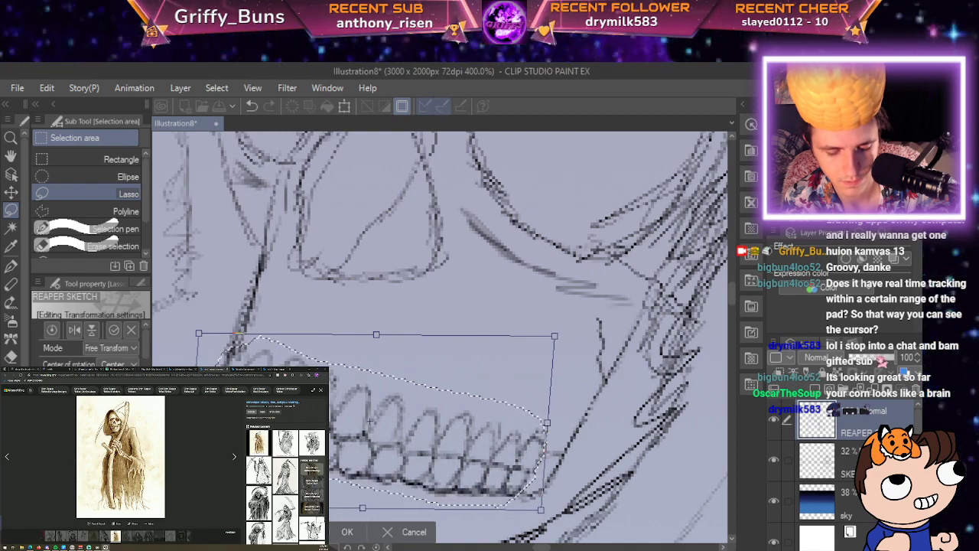
# Stretch the skull's teeth wider and taller toward the jaw's back edge, shift them into place, then apply the transform and deselect.
pyautogui.scroll(-3, 375, 477)
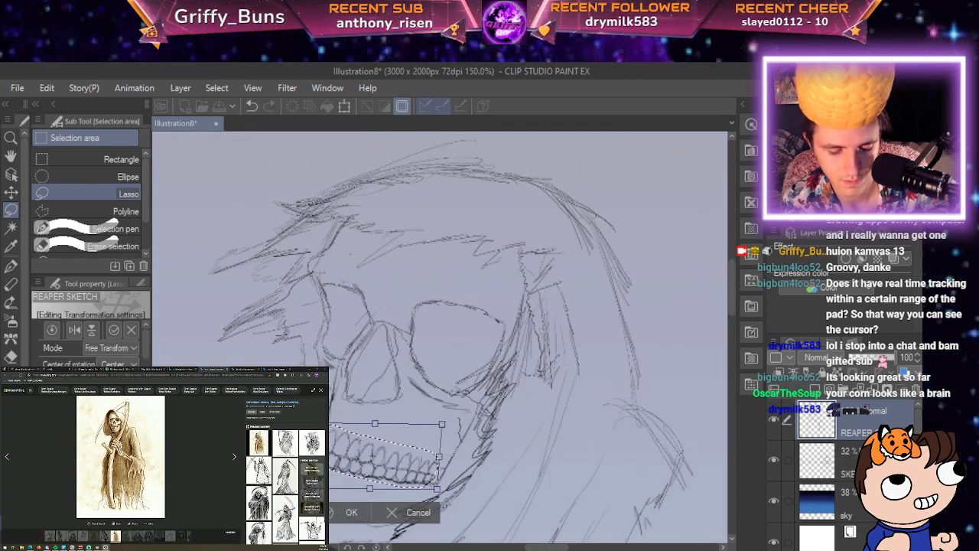
pyautogui.moveTo(303, 488); pyautogui.dragTo(300, 498)
pyautogui.moveTo(459, 428); pyautogui.dragTo(456, 421)
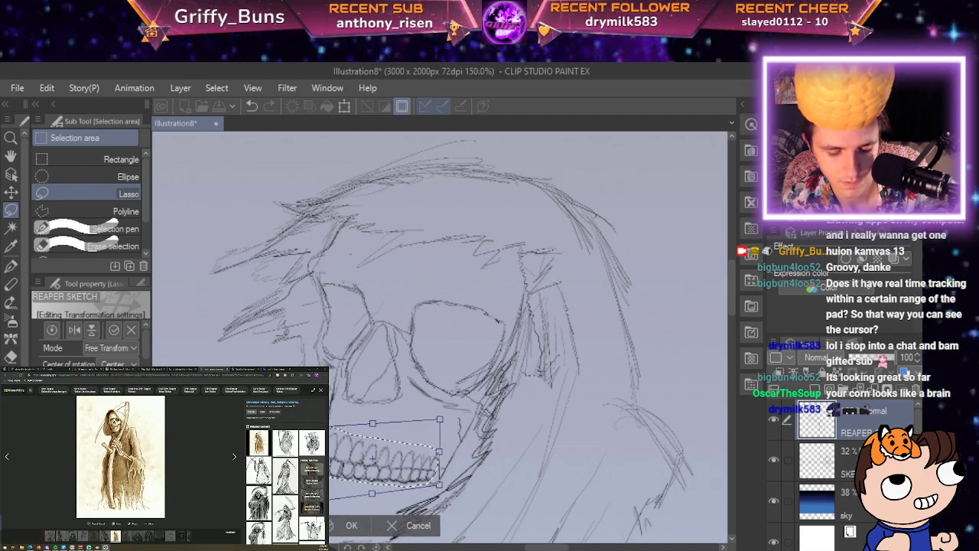
pyautogui.moveTo(439, 451); pyautogui.dragTo(447, 450)
pyautogui.moveTo(448, 415); pyautogui.dragTo(448, 407)
pyautogui.moveTo(446, 485); pyautogui.dragTo(448, 487)
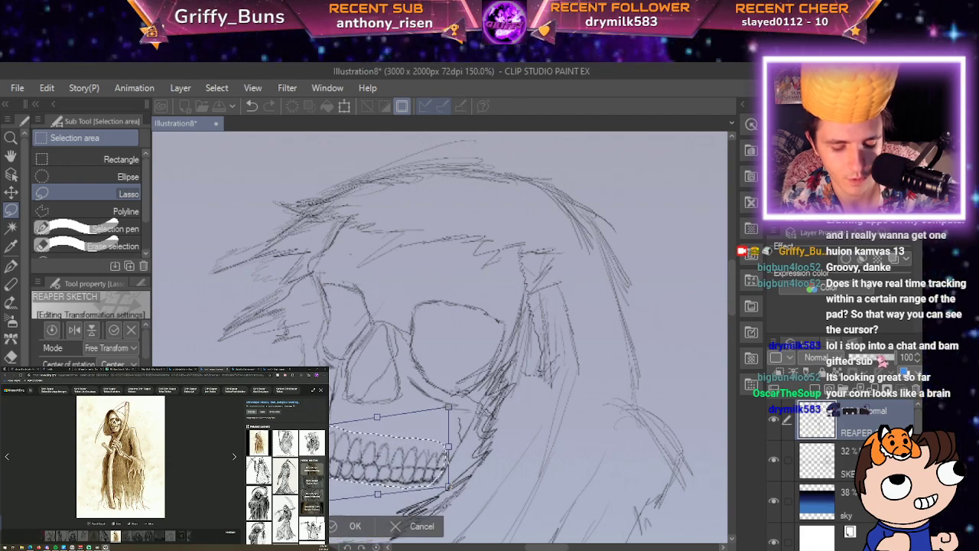
pyautogui.moveTo(390, 451); pyautogui.dragTo(445, 441)
pyautogui.press('Return')
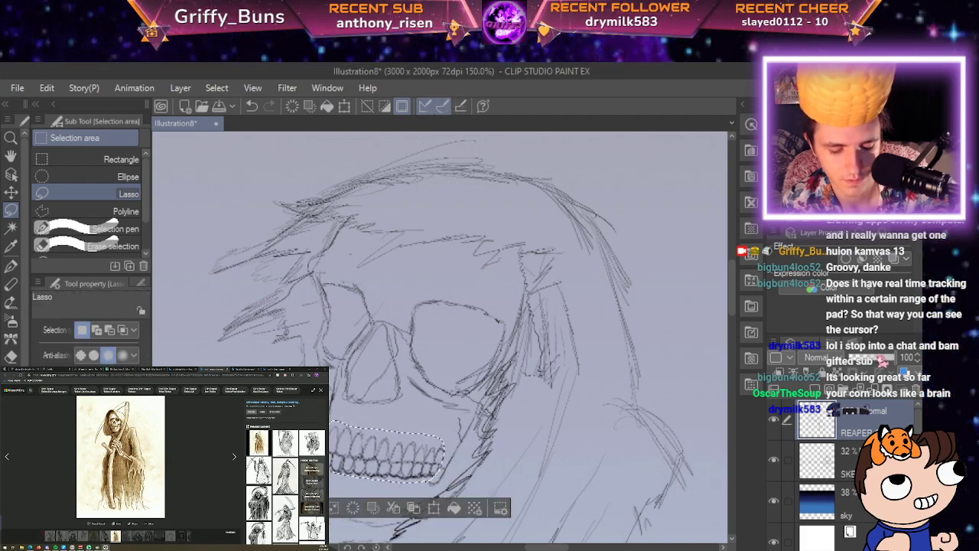
pyautogui.hotkey('ctrl', 'd')
# Draw a curved chin line beneath the lower row of teeth, joining both sides of the skull's jaw.
pyautogui.scroll(-2, 375, 440)
pyautogui.press('space')
pyautogui.moveTo(701, 495); pyautogui.dragTo(805, 280)
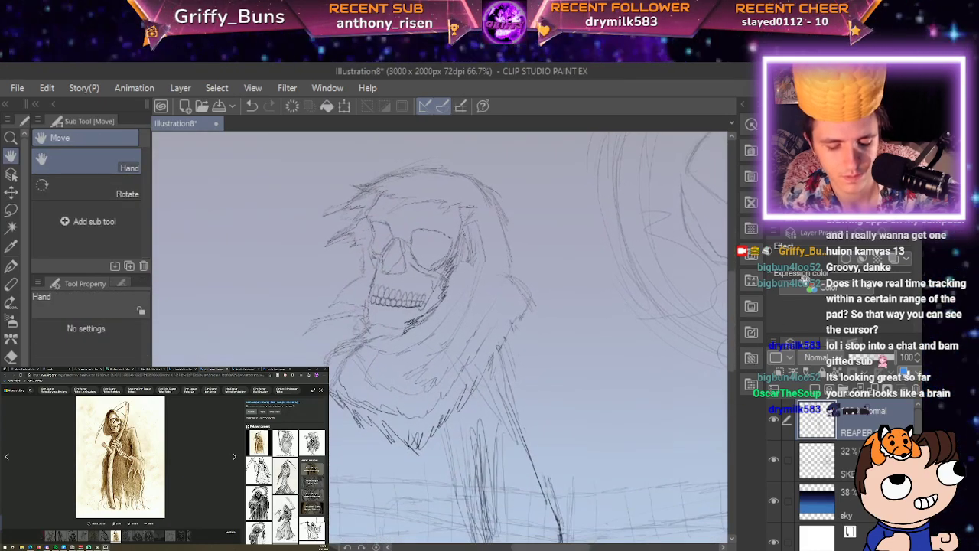
pyautogui.press('m')
pyautogui.hotkey('ctrl', '+')
pyautogui.press('space')
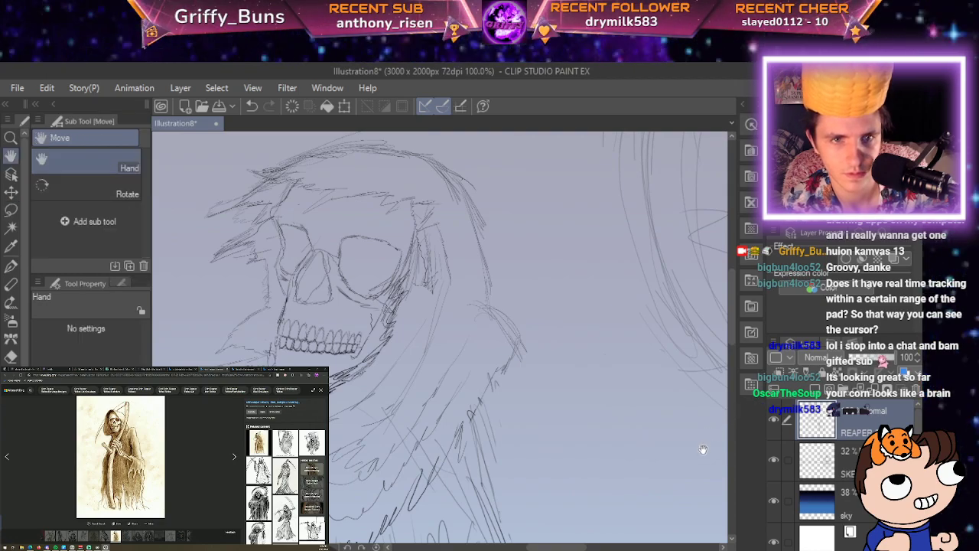
pyautogui.moveTo(702, 450)
pyautogui.mouseDown()
pyautogui.moveTo(794, 430)
pyautogui.moveTo(784, 444)
pyautogui.mouseUp()
pyautogui.hotkey('ctrl', '+')
pyautogui.hotkey('ctrl', '+')
pyautogui.hotkey('ctrl', '+')
pyautogui.hotkey('ctrl', '+')
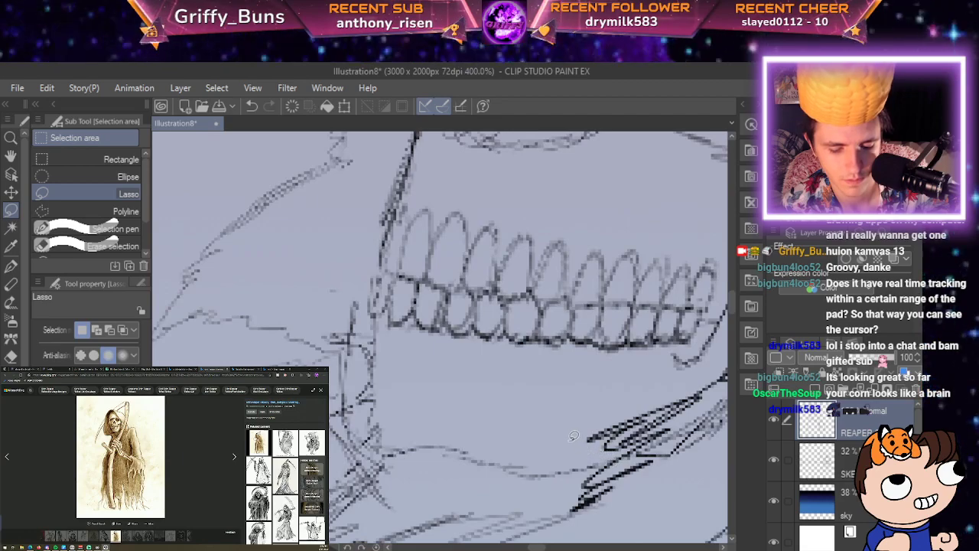
pyautogui.press('p')
pyautogui.moveTo(372, 340)
pyautogui.mouseDown()
pyautogui.moveTo(390, 399)
pyautogui.moveTo(417, 410)
pyautogui.moveTo(663, 413)
pyautogui.moveTo(698, 393)
pyautogui.moveTo(651, 375)
pyautogui.mouseUp()
pyautogui.scroll(-5, 704, 375)
pyautogui.press('space')
pyautogui.moveTo(562, 335); pyautogui.dragTo(383, 312)
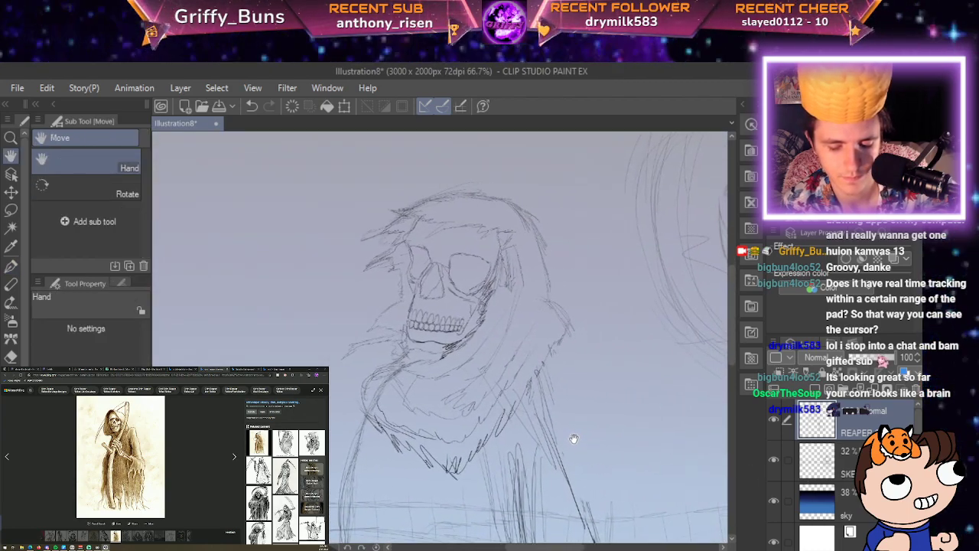
# Sketch short, rough neck strokes descending from the middle of the skull's chin.
pyautogui.press('p')
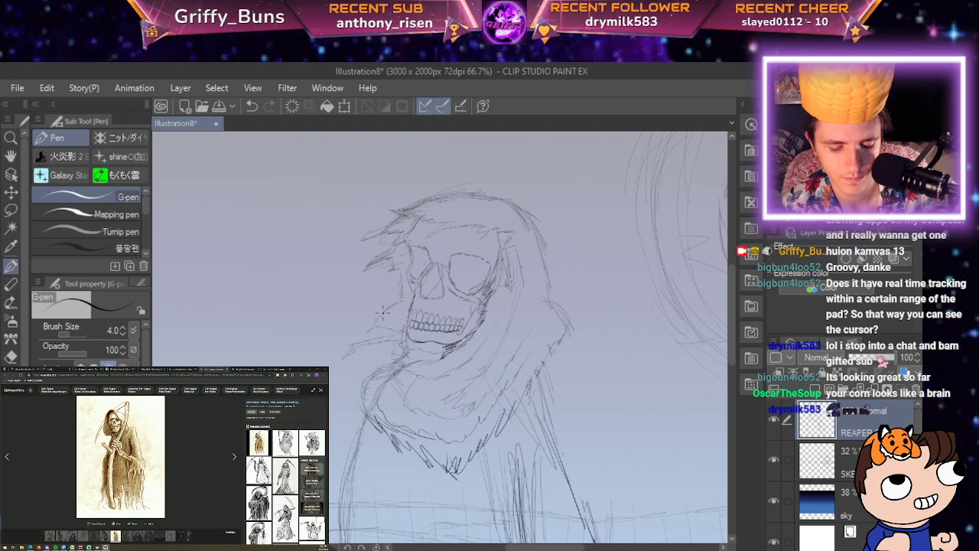
pyautogui.scroll(5, 383, 312)
pyautogui.press('e')
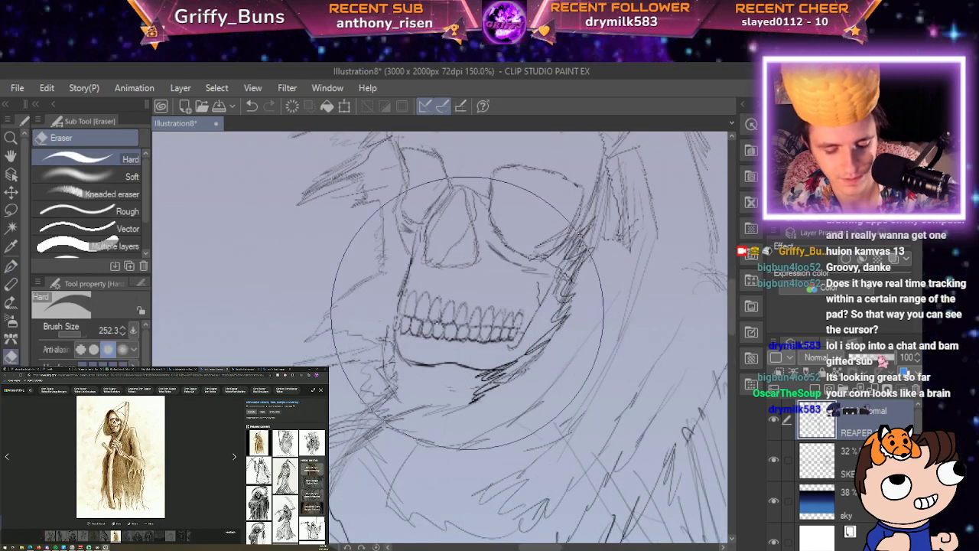
pyautogui.press('p')
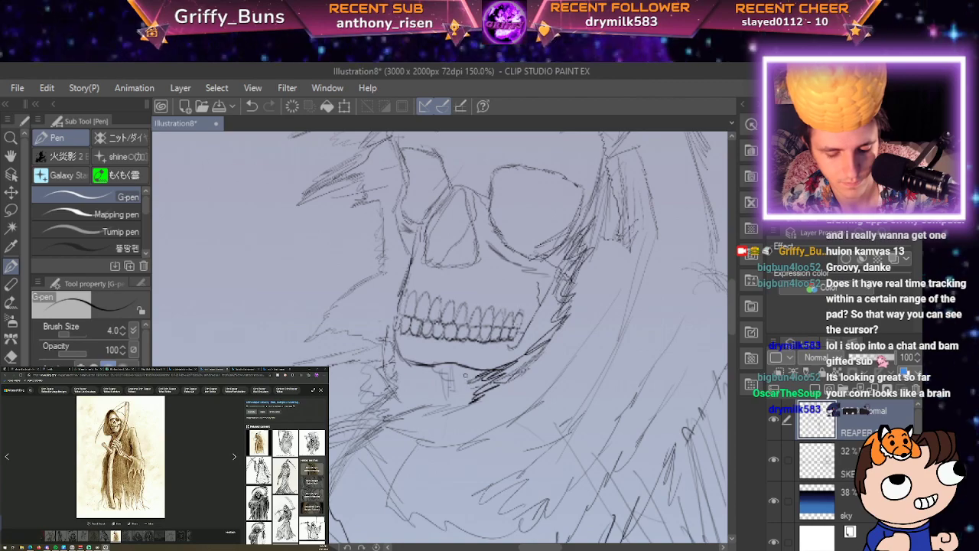
pyautogui.moveTo(425, 367)
pyautogui.mouseDown()
pyautogui.moveTo(450, 382)
pyautogui.moveTo(459, 400)
pyautogui.moveTo(450, 385)
pyautogui.moveTo(452, 409)
pyautogui.mouseUp()
pyautogui.moveTo(440, 393); pyautogui.dragTo(449, 410)
pyautogui.scroll(-4, 459, 377)
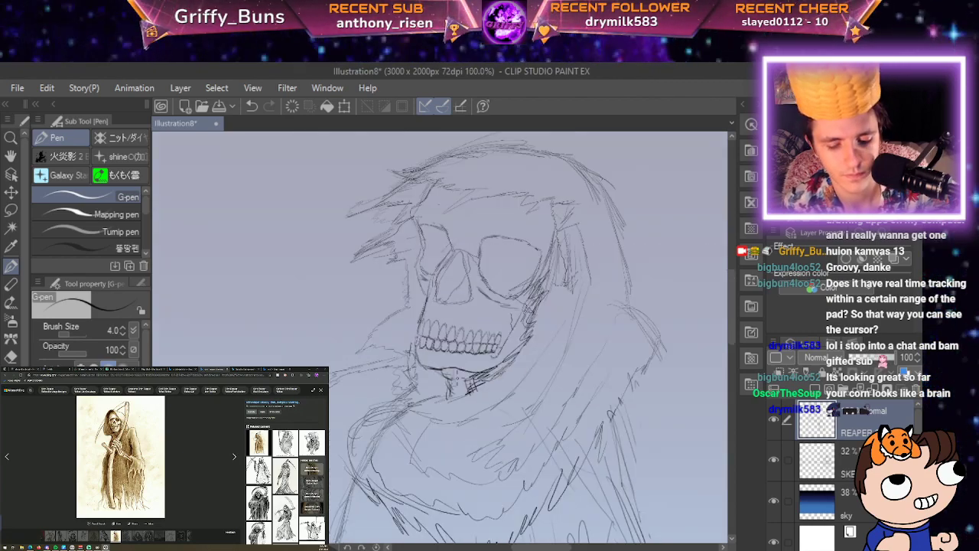
# Add a short stroke under the jaw to tie the neck into the shaded inner edge of the hood.
pyautogui.scroll(2, 458, 377)
pyautogui.scroll(1, 459, 378)
pyautogui.press('space')
pyautogui.moveTo(583, 331); pyautogui.dragTo(524, 310)
pyautogui.scroll(-1, 524, 311)
pyautogui.scroll(4, 524, 310)
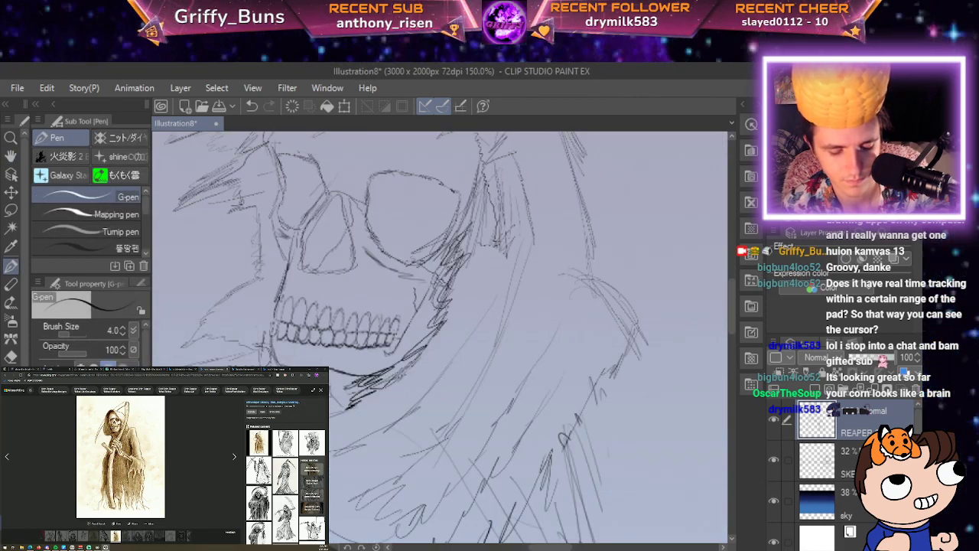
pyautogui.moveTo(376, 373); pyautogui.dragTo(368, 390)
pyautogui.scroll(-4, 393, 365)
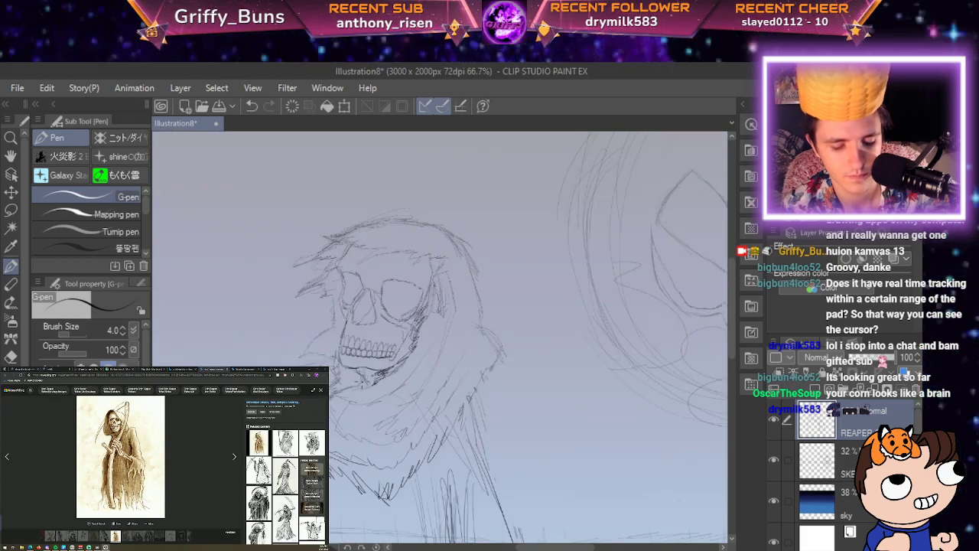
# Darken the hood's outer edge behind the skull, continuing with jagged strokes below the shoulder bump.
pyautogui.scroll(-2, 391, 361)
pyautogui.press('space')
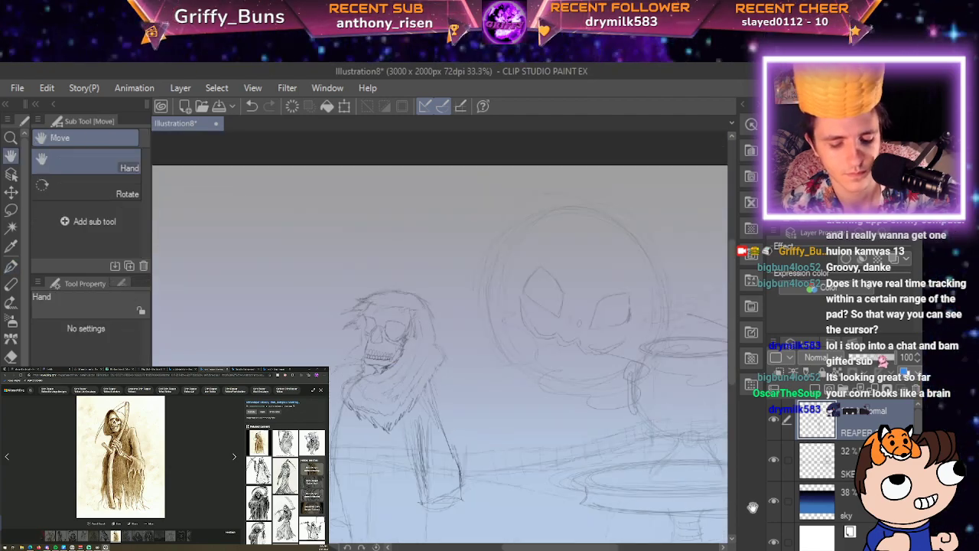
pyautogui.moveTo(452, 342); pyautogui.dragTo(516, 328)
pyautogui.scroll(1, 516, 328)
pyautogui.scroll(5, 516, 327)
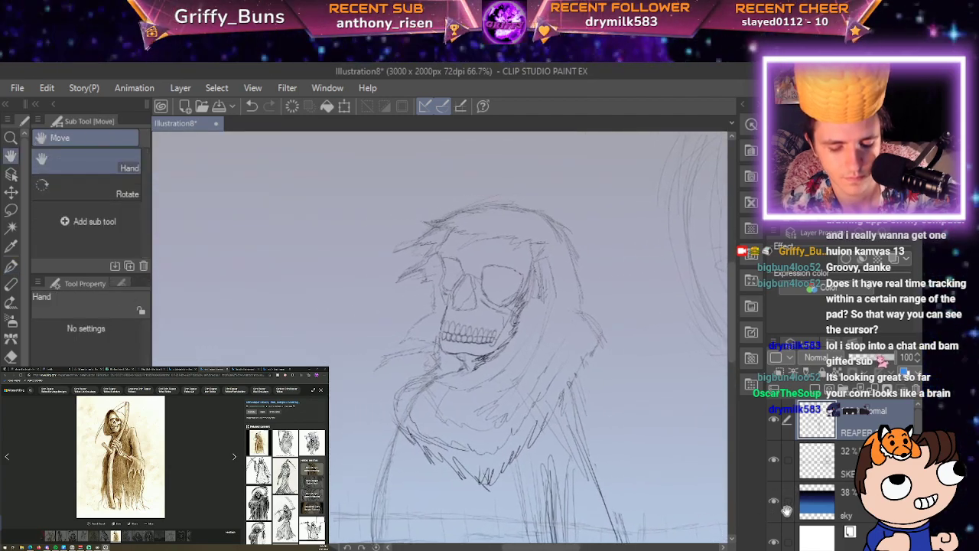
pyautogui.moveTo(495, 289); pyautogui.dragTo(527, 156)
pyautogui.press('space')
pyautogui.moveTo(528, 207)
pyautogui.mouseDown()
pyautogui.moveTo(481, 213)
pyautogui.moveTo(559, 384)
pyautogui.moveTo(538, 445)
pyautogui.mouseUp()
pyautogui.scroll(-2, 550, 247)
pyautogui.moveTo(549, 410); pyautogui.dragTo(497, 497)
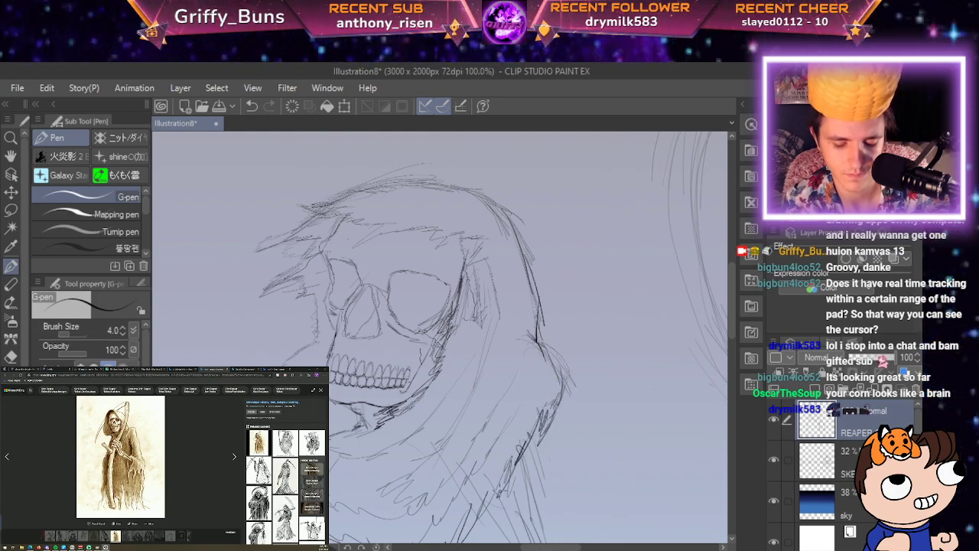
pyautogui.moveTo(508, 459)
pyautogui.mouseDown()
pyautogui.moveTo(478, 520)
pyautogui.moveTo(549, 376)
pyautogui.mouseUp()
# Redraw the outer edge of the hood's collar in front of the neck, curving it up toward the chin.
pyautogui.press('space')
pyautogui.moveTo(353, 340); pyautogui.dragTo(366, 395)
pyautogui.moveTo(349, 356); pyautogui.dragTo(355, 325)
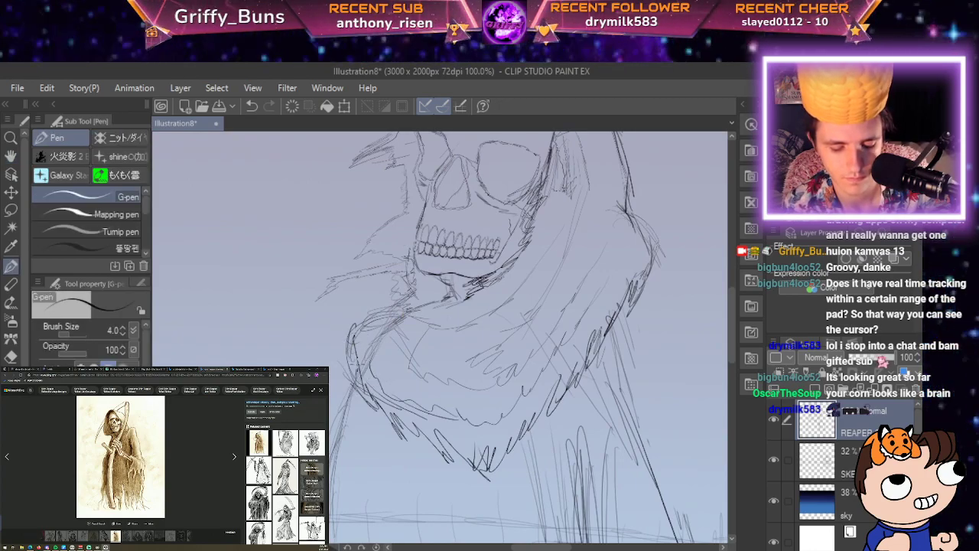
pyautogui.moveTo(350, 341); pyautogui.dragTo(367, 371)
pyautogui.moveTo(357, 364)
pyautogui.mouseDown()
pyautogui.moveTo(356, 350)
pyautogui.moveTo(383, 316)
pyautogui.mouseUp()
pyautogui.press('e')
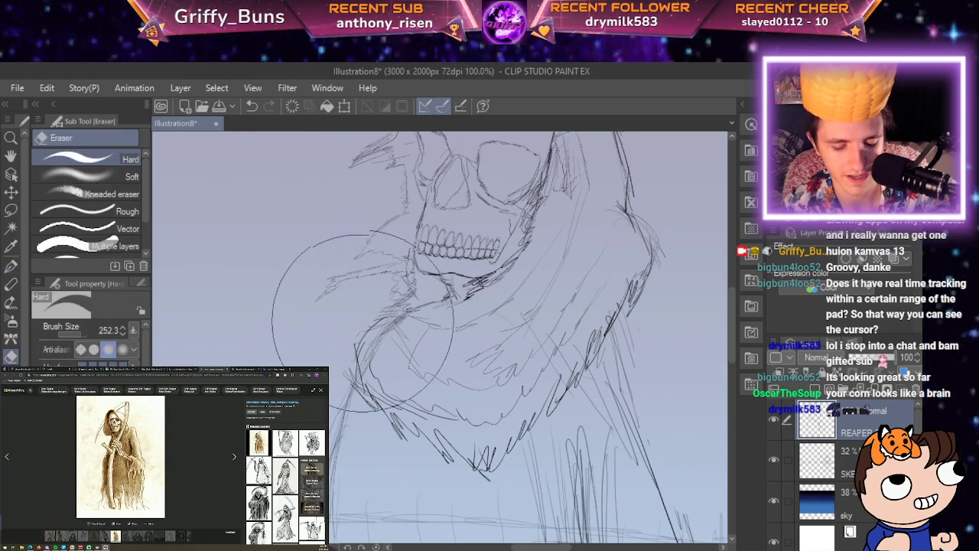
pyautogui.press('p')
pyautogui.moveTo(393, 310); pyautogui.dragTo(370, 333)
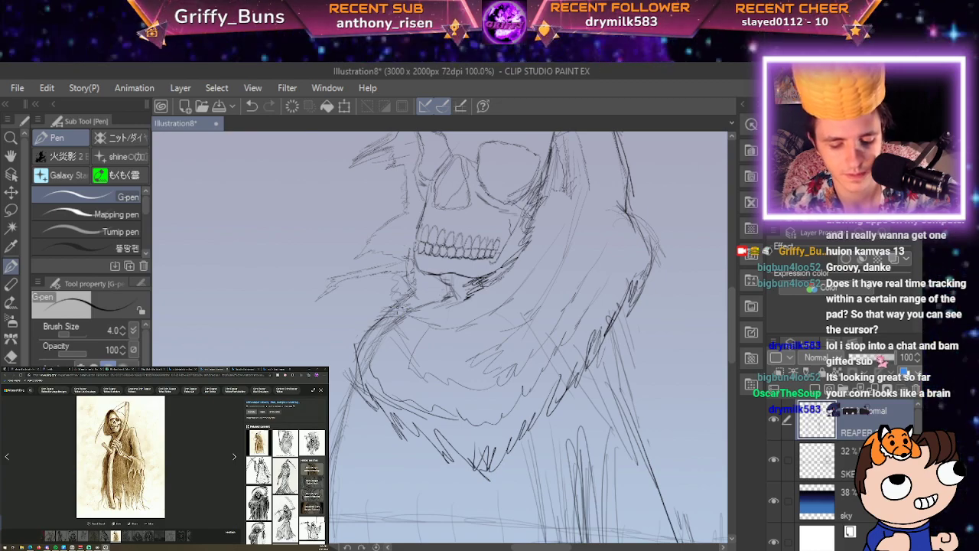
pyautogui.press('e')
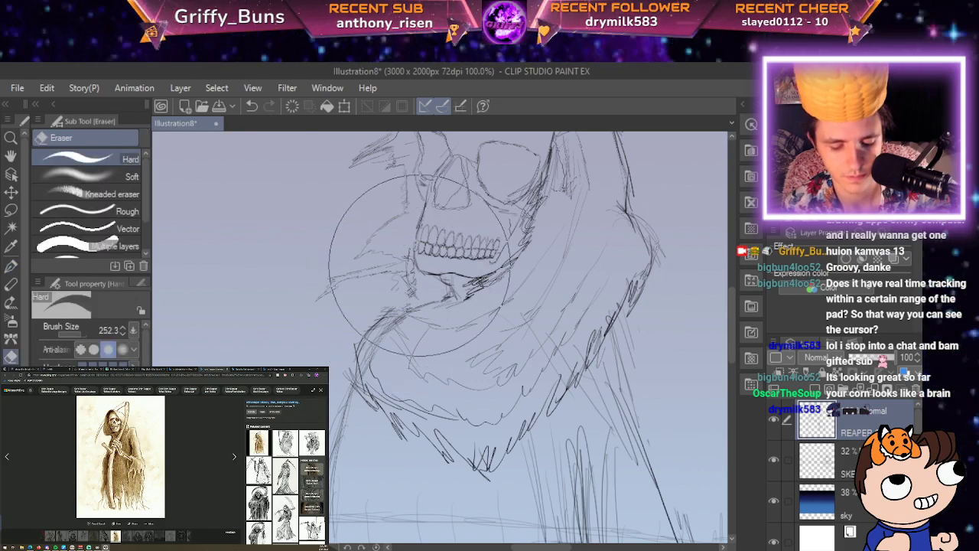
pyautogui.press('p')
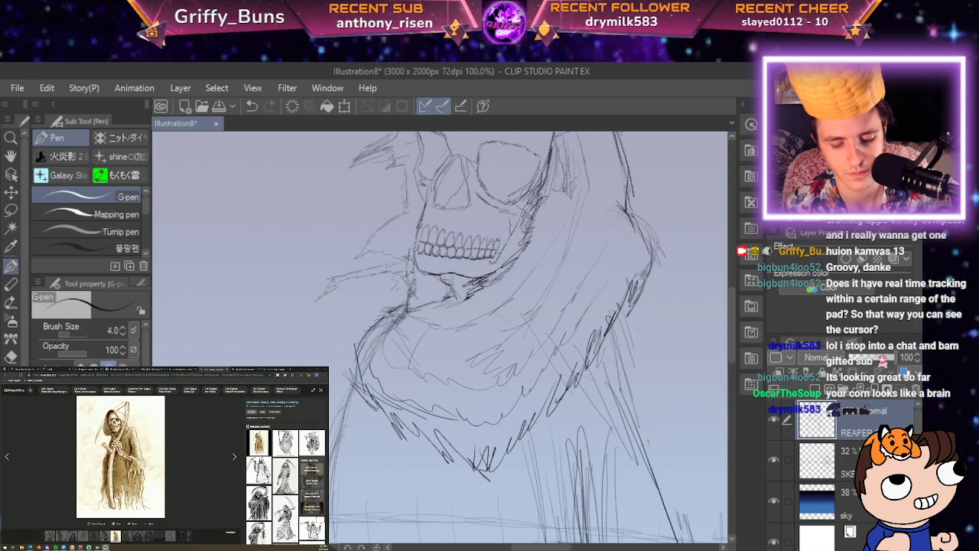
# Try long ragged fringe strokes trailing off the front of the collar and down along the front sleeve.
pyautogui.hotkey('ctrl', '-')
pyautogui.hotkey('ctrl', '-')
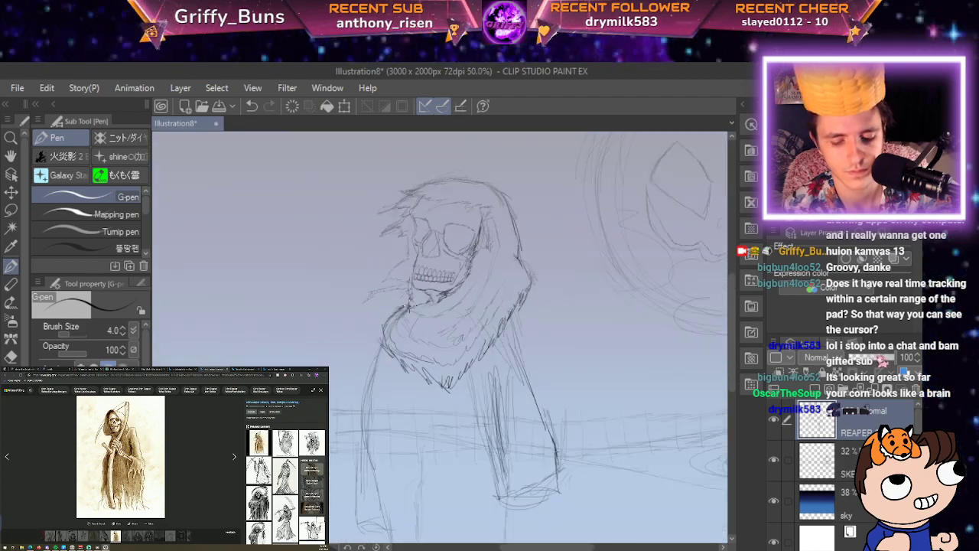
pyautogui.press('space')
pyautogui.moveTo(808, 468); pyautogui.dragTo(834, 482)
pyautogui.scroll(-1, 574, 311)
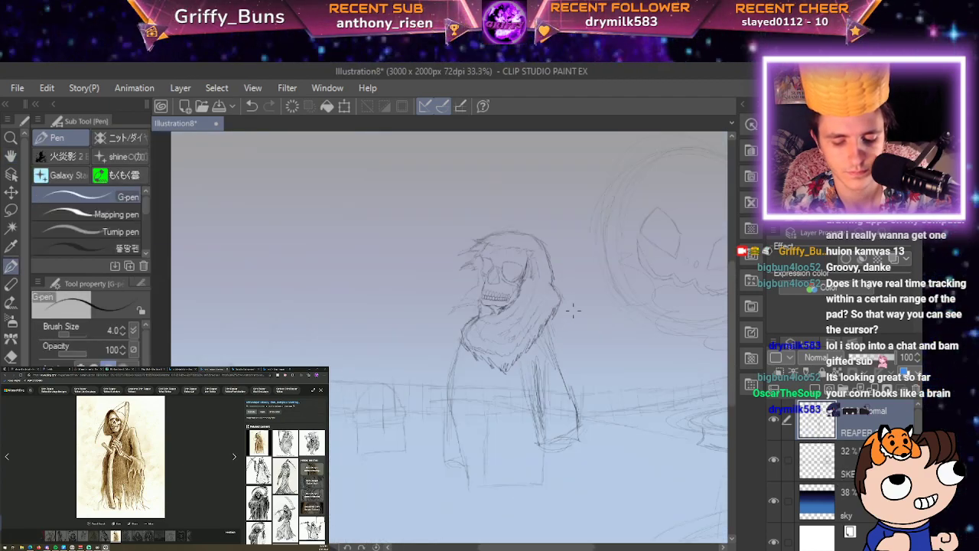
pyautogui.scroll(3, 573, 305)
pyautogui.press('space')
pyautogui.moveTo(390, 329); pyautogui.dragTo(614, 320)
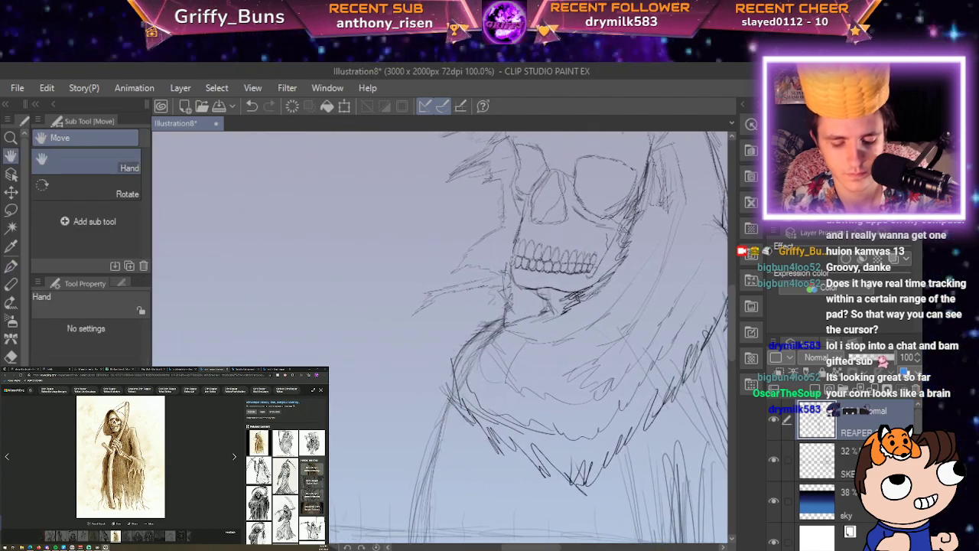
pyautogui.scroll(1, 615, 320)
pyautogui.moveTo(449, 271); pyautogui.dragTo(332, 346)
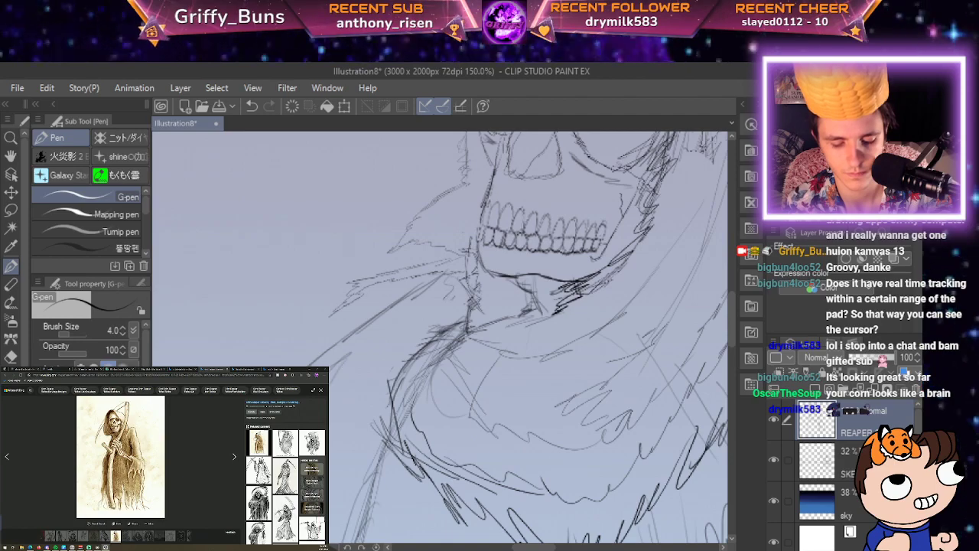
pyautogui.moveTo(350, 414)
pyautogui.mouseDown()
pyautogui.moveTo(331, 437)
pyautogui.moveTo(327, 521)
pyautogui.mouseUp()
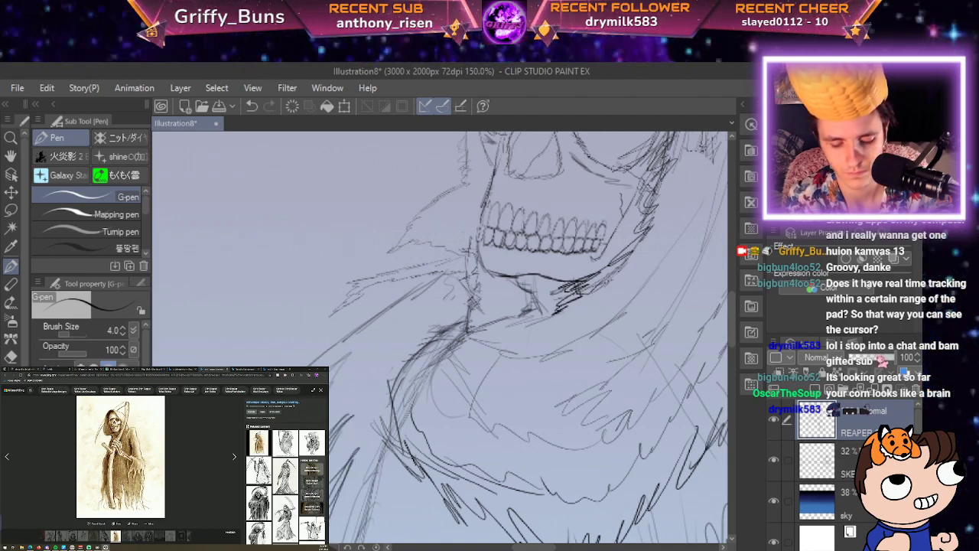
pyautogui.press('space')
pyautogui.moveTo(367, 490); pyautogui.dragTo(445, 336)
pyautogui.moveTo(402, 391)
pyautogui.mouseDown()
pyautogui.moveTo(369, 455)
pyautogui.moveTo(404, 382)
pyautogui.moveTo(364, 497)
pyautogui.moveTo(475, 282)
pyautogui.mouseUp()
pyautogui.scroll(-3, 517, 239)
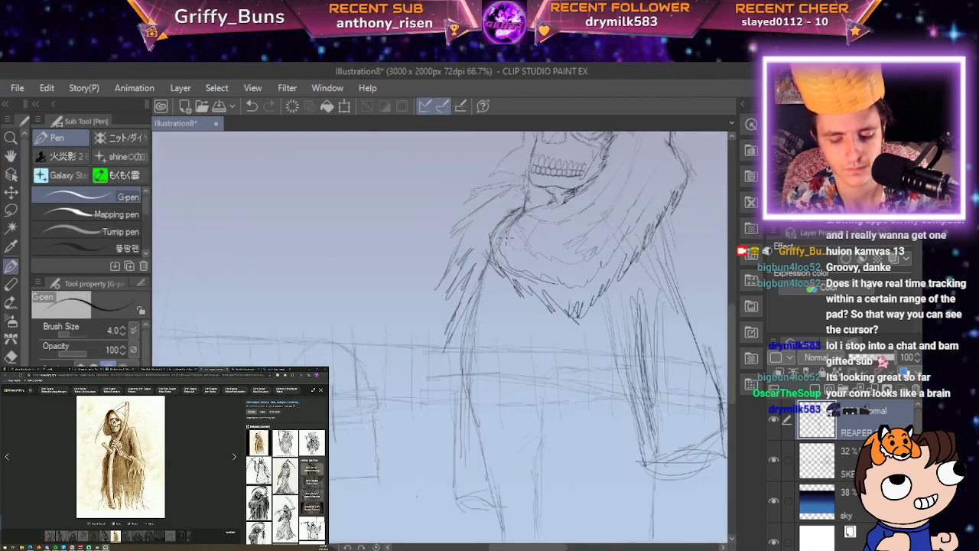
# Add short strokes to the front edge of the collar, just below the hood's loose tatters.
pyautogui.press('space')
pyautogui.moveTo(605, 300); pyautogui.dragTo(514, 402)
pyautogui.scroll(-1, 514, 401)
pyautogui.scroll(1, 514, 394)
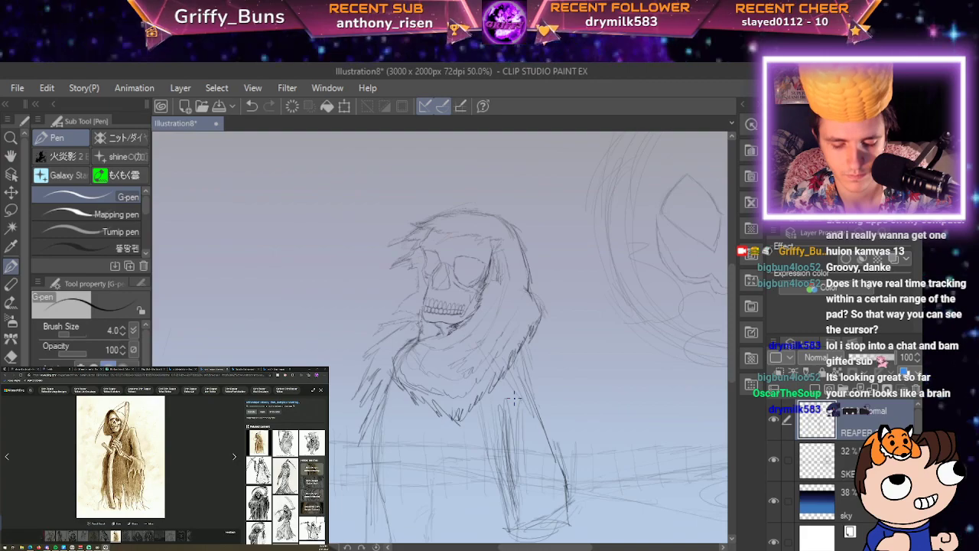
pyautogui.scroll(2, 514, 398)
pyautogui.scroll(-1, 514, 398)
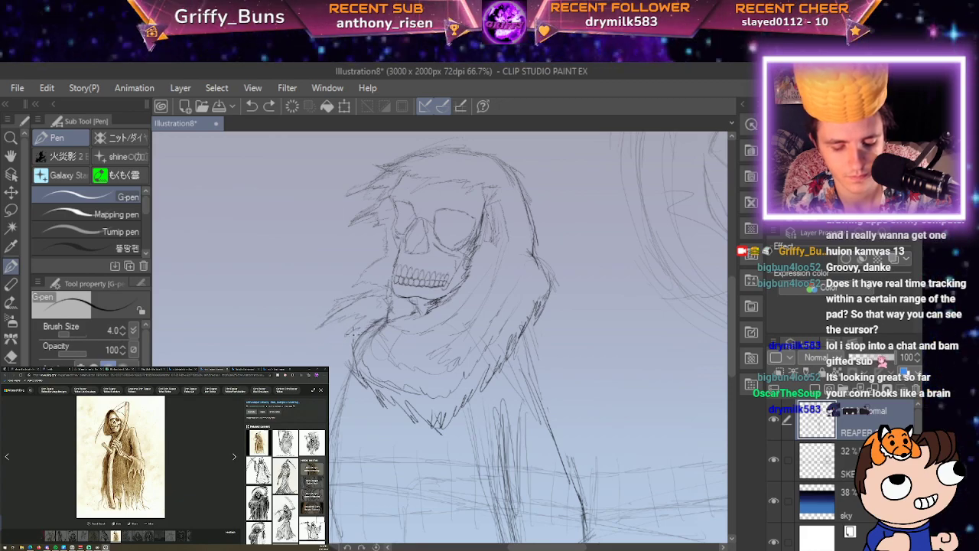
pyautogui.moveTo(370, 333); pyautogui.dragTo(363, 339)
# Draw the skull's rounded cranium as an arc inside the hood, running from temple to temple above the eye sockets.
pyautogui.scroll(-2, 384, 313)
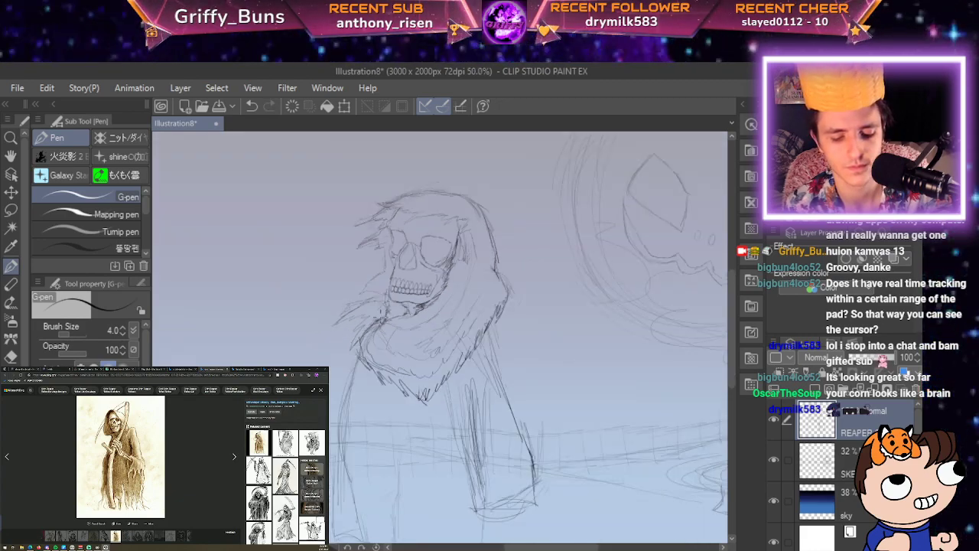
pyautogui.scroll(1, 381, 313)
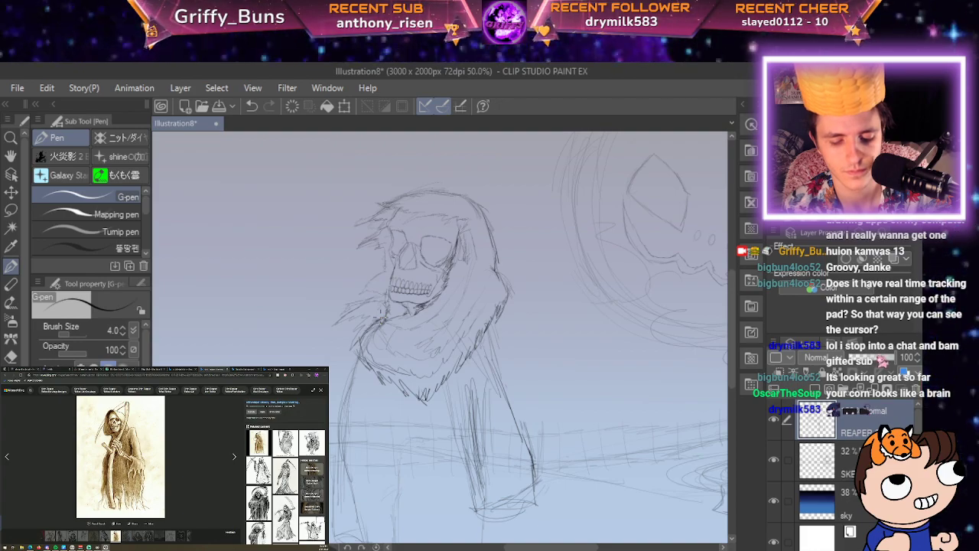
pyautogui.press('space')
pyautogui.moveTo(484, 243); pyautogui.dragTo(495, 338)
pyautogui.scroll(2, 489, 329)
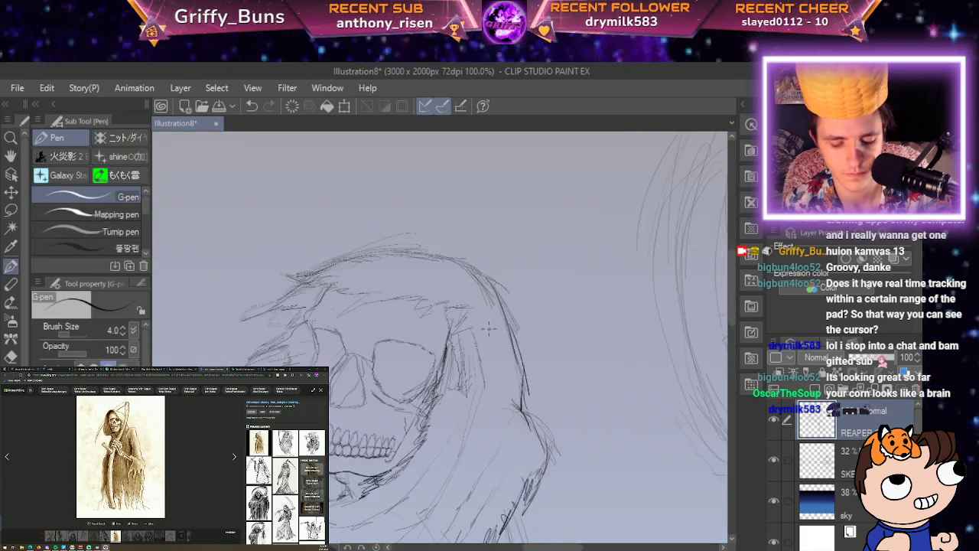
pyautogui.scroll(2, 488, 329)
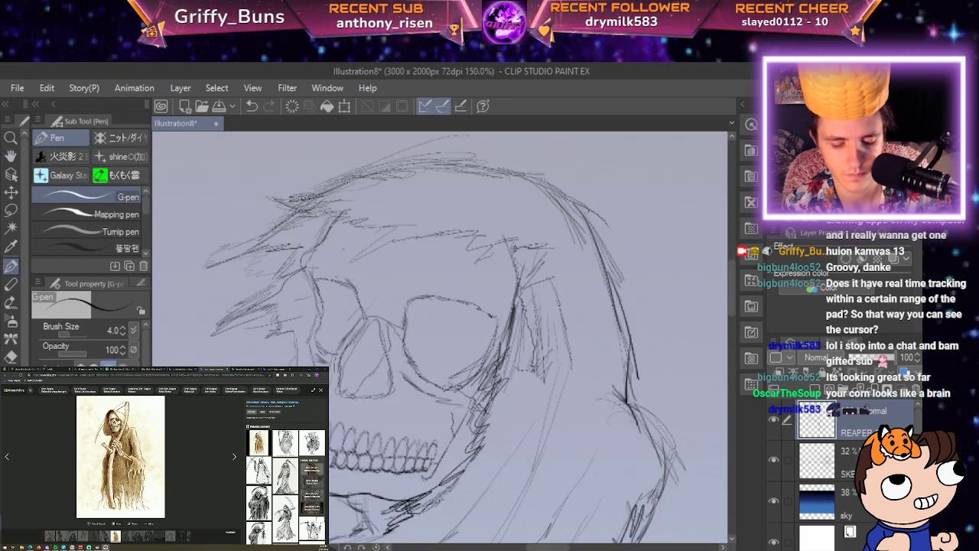
pyautogui.moveTo(515, 252)
pyautogui.mouseDown()
pyautogui.moveTo(493, 218)
pyautogui.moveTo(403, 200)
pyautogui.moveTo(353, 208)
pyautogui.moveTo(315, 250)
pyautogui.mouseUp()
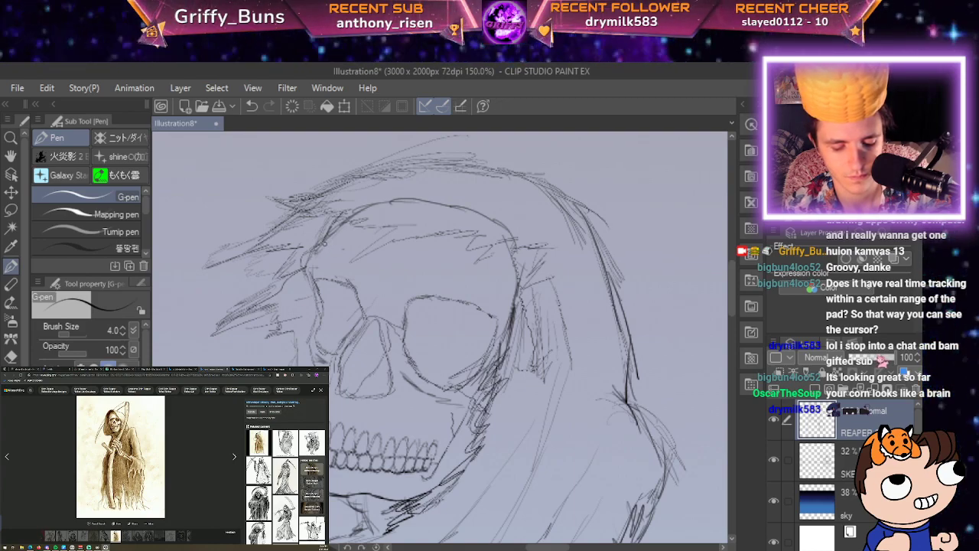
pyautogui.moveTo(312, 289); pyautogui.dragTo(315, 351)
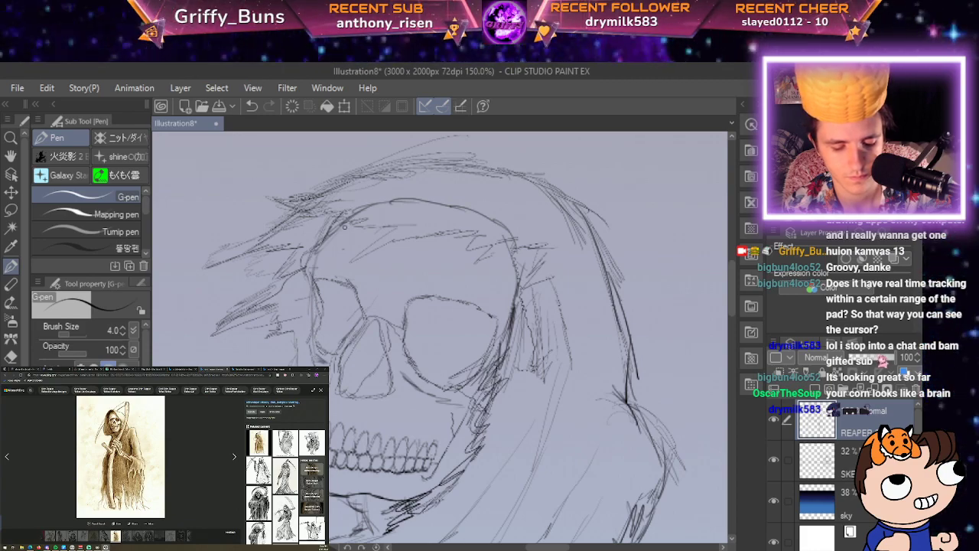
pyautogui.moveTo(308, 217); pyautogui.dragTo(303, 281)
pyautogui.moveTo(300, 295); pyautogui.dragTo(298, 360)
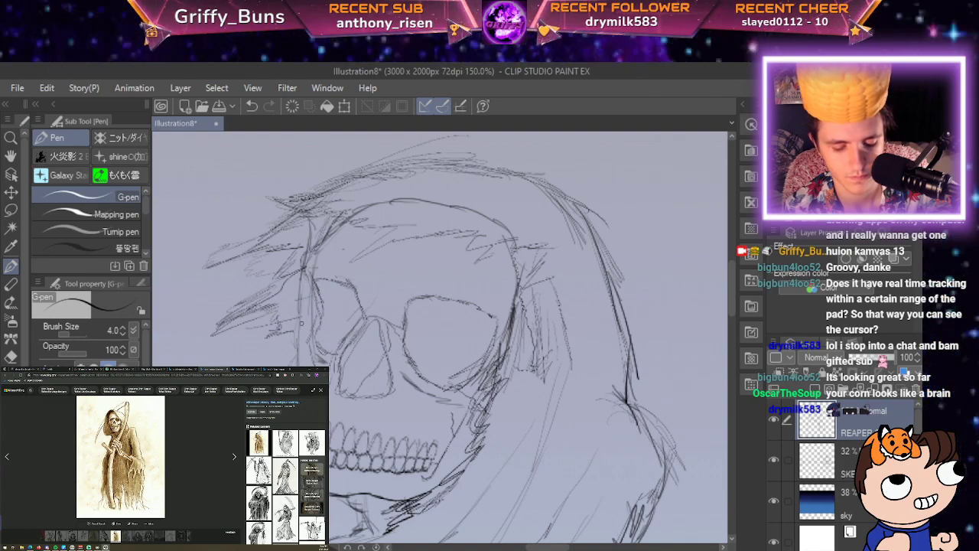
pyautogui.hotkey('ctrl', 'z')
pyautogui.hotkey('ctrl', 'z')
pyautogui.hotkey('ctrl', 'z')
pyautogui.hotkey('ctrl', 'z')
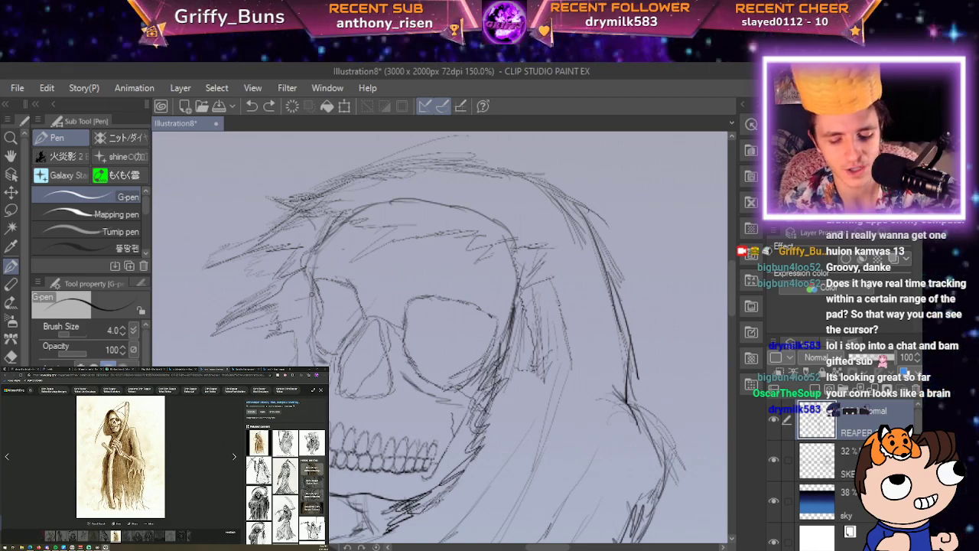
# Sketch the robe's front edge from below the front sleeve to the ground and start a jagged hem along the canvas's lower edge.
pyautogui.scroll(-3, 312, 294)
pyautogui.press('space')
pyautogui.moveTo(540, 329); pyautogui.dragTo(634, 184)
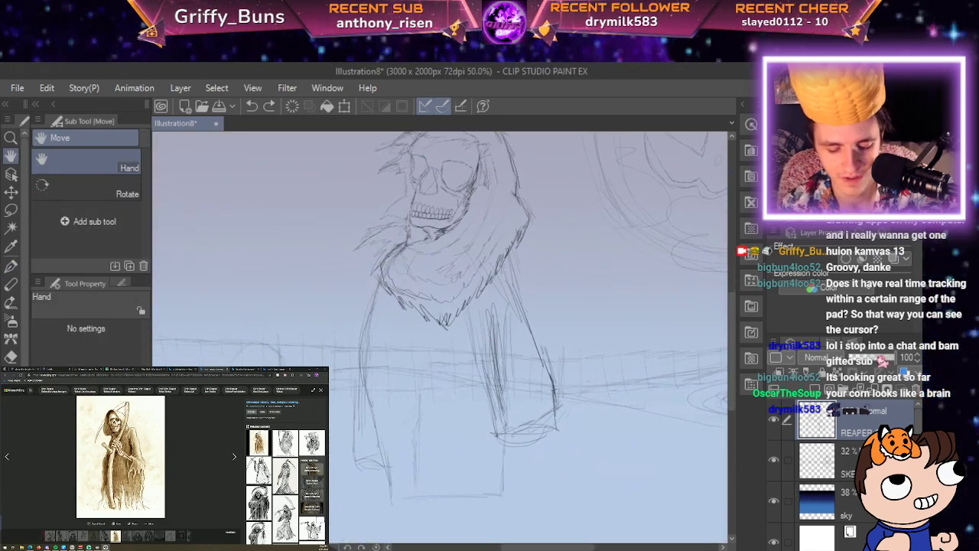
pyautogui.scroll(1, 633, 201)
pyautogui.press('space')
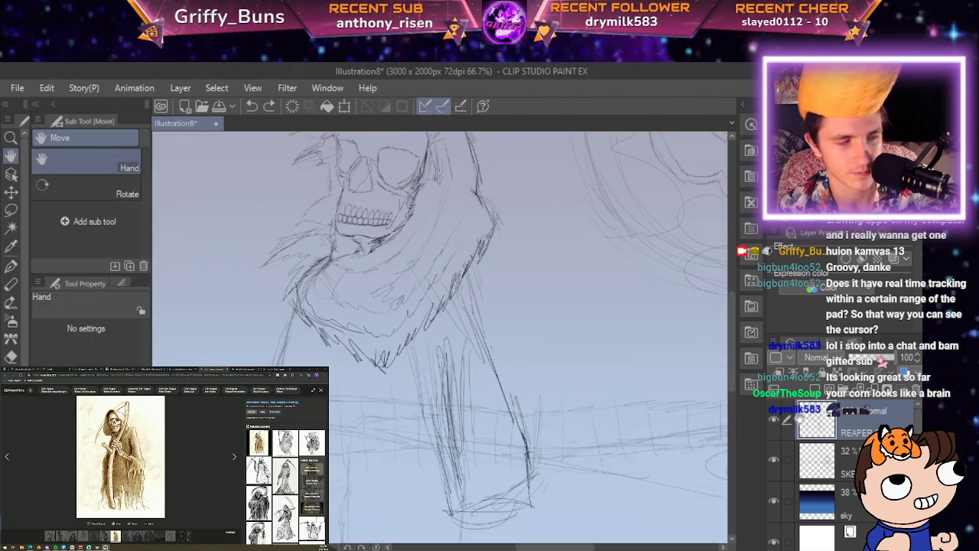
pyautogui.moveTo(547, 295); pyautogui.dragTo(563, 310)
pyautogui.scroll(-1, 606, 246)
pyautogui.scroll(-1, 605, 245)
pyautogui.scroll(1, 605, 245)
pyautogui.press('space')
pyautogui.scroll(1, 531, 342)
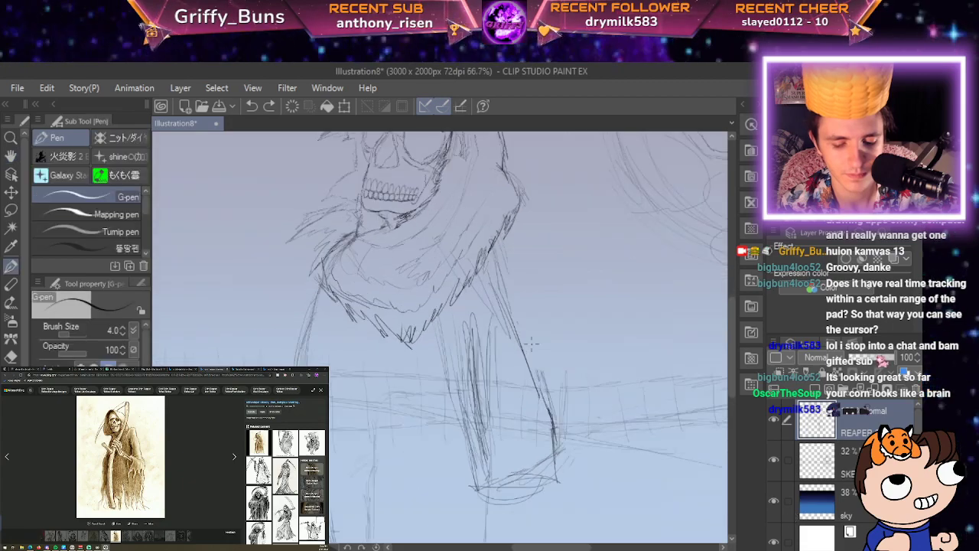
pyautogui.scroll(-3, 531, 342)
pyautogui.press('space')
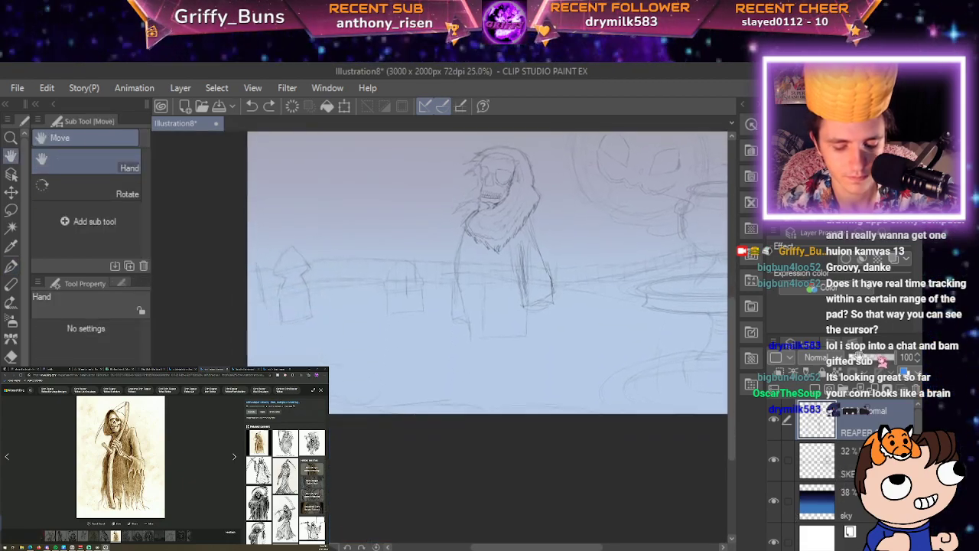
pyautogui.scroll(-2, 558, 241)
pyautogui.scroll(3, 518, 317)
pyautogui.press('space')
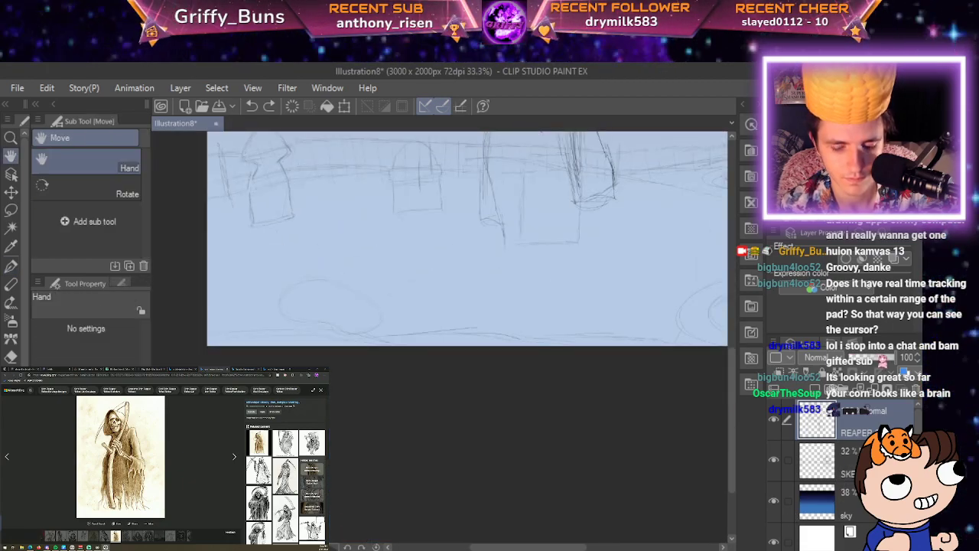
pyautogui.moveTo(517, 316); pyautogui.dragTo(473, 382)
pyautogui.moveTo(450, 300)
pyautogui.mouseDown()
pyautogui.moveTo(442, 358)
pyautogui.moveTo(447, 260)
pyautogui.moveTo(442, 410)
pyautogui.mouseUp()
pyautogui.moveTo(453, 370)
pyautogui.mouseDown()
pyautogui.moveTo(449, 413)
pyautogui.moveTo(508, 387)
pyautogui.moveTo(538, 418)
pyautogui.mouseUp()
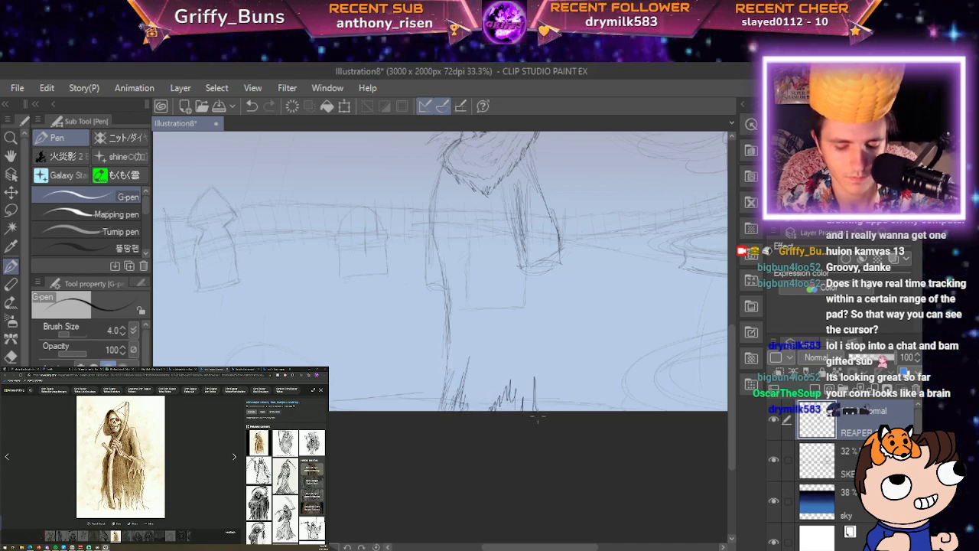
# Draw the robe's back edge with jagged overlapping strokes, flaring from the rear sleeve's tip out to the tattered hem.
pyautogui.moveTo(527, 341)
pyautogui.mouseDown()
pyautogui.moveTo(534, 410)
pyautogui.moveTo(537, 396)
pyautogui.mouseUp()
pyautogui.moveTo(543, 368)
pyautogui.mouseDown()
pyautogui.moveTo(546, 412)
pyautogui.moveTo(557, 406)
pyautogui.mouseUp()
pyautogui.moveTo(548, 389); pyautogui.dragTo(569, 414)
pyautogui.moveTo(550, 364); pyautogui.dragTo(558, 381)
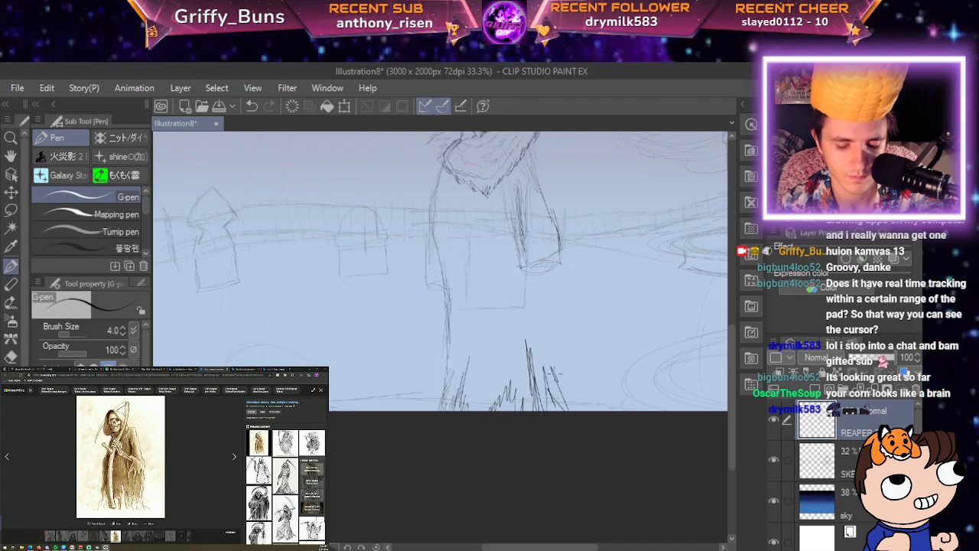
pyautogui.moveTo(537, 316)
pyautogui.mouseDown()
pyautogui.moveTo(552, 380)
pyautogui.moveTo(539, 372)
pyautogui.mouseUp()
pyautogui.moveTo(523, 286)
pyautogui.mouseDown()
pyautogui.moveTo(539, 311)
pyautogui.moveTo(531, 289)
pyautogui.mouseUp()
pyautogui.moveTo(523, 267); pyautogui.dragTo(528, 282)
# Add ragged strokes along the rear sleeve's inner edge and tatter the hanging end of the front sleeve.
pyautogui.scroll(-3, 525, 238)
pyautogui.scroll(4, 526, 237)
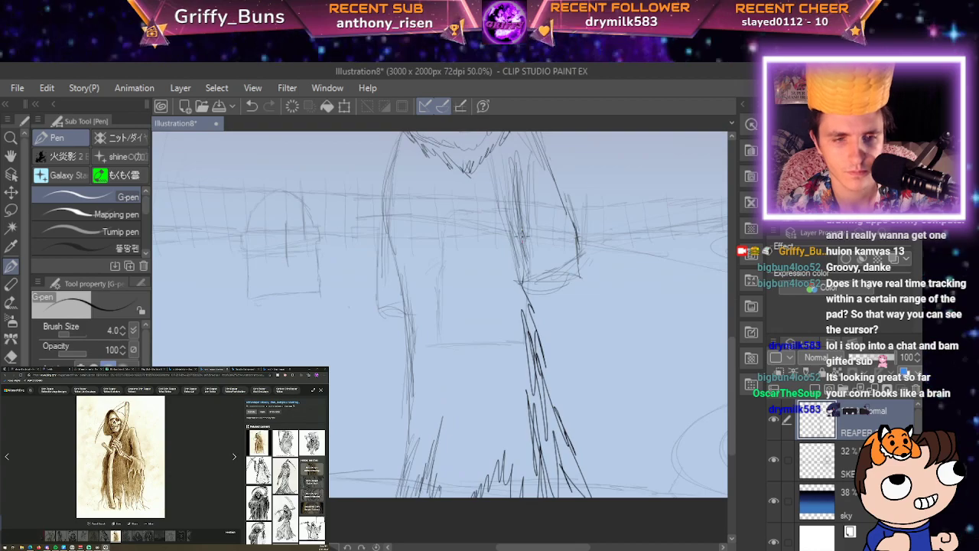
pyautogui.press('space')
pyautogui.moveTo(522, 243); pyautogui.dragTo(524, 316)
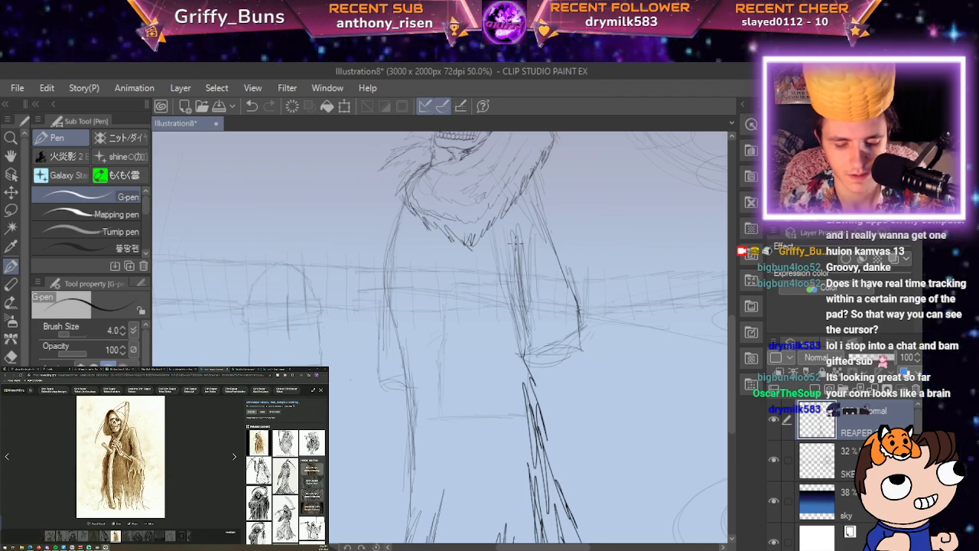
pyautogui.moveTo(514, 263); pyautogui.dragTo(511, 378)
pyautogui.moveTo(526, 327)
pyautogui.mouseDown()
pyautogui.moveTo(518, 364)
pyautogui.moveTo(536, 325)
pyautogui.mouseUp()
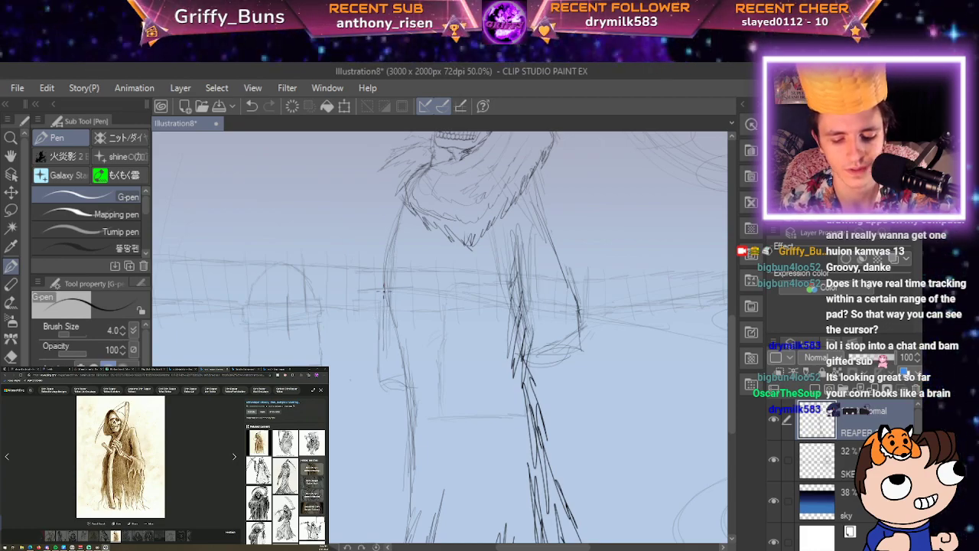
pyautogui.moveTo(384, 293)
pyautogui.mouseDown()
pyautogui.moveTo(369, 370)
pyautogui.moveTo(375, 398)
pyautogui.moveTo(387, 383)
pyautogui.mouseUp()
pyautogui.moveTo(387, 383); pyautogui.dragTo(385, 366)
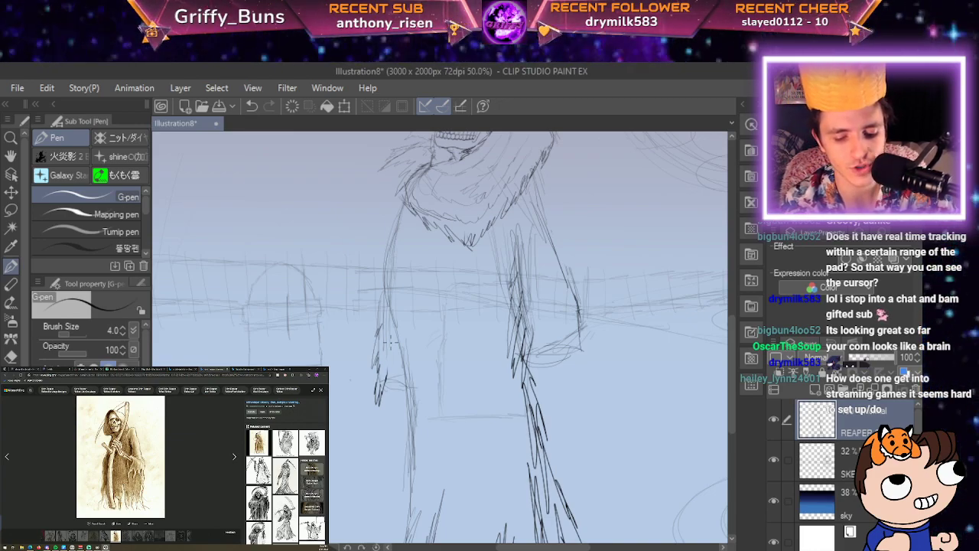
# Darken the arc of the skull's cranium inside the hood.
pyautogui.moveTo(479, 212); pyautogui.dragTo(489, 360)
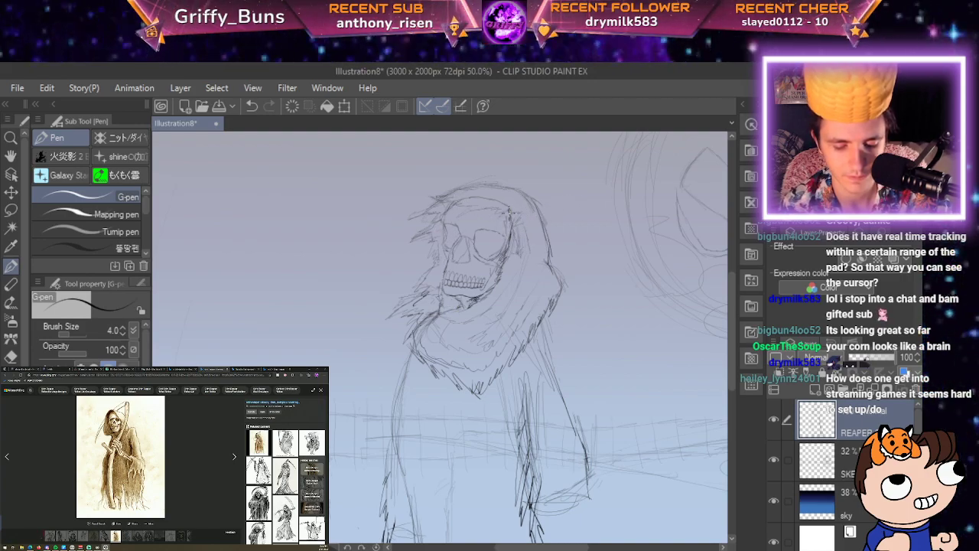
pyautogui.moveTo(482, 200); pyautogui.dragTo(447, 208)
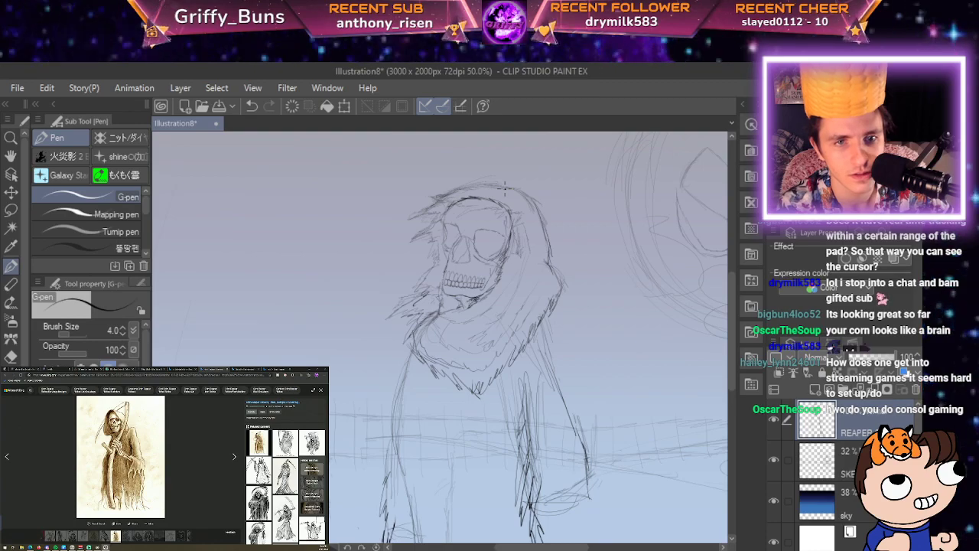
# Strengthen the outer edge of the rear sleeve just above the elbow with short strokes.
pyautogui.press('space')
pyautogui.moveTo(585, 215)
pyautogui.mouseDown()
pyautogui.moveTo(587, 147)
pyautogui.moveTo(580, 149)
pyautogui.mouseUp()
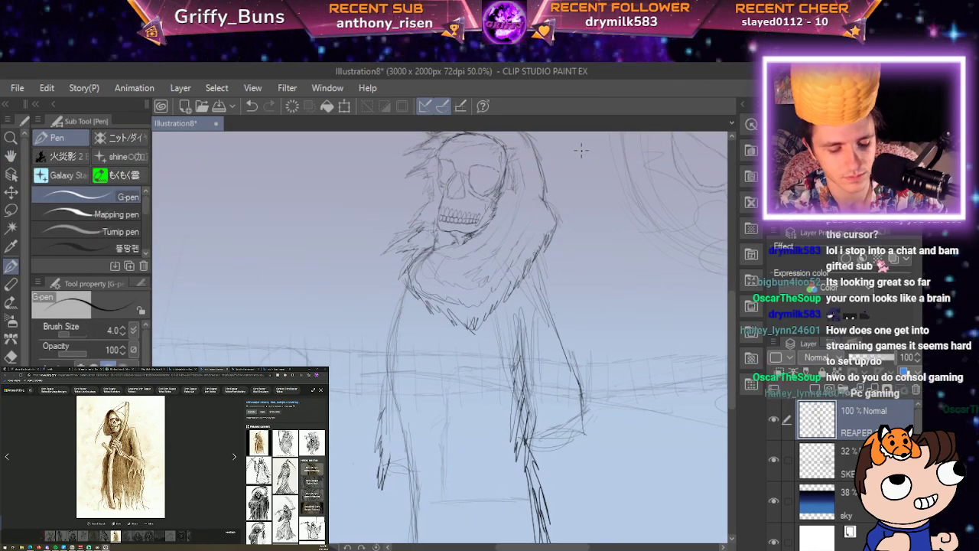
pyautogui.scroll(-2, 580, 150)
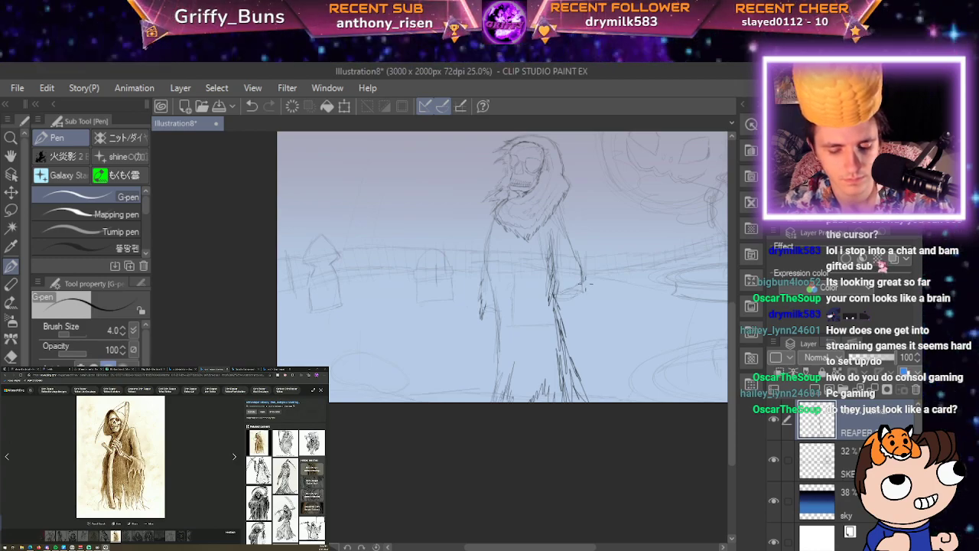
pyautogui.scroll(4, 582, 267)
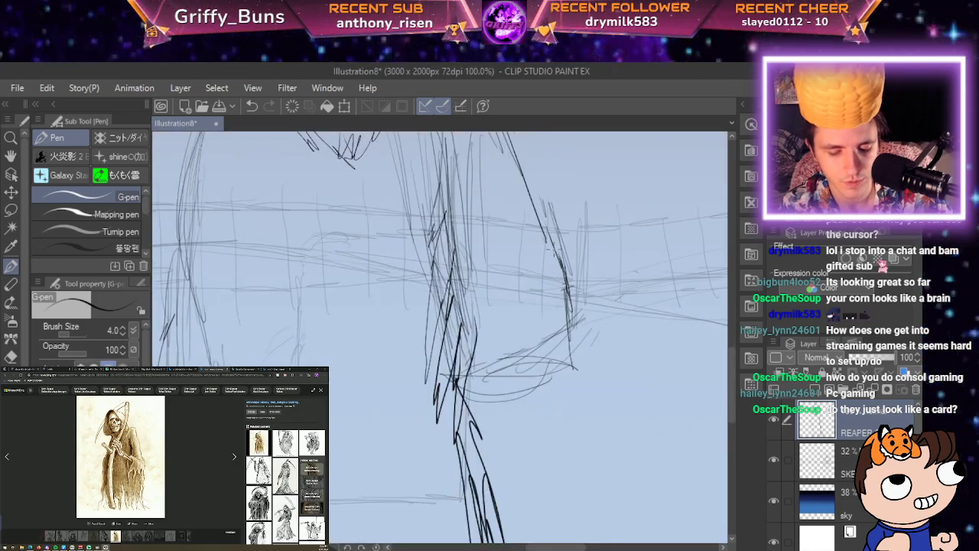
pyautogui.moveTo(552, 247); pyautogui.dragTo(555, 261)
pyautogui.moveTo(541, 216); pyautogui.dragTo(559, 280)
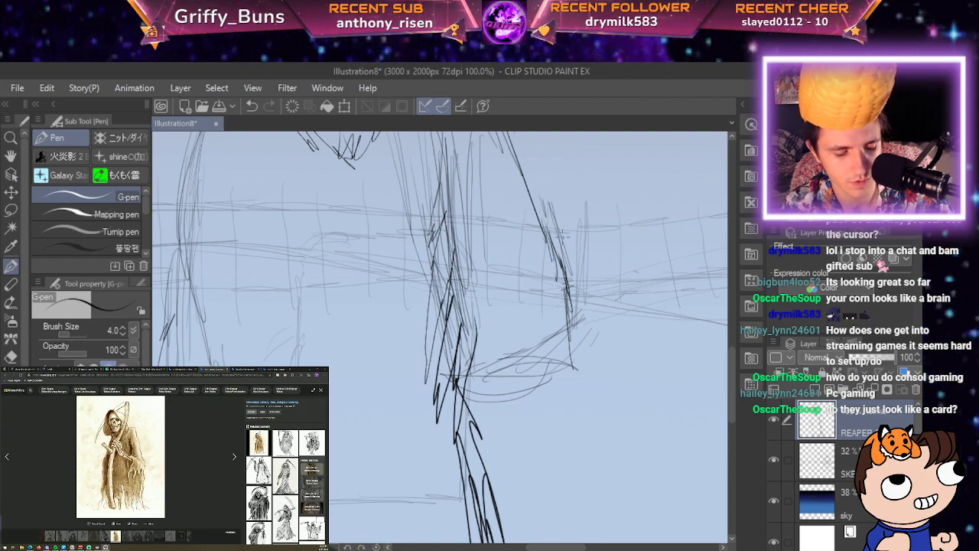
# Redraw the rear sleeve bent forward across the robe, with a pointed upper cuff corner and an underside curving back to the elbow.
pyautogui.moveTo(450, 198)
pyautogui.mouseDown()
pyautogui.moveTo(458, 248)
pyautogui.moveTo(409, 318)
pyautogui.moveTo(367, 319)
pyautogui.moveTo(387, 367)
pyautogui.mouseUp()
pyautogui.moveTo(373, 316)
pyautogui.mouseDown()
pyautogui.moveTo(399, 430)
pyautogui.moveTo(489, 395)
pyautogui.mouseUp()
pyautogui.moveTo(434, 411)
pyautogui.mouseDown()
pyautogui.moveTo(551, 378)
pyautogui.moveTo(566, 361)
pyautogui.mouseUp()
pyautogui.moveTo(486, 398)
pyautogui.mouseDown()
pyautogui.moveTo(545, 379)
pyautogui.moveTo(561, 329)
pyautogui.mouseUp()
pyautogui.moveTo(538, 369); pyautogui.dragTo(563, 327)
pyautogui.moveTo(527, 386)
pyautogui.mouseDown()
pyautogui.moveTo(559, 343)
pyautogui.moveTo(573, 294)
pyautogui.moveTo(564, 223)
pyautogui.moveTo(605, 309)
pyautogui.moveTo(609, 155)
pyautogui.mouseUp()
# Outline the rear sleeve's cuff opening as a narrow slanted oval using repeated strokes.
pyautogui.scroll(-2, 582, 202)
pyautogui.scroll(-2, 605, 308)
pyautogui.scroll(4, 602, 316)
pyautogui.moveTo(421, 269)
pyautogui.mouseDown()
pyautogui.moveTo(424, 315)
pyautogui.moveTo(449, 342)
pyautogui.mouseUp()
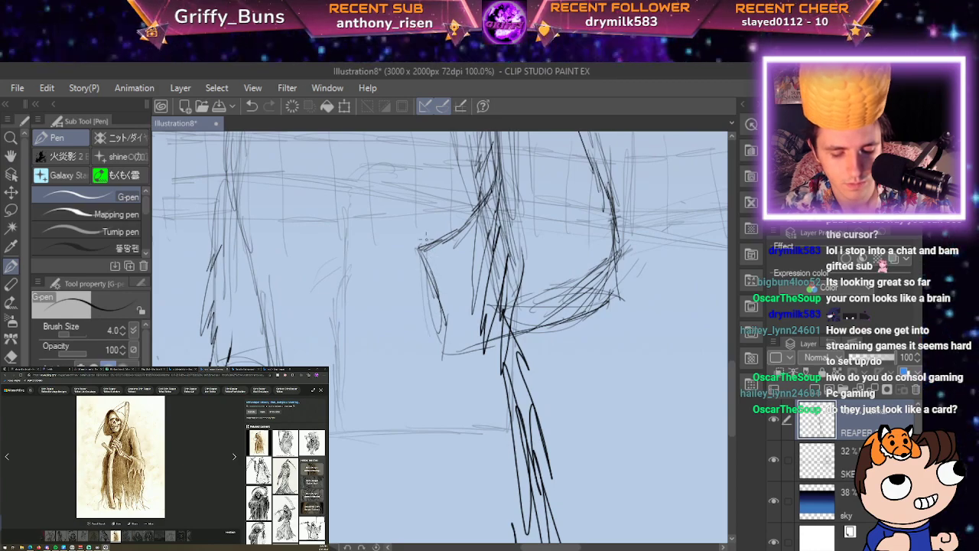
pyautogui.moveTo(426, 247); pyautogui.dragTo(445, 349)
pyautogui.moveTo(422, 246); pyautogui.dragTo(447, 350)
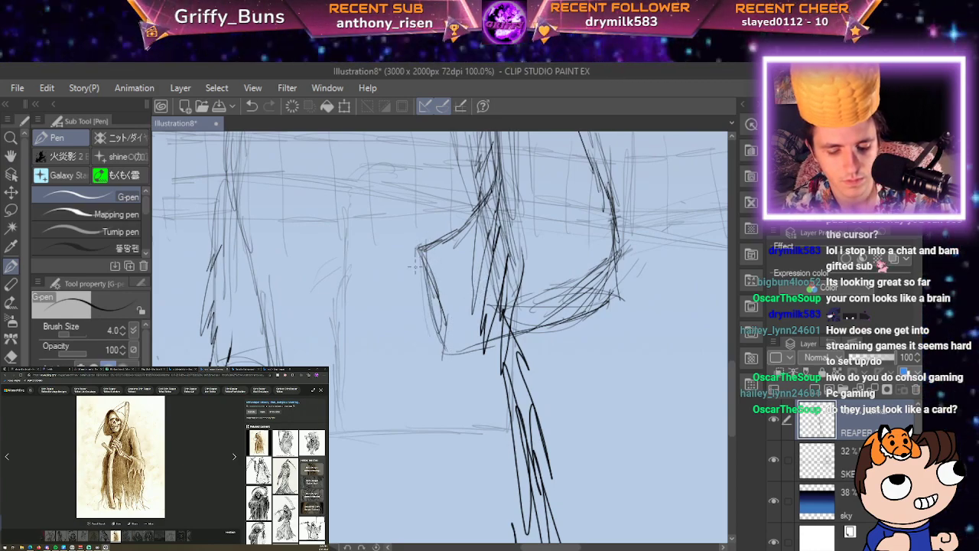
pyautogui.moveTo(419, 249)
pyautogui.mouseDown()
pyautogui.moveTo(432, 348)
pyautogui.moveTo(444, 359)
pyautogui.mouseUp()
pyautogui.moveTo(428, 306); pyautogui.dragTo(444, 360)
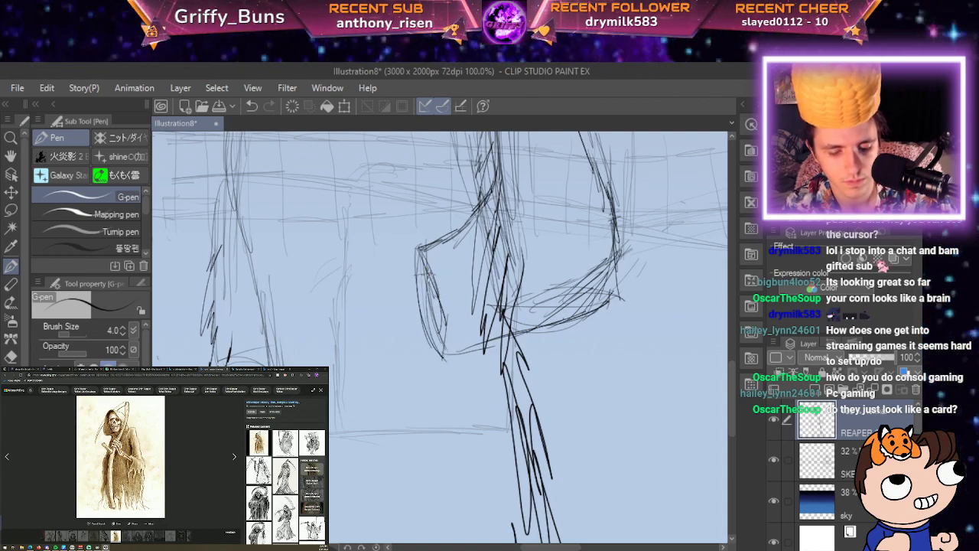
# Sketch two horizontal forearm bones emerging from the cuff and add rounded knobs at their wrist end.
pyautogui.moveTo(427, 276)
pyautogui.mouseDown()
pyautogui.moveTo(340, 270)
pyautogui.moveTo(360, 286)
pyautogui.moveTo(447, 287)
pyautogui.moveTo(349, 283)
pyautogui.moveTo(377, 300)
pyautogui.moveTo(438, 298)
pyautogui.mouseUp()
pyautogui.press('space')
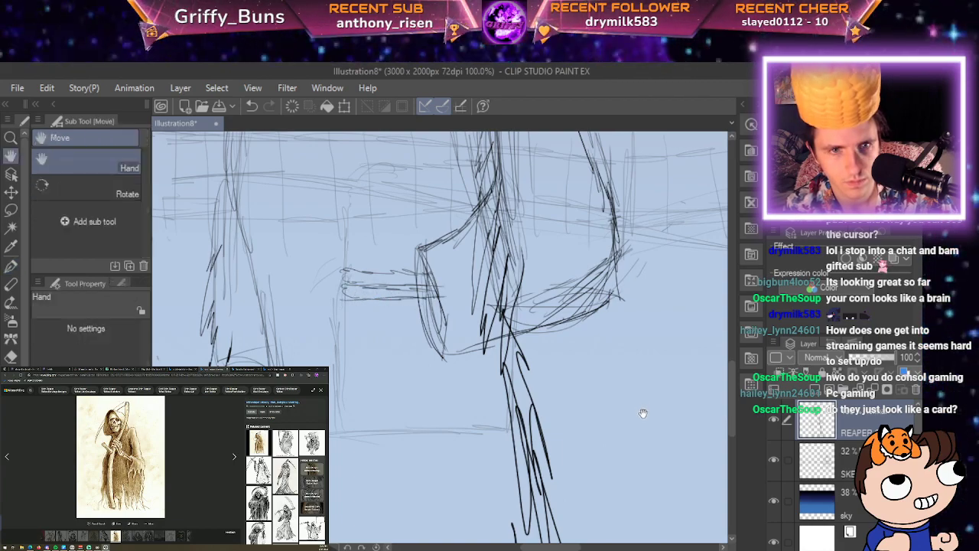
pyautogui.moveTo(681, 460)
pyautogui.mouseDown()
pyautogui.moveTo(756, 503)
pyautogui.moveTo(767, 531)
pyautogui.mouseUp()
pyautogui.moveTo(433, 346)
pyautogui.mouseDown()
pyautogui.moveTo(407, 329)
pyautogui.moveTo(433, 352)
pyautogui.moveTo(409, 357)
pyautogui.moveTo(411, 365)
pyautogui.moveTo(428, 359)
pyautogui.mouseUp()
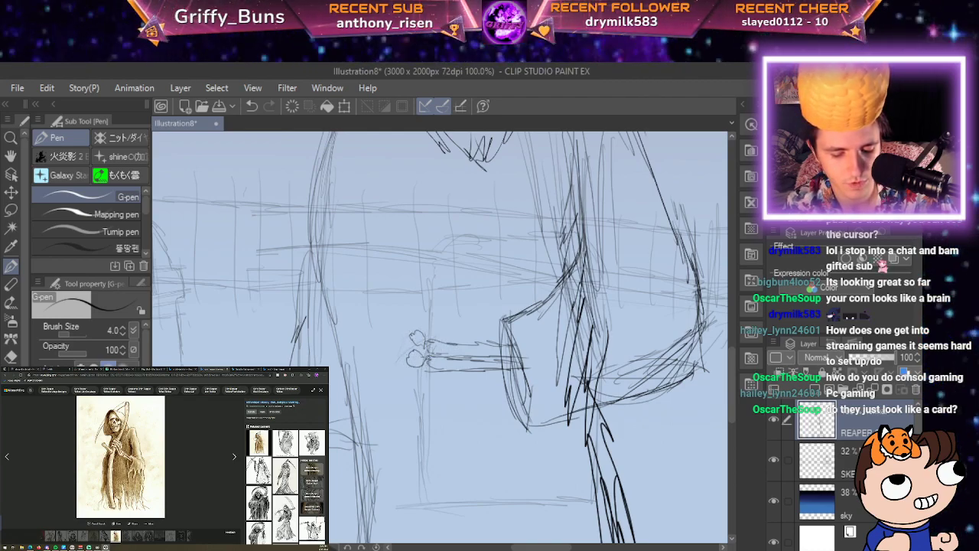
# Try a long diagonal scythe handle running from below the collar past the wrist to the ground in front of the robe.
pyautogui.scroll(-1, 468, 329)
pyautogui.moveTo(493, 301); pyautogui.dragTo(534, 396)
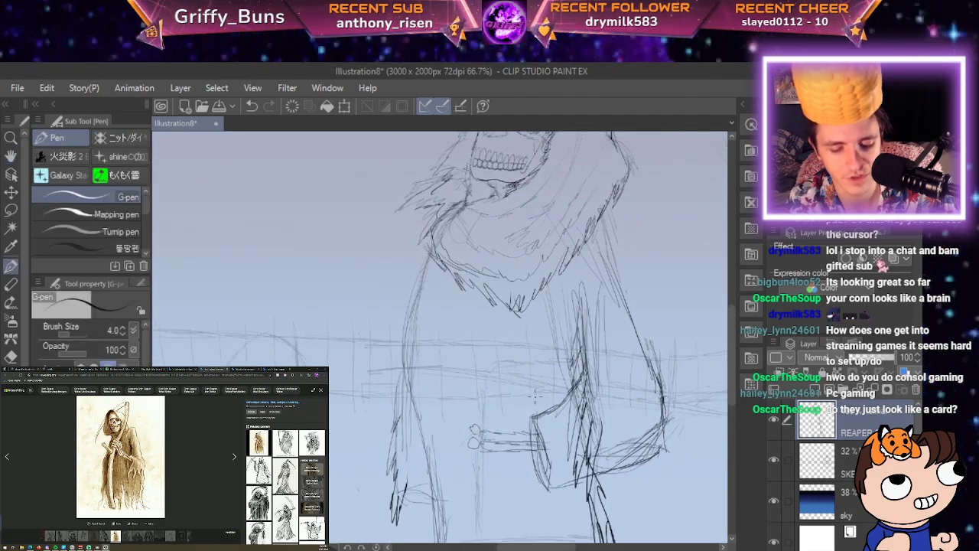
pyautogui.scroll(-1, 534, 397)
pyautogui.scroll(1, 534, 394)
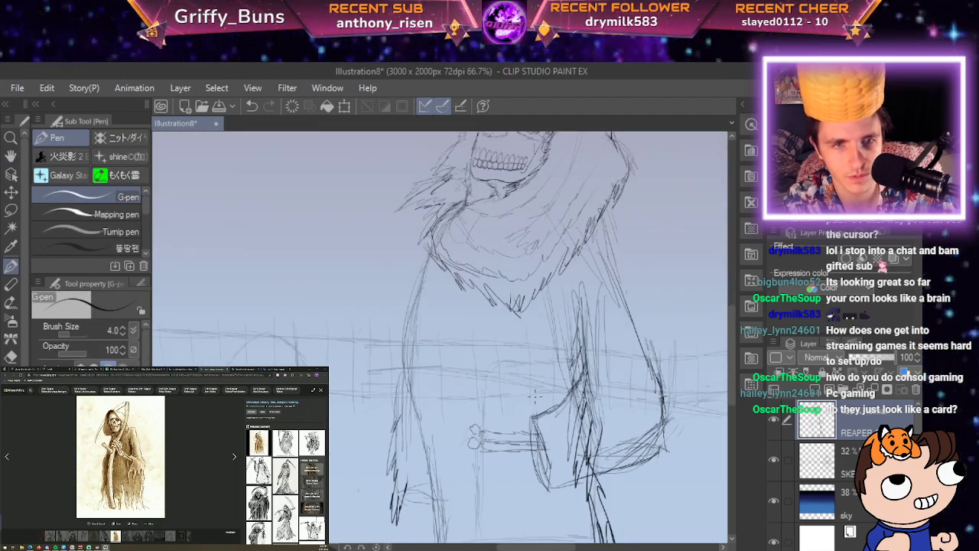
pyautogui.scroll(2, 534, 395)
pyautogui.moveTo(536, 397); pyautogui.dragTo(595, 302)
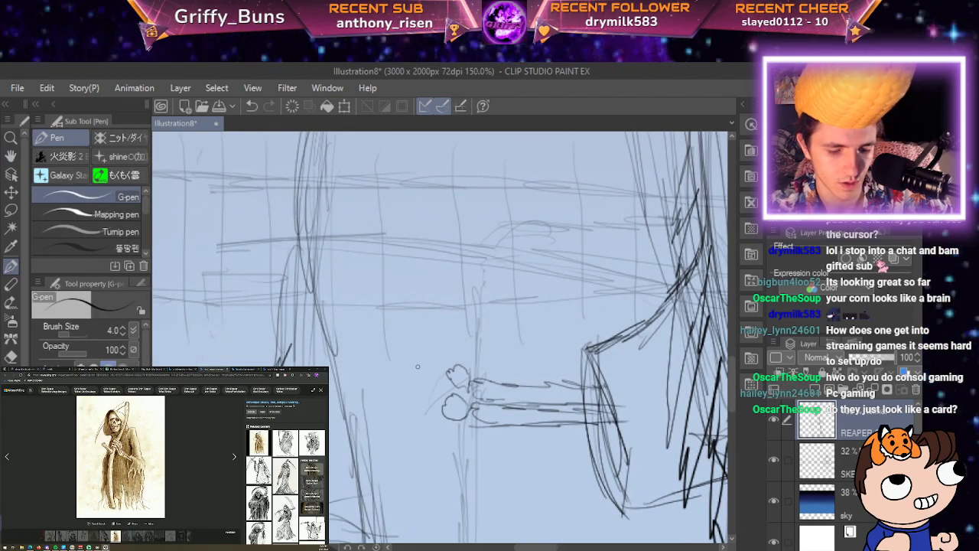
pyautogui.scroll(-5, 417, 366)
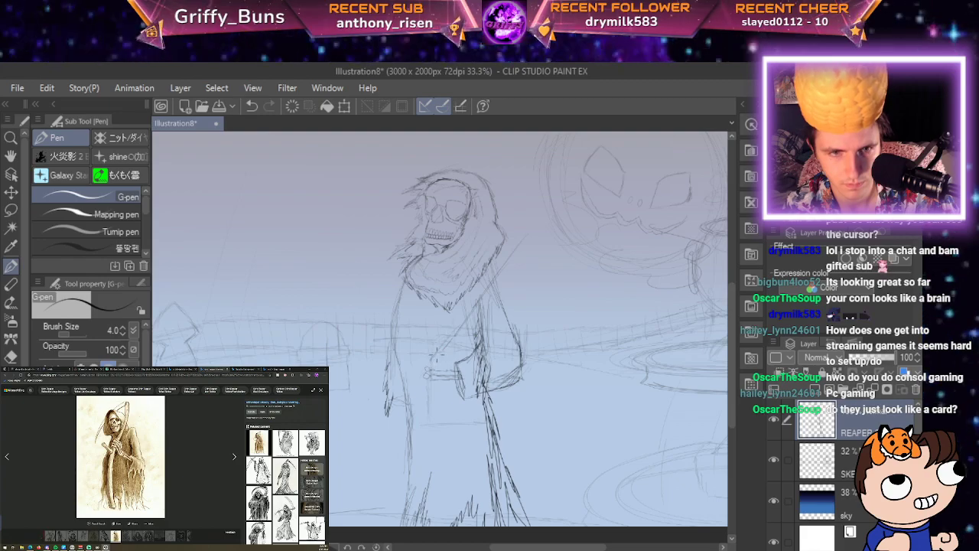
pyautogui.hotkey('ctrl', 'z')
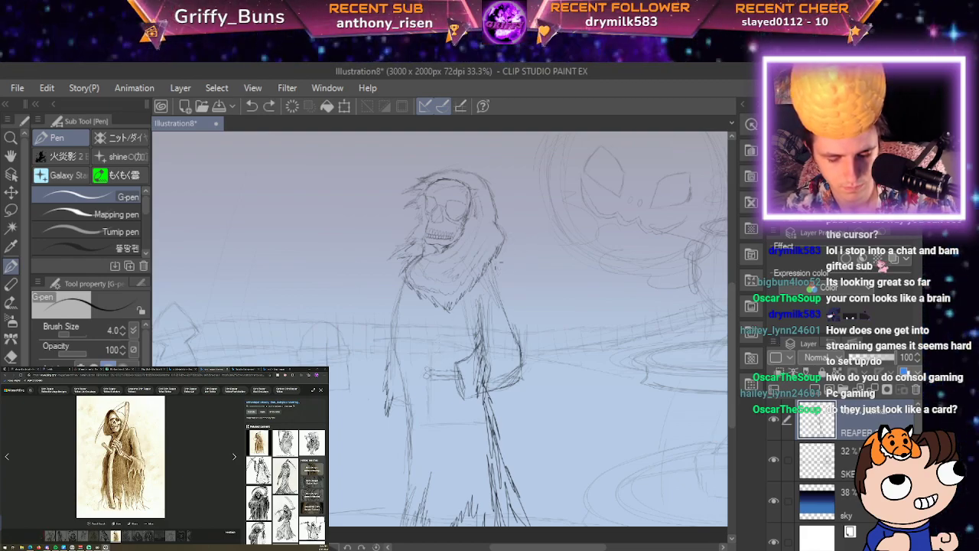
pyautogui.moveTo(493, 266)
pyautogui.mouseDown()
pyautogui.moveTo(508, 303)
pyautogui.moveTo(426, 365)
pyautogui.moveTo(393, 423)
pyautogui.mouseUp()
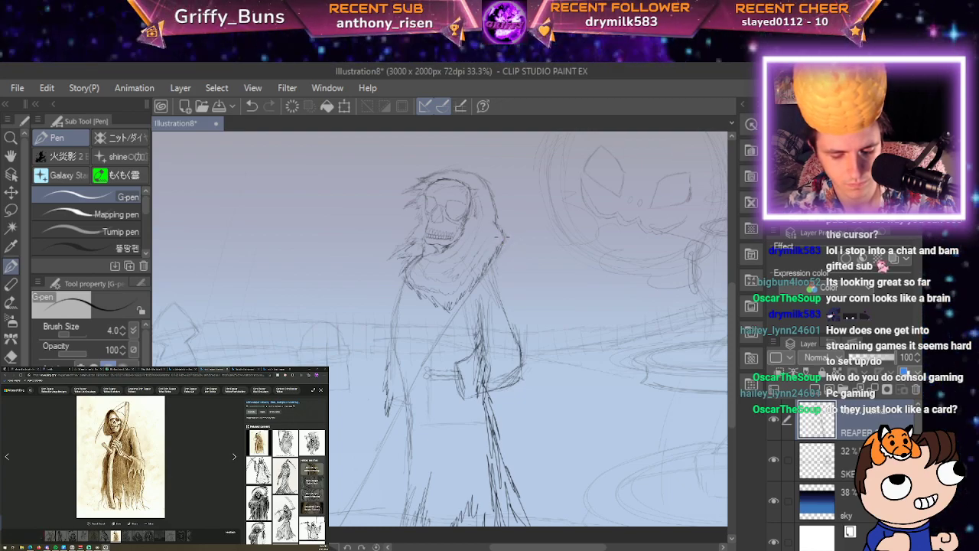
pyautogui.moveTo(477, 261); pyautogui.dragTo(421, 358)
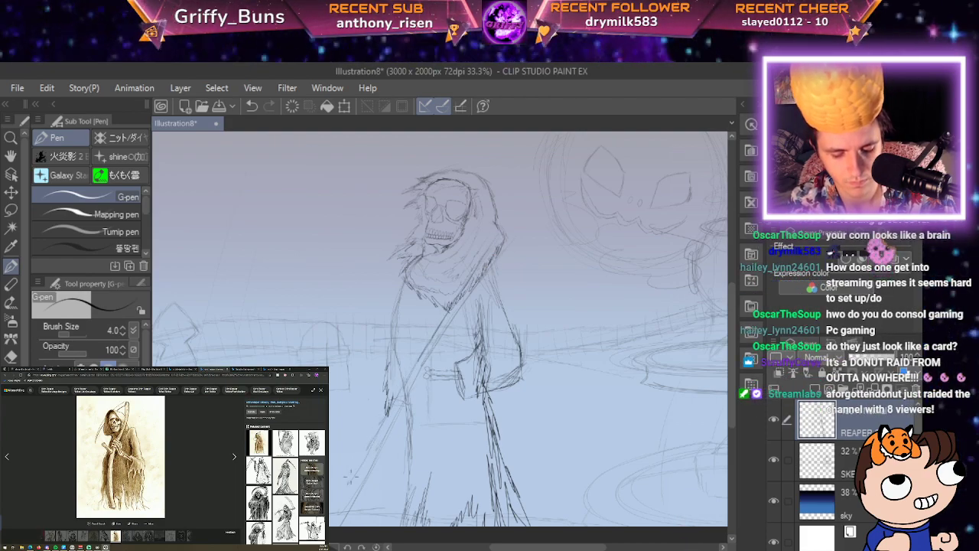
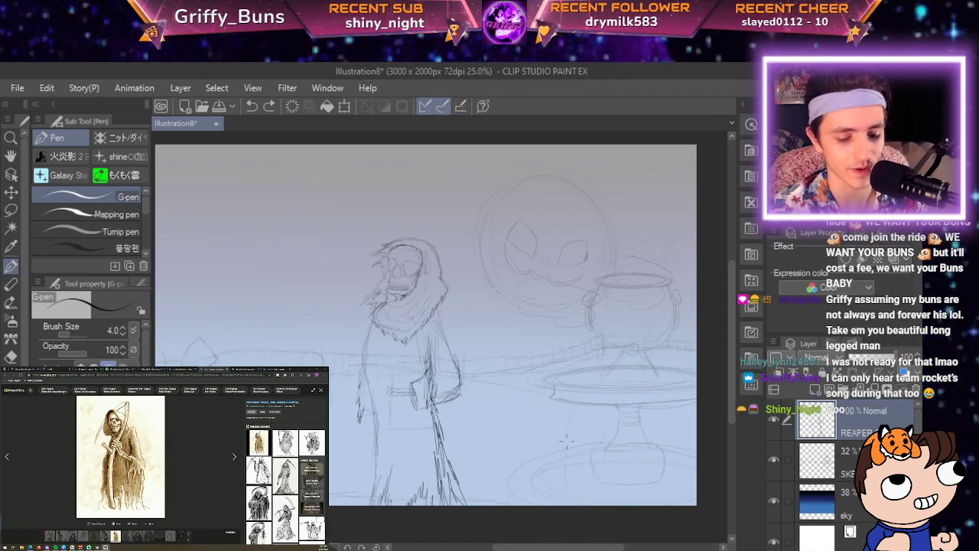
# Try sketching a long, nearly straight finger bone rising from the upper wrist knob.
pyautogui.scroll(2, 566, 442)
pyautogui.press('space')
pyautogui.moveTo(567, 442); pyautogui.dragTo(696, 482)
pyautogui.moveTo(459, 322)
pyautogui.mouseDown()
pyautogui.moveTo(488, 366)
pyautogui.moveTo(470, 423)
pyautogui.moveTo(456, 369)
pyautogui.moveTo(524, 514)
pyautogui.moveTo(531, 360)
pyautogui.mouseUp()
pyautogui.scroll(1, 567, 288)
pyautogui.scroll(1, 567, 287)
pyautogui.moveTo(430, 364); pyautogui.dragTo(578, 299)
pyautogui.scroll(1, 578, 300)
pyautogui.moveTo(512, 342); pyautogui.dragTo(544, 360)
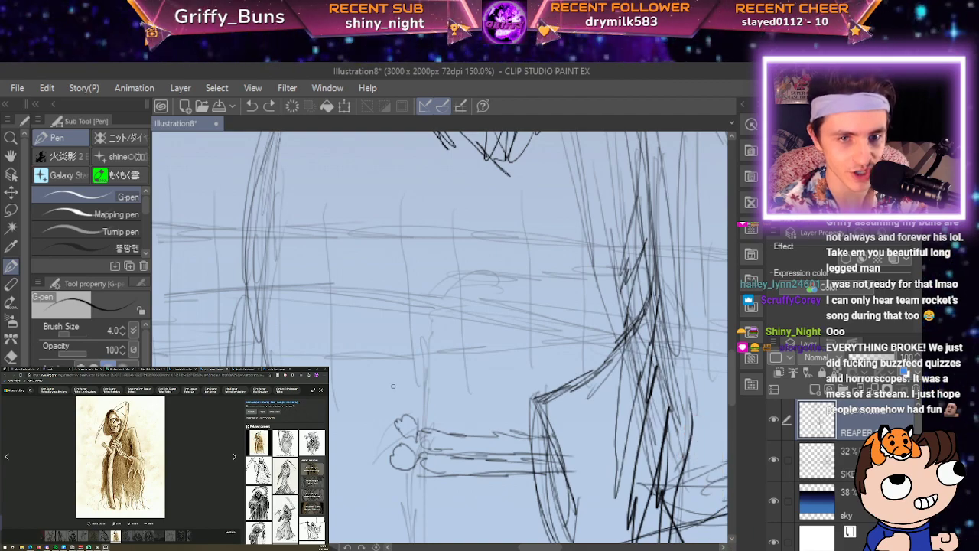
pyautogui.moveTo(371, 311)
pyautogui.mouseDown()
pyautogui.moveTo(391, 417)
pyautogui.moveTo(409, 410)
pyautogui.moveTo(385, 310)
pyautogui.mouseUp()
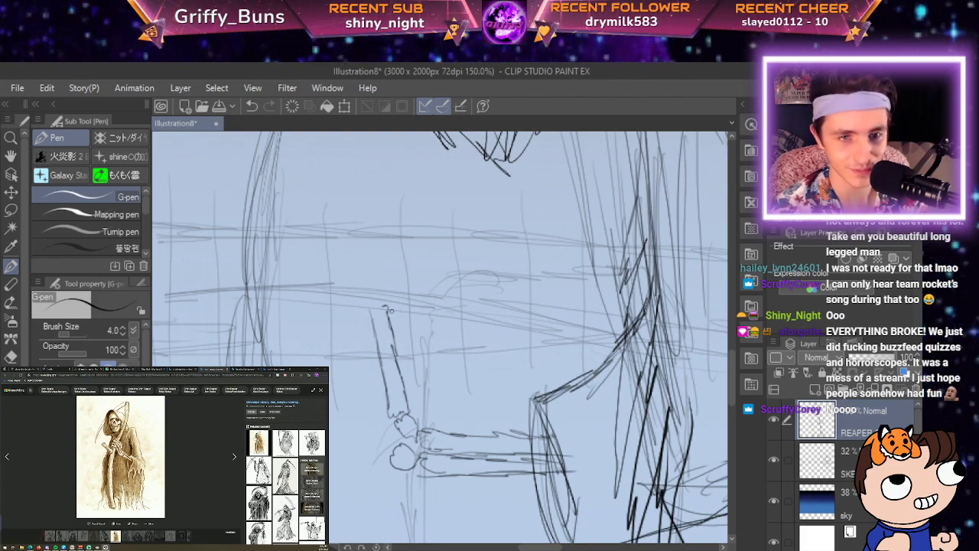
pyautogui.moveTo(383, 430)
pyautogui.mouseDown()
pyautogui.moveTo(388, 443)
pyautogui.moveTo(367, 310)
pyautogui.mouseUp()
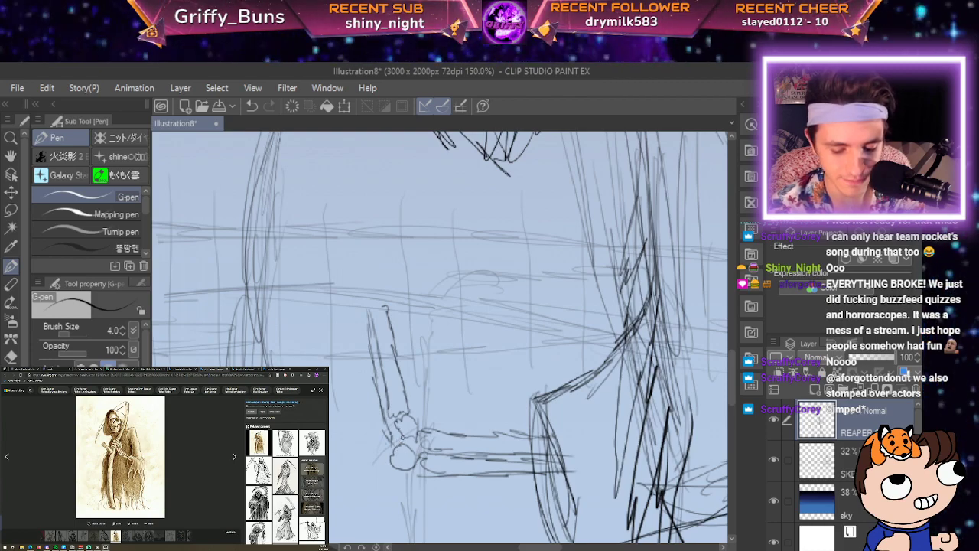
# Undo the finger bone strokes and the two rounded knobs at the wrist, keeping the forearm bones.
pyautogui.hotkey('ctrl', 'z')
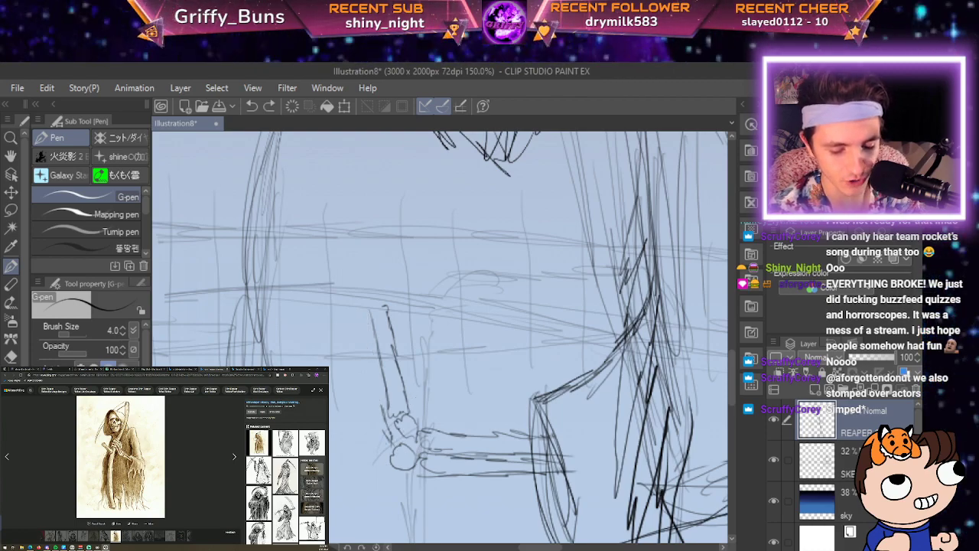
pyautogui.hotkey('ctrl', 'z')
pyautogui.hotkey('ctrl', 'z')
pyautogui.hotkey('ctrl', 'z')
pyautogui.hotkey('ctrl', 'z')
pyautogui.hotkey('ctrl', 'z')
pyautogui.hotkey('ctrl', 'z')
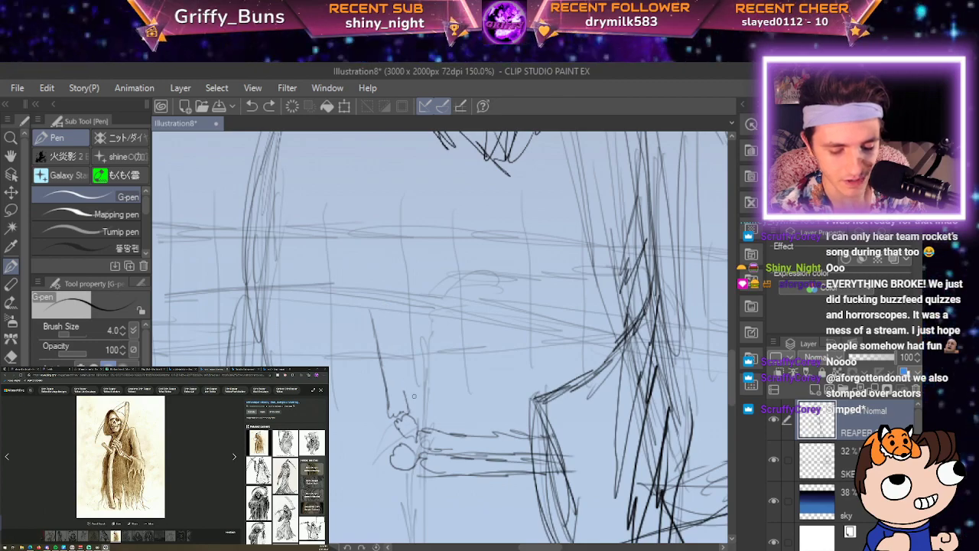
pyautogui.hotkey('ctrl', 'z')
pyautogui.hotkey('ctrl', 'z')
pyautogui.hotkey('ctrl', 'z')
pyautogui.hotkey('ctrl', 'z')
pyautogui.hotkey('ctrl', 'z')
pyautogui.hotkey('ctrl', 'z')
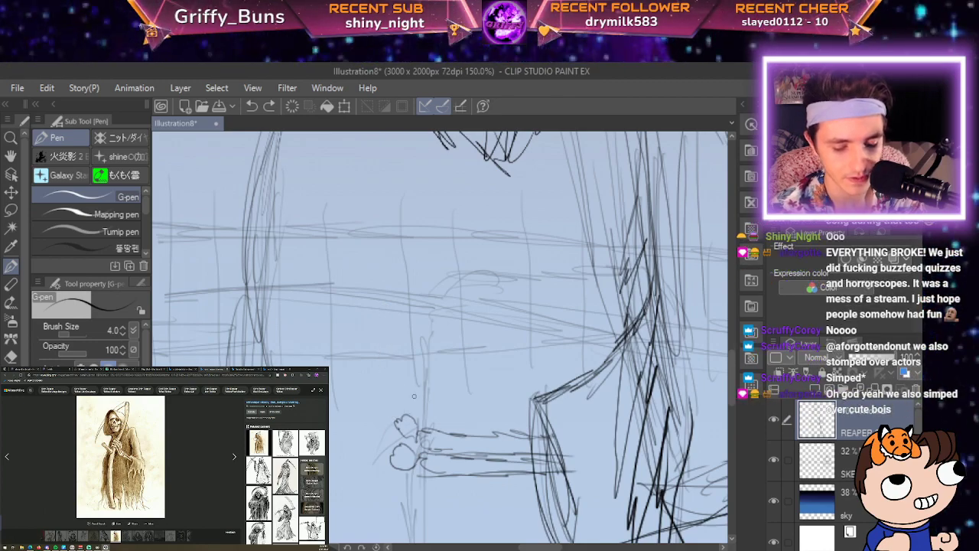
pyautogui.hotkey('ctrl', 'z')
pyautogui.hotkey('ctrl', 'z')
pyautogui.hotkey('ctrl', 'z')
pyautogui.hotkey('ctrl', 'z')
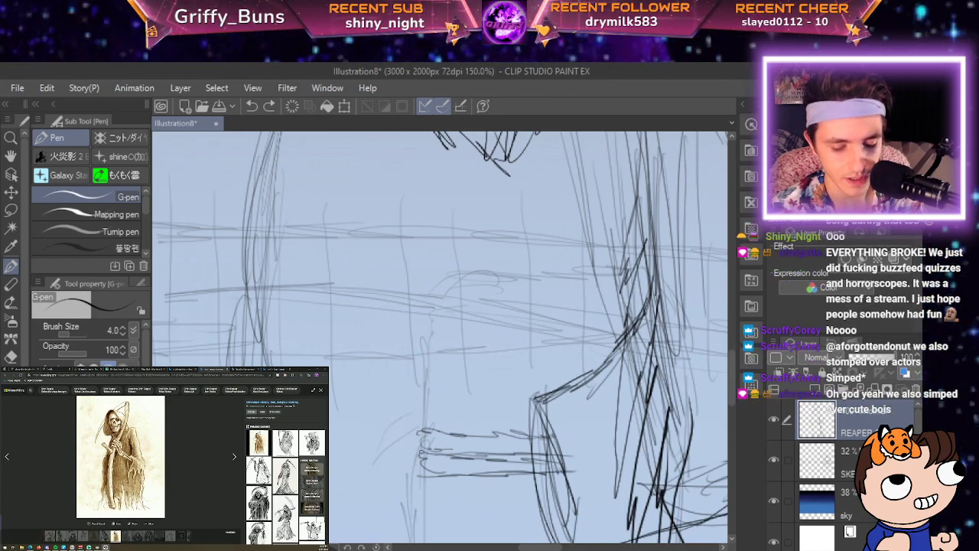
# Sketch larger rounded palm bones at the wrist end with three long fingers curving up and forward from them.
pyautogui.moveTo(418, 433)
pyautogui.mouseDown()
pyautogui.moveTo(413, 416)
pyautogui.moveTo(388, 406)
pyautogui.moveTo(385, 424)
pyautogui.moveTo(411, 441)
pyautogui.moveTo(411, 458)
pyautogui.moveTo(411, 440)
pyautogui.moveTo(408, 465)
pyautogui.moveTo(414, 447)
pyautogui.moveTo(406, 474)
pyautogui.moveTo(372, 475)
pyautogui.moveTo(380, 439)
pyautogui.moveTo(410, 437)
pyautogui.mouseUp()
pyautogui.moveTo(387, 405)
pyautogui.mouseDown()
pyautogui.moveTo(363, 313)
pyautogui.moveTo(322, 289)
pyautogui.moveTo(317, 298)
pyautogui.moveTo(367, 338)
pyautogui.moveTo(384, 415)
pyautogui.mouseUp()
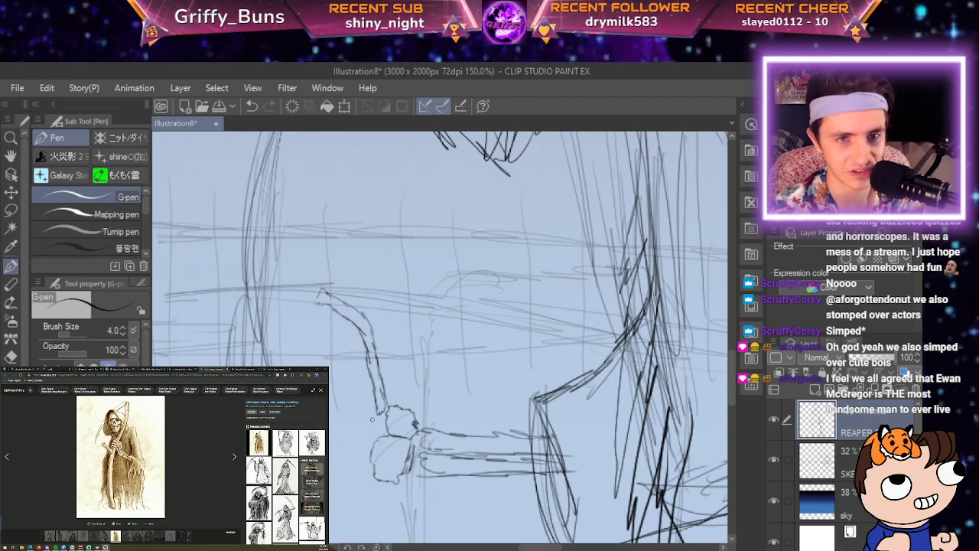
pyautogui.moveTo(388, 422)
pyautogui.mouseDown()
pyautogui.moveTo(357, 337)
pyautogui.moveTo(342, 323)
pyautogui.moveTo(306, 324)
pyautogui.moveTo(313, 339)
pyautogui.moveTo(332, 335)
pyautogui.moveTo(352, 350)
pyautogui.moveTo(374, 437)
pyautogui.moveTo(348, 358)
pyautogui.moveTo(306, 361)
pyautogui.mouseUp()
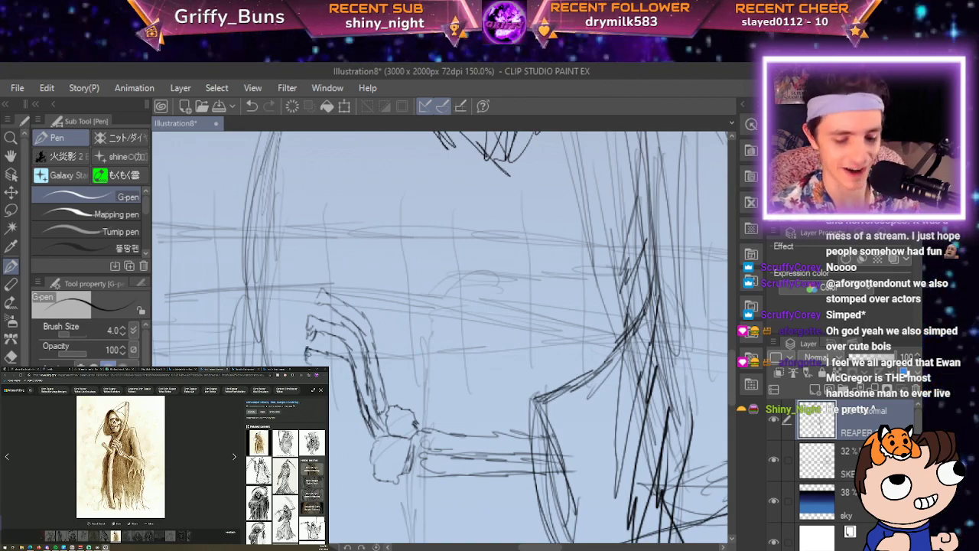
pyautogui.moveTo(309, 356)
pyautogui.mouseDown()
pyautogui.moveTo(341, 376)
pyautogui.moveTo(363, 438)
pyautogui.moveTo(377, 433)
pyautogui.mouseUp()
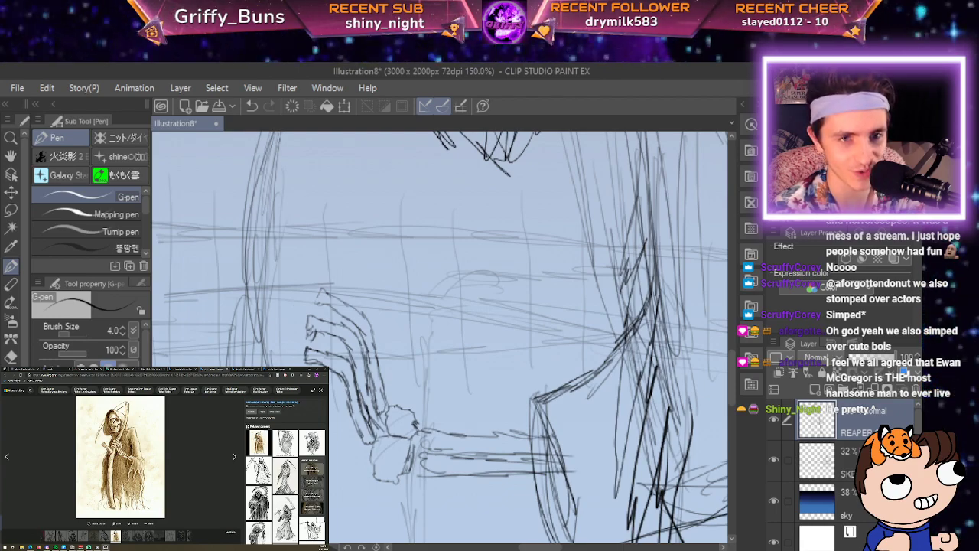
# Add small pointed tips to the three fingers and sketch a fourth curved finger from the lower palm.
pyautogui.moveTo(306, 351); pyautogui.dragTo(299, 365)
pyautogui.moveTo(318, 315); pyautogui.dragTo(302, 345)
pyautogui.moveTo(324, 288)
pyautogui.mouseDown()
pyautogui.moveTo(308, 309)
pyautogui.moveTo(320, 291)
pyautogui.moveTo(317, 300)
pyautogui.mouseUp()
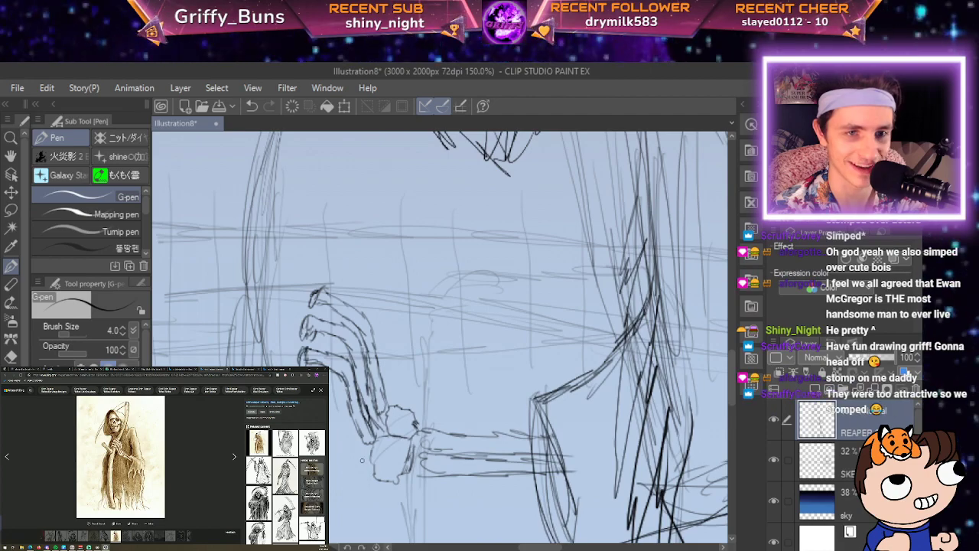
pyautogui.moveTo(367, 461); pyautogui.dragTo(349, 421)
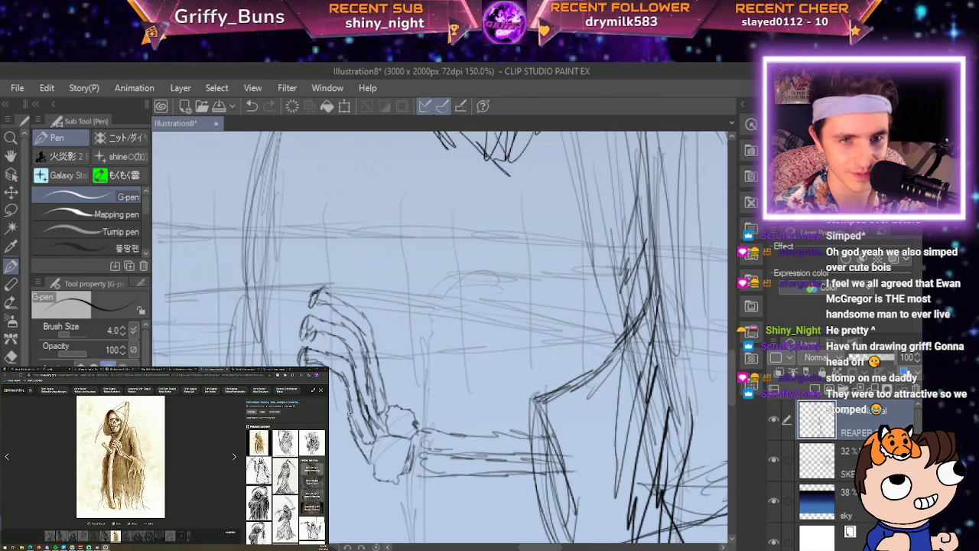
pyautogui.moveTo(355, 442); pyautogui.dragTo(333, 396)
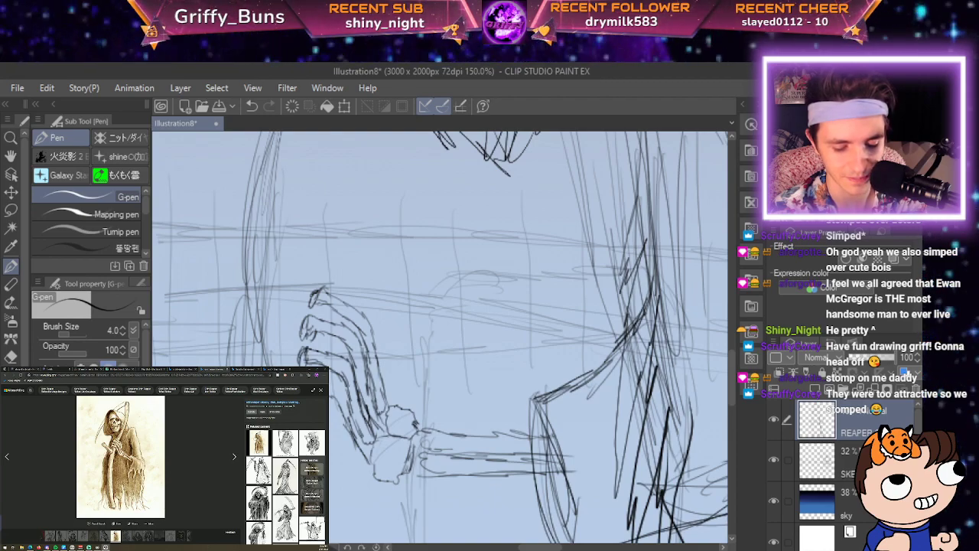
pyautogui.moveTo(331, 411); pyautogui.dragTo(366, 468)
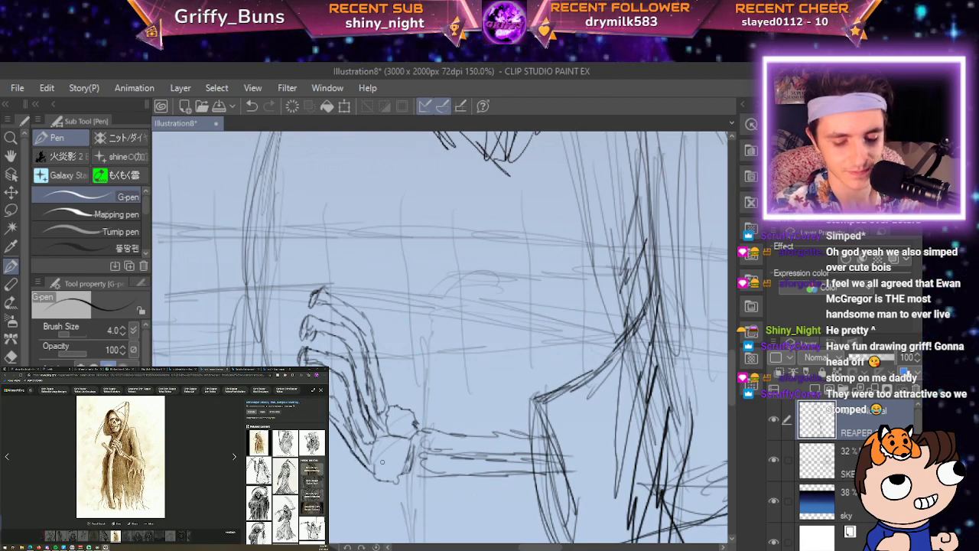
# Lasso the skeletal hand up to the wrist, free-transform it wider toward the robe's front edge, and shift it slightly up.
pyautogui.scroll(-5, 366, 468)
pyautogui.scroll(5, 518, 293)
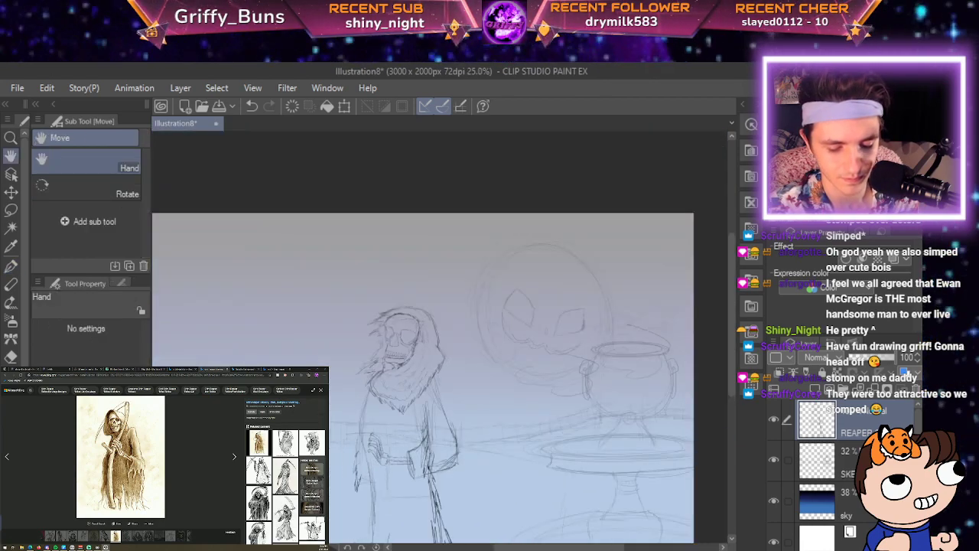
pyautogui.moveTo(401, 347); pyautogui.dragTo(618, 220)
pyautogui.scroll(2, 618, 221)
pyautogui.moveTo(279, 276); pyautogui.dragTo(577, 304)
pyautogui.scroll(-1, 577, 303)
pyautogui.press('m')
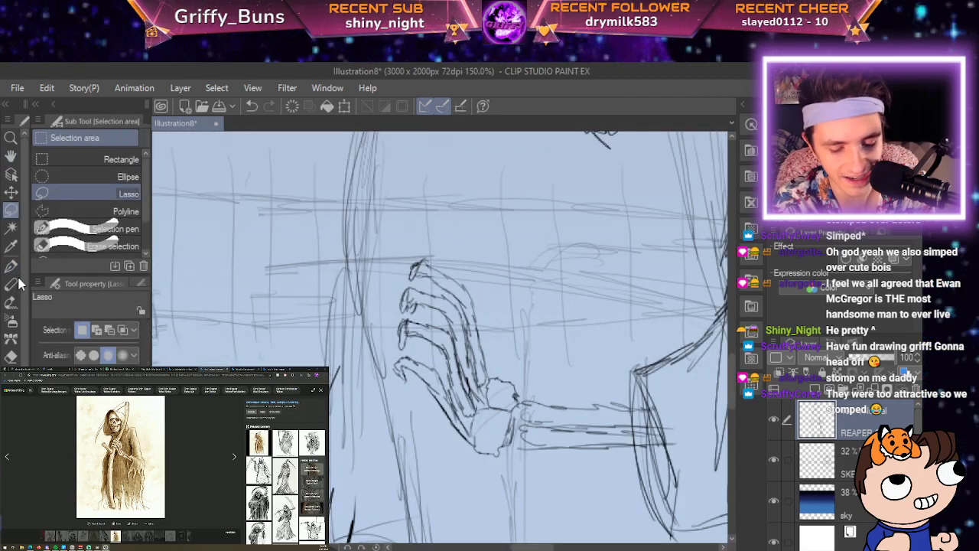
pyautogui.moveTo(432, 244)
pyautogui.mouseDown()
pyautogui.moveTo(399, 277)
pyautogui.moveTo(385, 335)
pyautogui.moveTo(397, 381)
pyautogui.moveTo(442, 440)
pyautogui.mouseUp()
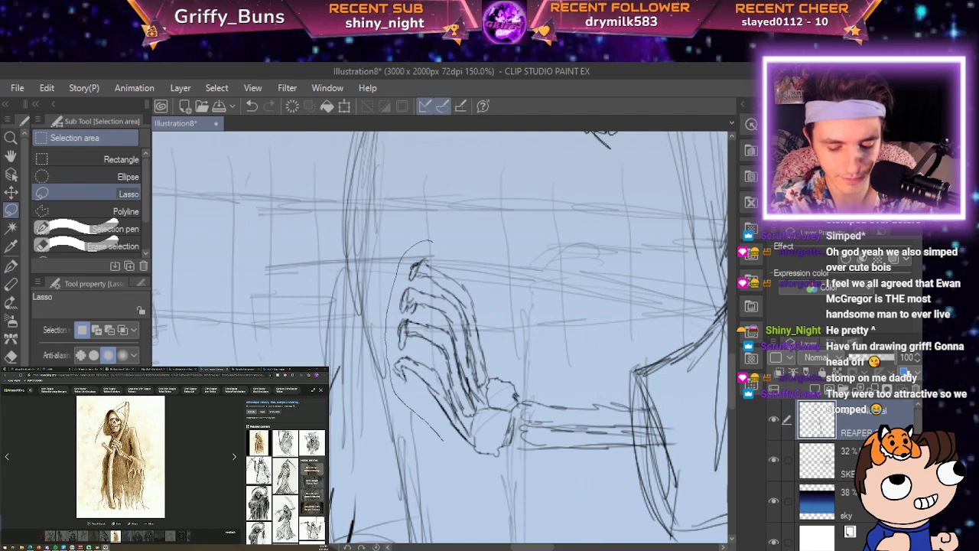
pyautogui.moveTo(515, 442)
pyautogui.mouseDown()
pyautogui.moveTo(497, 337)
pyautogui.moveTo(428, 237)
pyautogui.mouseUp()
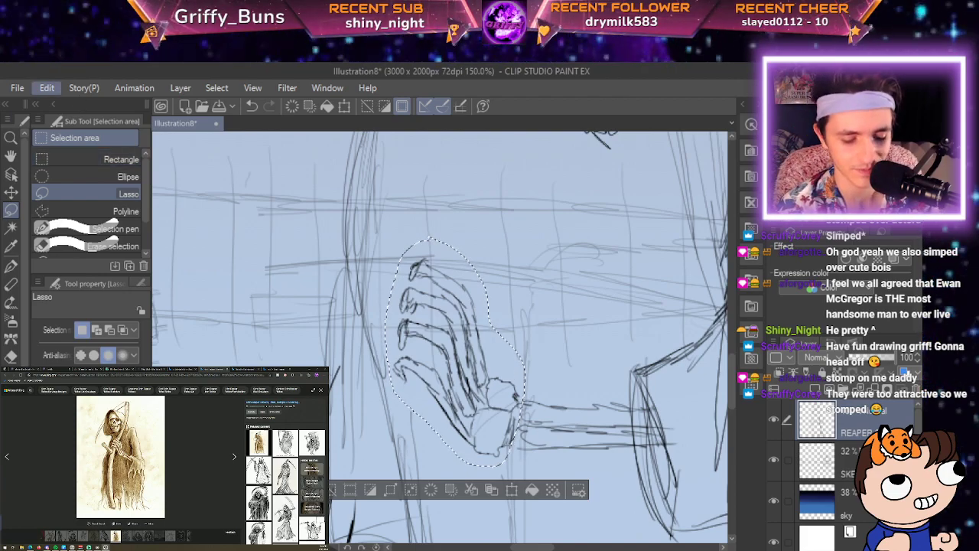
pyautogui.hotkey('ctrl', 'shift', 't')
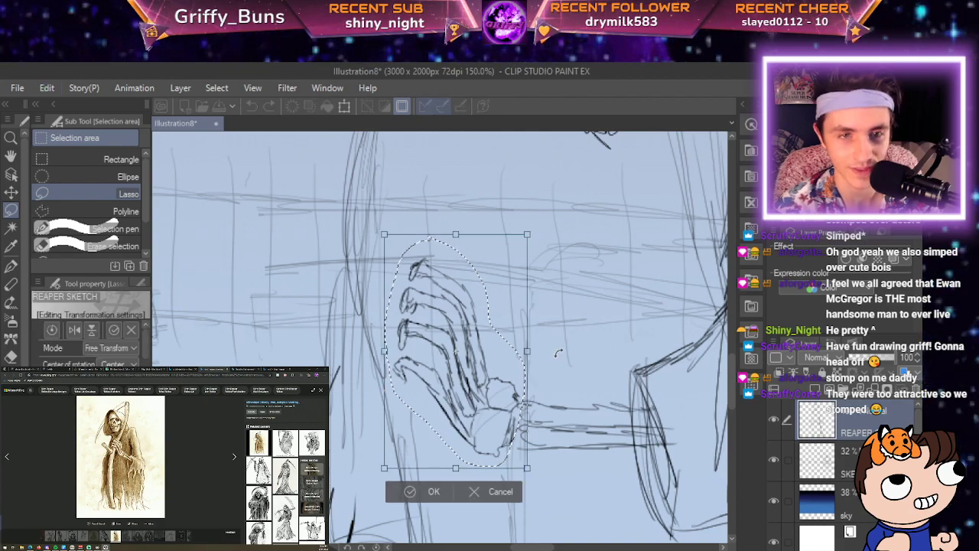
pyautogui.moveTo(382, 233); pyautogui.dragTo(351, 219)
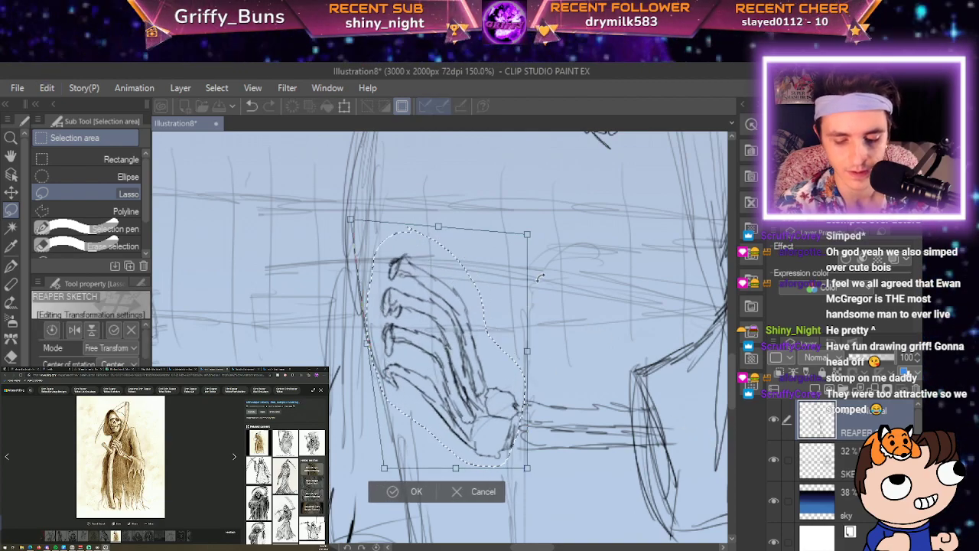
pyautogui.moveTo(368, 345); pyautogui.dragTo(333, 328)
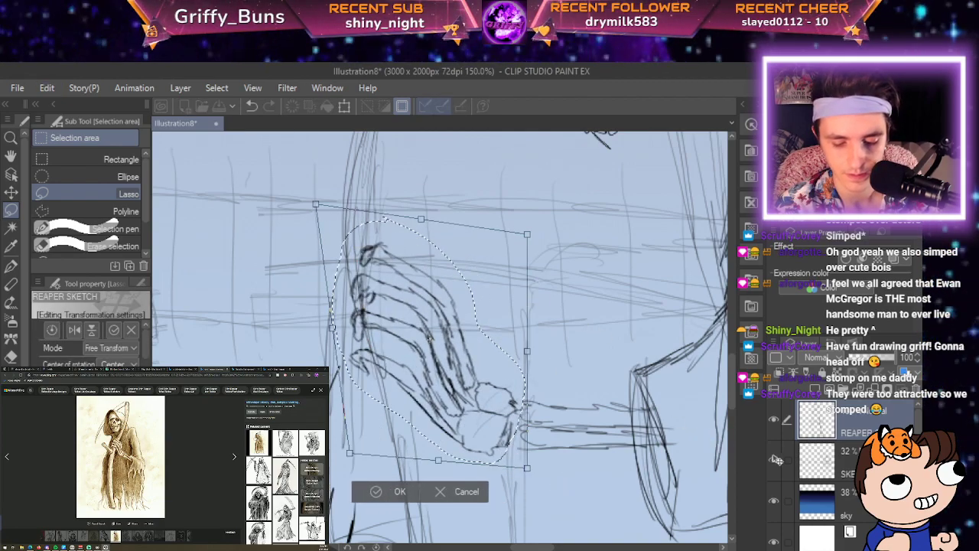
pyautogui.moveTo(746, 463); pyautogui.dragTo(757, 457)
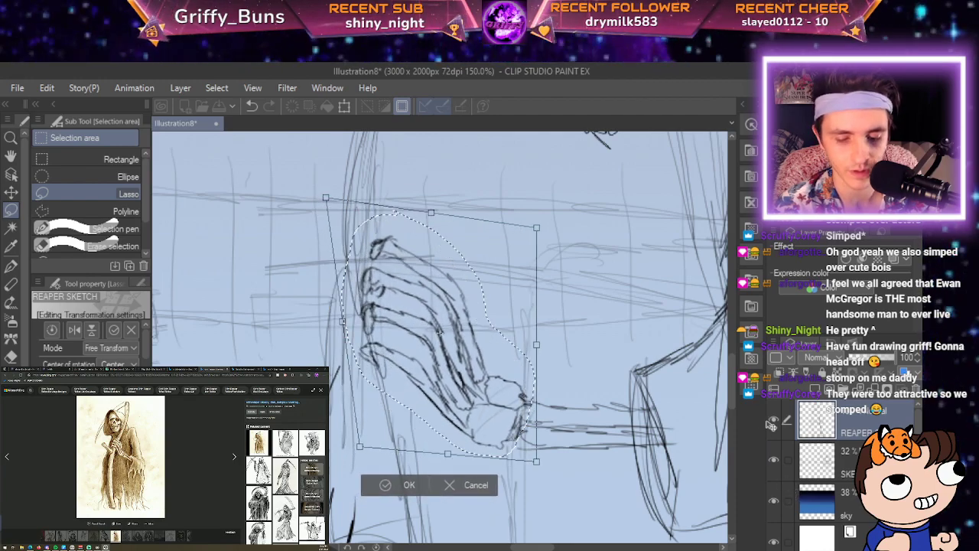
# Reshape the hand by adjusting its transform corners and sides so the fingers slant and narrow toward the wrist, and apply the transformation.
pyautogui.moveTo(431, 212); pyautogui.dragTo(453, 206)
pyautogui.moveTo(447, 454); pyautogui.dragTo(447, 443)
pyautogui.moveTo(459, 345); pyautogui.dragTo(456, 355)
pyautogui.moveTo(356, 447); pyautogui.dragTo(389, 418)
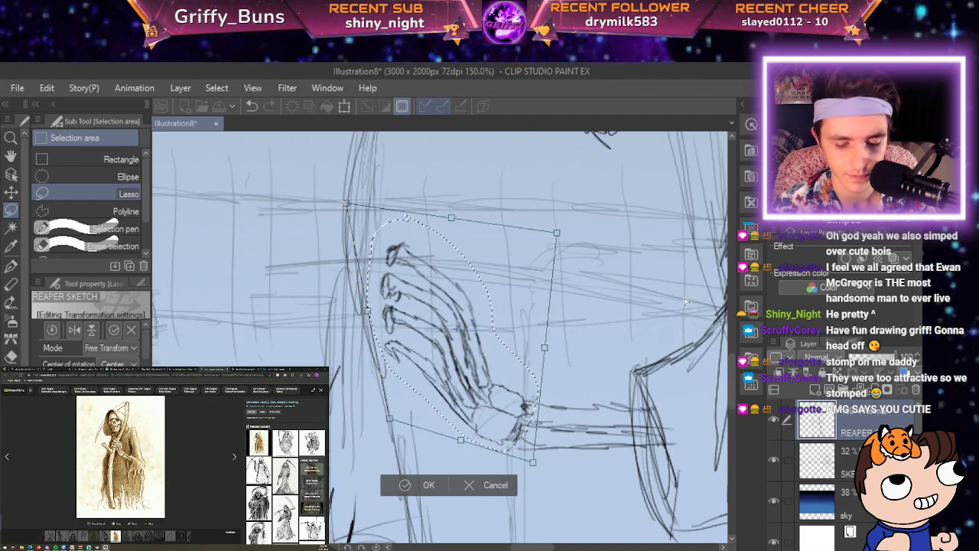
pyautogui.moveTo(556, 233)
pyautogui.mouseDown()
pyautogui.moveTo(546, 247)
pyautogui.moveTo(549, 237)
pyautogui.mouseUp()
pyautogui.moveTo(368, 311)
pyautogui.mouseDown()
pyautogui.moveTo(353, 327)
pyautogui.moveTo(362, 337)
pyautogui.moveTo(379, 290)
pyautogui.mouseUp()
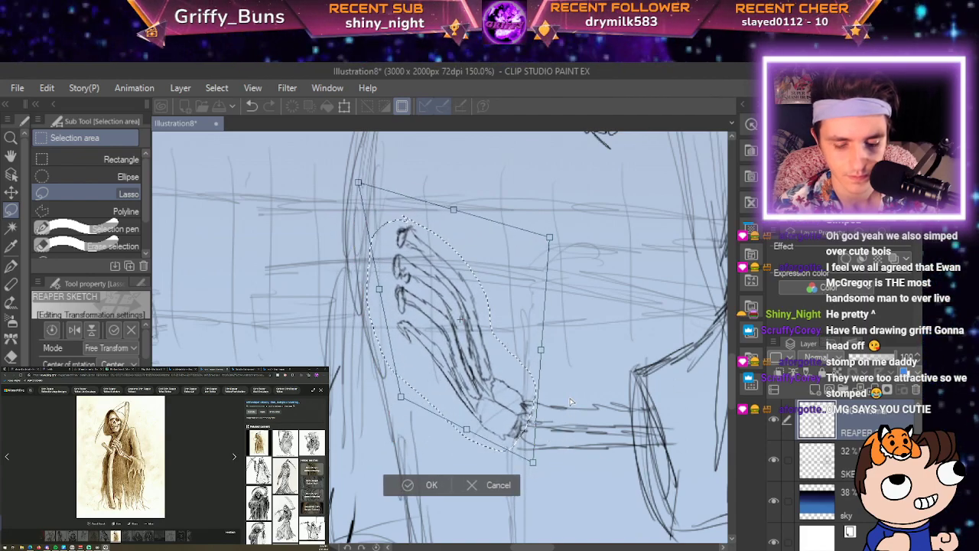
pyautogui.moveTo(401, 396); pyautogui.dragTo(396, 413)
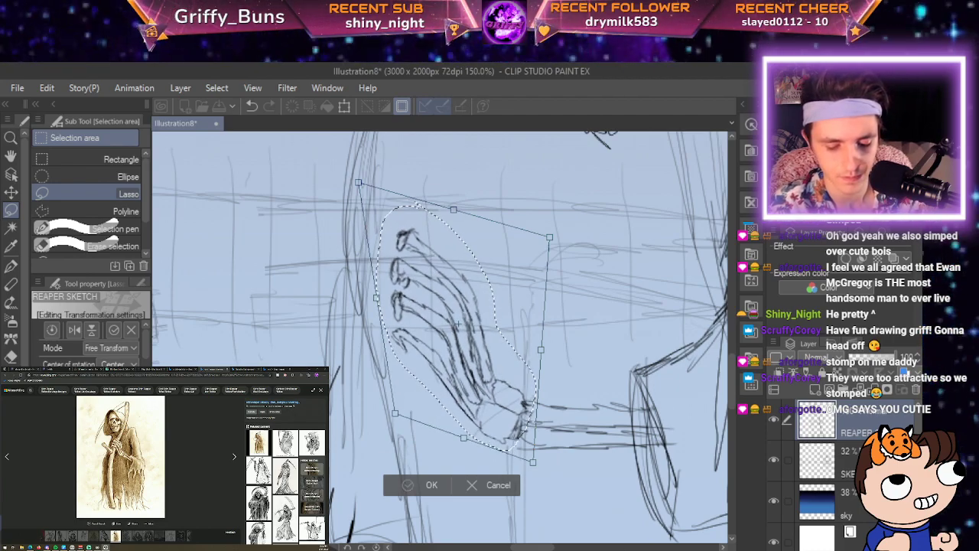
pyautogui.scroll(-4, 428, 442)
pyautogui.moveTo(474, 459)
pyautogui.mouseDown()
pyautogui.moveTo(486, 449)
pyautogui.moveTo(478, 457)
pyautogui.mouseUp()
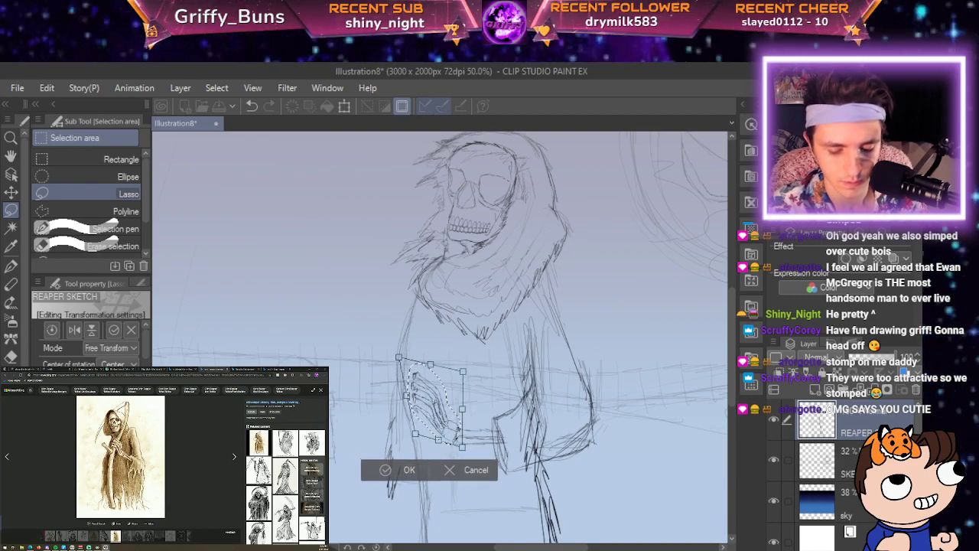
pyautogui.click(399, 470)
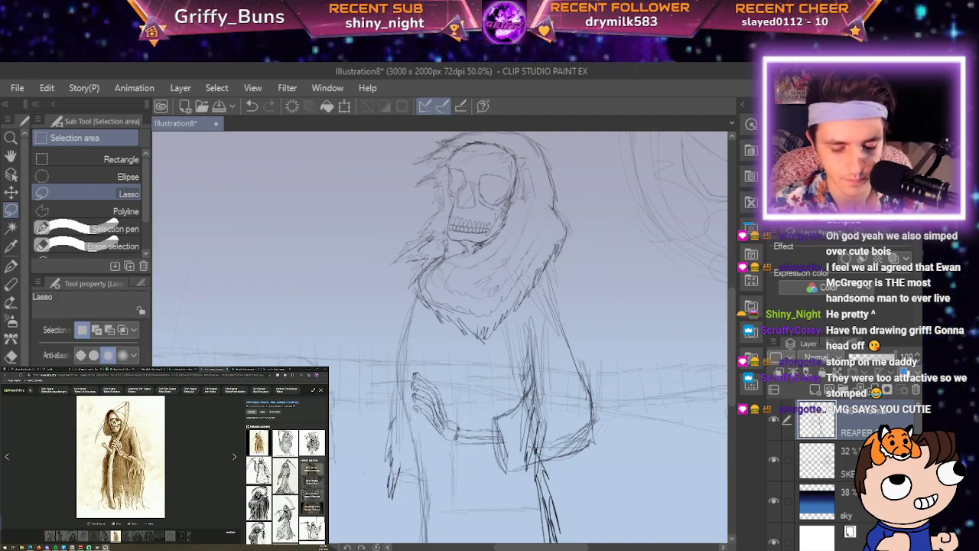
# Try a short diagonal scythe handle stroke across the robe above the hand on the reaper sketch layer.
pyautogui.scroll(4, 428, 383)
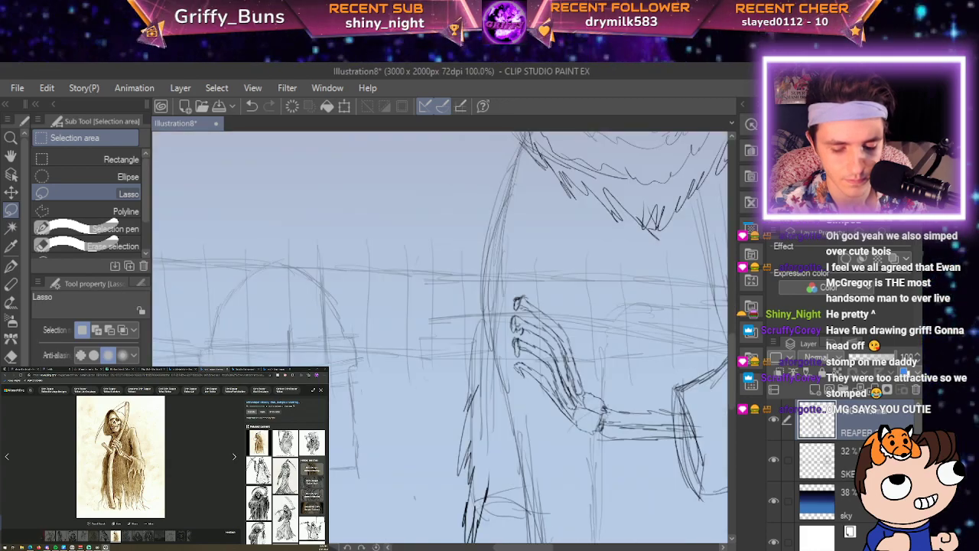
pyautogui.press('space')
pyautogui.moveTo(587, 325); pyautogui.dragTo(510, 355)
pyautogui.scroll(-2, 519, 343)
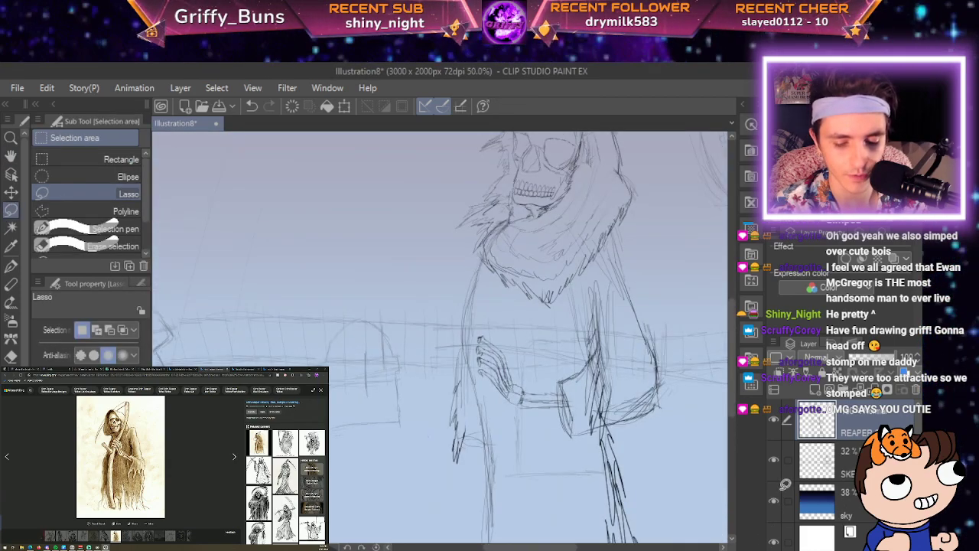
pyautogui.scroll(-2, 520, 329)
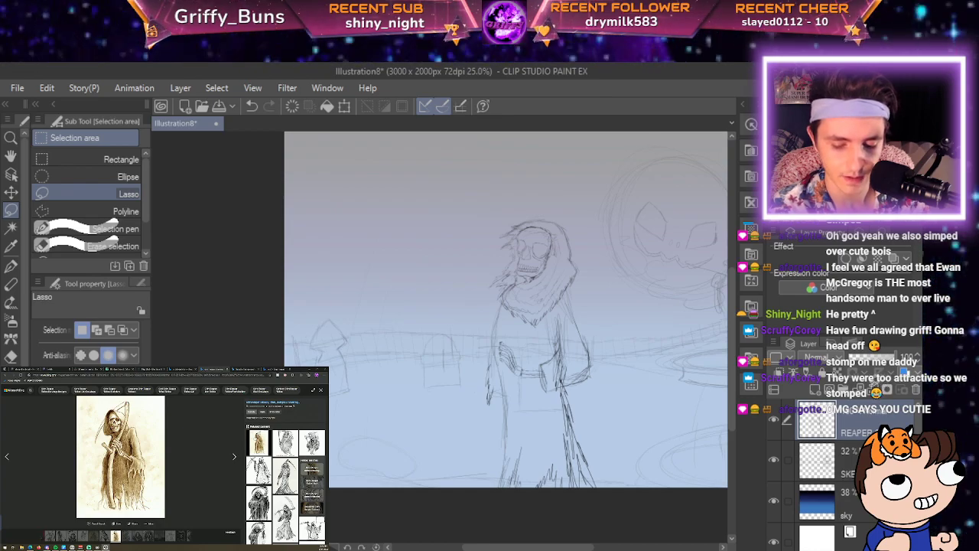
pyautogui.press('p')
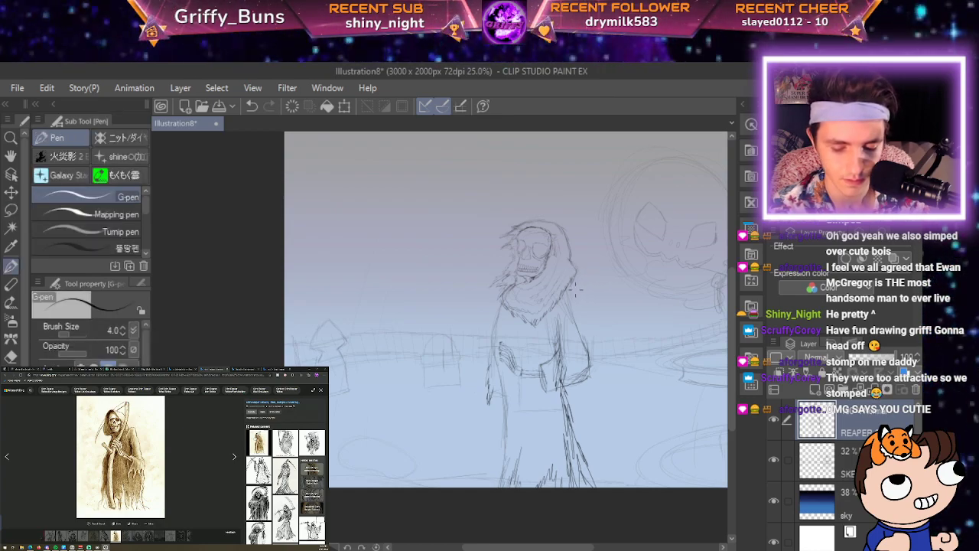
pyautogui.moveTo(554, 301); pyautogui.dragTo(561, 310)
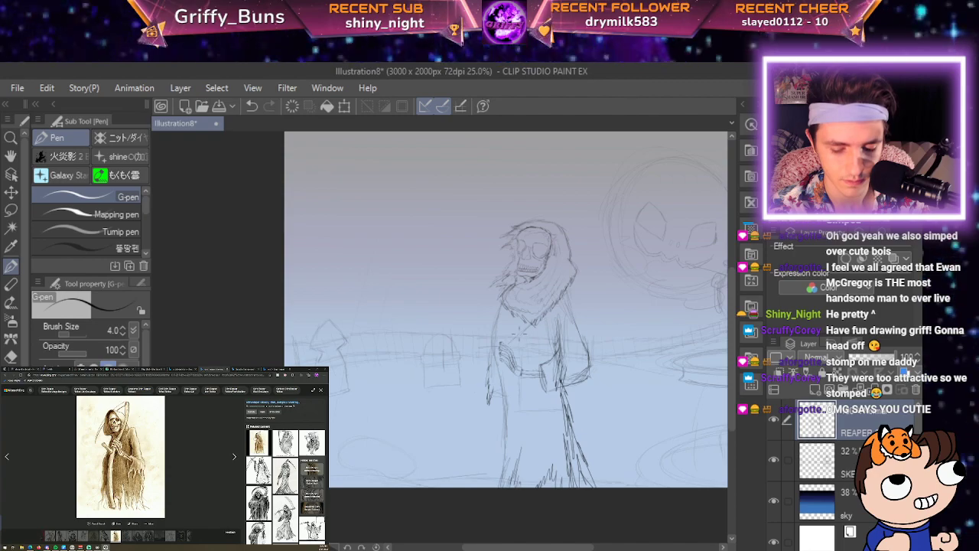
# Add a new layer above the reaper sketch and name it for the scythe.
pyautogui.click(814, 389)
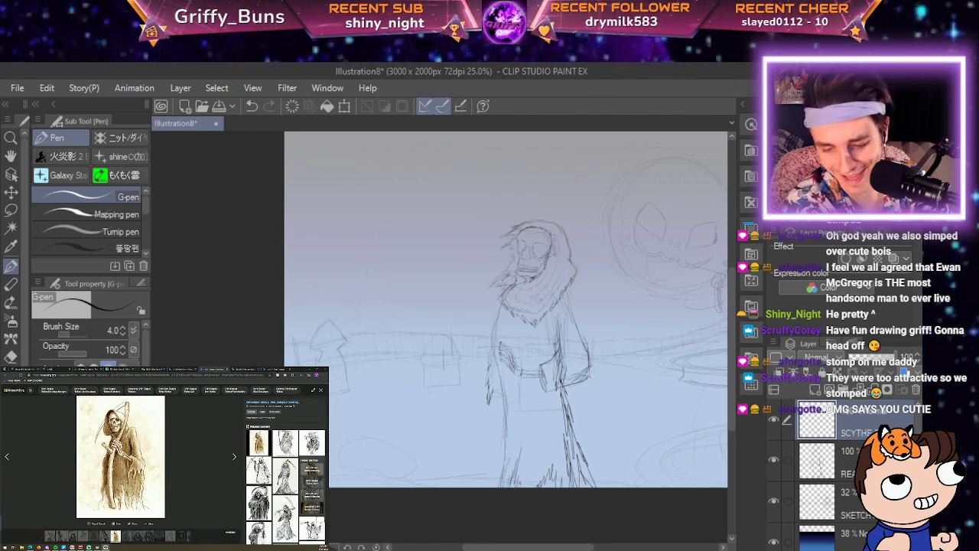
pyautogui.press('Return')
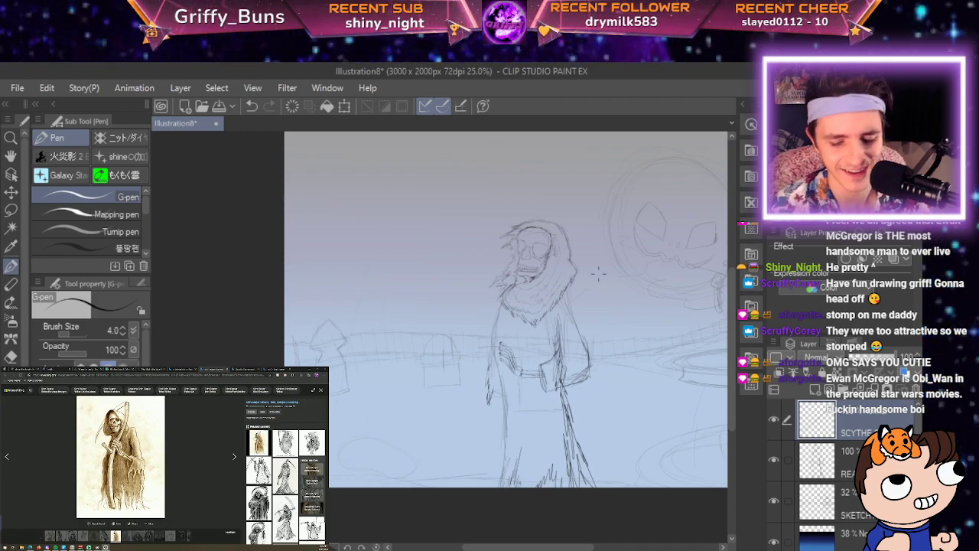
pyautogui.moveTo(590, 287); pyautogui.dragTo(563, 309)
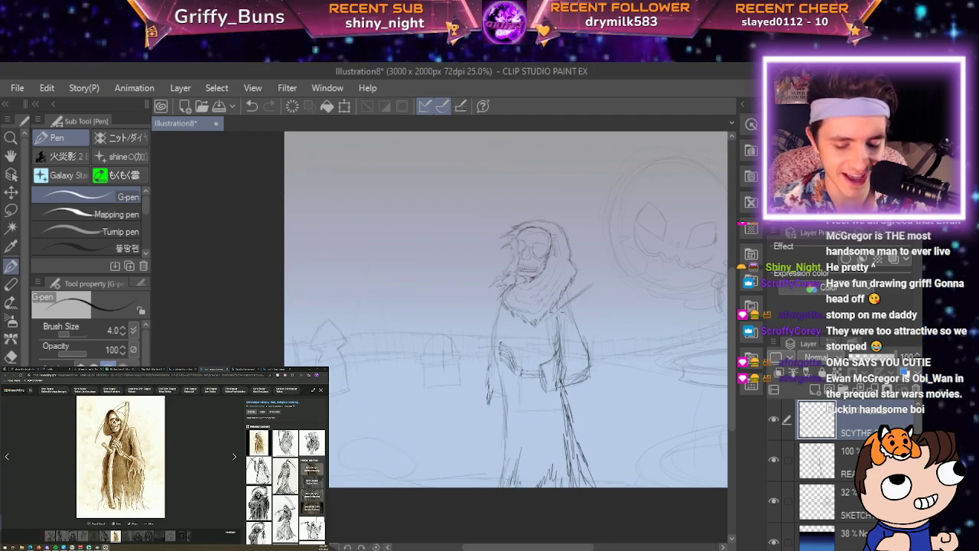
pyautogui.moveTo(520, 338); pyautogui.dragTo(519, 338)
pyautogui.hotkey('ctrl', 'z')
pyautogui.hotkey('ctrl', 'z')
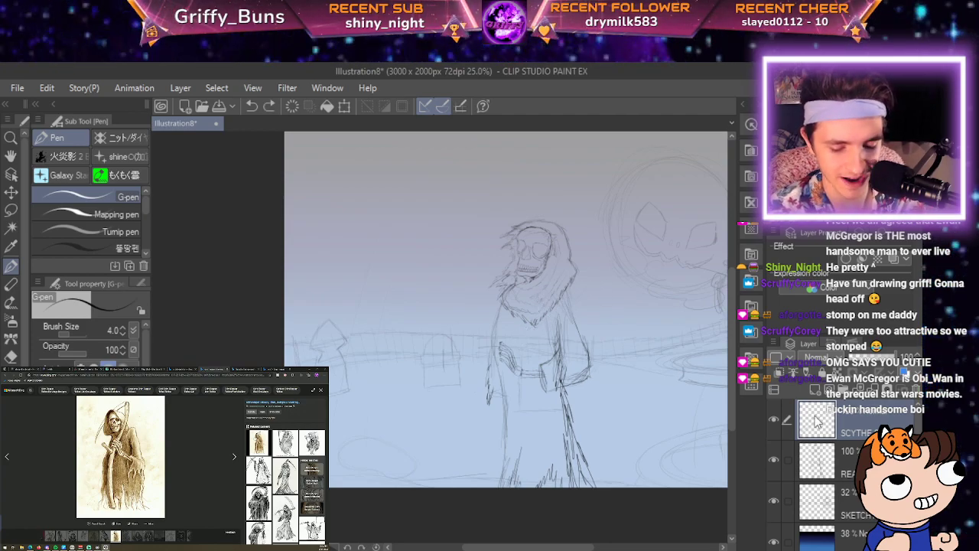
# Sketch a long double-lined scythe handle diagonally across the robe and hand, from the ground to a pointed end beside the hood.
pyautogui.moveTo(564, 289)
pyautogui.mouseDown()
pyautogui.moveTo(477, 370)
pyautogui.moveTo(396, 487)
pyautogui.mouseUp()
pyautogui.moveTo(422, 453); pyautogui.dragTo(403, 485)
pyautogui.moveTo(441, 437); pyautogui.dragTo(407, 471)
pyautogui.moveTo(455, 418); pyautogui.dragTo(432, 449)
pyautogui.moveTo(468, 401); pyautogui.dragTo(442, 435)
pyautogui.moveTo(480, 385)
pyautogui.mouseDown()
pyautogui.moveTo(518, 314)
pyautogui.moveTo(592, 276)
pyautogui.mouseUp()
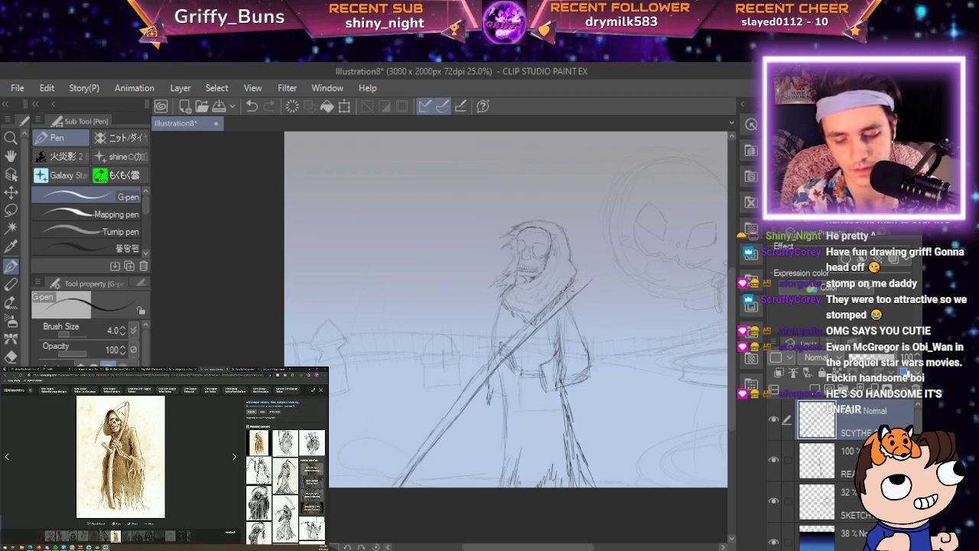
pyautogui.moveTo(598, 265); pyautogui.dragTo(610, 255)
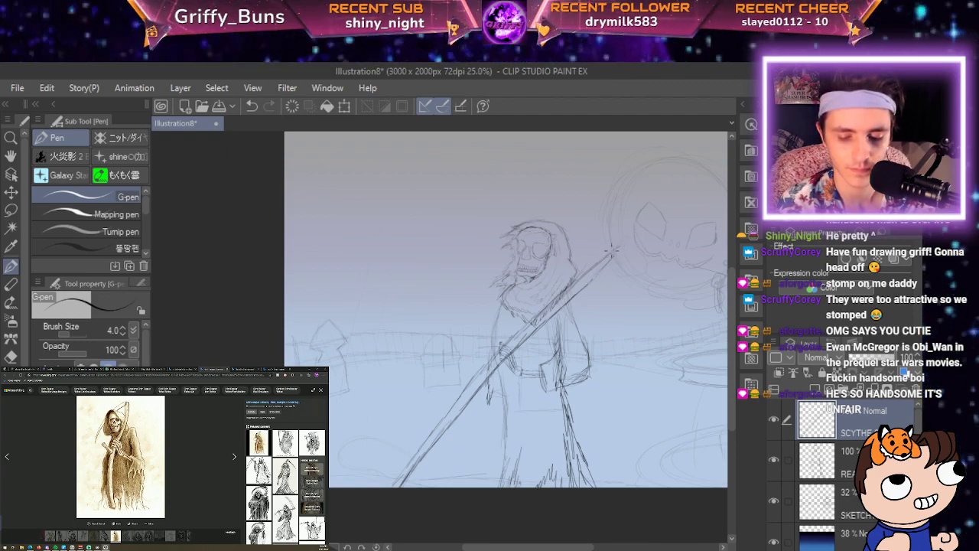
pyautogui.moveTo(614, 255); pyautogui.dragTo(622, 246)
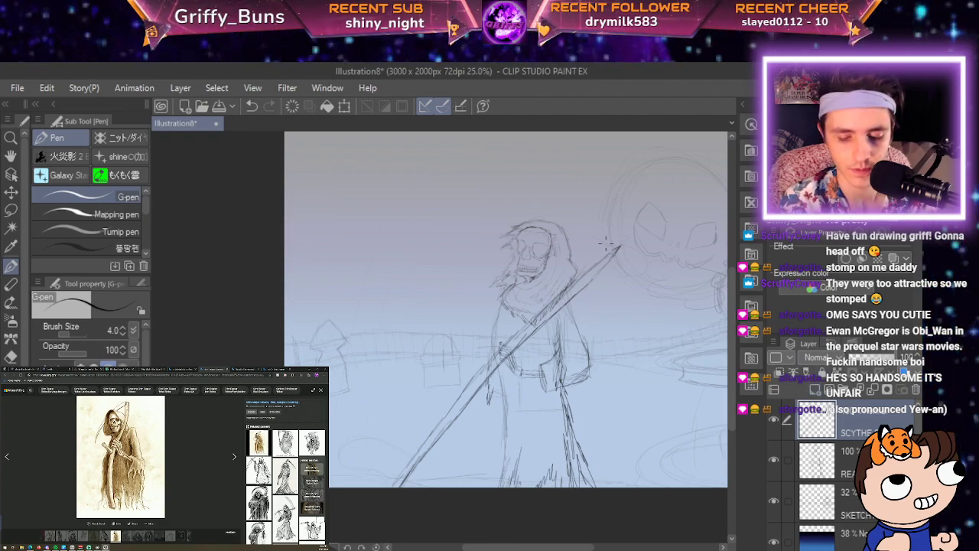
# Sketch the scythe blade's upper edge as a long arc from the handle's top over the hood to a pointed tip.
pyautogui.moveTo(535, 216); pyautogui.dragTo(498, 221)
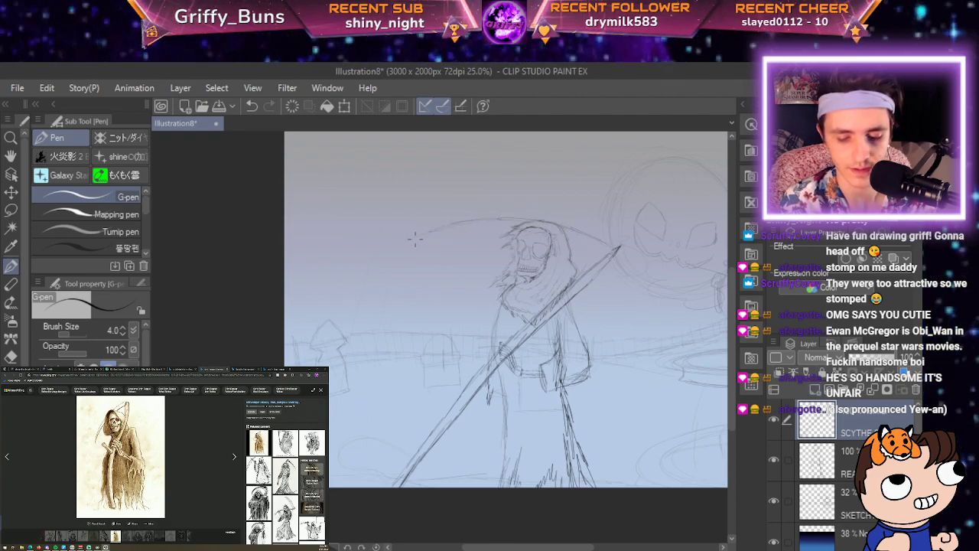
pyautogui.moveTo(357, 270); pyautogui.dragTo(391, 245)
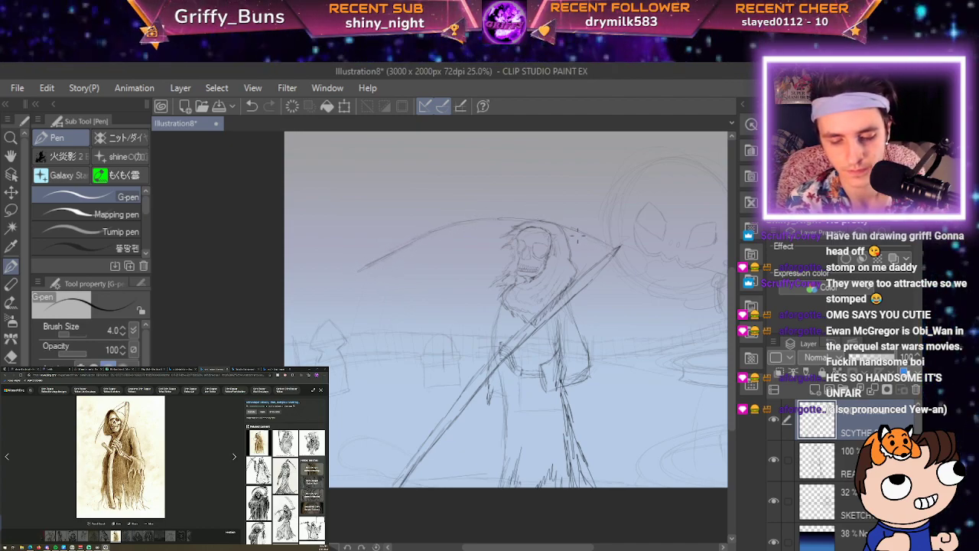
pyautogui.moveTo(385, 260); pyautogui.dragTo(359, 272)
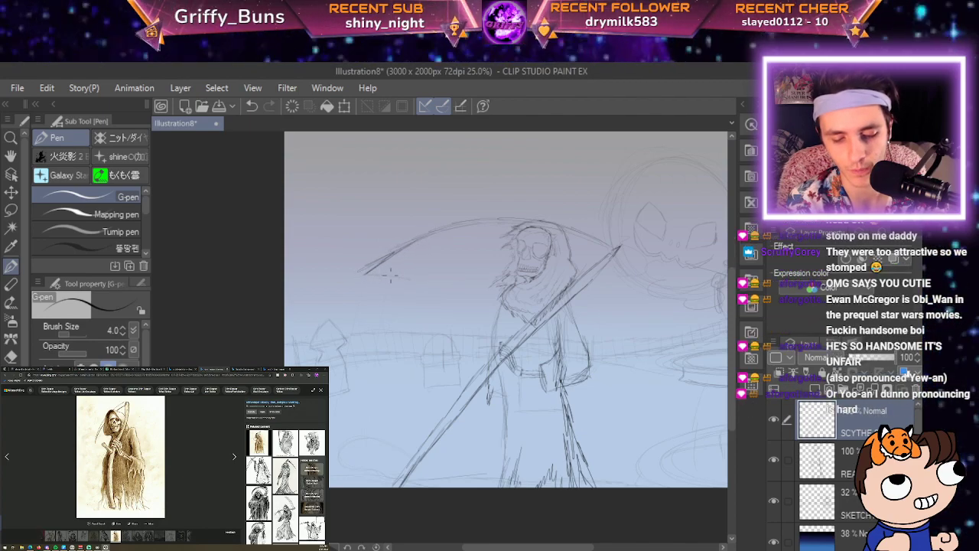
# Try a nearly flat lower blade edge running from the blade tip across the skull's jaw toward the handle.
pyautogui.moveTo(401, 272); pyautogui.dragTo(425, 267)
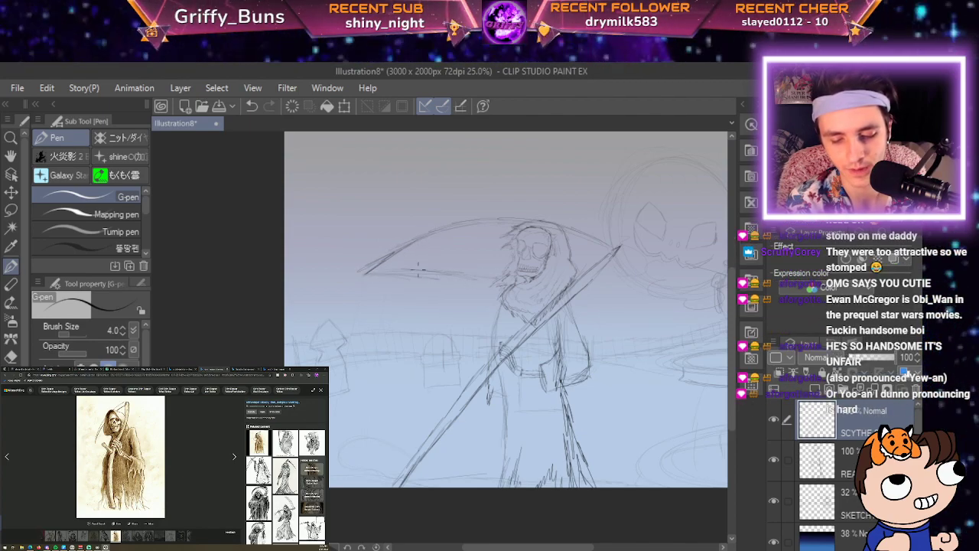
pyautogui.moveTo(524, 274); pyautogui.dragTo(542, 279)
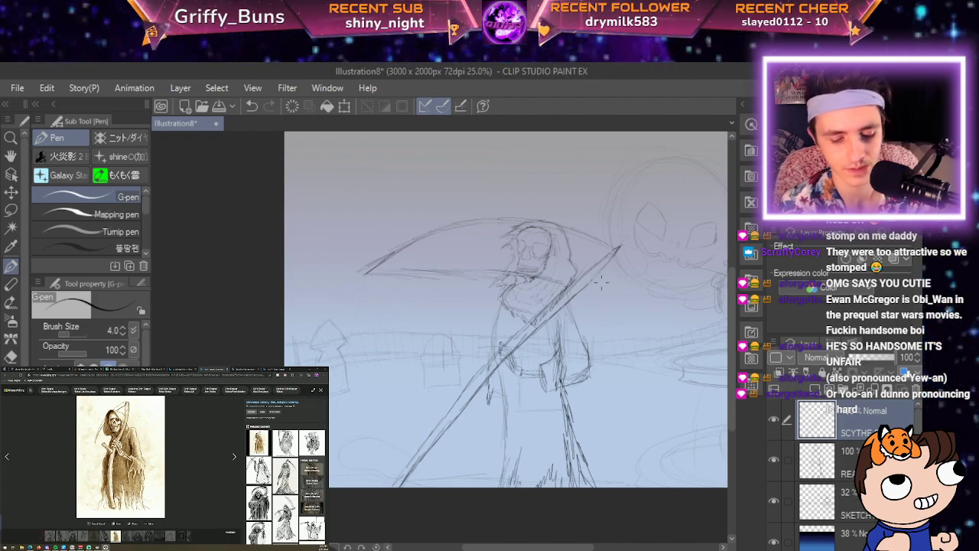
pyautogui.hotkey('ctrl', 'z')
pyautogui.hotkey('ctrl', 'z')
pyautogui.hotkey('ctrl', 'z')
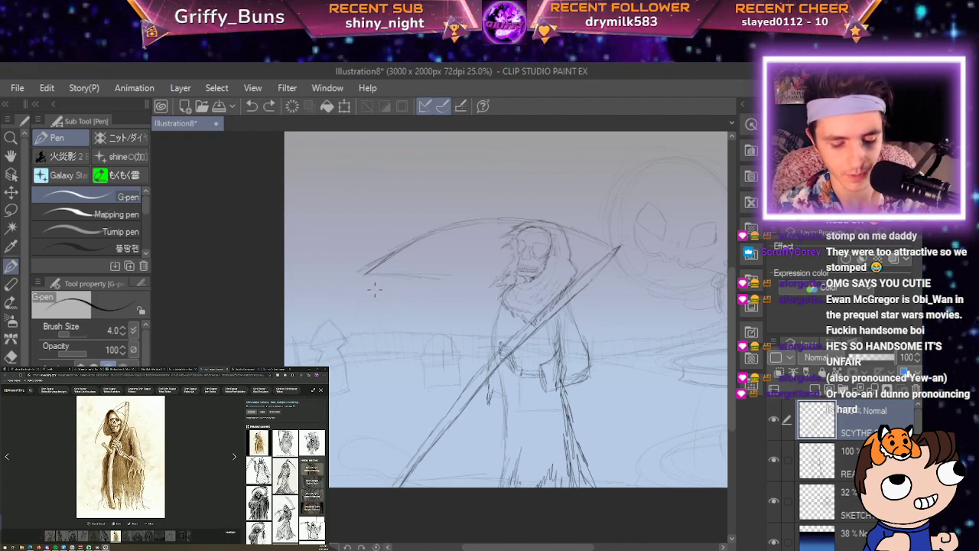
# Redraw the blade's lower edge as a shallow curve from the tip through the skull toward the handle.
pyautogui.moveTo(357, 276); pyautogui.dragTo(491, 250)
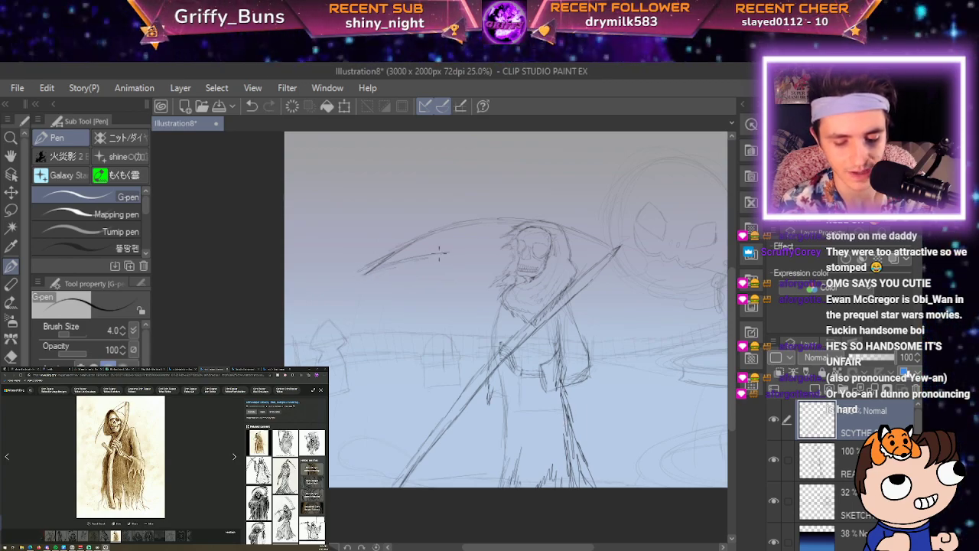
pyautogui.press('p')
pyautogui.press('p')
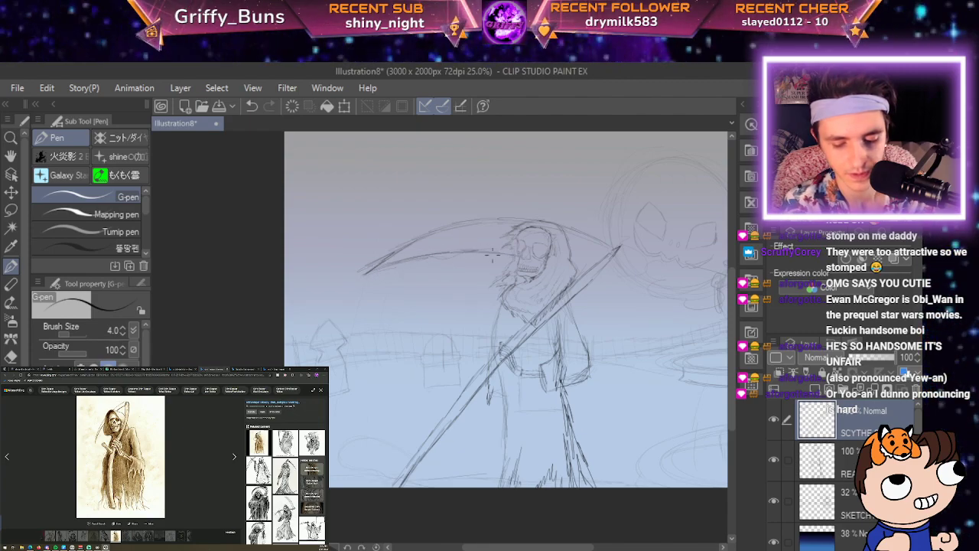
# Erase the blade's lower edge where it crosses the skull and hood so the blade passes behind the head.
pyautogui.scroll(4, 612, 269)
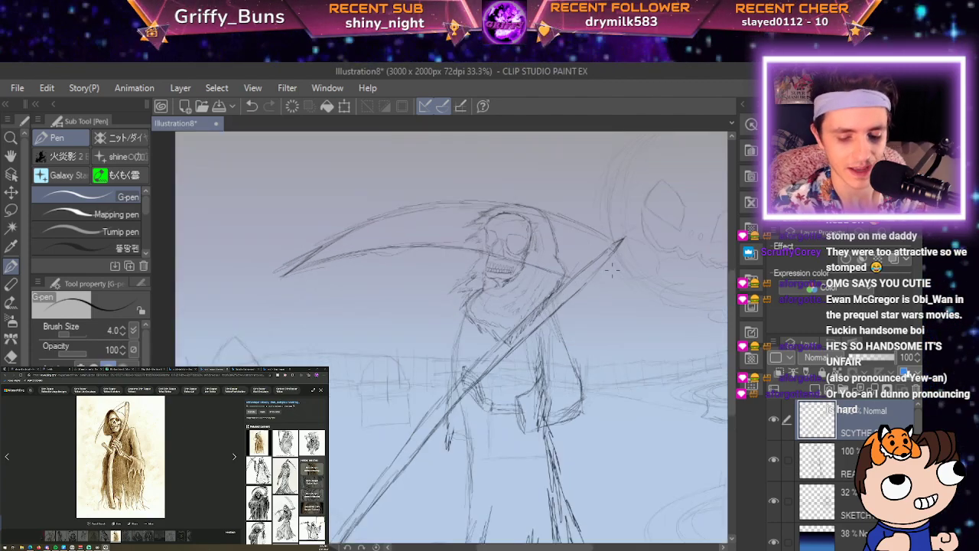
pyautogui.press('space')
pyautogui.moveTo(612, 270); pyautogui.dragTo(803, 419)
pyautogui.moveTo(344, 252); pyautogui.dragTo(528, 315)
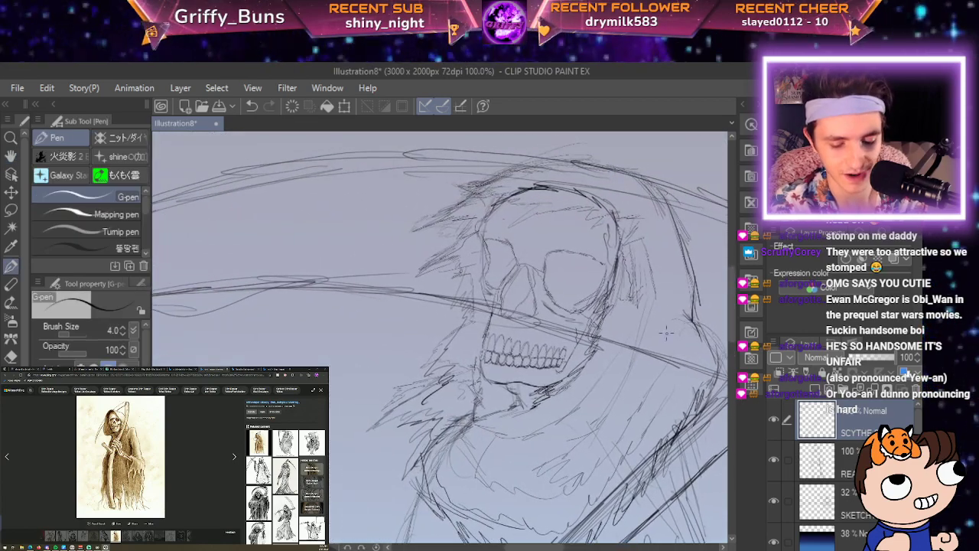
pyautogui.press('e')
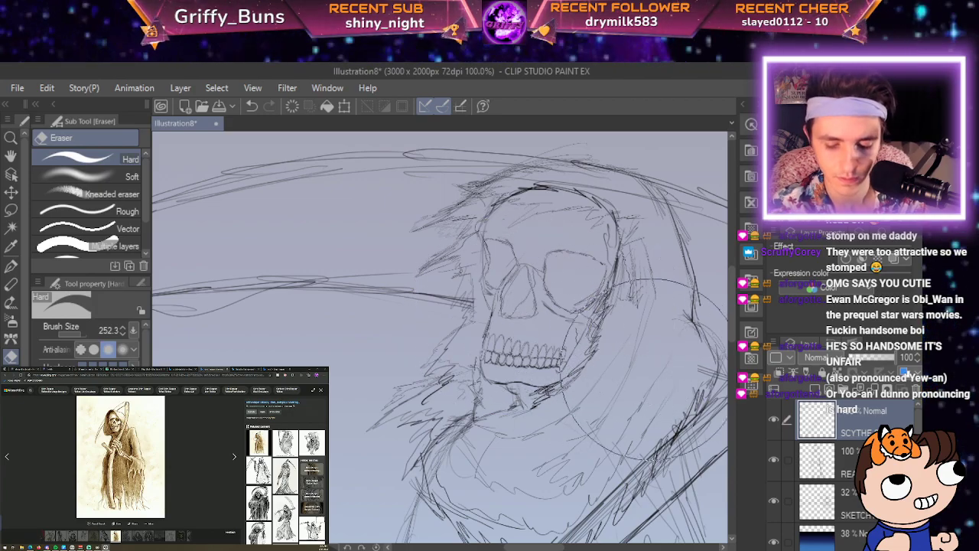
pyautogui.press('space')
pyautogui.moveTo(636, 359)
pyautogui.mouseDown()
pyautogui.moveTo(547, 348)
pyautogui.moveTo(554, 411)
pyautogui.mouseUp()
pyautogui.press('e')
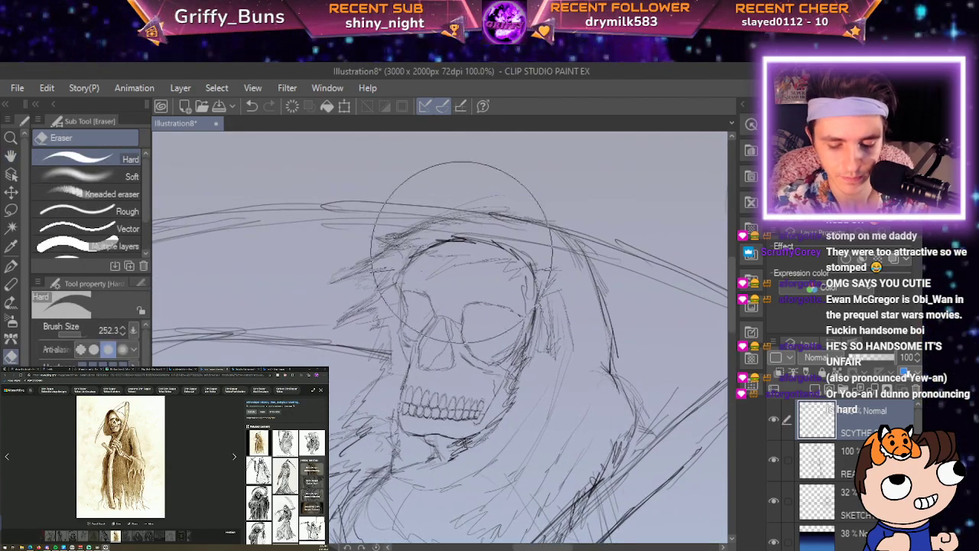
pyautogui.press('space')
pyautogui.moveTo(723, 482); pyautogui.dragTo(572, 368)
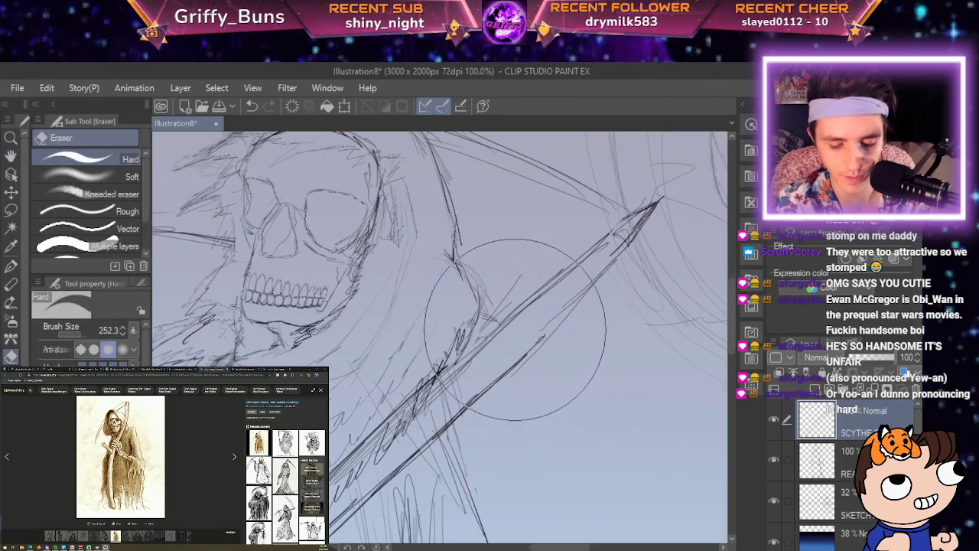
pyautogui.hotkey('ctrl', '-')
pyautogui.press('p')
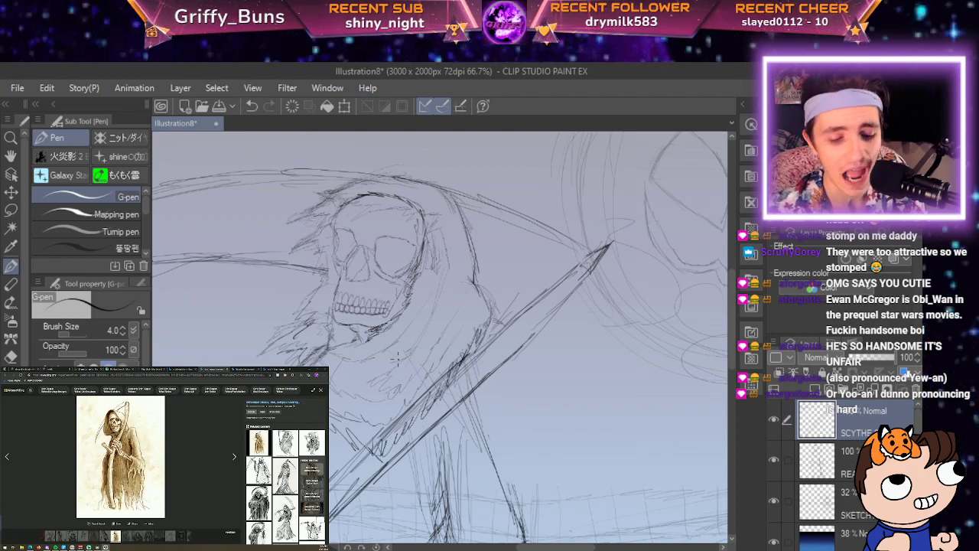
# Erase the scythe handle lines that cross the skeletal fingers and palm so the hand sits in front of the handle.
pyautogui.press('space')
pyautogui.moveTo(397, 358); pyautogui.dragTo(538, 255)
pyautogui.scroll(-2, 600, 326)
pyautogui.press('space')
pyautogui.scroll(-1, 537, 255)
pyautogui.scroll(4, 537, 254)
pyautogui.press('space')
pyautogui.moveTo(420, 396); pyautogui.dragTo(526, 290)
pyautogui.scroll(2, 526, 290)
pyautogui.scroll(-1, 527, 290)
pyautogui.press('space')
pyautogui.moveTo(777, 511); pyautogui.dragTo(759, 446)
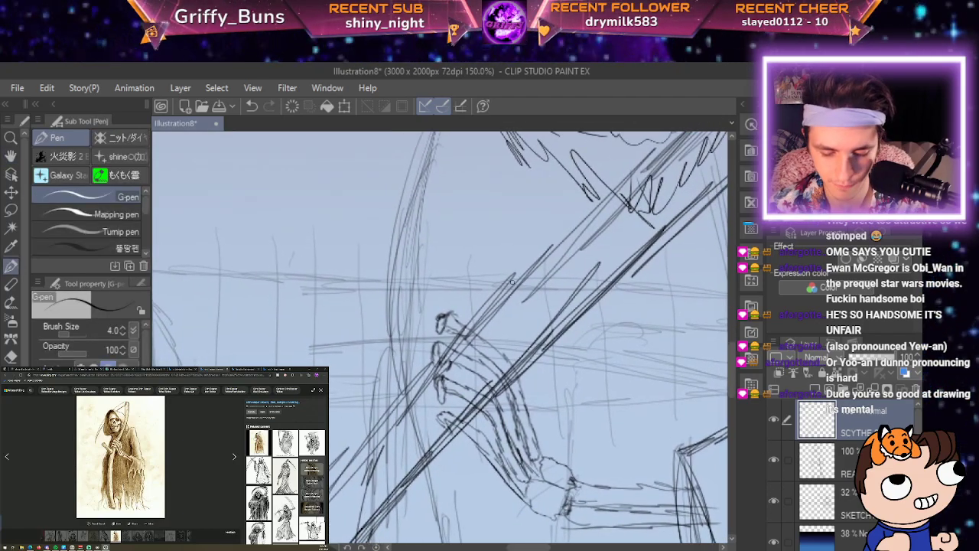
pyautogui.press('p')
pyautogui.press('e')
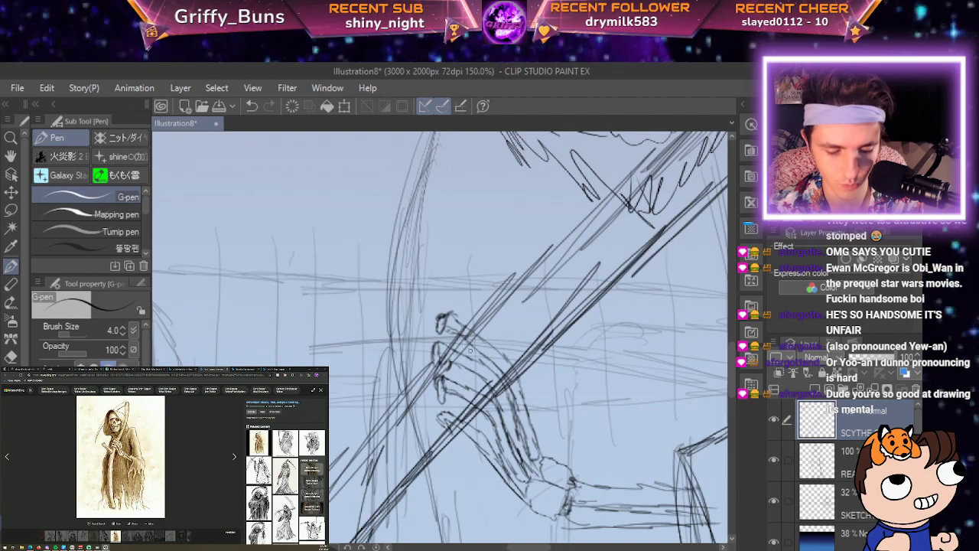
pyautogui.moveTo(403, 255); pyautogui.dragTo(313, 255)
pyautogui.moveTo(470, 333)
pyautogui.mouseDown()
pyautogui.moveTo(515, 387)
pyautogui.moveTo(511, 364)
pyautogui.moveTo(448, 355)
pyautogui.moveTo(515, 372)
pyautogui.moveTo(508, 391)
pyautogui.moveTo(495, 386)
pyautogui.moveTo(503, 394)
pyautogui.moveTo(503, 369)
pyautogui.moveTo(483, 398)
pyautogui.moveTo(476, 394)
pyautogui.moveTo(487, 405)
pyautogui.moveTo(485, 387)
pyautogui.moveTo(472, 426)
pyautogui.moveTo(456, 425)
pyautogui.moveTo(467, 430)
pyautogui.moveTo(490, 394)
pyautogui.moveTo(518, 468)
pyautogui.mouseUp()
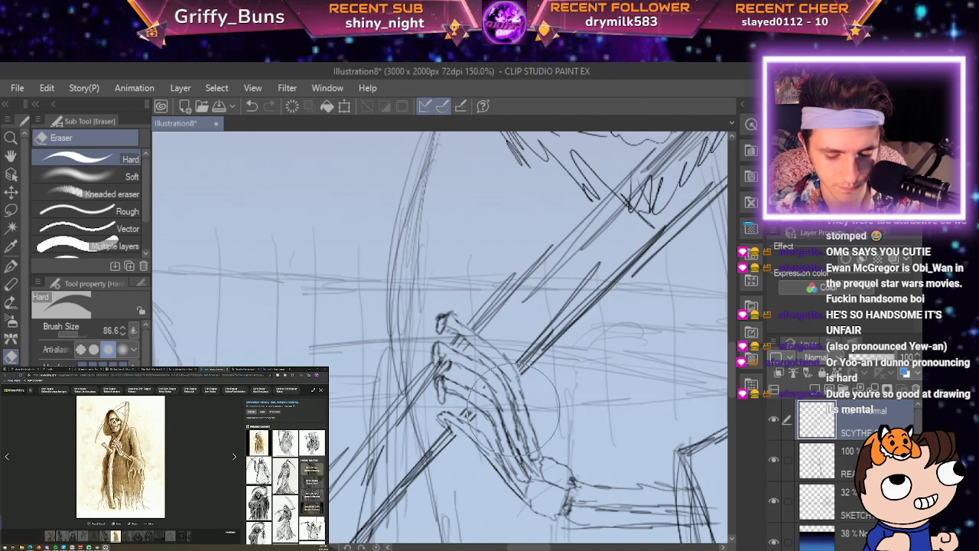
# On the REAPER SKETCH layer, lasso the skeletal hand and forearm, skew them with Free Transform, and shift them slightly up.
pyautogui.scroll(-2, 513, 411)
pyautogui.press('space')
pyautogui.moveTo(513, 411); pyautogui.dragTo(496, 425)
pyautogui.scroll(-1, 581, 328)
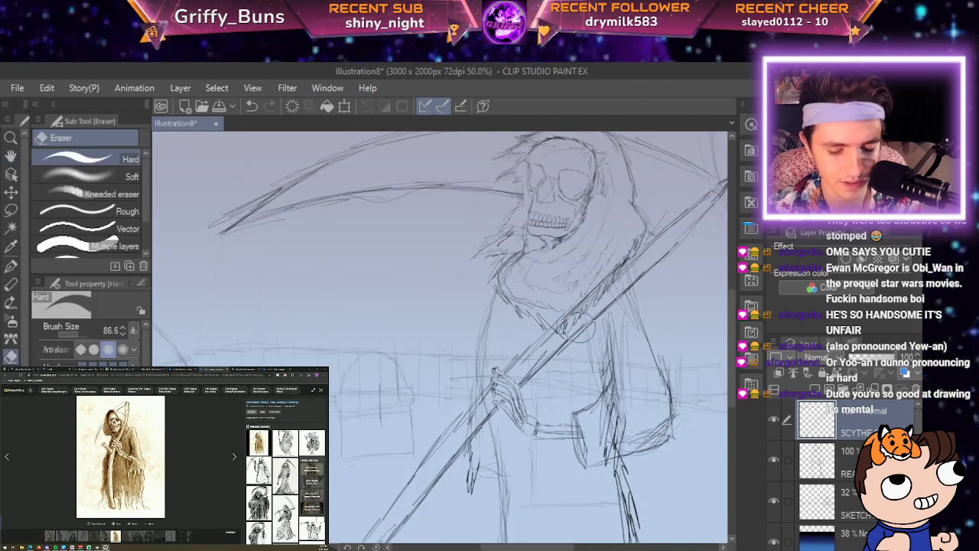
pyautogui.scroll(-2, 581, 329)
pyautogui.scroll(1, 440, 329)
pyautogui.scroll(-1, 440, 329)
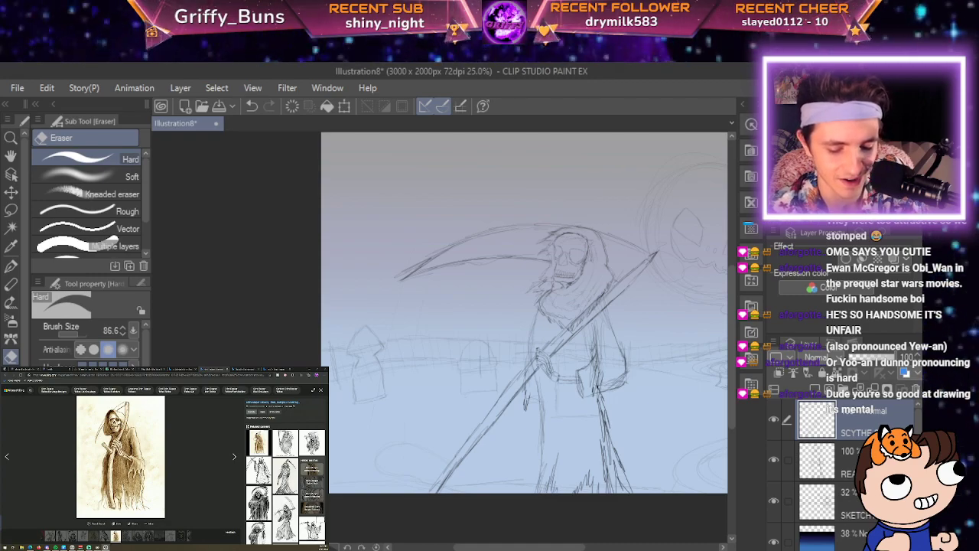
pyautogui.click(855, 461)
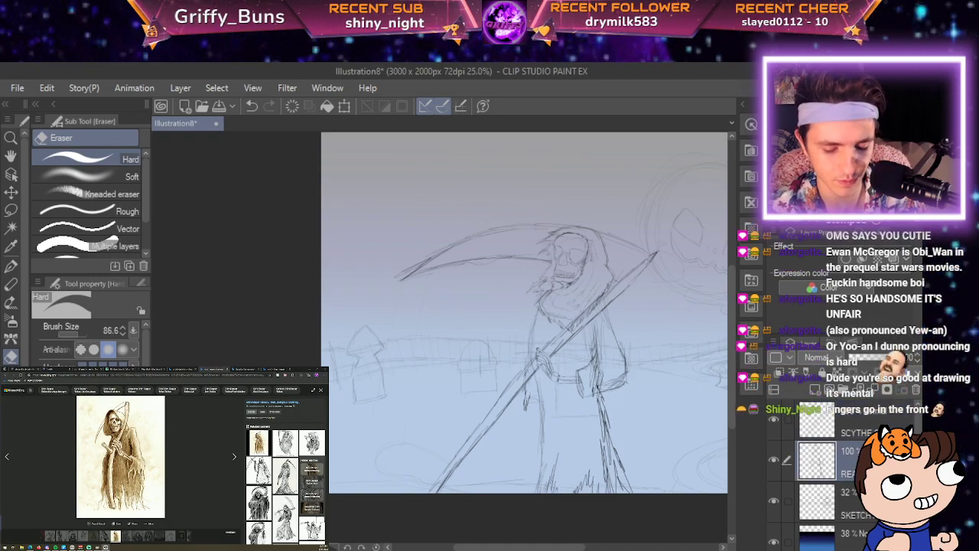
pyautogui.hotkey('ctrl', '+')
pyautogui.hotkey('ctrl', '+')
pyautogui.hotkey('ctrl', '+')
pyautogui.moveTo(673, 538); pyautogui.dragTo(360, 545)
pyautogui.scroll(1, 360, 545)
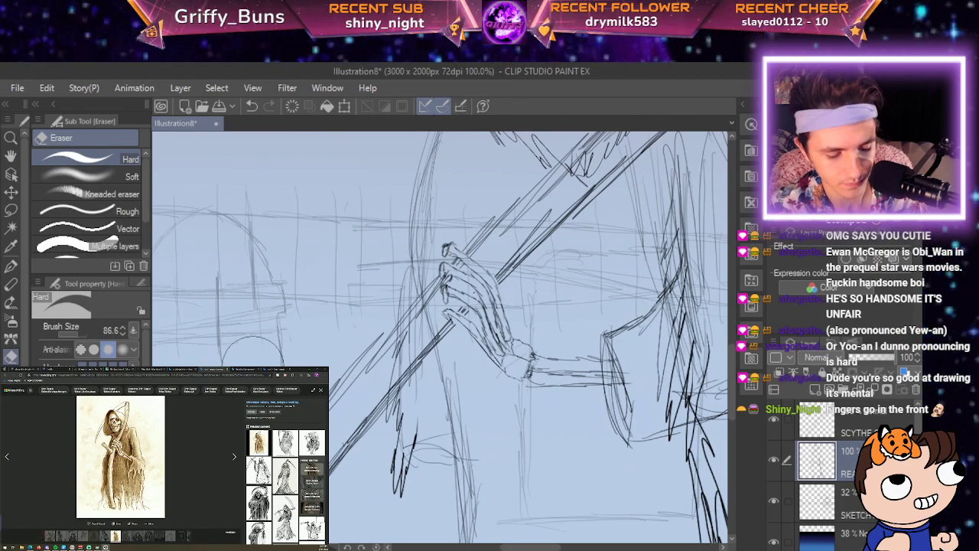
pyautogui.click(11, 209)
pyautogui.moveTo(476, 244)
pyautogui.mouseDown()
pyautogui.moveTo(429, 272)
pyautogui.moveTo(450, 358)
pyautogui.moveTo(525, 393)
pyautogui.moveTo(601, 400)
pyautogui.mouseUp()
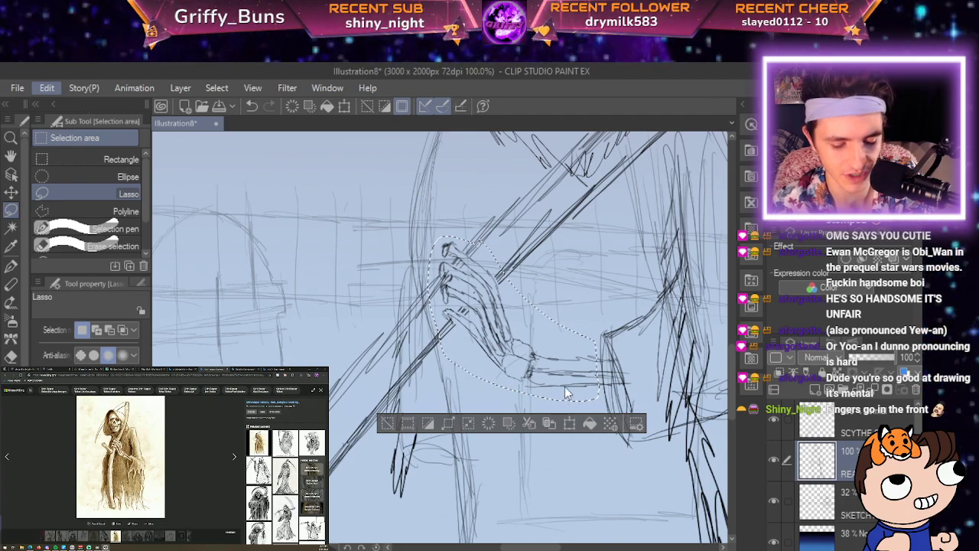
pyautogui.hotkey('ctrl', 't')
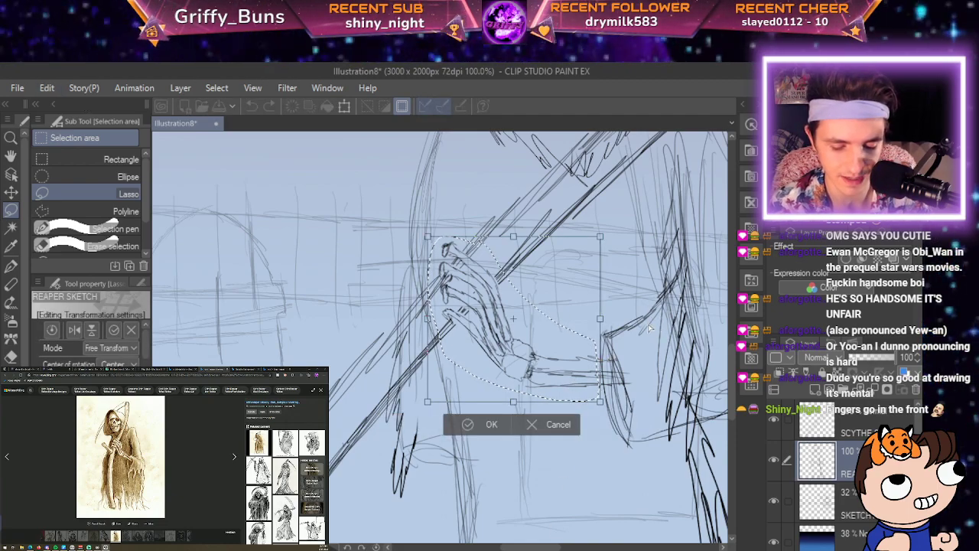
pyautogui.moveTo(427, 236); pyautogui.dragTo(435, 217)
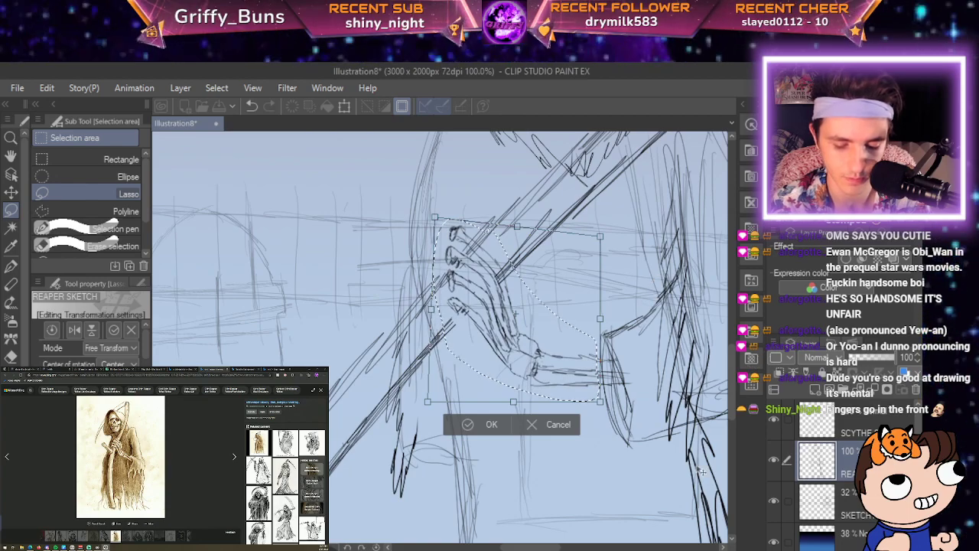
pyautogui.moveTo(428, 401); pyautogui.dragTo(373, 411)
pyautogui.moveTo(499, 314); pyautogui.dragTo(501, 293)
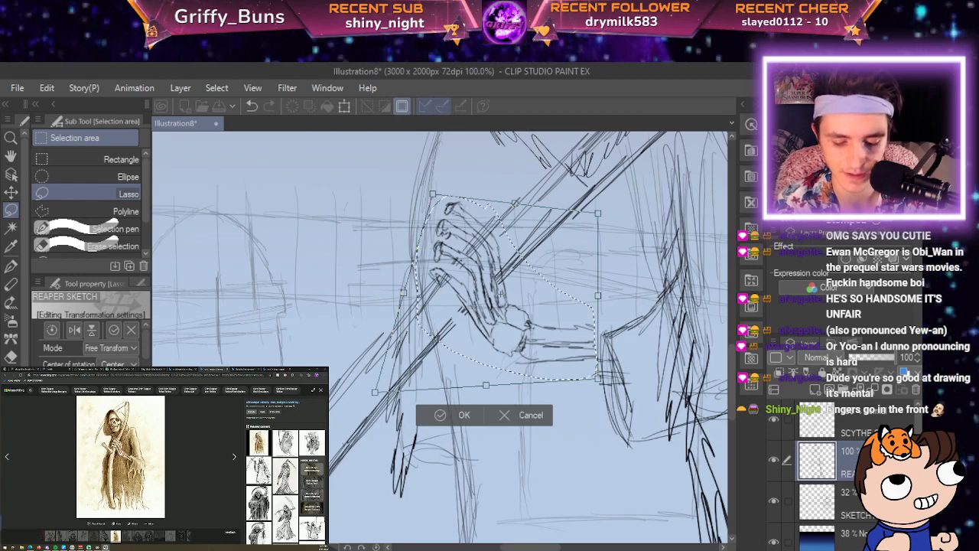
# Distort the selected skeletal hand and forearm so the arm bones extend into the sleeve opening and the hand slopes more steeply.
pyautogui.moveTo(598, 377); pyautogui.dragTo(622, 433)
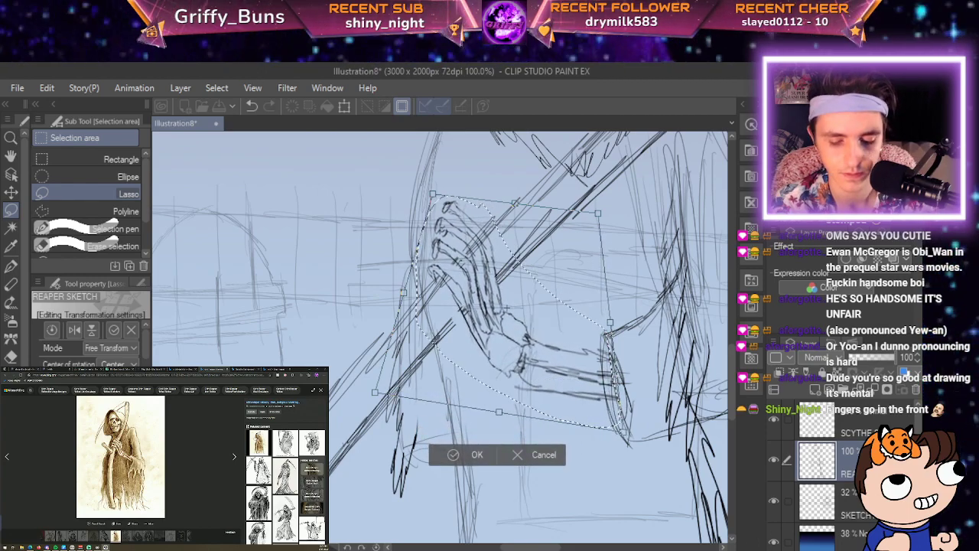
pyautogui.moveTo(598, 213); pyautogui.dragTo(576, 249)
pyautogui.moveTo(375, 391); pyautogui.dragTo(380, 401)
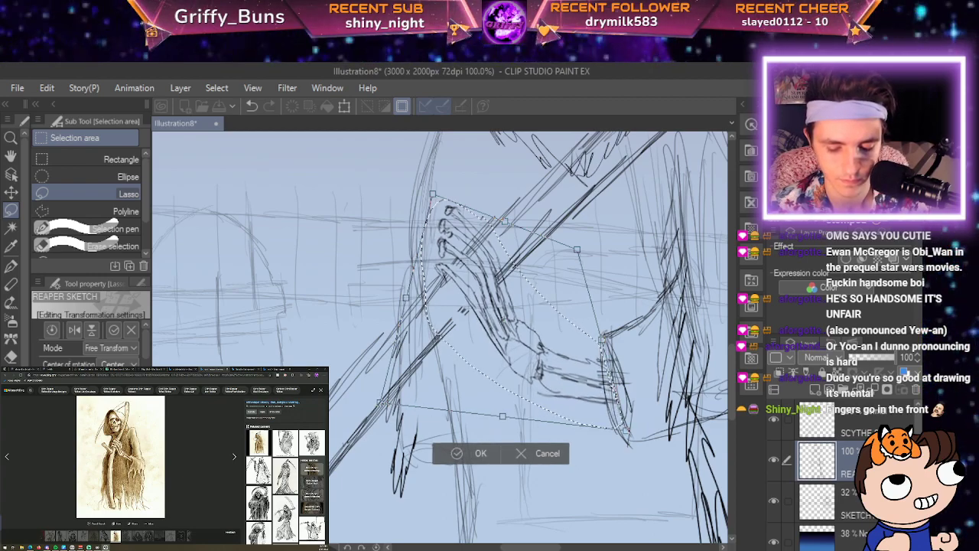
pyautogui.moveTo(627, 429); pyautogui.dragTo(620, 416)
pyautogui.moveTo(504, 317); pyautogui.dragTo(505, 320)
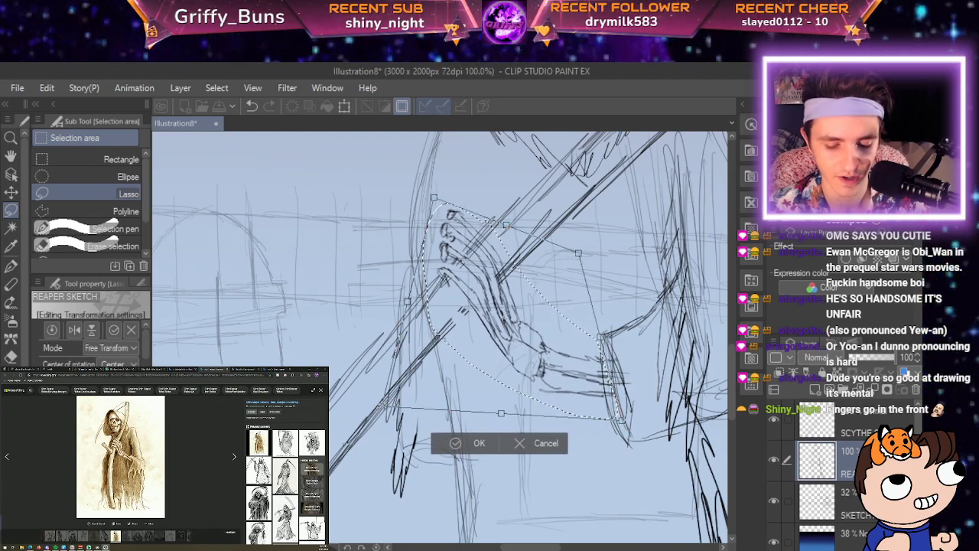
pyautogui.moveTo(523, 377); pyautogui.dragTo(517, 371)
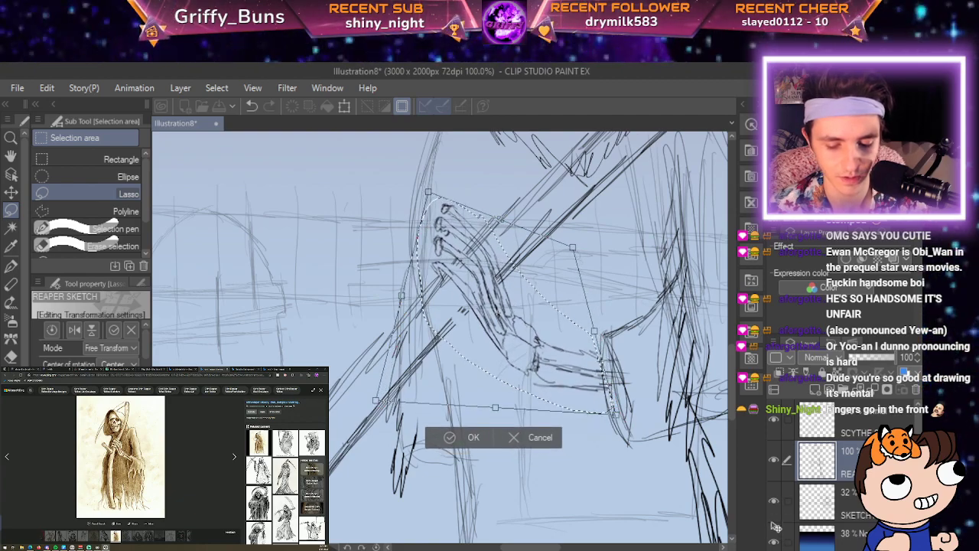
# Nudge the transformed hand and forearm to the right and slightly down so the arm bones sit inside the sleeve.
pyautogui.press('Right')
pyautogui.press('Right')
pyautogui.press('Right')
pyautogui.press('Right')
pyautogui.press('Right')
pyautogui.press('Right')
pyautogui.press('Right')
pyautogui.press('Right')
pyautogui.press('Right')
pyautogui.press('Right')
pyautogui.press('Right')
pyautogui.press('Right')
pyautogui.press('Right')
pyautogui.press('Right')
pyautogui.press('Right')
pyautogui.press('Right')
pyautogui.press('Right')
pyautogui.press('Right')
pyautogui.press('Right')
pyautogui.press('Right')
pyautogui.press('Down')
pyautogui.press('Down')
pyautogui.press('Down')
pyautogui.press('Down')
pyautogui.press('Down')
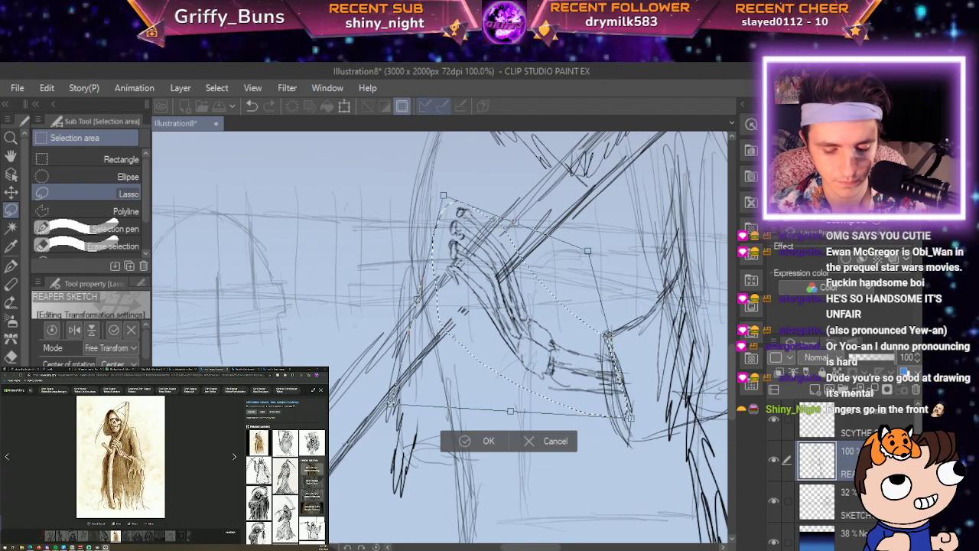
# Skew the fingertips inward over the scythe handle, shift the hand slightly left, and apply the transformation.
pyautogui.moveTo(548, 380); pyautogui.dragTo(552, 385)
pyautogui.moveTo(447, 199); pyautogui.dragTo(469, 193)
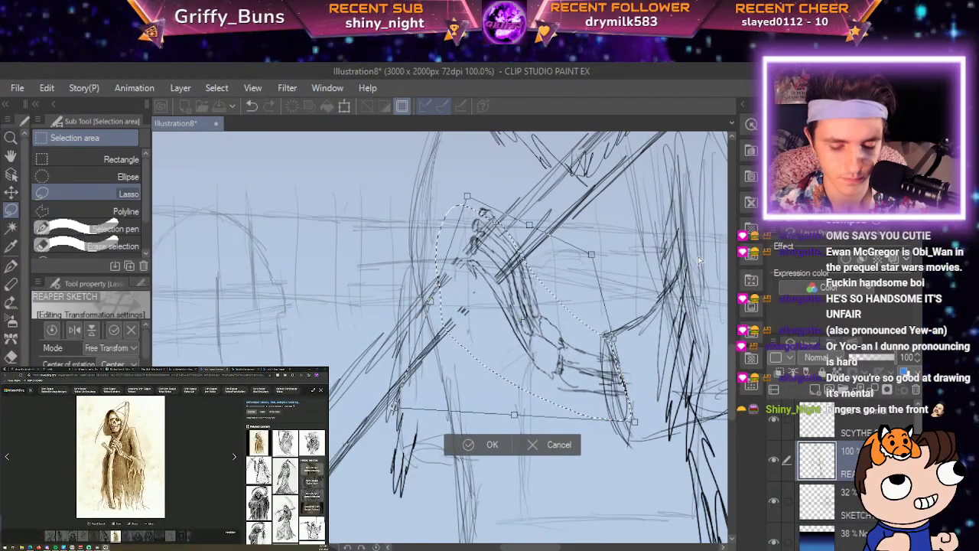
pyautogui.press('Left')
pyautogui.press('Left')
pyautogui.press('Left')
pyautogui.press('Left')
pyautogui.press('Left')
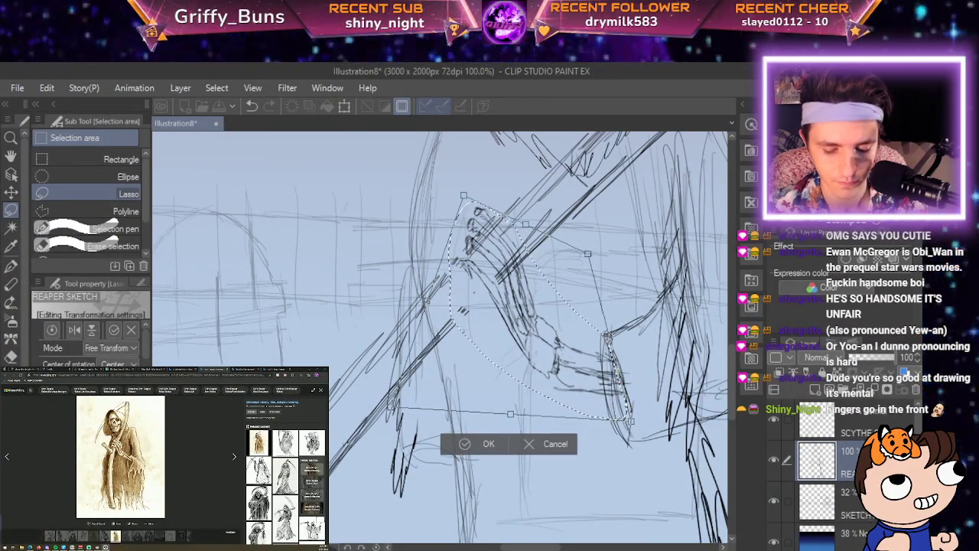
pyautogui.press('Return')
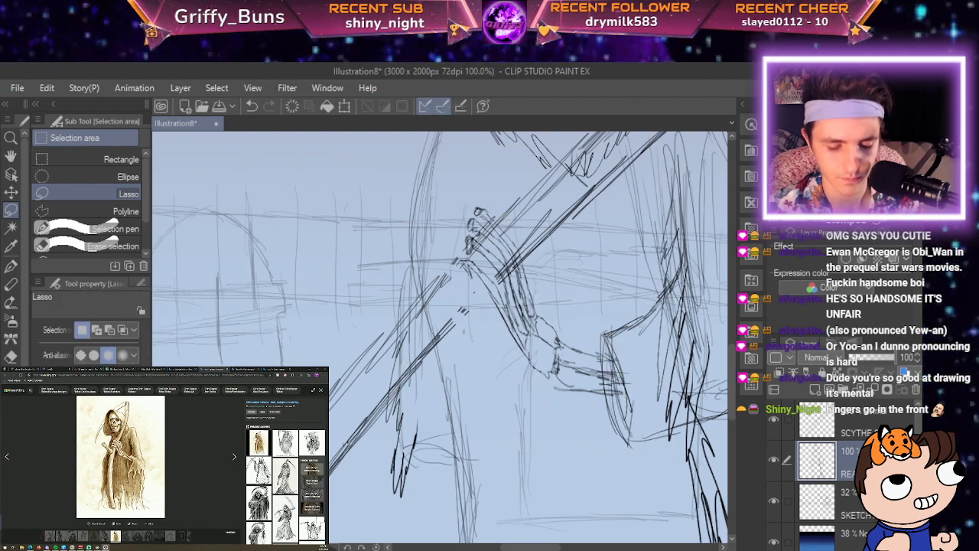
pyautogui.scroll(2, 418, 423)
pyautogui.press('space')
pyautogui.moveTo(520, 153); pyautogui.dragTo(435, 411)
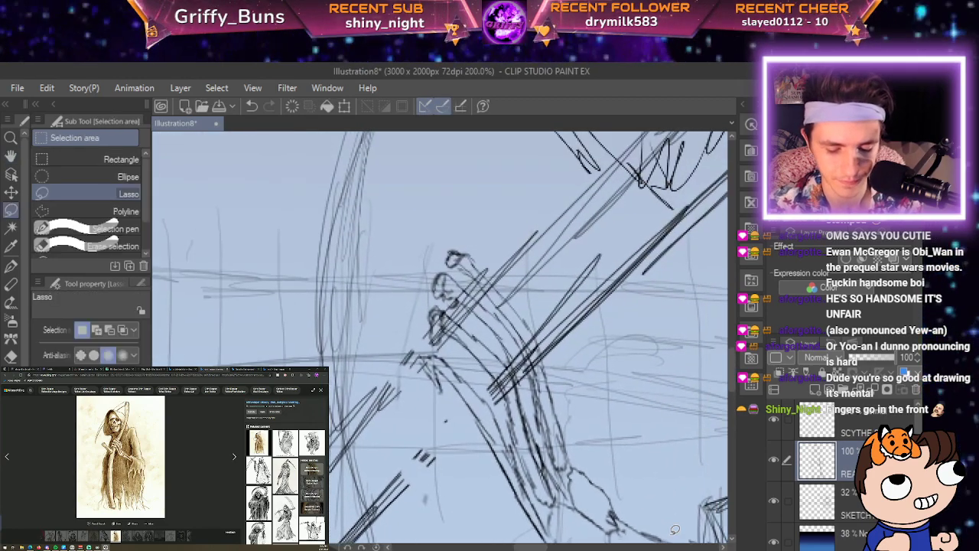
# Redraw the topmost finger of the hand gripping the scythe with darker G-pen lines from fingertip to knuckle.
pyautogui.press('p')
pyautogui.scroll(2, 464, 345)
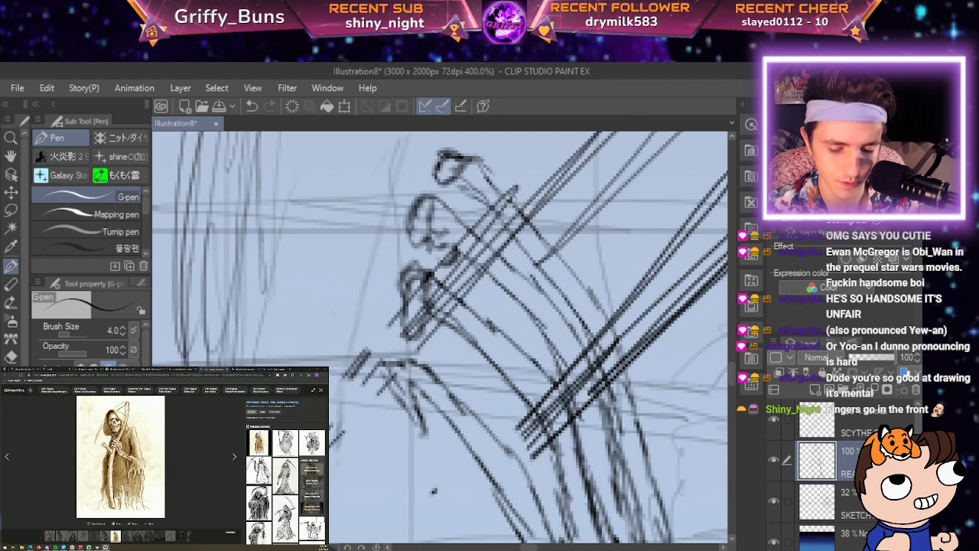
pyautogui.moveTo(488, 182)
pyautogui.mouseDown()
pyautogui.moveTo(482, 222)
pyautogui.moveTo(477, 191)
pyautogui.moveTo(479, 202)
pyautogui.moveTo(478, 192)
pyautogui.moveTo(499, 199)
pyautogui.moveTo(493, 208)
pyautogui.moveTo(516, 207)
pyautogui.moveTo(510, 220)
pyautogui.moveTo(534, 256)
pyautogui.mouseUp()
pyautogui.moveTo(500, 188); pyautogui.dragTo(608, 318)
pyautogui.moveTo(528, 239)
pyautogui.mouseDown()
pyautogui.moveTo(551, 288)
pyautogui.moveTo(609, 351)
pyautogui.mouseUp()
pyautogui.moveTo(570, 299); pyautogui.dragTo(618, 398)
pyautogui.moveTo(586, 326); pyautogui.dragTo(615, 422)
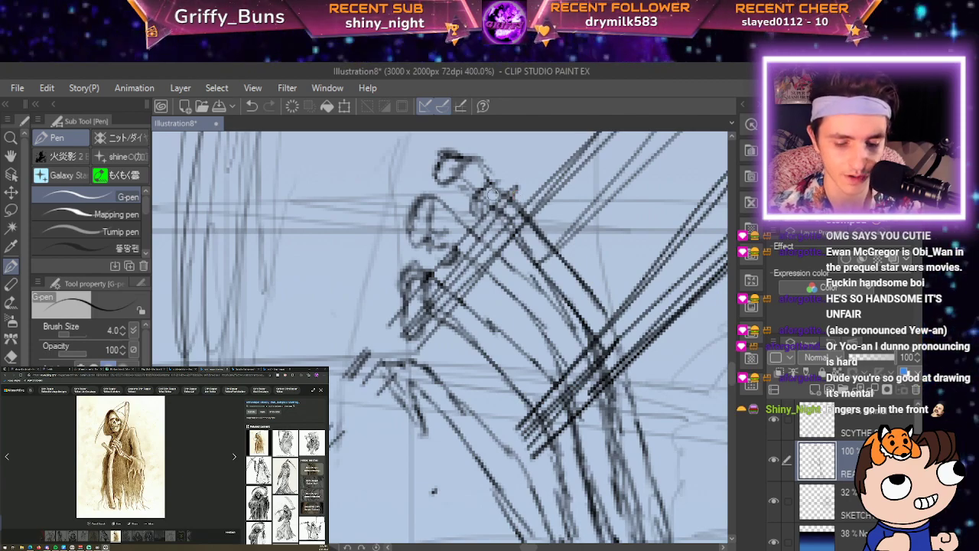
pyautogui.moveTo(477, 205); pyautogui.dragTo(526, 182)
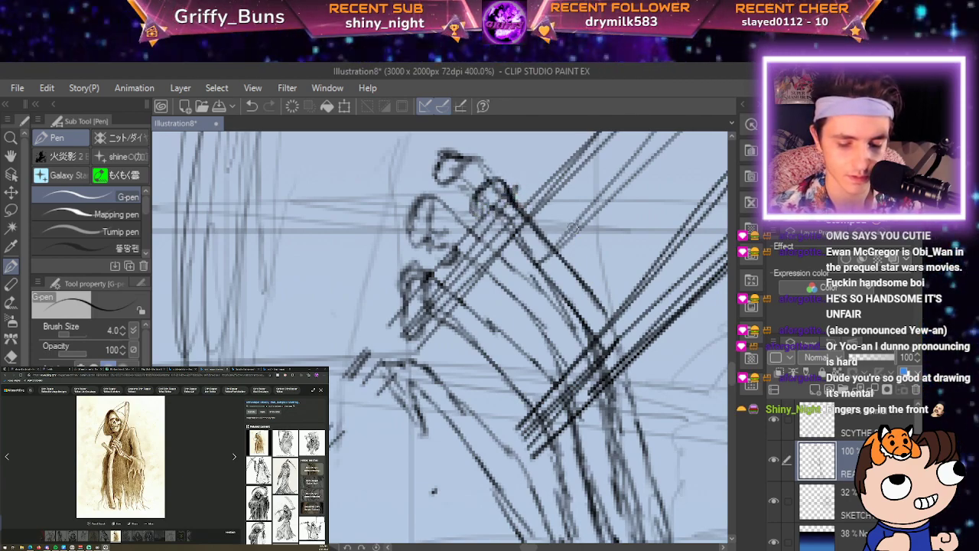
pyautogui.moveTo(586, 287)
pyautogui.mouseDown()
pyautogui.moveTo(619, 348)
pyautogui.moveTo(651, 451)
pyautogui.mouseUp()
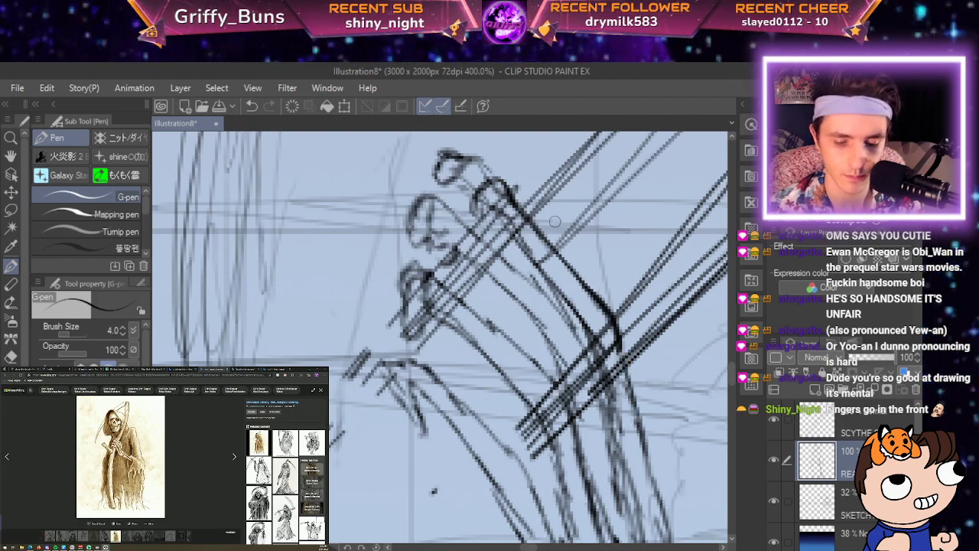
pyautogui.moveTo(552, 279)
pyautogui.mouseDown()
pyautogui.moveTo(589, 337)
pyautogui.moveTo(602, 386)
pyautogui.moveTo(562, 323)
pyautogui.mouseUp()
# Darken the outlines of the two middle fingers where they wrap over the scythe handle.
pyautogui.press('space')
pyautogui.moveTo(377, 155)
pyautogui.mouseDown()
pyautogui.moveTo(419, 154)
pyautogui.moveTo(381, 165)
pyautogui.moveTo(390, 184)
pyautogui.moveTo(413, 173)
pyautogui.moveTo(407, 189)
pyautogui.moveTo(381, 170)
pyautogui.moveTo(415, 182)
pyautogui.moveTo(537, 304)
pyautogui.mouseUp()
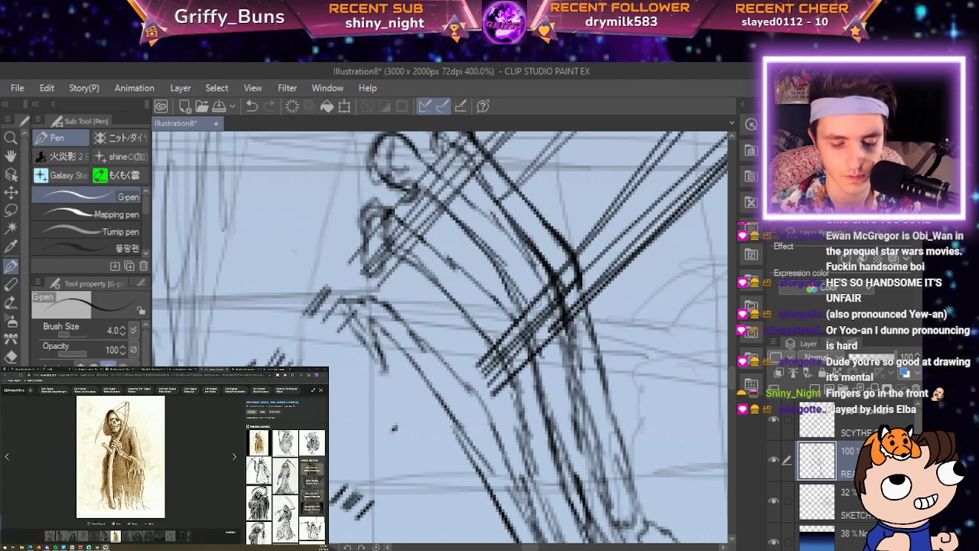
pyautogui.moveTo(428, 192)
pyautogui.mouseDown()
pyautogui.moveTo(498, 283)
pyautogui.moveTo(530, 370)
pyautogui.mouseUp()
pyautogui.moveTo(413, 187)
pyautogui.mouseDown()
pyautogui.moveTo(504, 272)
pyautogui.moveTo(526, 369)
pyautogui.mouseUp()
pyautogui.moveTo(570, 326); pyautogui.dragTo(607, 302)
pyautogui.moveTo(407, 247)
pyautogui.mouseDown()
pyautogui.moveTo(399, 184)
pyautogui.moveTo(433, 207)
pyautogui.mouseUp()
pyautogui.moveTo(409, 246)
pyautogui.mouseDown()
pyautogui.moveTo(427, 222)
pyautogui.moveTo(464, 242)
pyautogui.moveTo(511, 292)
pyautogui.moveTo(570, 402)
pyautogui.mouseUp()
pyautogui.moveTo(571, 333); pyautogui.dragTo(594, 398)
pyautogui.scroll(-3, 594, 394)
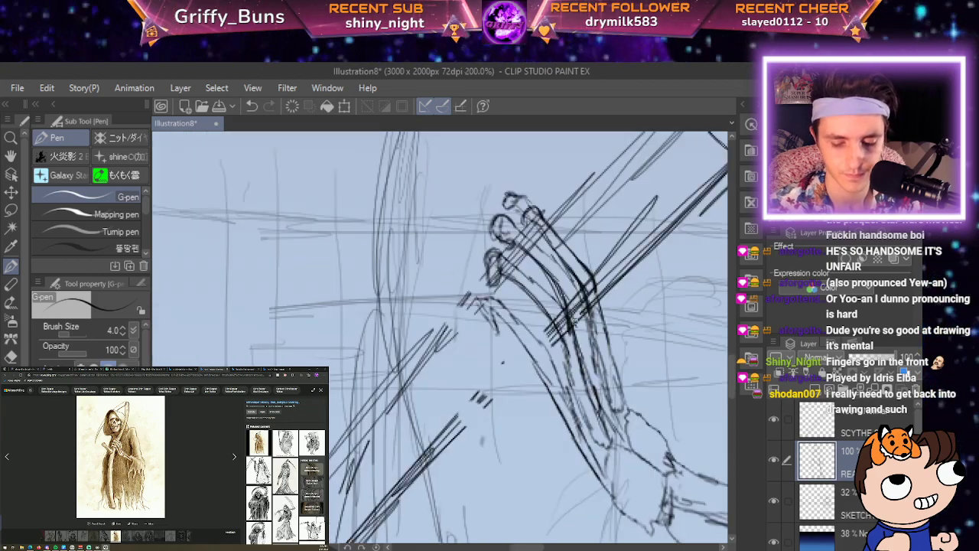
# Extend the upper edge of the lower scythe handle up to the gripping hand's lowest fingertip.
pyautogui.press('space')
pyautogui.moveTo(618, 321); pyautogui.dragTo(640, 228)
pyautogui.scroll(1, 577, 285)
pyautogui.scroll(2, 577, 284)
pyautogui.press('space')
pyautogui.scroll(-2, 594, 196)
pyautogui.moveTo(358, 300); pyautogui.dragTo(418, 231)
pyautogui.moveTo(381, 268); pyautogui.dragTo(444, 196)
pyautogui.moveTo(413, 230); pyautogui.dragTo(469, 168)
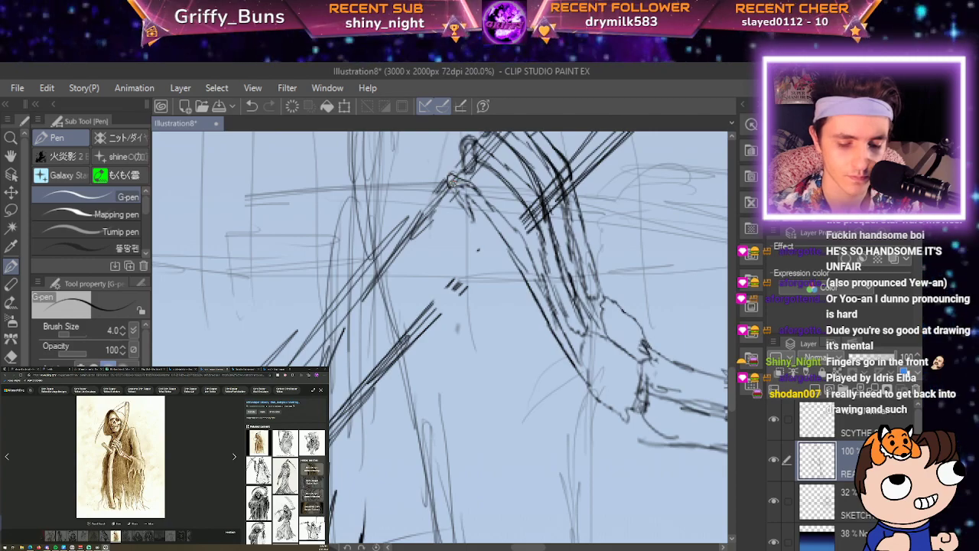
# Strengthen the lines of the lowest finger from its tip down toward the wrist of the gripping hand.
pyautogui.moveTo(457, 187)
pyautogui.mouseDown()
pyautogui.moveTo(513, 245)
pyautogui.moveTo(565, 344)
pyautogui.mouseUp()
pyautogui.moveTo(524, 239); pyautogui.dragTo(580, 346)
pyautogui.moveTo(561, 309); pyautogui.dragTo(493, 200)
pyautogui.scroll(-2, 489, 170)
pyautogui.moveTo(566, 206); pyautogui.dragTo(407, 350)
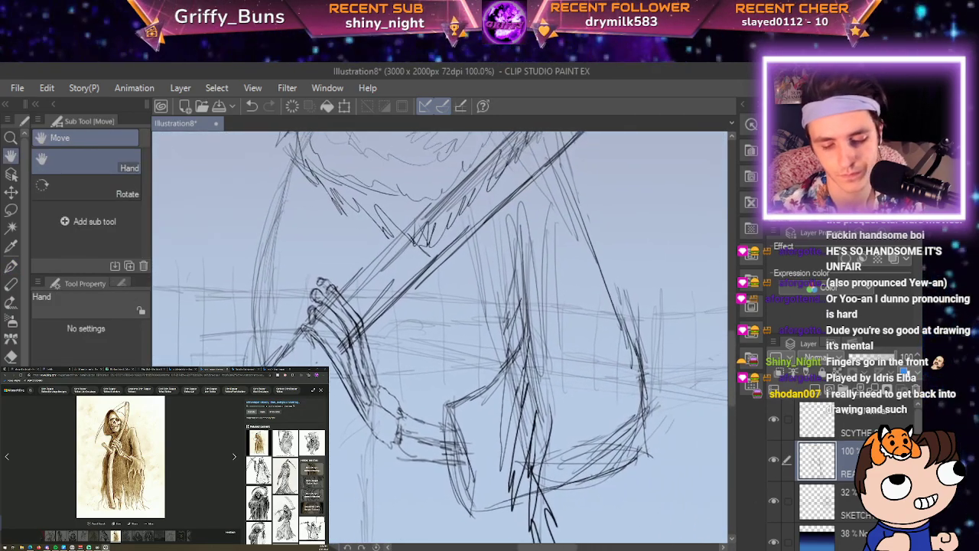
pyautogui.scroll(-4, 439, 359)
pyautogui.scroll(2, 440, 352)
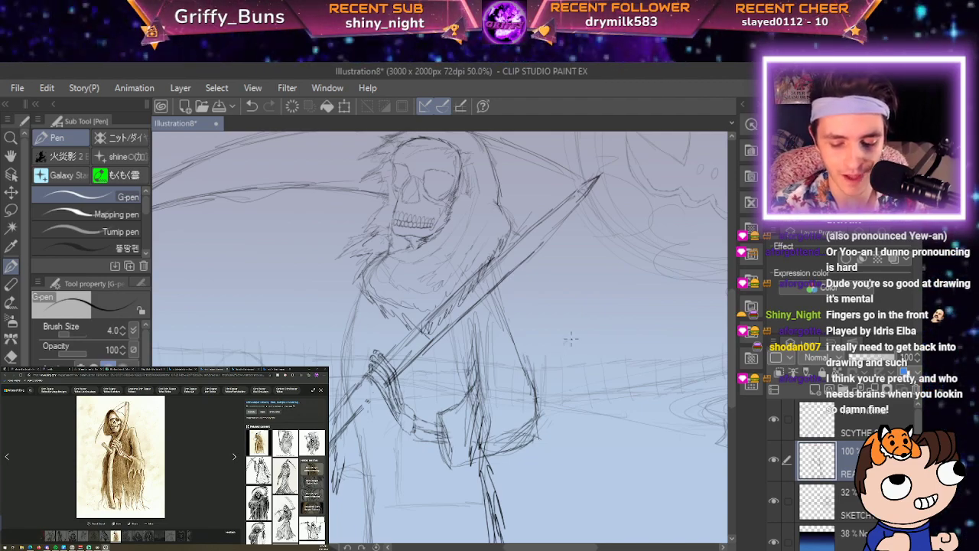
# Sketch the cuff opening of the lowered sleeve beside the scythe handle.
pyautogui.scroll(-2, 652, 294)
pyautogui.scroll(1, 654, 298)
pyautogui.scroll(1, 654, 299)
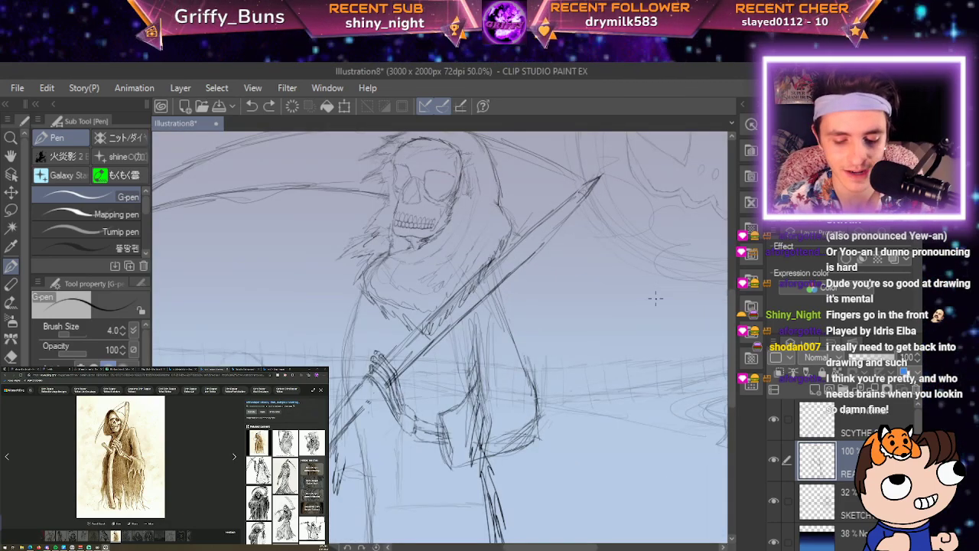
pyautogui.moveTo(655, 298); pyautogui.dragTo(735, 222)
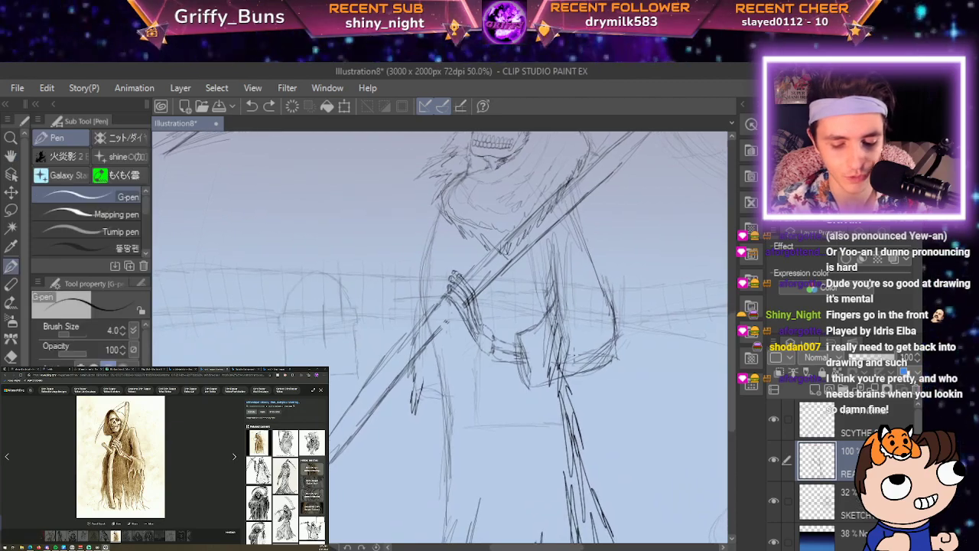
pyautogui.scroll(1, 582, 368)
pyautogui.press('space')
pyautogui.moveTo(574, 355); pyautogui.dragTo(723, 293)
pyautogui.moveTo(417, 365)
pyautogui.mouseDown()
pyautogui.moveTo(413, 372)
pyautogui.moveTo(462, 365)
pyautogui.mouseUp()
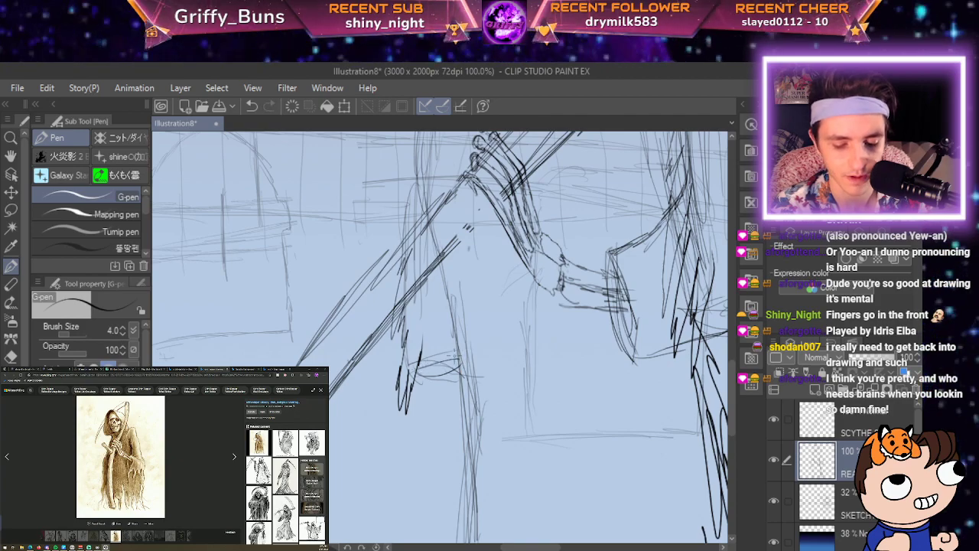
pyautogui.hotkey('ctrl', '-')
pyautogui.hotkey('ctrl', '-')
pyautogui.hotkey('ctrl', '+')
pyautogui.scroll(3, 452, 358)
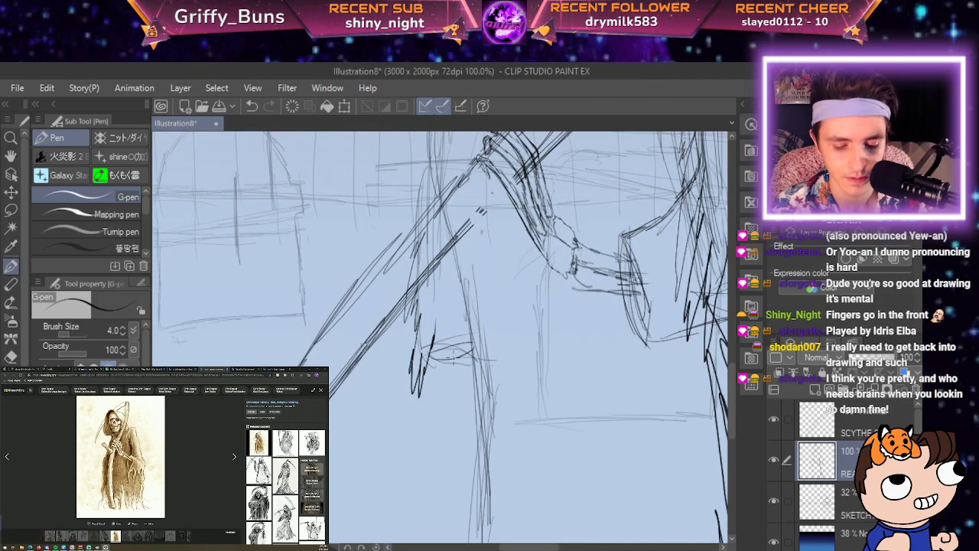
# Sketch the forearm bones and start of the wrist hanging out of the lowered sleeve.
pyautogui.moveTo(448, 352)
pyautogui.mouseDown()
pyautogui.moveTo(446, 419)
pyautogui.moveTo(458, 424)
pyautogui.moveTo(458, 372)
pyautogui.mouseUp()
pyautogui.moveTo(460, 425); pyautogui.dragTo(459, 356)
pyautogui.moveTo(461, 403); pyautogui.dragTo(458, 337)
pyautogui.moveTo(447, 423)
pyautogui.mouseDown()
pyautogui.moveTo(433, 438)
pyautogui.moveTo(458, 445)
pyautogui.moveTo(470, 428)
pyautogui.moveTo(449, 440)
pyautogui.moveTo(471, 432)
pyautogui.moveTo(454, 435)
pyautogui.mouseUp()
pyautogui.moveTo(456, 396); pyautogui.dragTo(515, 287)
# Draw the finger bones of the hanging skeletal hand below the wrist.
pyautogui.scroll(1, 516, 280)
pyautogui.scroll(1, 516, 279)
pyautogui.moveTo(488, 398)
pyautogui.mouseDown()
pyautogui.moveTo(539, 233)
pyautogui.moveTo(516, 238)
pyautogui.moveTo(494, 314)
pyautogui.moveTo(508, 396)
pyautogui.moveTo(509, 315)
pyautogui.moveTo(530, 221)
pyautogui.moveTo(548, 218)
pyautogui.moveTo(519, 329)
pyautogui.moveTo(529, 396)
pyautogui.moveTo(550, 232)
pyautogui.moveTo(571, 231)
pyautogui.moveTo(551, 262)
pyautogui.moveTo(542, 316)
pyautogui.moveTo(553, 396)
pyautogui.moveTo(551, 318)
pyautogui.moveTo(573, 226)
pyautogui.moveTo(574, 273)
pyautogui.mouseUp()
pyautogui.moveTo(573, 235); pyautogui.dragTo(575, 270)
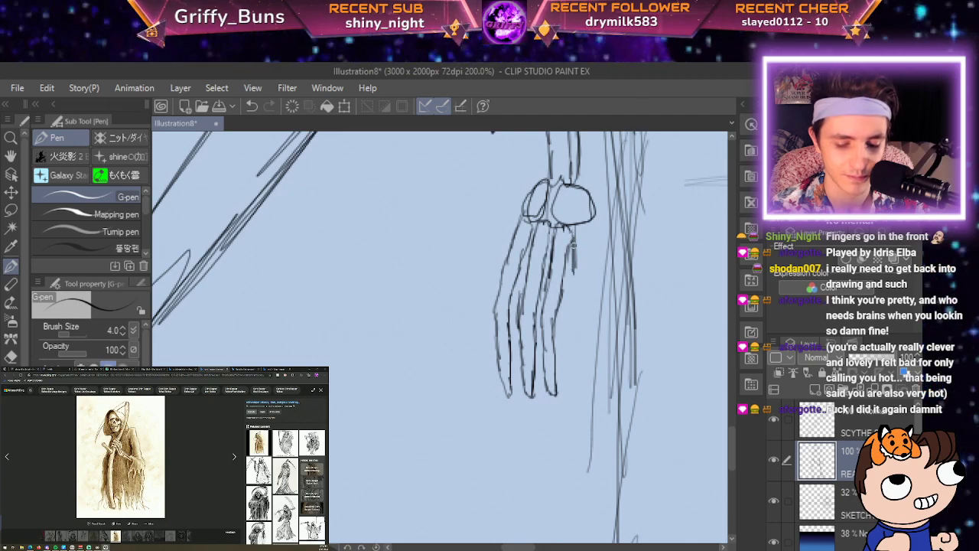
pyautogui.moveTo(581, 224)
pyautogui.mouseDown()
pyautogui.moveTo(563, 335)
pyautogui.moveTo(574, 372)
pyautogui.moveTo(588, 290)
pyautogui.mouseUp()
pyautogui.moveTo(585, 298); pyautogui.dragTo(591, 233)
# Examine the whole reaper composition and the hand gripping the scythe handle up close.
pyautogui.scroll(-5, 604, 197)
pyautogui.press('space')
pyautogui.moveTo(610, 198); pyautogui.dragTo(439, 375)
pyautogui.scroll(-1, 439, 396)
pyautogui.scroll(1, 440, 399)
pyautogui.scroll(-1, 438, 398)
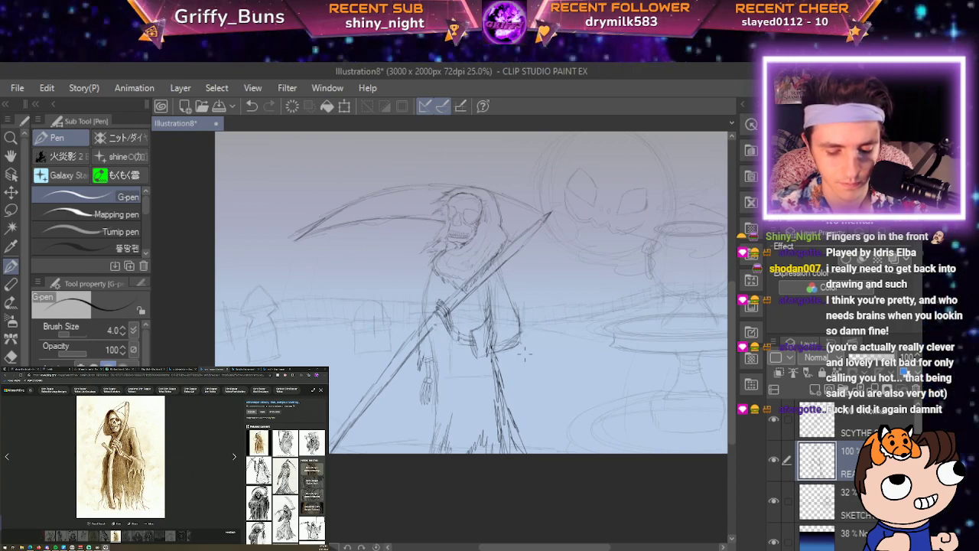
pyautogui.scroll(3, 524, 355)
pyautogui.press('space')
pyautogui.moveTo(559, 330); pyautogui.dragTo(572, 451)
pyautogui.scroll(-2, 572, 448)
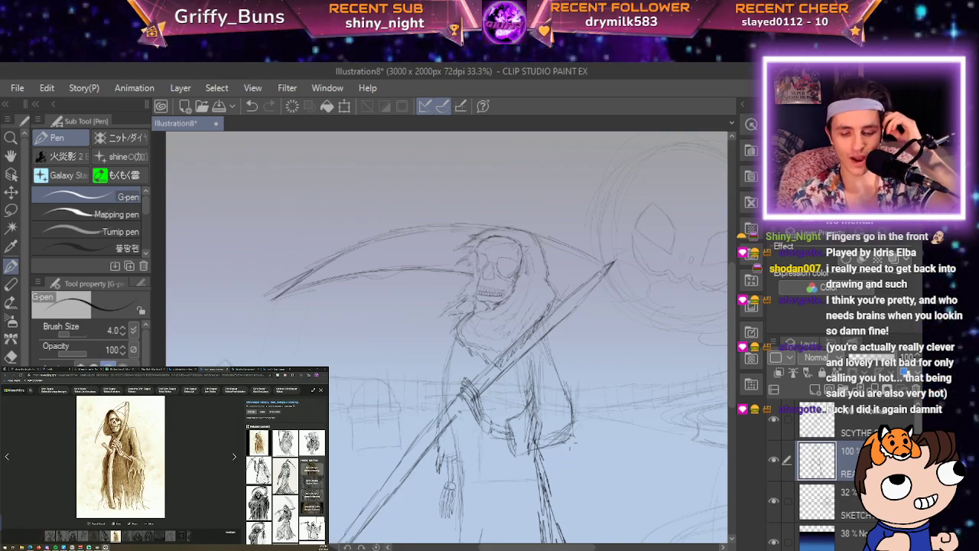
pyautogui.press('space')
pyautogui.moveTo(535, 382); pyautogui.dragTo(475, 304)
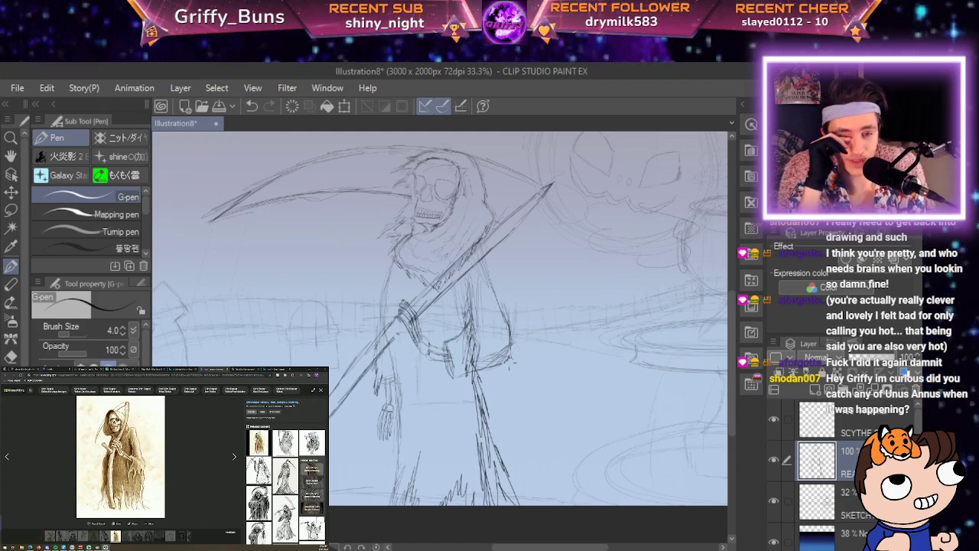
pyautogui.press('space')
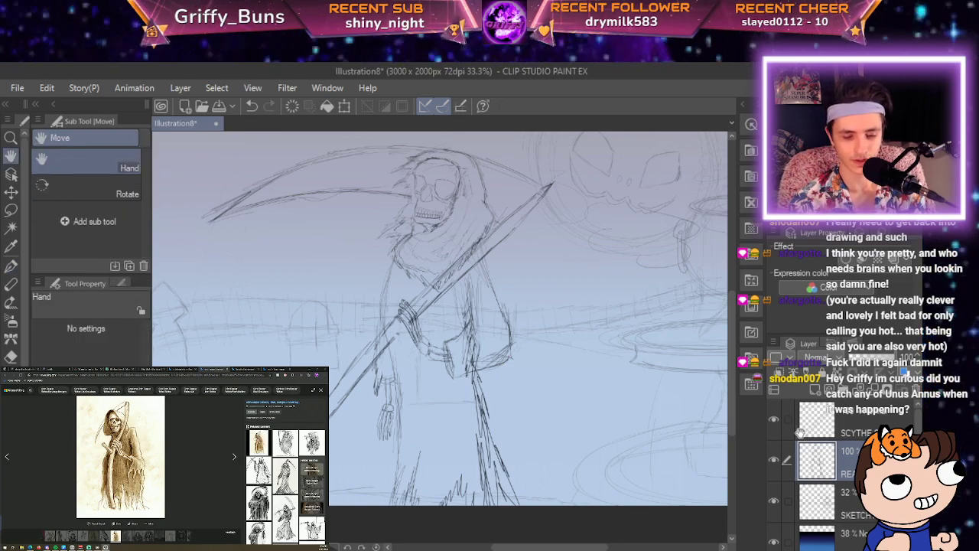
pyautogui.moveTo(537, 298); pyautogui.dragTo(550, 351)
pyautogui.scroll(3, 550, 351)
pyautogui.press('space')
pyautogui.moveTo(585, 494); pyautogui.dragTo(772, 459)
pyautogui.scroll(1, 612, 302)
pyautogui.press('space')
pyautogui.moveTo(666, 535); pyautogui.dragTo(788, 482)
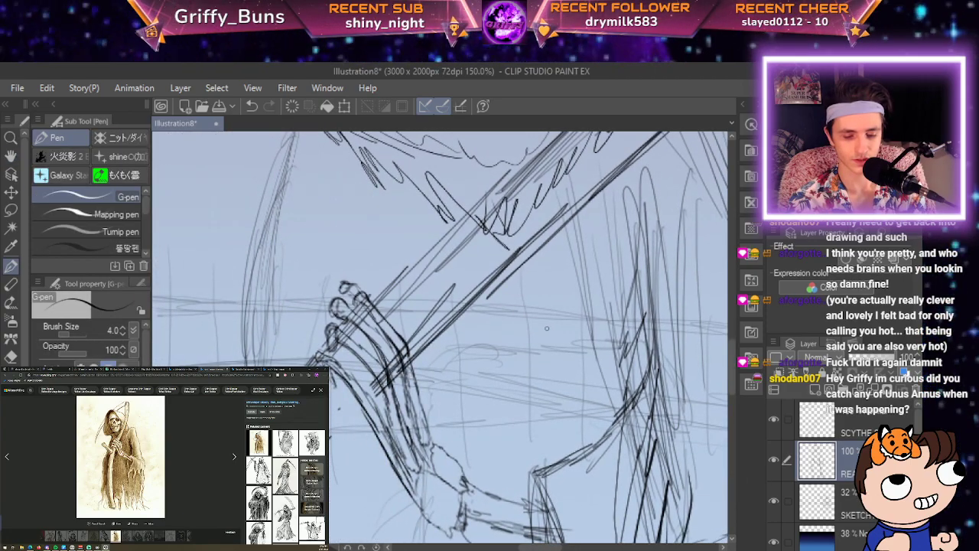
pyautogui.scroll(1, 547, 329)
pyautogui.press('space')
pyautogui.moveTo(418, 344); pyautogui.dragTo(502, 331)
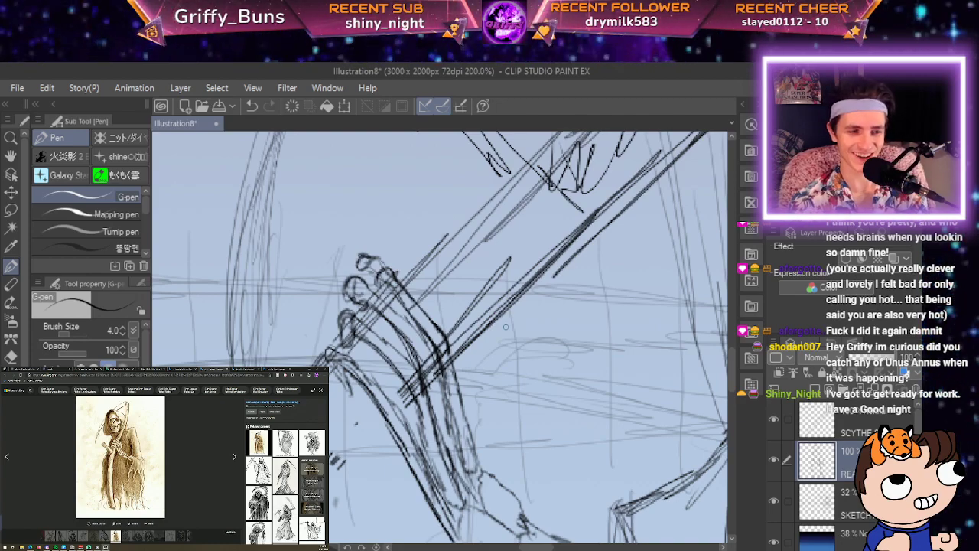
# Erase the extra fingertip sticking out above the topmost finger of the gripping hand.
pyautogui.scroll(3, 505, 327)
pyautogui.press('space')
pyautogui.moveTo(577, 334)
pyautogui.mouseDown()
pyautogui.moveTo(712, 442)
pyautogui.moveTo(708, 430)
pyautogui.mouseUp()
pyautogui.press('e')
pyautogui.moveTo(369, 268)
pyautogui.mouseDown()
pyautogui.moveTo(338, 287)
pyautogui.moveTo(380, 285)
pyautogui.mouseUp()
pyautogui.scroll(-4, 413, 348)
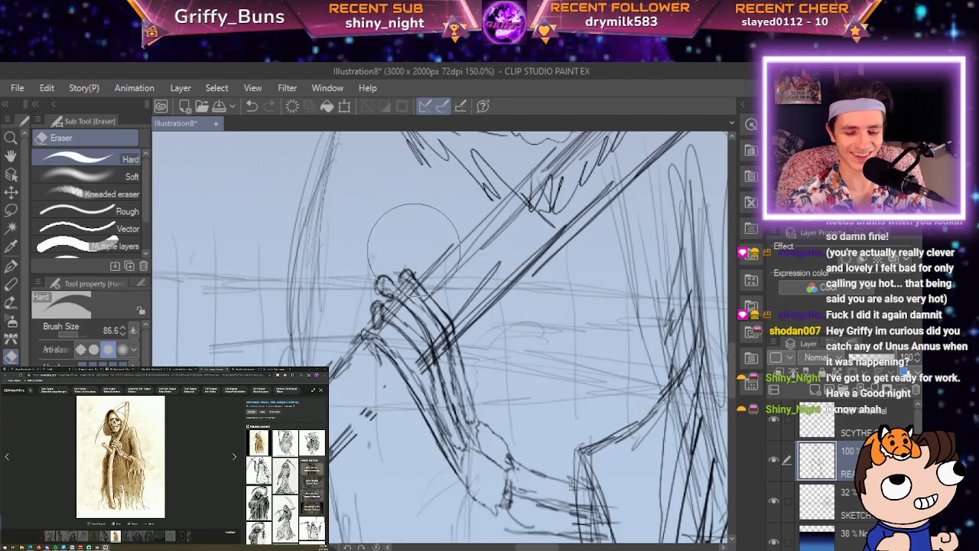
pyautogui.press('p')
pyautogui.scroll(1, 415, 349)
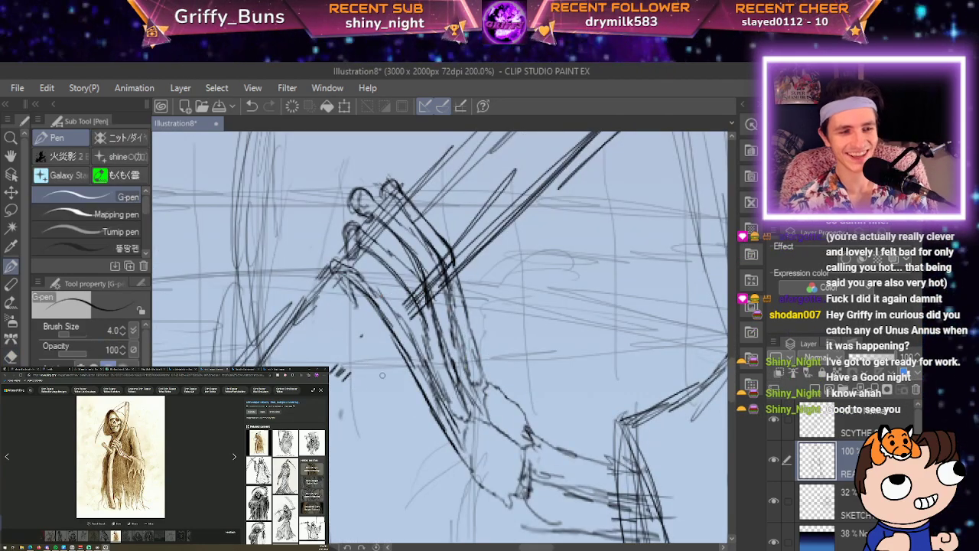
# Make the scythe sketch layer active and lasso the whole scythe, including its blade and handle.
pyautogui.scroll(-1, 379, 379)
pyautogui.press('space')
pyautogui.moveTo(379, 379)
pyautogui.mouseDown()
pyautogui.moveTo(278, 498)
pyautogui.moveTo(237, 505)
pyautogui.mouseUp()
pyautogui.scroll(-3, 289, 459)
pyautogui.press('space')
pyautogui.moveTo(456, 369); pyautogui.dragTo(557, 296)
pyautogui.scroll(-1, 557, 296)
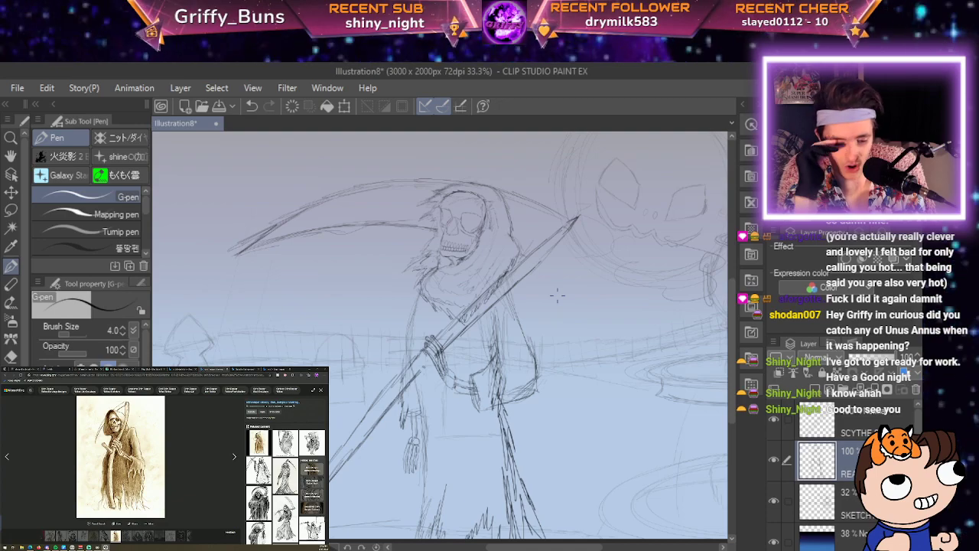
pyautogui.scroll(-1, 439, 310)
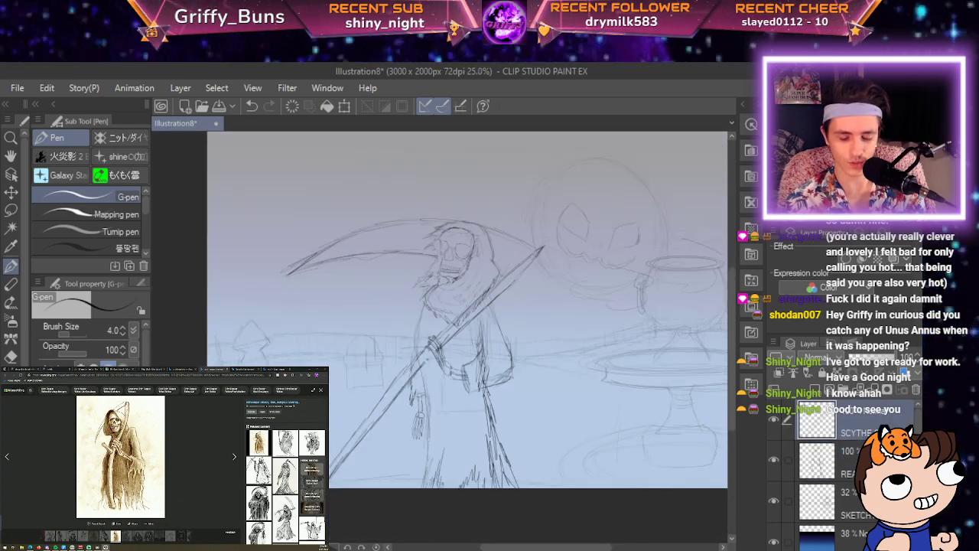
pyautogui.click(10, 209)
pyautogui.moveTo(352, 213)
pyautogui.mouseDown()
pyautogui.moveTo(274, 303)
pyautogui.moveTo(406, 337)
pyautogui.moveTo(337, 497)
pyautogui.moveTo(429, 459)
pyautogui.moveTo(535, 321)
pyautogui.moveTo(528, 223)
pyautogui.mouseUp()
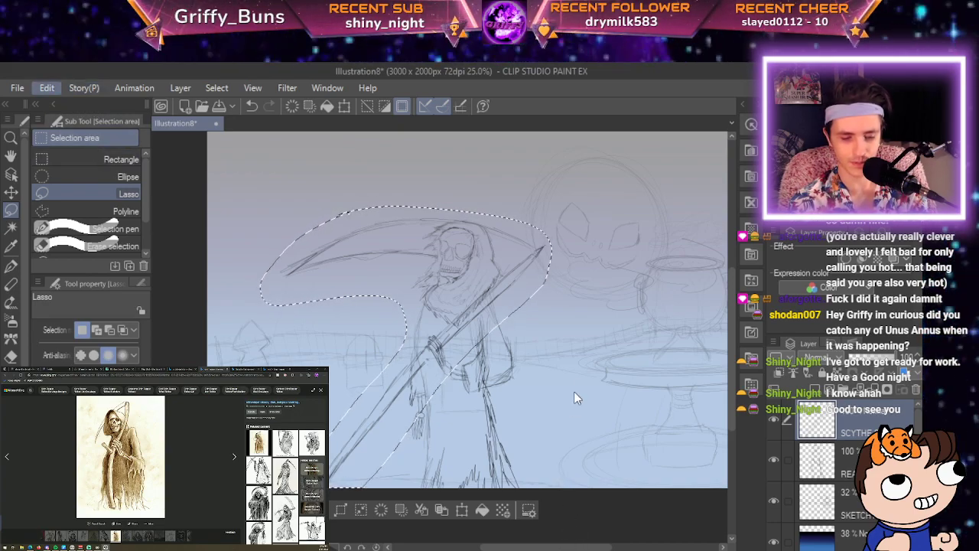
# Free-transform the scythe, rotating it counter-clockwise to a steeper angle and repositioning it at the gripping hand, and deselect.
pyautogui.hotkey('ctrl', 't')
pyautogui.moveTo(673, 485); pyautogui.dragTo(707, 460)
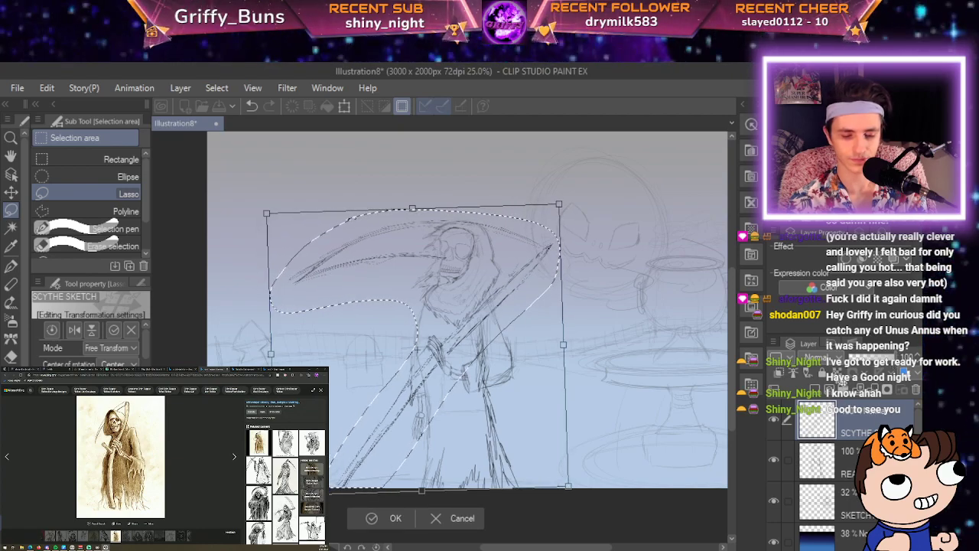
pyautogui.moveTo(803, 462)
pyautogui.mouseDown()
pyautogui.moveTo(811, 424)
pyautogui.moveTo(857, 413)
pyautogui.moveTo(866, 385)
pyautogui.mouseUp()
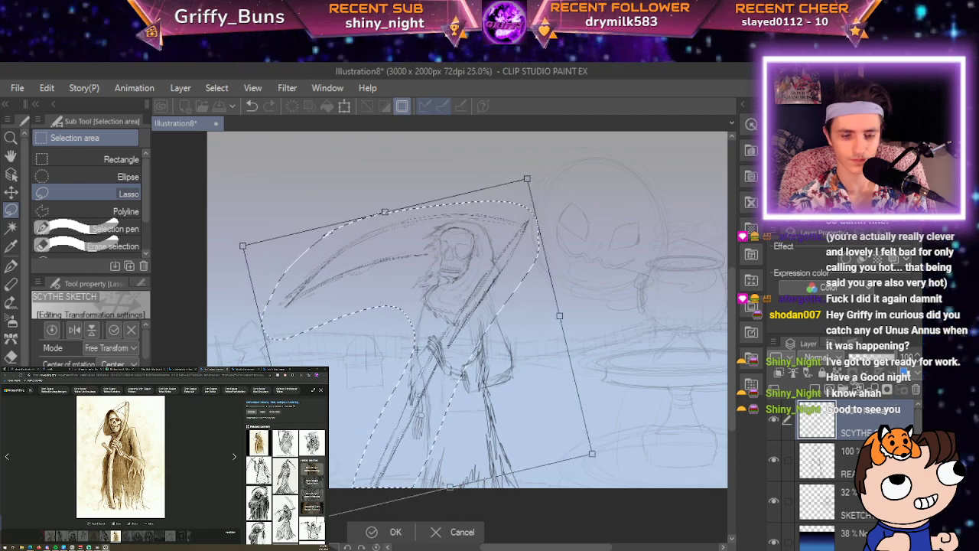
pyautogui.moveTo(863, 452)
pyautogui.mouseDown()
pyautogui.moveTo(865, 430)
pyautogui.moveTo(852, 455)
pyautogui.mouseUp()
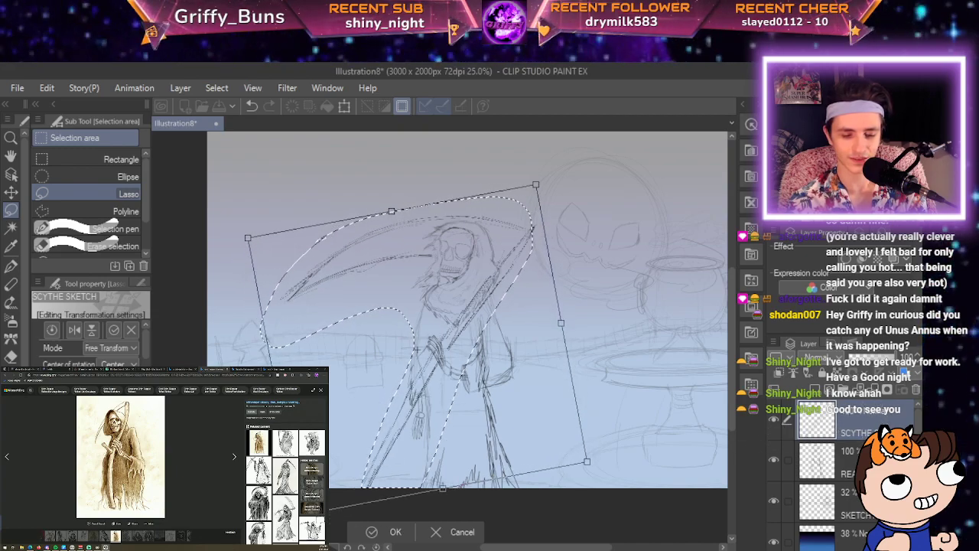
pyautogui.moveTo(701, 436); pyautogui.dragTo(705, 436)
pyautogui.moveTo(693, 491); pyautogui.dragTo(691, 486)
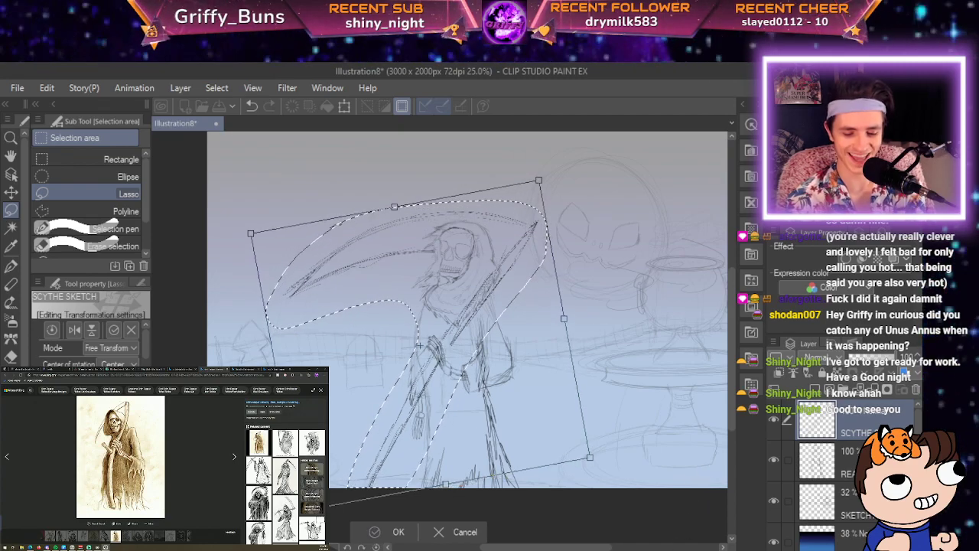
pyautogui.press('Return')
pyautogui.hotkey('ctrl', 'd')
# Make the reaper sketch layer active and lasso the fingers of the hand beside the scythe handle.
pyautogui.scroll(1, 287, 485)
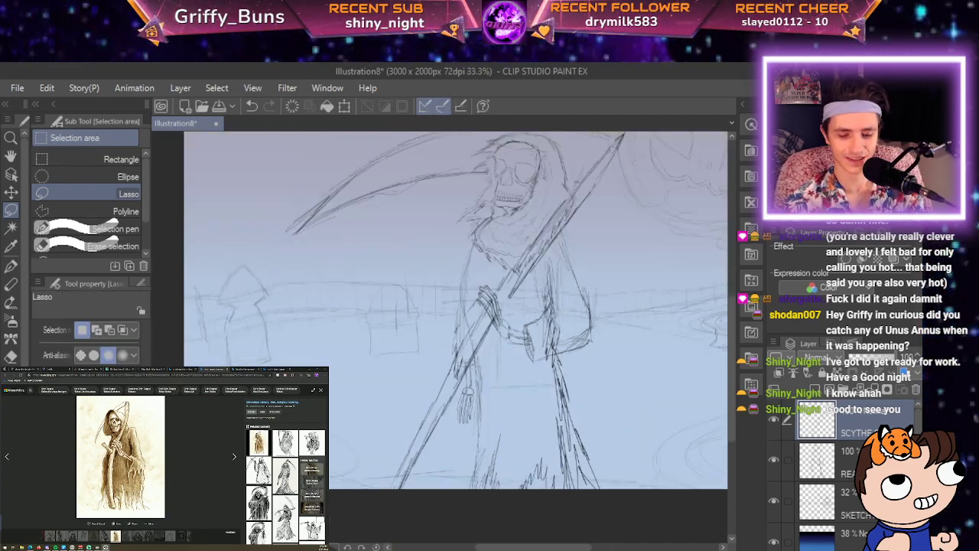
pyautogui.scroll(2, 274, 486)
pyautogui.press('space')
pyautogui.moveTo(549, 298); pyautogui.dragTo(250, 448)
pyautogui.scroll(1, 250, 448)
pyautogui.press('space')
pyautogui.moveTo(615, 441); pyautogui.dragTo(479, 549)
pyautogui.click(851, 461)
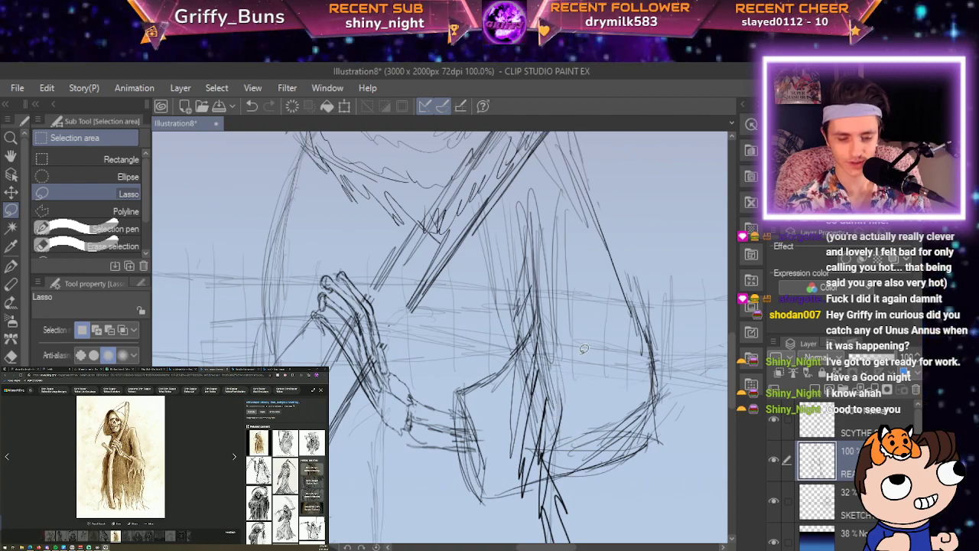
pyautogui.moveTo(350, 256); pyautogui.dragTo(303, 300)
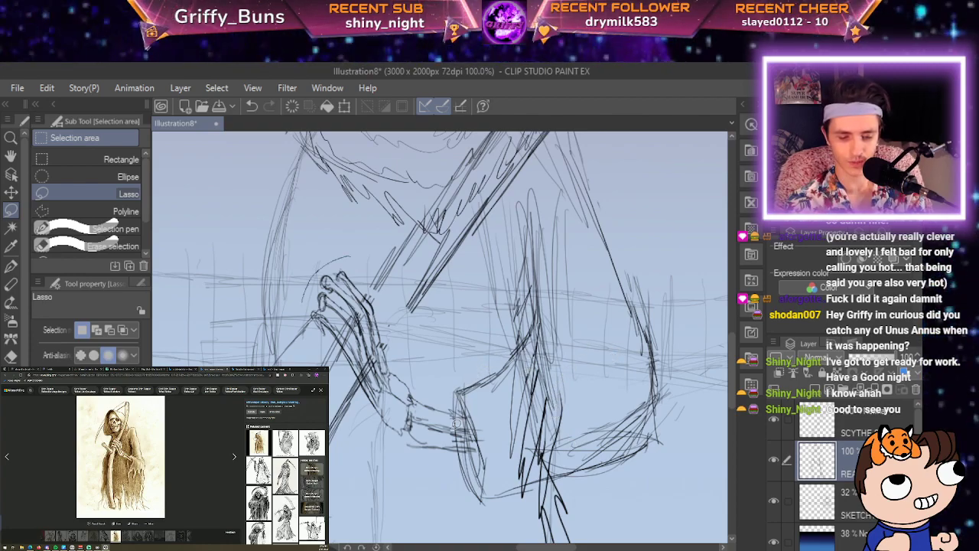
pyautogui.hotkey('ctrl', 'z')
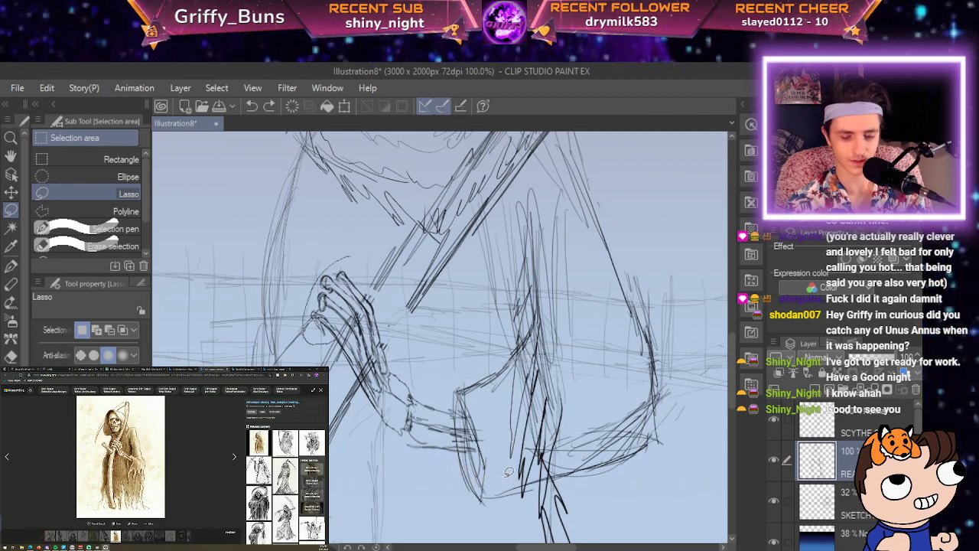
pyautogui.hotkey('ctrl', 'y')
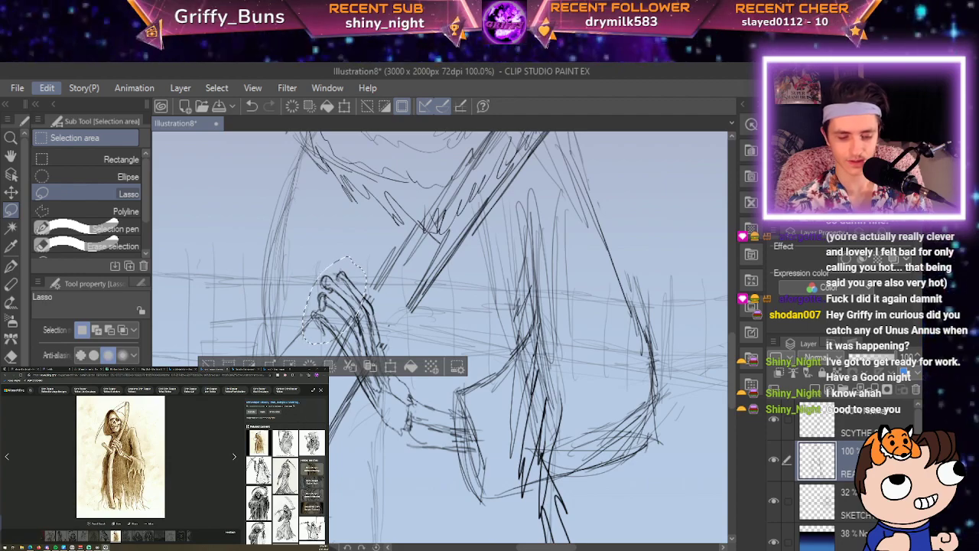
# Free-transform the selected fingers, shifting them slightly down and to the right onto the scythe handle, and deselect.
pyautogui.hotkey('ctrl', 't')
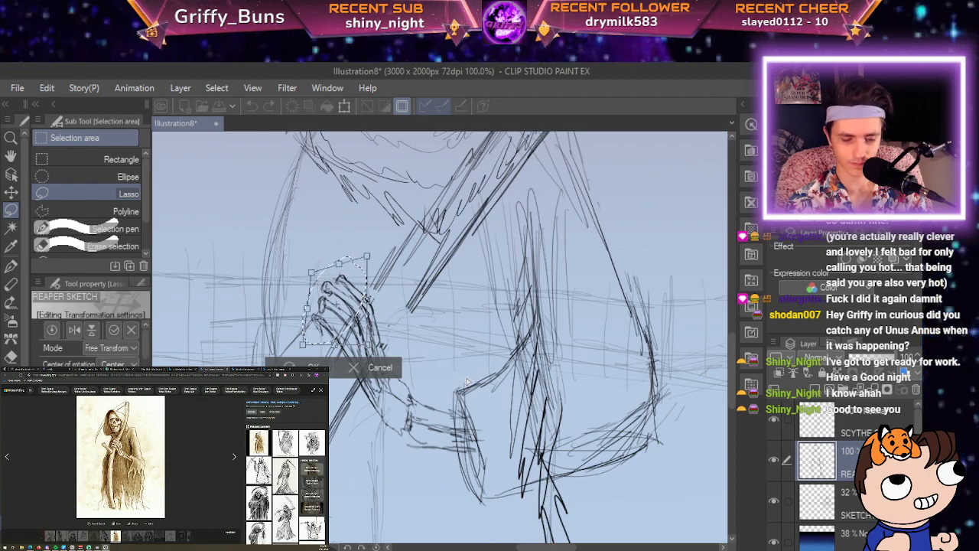
pyautogui.moveTo(517, 428); pyautogui.dragTo(534, 440)
pyautogui.press('Right')
pyautogui.press('Right')
pyautogui.press('Right')
pyautogui.press('Right')
pyautogui.press('Down')
pyautogui.press('Down')
pyautogui.press('Down')
pyautogui.press('Down')
pyautogui.press('Down')
pyautogui.press('Down')
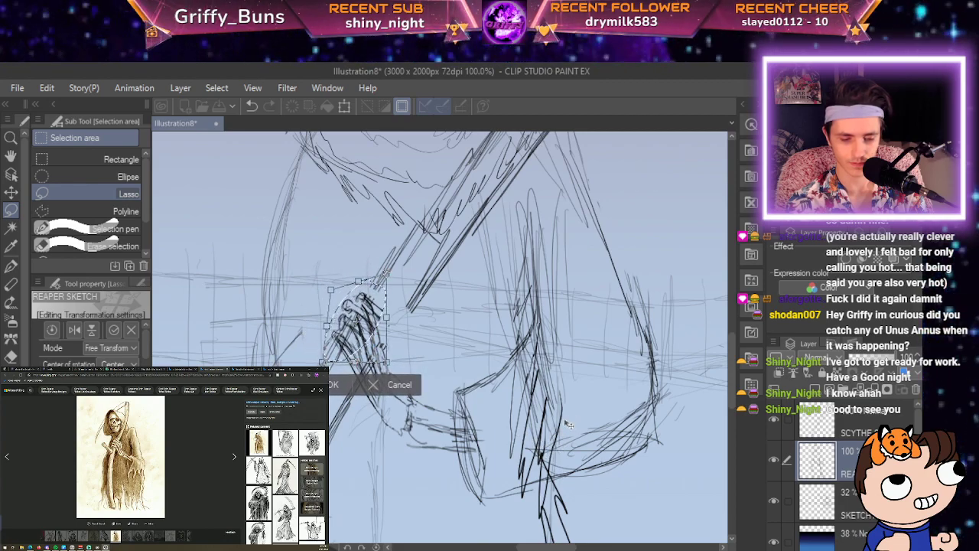
pyautogui.press('Return')
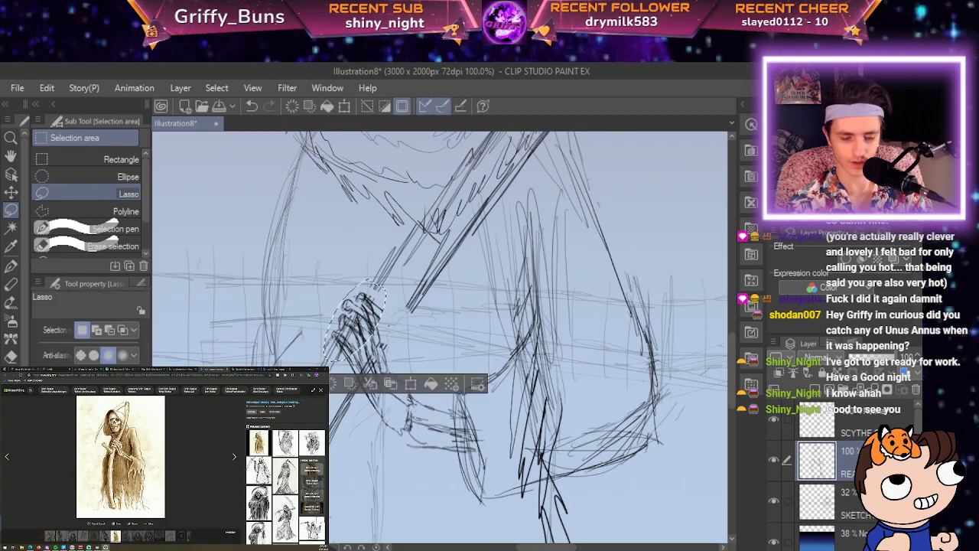
pyautogui.hotkey('ctrl', 'd')
# Examine the whole reaper pose and how the gripping hand sits against the scythe handle.
pyautogui.hotkey('ctrl', '-')
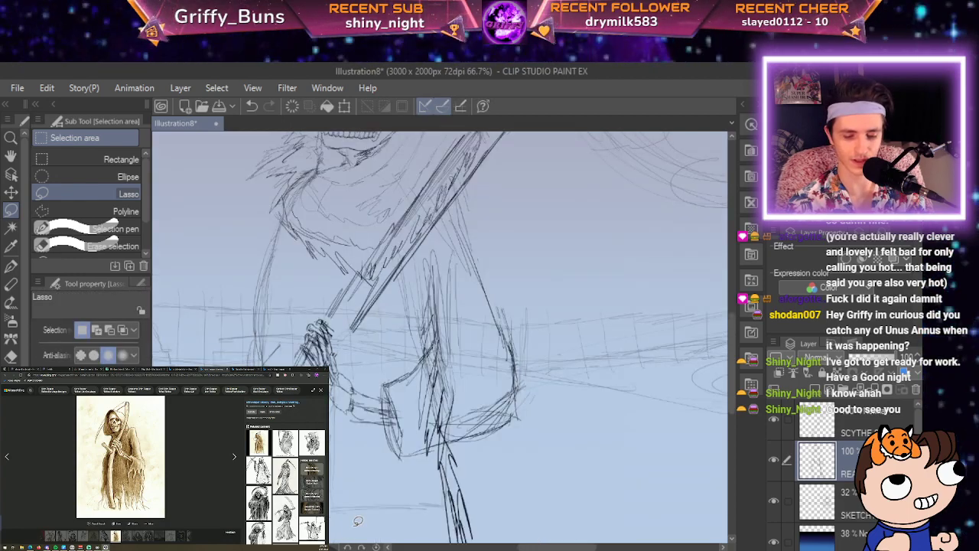
pyautogui.hotkey('ctrl', '-')
pyautogui.hotkey('ctrl', '-')
pyautogui.press('space')
pyautogui.moveTo(642, 476); pyautogui.dragTo(736, 466)
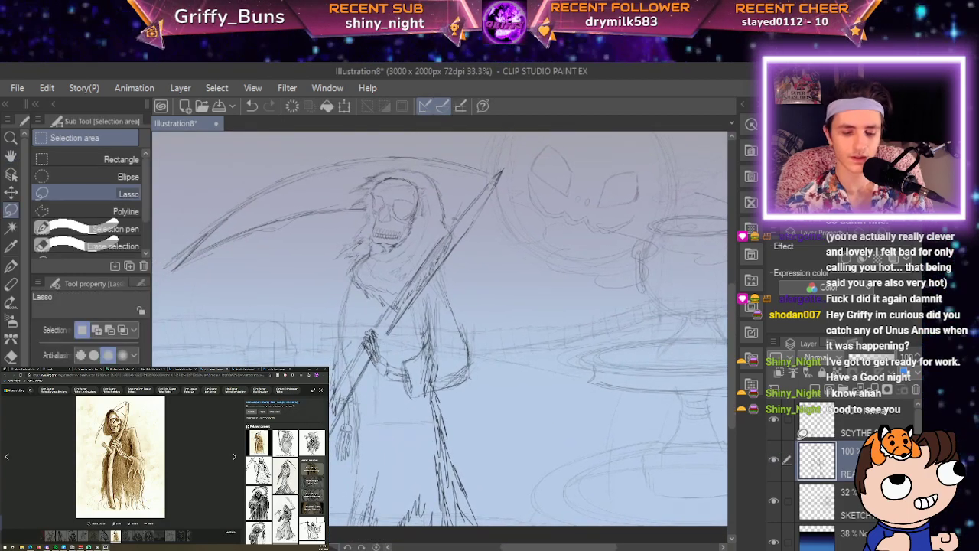
pyautogui.hotkey('ctrl', '+')
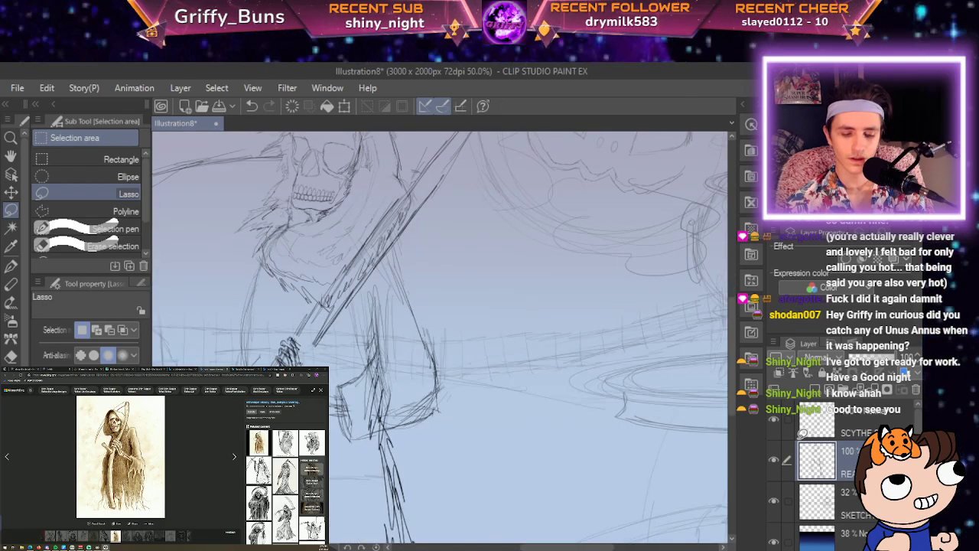
pyautogui.hotkey('ctrl', '-')
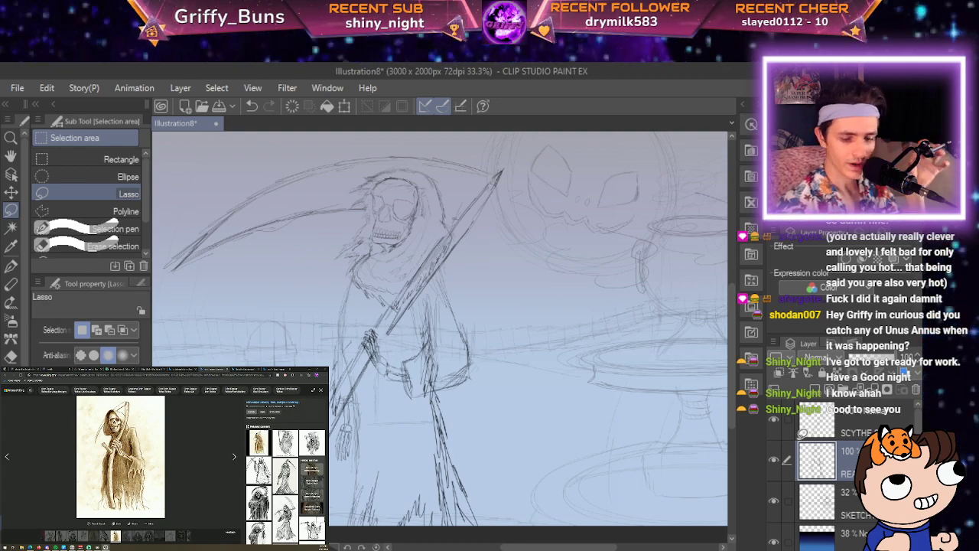
# Erase the old gripping hand and the wrist bones emerging from the sleeve with the Hard eraser.
pyautogui.scroll(3, 528, 318)
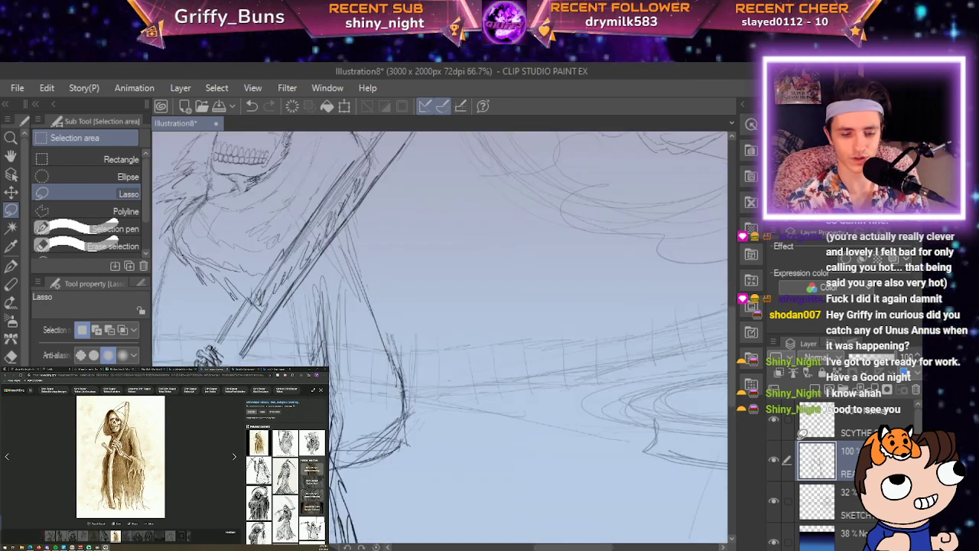
pyautogui.press('space')
pyautogui.moveTo(306, 367)
pyautogui.mouseDown()
pyautogui.moveTo(560, 314)
pyautogui.moveTo(635, 286)
pyautogui.mouseUp()
pyautogui.scroll(1, 635, 286)
pyautogui.press('space')
pyautogui.moveTo(459, 367); pyautogui.dragTo(549, 357)
pyautogui.press('e')
pyautogui.moveTo(353, 294)
pyautogui.mouseDown()
pyautogui.moveTo(321, 335)
pyautogui.moveTo(355, 268)
pyautogui.moveTo(384, 272)
pyautogui.moveTo(389, 310)
pyautogui.moveTo(376, 363)
pyautogui.moveTo(385, 459)
pyautogui.moveTo(398, 435)
pyautogui.mouseUp()
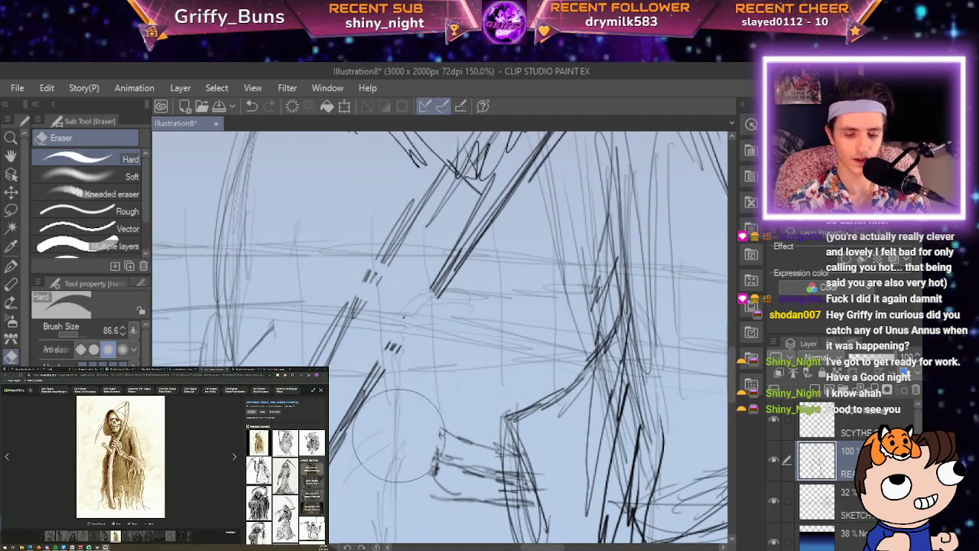
pyautogui.press('p')
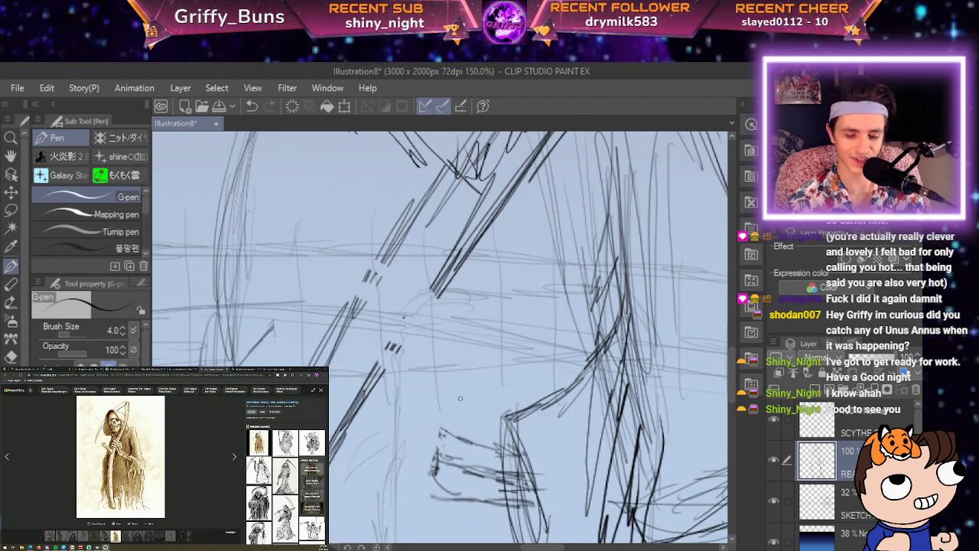
pyautogui.press('e')
pyautogui.moveTo(466, 416)
pyautogui.mouseDown()
pyautogui.moveTo(431, 492)
pyautogui.moveTo(456, 499)
pyautogui.moveTo(465, 489)
pyautogui.moveTo(462, 430)
pyautogui.moveTo(515, 423)
pyautogui.moveTo(508, 417)
pyautogui.moveTo(497, 476)
pyautogui.moveTo(498, 456)
pyautogui.mouseUp()
# Sketch new skeletal wrist bones coming out of the sleeve with the G-pen and check them against the whole figure.
pyautogui.press('p')
pyautogui.moveTo(523, 501)
pyautogui.mouseDown()
pyautogui.moveTo(473, 487)
pyautogui.moveTo(426, 446)
pyautogui.moveTo(427, 433)
pyautogui.moveTo(446, 426)
pyautogui.moveTo(481, 473)
pyautogui.moveTo(535, 490)
pyautogui.mouseUp()
pyautogui.moveTo(515, 457)
pyautogui.mouseDown()
pyautogui.moveTo(475, 423)
pyautogui.moveTo(456, 427)
pyautogui.moveTo(533, 483)
pyautogui.mouseUp()
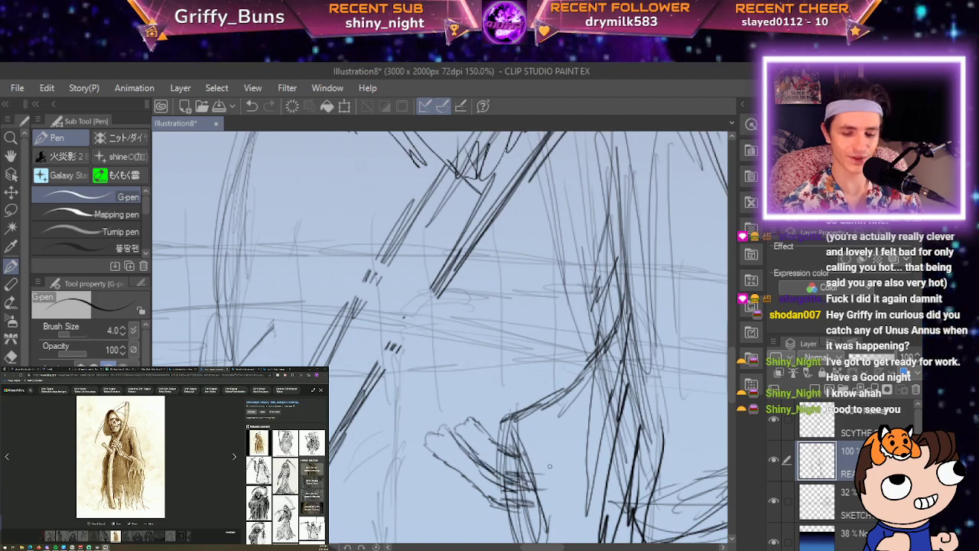
pyautogui.scroll(-5, 550, 466)
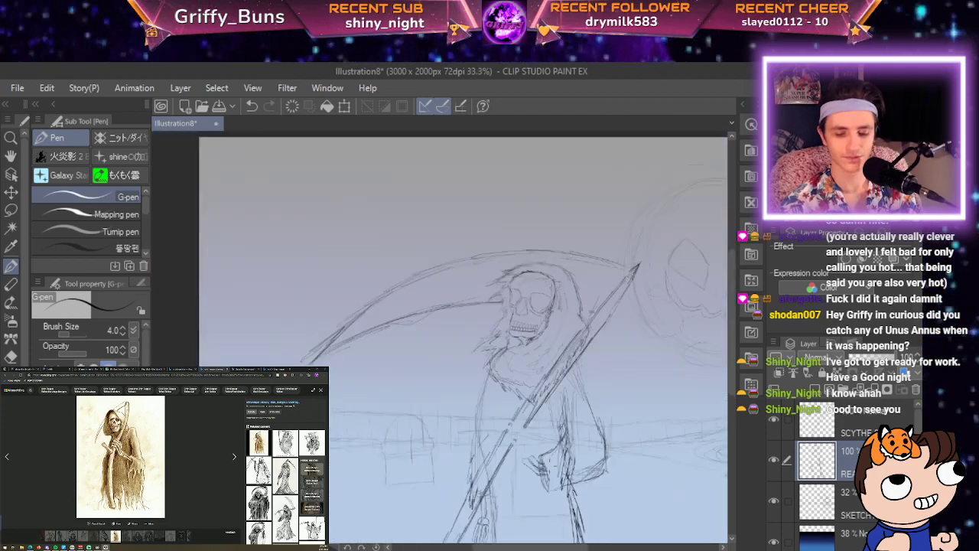
pyautogui.scroll(5, 520, 477)
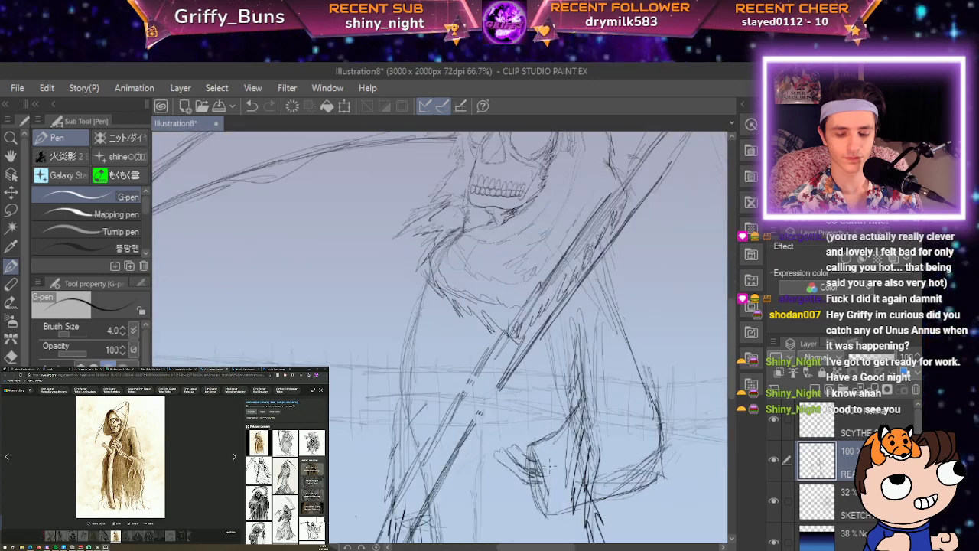
# Undo the newly sketched wrist bone strokes in front of the sleeve.
pyautogui.hotkey('ctrl', 'z')
pyautogui.hotkey('ctrl', 'z')
pyautogui.hotkey('ctrl', 'z')
pyautogui.hotkey('ctrl', 'z')
pyautogui.hotkey('ctrl', 'z')
pyautogui.hotkey('ctrl', 'z')
pyautogui.hotkey('ctrl', 'z')
pyautogui.hotkey('ctrl', 'z')
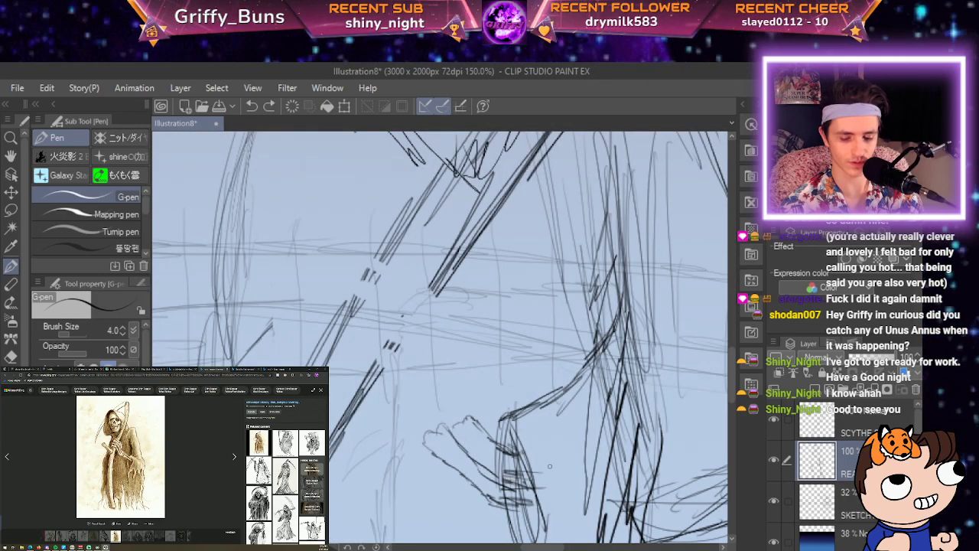
pyautogui.hotkey('ctrl', 'z')
pyautogui.hotkey('ctrl', 'z')
pyautogui.hotkey('ctrl', 'z')
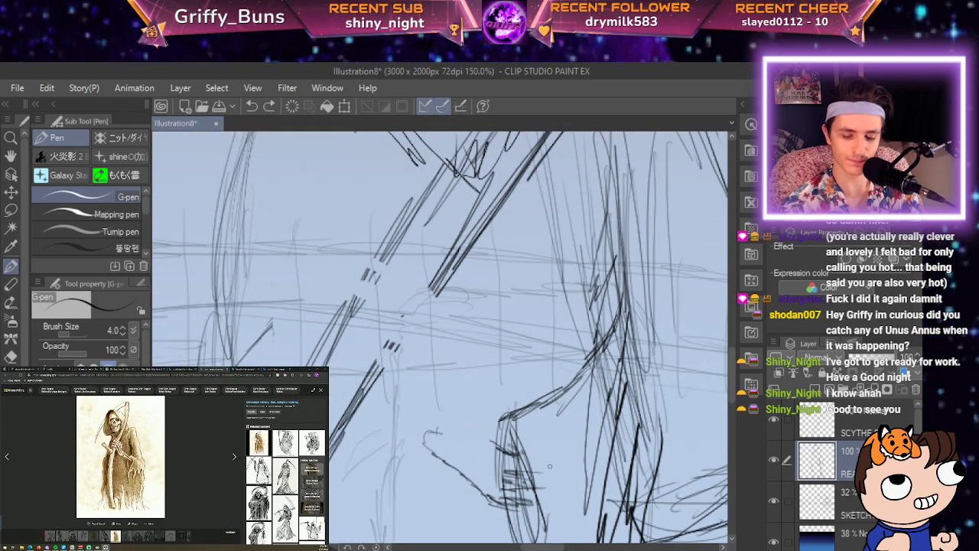
pyautogui.hotkey('ctrl', 'z')
pyautogui.hotkey('ctrl', 'z')
pyautogui.hotkey('ctrl', 'z')
pyautogui.hotkey('ctrl', 'z')
pyautogui.hotkey('ctrl', 'z')
# Sketch two forearm bones extending from the sleeve toward the handle and add the wrist bones at their ends.
pyautogui.moveTo(511, 507)
pyautogui.mouseDown()
pyautogui.moveTo(424, 479)
pyautogui.moveTo(446, 453)
pyautogui.moveTo(513, 476)
pyautogui.moveTo(524, 468)
pyautogui.moveTo(446, 447)
pyautogui.moveTo(481, 432)
pyautogui.moveTo(517, 446)
pyautogui.mouseUp()
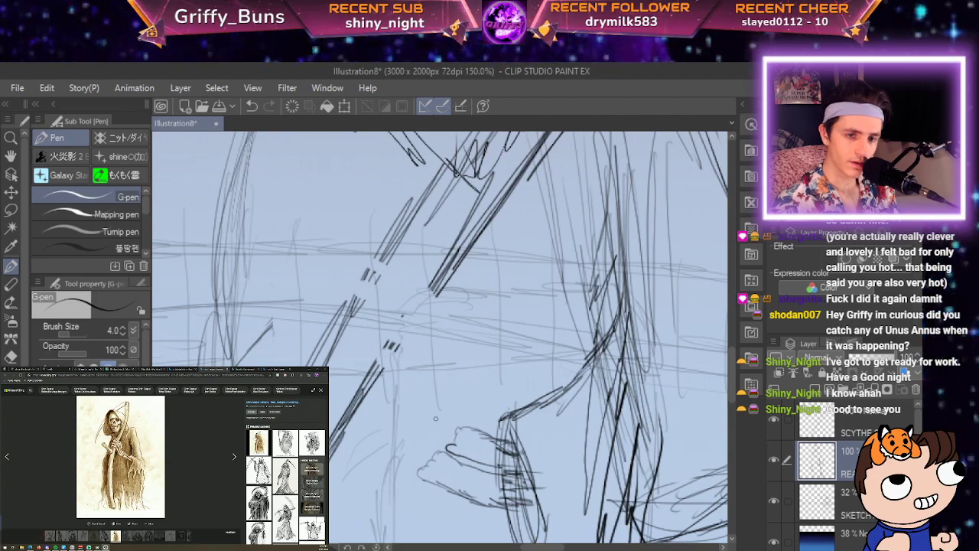
pyautogui.moveTo(457, 428); pyautogui.dragTo(410, 474)
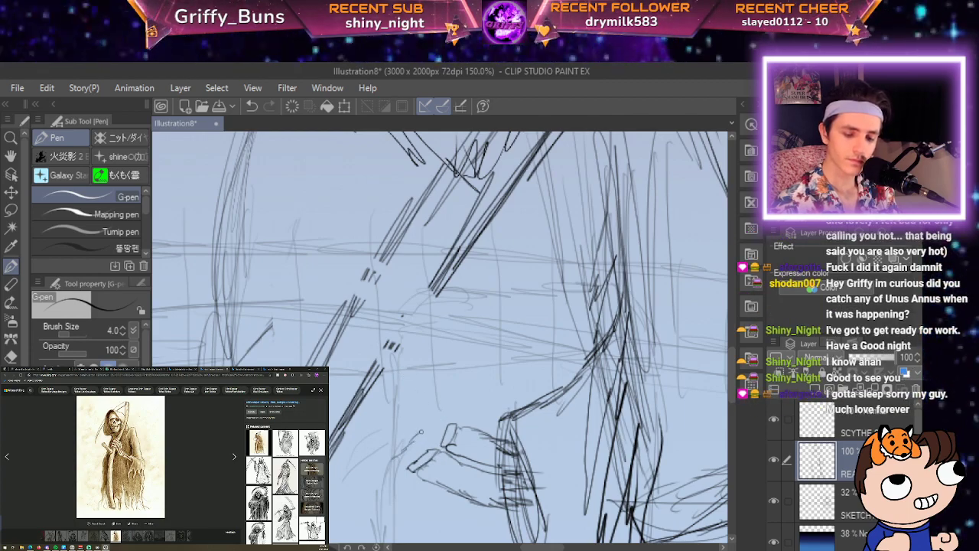
pyautogui.moveTo(430, 447)
pyautogui.mouseDown()
pyautogui.moveTo(402, 469)
pyautogui.moveTo(392, 462)
pyautogui.mouseUp()
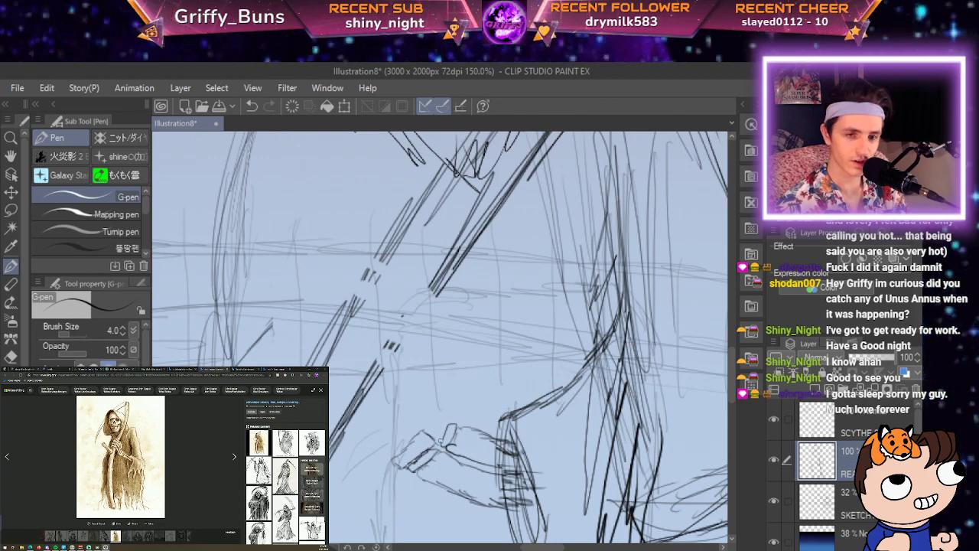
pyautogui.moveTo(435, 443); pyautogui.dragTo(447, 426)
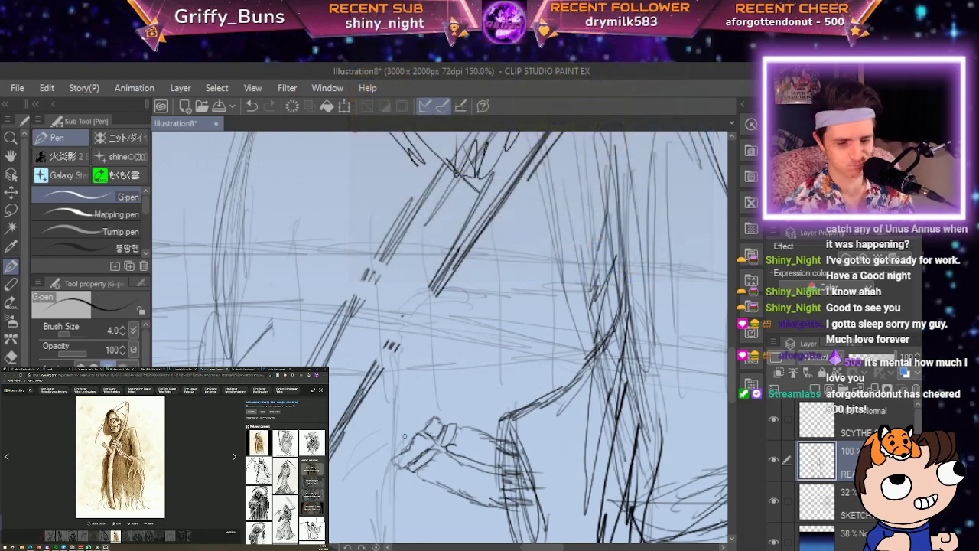
pyautogui.moveTo(402, 454); pyautogui.dragTo(396, 465)
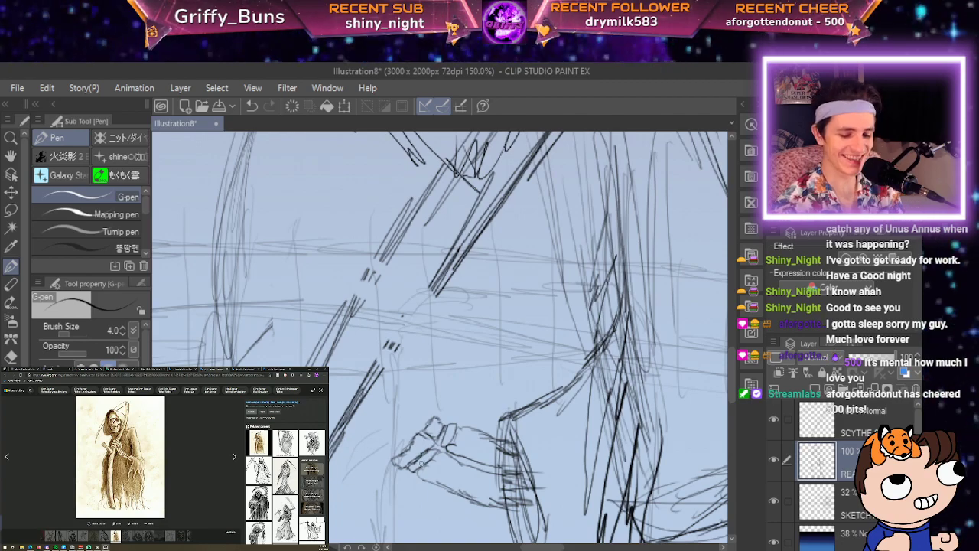
pyautogui.hotkey('ctrl', 'z')
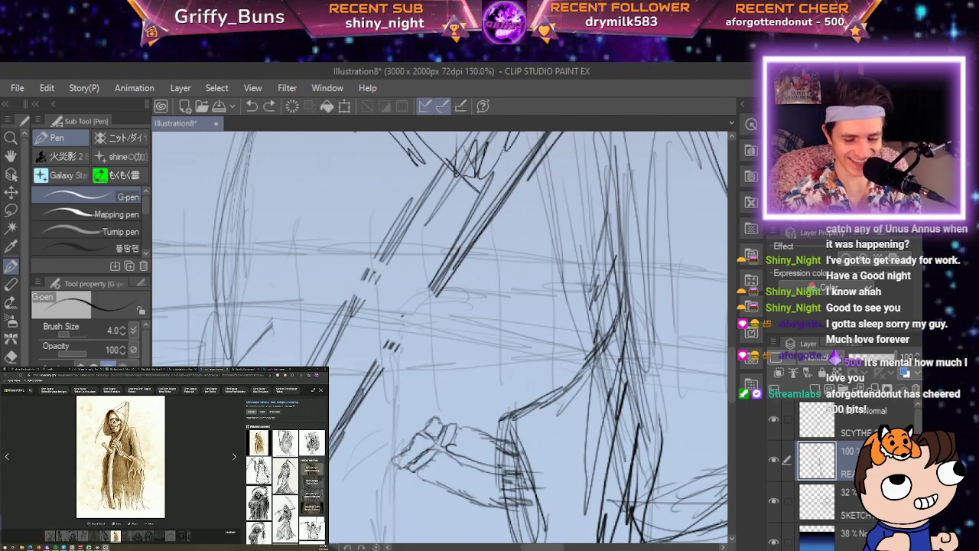
pyautogui.hotkey('ctrl', 'z')
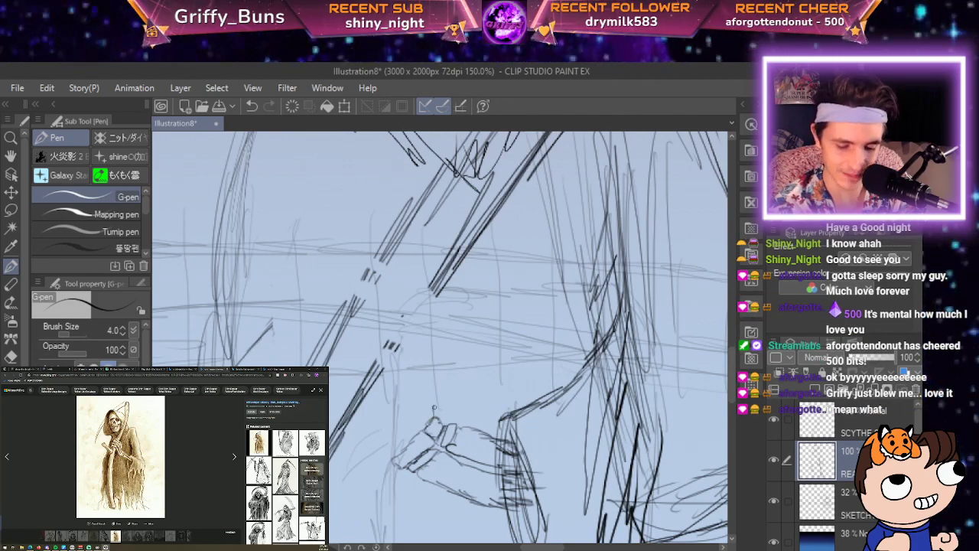
# Draw the two uppermost skeletal fingers rising from the wrist and bending over the scythe handle, with jointed bones and rounded tips.
pyautogui.moveTo(432, 420); pyautogui.dragTo(432, 333)
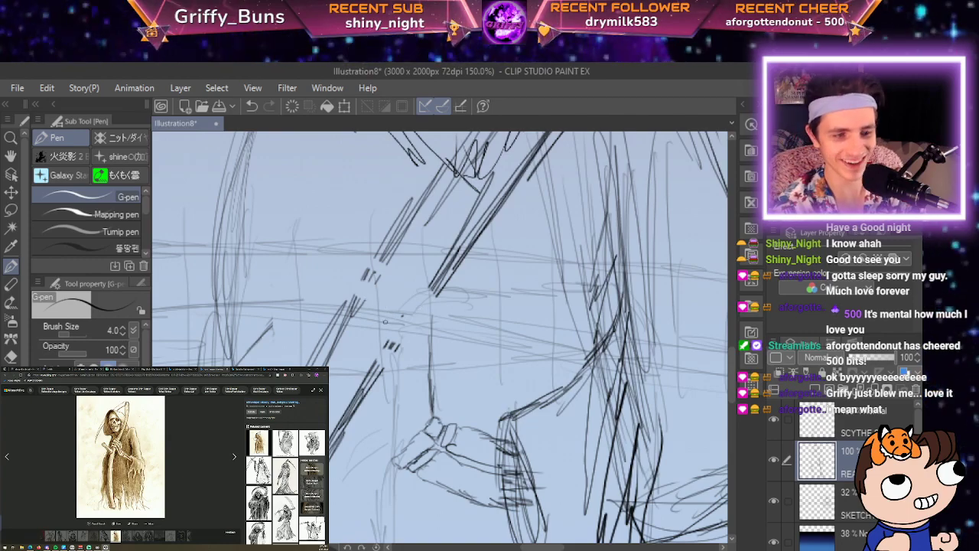
pyautogui.moveTo(432, 351)
pyautogui.mouseDown()
pyautogui.moveTo(435, 302)
pyautogui.moveTo(396, 242)
pyautogui.mouseUp()
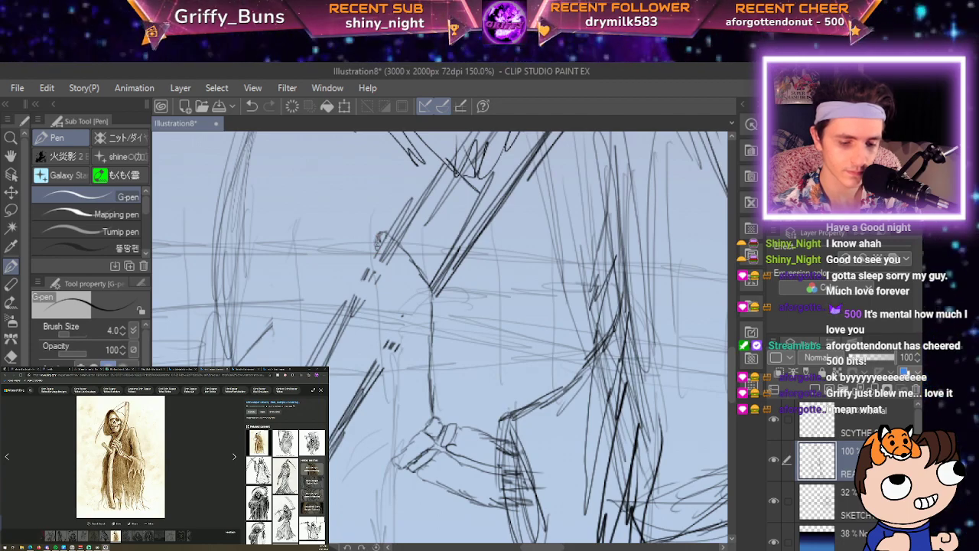
pyautogui.moveTo(382, 244)
pyautogui.mouseDown()
pyautogui.moveTo(422, 288)
pyautogui.moveTo(419, 373)
pyautogui.mouseUp()
pyautogui.moveTo(421, 313); pyautogui.dragTo(427, 417)
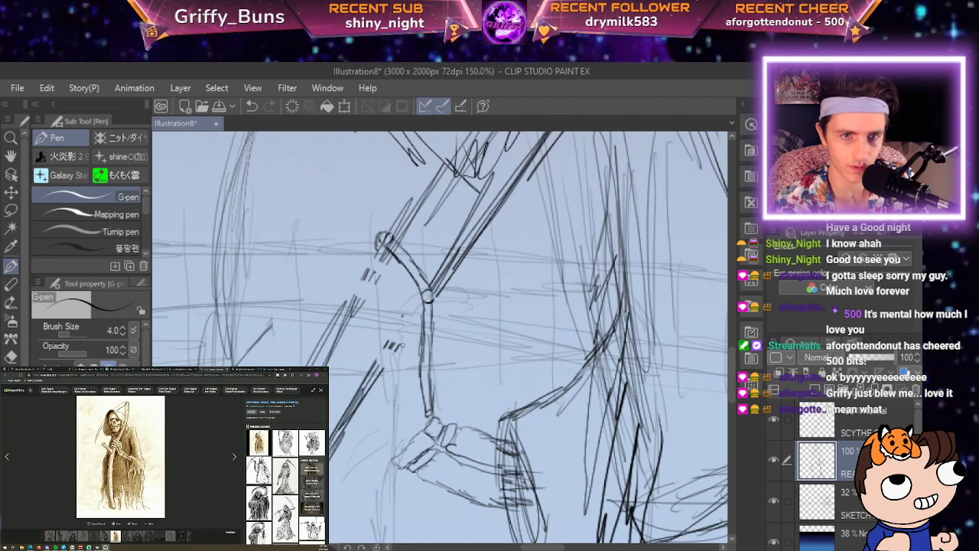
pyautogui.moveTo(433, 422)
pyautogui.mouseDown()
pyautogui.moveTo(420, 314)
pyautogui.moveTo(368, 255)
pyautogui.moveTo(361, 271)
pyautogui.moveTo(391, 290)
pyautogui.moveTo(409, 328)
pyautogui.moveTo(418, 425)
pyautogui.mouseUp()
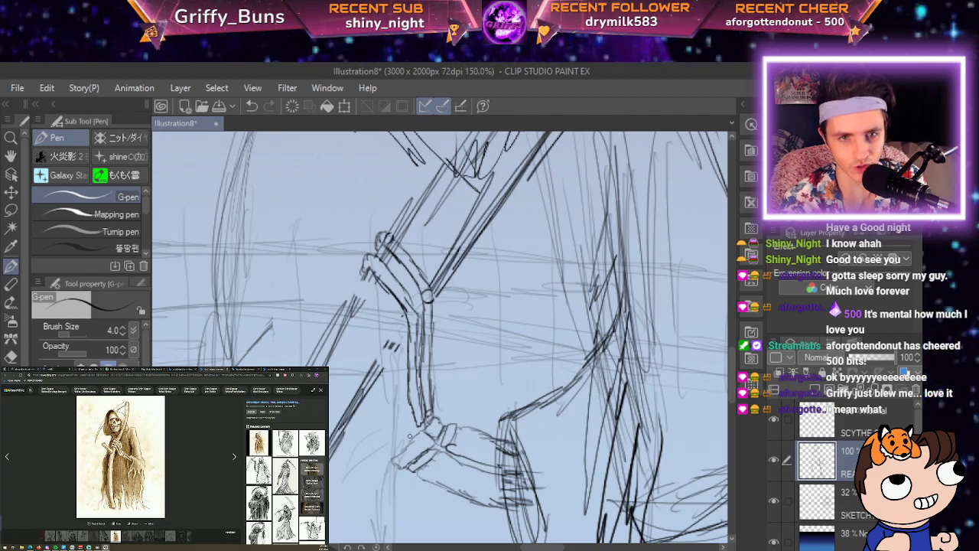
# Draw the third and fourth skeletal fingers below the first two, bent from the wrist around the scythe handle.
pyautogui.moveTo(404, 444)
pyautogui.mouseDown()
pyautogui.moveTo(419, 432)
pyautogui.moveTo(404, 326)
pyautogui.moveTo(365, 285)
pyautogui.moveTo(352, 283)
pyautogui.moveTo(343, 304)
pyautogui.moveTo(359, 298)
pyautogui.mouseUp()
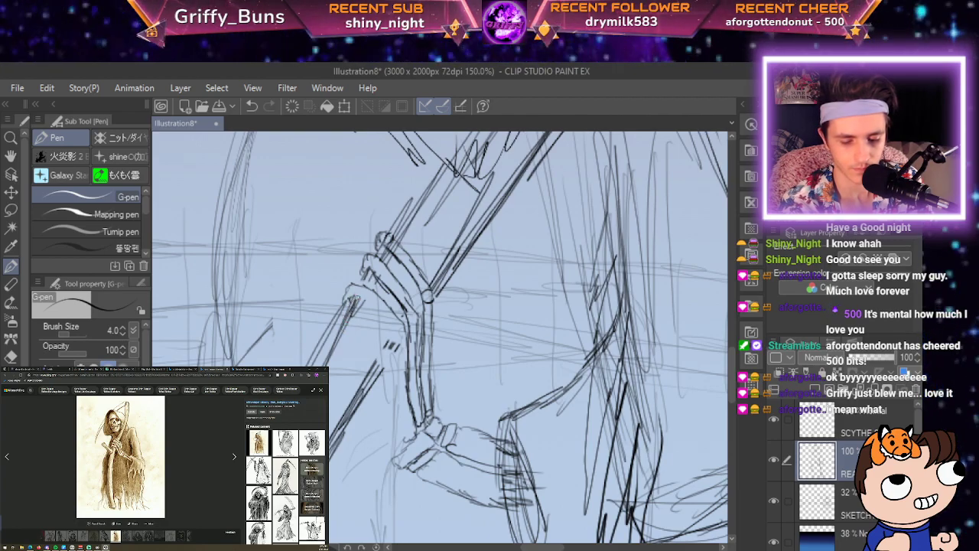
pyautogui.moveTo(352, 302)
pyautogui.mouseDown()
pyautogui.moveTo(383, 271)
pyautogui.moveTo(366, 295)
pyautogui.moveTo(397, 332)
pyautogui.moveTo(407, 430)
pyautogui.mouseUp()
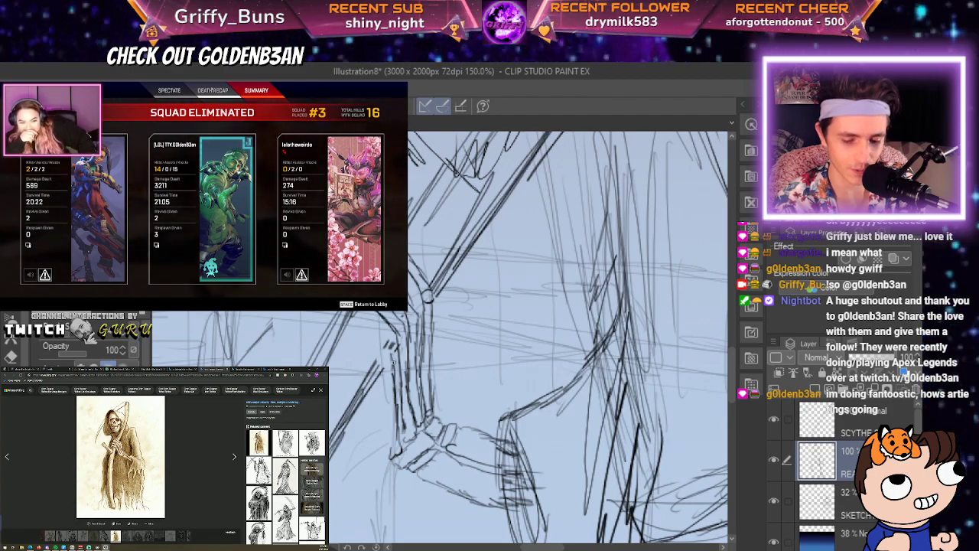
pyautogui.moveTo(371, 333); pyautogui.dragTo(341, 312)
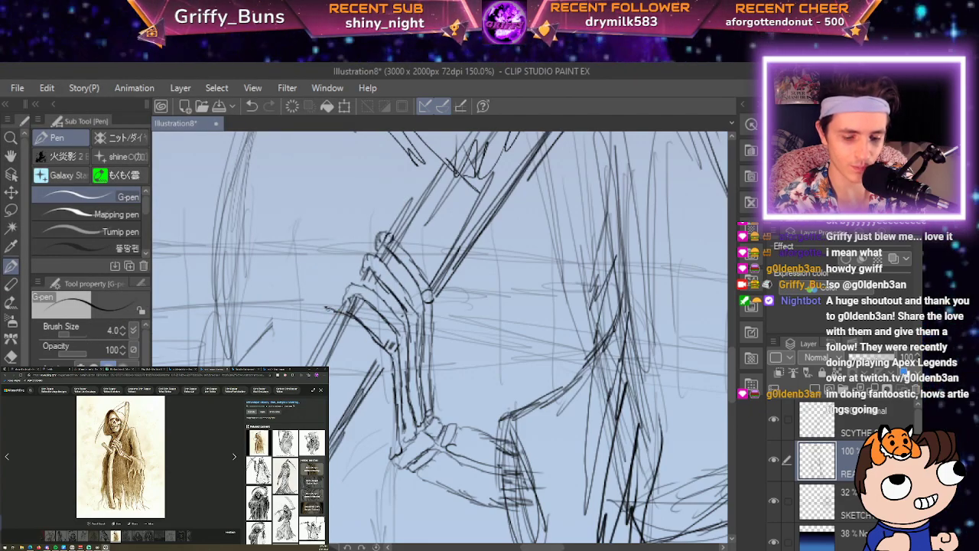
pyautogui.moveTo(325, 308)
pyautogui.mouseDown()
pyautogui.moveTo(314, 332)
pyautogui.moveTo(364, 346)
pyautogui.moveTo(353, 335)
pyautogui.moveTo(375, 355)
pyautogui.moveTo(367, 351)
pyautogui.moveTo(391, 388)
pyautogui.moveTo(390, 451)
pyautogui.mouseUp()
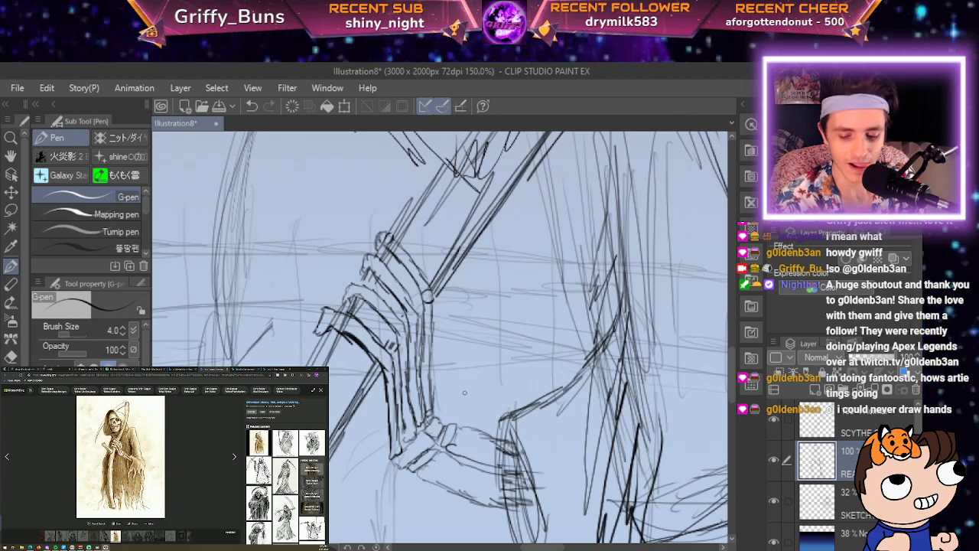
# Raise the opacity of the SKETCH layer to 91% so the background sketch shows strongly behind the reaper.
pyautogui.scroll(-3, 490, 327)
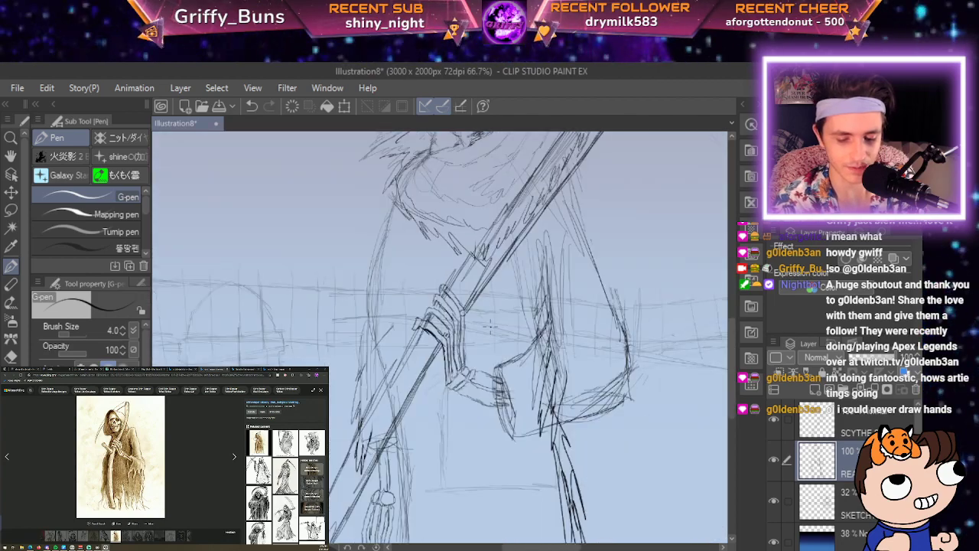
pyautogui.scroll(-4, 490, 327)
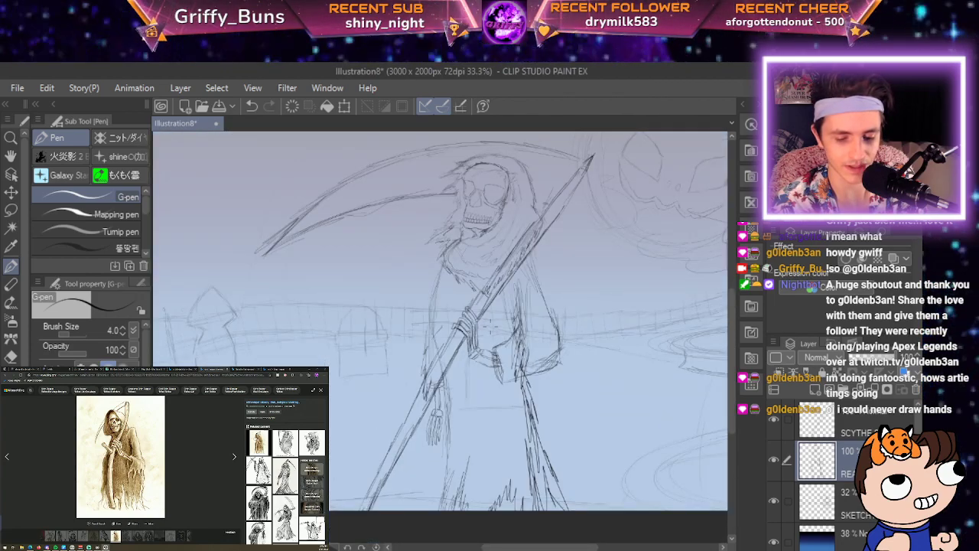
pyautogui.scroll(2, 524, 352)
pyautogui.press('space')
pyautogui.moveTo(524, 352); pyautogui.dragTo(646, 414)
pyautogui.moveTo(617, 456); pyautogui.dragTo(617, 465)
pyautogui.press('p')
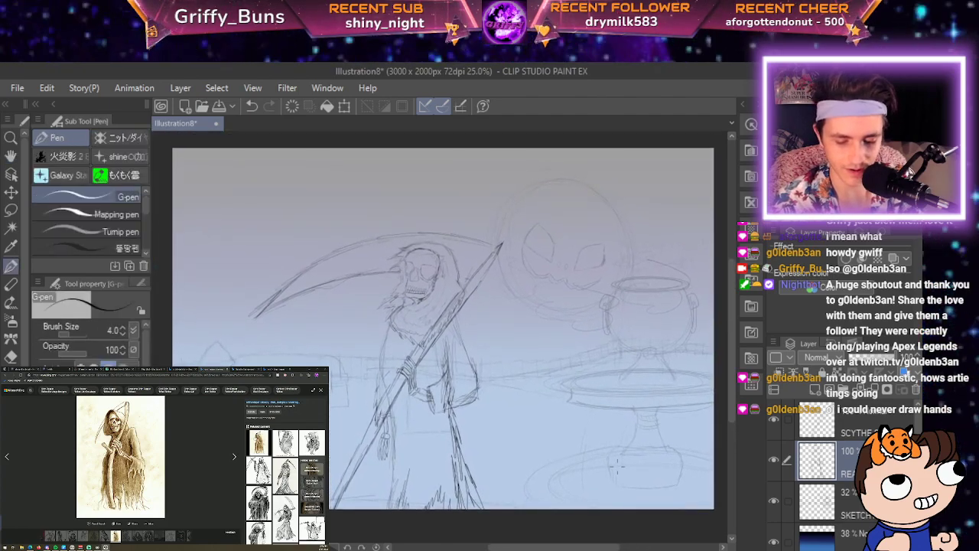
pyautogui.click(849, 421)
pyautogui.click(850, 461)
pyautogui.click(849, 503)
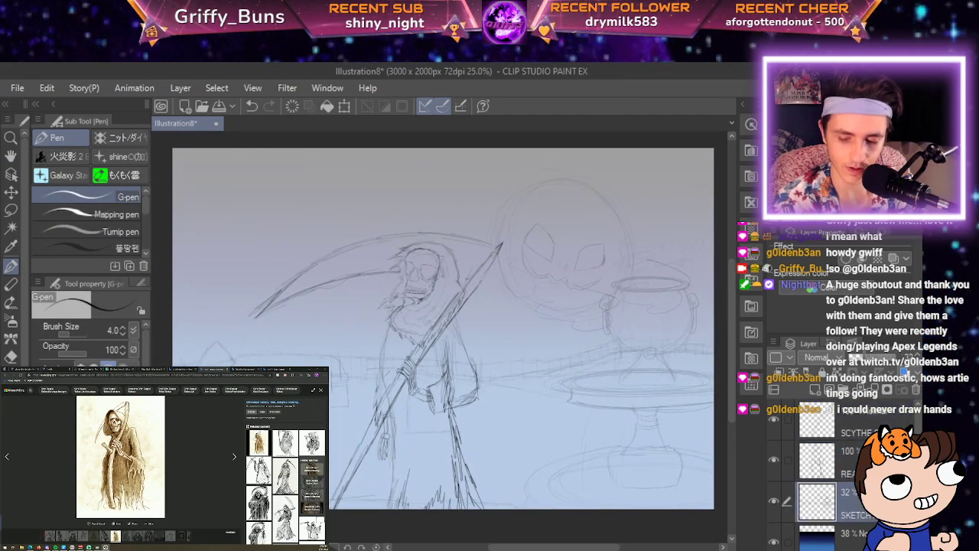
pyautogui.moveTo(865, 357); pyautogui.dragTo(895, 357)
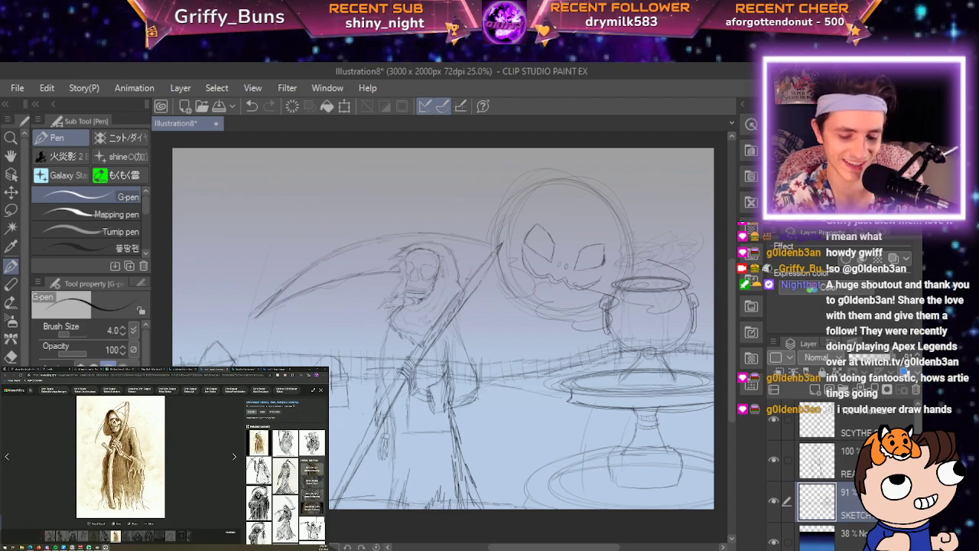
# Lower the SKETCH layer's opacity to 0% and make the REAPER SKETCH layer active for a lasso selection.
pyautogui.hotkey('ctrl', '+')
pyautogui.hotkey('ctrl', '+')
pyautogui.hotkey('ctrl', '+')
pyautogui.press('space')
pyautogui.moveTo(398, 382); pyautogui.dragTo(471, 354)
pyautogui.press('p')
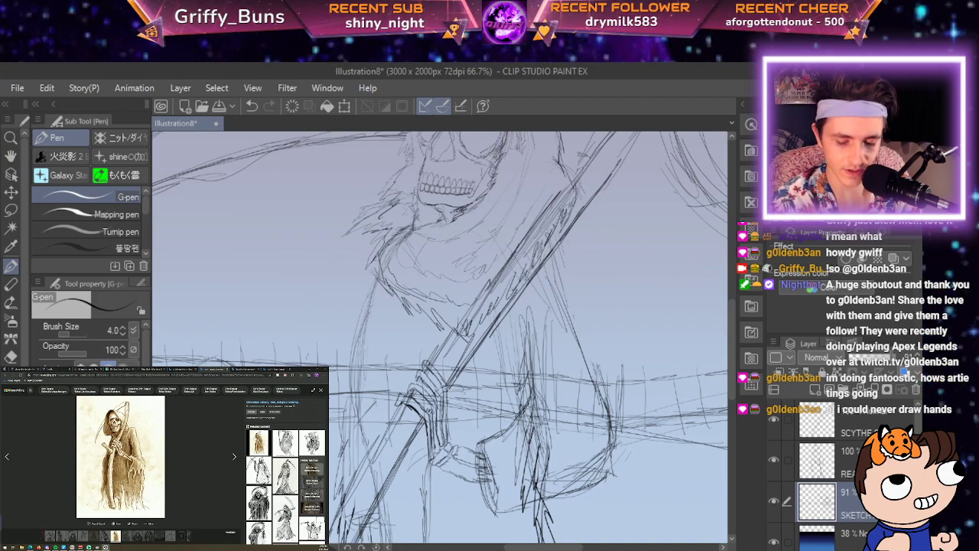
pyautogui.click(11, 210)
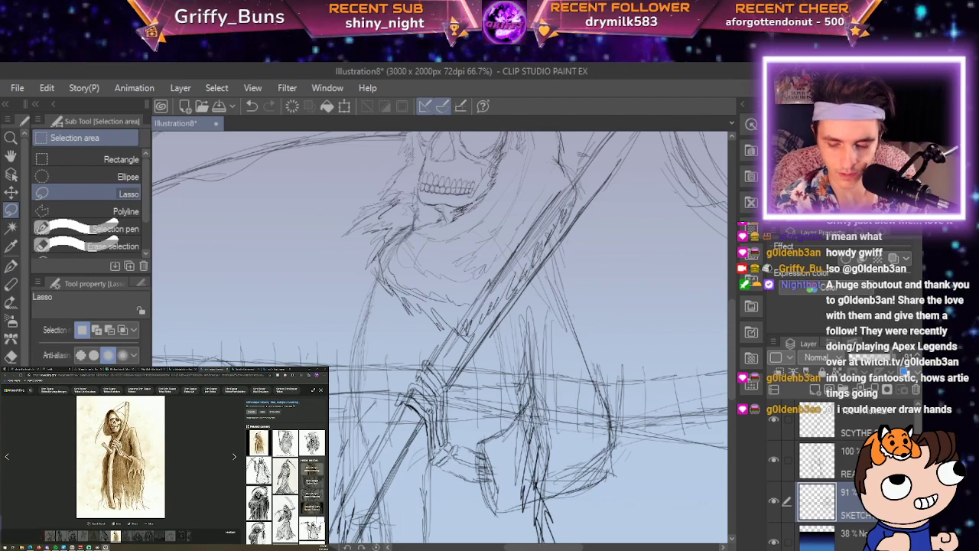
pyautogui.click(853, 421)
pyautogui.click(853, 502)
pyautogui.moveTo(890, 358); pyautogui.dragTo(845, 357)
pyautogui.click(853, 461)
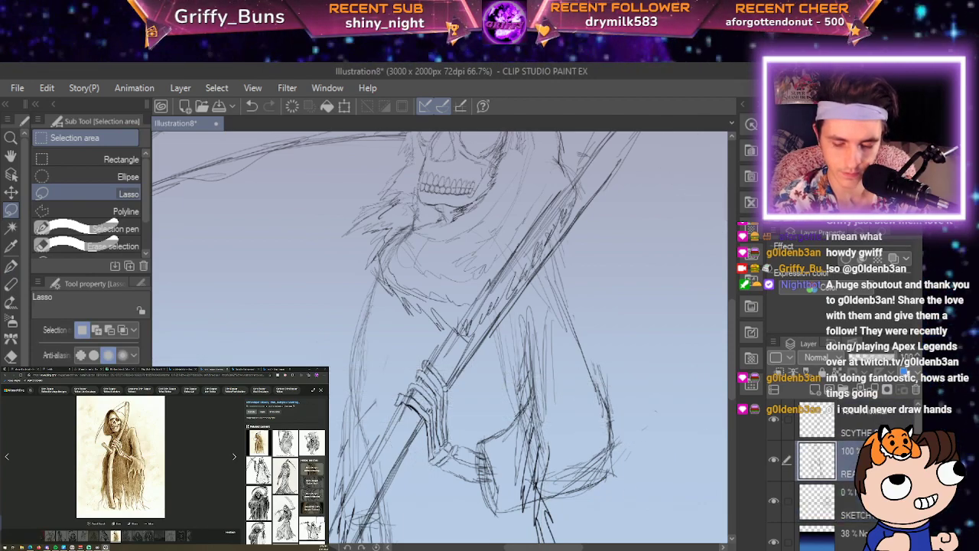
# Lasso the skeletal hand gripping the scythe, slightly stretch and skew it with Free Transform, apply it and deselect.
pyautogui.moveTo(425, 360)
pyautogui.mouseDown()
pyautogui.moveTo(385, 393)
pyautogui.moveTo(413, 474)
pyautogui.moveTo(454, 494)
pyautogui.moveTo(480, 487)
pyautogui.moveTo(474, 442)
pyautogui.mouseUp()
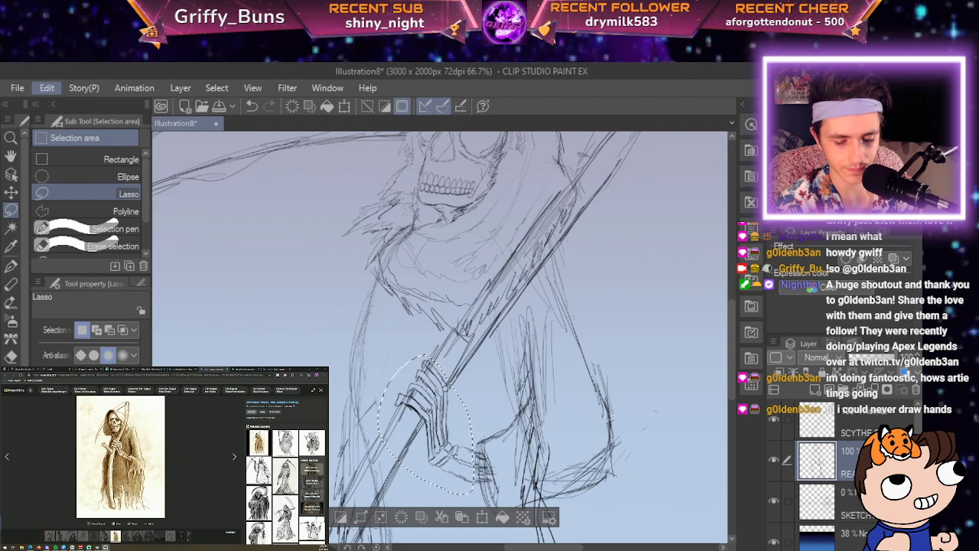
pyautogui.hotkey('ctrl', 't')
pyautogui.moveTo(377, 424); pyautogui.dragTo(370, 436)
pyautogui.moveTo(475, 353); pyautogui.dragTo(482, 343)
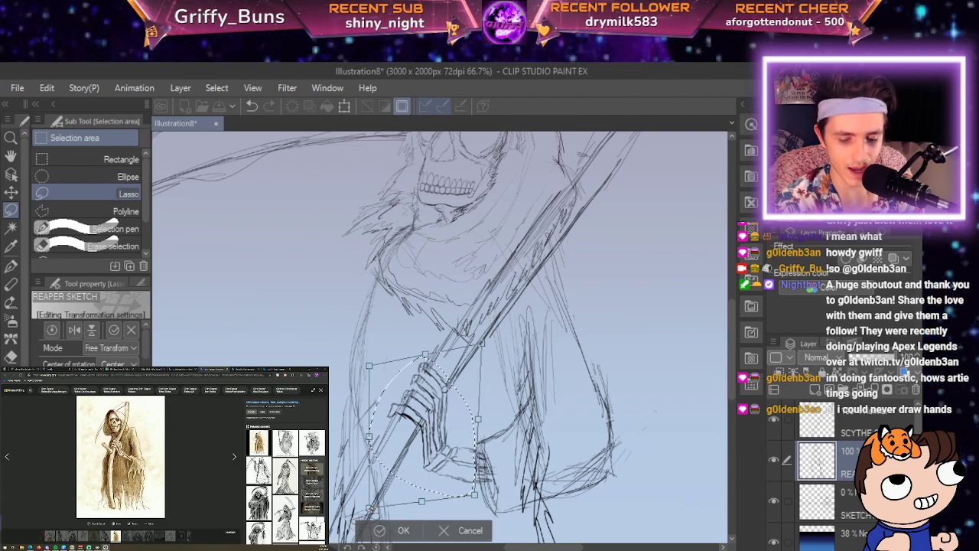
pyautogui.moveTo(370, 436); pyautogui.dragTo(378, 427)
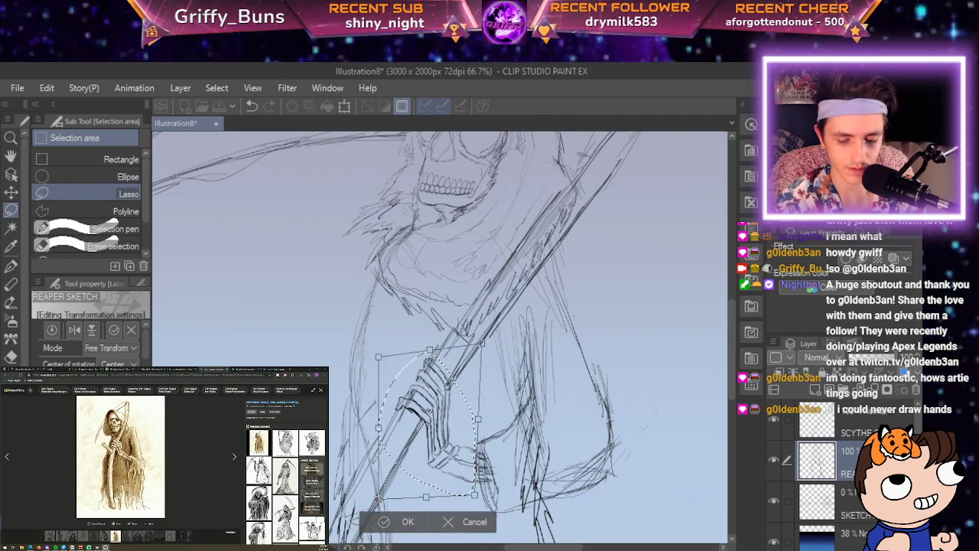
pyautogui.moveTo(379, 356); pyautogui.dragTo(372, 345)
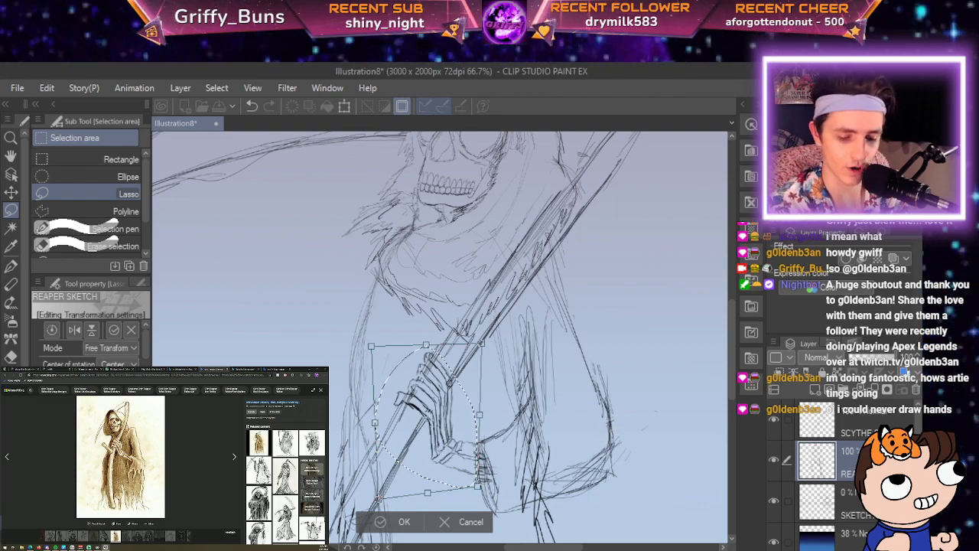
pyautogui.scroll(-2, 403, 495)
pyautogui.moveTo(459, 501)
pyautogui.mouseDown()
pyautogui.moveTo(471, 483)
pyautogui.moveTo(464, 493)
pyautogui.mouseUp()
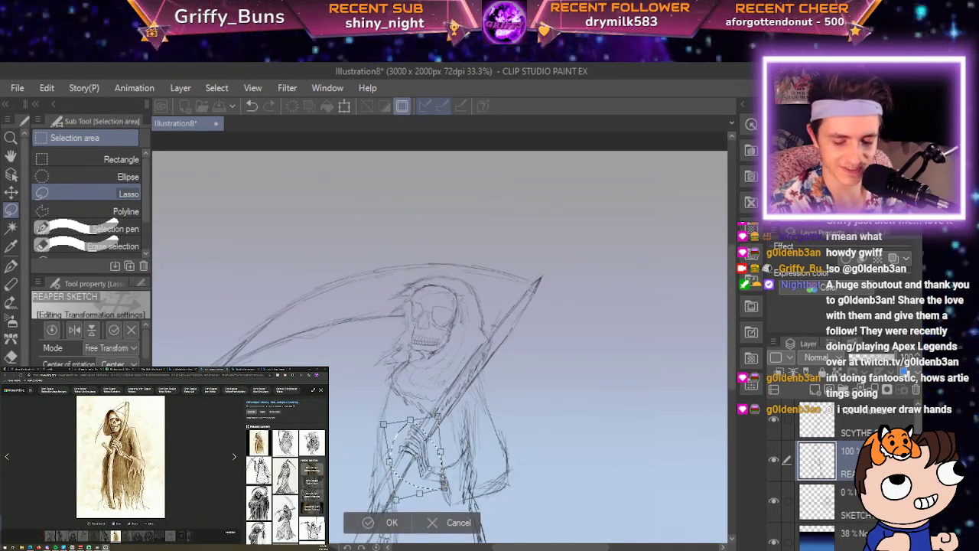
pyautogui.hotkey('ctrl', 'z')
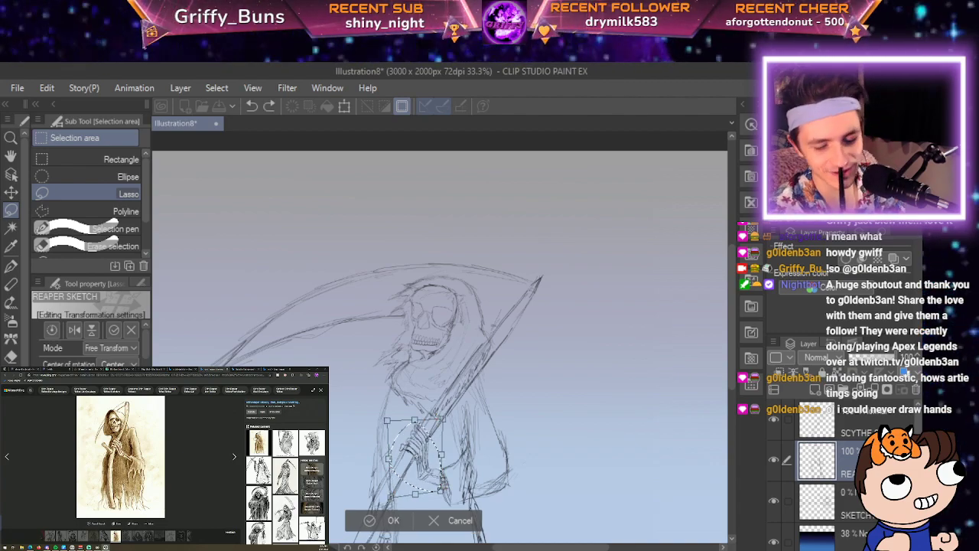
pyautogui.click(385, 520)
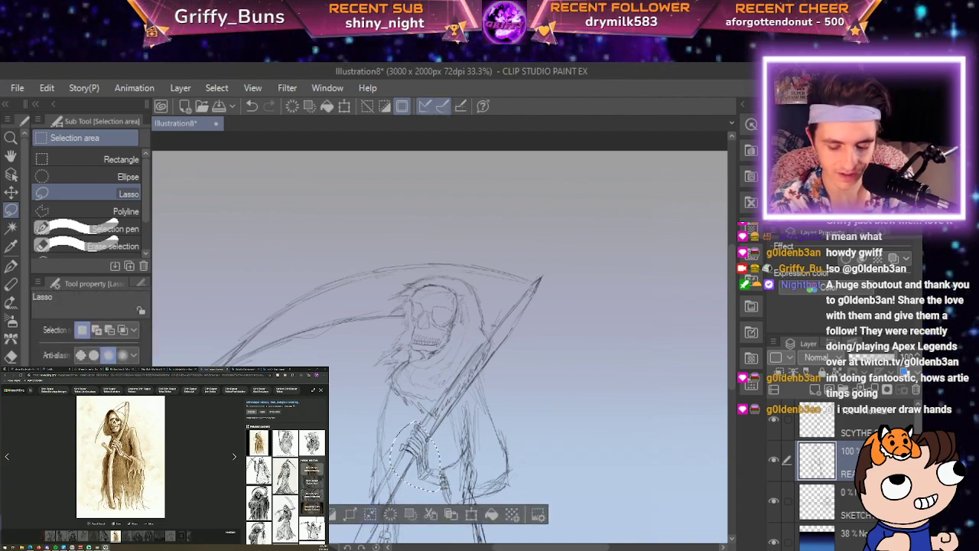
pyautogui.hotkey('ctrl', 'd')
# Lasso the lowered skeletal hand and forearm and free-transform them wider, slanting the fingers outward from the robe.
pyautogui.press('space')
pyautogui.moveTo(475, 428)
pyautogui.mouseDown()
pyautogui.moveTo(459, 270)
pyautogui.moveTo(451, 408)
pyautogui.moveTo(458, 388)
pyautogui.mouseUp()
pyautogui.press('space')
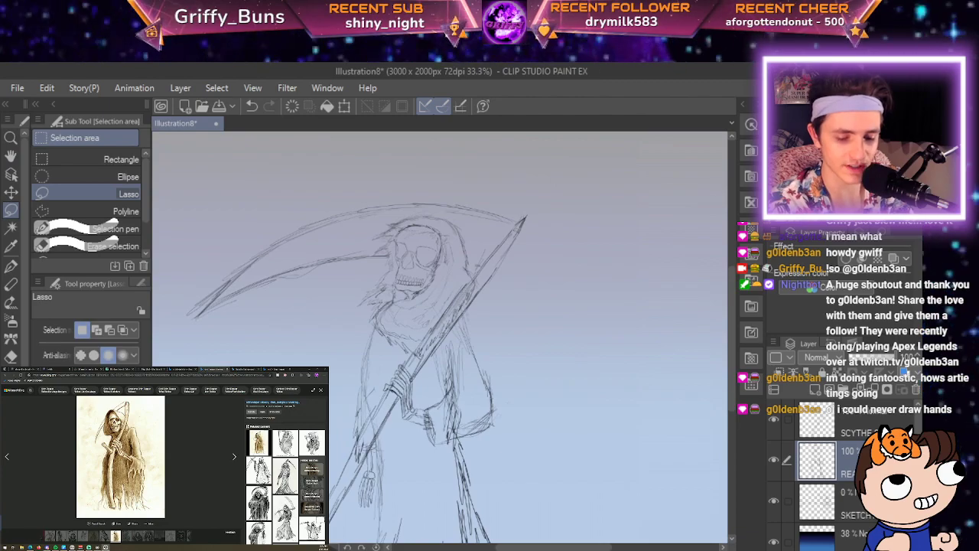
pyautogui.scroll(-1, 480, 283)
pyautogui.press('space')
pyautogui.moveTo(481, 283); pyautogui.dragTo(511, 212)
pyautogui.scroll(3, 612, 341)
pyautogui.press('space')
pyautogui.moveTo(525, 502); pyautogui.dragTo(787, 508)
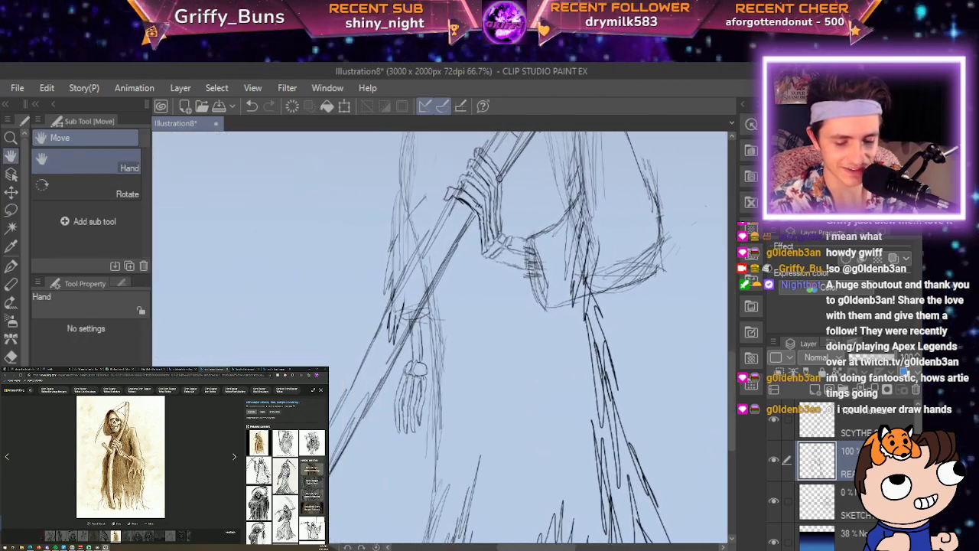
pyautogui.scroll(2, 528, 343)
pyautogui.press('space')
pyautogui.moveTo(531, 540); pyautogui.dragTo(723, 500)
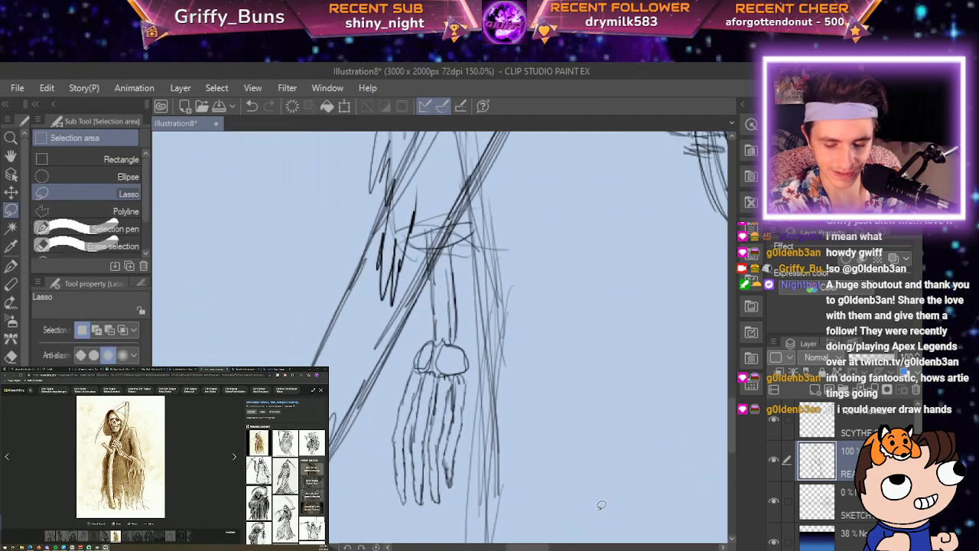
pyautogui.hotkey('ctrl', '-')
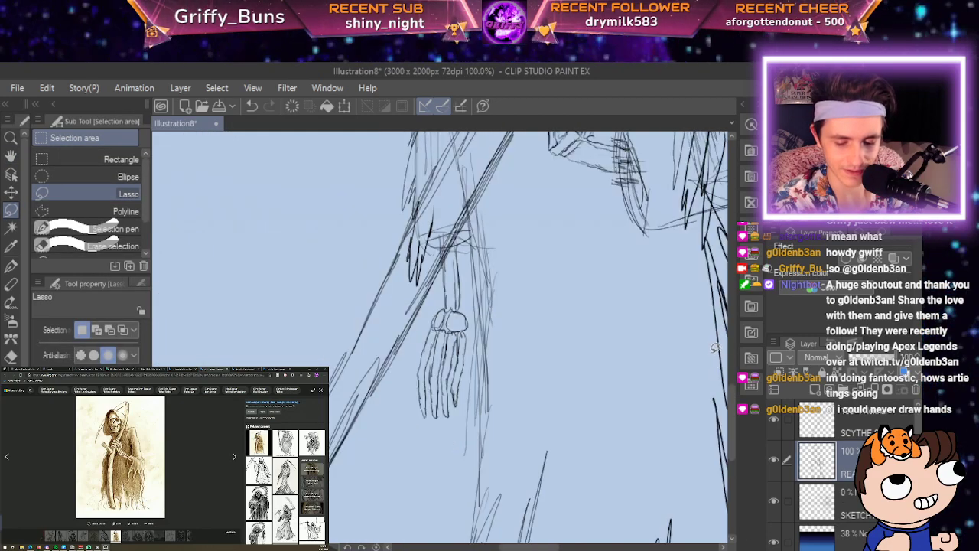
pyautogui.moveTo(426, 281)
pyautogui.mouseDown()
pyautogui.moveTo(414, 344)
pyautogui.moveTo(436, 433)
pyautogui.moveTo(473, 352)
pyautogui.moveTo(459, 237)
pyautogui.mouseUp()
pyautogui.click(47, 88)
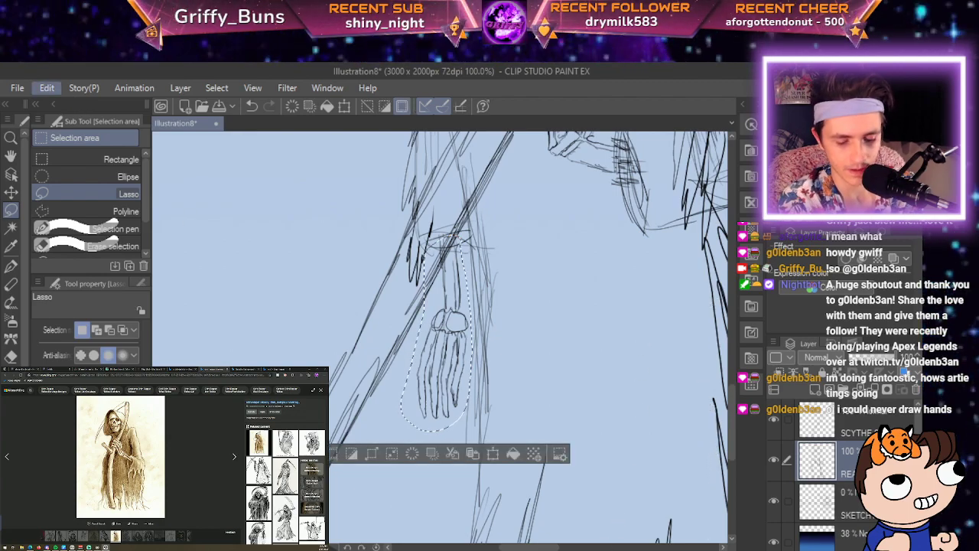
pyautogui.hotkey('ctrl', 't')
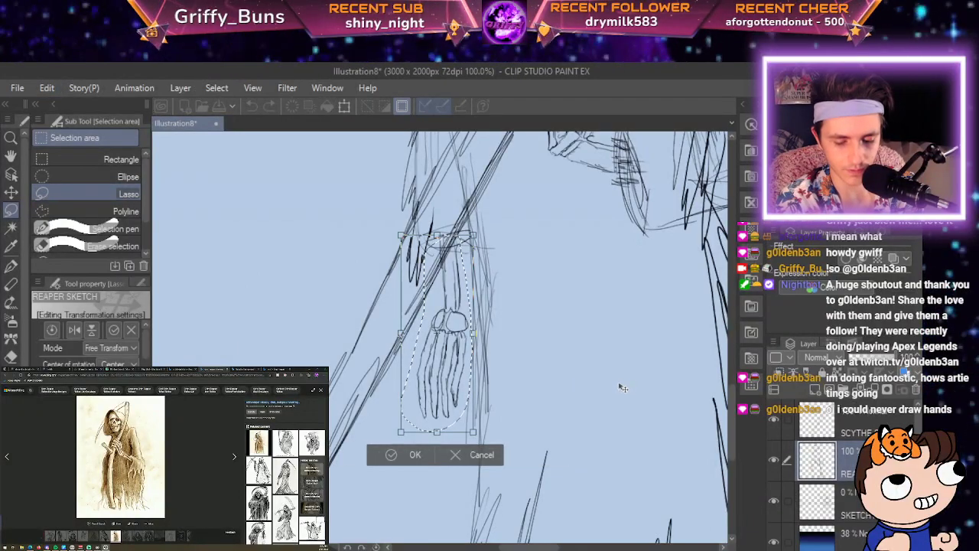
pyautogui.moveTo(401, 432); pyautogui.dragTo(380, 442)
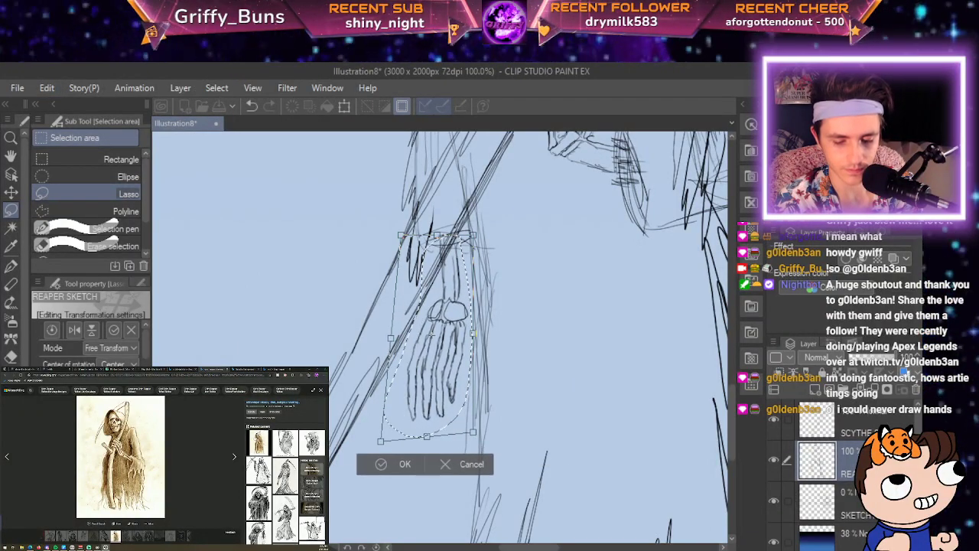
pyautogui.moveTo(391, 338); pyautogui.dragTo(374, 343)
pyautogui.moveTo(472, 334); pyautogui.dragTo(477, 332)
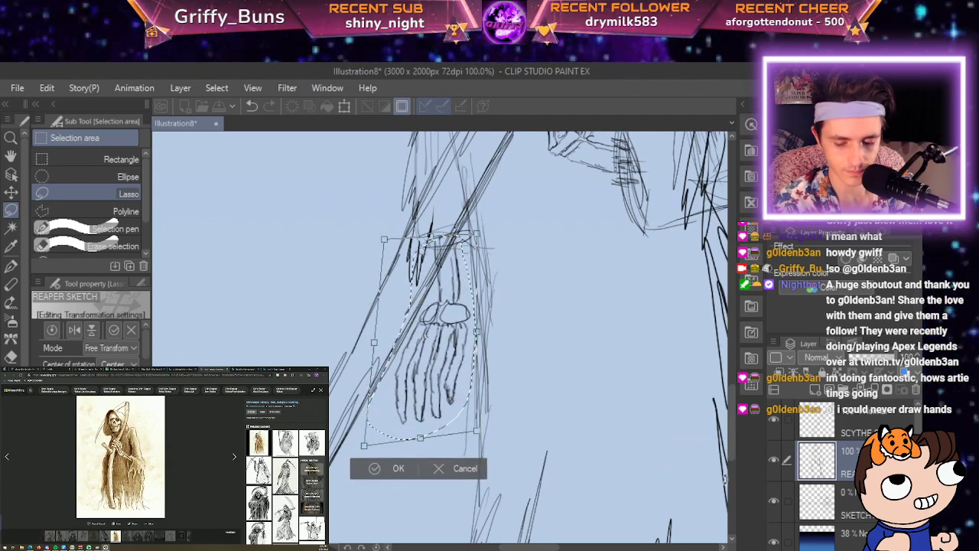
pyautogui.moveTo(477, 431); pyautogui.dragTo(409, 458)
pyautogui.scroll(-4, 385, 433)
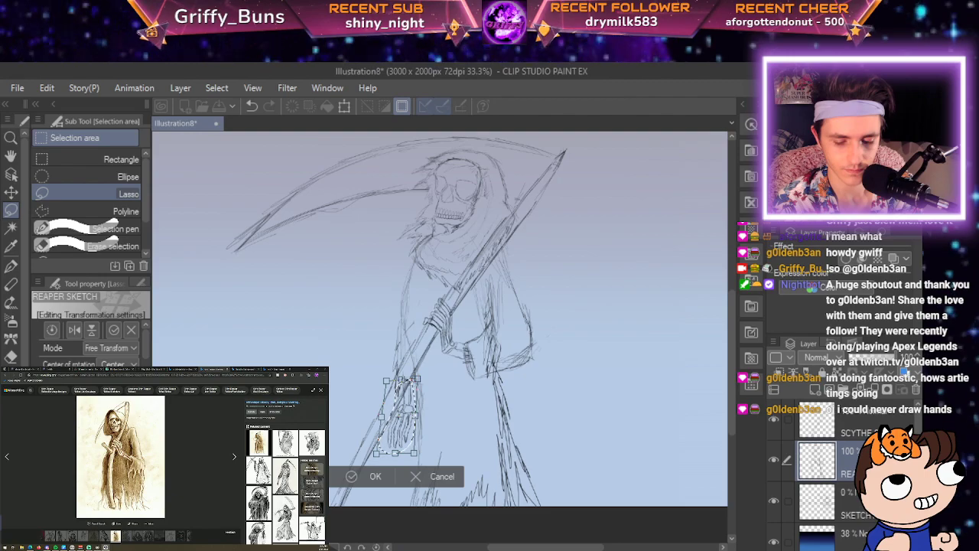
pyautogui.scroll(2, 398, 417)
pyautogui.press('Return')
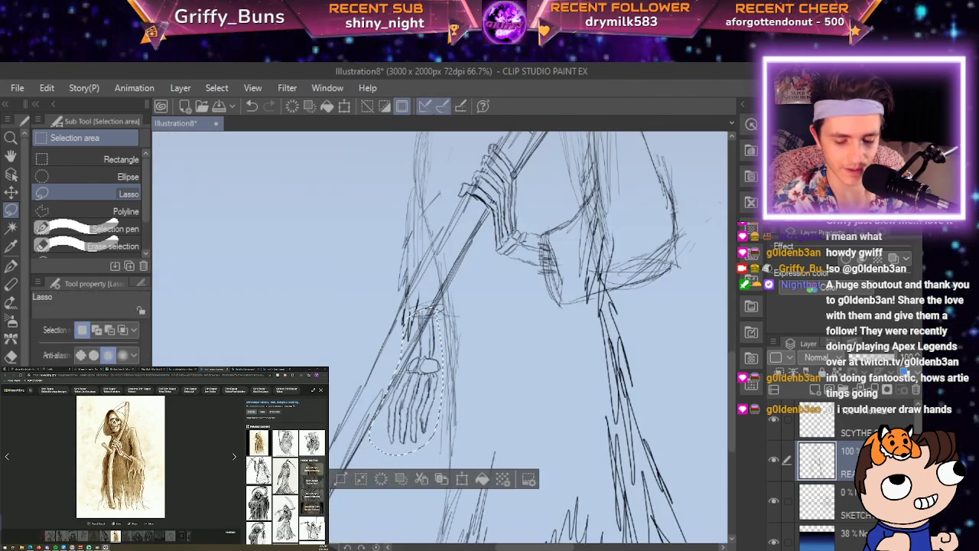
# Erase the sleeve lines crossing the scythe handle above the lowered hand on the REAPER SKETCH layer.
pyautogui.scroll(1, 398, 417)
pyautogui.press('space')
pyautogui.moveTo(504, 322)
pyautogui.mouseDown()
pyautogui.moveTo(365, 455)
pyautogui.moveTo(439, 405)
pyautogui.moveTo(409, 425)
pyautogui.mouseUp()
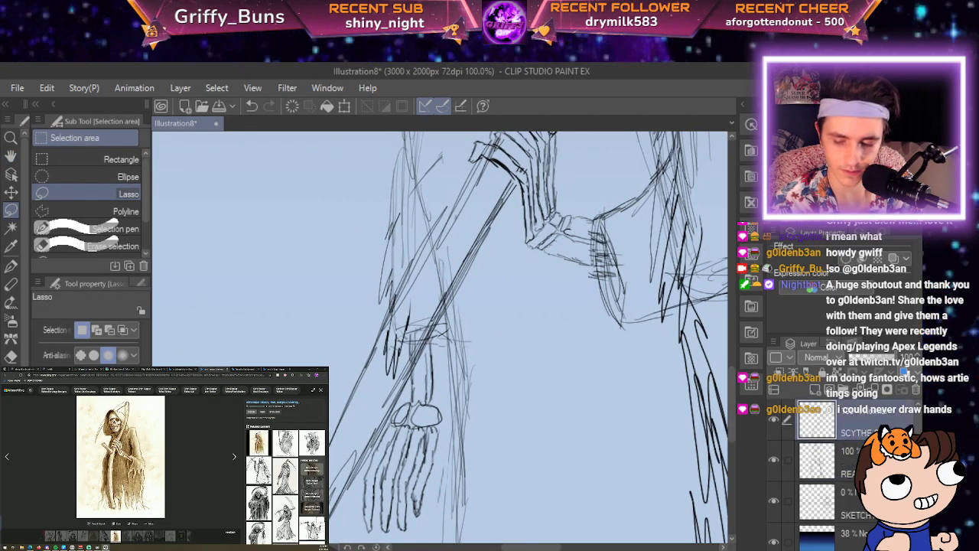
pyautogui.press('e')
pyautogui.moveTo(428, 322)
pyautogui.mouseDown()
pyautogui.moveTo(452, 260)
pyautogui.moveTo(422, 276)
pyautogui.moveTo(426, 239)
pyautogui.moveTo(415, 310)
pyautogui.moveTo(365, 406)
pyautogui.moveTo(452, 237)
pyautogui.mouseUp()
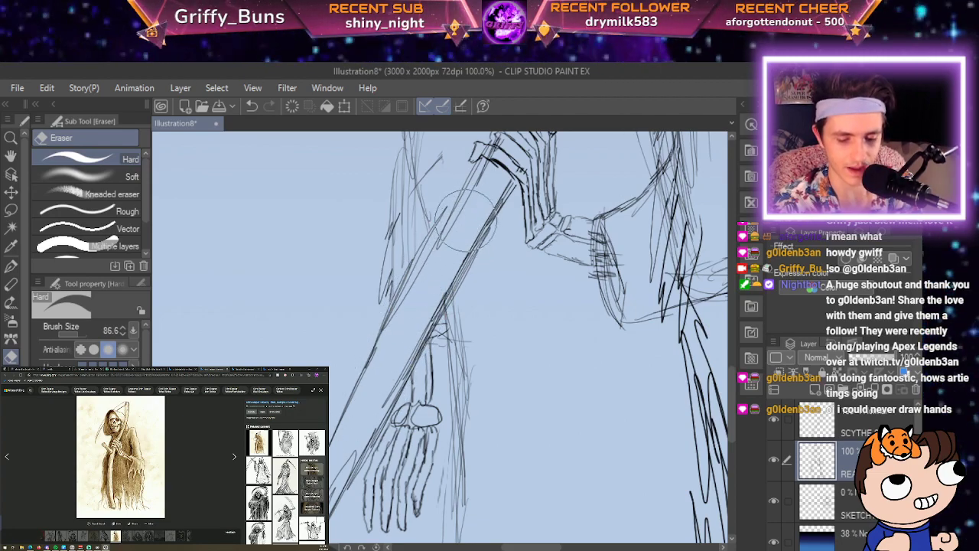
# Examine the whole reaper figure and the gripping hand on the scythe handle.
pyautogui.scroll(-3, 425, 280)
pyautogui.press('space')
pyautogui.moveTo(426, 280)
pyautogui.mouseDown()
pyautogui.moveTo(406, 322)
pyautogui.moveTo(309, 413)
pyautogui.moveTo(345, 425)
pyautogui.mouseUp()
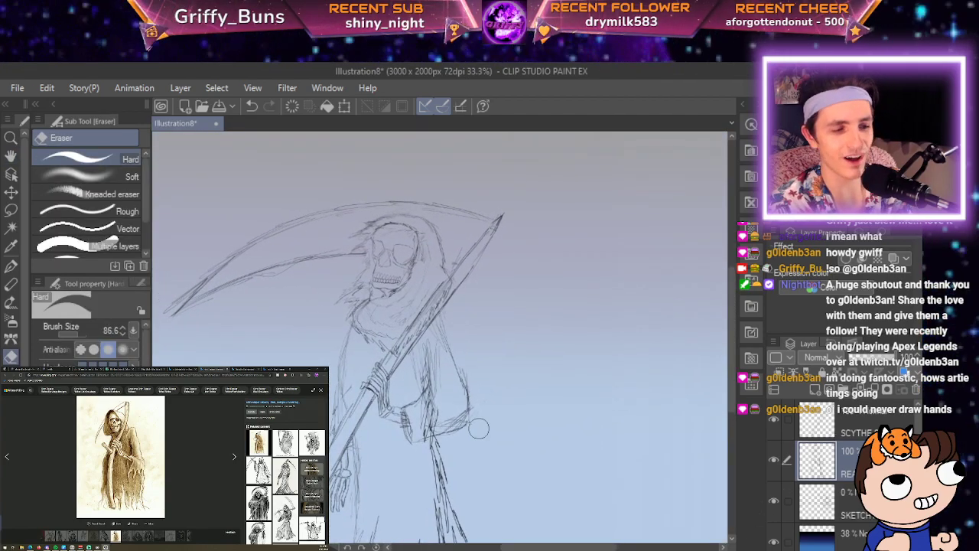
pyautogui.scroll(-1, 478, 428)
pyautogui.moveTo(479, 429); pyautogui.dragTo(575, 406)
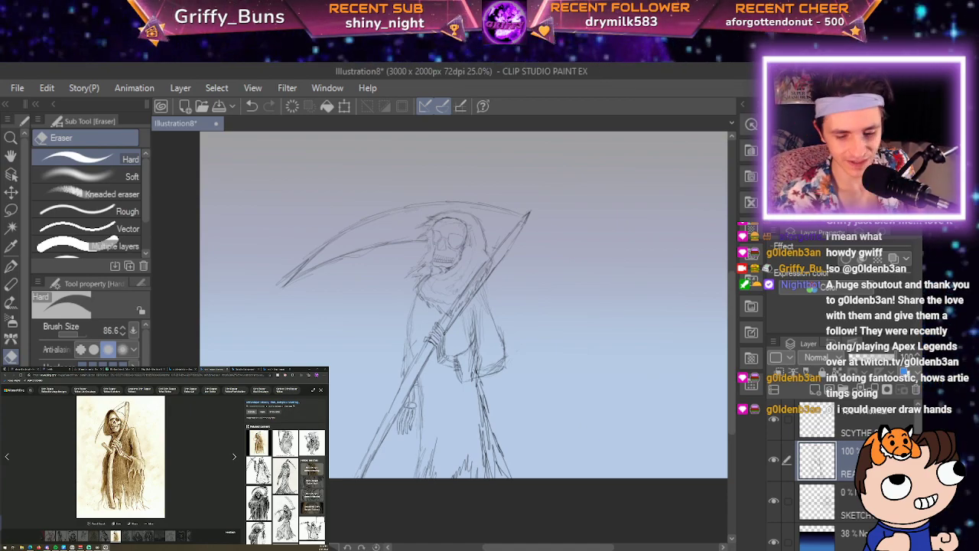
pyautogui.scroll(3, 437, 333)
pyautogui.moveTo(485, 408); pyautogui.dragTo(473, 466)
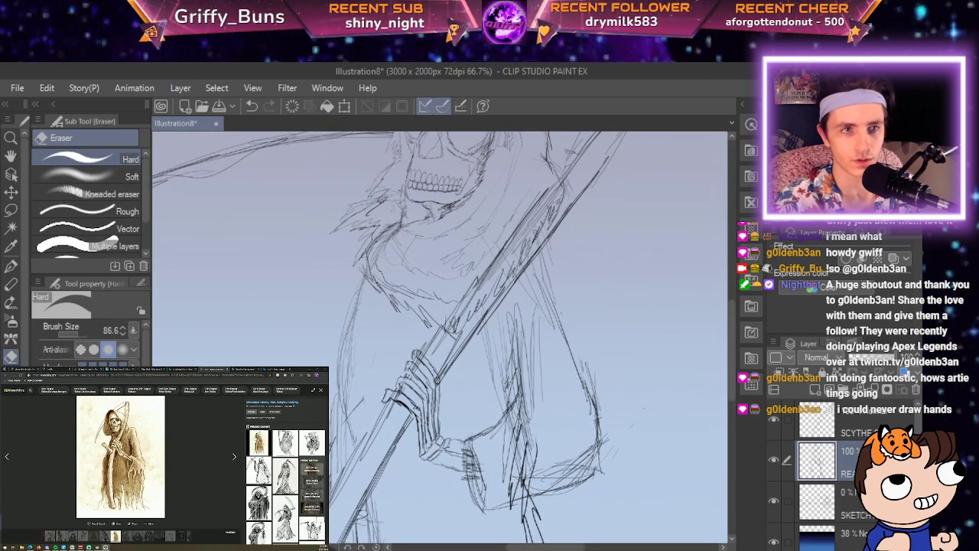
# Switch to the browser, look through the grim reaper image results and open a drawing of a hooded reaper holding a scythe.
pyautogui.click(6, 375)
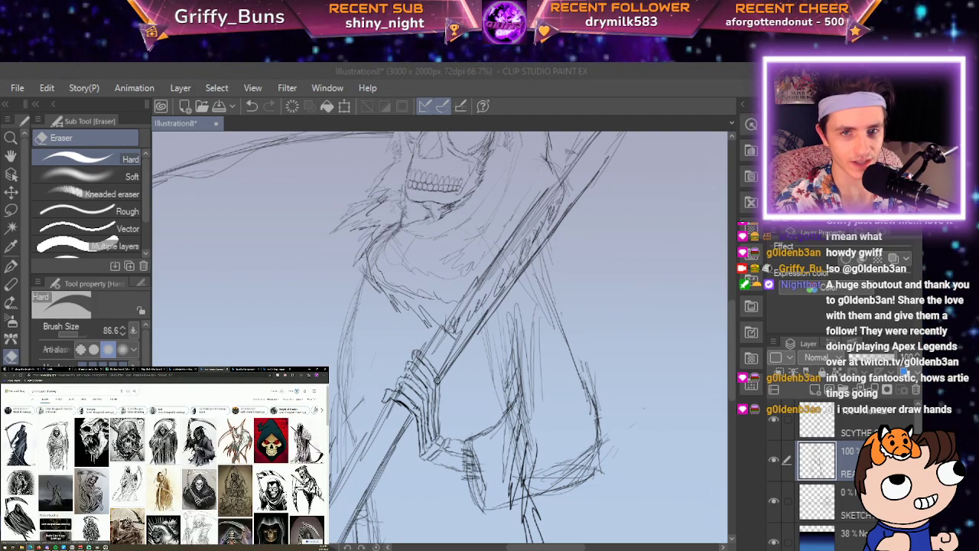
pyautogui.scroll(-3, 200, 455)
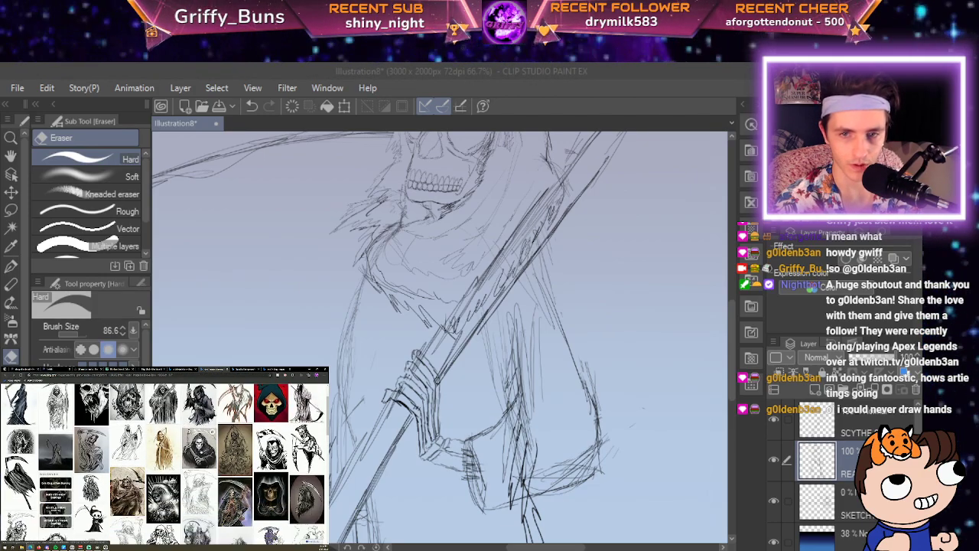
pyautogui.scroll(-6, 201, 455)
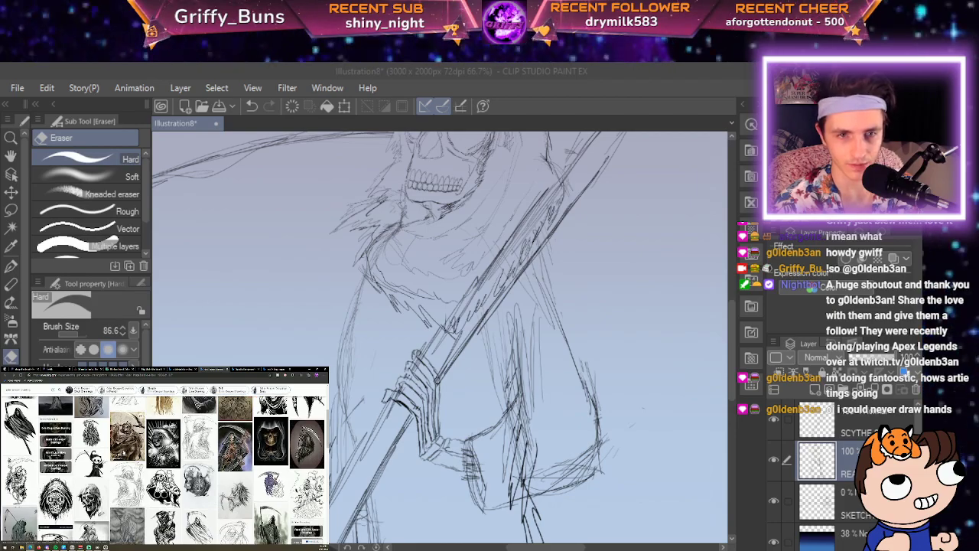
pyautogui.scroll(-6, 200, 455)
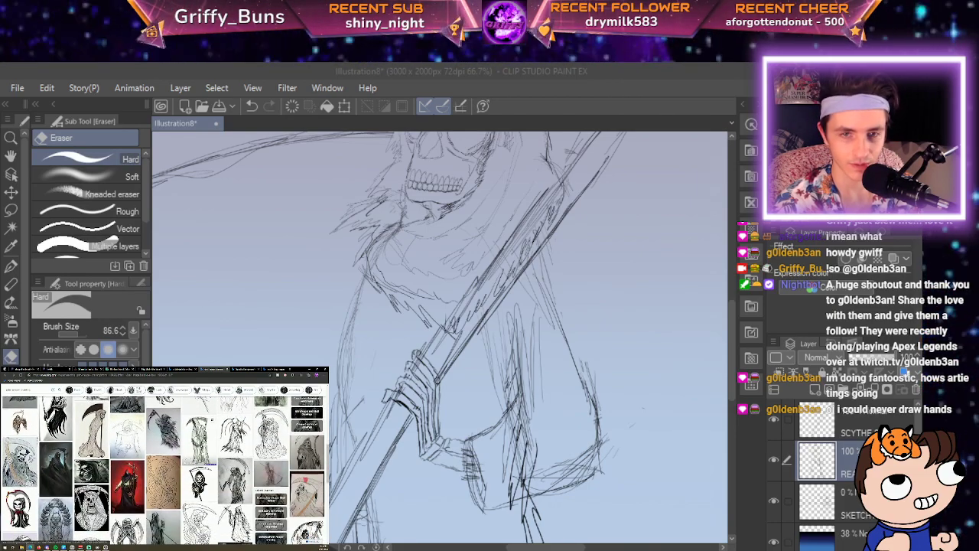
pyautogui.click(203, 453)
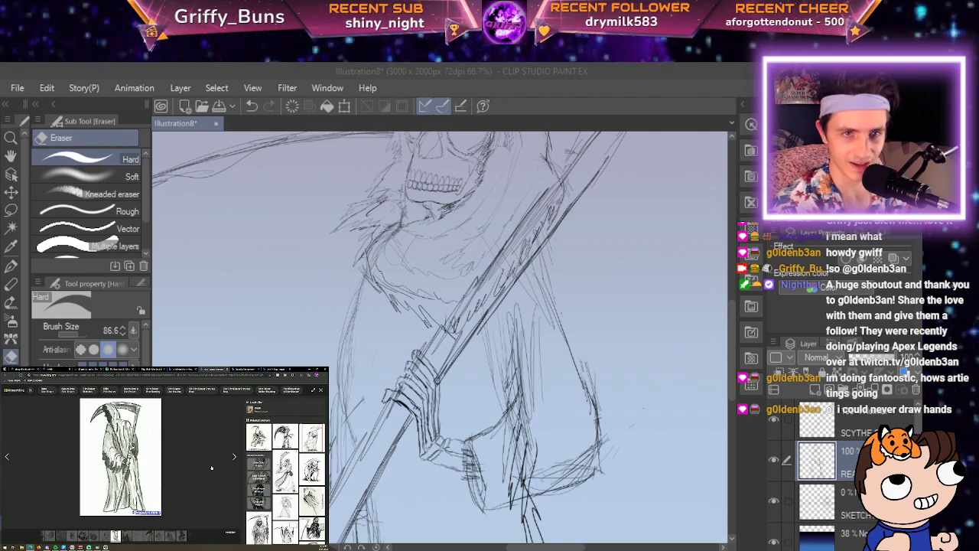
# Sketch fold lines fanning up and down from the inner crease of the wide sleeve on the gripping arm.
pyautogui.moveTo(501, 289)
pyautogui.mouseDown()
pyautogui.moveTo(518, 341)
pyautogui.moveTo(547, 375)
pyautogui.moveTo(574, 349)
pyautogui.moveTo(582, 313)
pyautogui.moveTo(518, 299)
pyautogui.mouseUp()
pyautogui.hotkey('ctrl', 'z')
pyautogui.press('space')
pyautogui.scroll(2, 571, 220)
pyautogui.press('space')
pyautogui.moveTo(571, 223); pyautogui.dragTo(529, 134)
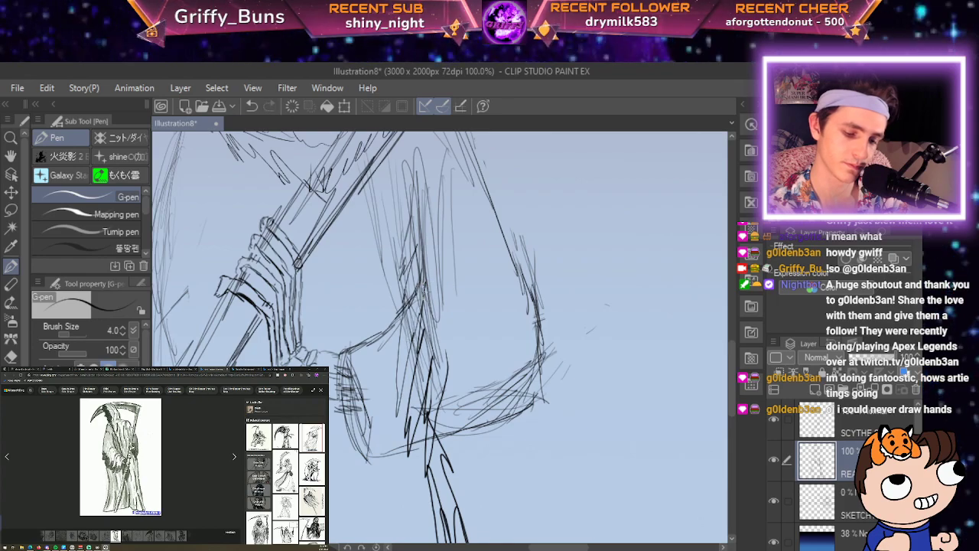
pyautogui.moveTo(417, 290)
pyautogui.mouseDown()
pyautogui.moveTo(407, 375)
pyautogui.moveTo(445, 345)
pyautogui.mouseUp()
pyautogui.moveTo(430, 302); pyautogui.dragTo(447, 345)
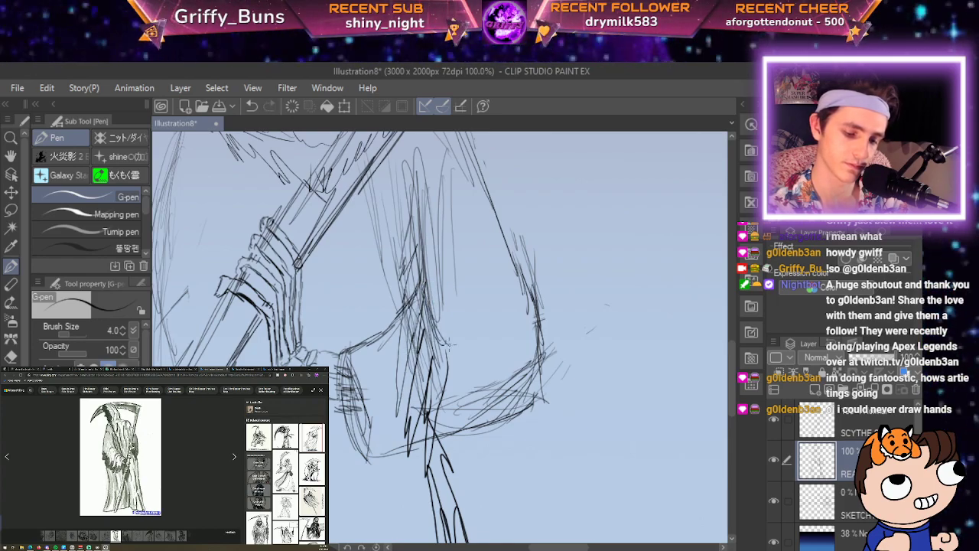
pyautogui.moveTo(443, 310); pyautogui.dragTo(453, 316)
pyautogui.moveTo(427, 280)
pyautogui.mouseDown()
pyautogui.moveTo(443, 286)
pyautogui.moveTo(455, 276)
pyautogui.moveTo(431, 268)
pyautogui.mouseUp()
pyautogui.moveTo(455, 237); pyautogui.dragTo(432, 280)
pyautogui.moveTo(442, 233); pyautogui.dragTo(430, 280)
pyautogui.moveTo(450, 197); pyautogui.dragTo(436, 266)
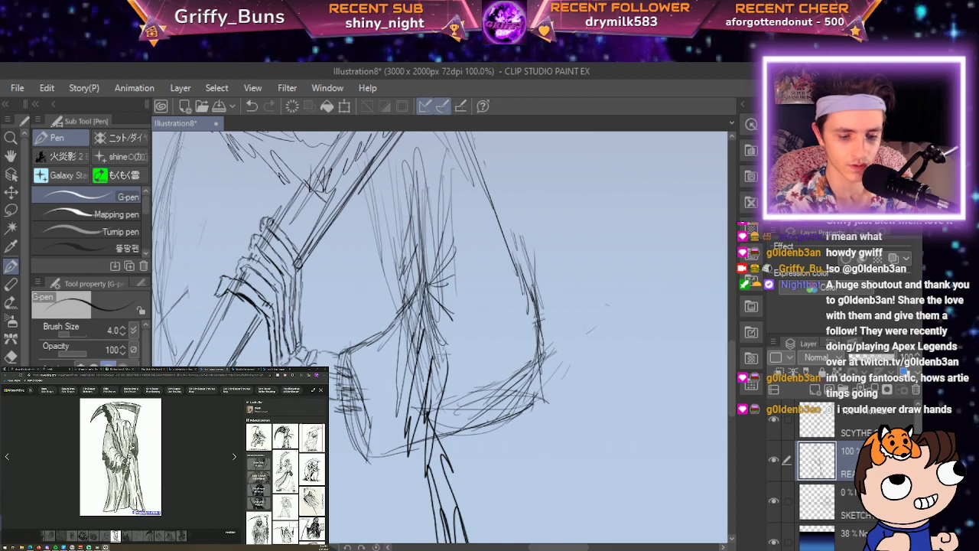
# Add short curved fold strokes around the upper end of the wide sleeve's inner crease.
pyautogui.moveTo(387, 335); pyautogui.dragTo(393, 362)
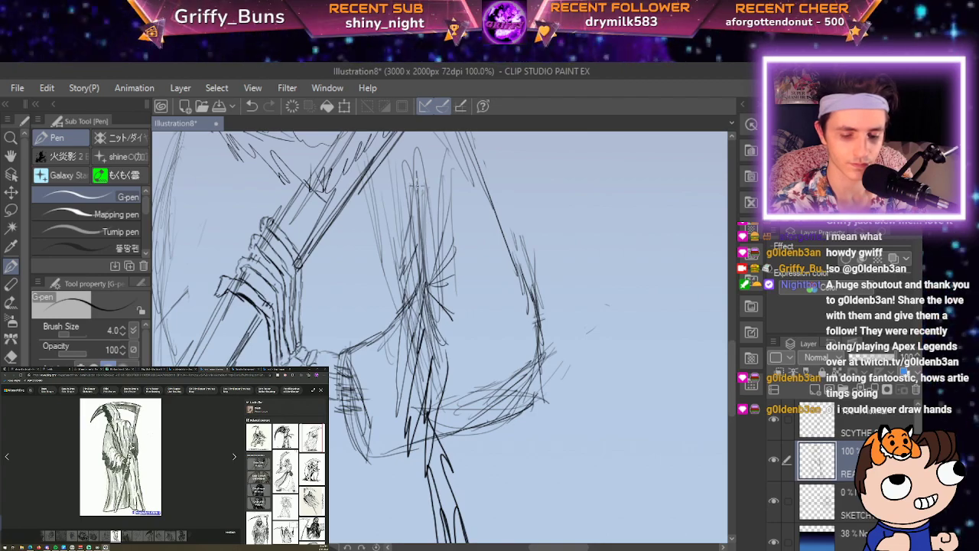
pyautogui.moveTo(416, 189); pyautogui.dragTo(400, 226)
pyautogui.moveTo(413, 188)
pyautogui.mouseDown()
pyautogui.moveTo(397, 207)
pyautogui.moveTo(436, 222)
pyautogui.mouseUp()
pyautogui.moveTo(420, 189)
pyautogui.mouseDown()
pyautogui.moveTo(439, 205)
pyautogui.moveTo(439, 189)
pyautogui.mouseUp()
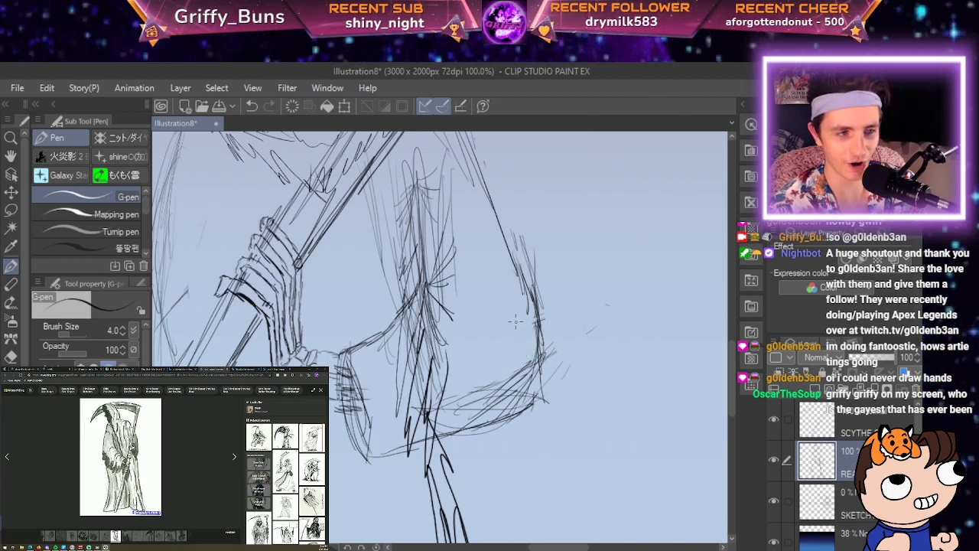
# Examine the sketch from the wide sleeve up to the skull and hood, and back to the gripping hand.
pyautogui.press('space')
pyautogui.moveTo(532, 540)
pyautogui.mouseDown()
pyautogui.moveTo(670, 472)
pyautogui.moveTo(720, 485)
pyautogui.mouseUp()
pyautogui.moveTo(597, 500); pyautogui.dragTo(711, 508)
pyautogui.moveTo(627, 336); pyautogui.dragTo(558, 444)
pyautogui.moveTo(673, 360); pyautogui.dragTo(531, 476)
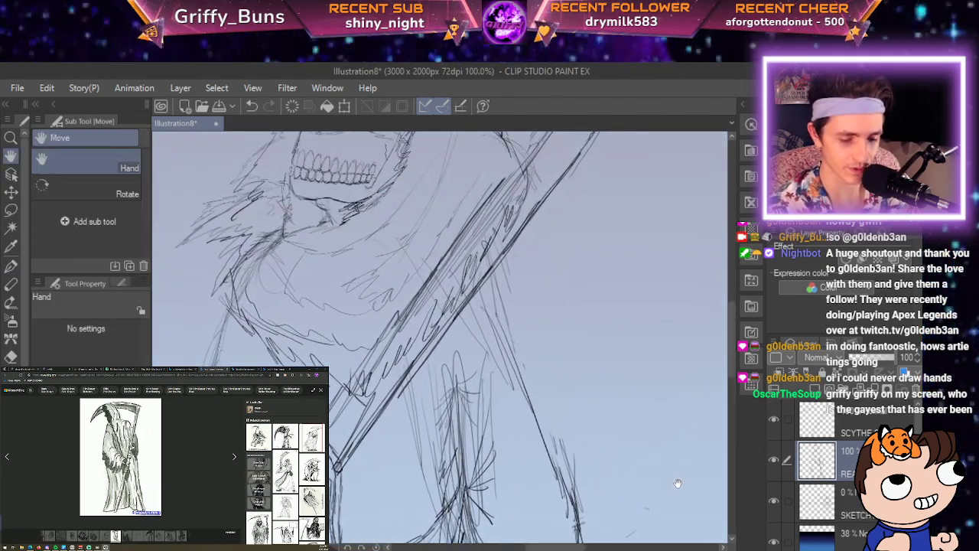
pyautogui.moveTo(670, 419); pyautogui.dragTo(681, 501)
pyautogui.moveTo(627, 342); pyautogui.dragTo(682, 461)
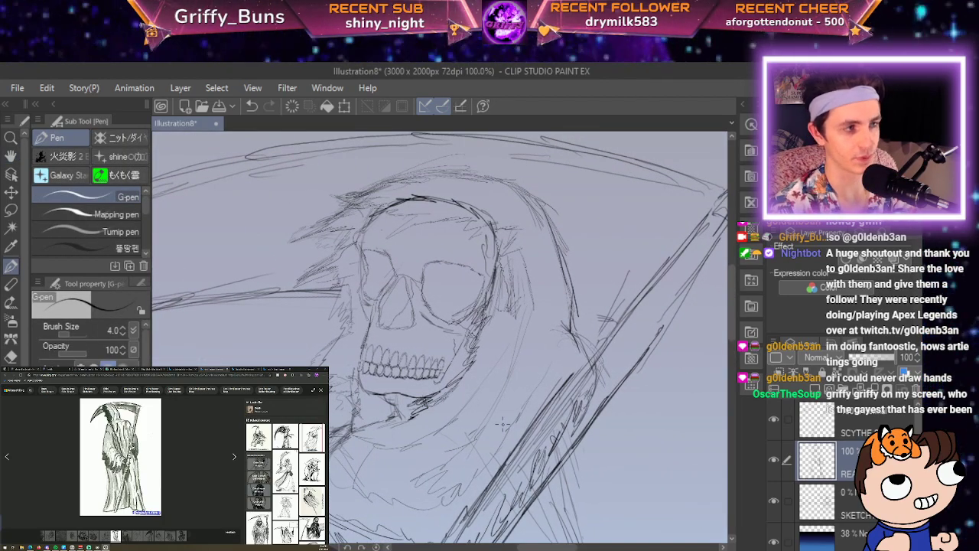
pyautogui.press('space')
pyautogui.moveTo(679, 533); pyautogui.dragTo(667, 341)
pyautogui.moveTo(650, 474); pyautogui.dragTo(725, 352)
pyautogui.moveTo(691, 528); pyautogui.dragTo(719, 428)
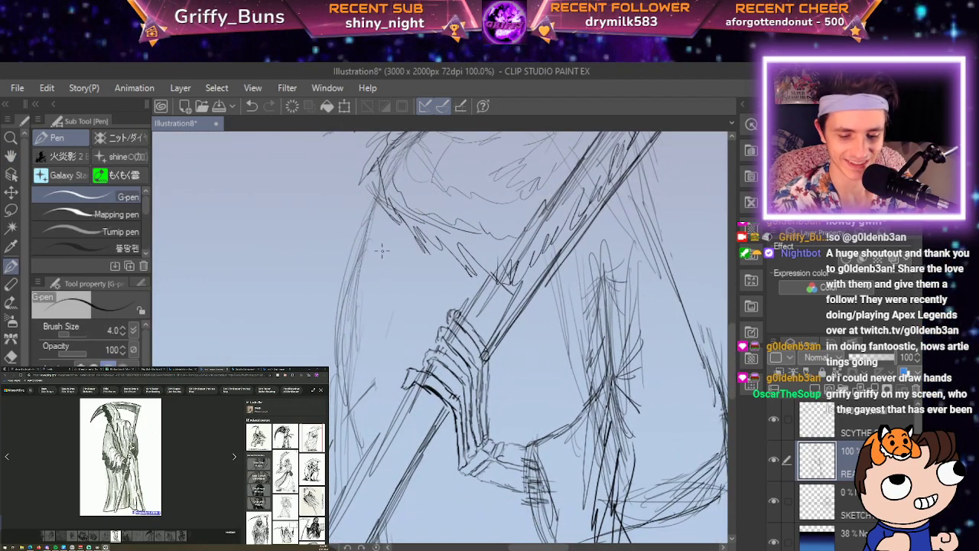
# Sketch wavy fold lines in the opposite sleeve, between its outer edge and the gripping hand.
pyautogui.moveTo(382, 254); pyautogui.dragTo(386, 422)
pyautogui.moveTo(422, 281)
pyautogui.mouseDown()
pyautogui.moveTo(417, 308)
pyautogui.moveTo(433, 342)
pyautogui.mouseUp()
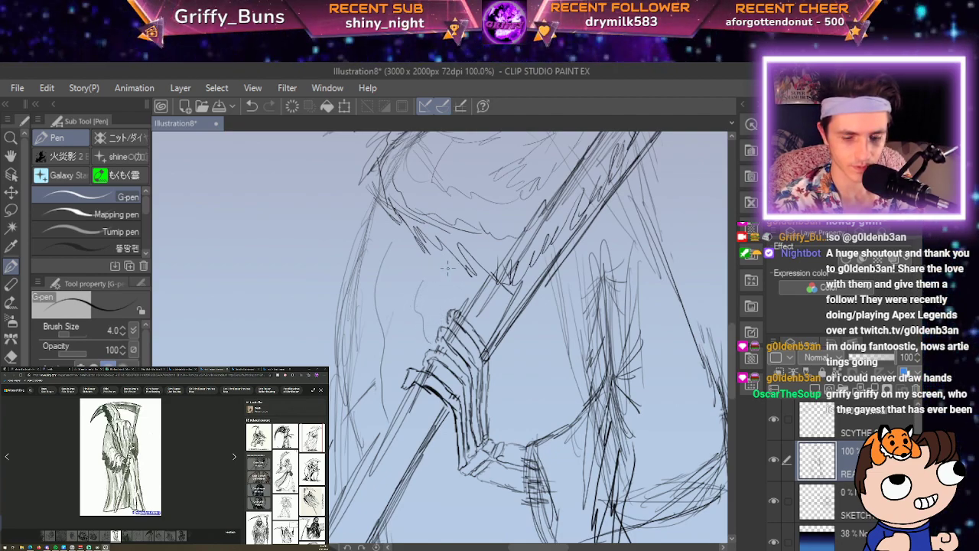
pyautogui.moveTo(445, 264); pyautogui.dragTo(428, 335)
# Sketch thin fold lines rising from the robe's ragged hem, filling the area between the lowered hand and the far edge.
pyautogui.moveTo(563, 399); pyautogui.dragTo(568, 171)
pyautogui.scroll(-2, 570, 172)
pyautogui.moveTo(574, 405)
pyautogui.mouseDown()
pyautogui.moveTo(524, 367)
pyautogui.moveTo(522, 399)
pyautogui.moveTo(514, 309)
pyautogui.moveTo(496, 251)
pyautogui.moveTo(508, 289)
pyautogui.moveTo(498, 329)
pyautogui.mouseUp()
pyautogui.scroll(1, 522, 399)
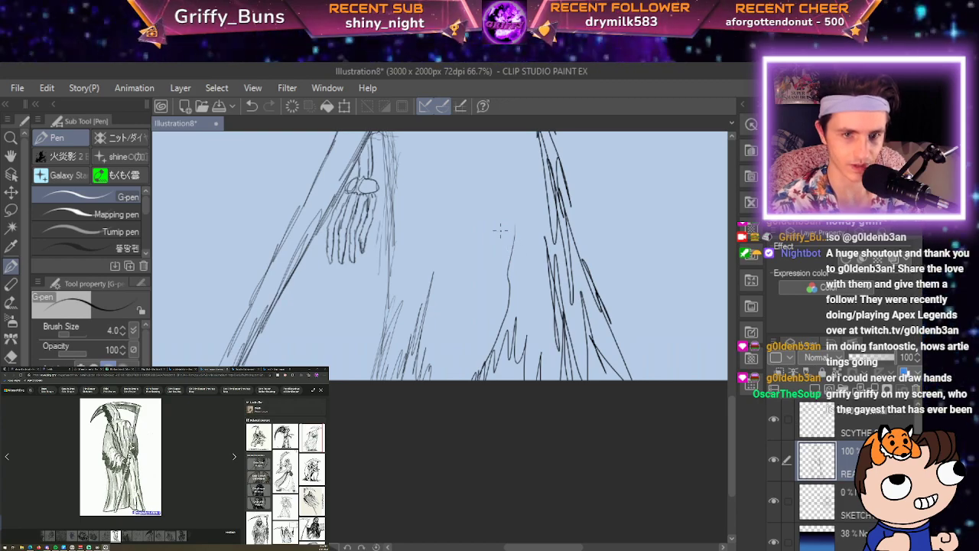
pyautogui.moveTo(512, 255); pyautogui.dragTo(520, 337)
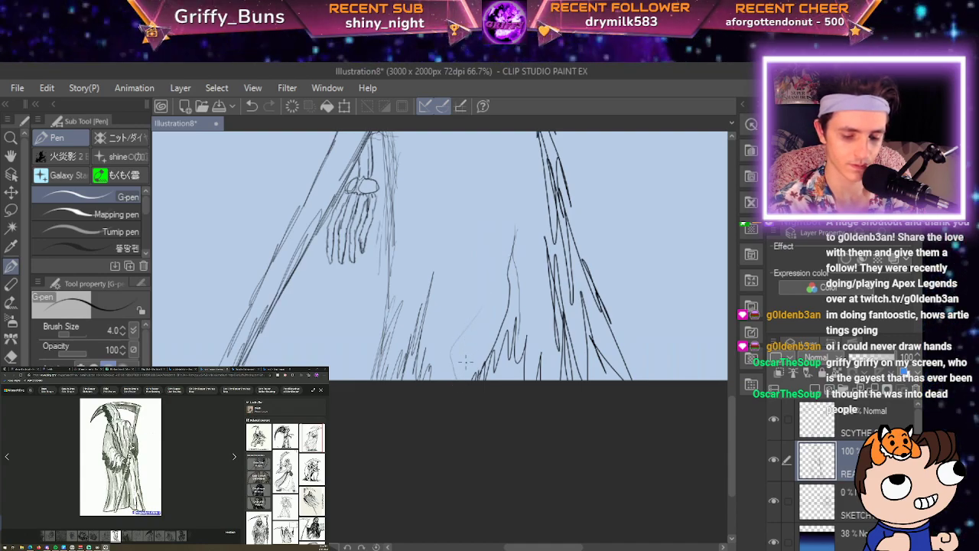
pyautogui.moveTo(450, 353); pyautogui.dragTo(501, 243)
pyautogui.moveTo(438, 322); pyautogui.dragTo(433, 367)
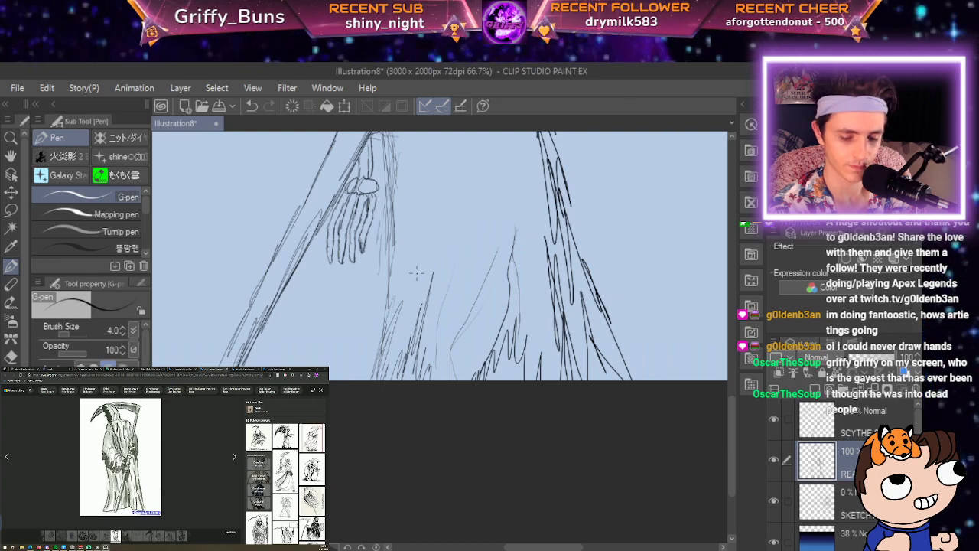
pyautogui.moveTo(408, 319); pyautogui.dragTo(394, 375)
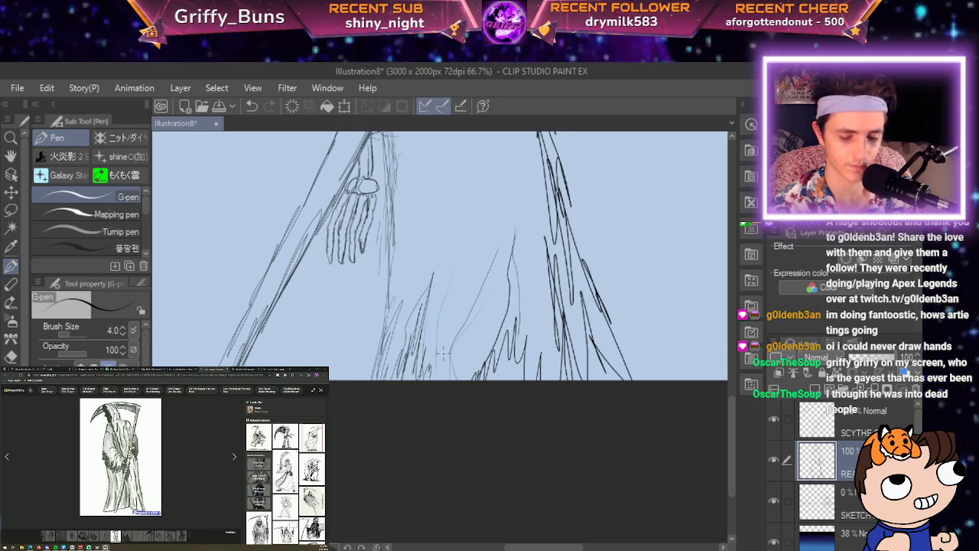
pyautogui.moveTo(461, 271); pyautogui.dragTo(482, 352)
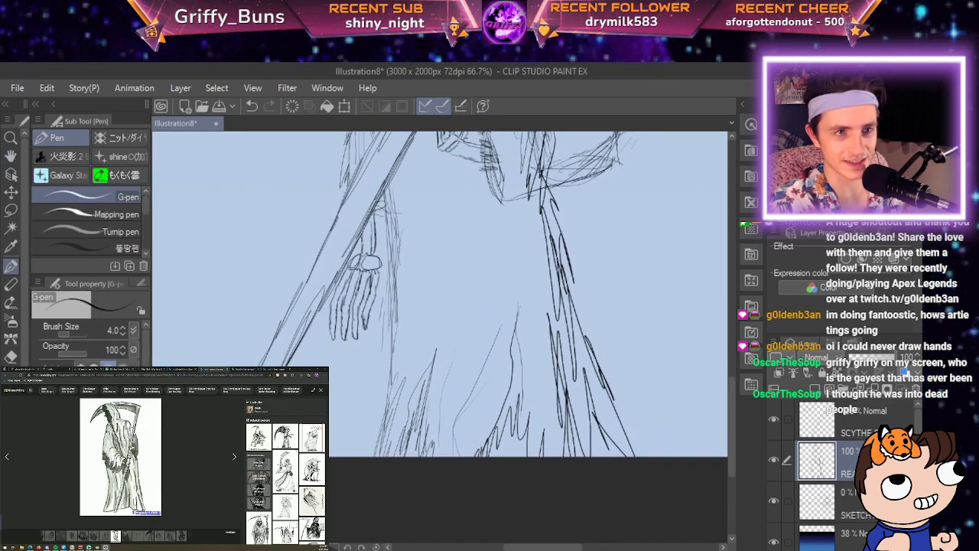
# Return to the reaper image results in the browser, look further down and open a shaded drawing of a draped robe.
pyautogui.click(7, 376)
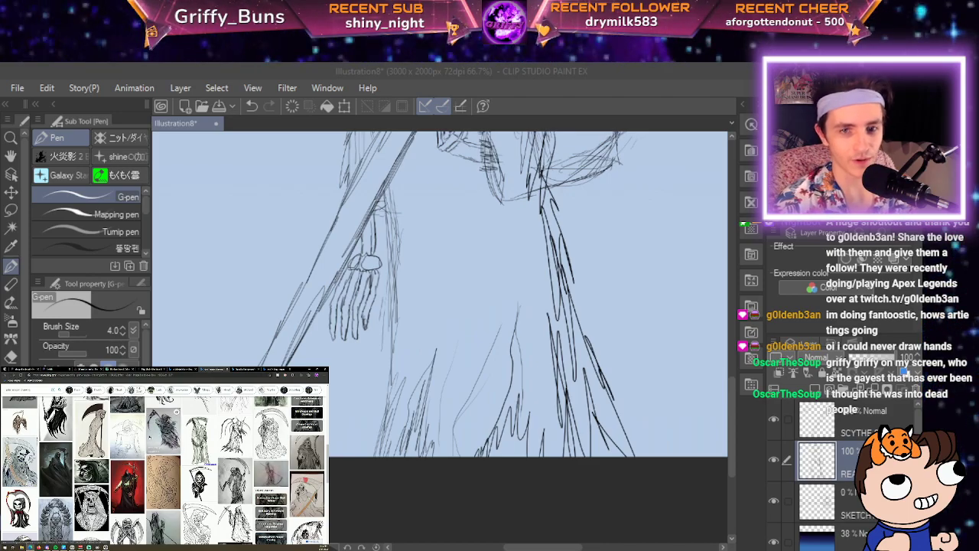
pyautogui.scroll(-5, 165, 467)
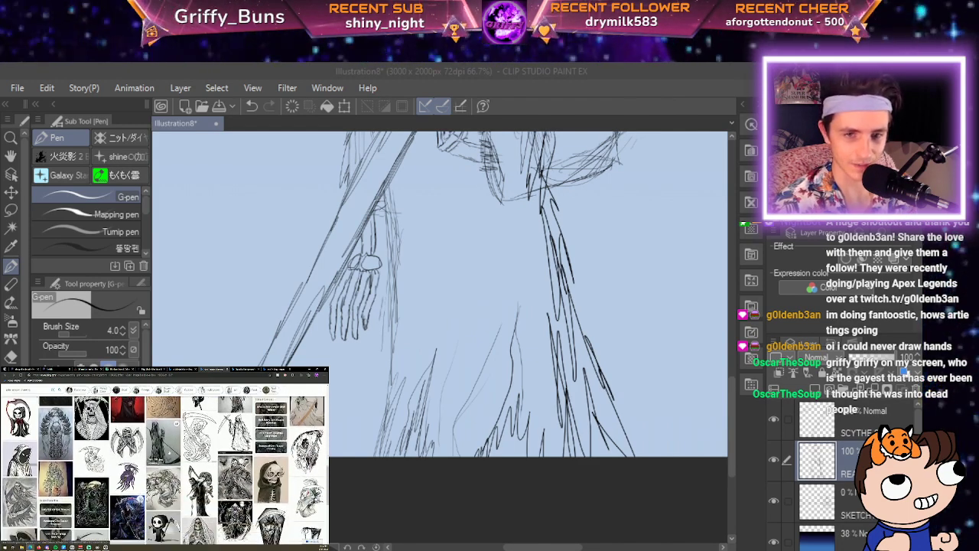
pyautogui.scroll(-3, 165, 467)
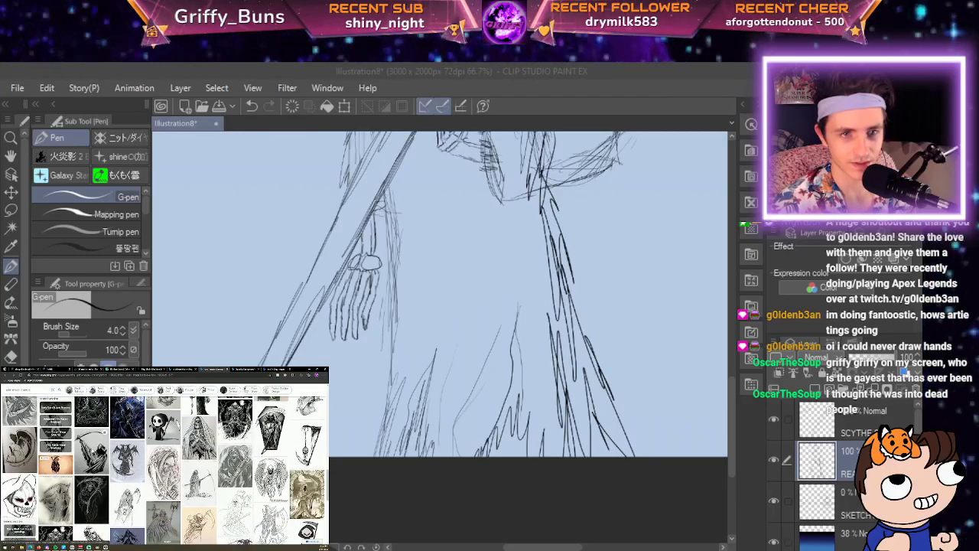
pyautogui.scroll(-1, 198, 461)
pyautogui.click(198, 460)
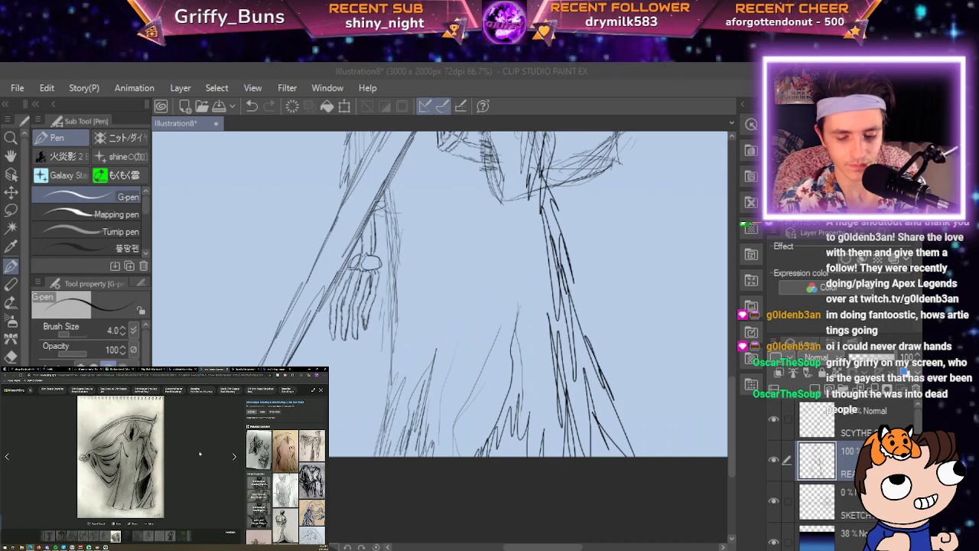
# Sketch a long curved fold running down the robe from below the gripping hand, and touch up a crease at the hem.
pyautogui.moveTo(396, 371); pyautogui.dragTo(381, 417)
pyautogui.hotkey('ctrl', 'z')
pyautogui.press('space')
pyautogui.moveTo(723, 410); pyautogui.dragTo(726, 548)
pyautogui.press('p')
pyautogui.moveTo(413, 315)
pyautogui.mouseDown()
pyautogui.moveTo(429, 398)
pyautogui.moveTo(404, 539)
pyautogui.mouseUp()
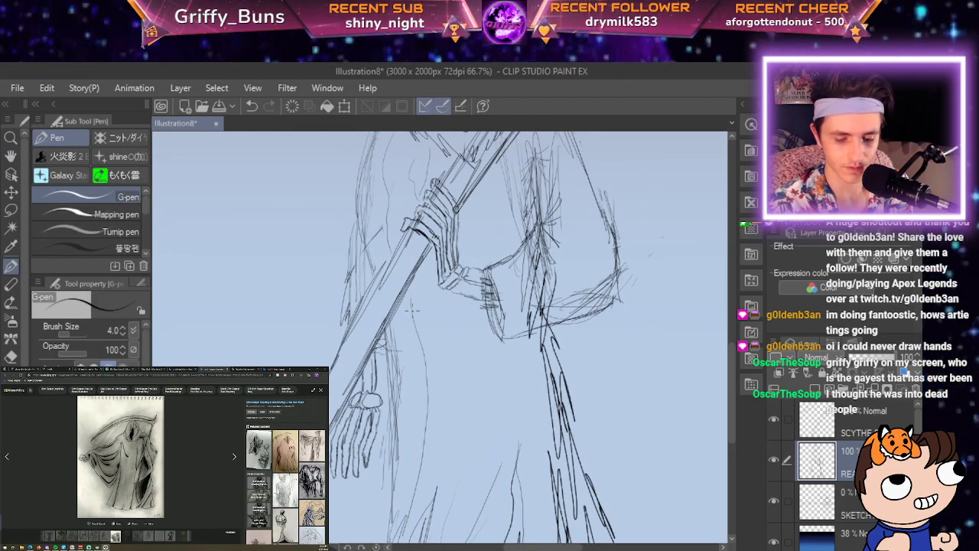
pyautogui.press('space')
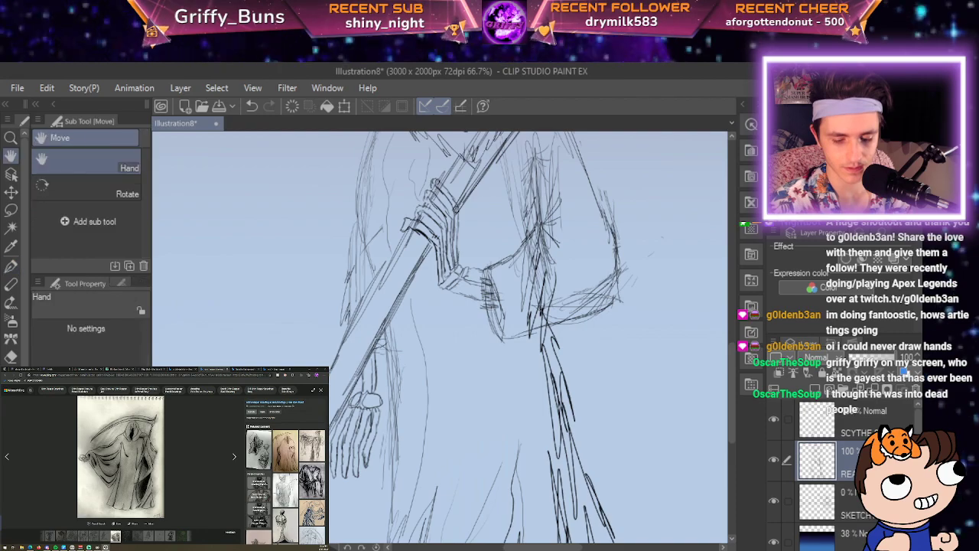
pyautogui.moveTo(467, 512); pyautogui.dragTo(473, 416)
pyautogui.moveTo(452, 471); pyautogui.dragTo(447, 497)
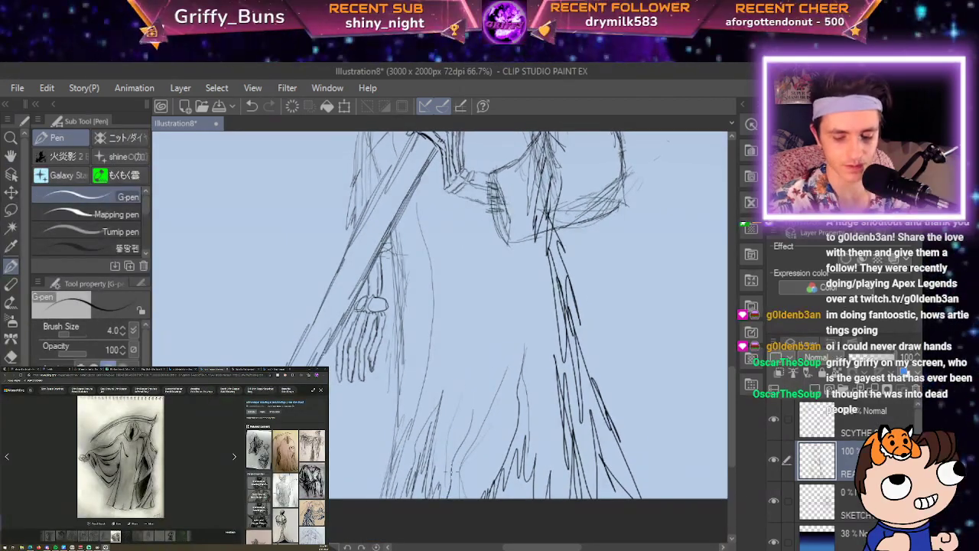
# Sketch long fold lines down the robe from beneath the wide sleeve's cuff toward the hem.
pyautogui.press('space')
pyautogui.moveTo(516, 284); pyautogui.dragTo(460, 329)
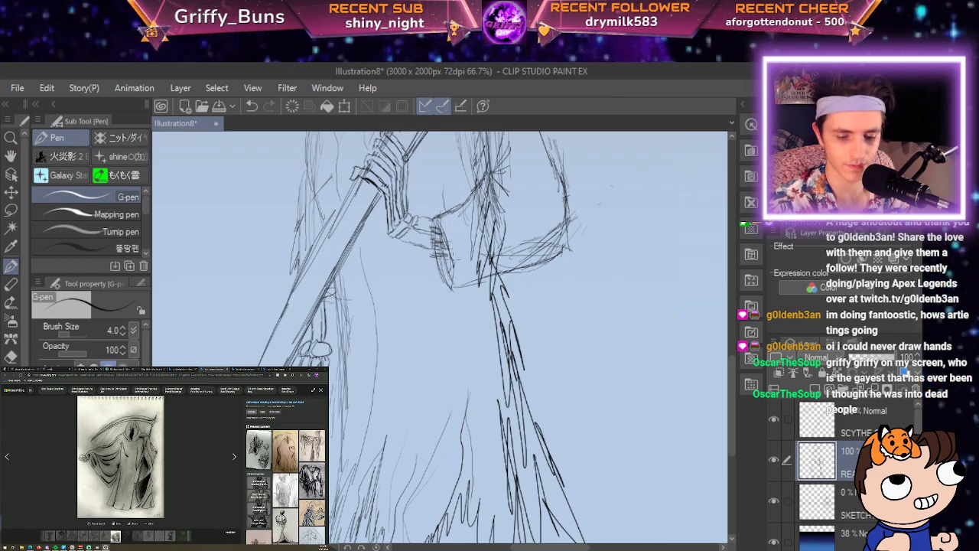
pyautogui.moveTo(451, 310); pyautogui.dragTo(461, 465)
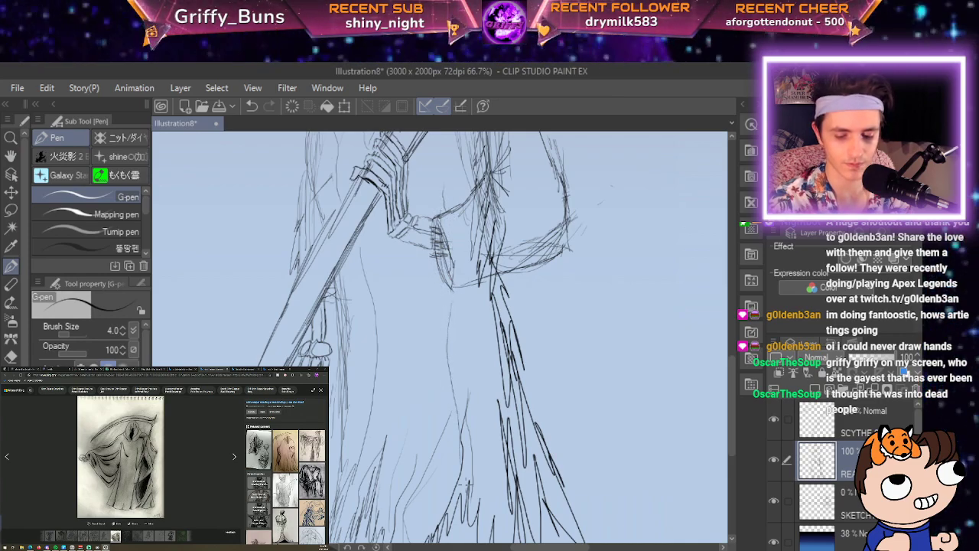
pyautogui.moveTo(506, 379); pyautogui.dragTo(503, 461)
# Try adding curved fold lines inside the outer edge of the wide sleeve, and undo them.
pyautogui.scroll(-2, 502, 461)
pyautogui.scroll(1, 503, 461)
pyautogui.hotkey('ctrl', '+')
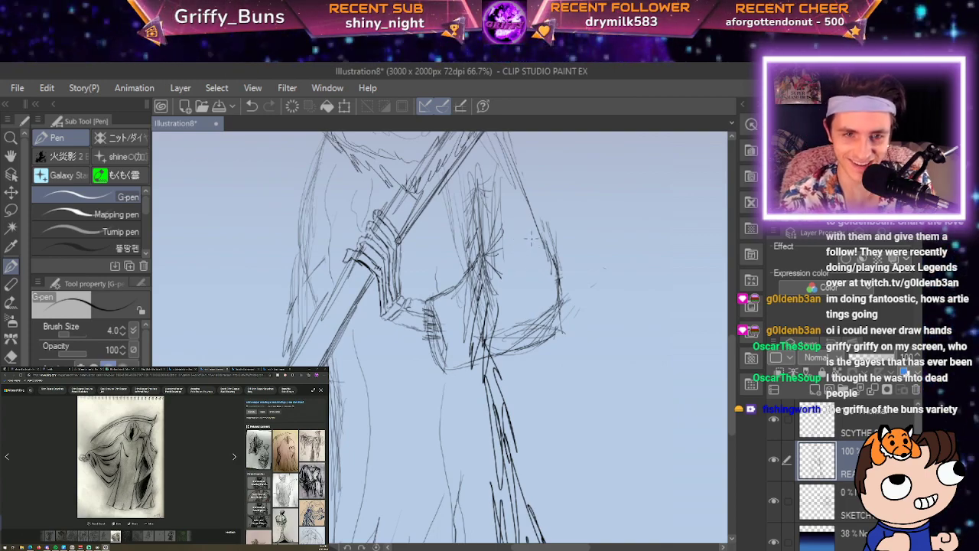
pyautogui.moveTo(515, 204); pyautogui.dragTo(528, 314)
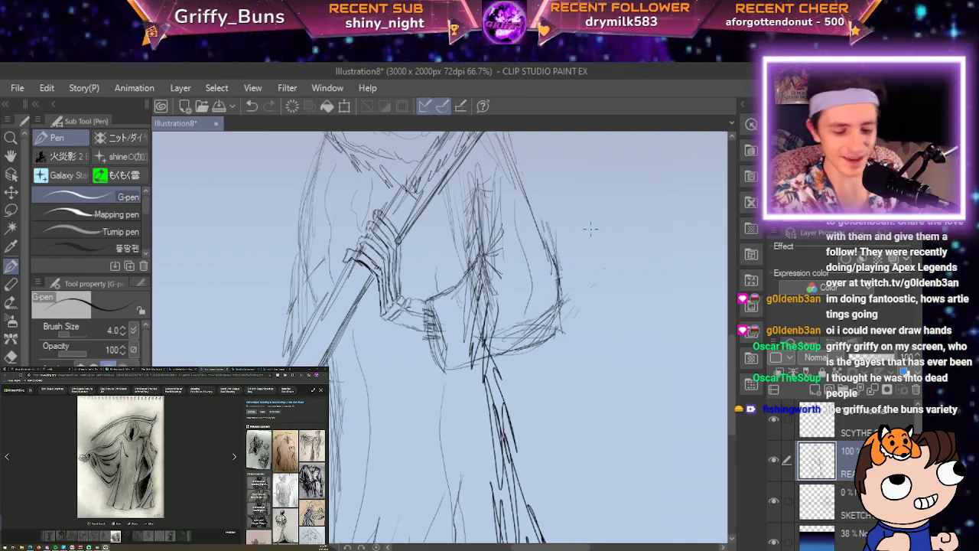
pyautogui.hotkey('ctrl', 'z')
pyautogui.moveTo(542, 285); pyautogui.dragTo(499, 325)
pyautogui.hotkey('ctrl', 'z')
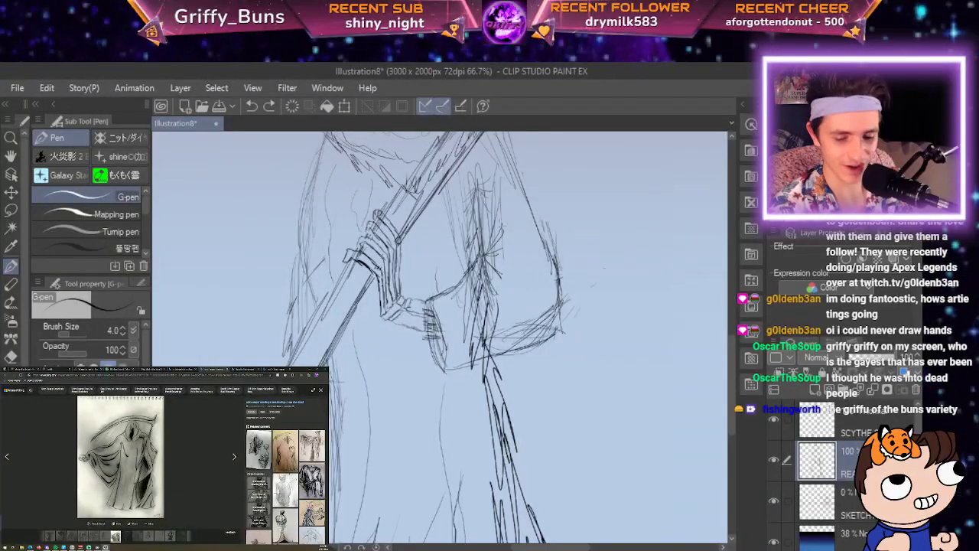
# Darken the skull's contour with shading strokes from the temple across the forehead to the opposite side.
pyautogui.press('space')
pyautogui.moveTo(533, 223); pyautogui.dragTo(478, 342)
pyautogui.scroll(3, 478, 341)
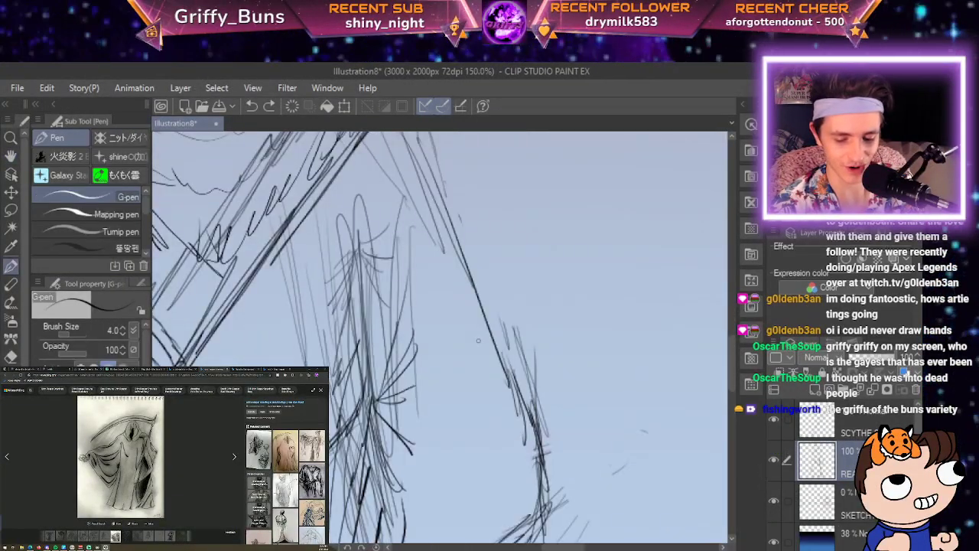
pyautogui.scroll(-3, 478, 340)
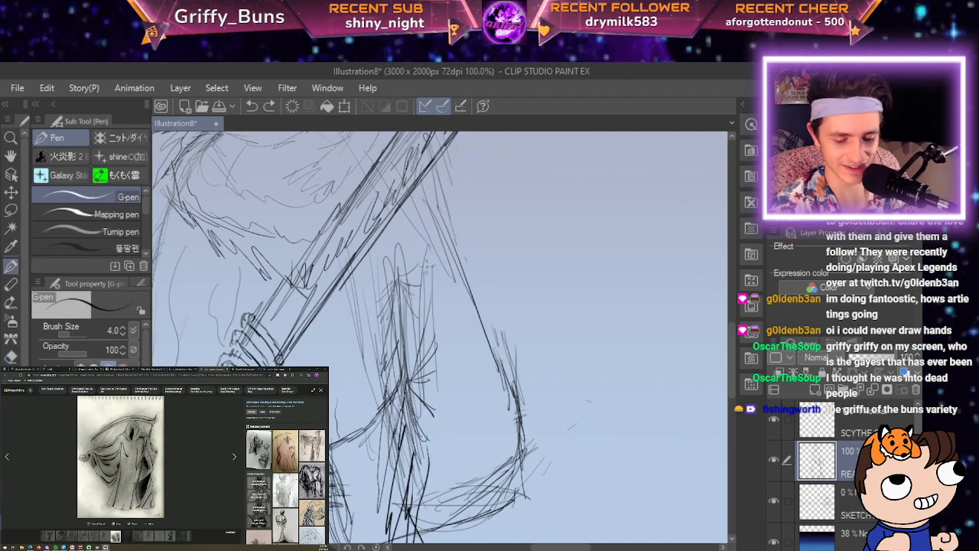
pyautogui.scroll(-2, 425, 264)
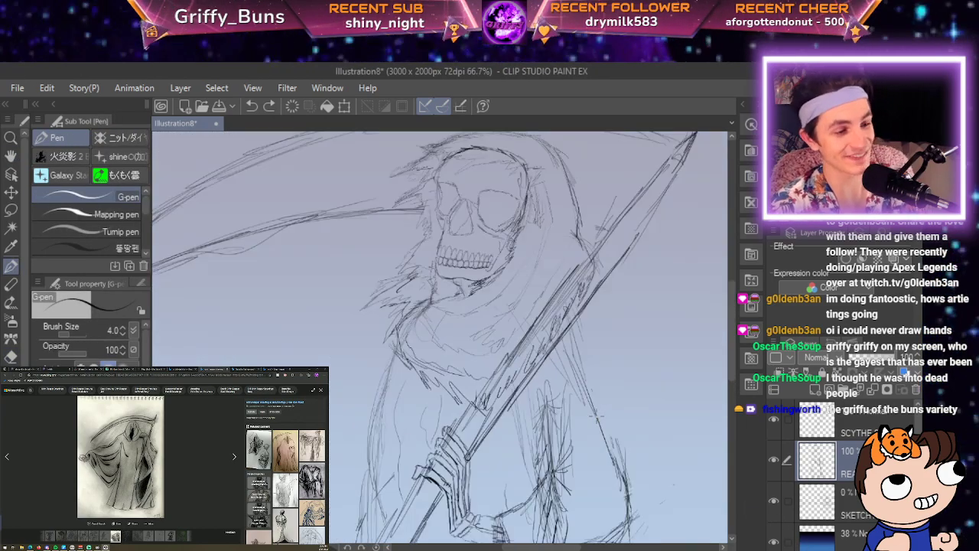
pyautogui.scroll(3, 399, 368)
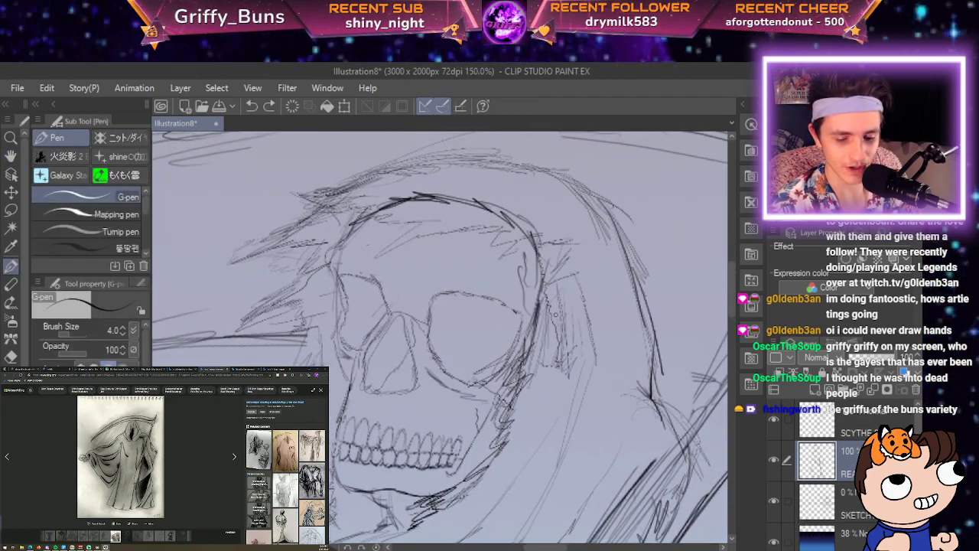
pyautogui.moveTo(529, 355); pyautogui.dragTo(537, 270)
pyautogui.moveTo(537, 270); pyautogui.dragTo(501, 237)
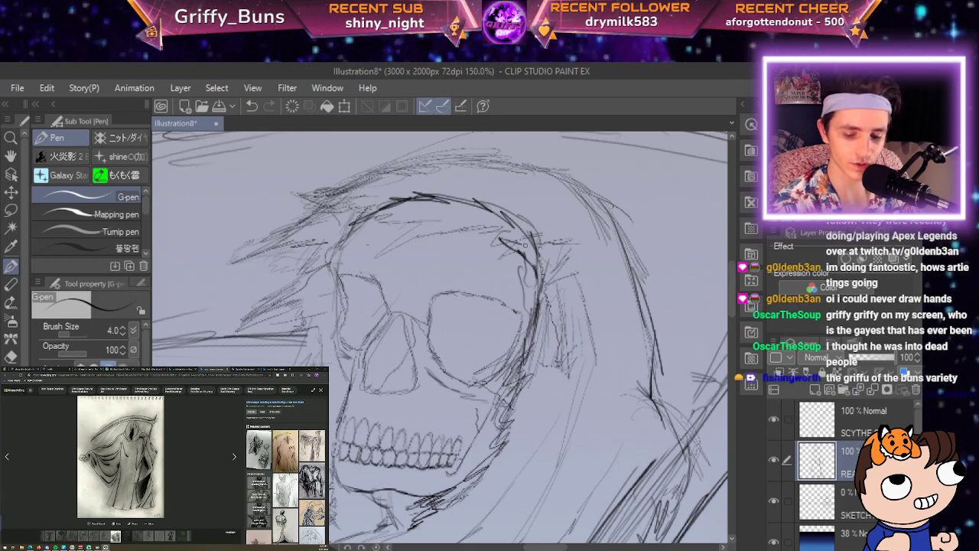
pyautogui.moveTo(520, 234); pyautogui.dragTo(423, 205)
pyautogui.moveTo(423, 205); pyautogui.dragTo(363, 228)
pyautogui.moveTo(362, 228); pyautogui.dragTo(330, 292)
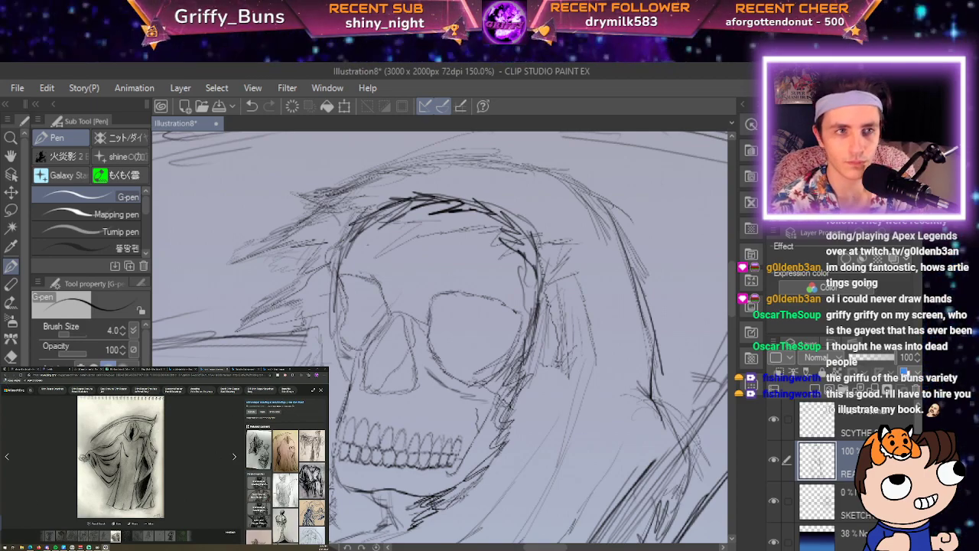
# Go back in the browser to the original reaper drawing search and show its image results.
pyautogui.click(5, 375)
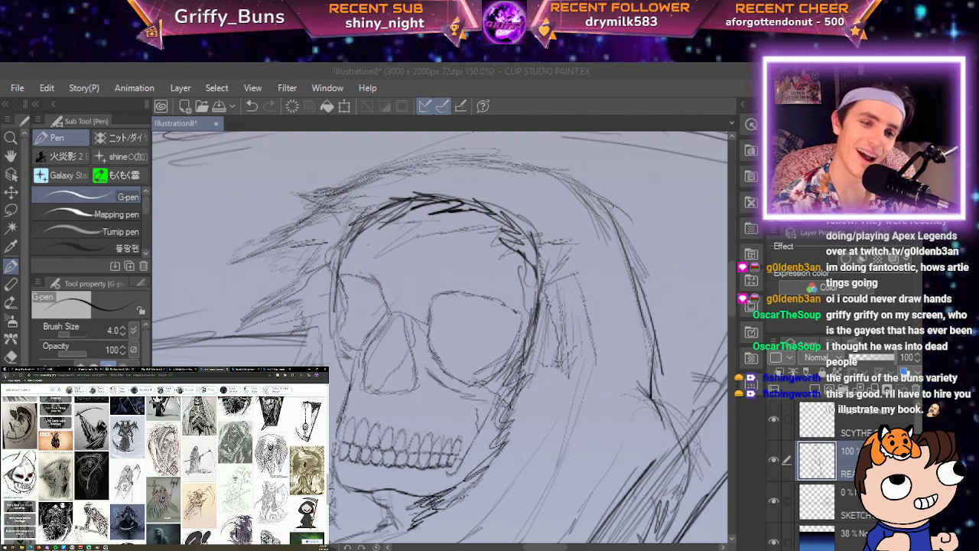
pyautogui.click(5, 376)
pyautogui.click(5, 376)
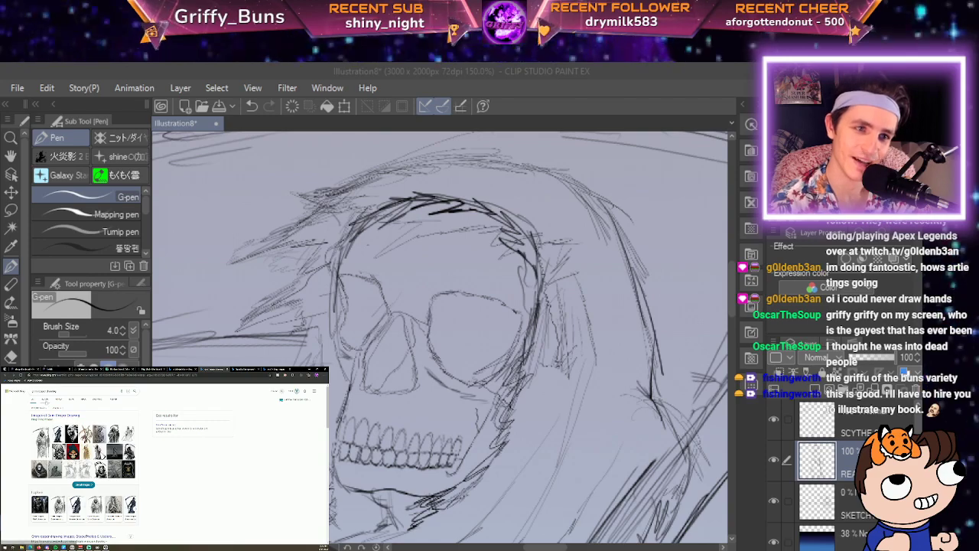
pyautogui.click(46, 398)
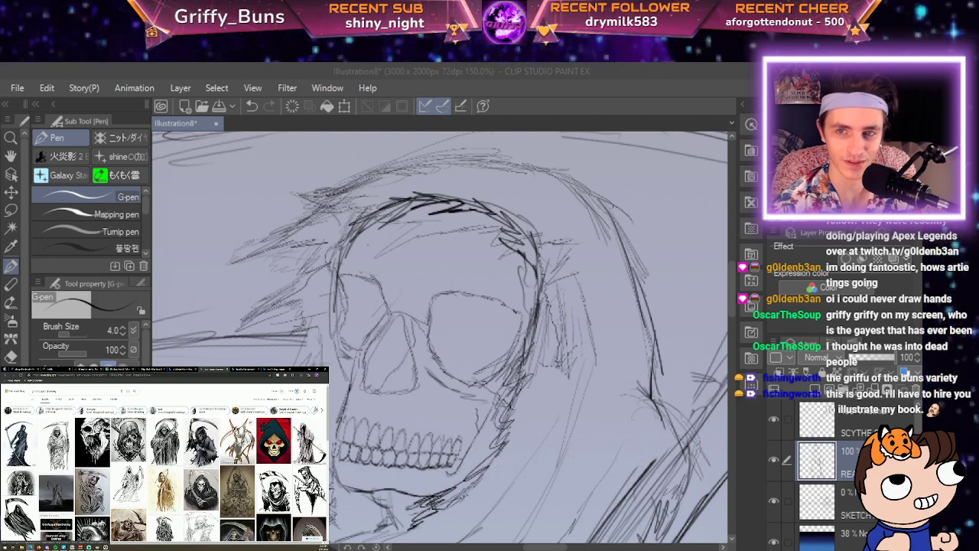
# Open the sepia hooded reaper drawing as a reference and darken the skull's upper forehead with zigzag shading strokes.
pyautogui.click(237, 491)
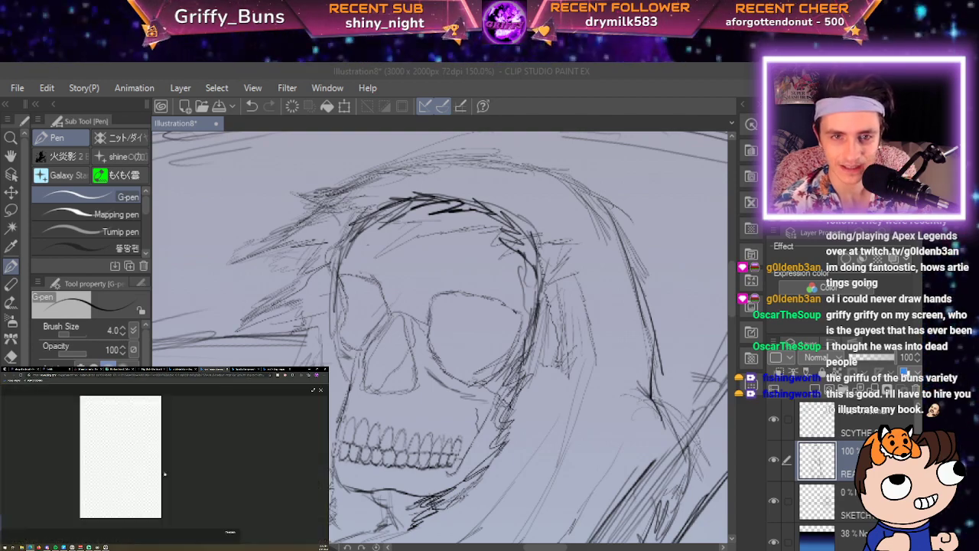
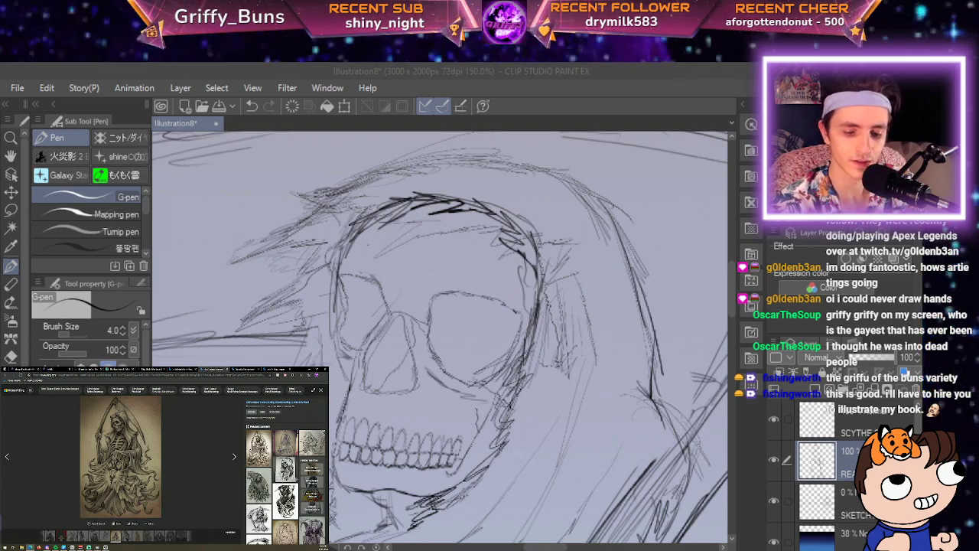
pyautogui.moveTo(470, 210); pyautogui.dragTo(383, 244)
pyautogui.moveTo(412, 211); pyautogui.dragTo(358, 237)
pyautogui.moveTo(375, 197); pyautogui.dragTo(363, 214)
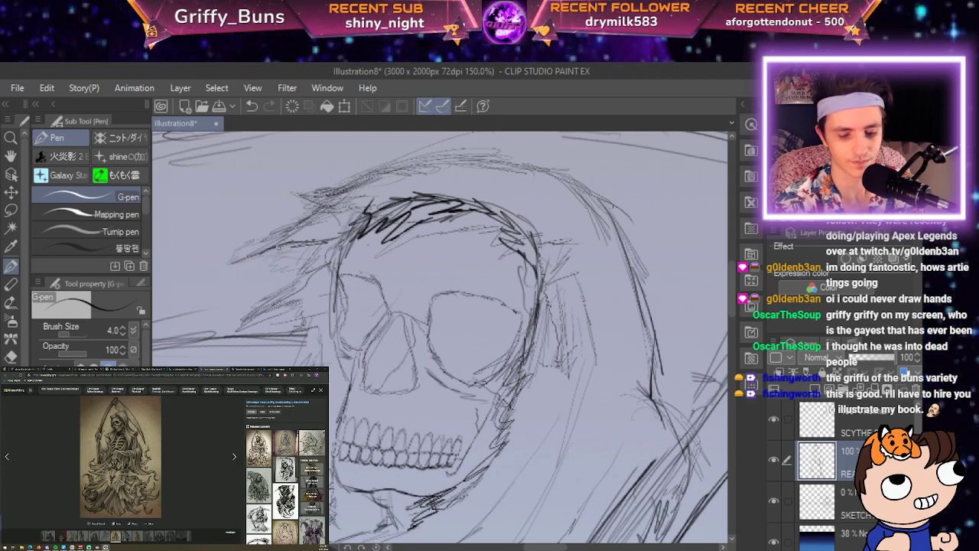
# Darken the hood's ragged edge with jagged strokes from the spikes beside the temple down toward the collar below the jaw.
pyautogui.moveTo(271, 250); pyautogui.dragTo(247, 258)
pyautogui.moveTo(314, 242); pyautogui.dragTo(296, 304)
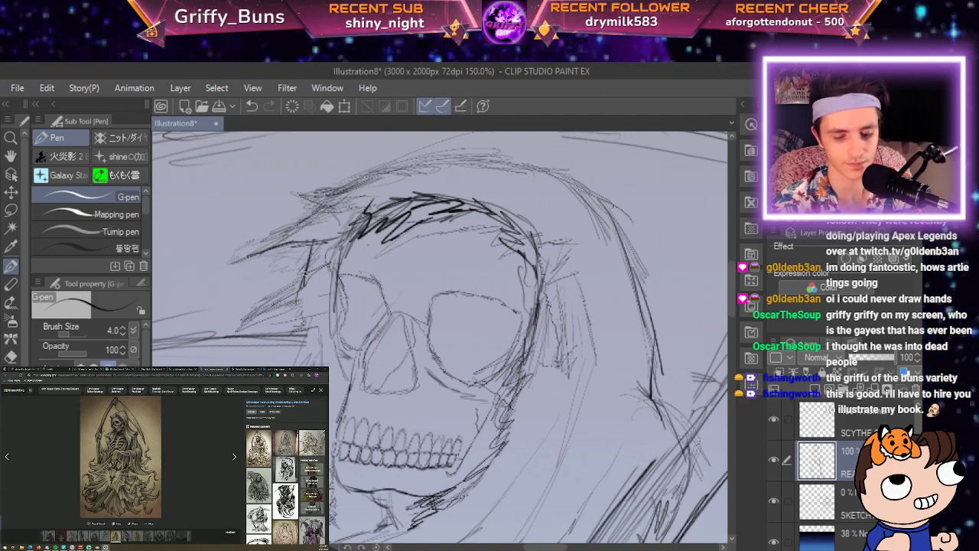
pyautogui.moveTo(304, 271); pyautogui.dragTo(242, 337)
pyautogui.moveTo(299, 308); pyautogui.dragTo(291, 366)
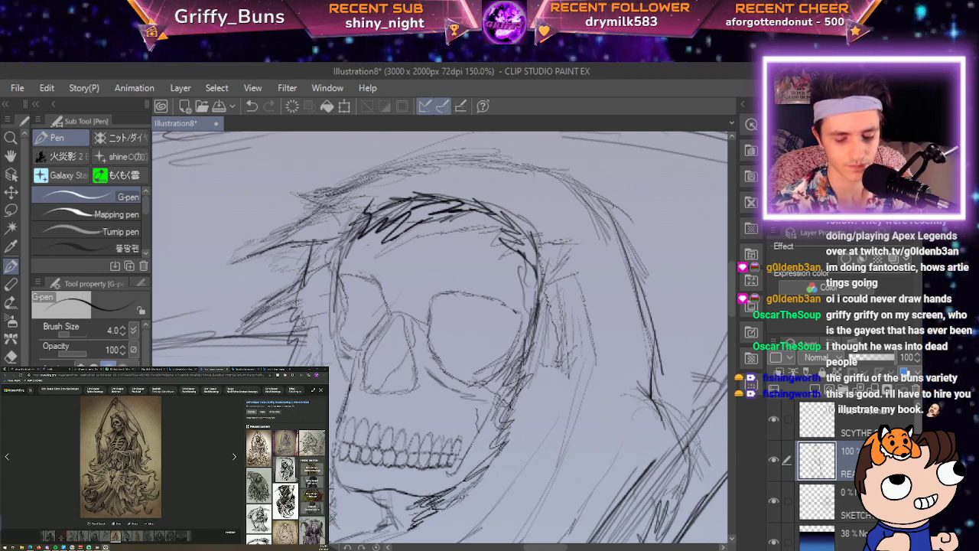
pyautogui.moveTo(475, 467); pyautogui.dragTo(482, 314)
pyautogui.scroll(-1, 483, 315)
pyautogui.scroll(1, 484, 315)
pyautogui.scroll(1, 483, 313)
pyautogui.moveTo(515, 520); pyautogui.dragTo(761, 479)
pyautogui.moveTo(433, 295)
pyautogui.mouseDown()
pyautogui.moveTo(408, 302)
pyautogui.moveTo(360, 329)
pyautogui.moveTo(335, 394)
pyautogui.moveTo(443, 373)
pyautogui.moveTo(432, 394)
pyautogui.mouseUp()
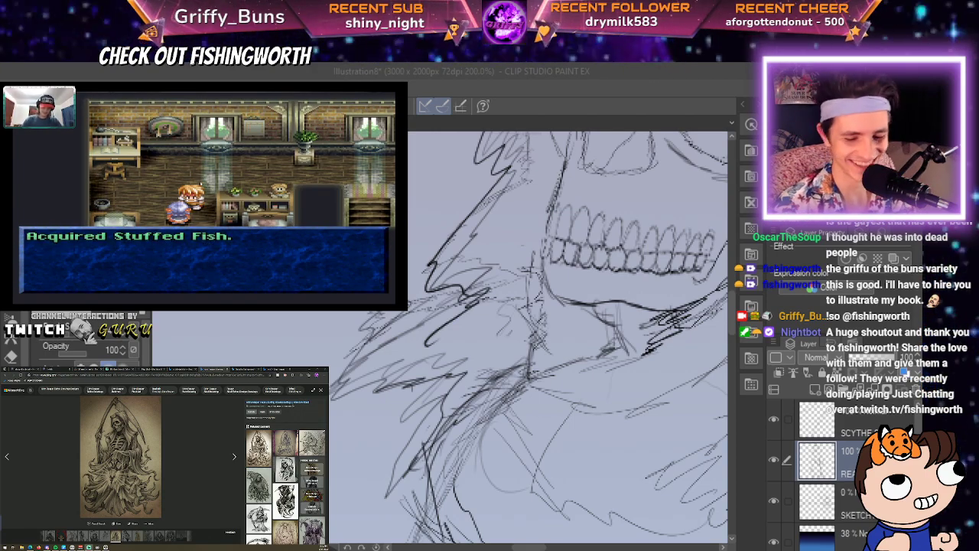
pyautogui.moveTo(614, 338); pyautogui.dragTo(425, 441)
pyautogui.hotkey('ctrl', 'z')
pyautogui.moveTo(674, 313)
pyautogui.mouseDown()
pyautogui.moveTo(446, 429)
pyautogui.moveTo(378, 490)
pyautogui.mouseUp()
# Review the reaper's sleeves, hands, robe and scythe at a reduced zoom to judge the whole figure.
pyautogui.scroll(-2, 375, 493)
pyautogui.moveTo(528, 355); pyautogui.dragTo(624, 220)
pyautogui.scroll(-1, 624, 219)
pyautogui.moveTo(596, 318); pyautogui.dragTo(476, 200)
pyautogui.scroll(-1, 476, 200)
pyautogui.scroll(-1, 624, 219)
pyautogui.moveTo(517, 306); pyautogui.dragTo(590, 268)
pyautogui.scroll(1, 591, 268)
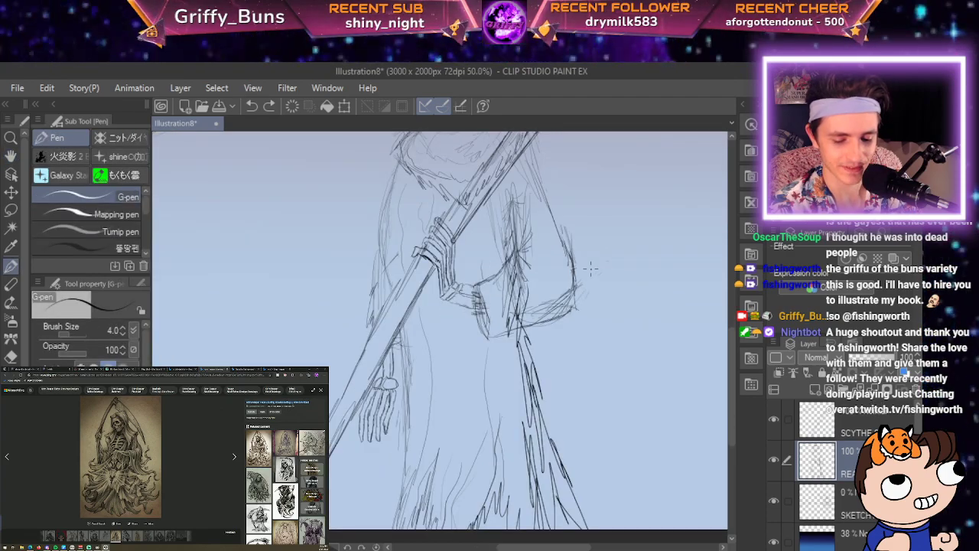
pyautogui.scroll(-2, 591, 269)
pyautogui.moveTo(590, 269); pyautogui.dragTo(461, 371)
pyautogui.moveTo(694, 546); pyautogui.dragTo(701, 550)
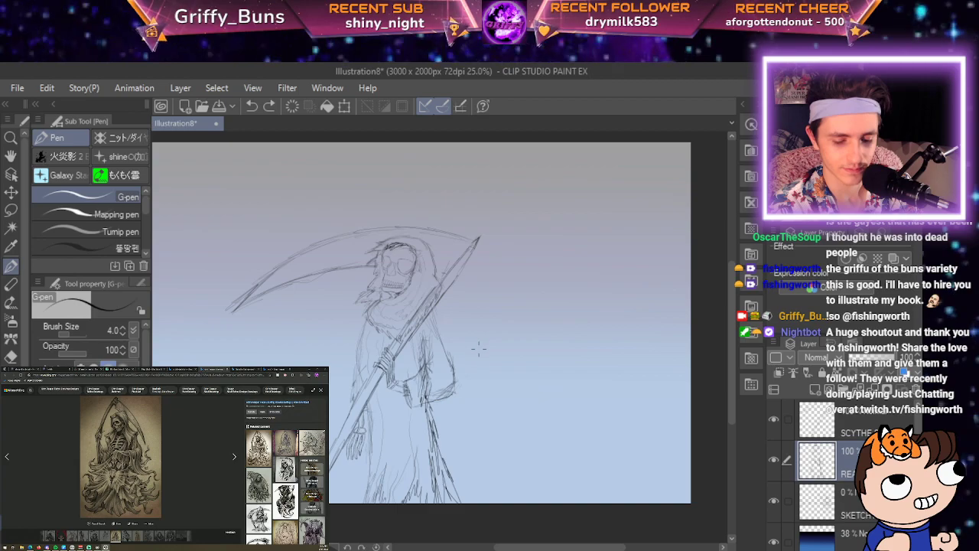
# Lasso the skull's nose cavity, free-transform it to be slightly narrower and tilted, and clear the selection.
pyautogui.scroll(2, 477, 349)
pyautogui.moveTo(475, 339)
pyautogui.mouseDown()
pyautogui.moveTo(538, 382)
pyautogui.moveTo(583, 382)
pyautogui.moveTo(608, 433)
pyautogui.moveTo(652, 475)
pyautogui.mouseUp()
pyautogui.scroll(2, 576, 383)
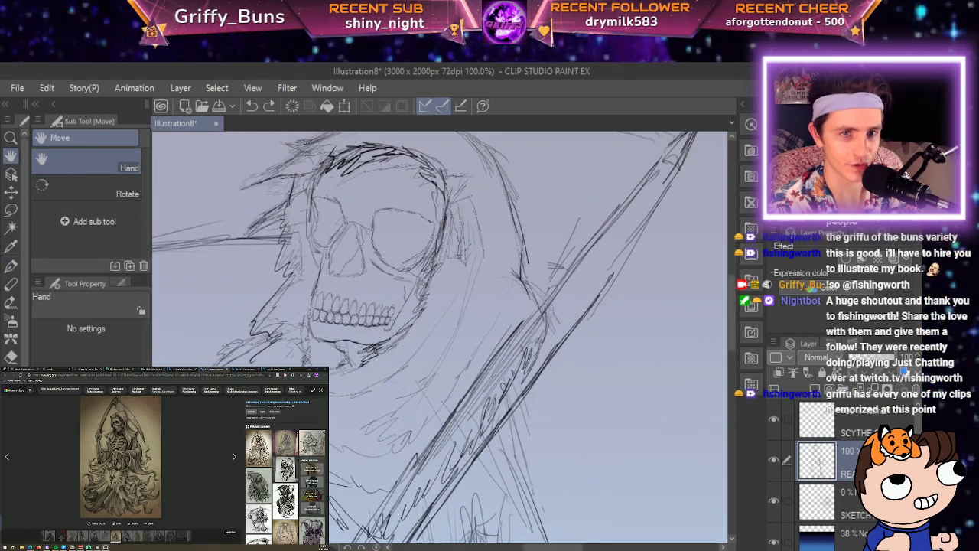
pyautogui.moveTo(450, 355)
pyautogui.mouseDown()
pyautogui.moveTo(542, 435)
pyautogui.moveTo(626, 550)
pyautogui.mouseUp()
pyautogui.scroll(2, 555, 450)
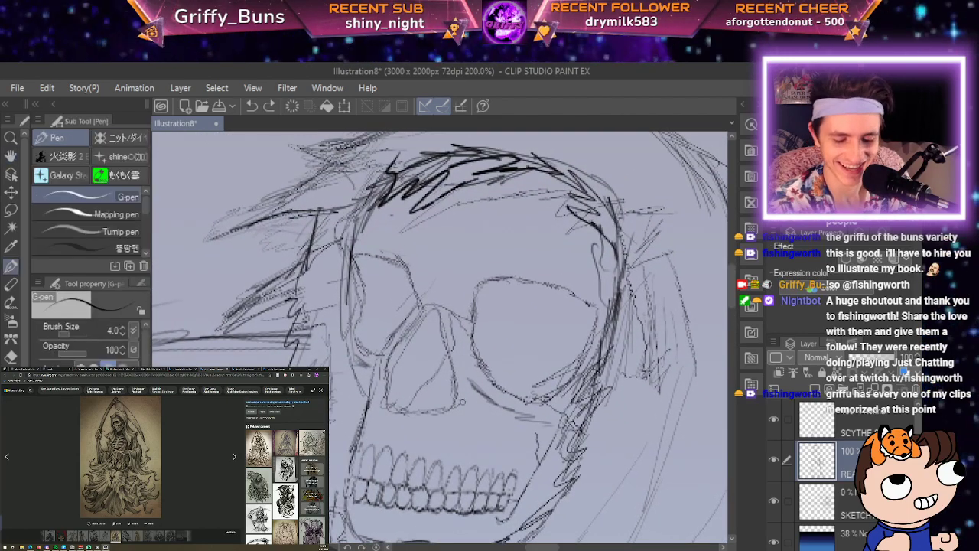
pyautogui.click(10, 211)
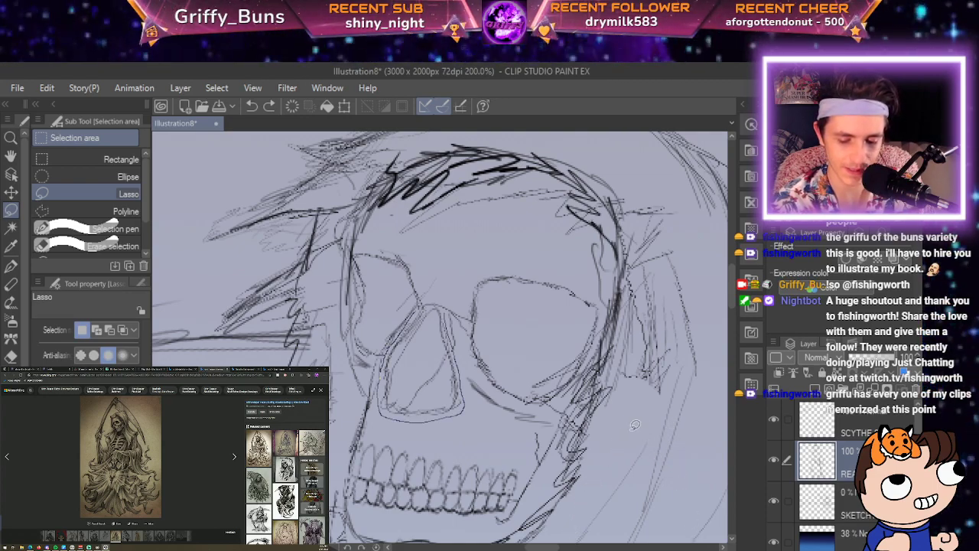
pyautogui.moveTo(421, 306); pyautogui.dragTo(434, 306)
pyautogui.click(47, 88)
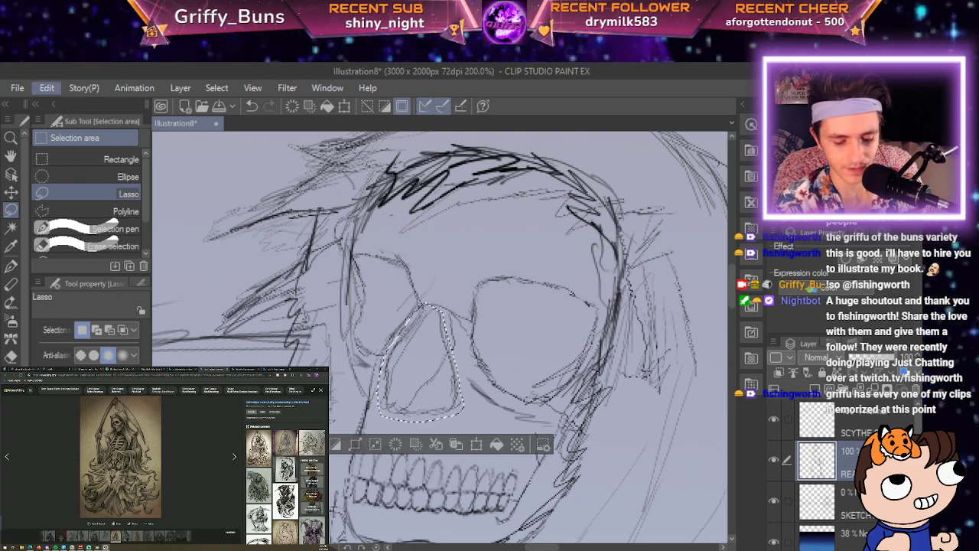
pyautogui.hotkey('ctrl', 't')
pyautogui.moveTo(376, 302); pyautogui.dragTo(387, 305)
pyautogui.moveTo(426, 356); pyautogui.dragTo(422, 350)
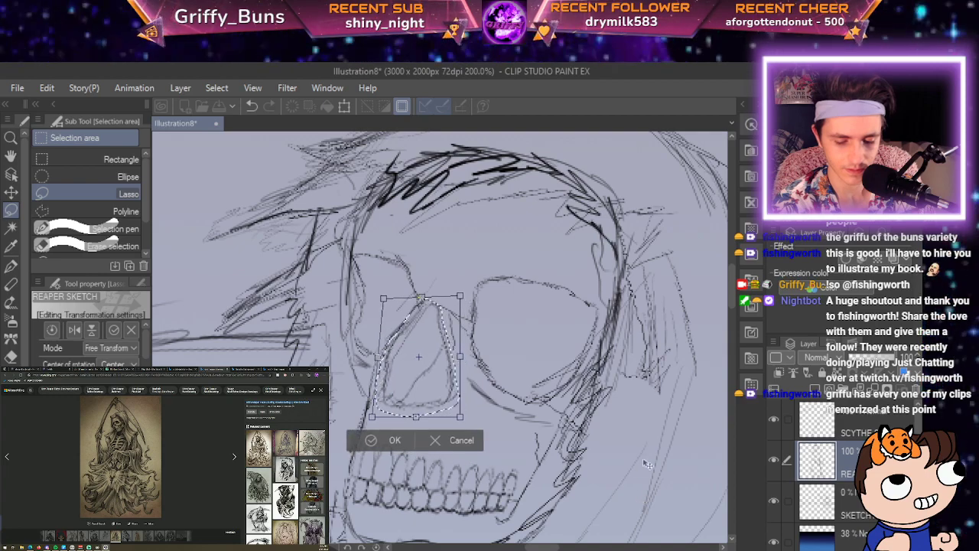
pyautogui.moveTo(460, 296); pyautogui.dragTo(458, 307)
pyautogui.moveTo(459, 361)
pyautogui.mouseDown()
pyautogui.moveTo(434, 369)
pyautogui.moveTo(452, 365)
pyautogui.mouseUp()
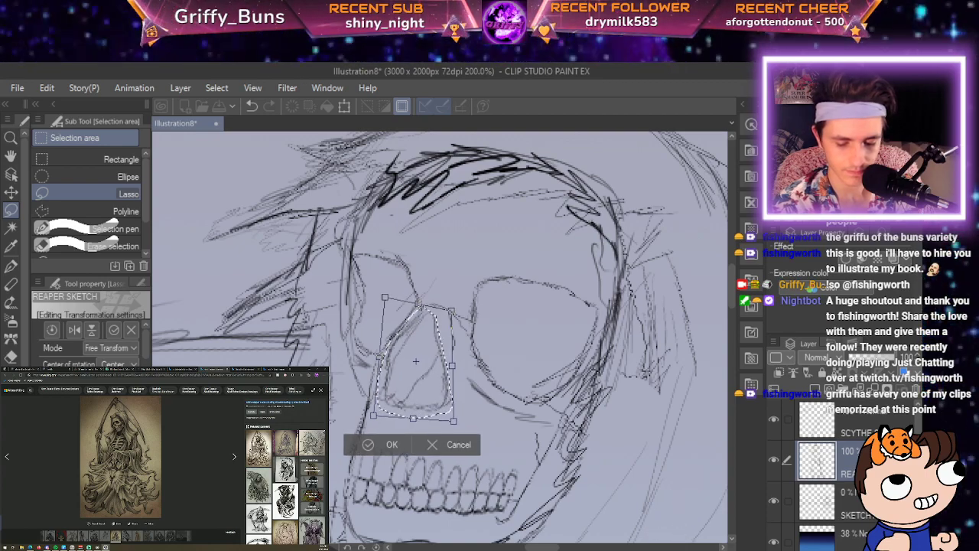
pyautogui.moveTo(413, 418); pyautogui.dragTo(413, 416)
pyautogui.press('Return')
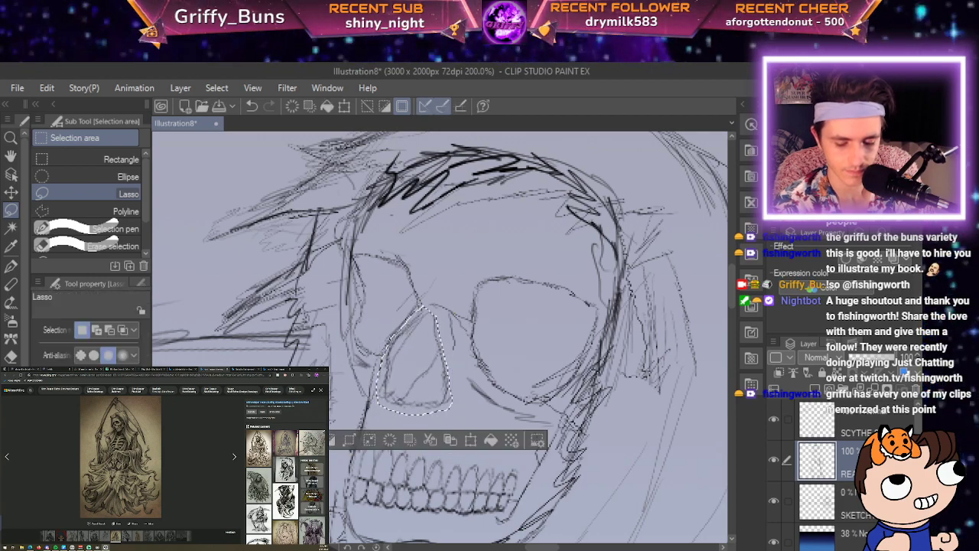
pyautogui.hotkey('ctrl', 'd')
# Raise the SKETCH layer's opacity to 86% to bring back the rough background scene.
pyautogui.scroll(-2, 293, 430)
pyautogui.moveTo(671, 498)
pyautogui.mouseDown()
pyautogui.moveTo(708, 480)
pyautogui.moveTo(732, 352)
pyautogui.moveTo(705, 231)
pyautogui.mouseUp()
pyautogui.hotkey('ctrl', '-')
pyautogui.hotkey('ctrl', '-')
pyautogui.hotkey('ctrl', '-')
pyautogui.hotkey('ctrl', '-')
pyautogui.hotkey('ctrl', '+')
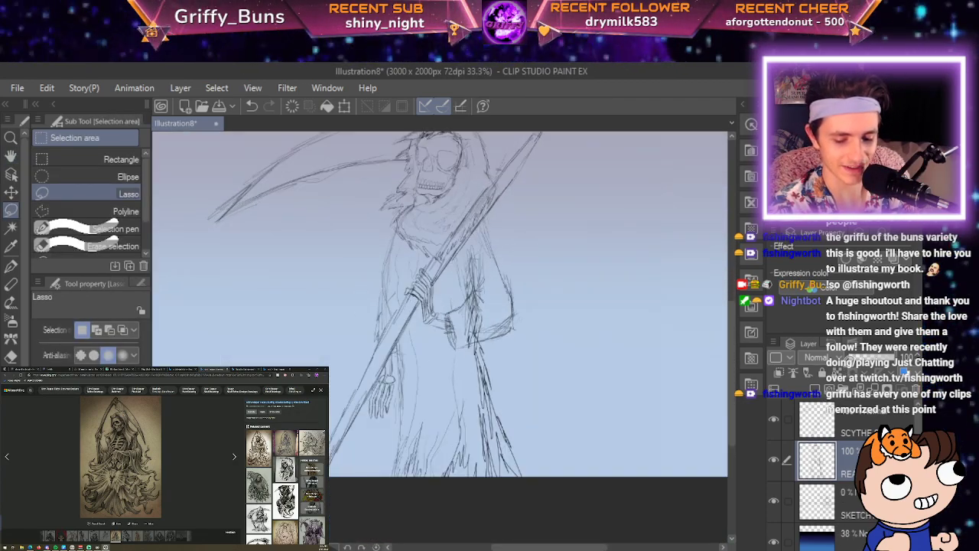
pyautogui.press('p')
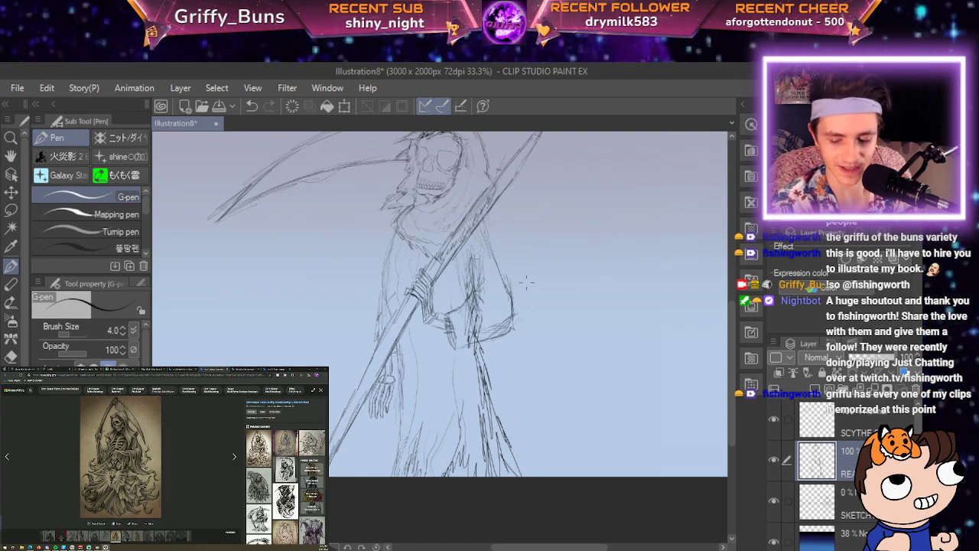
pyautogui.click(848, 503)
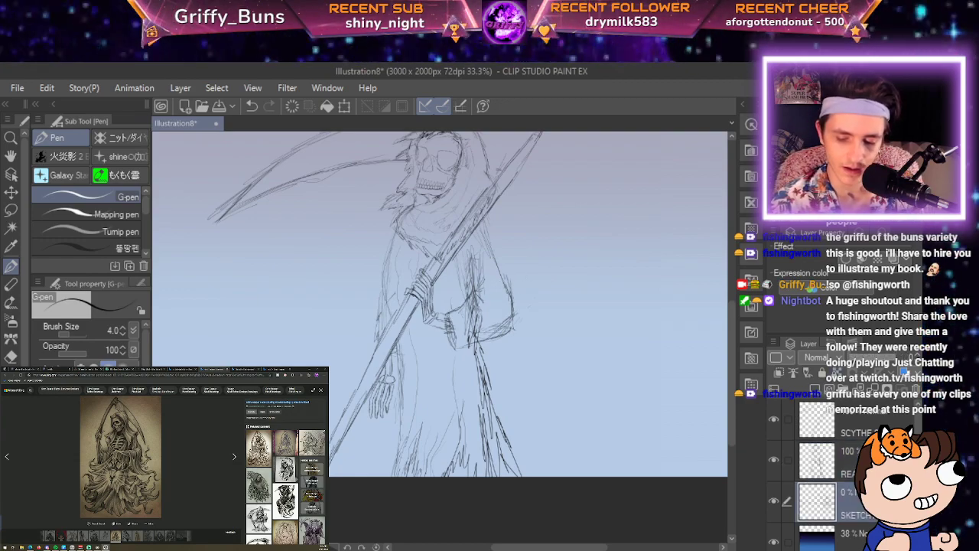
pyautogui.click(882, 357)
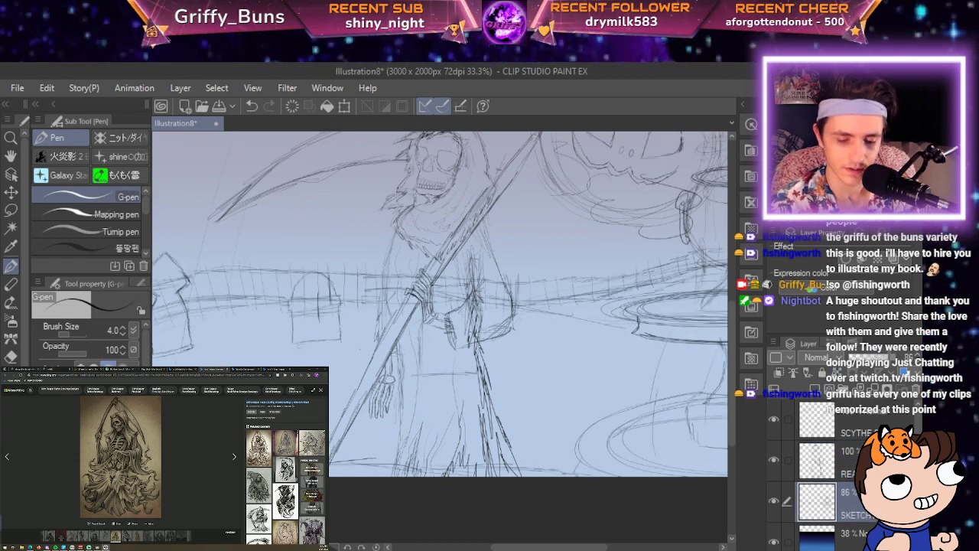
# Examine the rough composition around the reaper, including the moon, fence, tombstones, cauldron and pedestal.
pyautogui.press('space')
pyautogui.moveTo(459, 268); pyautogui.dragTo(471, 328)
pyautogui.scroll(-1, 574, 358)
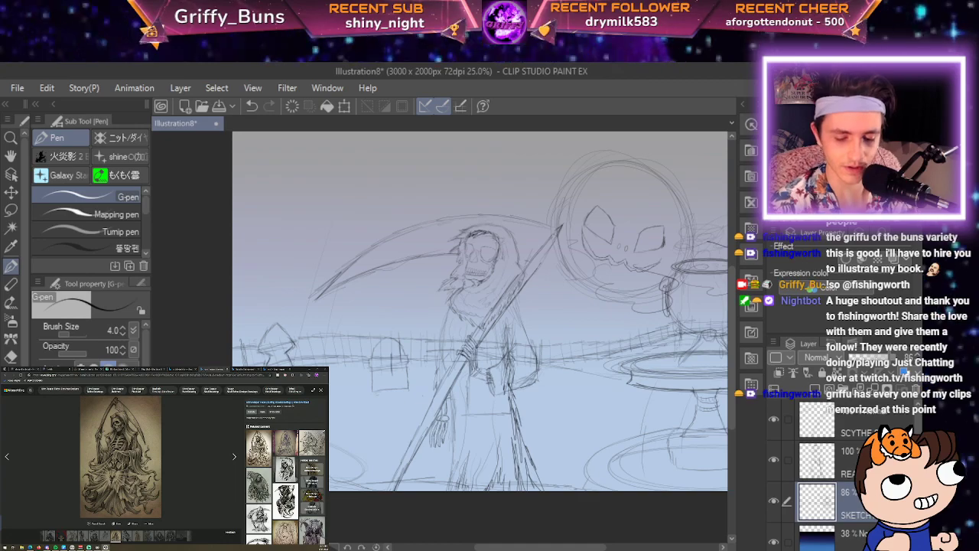
pyautogui.press('space')
pyautogui.moveTo(556, 390); pyautogui.dragTo(498, 389)
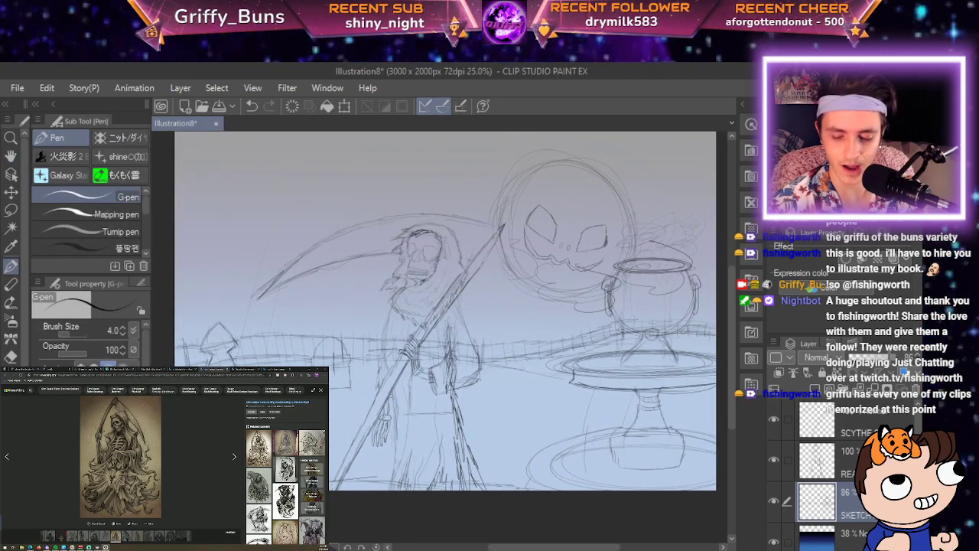
pyautogui.click(859, 423)
pyautogui.click(854, 502)
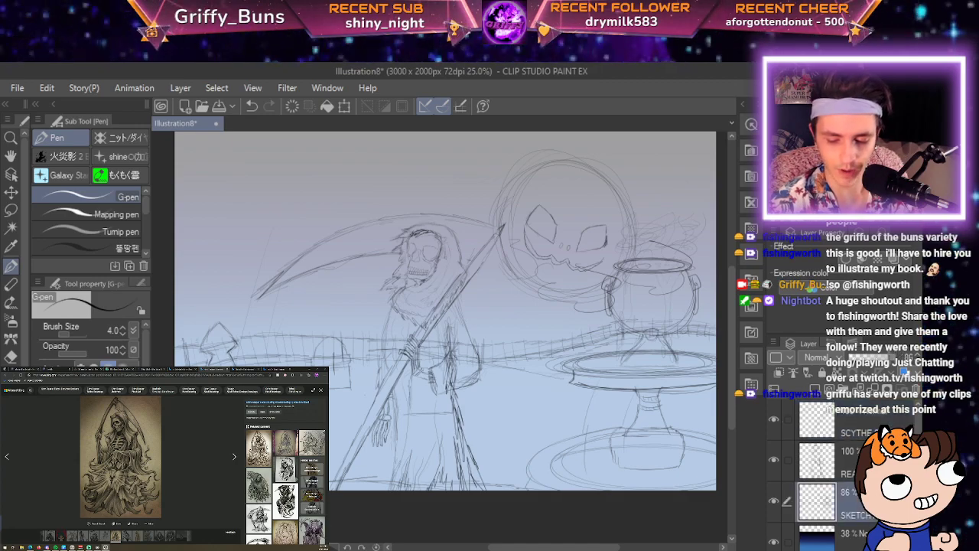
pyautogui.scroll(2, 438, 383)
pyautogui.press('space')
pyautogui.moveTo(716, 528); pyautogui.dragTo(618, 474)
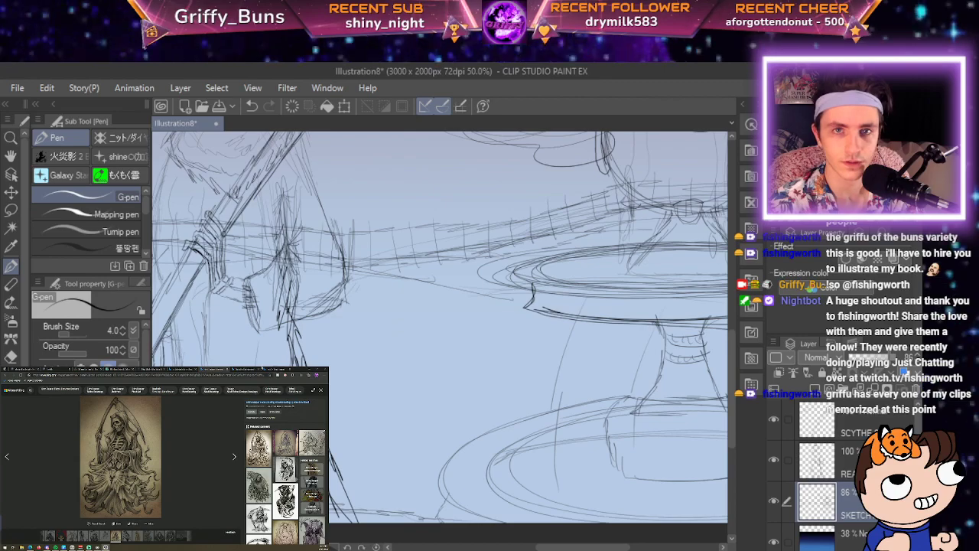
# Browse the spooky background image results and open the moonlit night scene with glowing jack-o'-lanterns as a reference.
pyautogui.click(249, 369)
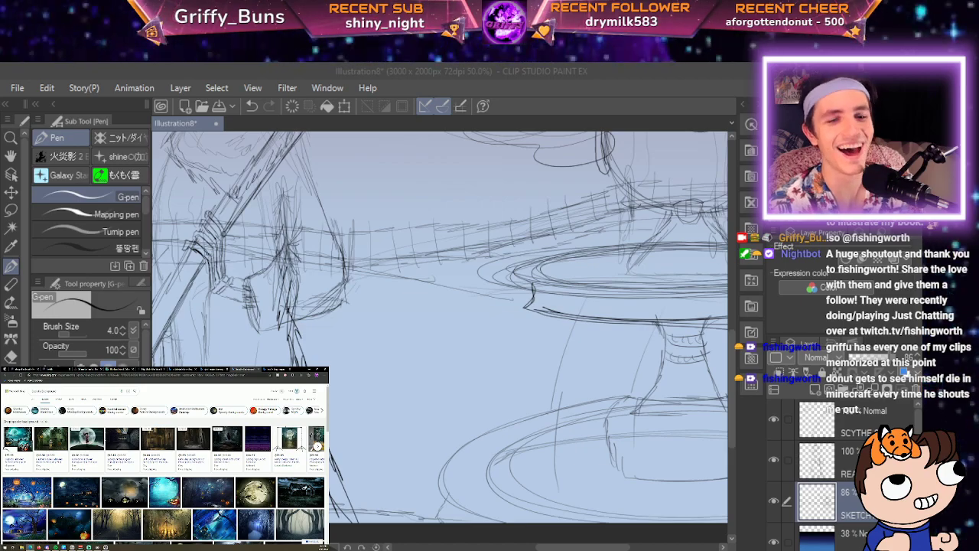
pyautogui.scroll(-3, 164, 464)
pyautogui.scroll(-3, 161, 471)
pyautogui.scroll(4, 161, 470)
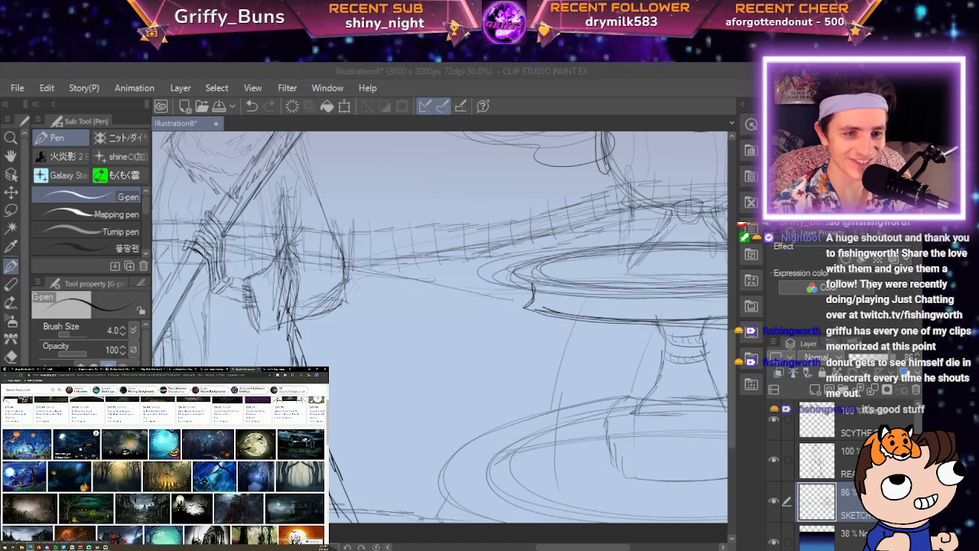
pyautogui.click(80, 448)
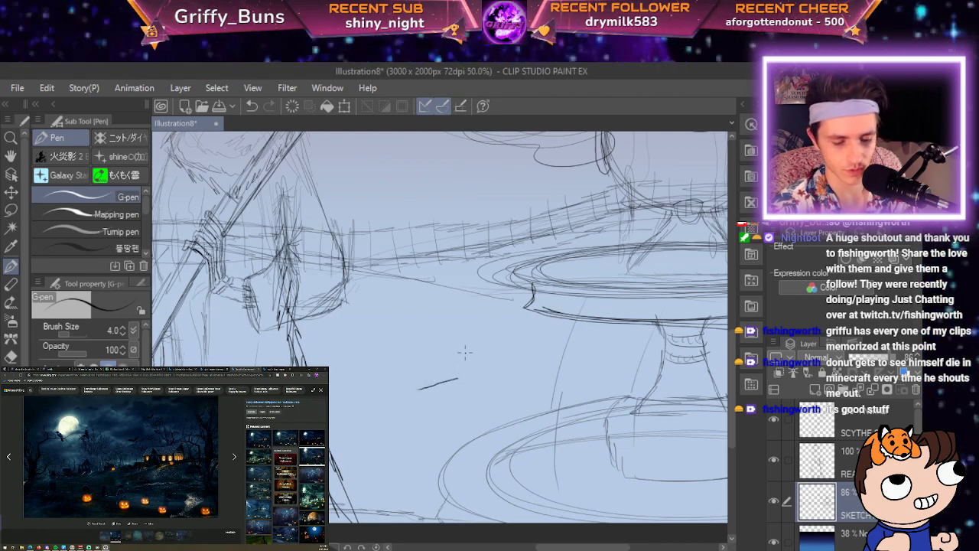
# Add a new layer directly above the SKETCH layer and name it pumpkin.
pyautogui.press('space')
pyautogui.moveTo(447, 379); pyautogui.dragTo(505, 361)
pyautogui.moveTo(244, 371)
pyautogui.mouseDown()
pyautogui.moveTo(616, 353)
pyautogui.moveTo(681, 403)
pyautogui.mouseUp()
pyautogui.scroll(2, 681, 402)
pyautogui.press('space')
pyautogui.moveTo(483, 457); pyautogui.dragTo(691, 481)
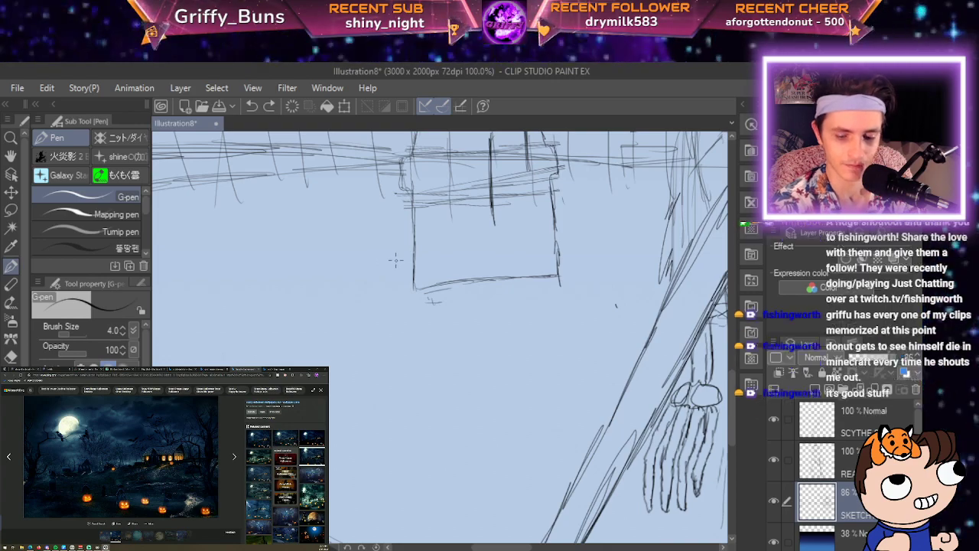
pyautogui.click(830, 390)
pyautogui.click(857, 420)
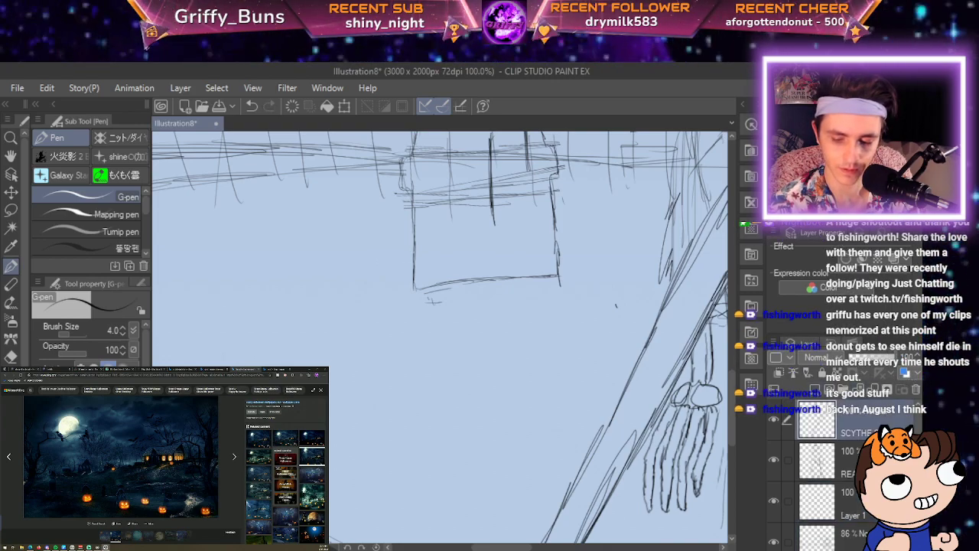
pyautogui.click(853, 503)
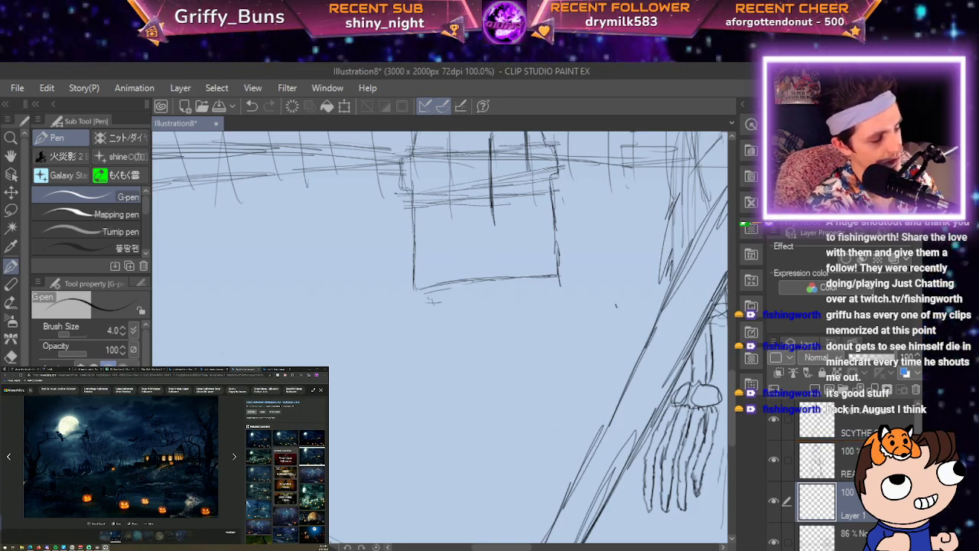
pyautogui.write('pumpkin')
pyautogui.press('Return')
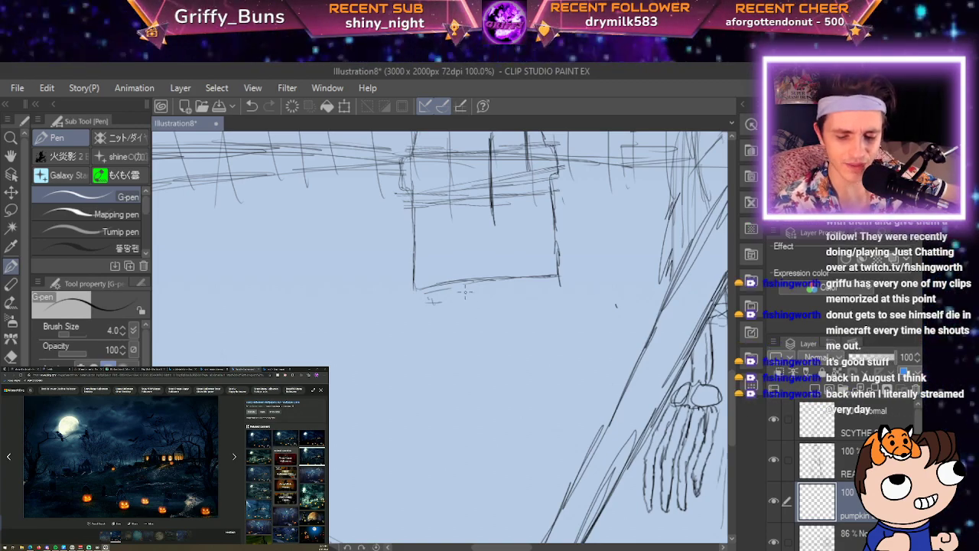
# Sketch a wide, rounded pumpkin outline with a curved stem in front of the arched tombstone beside the reaper.
pyautogui.press('space')
pyautogui.moveTo(461, 243); pyautogui.dragTo(416, 298)
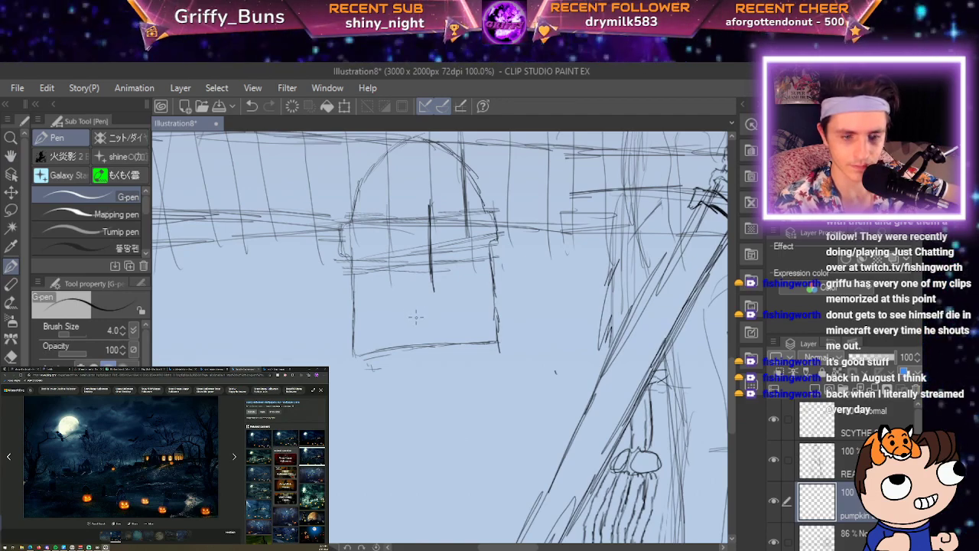
pyautogui.moveTo(416, 319)
pyautogui.mouseDown()
pyautogui.moveTo(405, 276)
pyautogui.moveTo(414, 272)
pyautogui.moveTo(440, 319)
pyautogui.moveTo(415, 322)
pyautogui.moveTo(422, 314)
pyautogui.moveTo(420, 329)
pyautogui.moveTo(397, 315)
pyautogui.moveTo(367, 327)
pyautogui.moveTo(334, 363)
pyautogui.mouseUp()
pyautogui.moveTo(377, 320); pyautogui.dragTo(332, 362)
pyautogui.moveTo(330, 455)
pyautogui.mouseDown()
pyautogui.moveTo(367, 473)
pyautogui.moveTo(421, 479)
pyautogui.moveTo(520, 459)
pyautogui.moveTo(542, 432)
pyautogui.moveTo(546, 373)
pyautogui.moveTo(508, 329)
pyautogui.moveTo(462, 313)
pyautogui.moveTo(528, 325)
pyautogui.moveTo(546, 355)
pyautogui.mouseUp()
pyautogui.moveTo(517, 321)
pyautogui.mouseDown()
pyautogui.moveTo(548, 360)
pyautogui.moveTo(550, 431)
pyautogui.mouseUp()
pyautogui.moveTo(552, 398); pyautogui.dragTo(539, 450)
pyautogui.moveTo(542, 433); pyautogui.dragTo(529, 461)
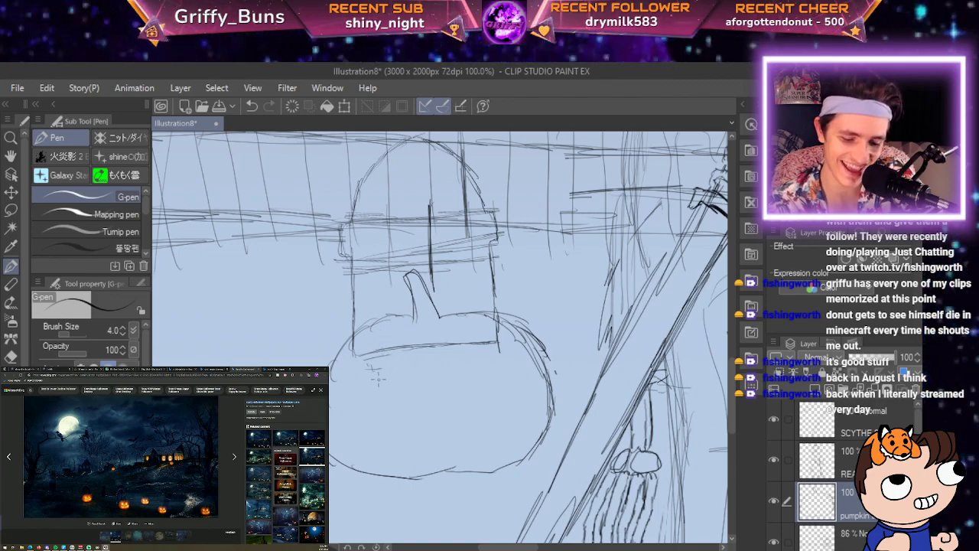
# Draw the pumpkin's carved face with two slanted teardrop eyes and a wide jagged grin.
pyautogui.moveTo(368, 367)
pyautogui.mouseDown()
pyautogui.moveTo(380, 401)
pyautogui.moveTo(371, 365)
pyautogui.moveTo(395, 417)
pyautogui.moveTo(410, 414)
pyautogui.moveTo(413, 389)
pyautogui.mouseUp()
pyautogui.moveTo(373, 352); pyautogui.dragTo(378, 378)
pyautogui.moveTo(371, 344); pyautogui.dragTo(407, 384)
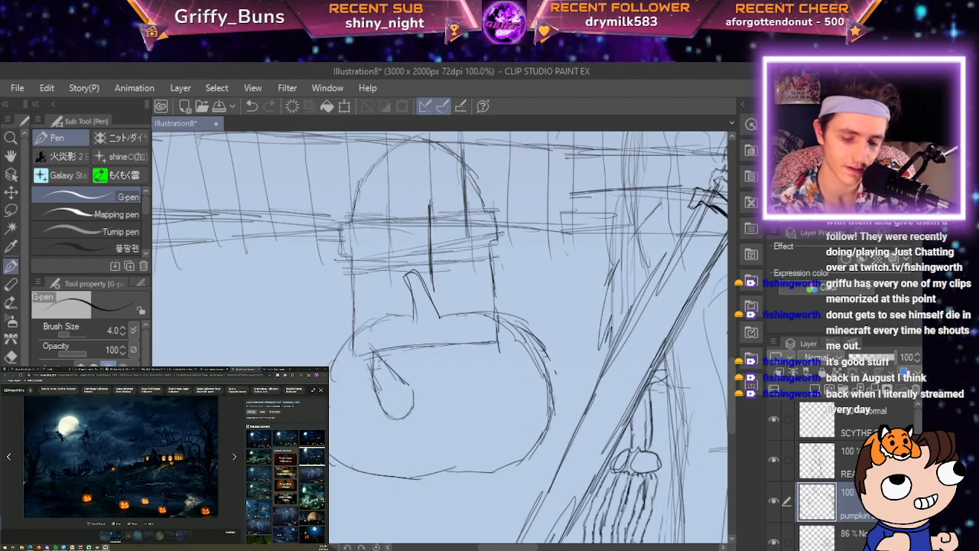
pyautogui.moveTo(468, 385)
pyautogui.mouseDown()
pyautogui.moveTo(486, 338)
pyautogui.moveTo(497, 413)
pyautogui.moveTo(470, 391)
pyautogui.moveTo(486, 413)
pyautogui.moveTo(496, 373)
pyautogui.moveTo(487, 341)
pyautogui.moveTo(467, 383)
pyautogui.mouseUp()
pyautogui.moveTo(485, 346); pyautogui.dragTo(463, 382)
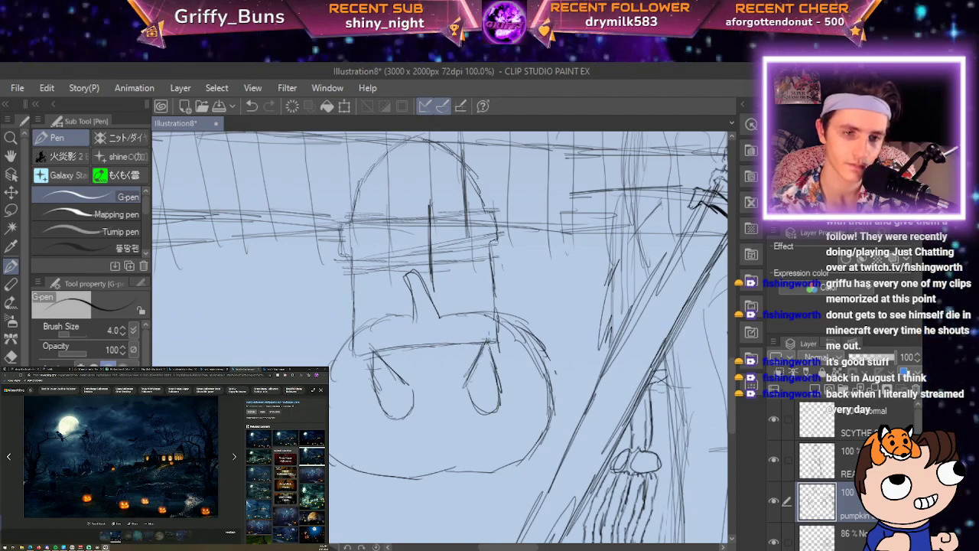
pyautogui.moveTo(355, 410)
pyautogui.mouseDown()
pyautogui.moveTo(367, 434)
pyautogui.moveTo(386, 440)
pyautogui.moveTo(425, 422)
pyautogui.moveTo(508, 424)
pyautogui.moveTo(525, 394)
pyautogui.moveTo(494, 459)
pyautogui.moveTo(413, 467)
pyautogui.moveTo(367, 463)
pyautogui.moveTo(350, 401)
pyautogui.mouseUp()
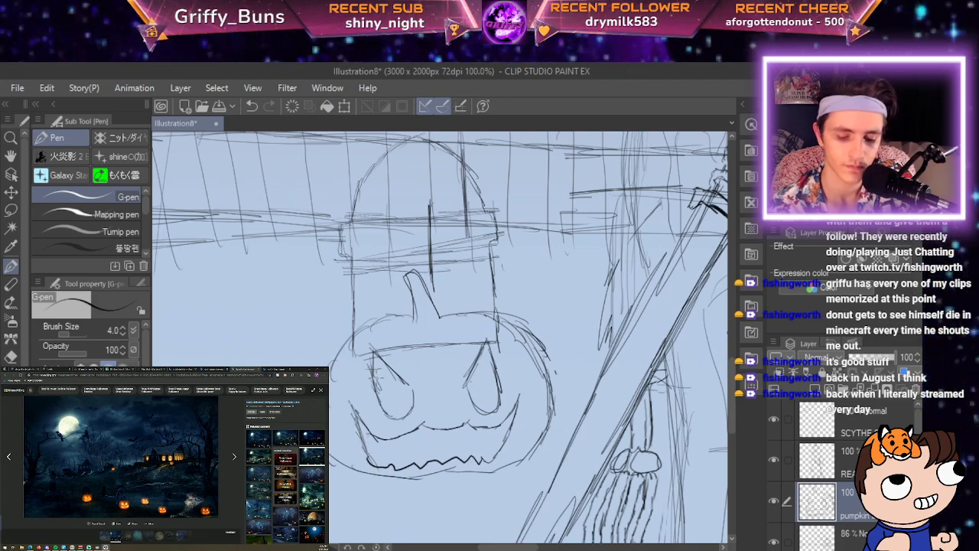
# Lasso the jack-o'-lantern in front of the arched tombstone, scale it down and skew it slightly with Free Transform, and deselect it.
pyautogui.scroll(-4, 376, 378)
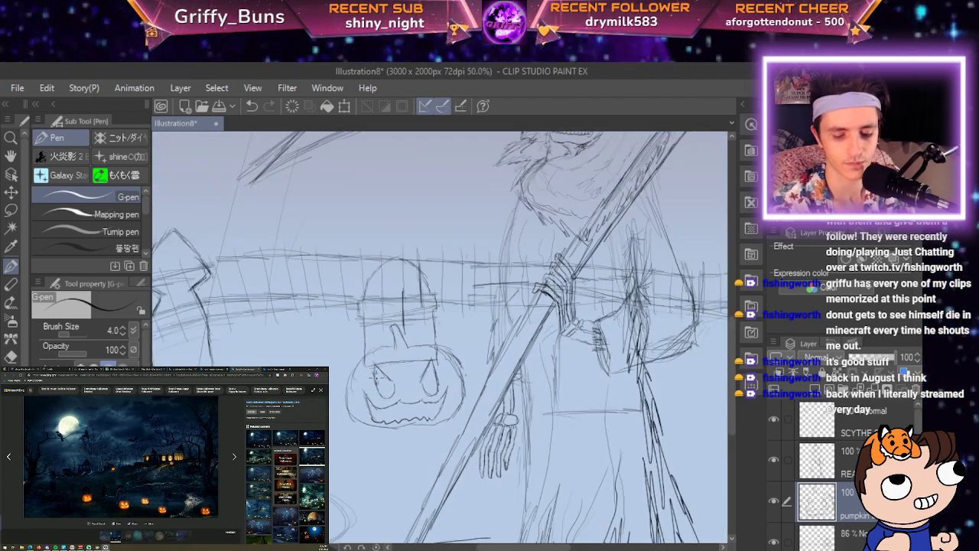
pyautogui.scroll(3, 375, 373)
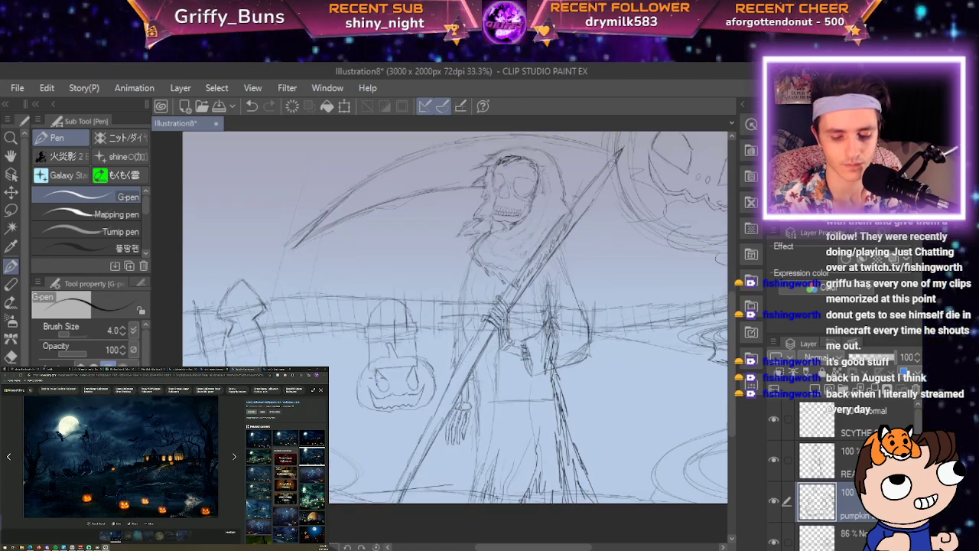
pyautogui.click(11, 210)
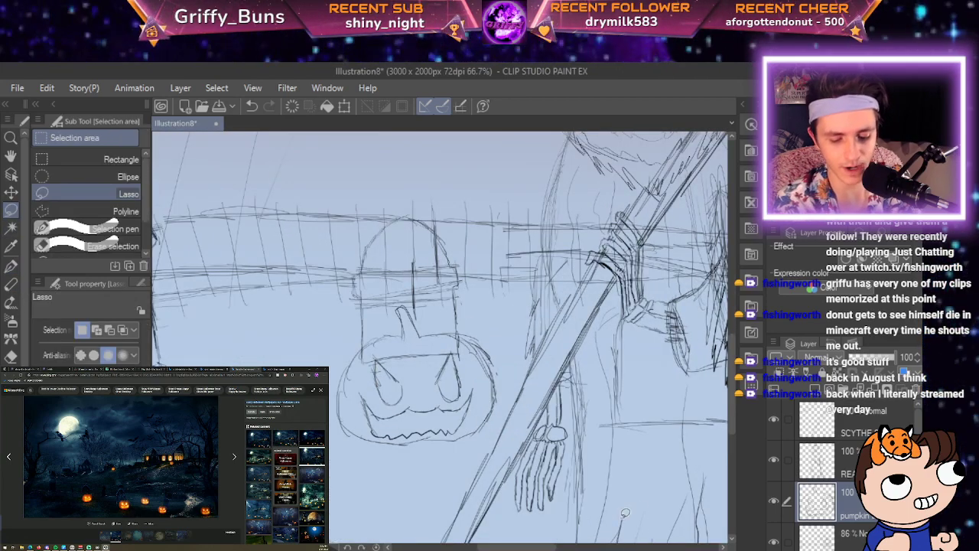
pyautogui.moveTo(393, 299)
pyautogui.mouseDown()
pyautogui.moveTo(317, 444)
pyautogui.moveTo(462, 457)
pyautogui.moveTo(515, 366)
pyautogui.moveTo(444, 308)
pyautogui.mouseUp()
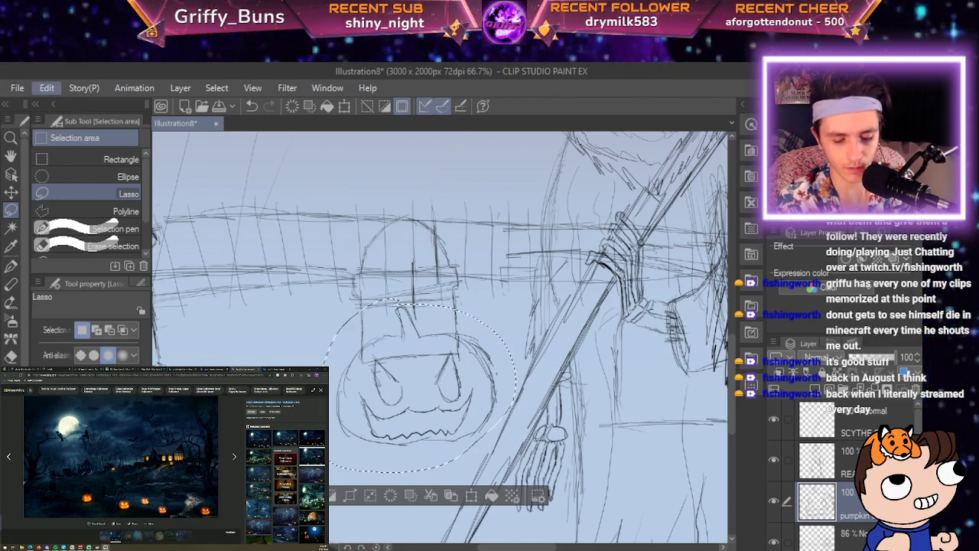
pyautogui.hotkey('ctrl', 't')
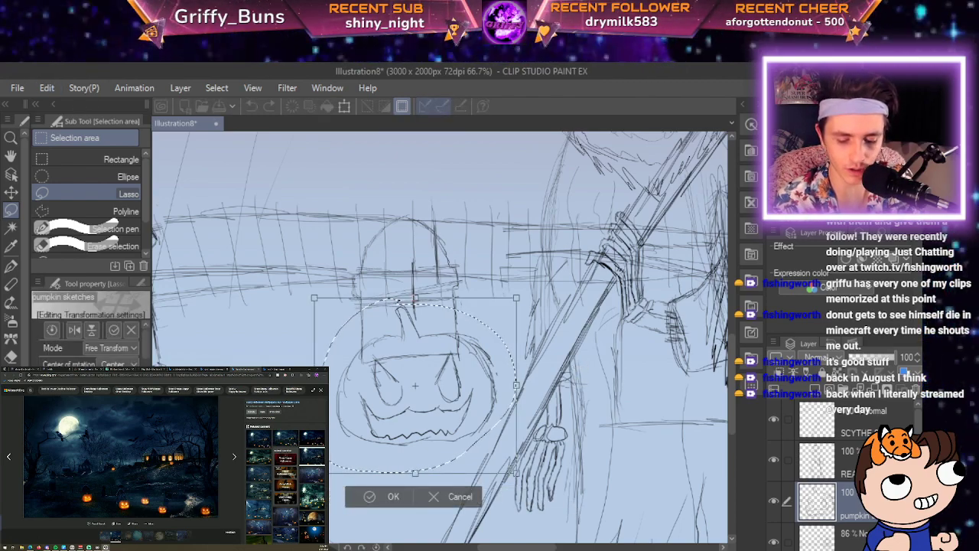
pyautogui.moveTo(516, 472); pyautogui.dragTo(502, 452)
pyautogui.moveTo(416, 456); pyautogui.dragTo(421, 444)
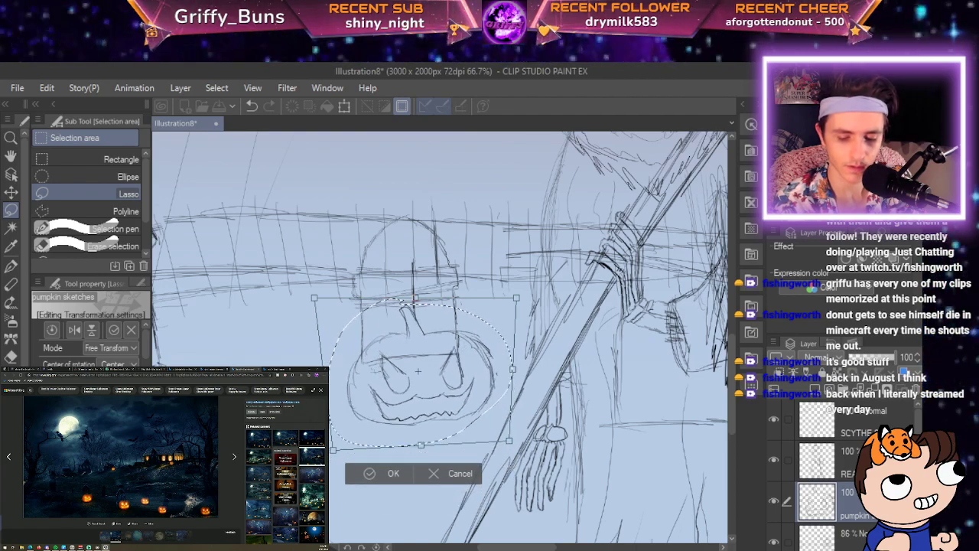
pyautogui.moveTo(516, 298); pyautogui.dragTo(495, 312)
pyautogui.moveTo(314, 298); pyautogui.dragTo(337, 315)
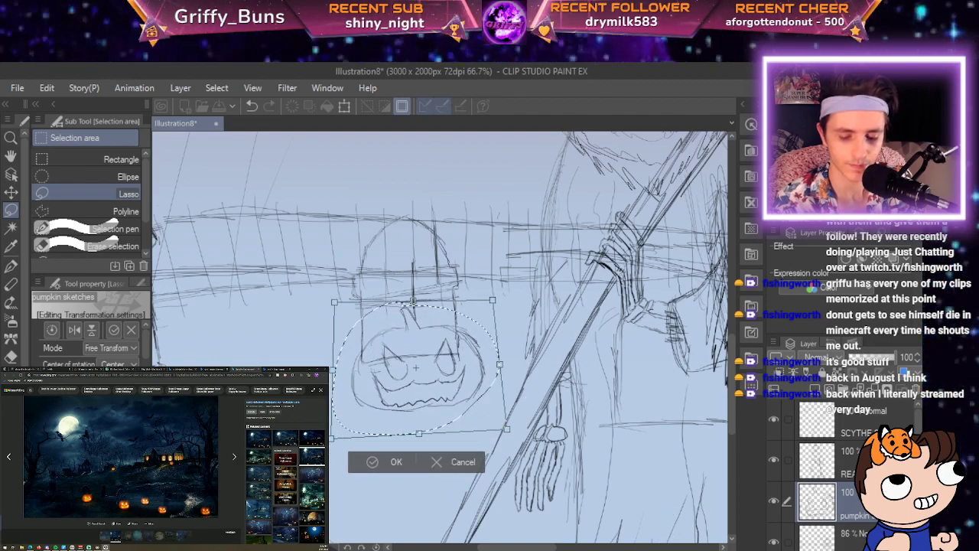
pyautogui.press('Return')
pyautogui.hotkey('ctrl', 'd')
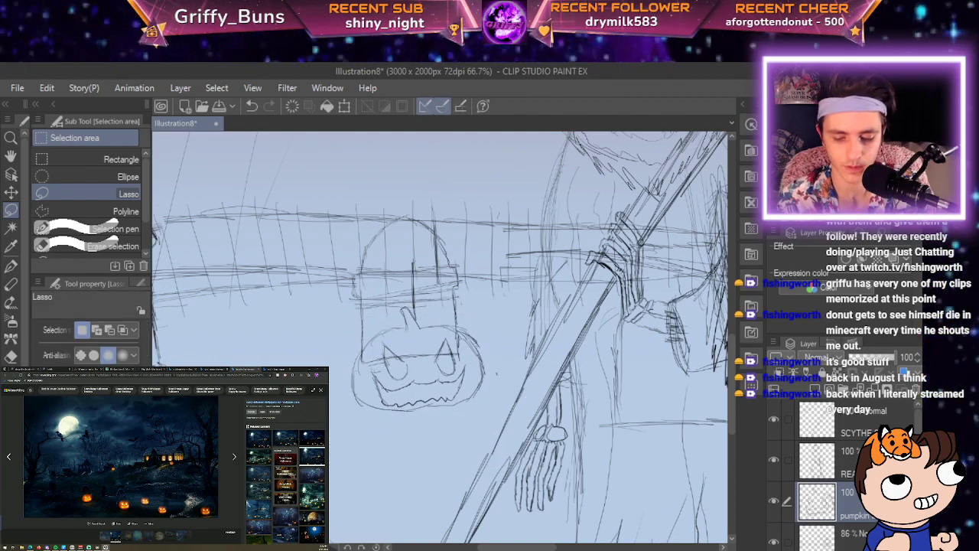
# Sketch a small round pumpkin outline with a short stem on the open ground between the reaper and the cauldron's pedestal.
pyautogui.scroll(-3, 291, 449)
pyautogui.scroll(1, 291, 449)
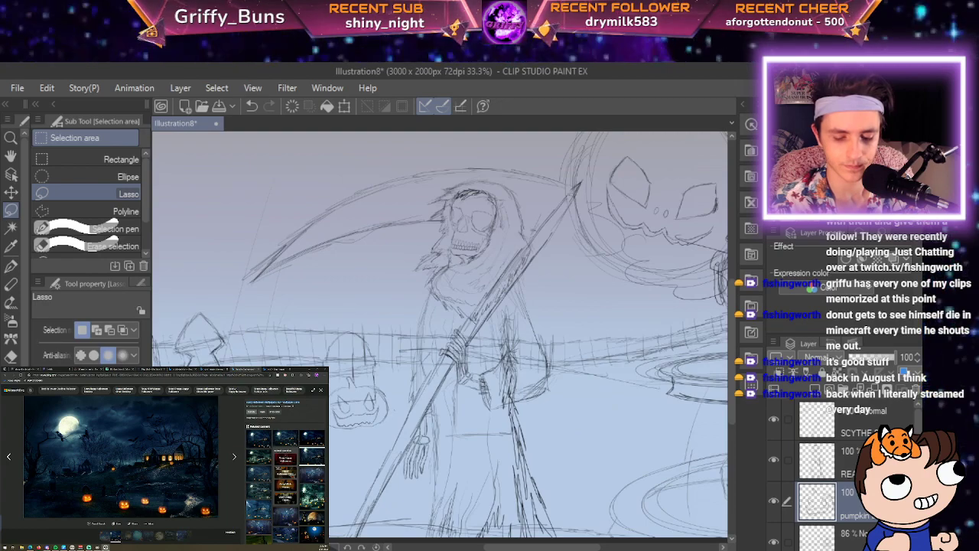
pyautogui.moveTo(596, 344); pyautogui.dragTo(490, 313)
pyautogui.scroll(2, 490, 313)
pyautogui.moveTo(536, 428); pyautogui.dragTo(512, 306)
pyautogui.scroll(1, 497, 429)
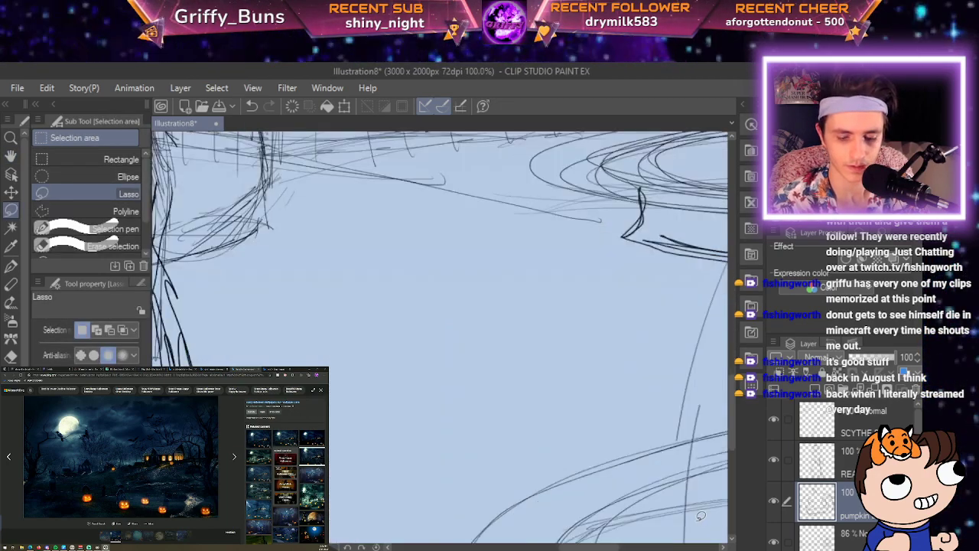
pyautogui.press('p')
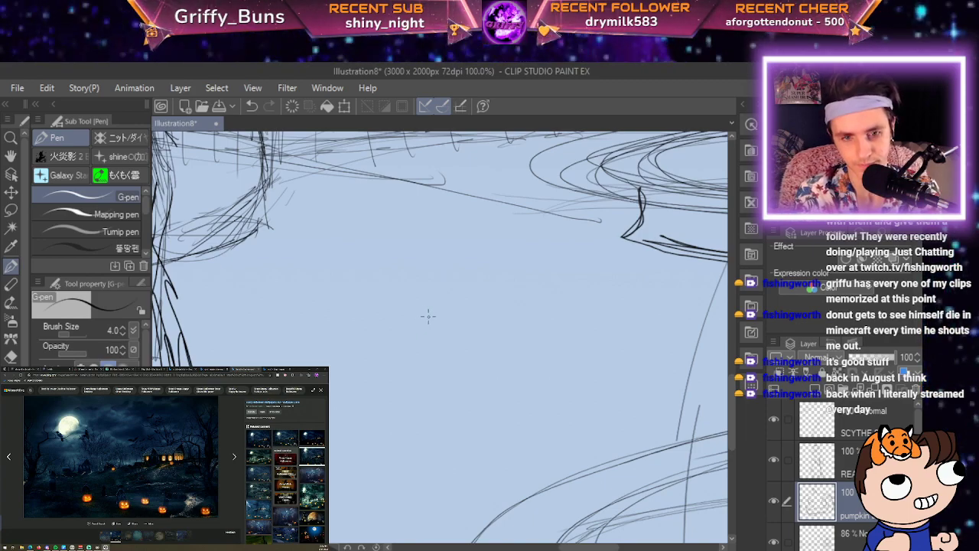
pyautogui.press('space')
pyautogui.moveTo(490, 414); pyautogui.dragTo(422, 258)
pyautogui.moveTo(702, 377); pyautogui.dragTo(625, 437)
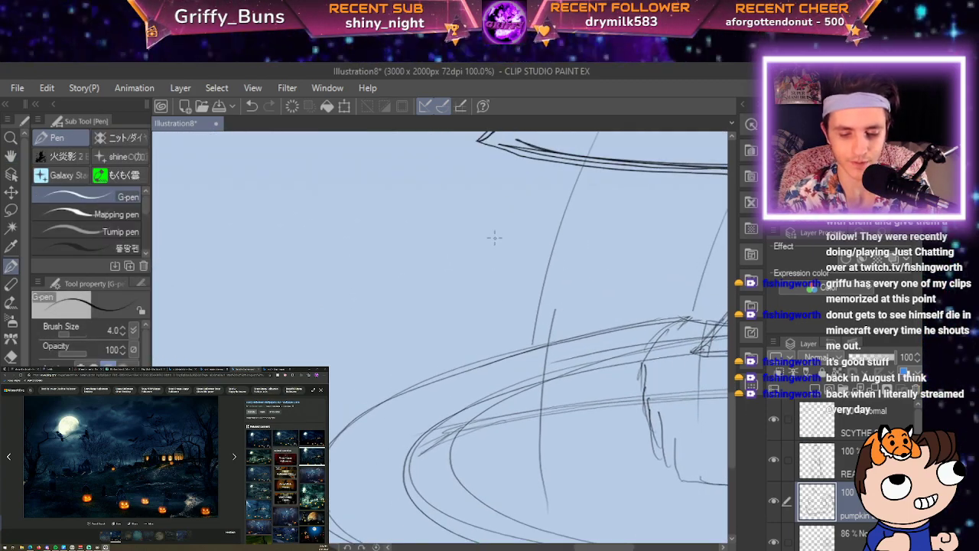
pyautogui.press('space')
pyautogui.moveTo(496, 243)
pyautogui.mouseDown()
pyautogui.moveTo(635, 376)
pyautogui.moveTo(611, 391)
pyautogui.moveTo(612, 358)
pyautogui.mouseUp()
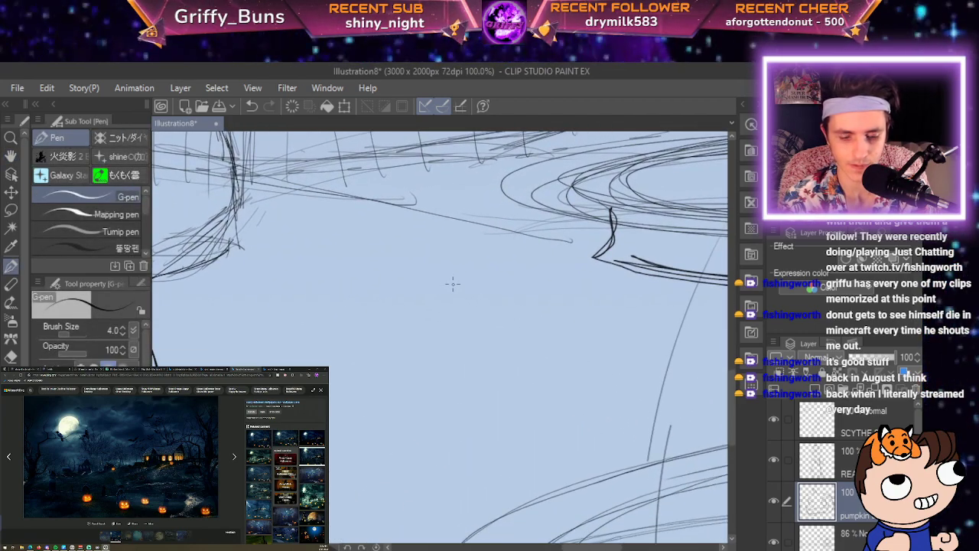
pyautogui.moveTo(472, 318)
pyautogui.mouseDown()
pyautogui.moveTo(430, 306)
pyautogui.moveTo(413, 337)
pyautogui.moveTo(410, 379)
pyautogui.moveTo(445, 404)
pyautogui.moveTo(500, 407)
pyautogui.moveTo(528, 378)
pyautogui.moveTo(528, 344)
pyautogui.moveTo(518, 322)
pyautogui.moveTo(476, 321)
pyautogui.moveTo(523, 316)
pyautogui.moveTo(465, 292)
pyautogui.moveTo(486, 320)
pyautogui.mouseUp()
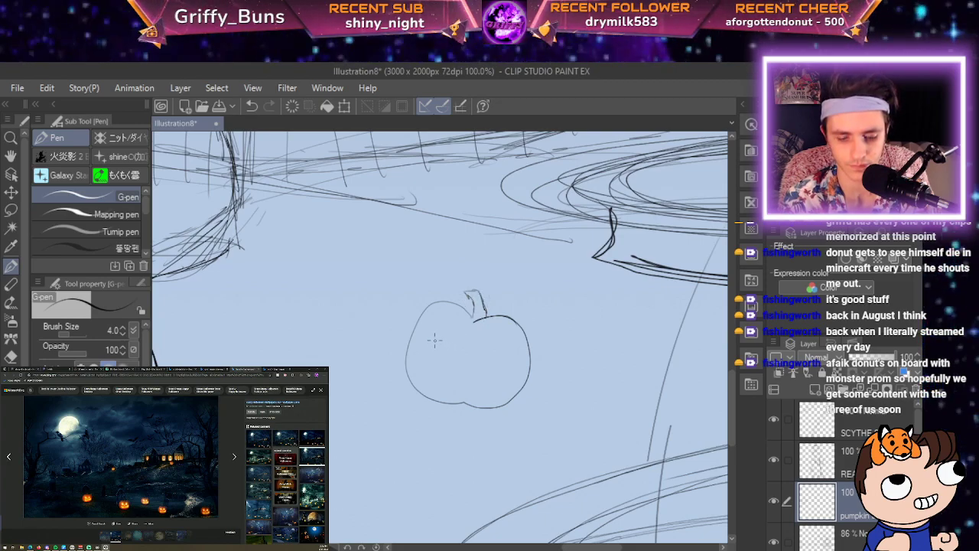
# Draw the small pumpkin's face with two slanted triangular eyes, a small triangular nose and a curved grin.
pyautogui.moveTo(429, 348)
pyautogui.mouseDown()
pyautogui.moveTo(457, 340)
pyautogui.moveTo(440, 320)
pyautogui.moveTo(423, 340)
pyautogui.moveTo(442, 348)
pyautogui.mouseUp()
pyautogui.moveTo(517, 343)
pyautogui.mouseDown()
pyautogui.moveTo(514, 370)
pyautogui.moveTo(483, 346)
pyautogui.moveTo(520, 342)
pyautogui.moveTo(514, 366)
pyautogui.moveTo(491, 338)
pyautogui.moveTo(491, 351)
pyautogui.mouseUp()
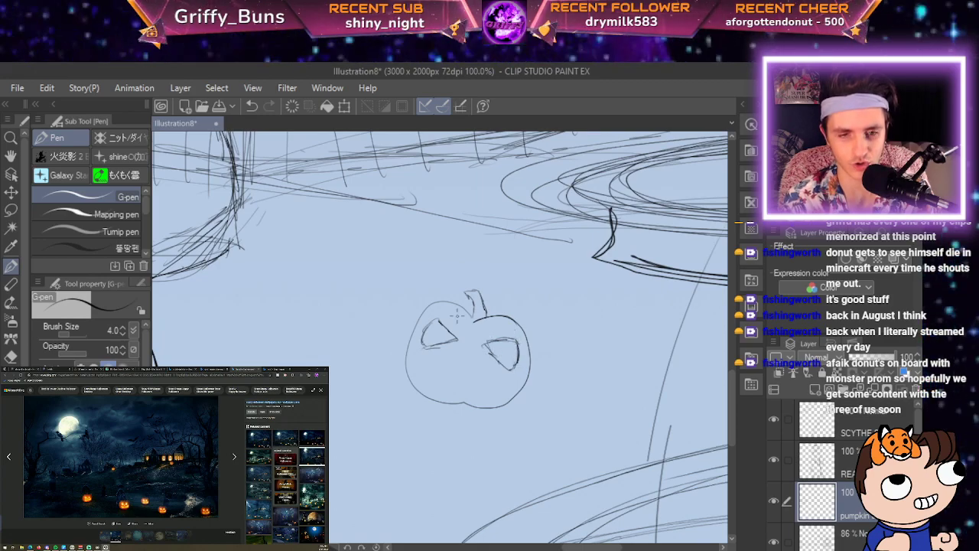
pyautogui.moveTo(464, 347)
pyautogui.mouseDown()
pyautogui.moveTo(457, 360)
pyautogui.moveTo(470, 360)
pyautogui.moveTo(464, 344)
pyautogui.moveTo(453, 369)
pyautogui.mouseUp()
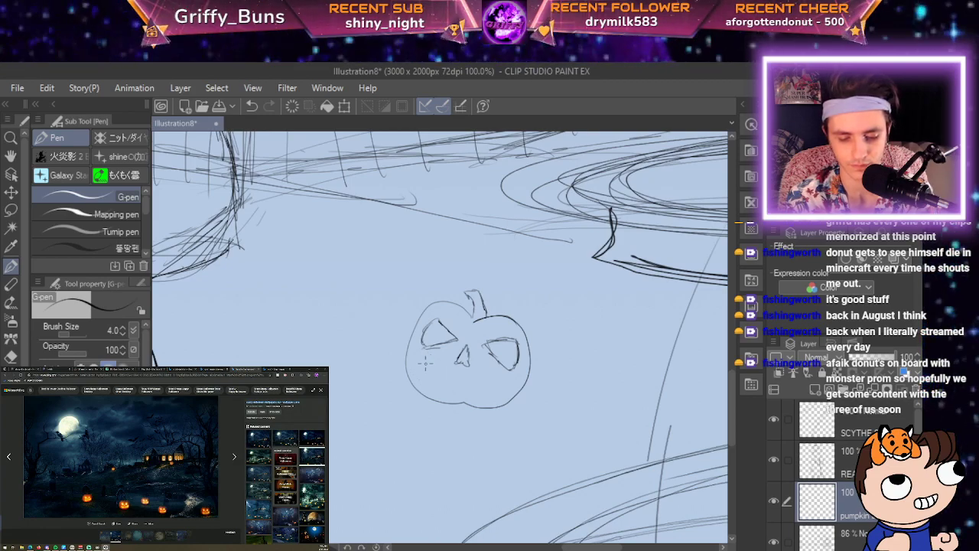
pyautogui.moveTo(423, 357)
pyautogui.mouseDown()
pyautogui.moveTo(441, 378)
pyautogui.moveTo(467, 373)
pyautogui.moveTo(480, 386)
pyautogui.moveTo(513, 374)
pyautogui.mouseUp()
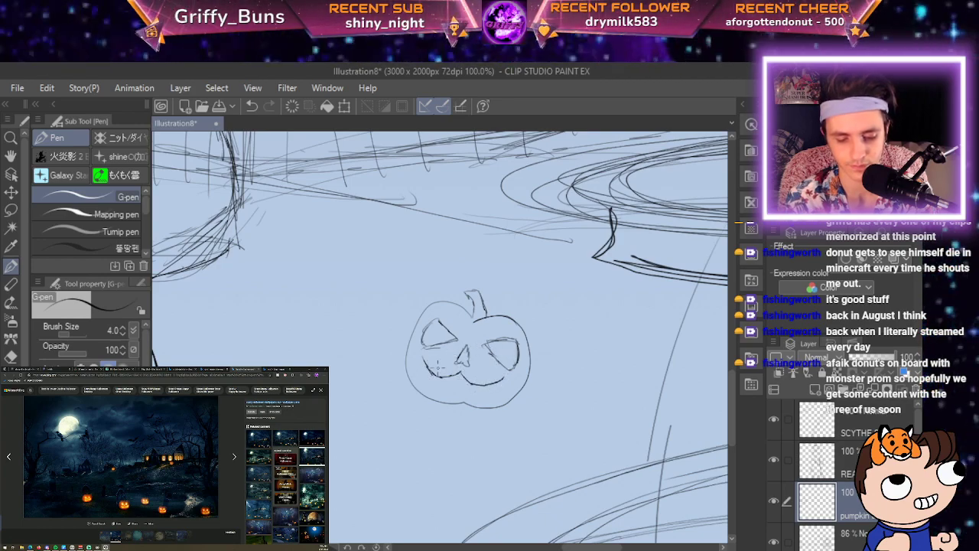
pyautogui.moveTo(425, 364)
pyautogui.mouseDown()
pyautogui.moveTo(430, 379)
pyautogui.moveTo(469, 391)
pyautogui.moveTo(502, 386)
pyautogui.moveTo(509, 373)
pyautogui.mouseUp()
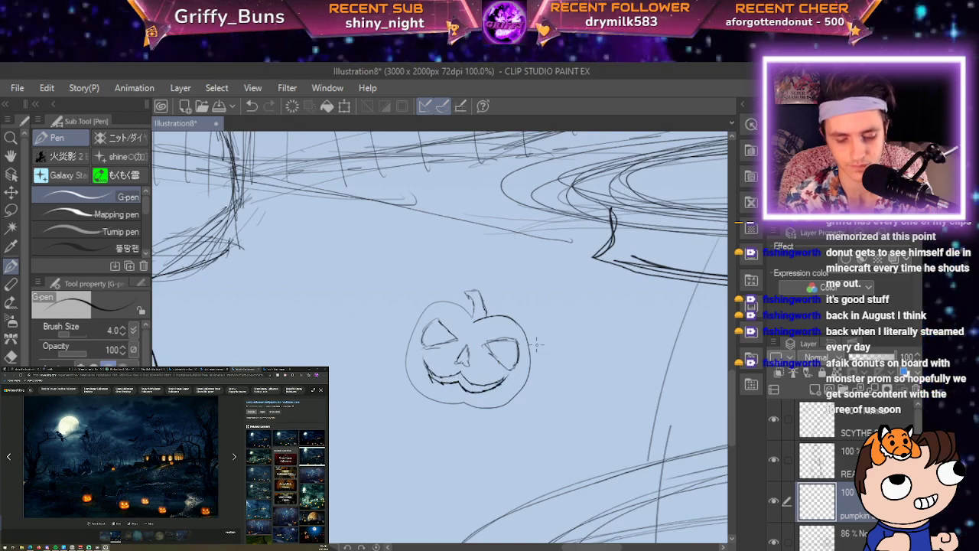
# Sketch a larger pumpkin outline with a curved stem in the foreground beside the oval mound, below the pointed tombstone.
pyautogui.scroll(-5, 536, 345)
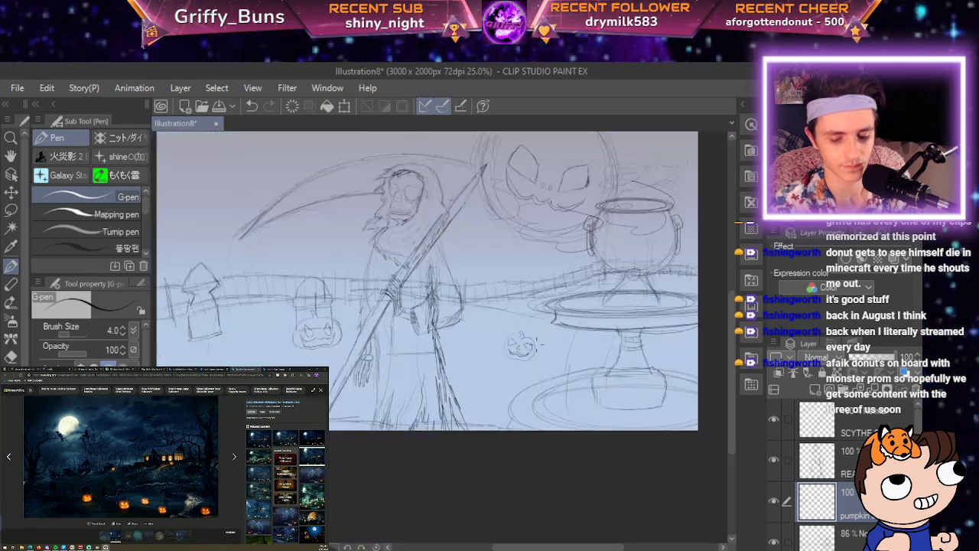
pyautogui.scroll(2, 536, 345)
pyautogui.press('space')
pyautogui.moveTo(536, 346); pyautogui.dragTo(741, 270)
pyautogui.moveTo(724, 522); pyautogui.dragTo(938, 534)
pyautogui.moveTo(628, 496); pyautogui.dragTo(771, 483)
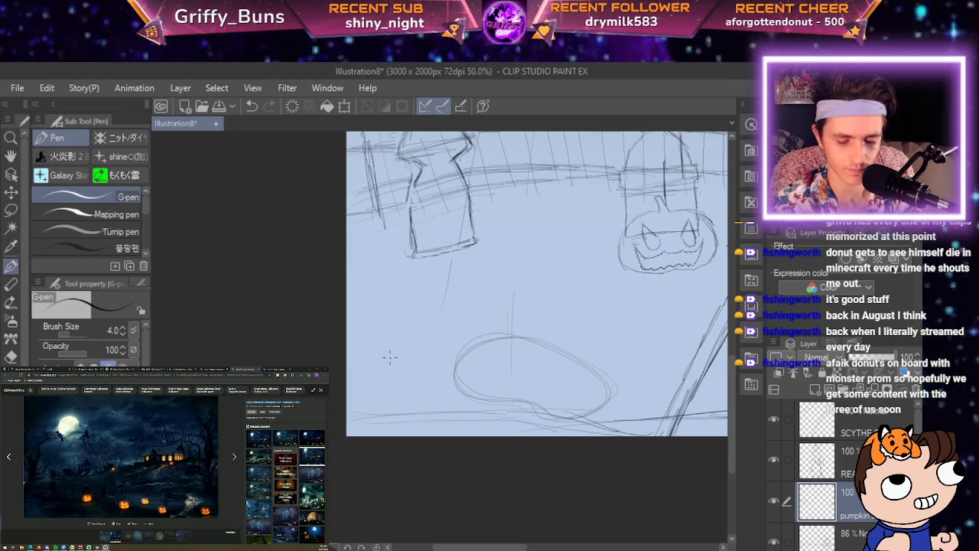
pyautogui.moveTo(525, 363); pyautogui.dragTo(516, 411)
pyautogui.scroll(-2, 268, 373)
pyautogui.scroll(2, 265, 381)
pyautogui.scroll(1, 445, 381)
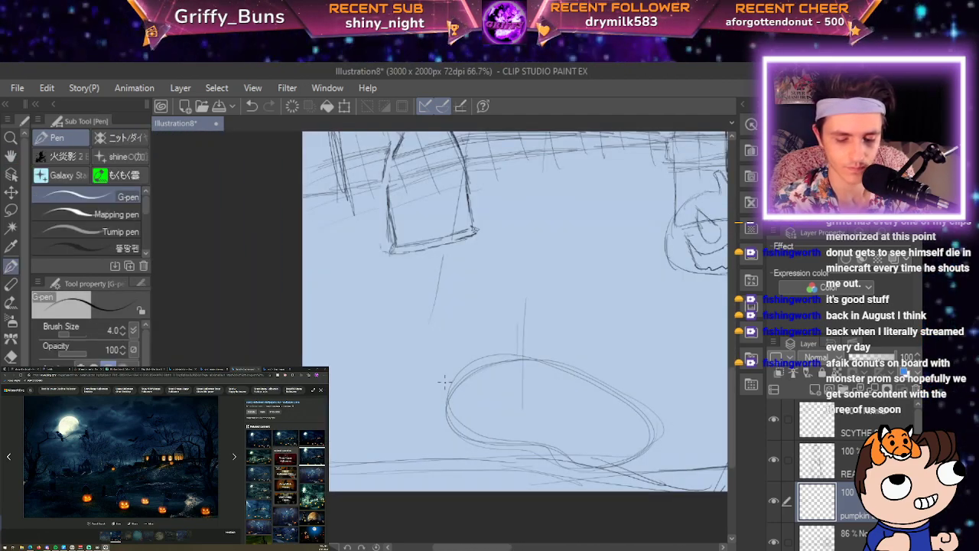
pyautogui.moveTo(381, 334)
pyautogui.mouseDown()
pyautogui.moveTo(349, 327)
pyautogui.moveTo(316, 350)
pyautogui.moveTo(336, 422)
pyautogui.moveTo(440, 410)
pyautogui.moveTo(450, 383)
pyautogui.moveTo(447, 350)
pyautogui.moveTo(422, 324)
pyautogui.moveTo(382, 332)
pyautogui.moveTo(425, 320)
pyautogui.moveTo(453, 351)
pyautogui.moveTo(445, 395)
pyautogui.moveTo(348, 429)
pyautogui.moveTo(342, 332)
pyautogui.moveTo(399, 331)
pyautogui.moveTo(381, 343)
pyautogui.moveTo(350, 311)
pyautogui.moveTo(371, 309)
pyautogui.moveTo(379, 320)
pyautogui.moveTo(356, 323)
pyautogui.mouseUp()
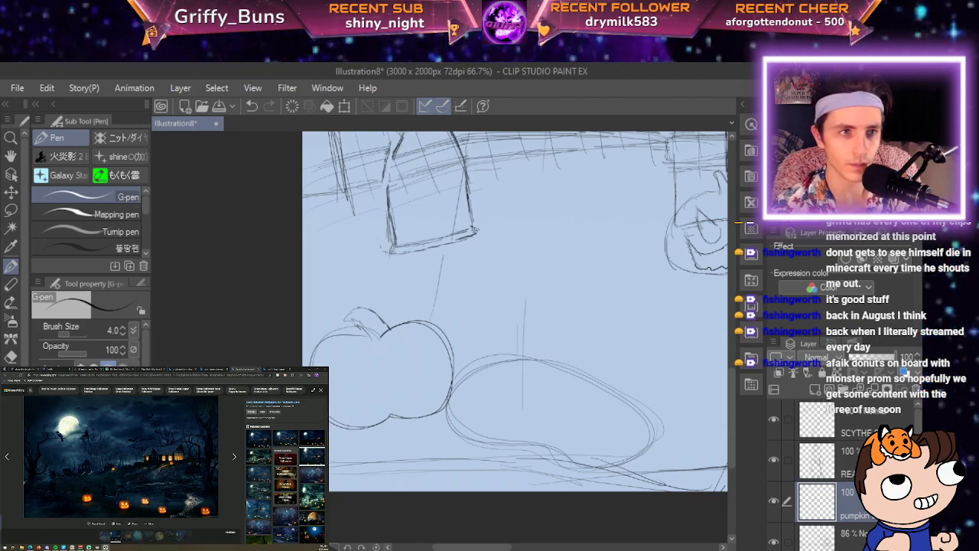
# Return to the spooky background image results and look through them for jack-o'-lantern face references.
pyautogui.click(7, 375)
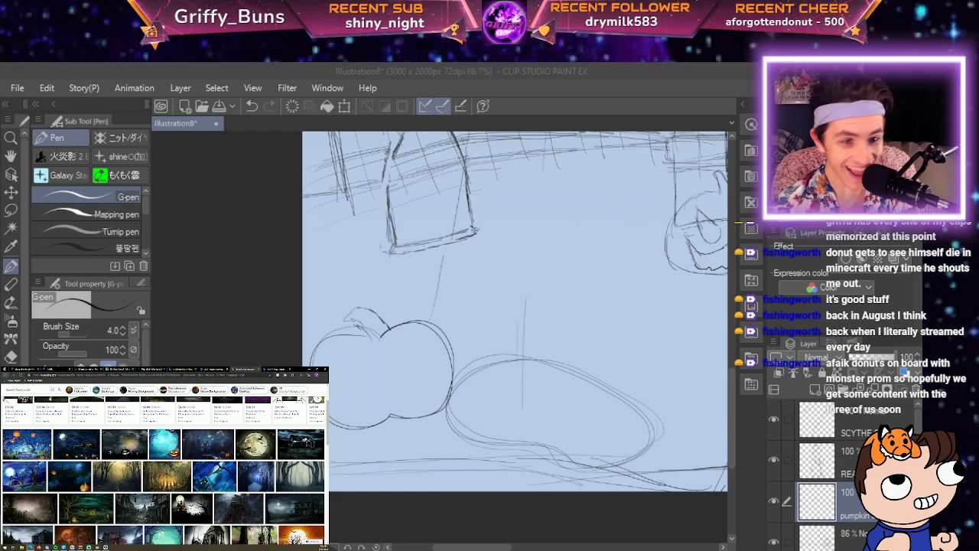
pyautogui.scroll(-5, 162, 470)
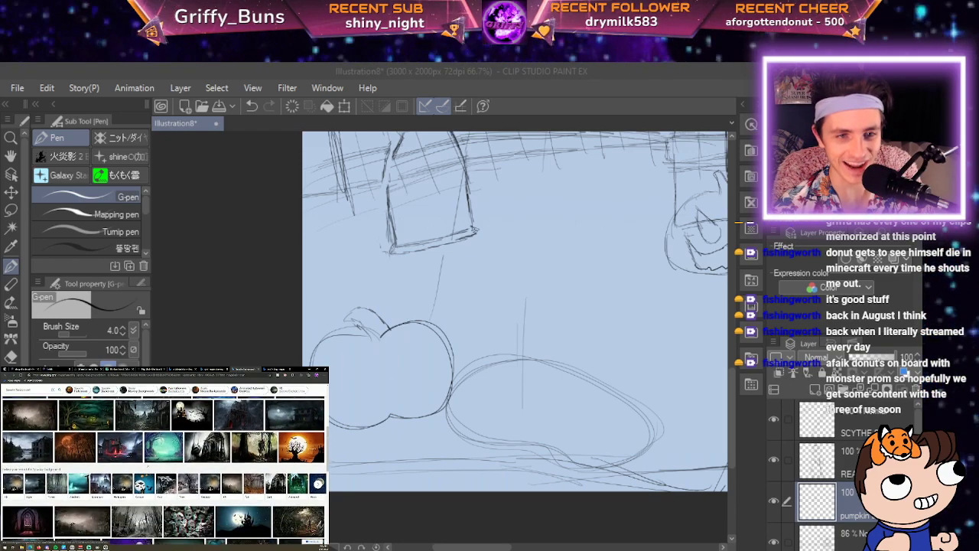
pyautogui.scroll(2, 147, 457)
pyautogui.scroll(3, 162, 470)
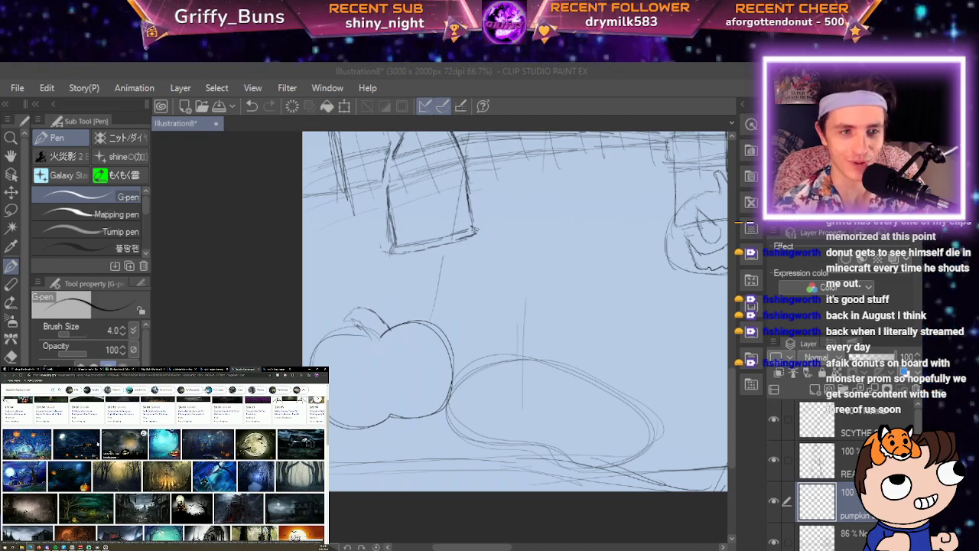
pyautogui.scroll(-5, 80, 448)
pyautogui.scroll(-3, 79, 449)
pyautogui.scroll(-4, 79, 448)
pyautogui.scroll(-5, 205, 452)
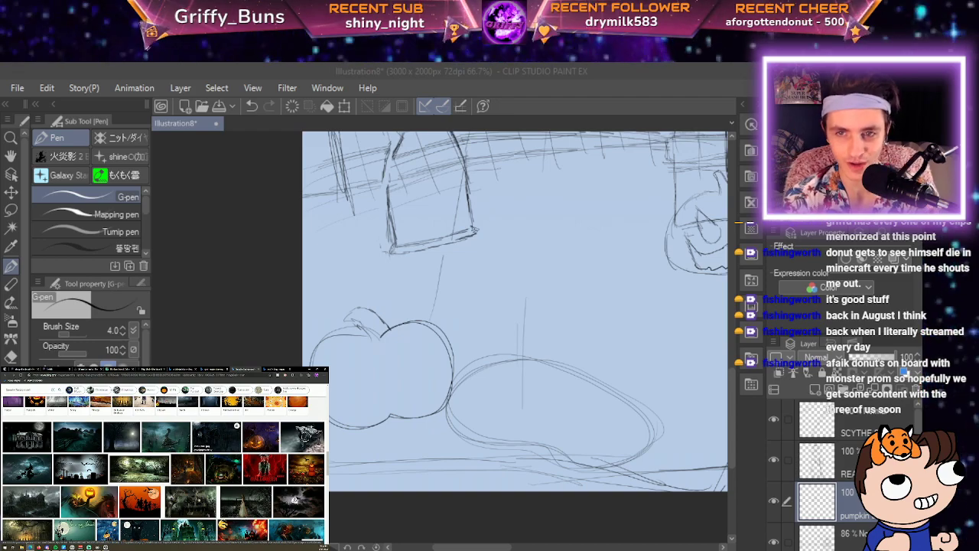
# Draw two angry slanted eyes and two small nostrils on the foreground pumpkin beside the oval mound.
pyautogui.moveTo(344, 370)
pyautogui.mouseDown()
pyautogui.moveTo(361, 372)
pyautogui.moveTo(322, 365)
pyautogui.moveTo(413, 362)
pyautogui.moveTo(433, 344)
pyautogui.mouseUp()
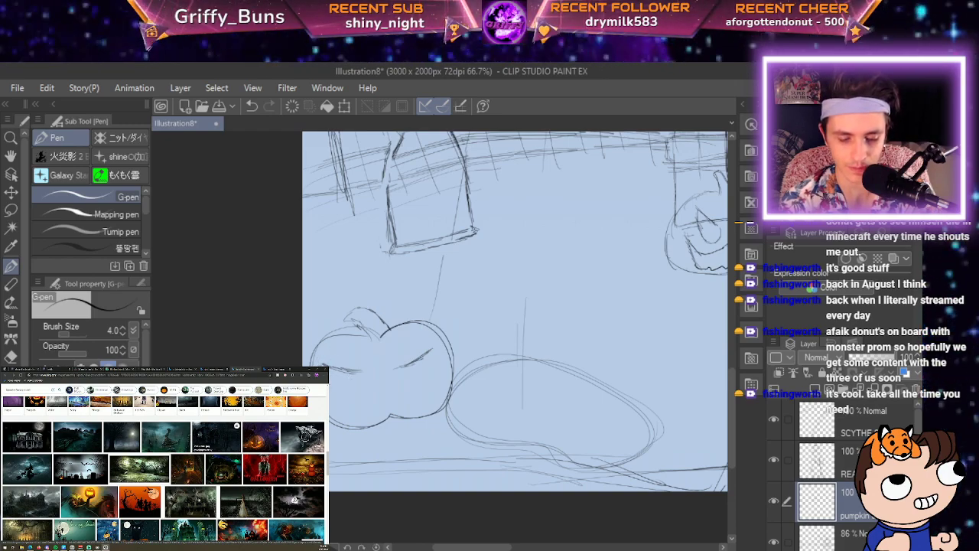
pyautogui.moveTo(332, 390)
pyautogui.mouseDown()
pyautogui.moveTo(360, 393)
pyautogui.moveTo(370, 377)
pyautogui.moveTo(360, 371)
pyautogui.moveTo(350, 374)
pyautogui.moveTo(392, 374)
pyautogui.moveTo(412, 390)
pyautogui.mouseUp()
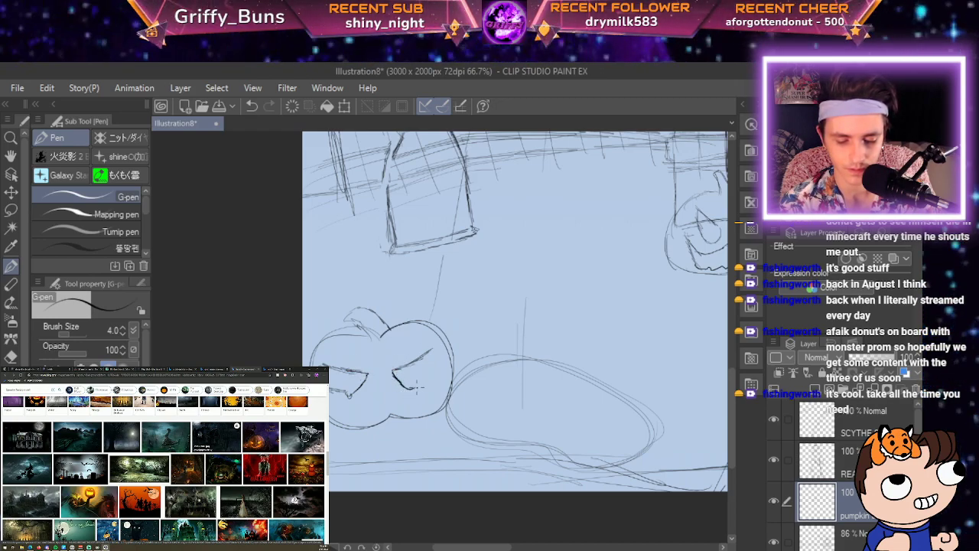
pyautogui.moveTo(427, 380); pyautogui.dragTo(434, 346)
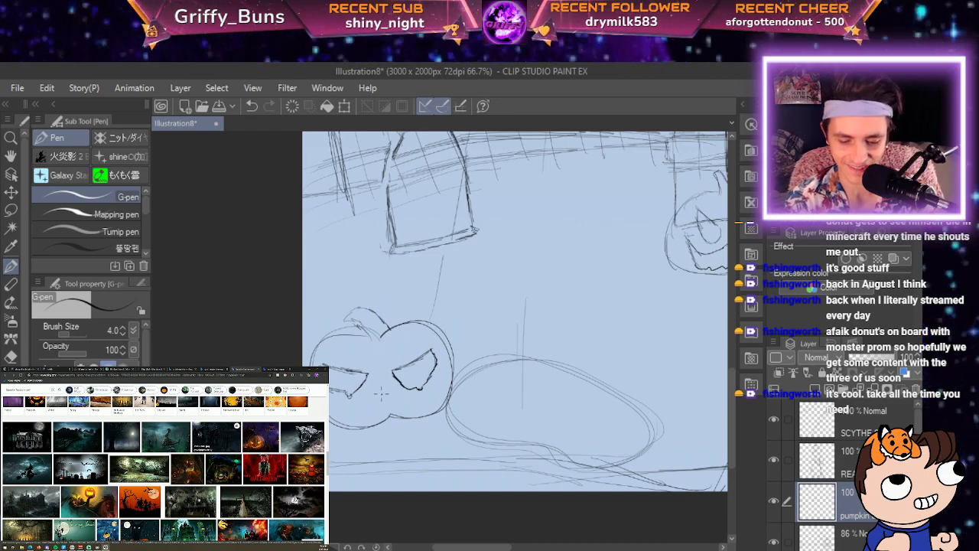
pyautogui.moveTo(376, 393); pyautogui.dragTo(391, 392)
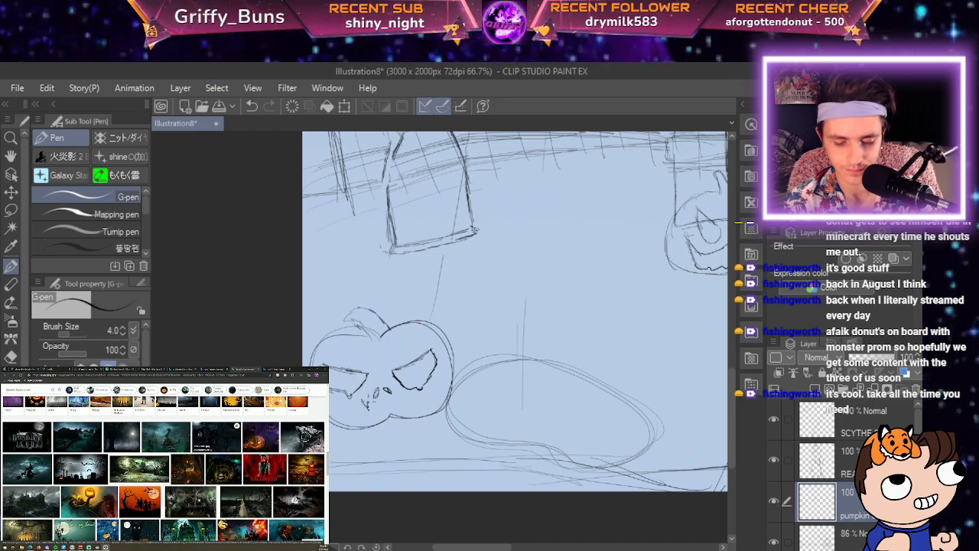
pyautogui.moveTo(374, 399)
pyautogui.mouseDown()
pyautogui.moveTo(377, 410)
pyautogui.moveTo(401, 397)
pyautogui.moveTo(391, 409)
pyautogui.moveTo(362, 403)
pyautogui.mouseUp()
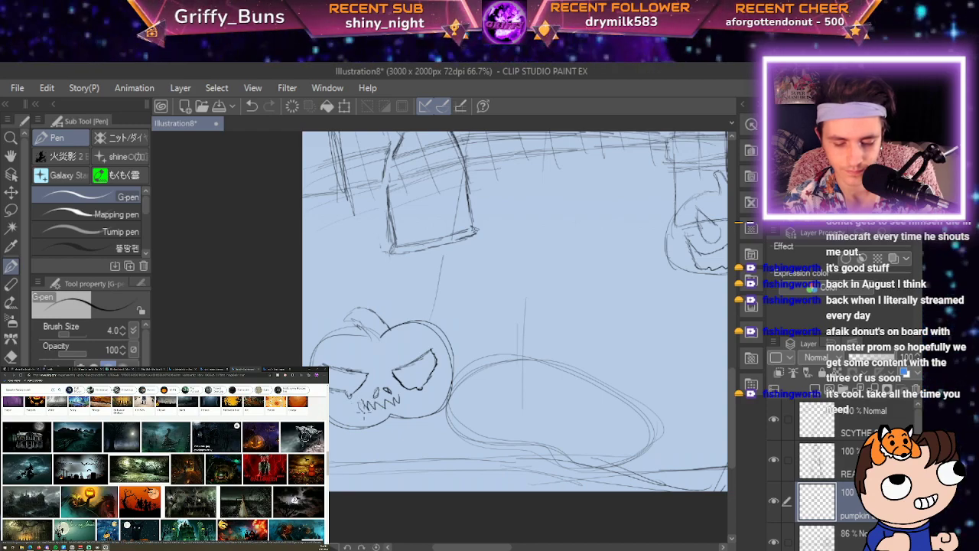
pyautogui.moveTo(359, 403)
pyautogui.mouseDown()
pyautogui.moveTo(380, 423)
pyautogui.moveTo(403, 415)
pyautogui.moveTo(402, 397)
pyautogui.moveTo(380, 404)
pyautogui.mouseUp()
pyautogui.hotkey('ctrl', 'z')
pyautogui.hotkey('ctrl', 'z')
pyautogui.hotkey('ctrl', 'z')
pyautogui.hotkey('ctrl', 'z')
pyautogui.hotkey('ctrl', 'z')
pyautogui.hotkey('ctrl', 'z')
pyautogui.hotkey('ctrl', 'z')
pyautogui.hotkey('ctrl', 'z')
pyautogui.hotkey('ctrl', 'z')
pyautogui.hotkey('ctrl', 'z')
pyautogui.click(269, 106)
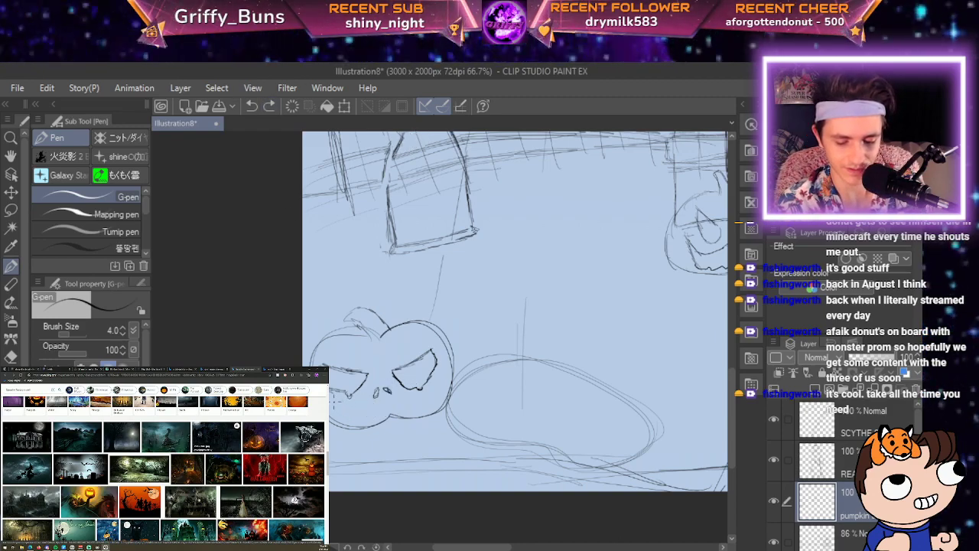
# Draw a wide grinning mouth beneath the nostrils of the foreground pumpkin.
pyautogui.moveTo(368, 411)
pyautogui.mouseDown()
pyautogui.moveTo(434, 389)
pyautogui.moveTo(439, 364)
pyautogui.moveTo(425, 404)
pyautogui.moveTo(411, 410)
pyautogui.moveTo(357, 417)
pyautogui.moveTo(329, 403)
pyautogui.mouseUp()
pyautogui.scroll(-2, 337, 396)
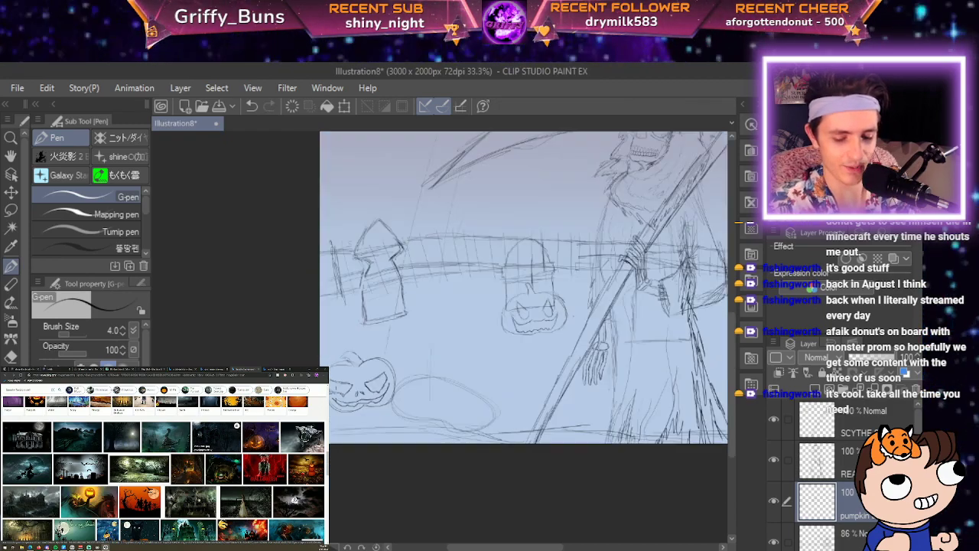
pyautogui.moveTo(812, 514)
pyautogui.mouseDown()
pyautogui.moveTo(671, 443)
pyautogui.moveTo(590, 487)
pyautogui.moveTo(594, 505)
pyautogui.mouseUp()
pyautogui.scroll(-3, 451, 414)
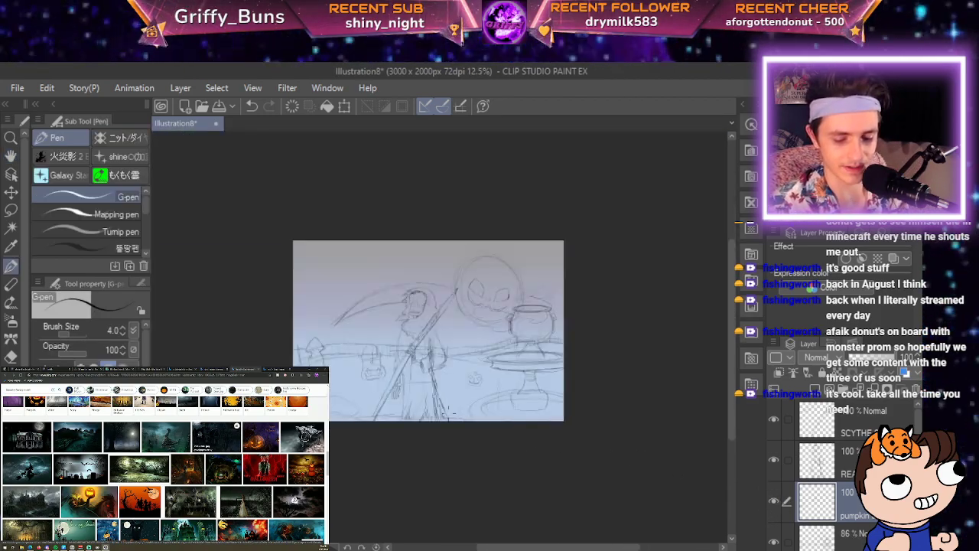
pyautogui.scroll(3, 451, 415)
pyautogui.press('space')
pyautogui.moveTo(802, 523); pyautogui.dragTo(818, 550)
pyautogui.moveTo(580, 401); pyautogui.dragTo(557, 414)
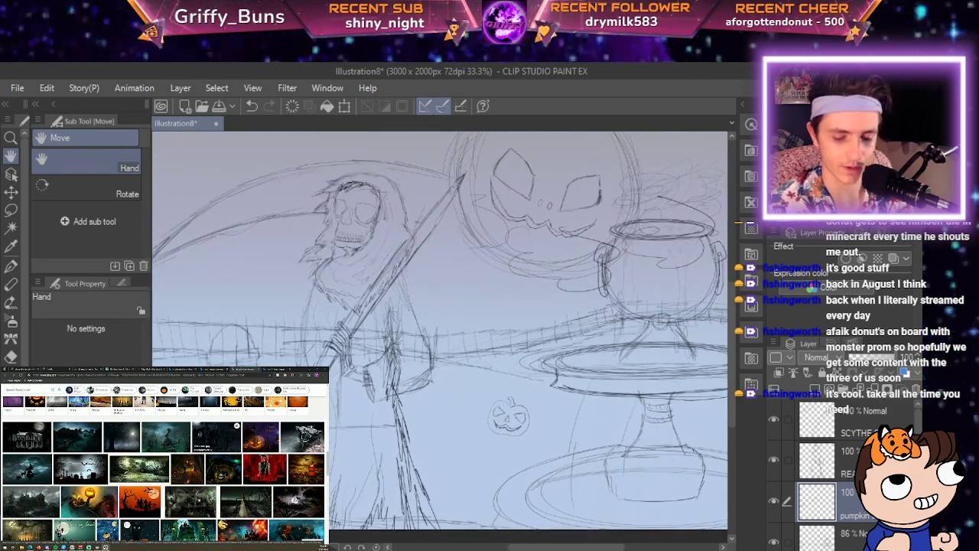
# Open the reference image of a witch riding a broomstick in front of the moon from the image results.
pyautogui.scroll(-3, 556, 414)
pyautogui.scroll(2, 556, 413)
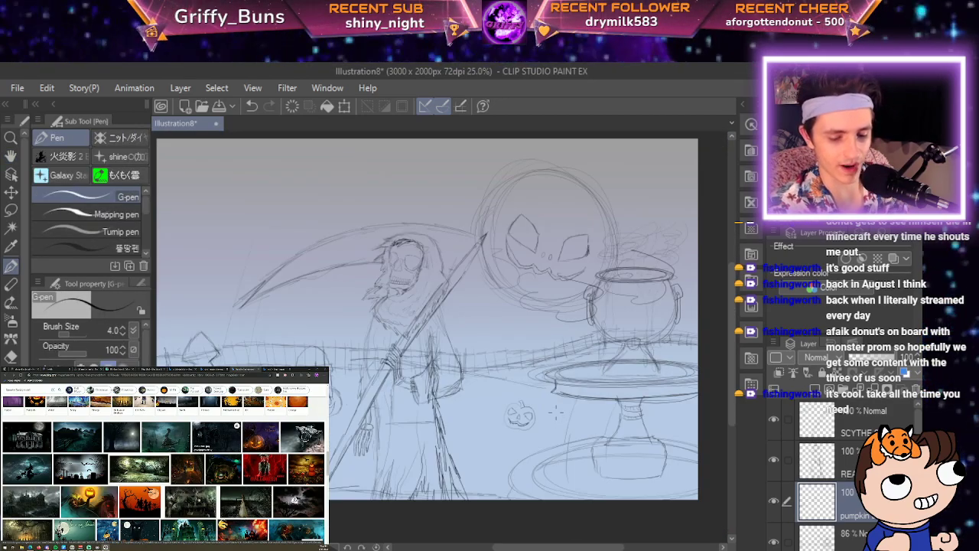
pyautogui.moveTo(616, 467); pyautogui.dragTo(612, 503)
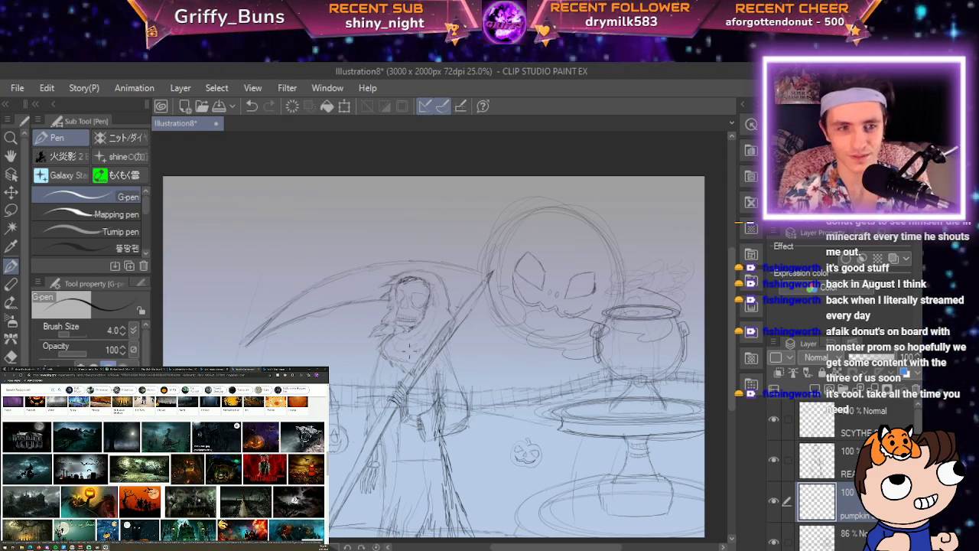
pyautogui.click(32, 473)
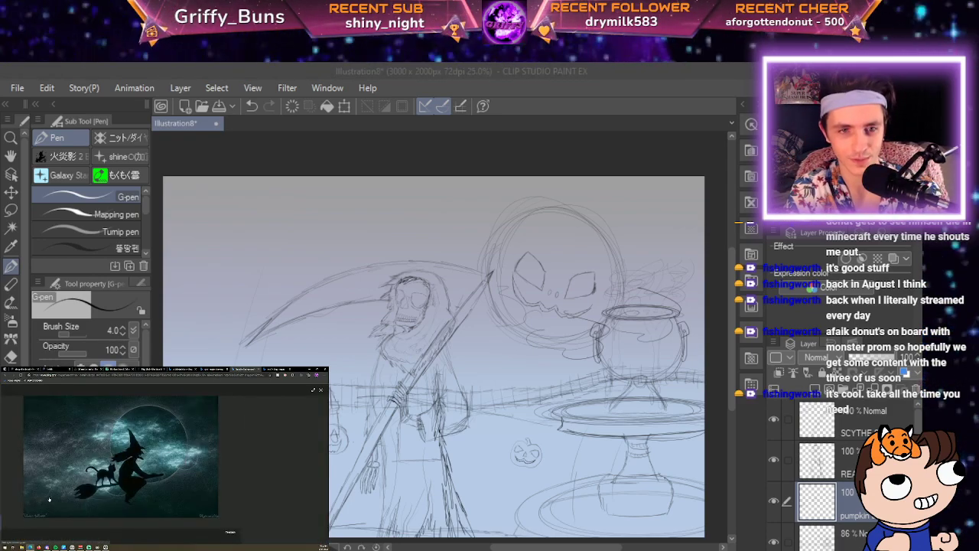
pyautogui.moveTo(216, 271); pyautogui.dragTo(336, 209)
pyautogui.hotkey('ctrl', 'z')
pyautogui.scroll(3, 336, 209)
pyautogui.moveTo(454, 361)
pyautogui.mouseDown()
pyautogui.moveTo(627, 387)
pyautogui.moveTo(859, 394)
pyautogui.mouseUp()
pyautogui.moveTo(660, 253); pyautogui.dragTo(590, 264)
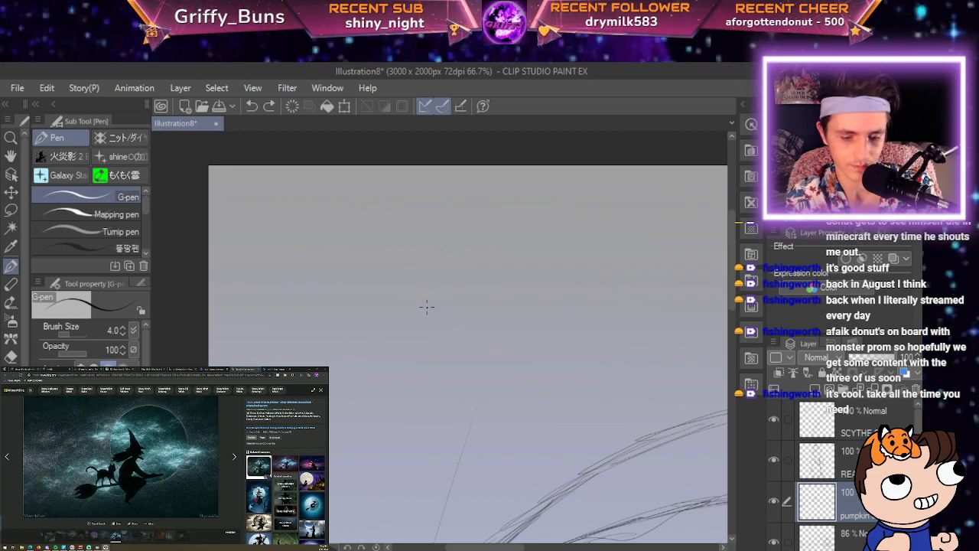
pyautogui.moveTo(412, 280)
pyautogui.mouseDown()
pyautogui.moveTo(404, 182)
pyautogui.moveTo(440, 243)
pyautogui.mouseUp()
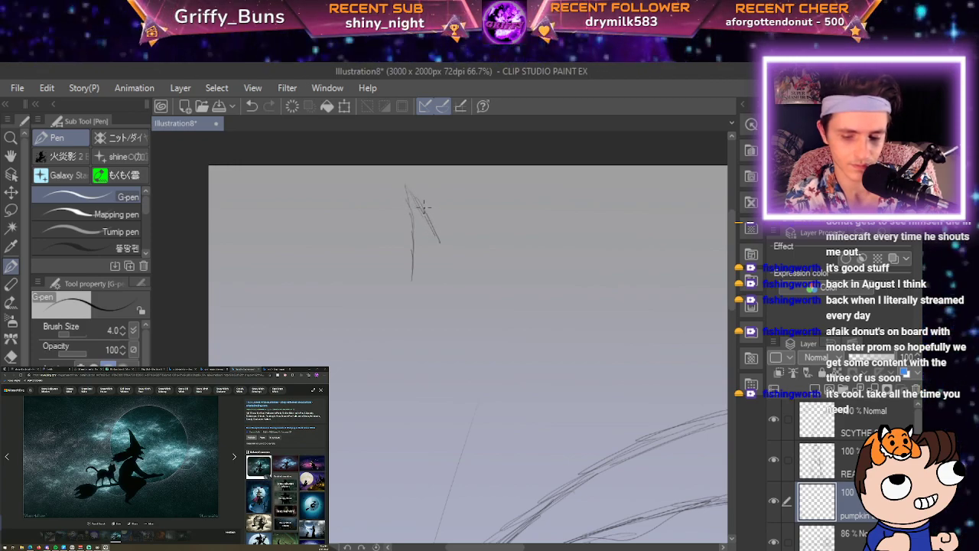
pyautogui.hotkey('ctrl', 'z')
pyautogui.hotkey('ctrl', 'z')
pyautogui.hotkey('ctrl', 'z')
pyautogui.hotkey('ctrl', 'z')
pyautogui.hotkey('ctrl', 'z')
pyautogui.hotkey('ctrl', 'z')
pyautogui.hotkey('ctrl', 'z')
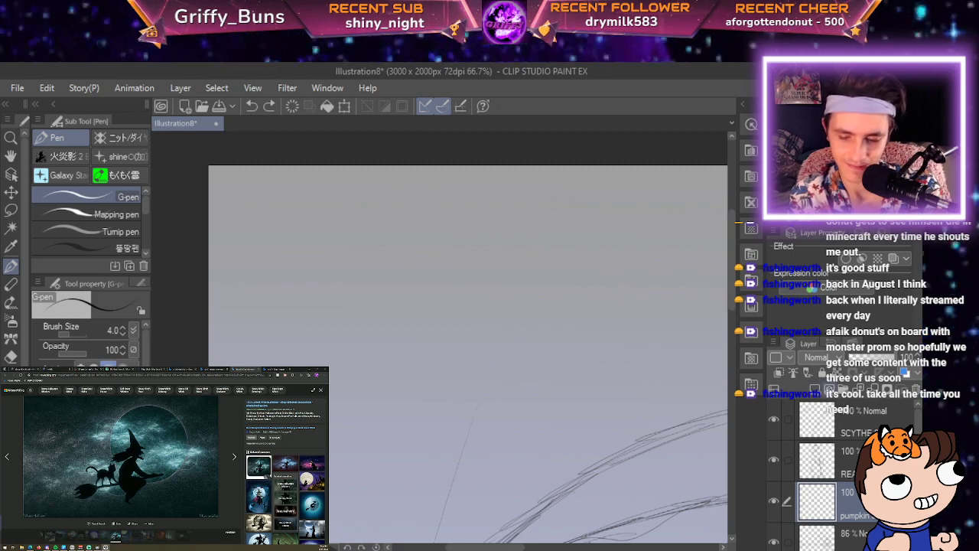
# Add a new layer above the pumpkin layer and name it SKY.
pyautogui.click(829, 389)
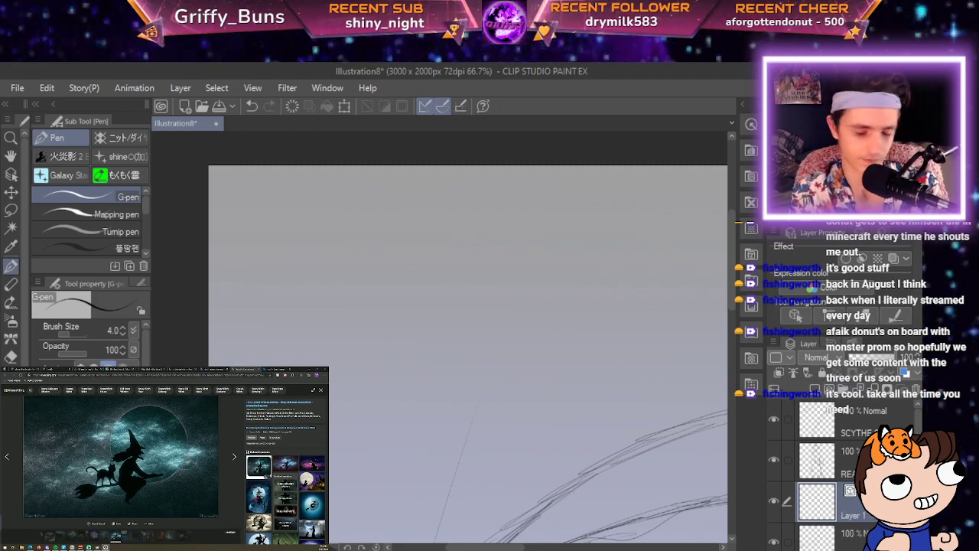
pyautogui.write('SKY')
pyautogui.press('Return')
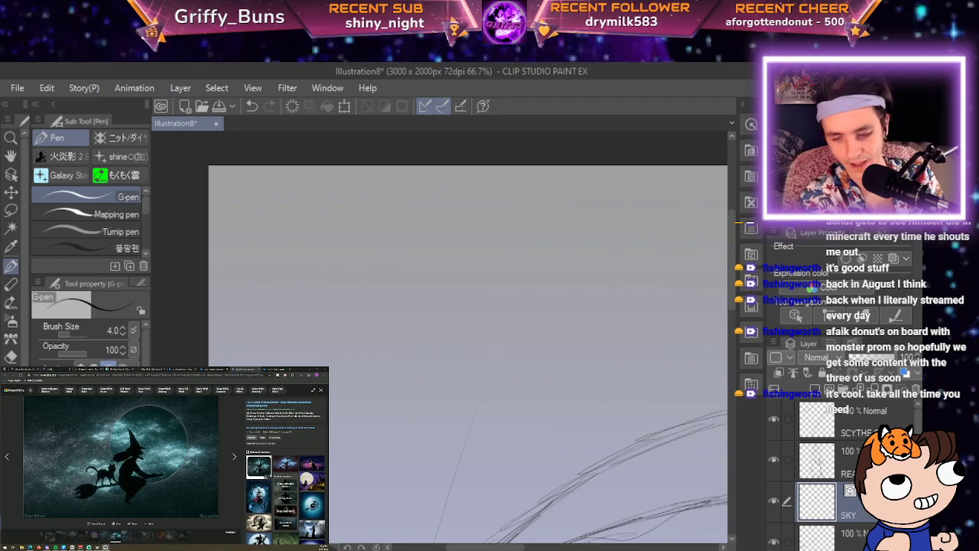
# Sketch a tall pointed witch hat with a wide tilted brim in the open sky above the scythe blade.
pyautogui.moveTo(332, 294); pyautogui.dragTo(335, 254)
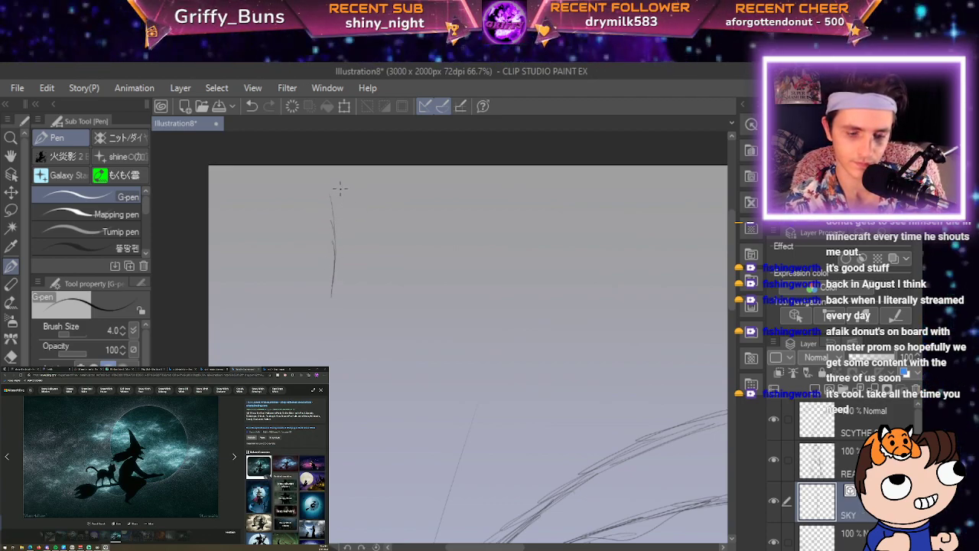
pyautogui.moveTo(330, 182); pyautogui.dragTo(355, 239)
pyautogui.moveTo(335, 202); pyautogui.dragTo(365, 276)
pyautogui.moveTo(353, 235); pyautogui.dragTo(371, 274)
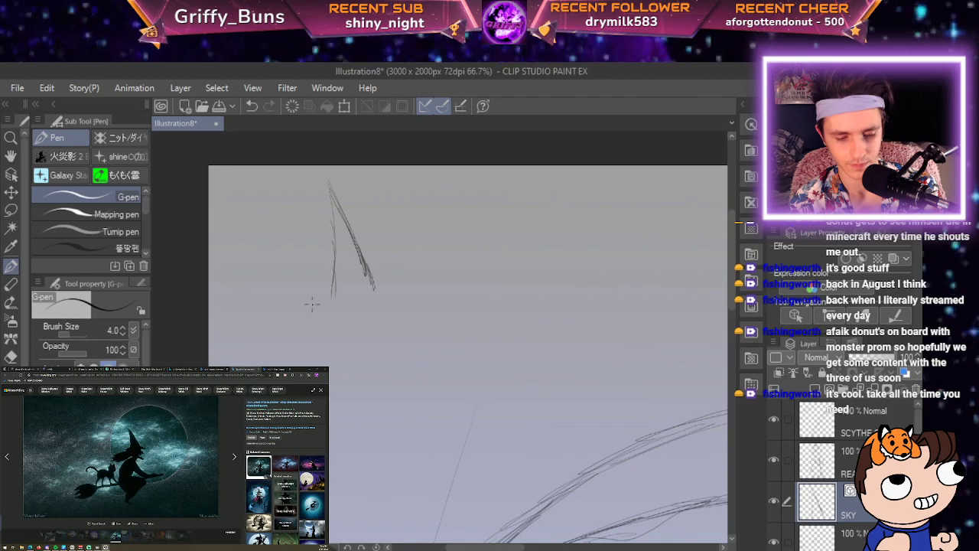
pyautogui.moveTo(333, 296); pyautogui.dragTo(275, 321)
pyautogui.moveTo(277, 321); pyautogui.dragTo(436, 280)
pyautogui.moveTo(369, 292); pyautogui.dragTo(427, 282)
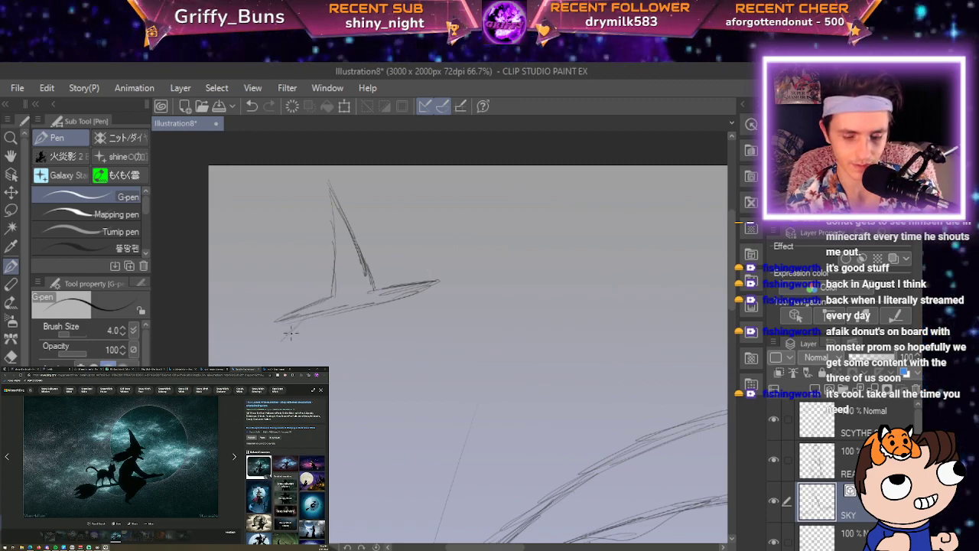
# Sketch jagged hair strands hanging from beneath the back of the witch hat's brim down to the neck.
pyautogui.moveTo(296, 333); pyautogui.dragTo(277, 343)
pyautogui.moveTo(304, 331); pyautogui.dragTo(280, 348)
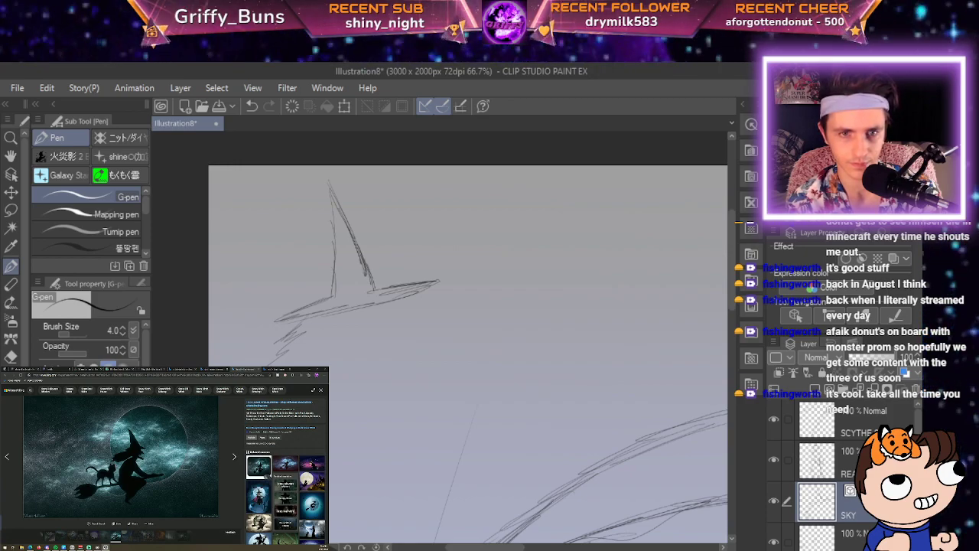
pyautogui.moveTo(339, 438); pyautogui.dragTo(332, 462)
pyautogui.moveTo(353, 410); pyautogui.dragTo(335, 460)
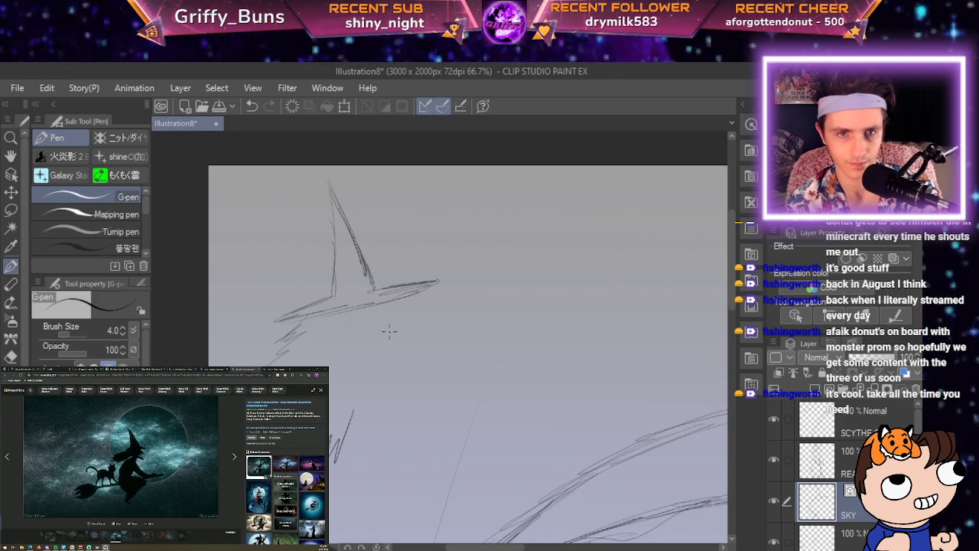
# Draw the witch's face in profile with a protruding chin, open mouth and long hooked nose with a wart.
pyautogui.moveTo(353, 418)
pyautogui.mouseDown()
pyautogui.moveTo(410, 445)
pyautogui.moveTo(438, 449)
pyautogui.moveTo(460, 433)
pyautogui.moveTo(449, 433)
pyautogui.mouseUp()
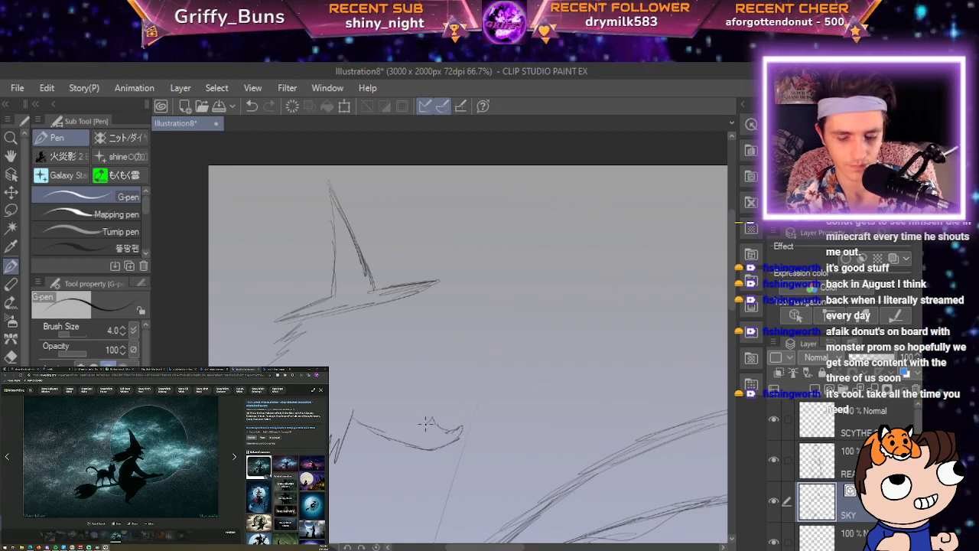
pyautogui.moveTo(411, 422); pyautogui.dragTo(380, 403)
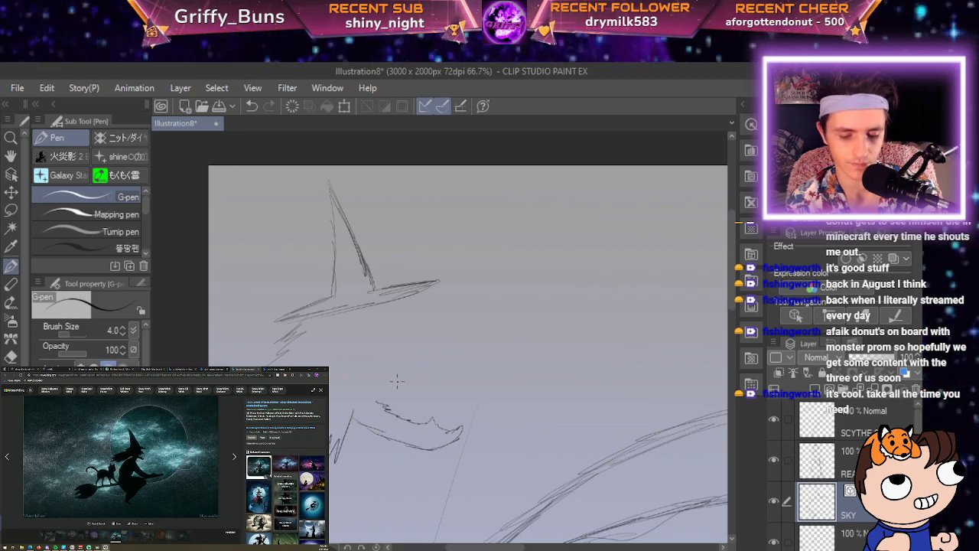
pyautogui.moveTo(379, 396); pyautogui.dragTo(378, 374)
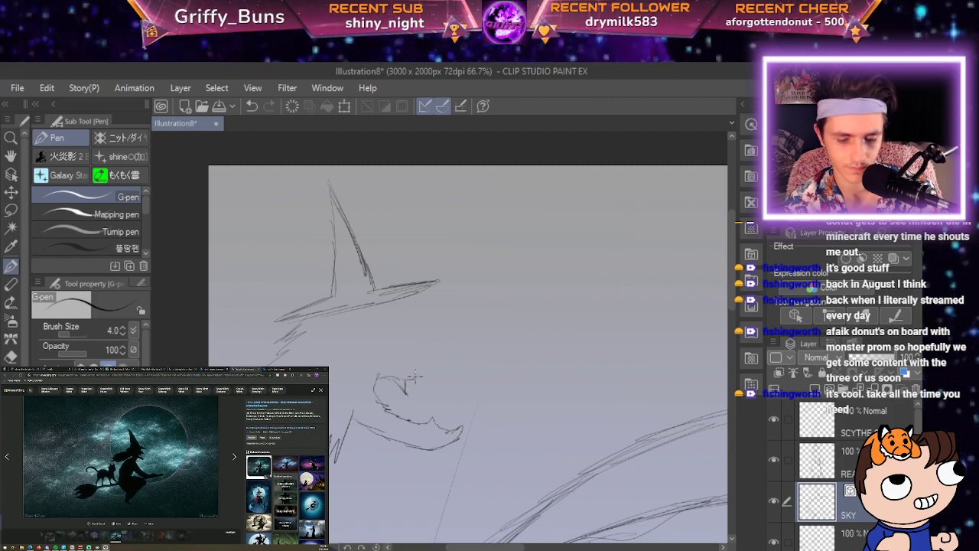
pyautogui.moveTo(417, 366); pyautogui.dragTo(472, 359)
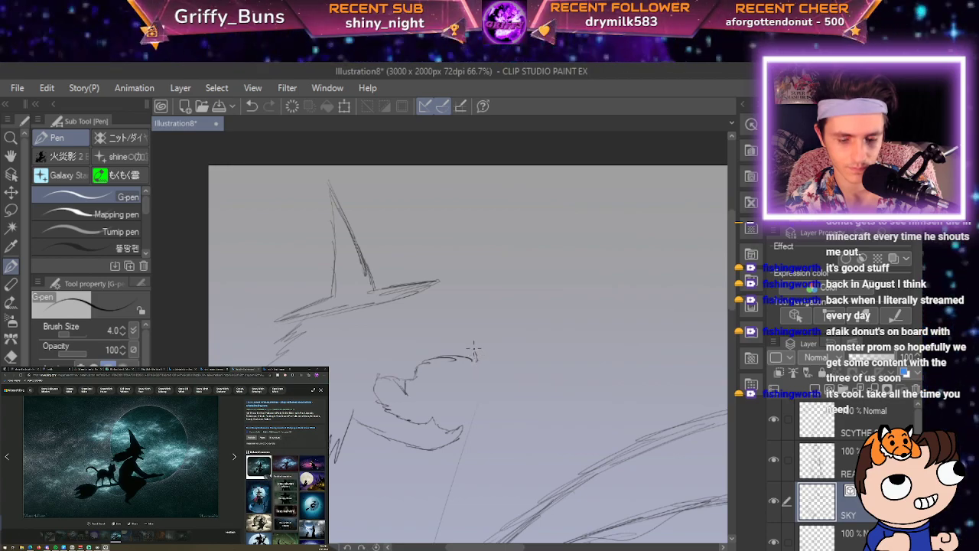
pyautogui.moveTo(449, 331); pyautogui.dragTo(413, 327)
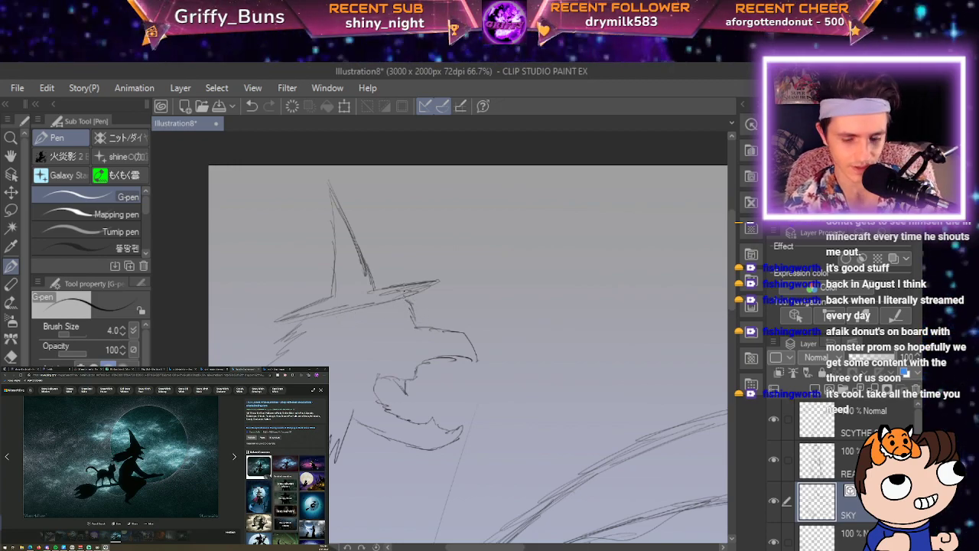
pyautogui.moveTo(461, 327); pyautogui.dragTo(473, 325)
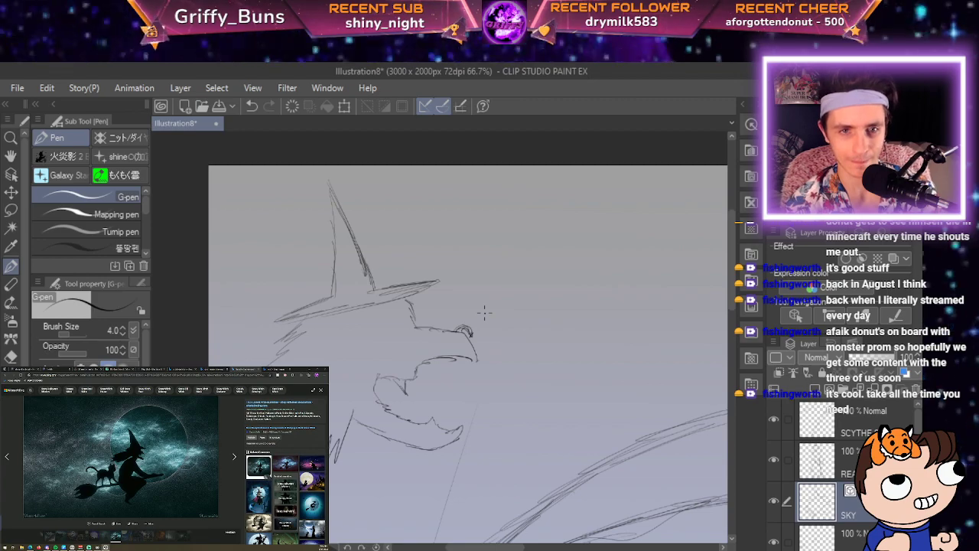
# Thicken and lengthen the witch's windswept hair with more jagged strands behind her head.
pyautogui.moveTo(484, 311); pyautogui.dragTo(461, 147)
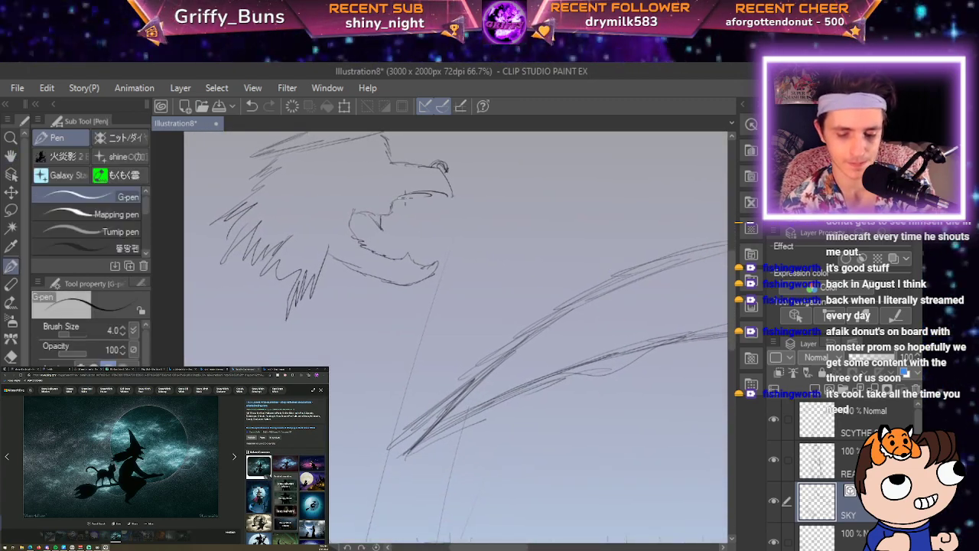
pyautogui.scroll(-3, 406, 200)
pyautogui.scroll(3, 407, 200)
pyautogui.scroll(-1, 406, 199)
pyautogui.scroll(-2, 417, 183)
pyautogui.scroll(3, 417, 184)
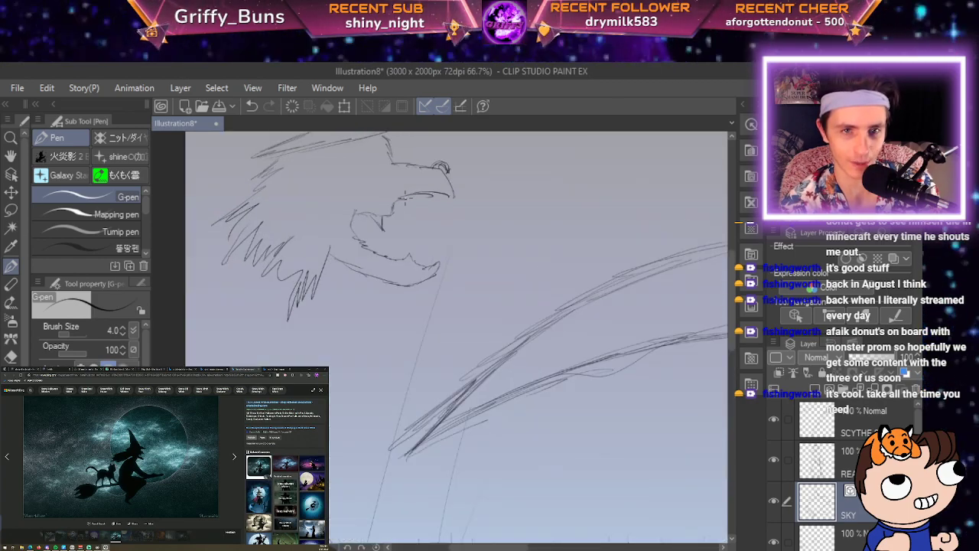
pyautogui.scroll(-2, 260, 176)
pyautogui.scroll(2, 260, 176)
pyautogui.moveTo(264, 175)
pyautogui.mouseDown()
pyautogui.moveTo(191, 247)
pyautogui.moveTo(220, 230)
pyautogui.moveTo(189, 261)
pyautogui.moveTo(205, 276)
pyautogui.moveTo(186, 309)
pyautogui.mouseUp()
pyautogui.moveTo(254, 246)
pyautogui.mouseDown()
pyautogui.moveTo(211, 329)
pyautogui.moveTo(227, 299)
pyautogui.mouseUp()
pyautogui.moveTo(286, 246)
pyautogui.mouseDown()
pyautogui.moveTo(257, 284)
pyautogui.moveTo(301, 298)
pyautogui.mouseUp()
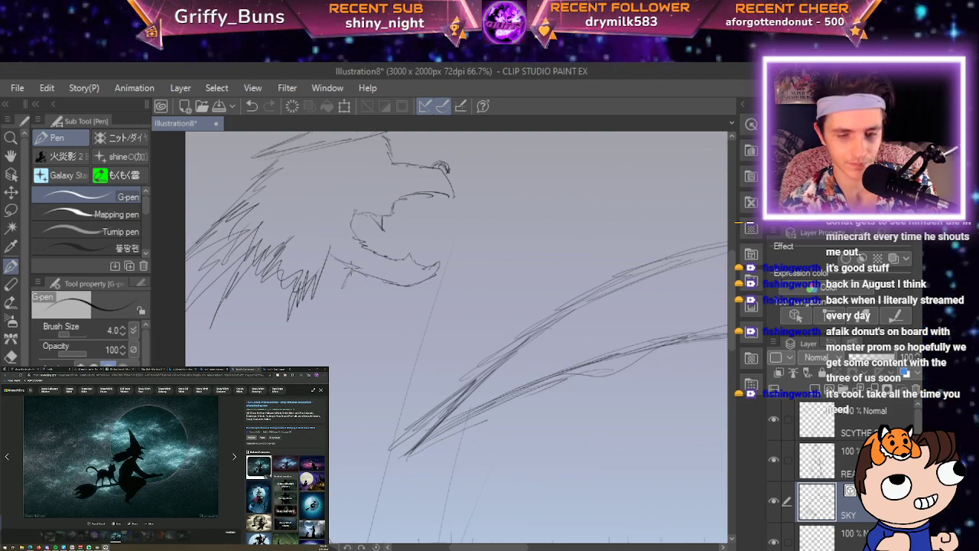
# Draw the curved front of the witch's torso from the chin to the scythe tip and start her back line.
pyautogui.moveTo(325, 260)
pyautogui.mouseDown()
pyautogui.moveTo(356, 299)
pyautogui.moveTo(362, 337)
pyautogui.moveTo(357, 311)
pyautogui.moveTo(385, 360)
pyautogui.moveTo(377, 340)
pyautogui.moveTo(421, 372)
pyautogui.mouseUp()
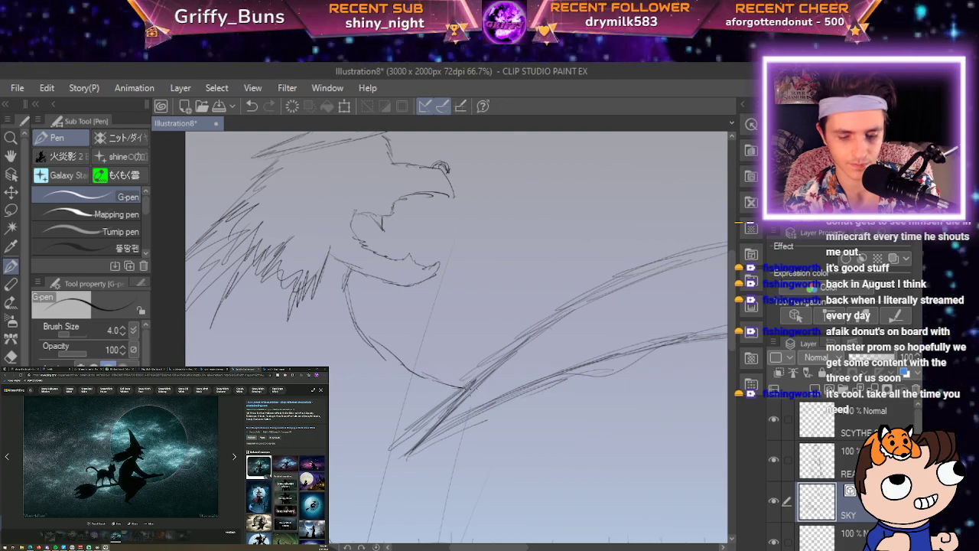
pyautogui.moveTo(517, 382); pyautogui.dragTo(481, 391)
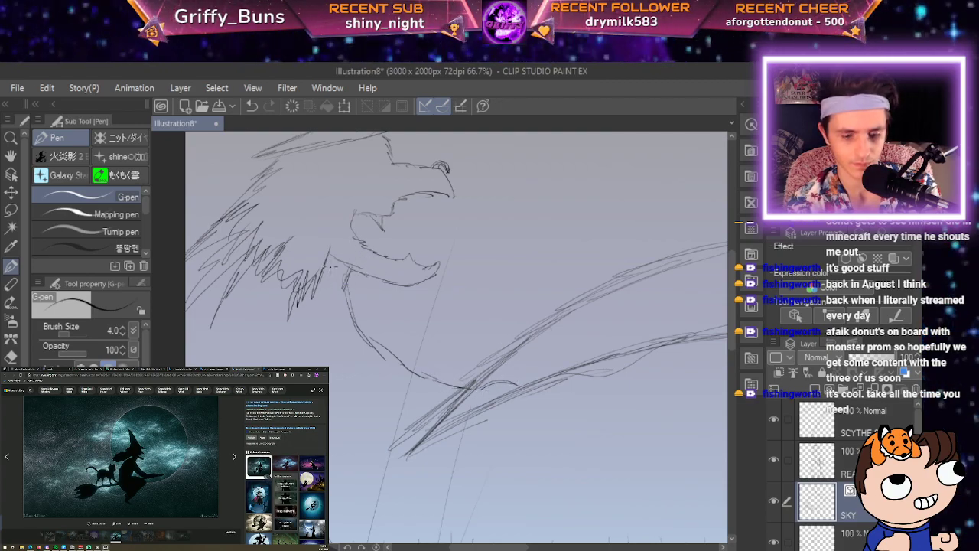
pyautogui.moveTo(309, 290); pyautogui.dragTo(275, 352)
pyautogui.moveTo(290, 301); pyautogui.dragTo(268, 364)
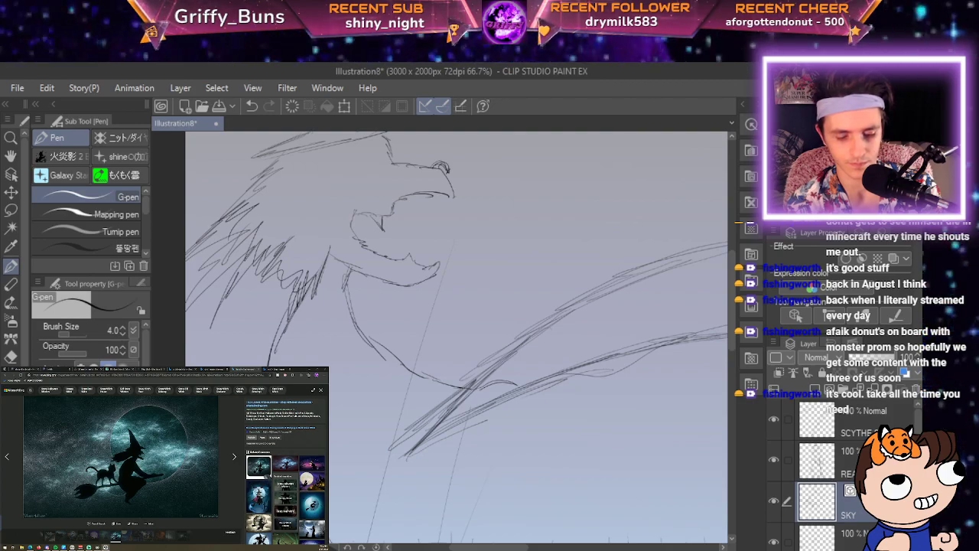
# Extend the witch's back line down to the pointed tombstone and curve it into her hips.
pyautogui.press('space')
pyautogui.moveTo(590, 513); pyautogui.dragTo(648, 341)
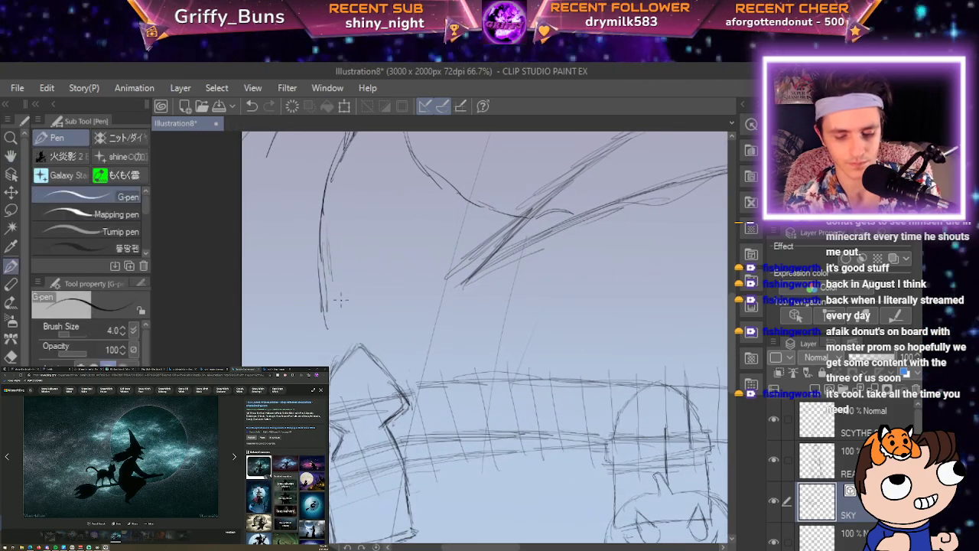
pyautogui.moveTo(326, 334); pyautogui.dragTo(311, 358)
pyautogui.moveTo(320, 338); pyautogui.dragTo(306, 354)
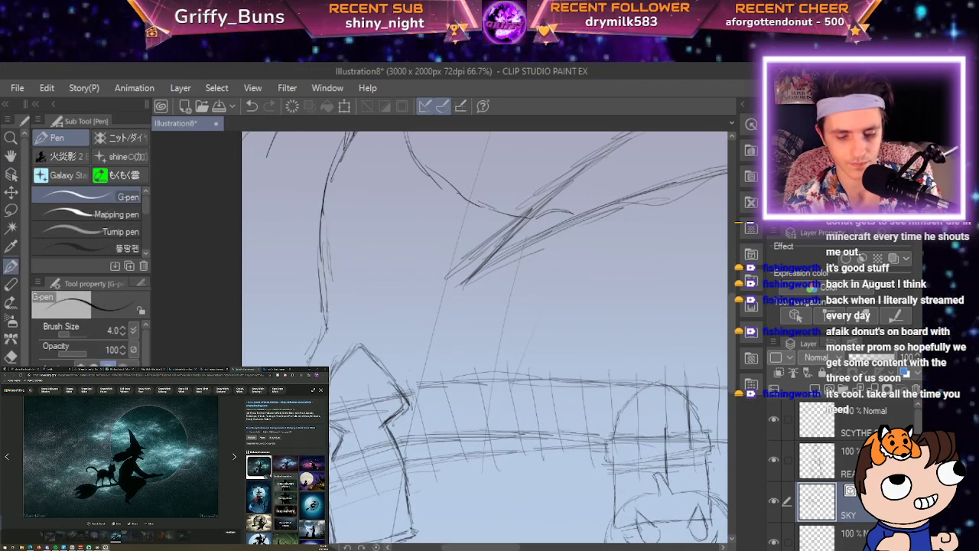
pyautogui.moveTo(305, 419); pyautogui.dragTo(379, 484)
# Sketch the underside of the witch's seated thigh and lower leg across the area beside the pointed tombstone.
pyautogui.press('space')
pyautogui.moveTo(418, 510); pyautogui.dragTo(355, 366)
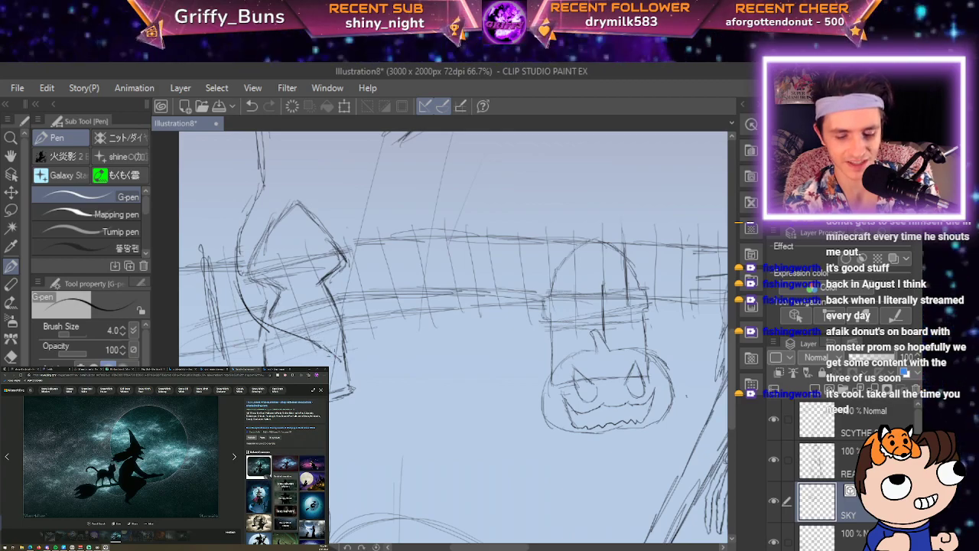
pyautogui.moveTo(332, 350)
pyautogui.mouseDown()
pyautogui.moveTo(349, 393)
pyautogui.moveTo(345, 444)
pyautogui.moveTo(376, 461)
pyautogui.moveTo(444, 377)
pyautogui.mouseUp()
pyautogui.moveTo(407, 417); pyautogui.dragTo(455, 361)
pyautogui.moveTo(424, 399)
pyautogui.mouseDown()
pyautogui.moveTo(436, 374)
pyautogui.moveTo(490, 341)
pyautogui.mouseUp()
pyautogui.moveTo(445, 378); pyautogui.dragTo(500, 312)
# Draw the top of the witch's thigh and bent knee over the fence, with short strokes up toward her waist.
pyautogui.press('space')
pyautogui.moveTo(723, 442); pyautogui.dragTo(678, 550)
pyautogui.press('space')
pyautogui.moveTo(651, 361); pyautogui.dragTo(636, 500)
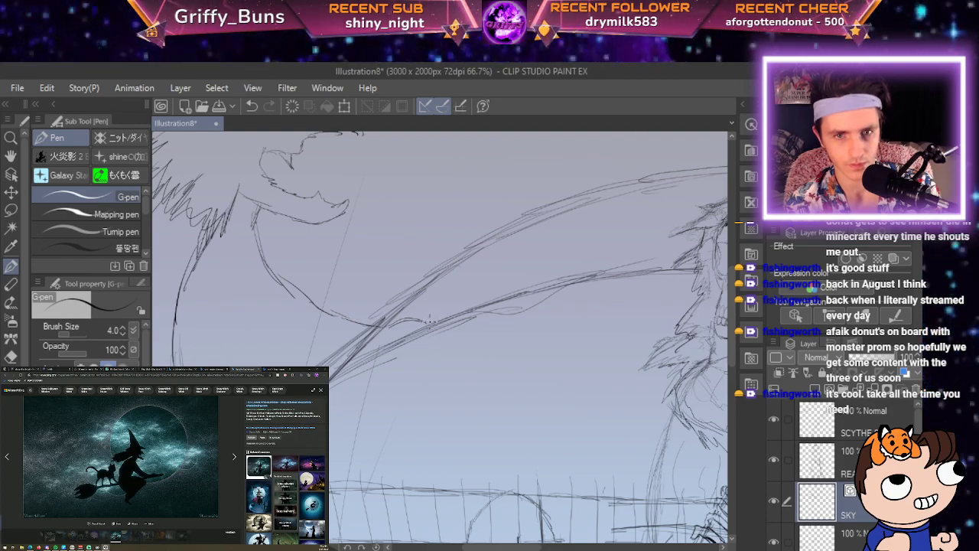
pyautogui.press('space')
pyautogui.moveTo(632, 526); pyautogui.dragTo(701, 384)
pyautogui.moveTo(474, 441)
pyautogui.mouseDown()
pyautogui.moveTo(493, 386)
pyautogui.moveTo(474, 356)
pyautogui.moveTo(440, 337)
pyautogui.moveTo(401, 336)
pyautogui.mouseUp()
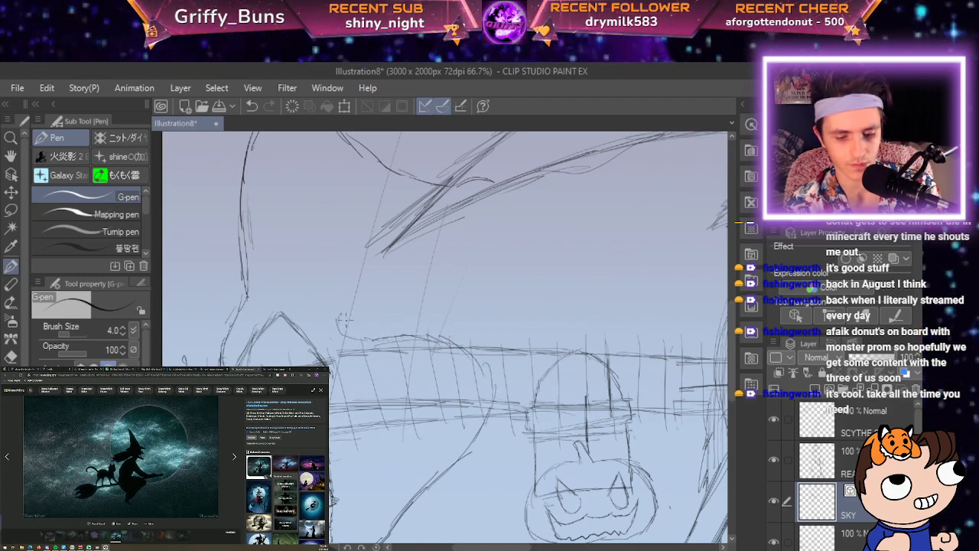
pyautogui.moveTo(343, 325)
pyautogui.mouseDown()
pyautogui.moveTo(351, 295)
pyautogui.moveTo(385, 263)
pyautogui.moveTo(408, 338)
pyautogui.moveTo(402, 438)
pyautogui.mouseUp()
pyautogui.press('space')
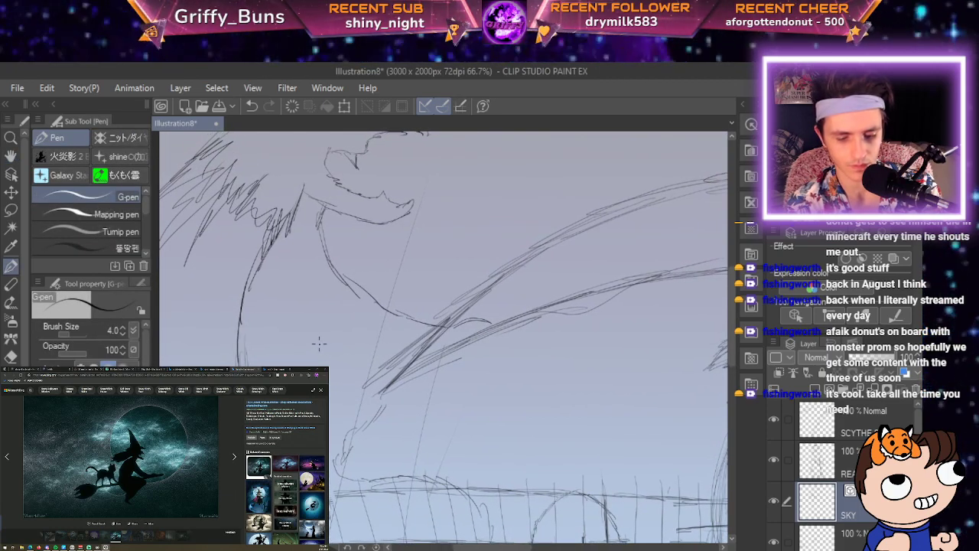
pyautogui.moveTo(321, 342)
pyautogui.mouseDown()
pyautogui.moveTo(375, 367)
pyautogui.moveTo(352, 361)
pyautogui.moveTo(440, 384)
pyautogui.mouseUp()
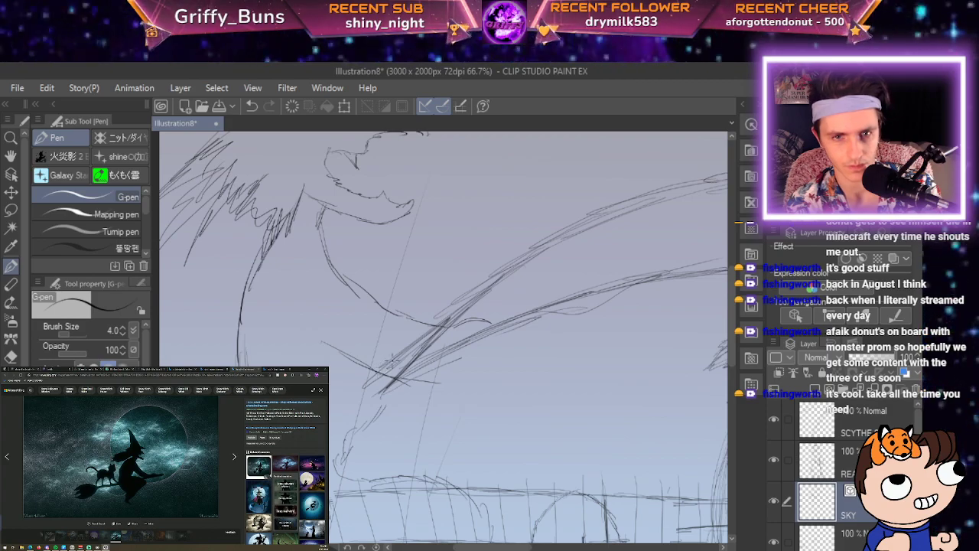
pyautogui.scroll(1, 397, 359)
pyautogui.hotkey('ctrl', 'z')
pyautogui.hotkey('ctrl', 'z')
pyautogui.hotkey('ctrl', 'z')
pyautogui.hotkey('ctrl', 'z')
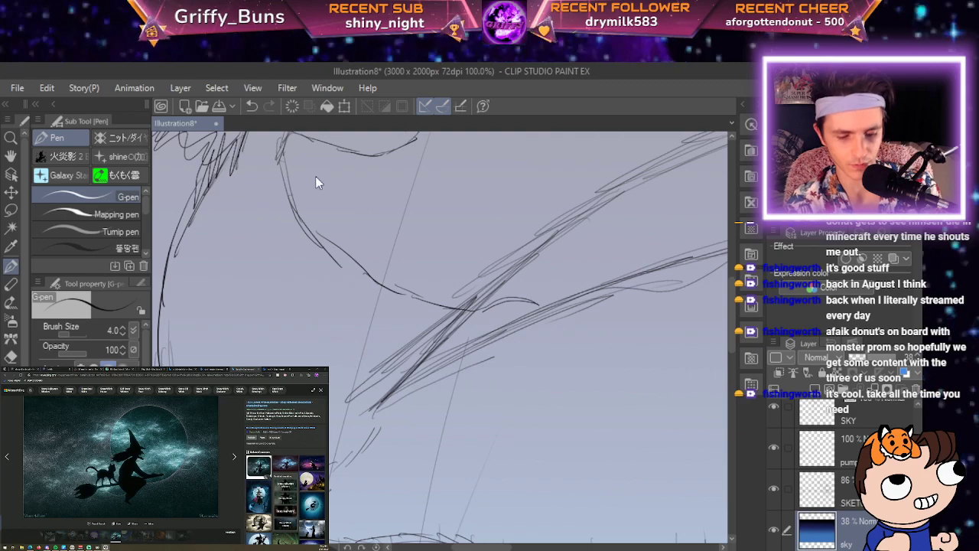
# Undo the short strokes at the front of the witch's waist below the scythe tip.
pyautogui.hotkey('ctrl', 'z')
pyautogui.hotkey('ctrl', 'z')
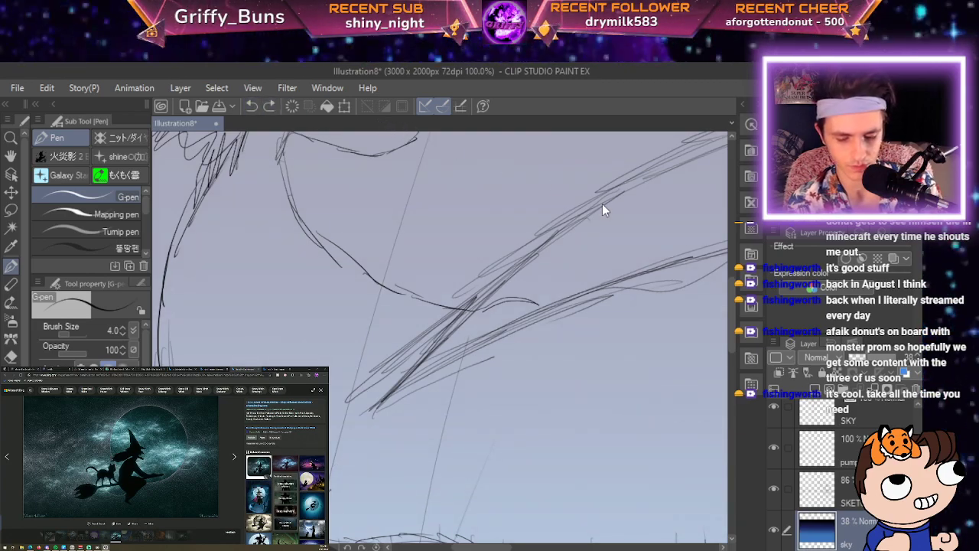
pyautogui.hotkey('ctrl', 'z')
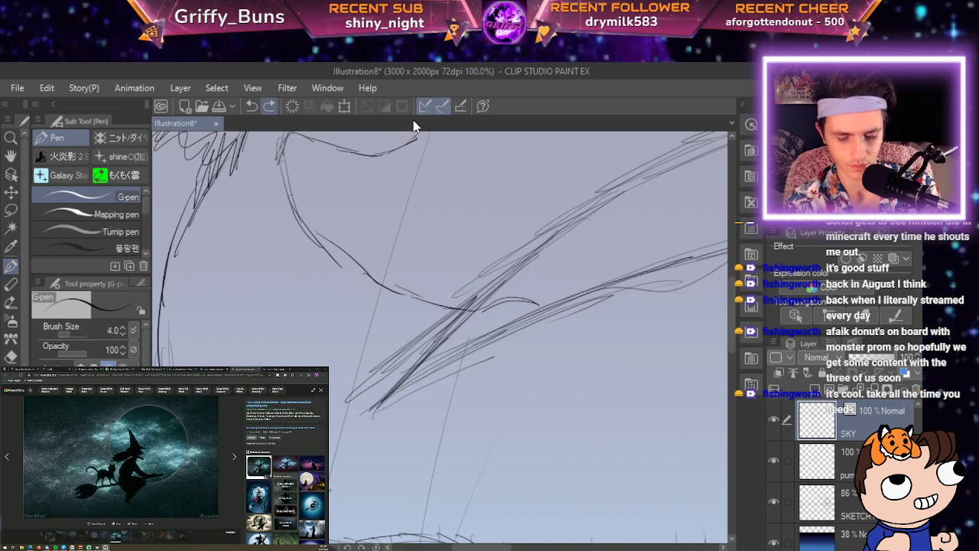
# Redraw the front of the witch's waist below the scythe tip and sketch the underside of her outstretched arm.
pyautogui.hotkey('ctrl', 'y')
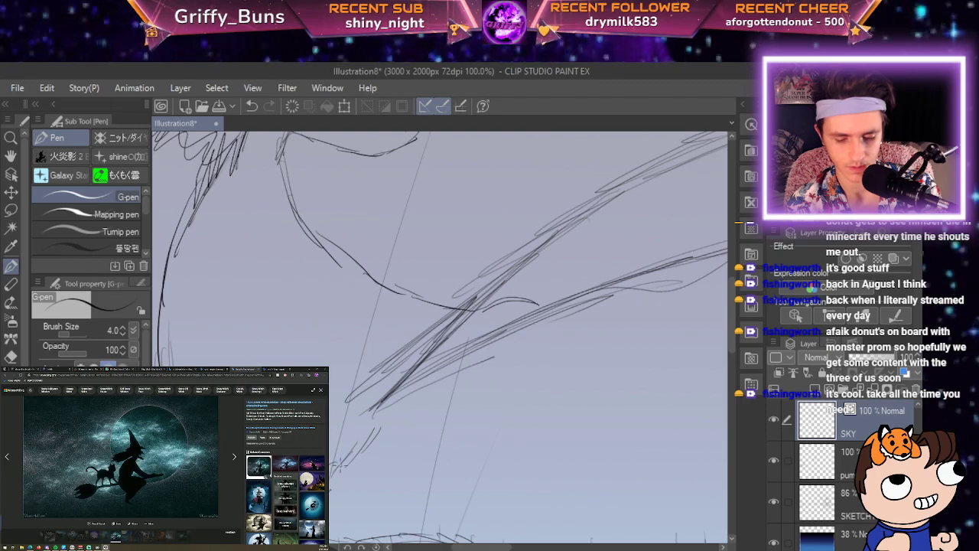
pyautogui.moveTo(336, 469); pyautogui.dragTo(372, 408)
pyautogui.moveTo(357, 444)
pyautogui.mouseDown()
pyautogui.moveTo(365, 383)
pyautogui.moveTo(342, 328)
pyautogui.moveTo(354, 340)
pyautogui.moveTo(349, 333)
pyautogui.moveTo(428, 340)
pyautogui.moveTo(469, 332)
pyautogui.mouseUp()
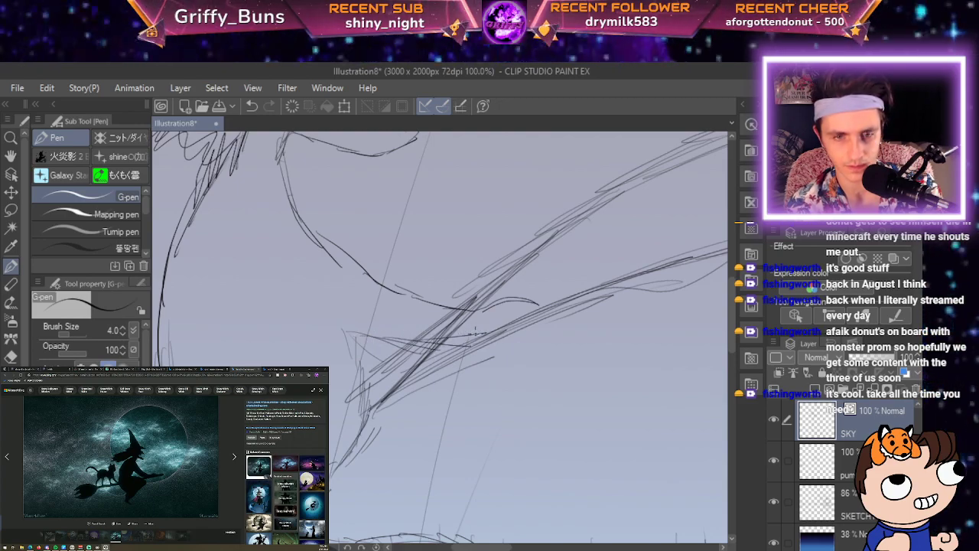
pyautogui.scroll(-2, 469, 334)
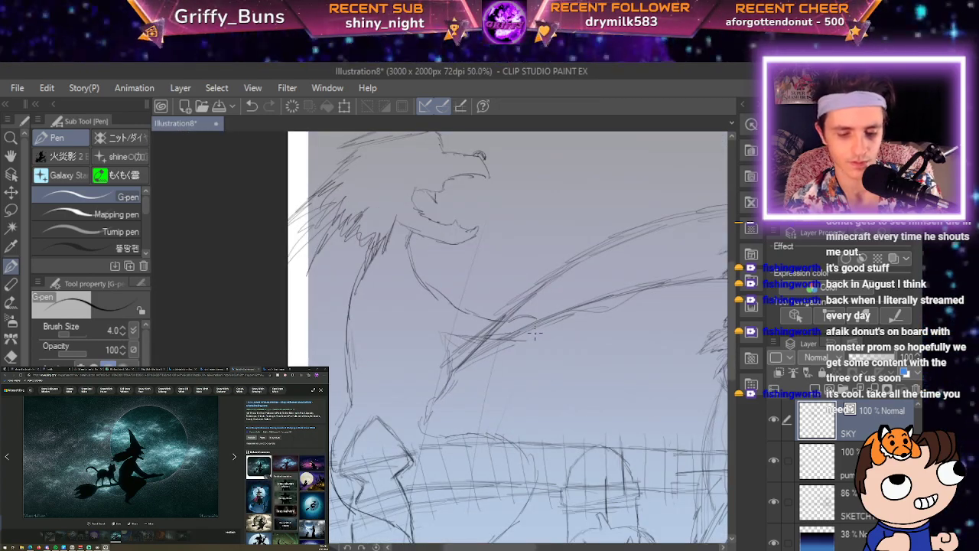
pyautogui.scroll(-1, 535, 334)
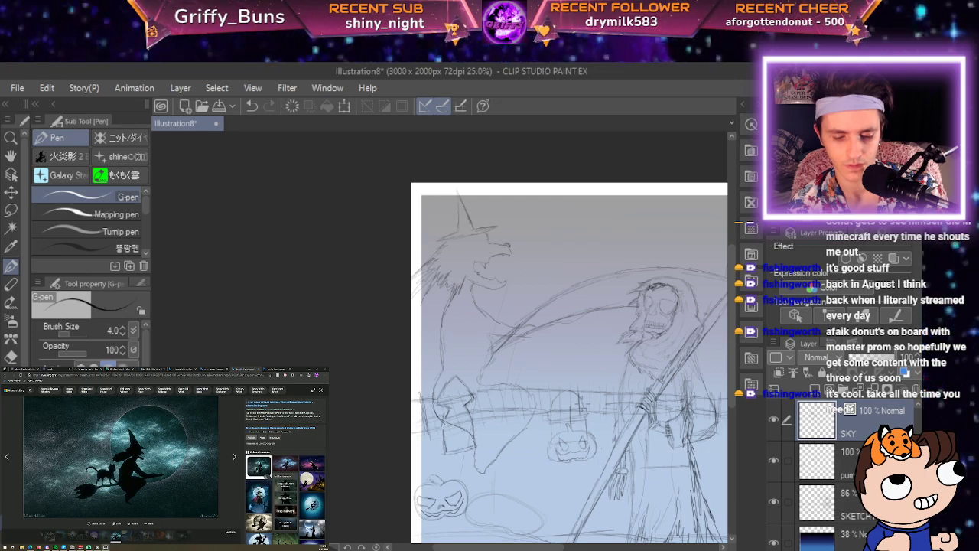
pyautogui.scroll(1, 675, 339)
pyautogui.scroll(-1, 684, 391)
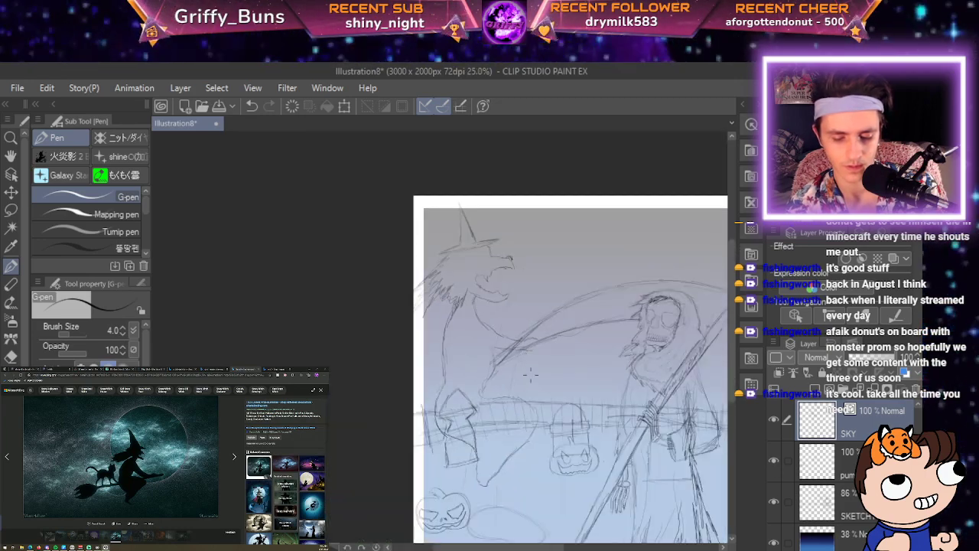
# Lasso the witch's lower body around the pointed tombstone, shift it up slightly and shorten it vertically with Free Transform.
pyautogui.press('m')
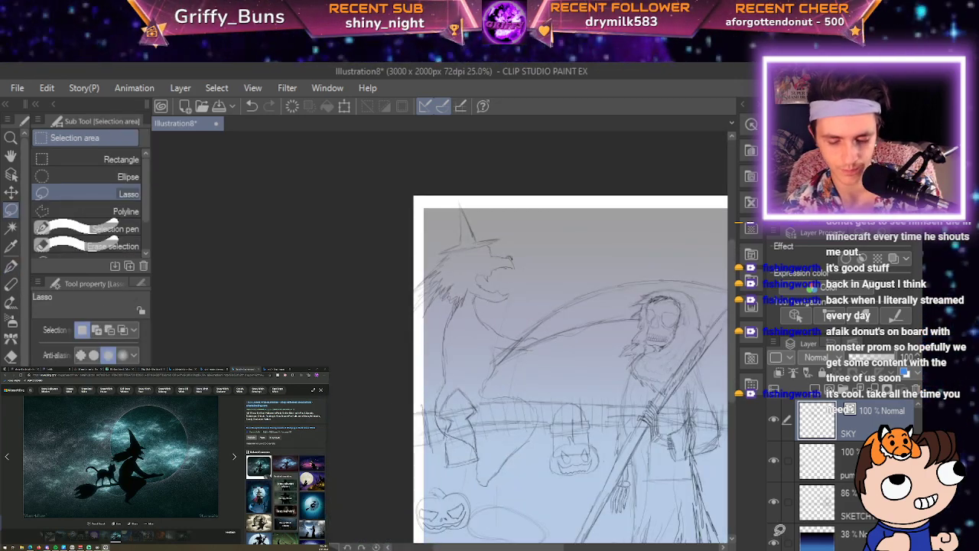
pyautogui.moveTo(520, 368)
pyautogui.mouseDown()
pyautogui.moveTo(451, 345)
pyautogui.moveTo(408, 413)
pyautogui.moveTo(432, 493)
pyautogui.moveTo(537, 479)
pyautogui.moveTo(548, 398)
pyautogui.mouseUp()
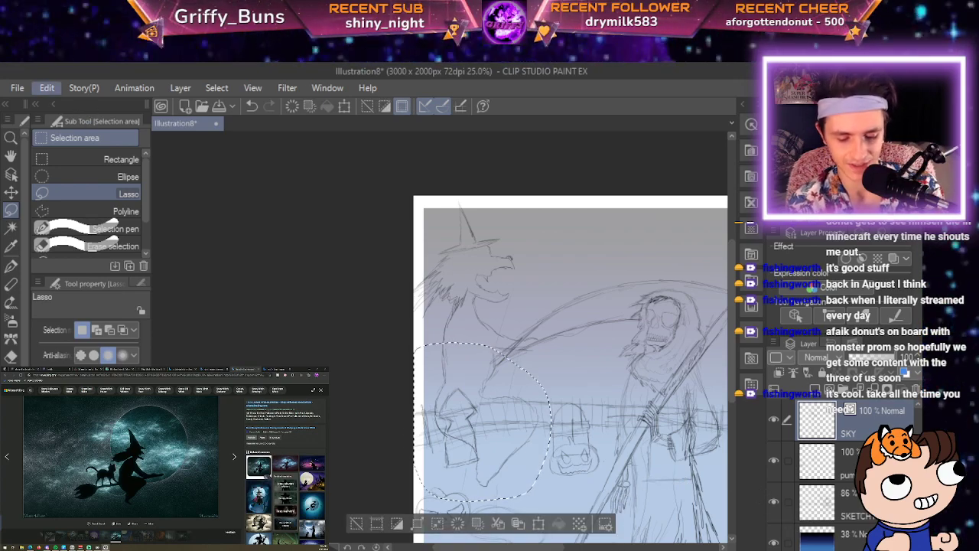
pyautogui.hotkey('ctrl', 't')
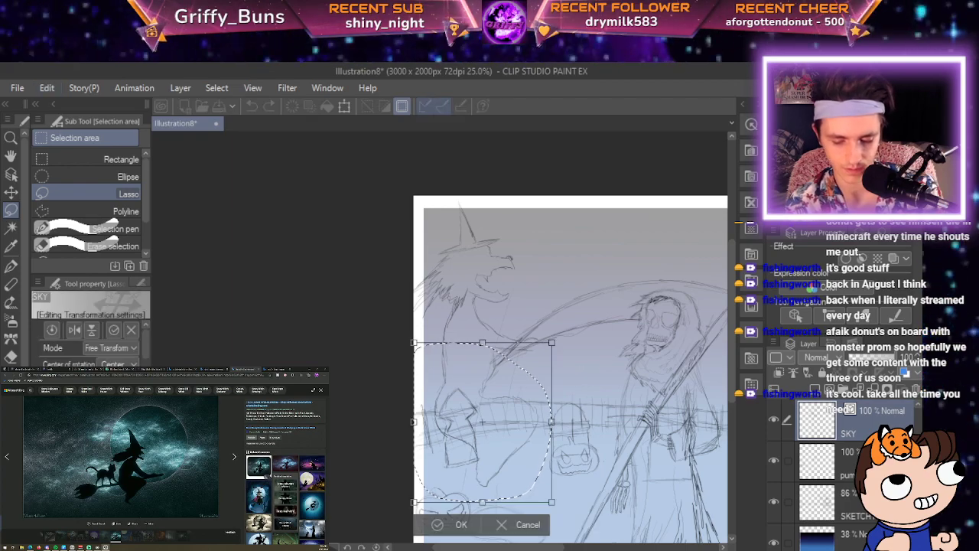
pyautogui.moveTo(482, 409); pyautogui.dragTo(484, 400)
pyautogui.moveTo(484, 468); pyautogui.dragTo(484, 442)
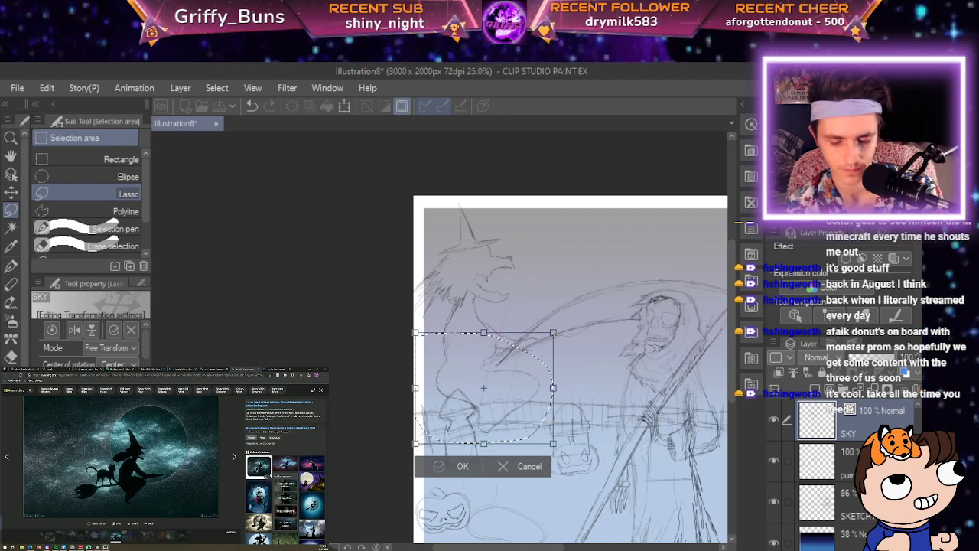
pyautogui.press('Return')
pyautogui.click(359, 465)
pyautogui.scroll(2, 414, 455)
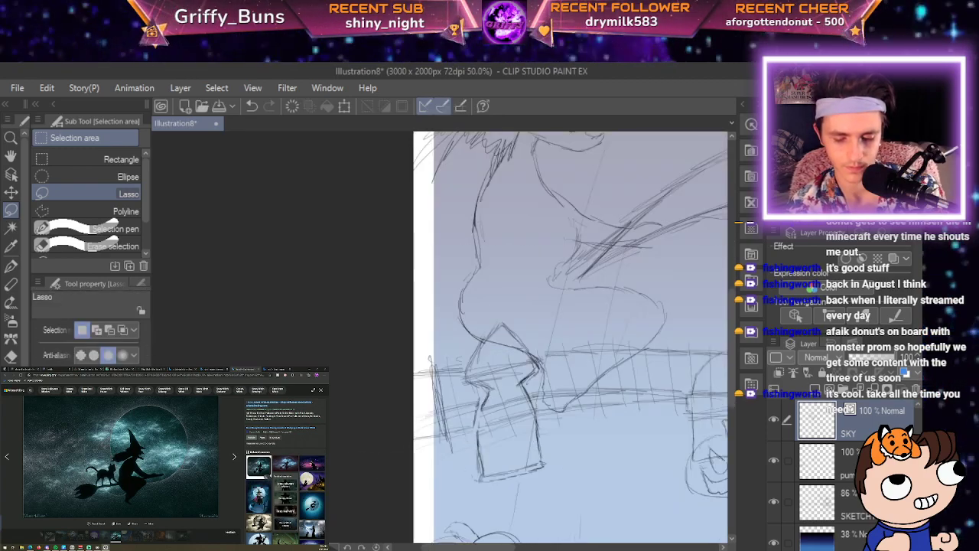
pyautogui.hotkey('ctrl', '-')
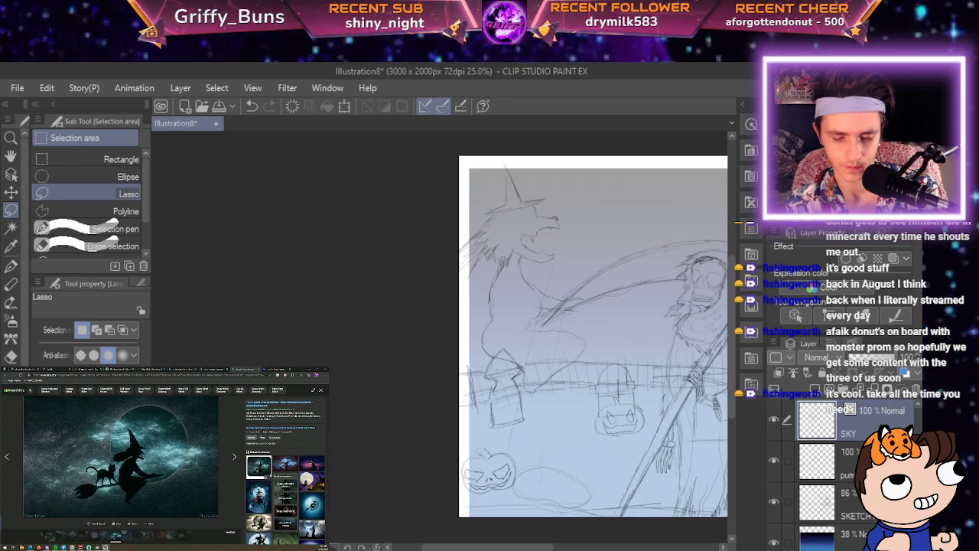
# Lasso the whole witch, scale her down and move her into the upper-left sky above the scythe.
pyautogui.moveTo(483, 159)
pyautogui.mouseDown()
pyautogui.moveTo(447, 318)
pyautogui.moveTo(467, 375)
pyautogui.moveTo(535, 406)
pyautogui.moveTo(609, 335)
pyautogui.moveTo(540, 160)
pyautogui.moveTo(528, 157)
pyautogui.mouseUp()
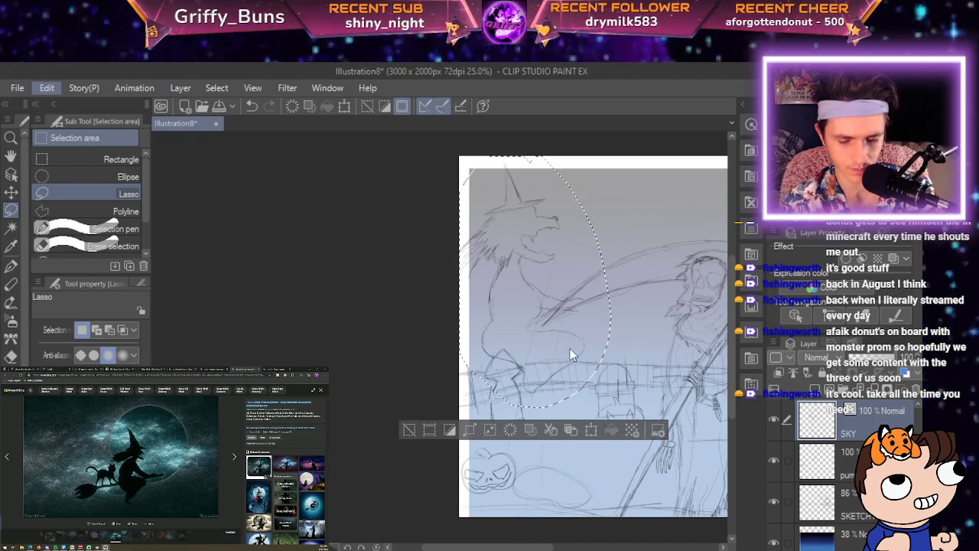
pyautogui.hotkey('ctrl', 't')
pyautogui.moveTo(459, 408); pyautogui.dragTo(519, 308)
pyautogui.moveTo(565, 241); pyautogui.dragTo(533, 239)
pyautogui.moveTo(581, 155); pyautogui.dragTo(546, 209)
pyautogui.moveTo(518, 257); pyautogui.dragTo(526, 221)
pyautogui.moveTo(553, 181); pyautogui.dragTo(545, 193)
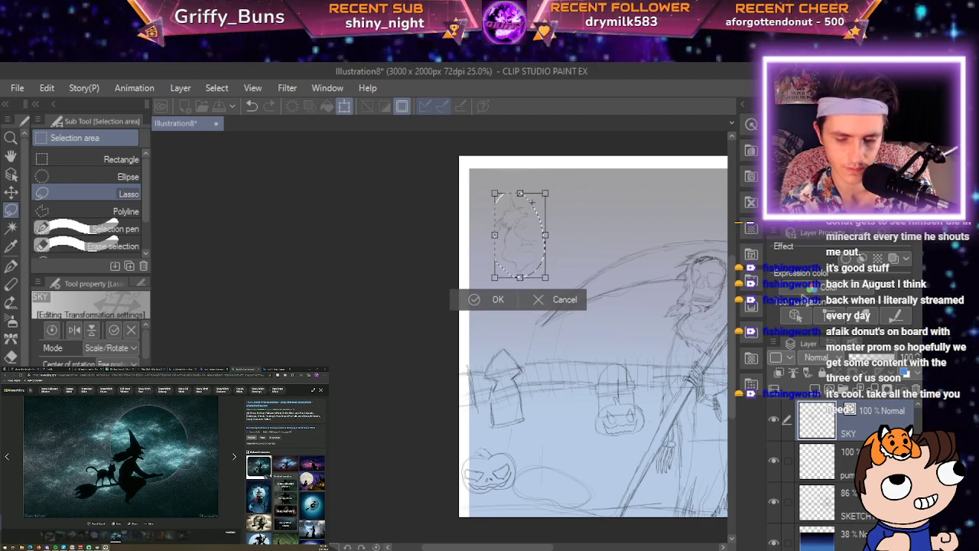
pyautogui.moveTo(531, 250); pyautogui.dragTo(533, 235)
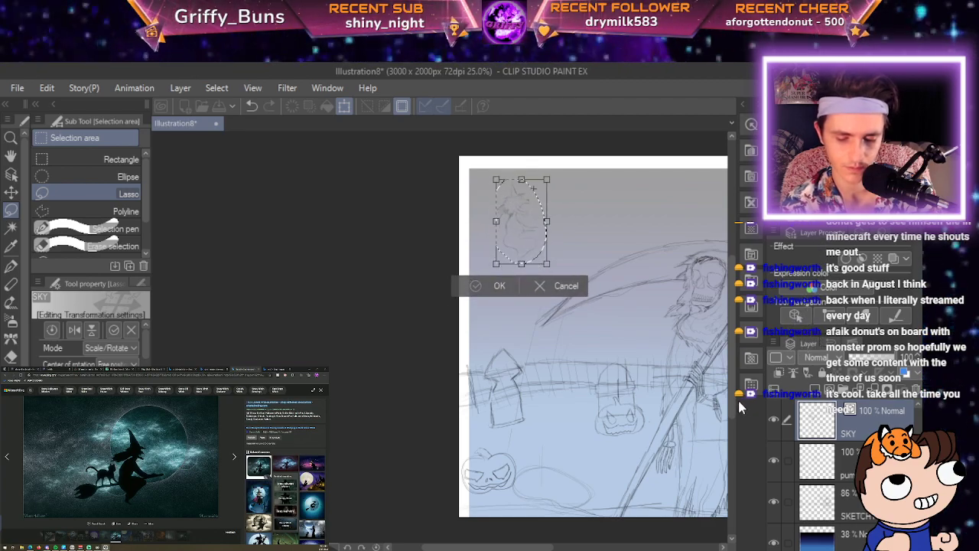
pyautogui.click(494, 285)
pyautogui.click(396, 285)
# Draw a pointed shoe with a curled toe at the end of the witch's leg.
pyautogui.scroll(5, 468, 269)
pyautogui.press('space')
pyautogui.moveTo(719, 459)
pyautogui.mouseDown()
pyautogui.moveTo(645, 496)
pyautogui.moveTo(598, 495)
pyautogui.mouseUp()
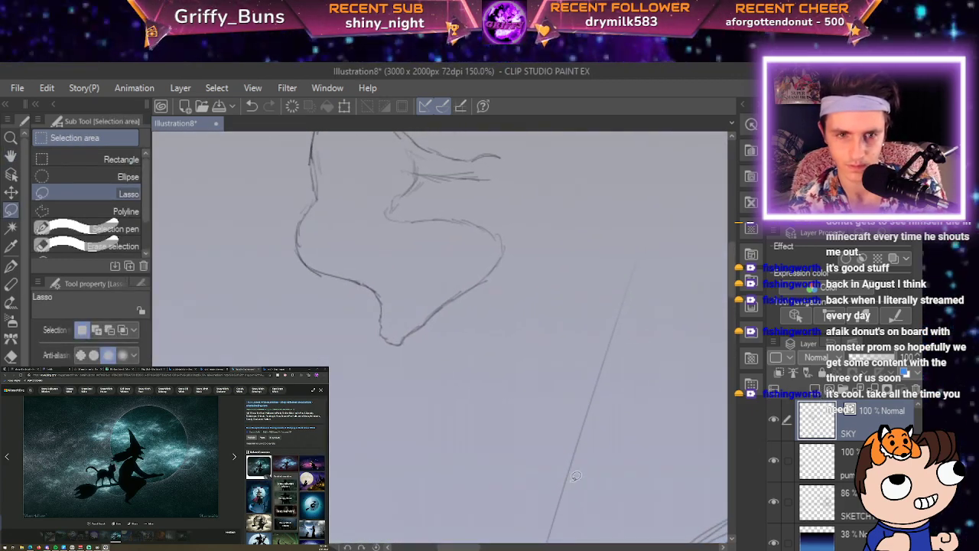
pyautogui.press('p')
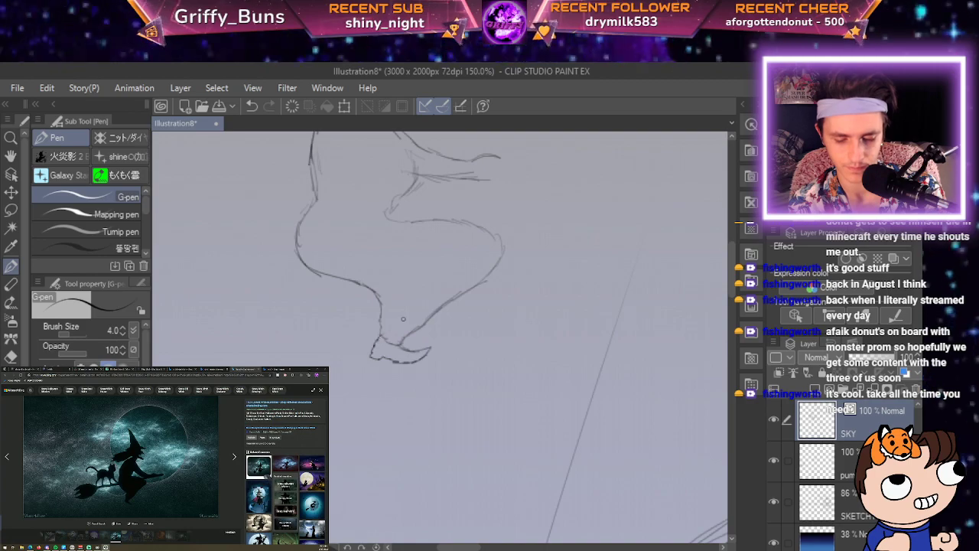
pyautogui.scroll(-2, 403, 319)
pyautogui.press('space')
pyautogui.moveTo(697, 474); pyautogui.dragTo(709, 532)
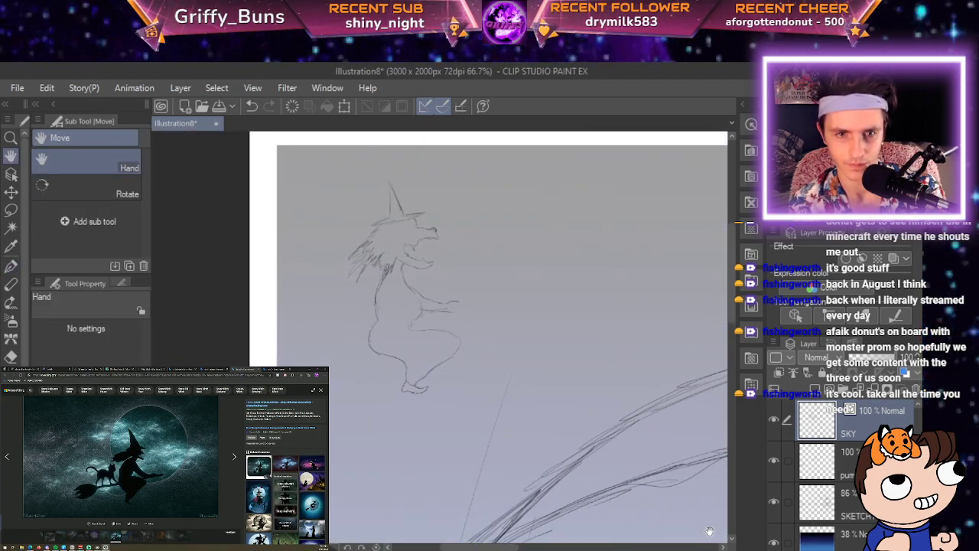
pyautogui.scroll(3, 474, 337)
pyautogui.press('space')
pyautogui.moveTo(474, 336); pyautogui.dragTo(616, 279)
pyautogui.press('p')
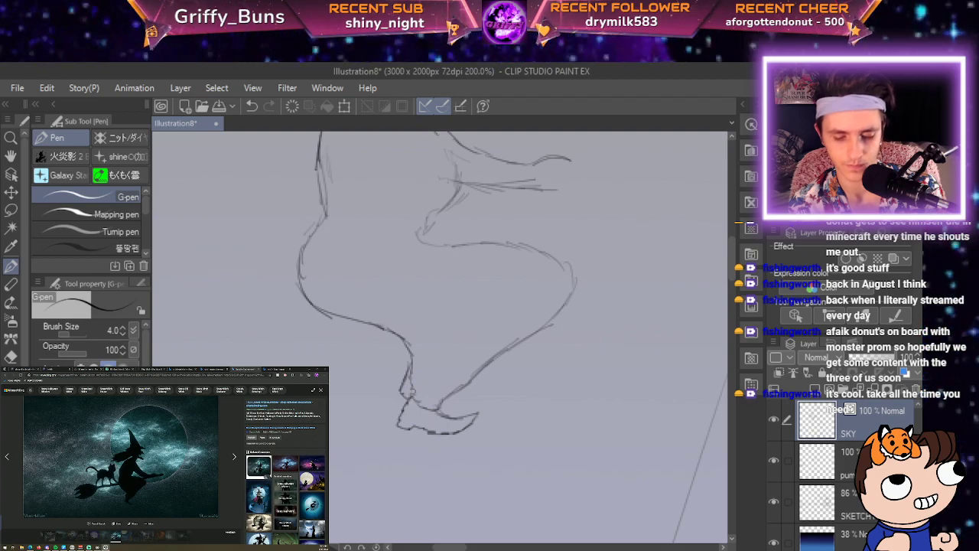
# Sketch the two slanted edges of the broom handle from behind the witch's hips up to beneath her hand.
pyautogui.scroll(-1, 418, 371)
pyautogui.scroll(1, 418, 371)
pyautogui.press('space')
pyautogui.moveTo(526, 315); pyautogui.dragTo(457, 398)
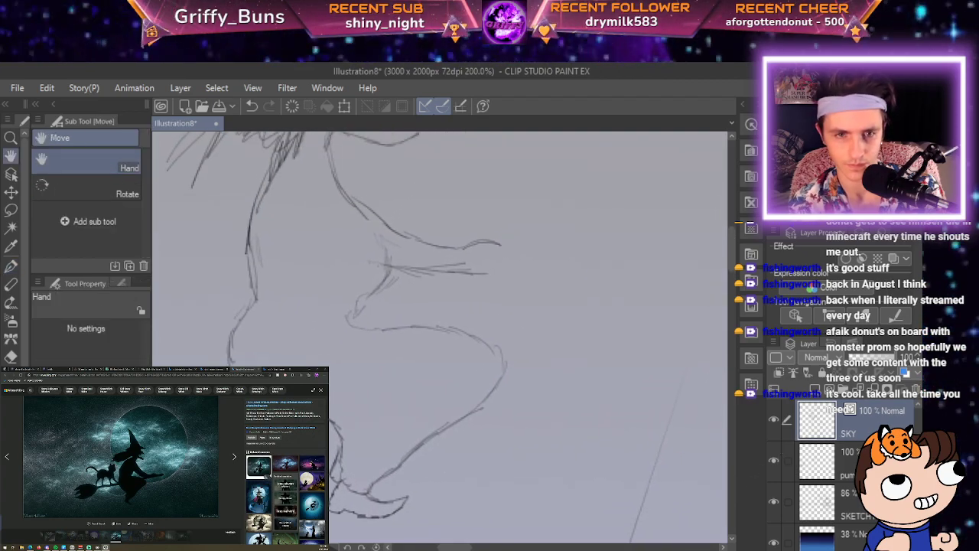
pyautogui.moveTo(476, 356); pyautogui.dragTo(468, 385)
pyautogui.press('p')
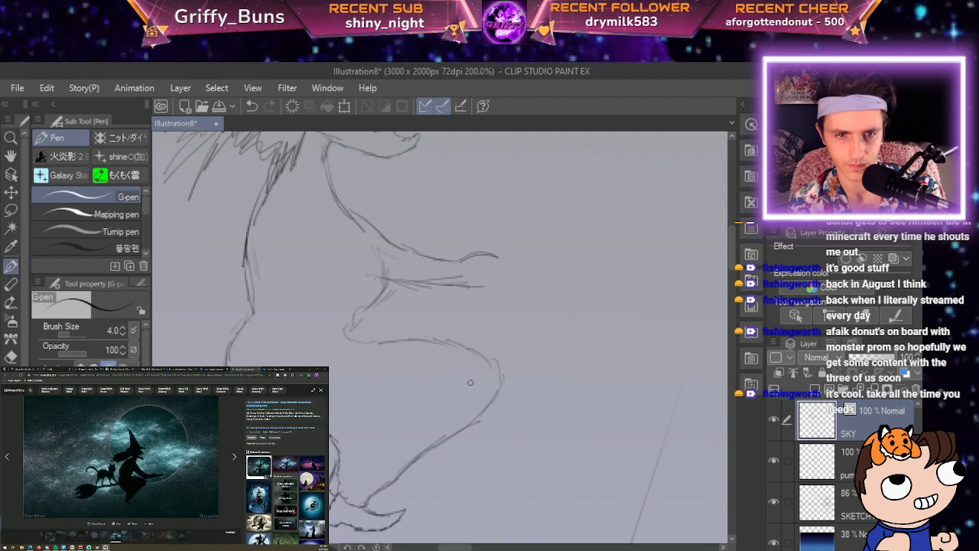
pyautogui.scroll(-3, 473, 376)
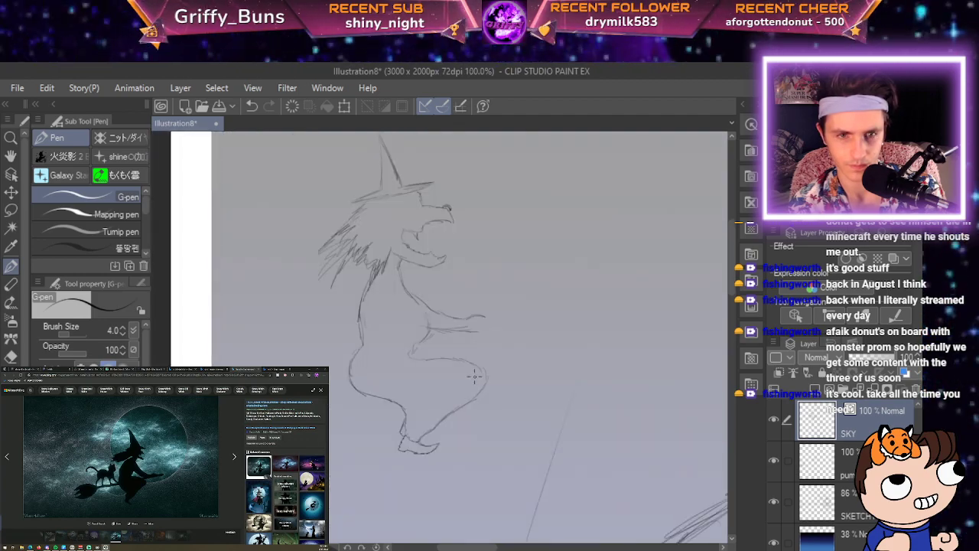
pyautogui.scroll(2, 474, 376)
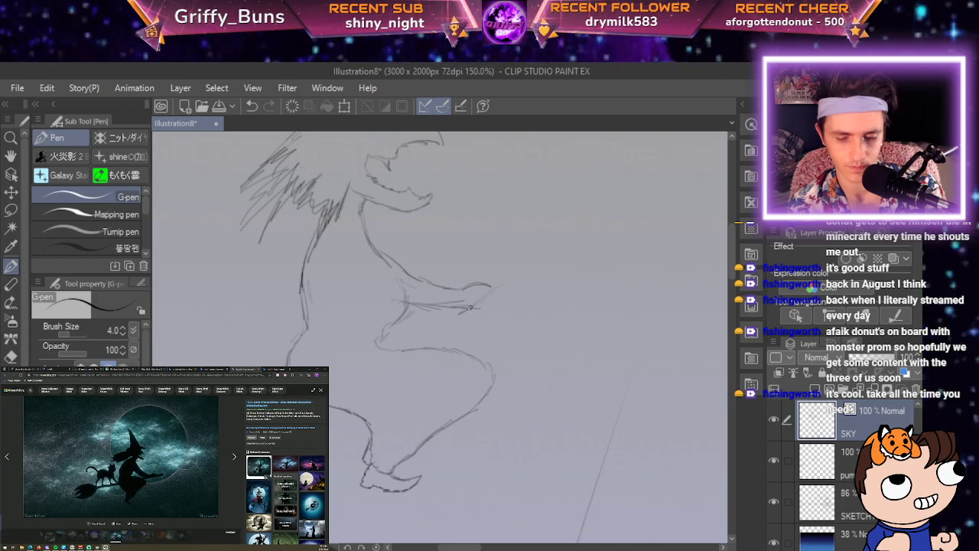
pyautogui.moveTo(527, 280); pyautogui.dragTo(442, 322)
pyautogui.moveTo(541, 281); pyautogui.dragTo(417, 333)
pyautogui.moveTo(502, 301); pyautogui.dragTo(404, 337)
pyautogui.moveTo(472, 313); pyautogui.dragTo(414, 333)
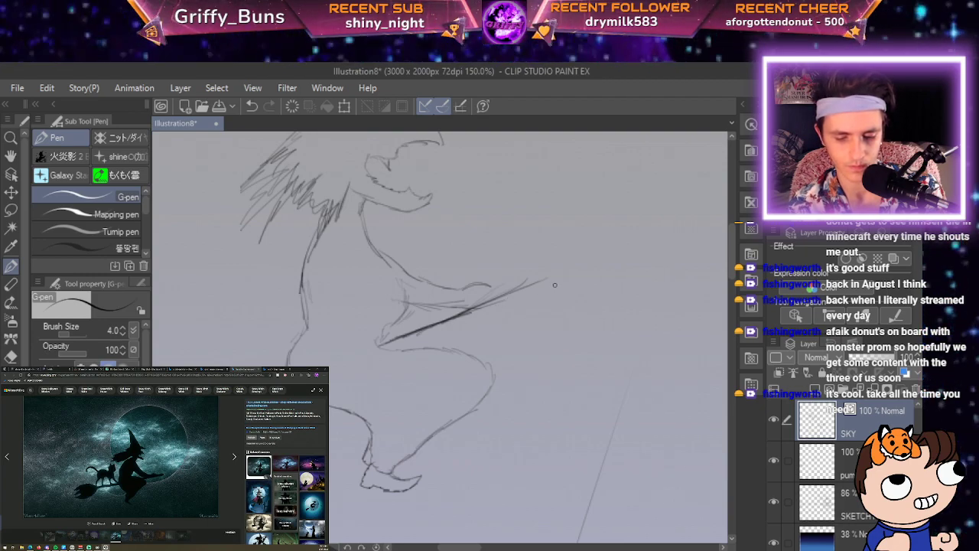
pyautogui.moveTo(548, 287)
pyautogui.mouseDown()
pyautogui.moveTo(401, 351)
pyautogui.moveTo(428, 334)
pyautogui.mouseUp()
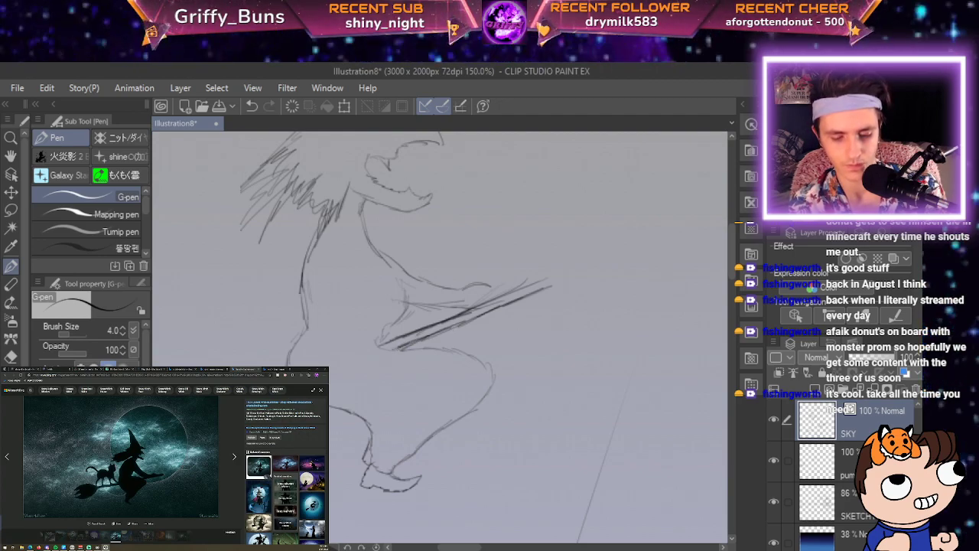
# Outline the flared upper and lower edges of the broom's bristles at the rear end of the handle.
pyautogui.scroll(-1, 264, 409)
pyautogui.scroll(1, 264, 409)
pyautogui.press('space')
pyautogui.moveTo(264, 409); pyautogui.dragTo(546, 295)
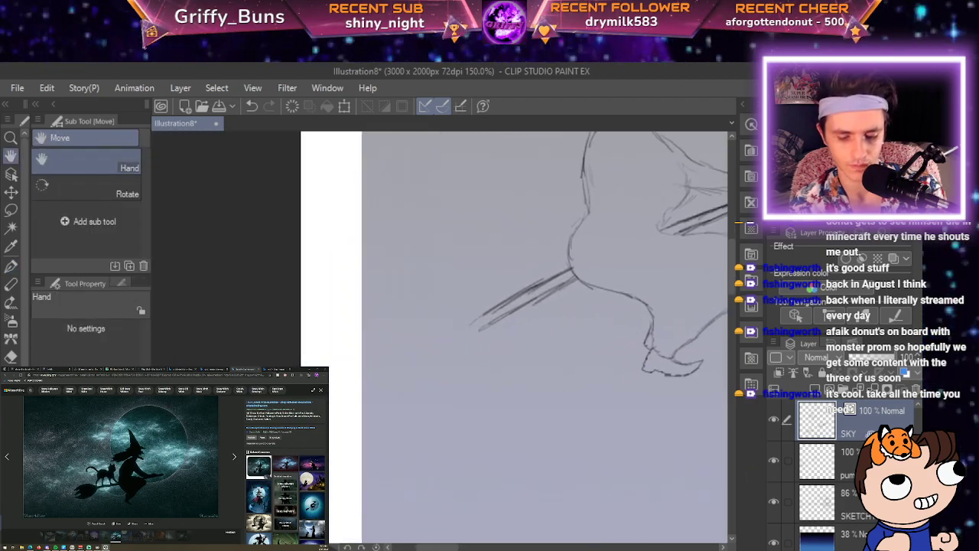
pyautogui.scroll(1, 570, 252)
pyautogui.press('p')
pyautogui.moveTo(448, 324)
pyautogui.mouseDown()
pyautogui.moveTo(376, 341)
pyautogui.moveTo(386, 310)
pyautogui.moveTo(374, 309)
pyautogui.moveTo(317, 329)
pyautogui.mouseUp()
pyautogui.moveTo(338, 317); pyautogui.dragTo(278, 364)
pyautogui.moveTo(327, 338); pyautogui.dragTo(287, 363)
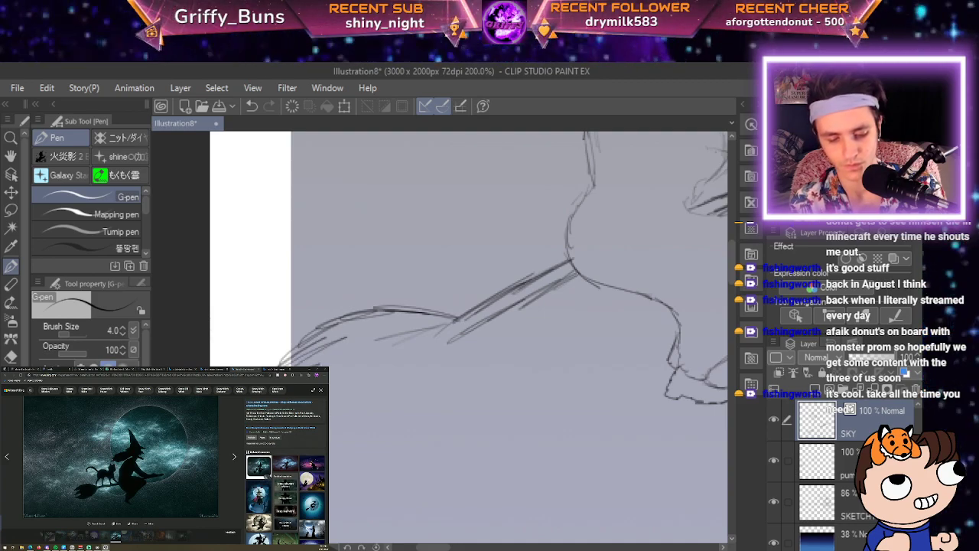
pyautogui.moveTo(473, 335)
pyautogui.mouseDown()
pyautogui.moveTo(420, 421)
pyautogui.moveTo(341, 480)
pyautogui.mouseUp()
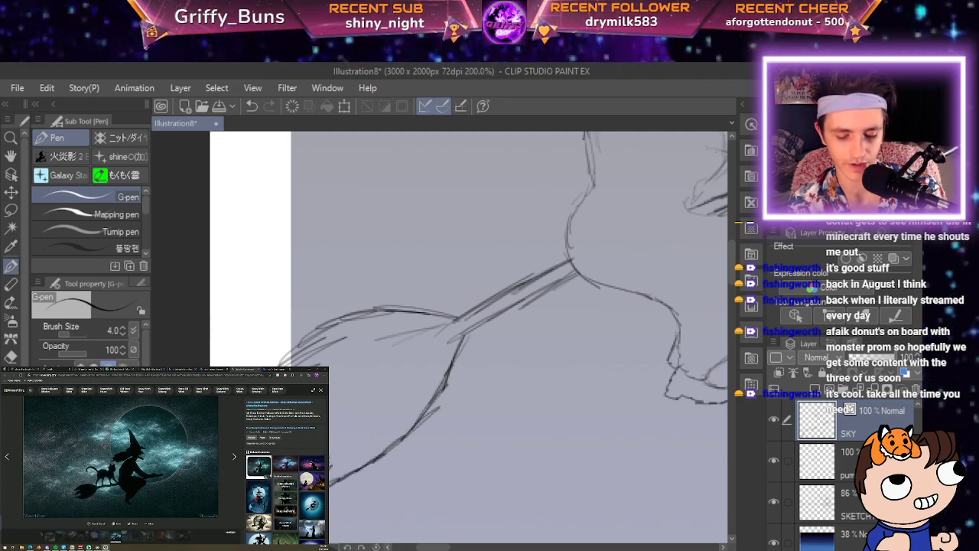
# Fill the broom head with long bristle strokes fanning out from the end of the handle.
pyautogui.moveTo(454, 332); pyautogui.dragTo(329, 360)
pyautogui.moveTo(426, 322)
pyautogui.mouseDown()
pyautogui.moveTo(292, 366)
pyautogui.moveTo(329, 369)
pyautogui.moveTo(327, 404)
pyautogui.mouseUp()
pyautogui.moveTo(430, 342)
pyautogui.mouseDown()
pyautogui.moveTo(329, 417)
pyautogui.moveTo(329, 471)
pyautogui.moveTo(361, 436)
pyautogui.mouseUp()
pyautogui.moveTo(450, 343)
pyautogui.mouseDown()
pyautogui.moveTo(382, 401)
pyautogui.moveTo(393, 430)
pyautogui.mouseUp()
pyautogui.moveTo(442, 361)
pyautogui.mouseDown()
pyautogui.moveTo(372, 452)
pyautogui.moveTo(399, 441)
pyautogui.mouseUp()
pyautogui.moveTo(443, 358); pyautogui.dragTo(409, 417)
# Extend the front of the broom handle to a closed tip and draw the witch's fingers wrapped around it.
pyautogui.scroll(-3, 471, 327)
pyautogui.scroll(2, 471, 327)
pyautogui.moveTo(619, 312); pyautogui.dragTo(299, 404)
pyautogui.scroll(1, 317, 387)
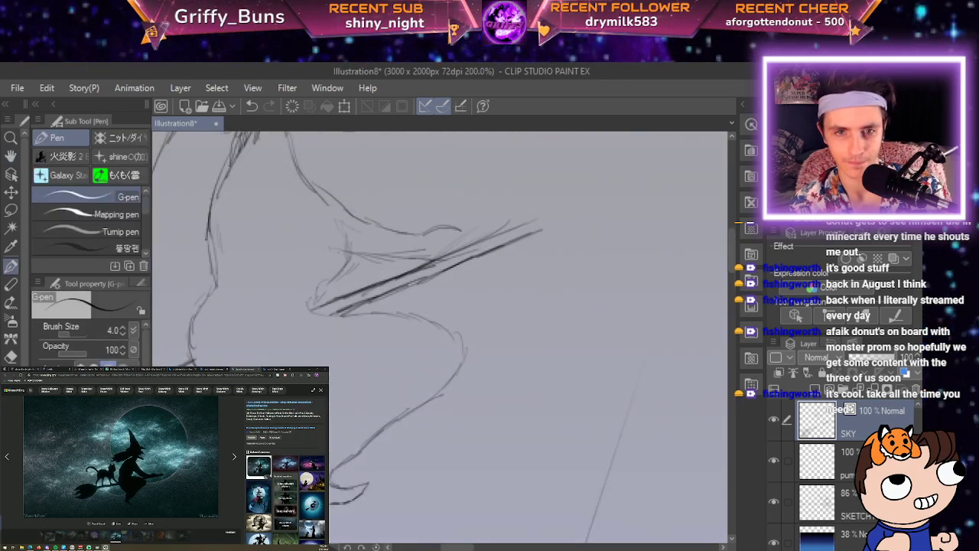
pyautogui.moveTo(511, 231)
pyautogui.mouseDown()
pyautogui.moveTo(573, 203)
pyautogui.moveTo(536, 235)
pyautogui.mouseUp()
pyautogui.moveTo(588, 204); pyautogui.dragTo(566, 205)
pyautogui.scroll(-2, 554, 226)
pyautogui.scroll(2, 554, 226)
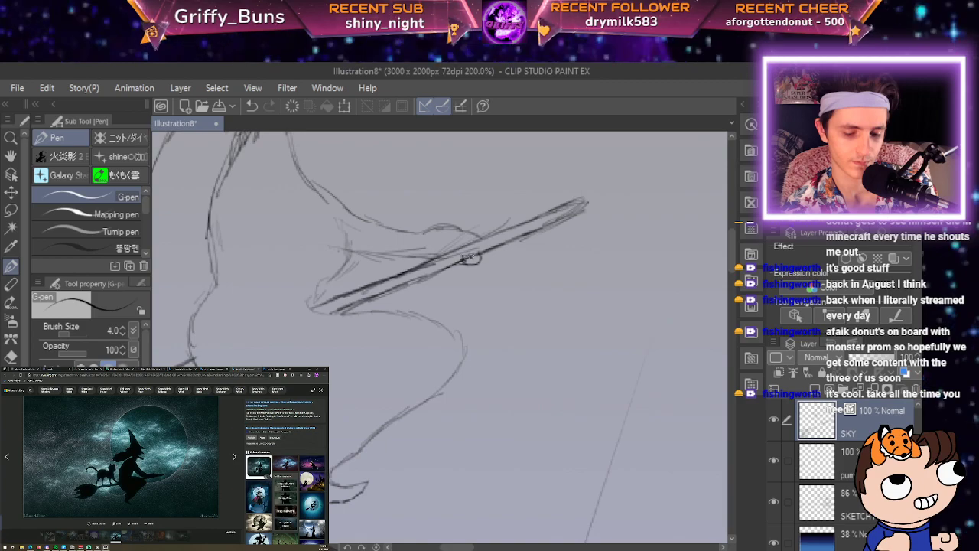
# Select the witch's pointed hat, including its brim, with a freehand Lasso outline.
pyautogui.scroll(-2, 485, 247)
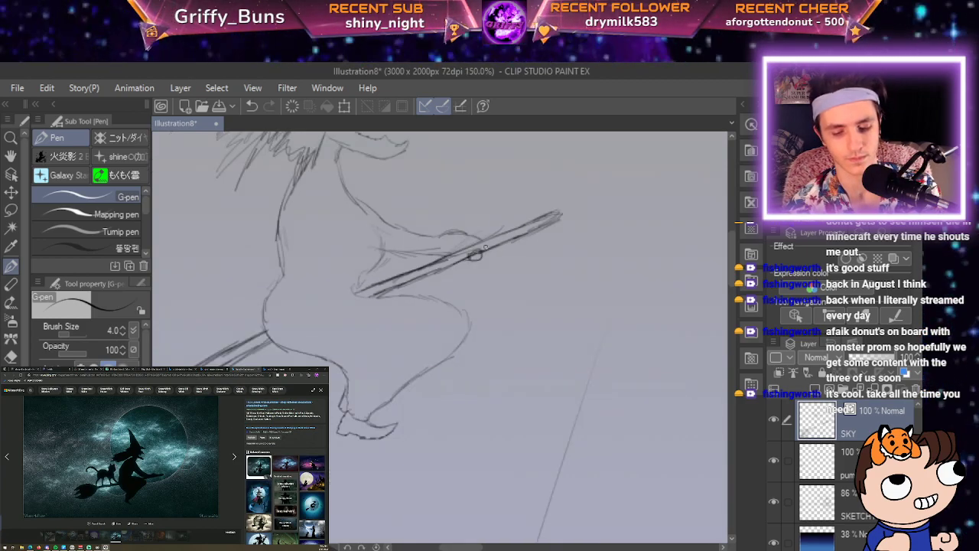
pyautogui.scroll(-2, 496, 272)
pyautogui.scroll(2, 493, 283)
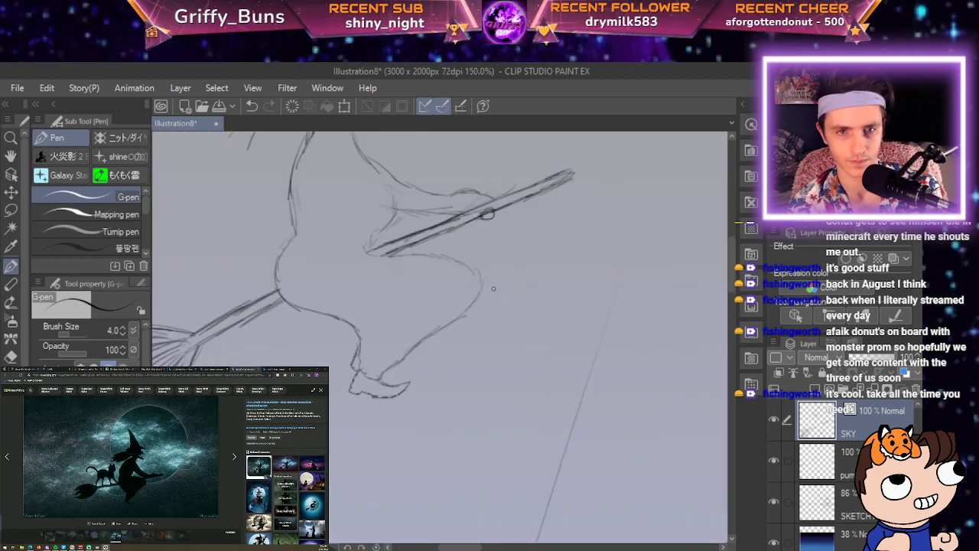
pyautogui.scroll(-2, 485, 280)
pyautogui.scroll(2, 513, 375)
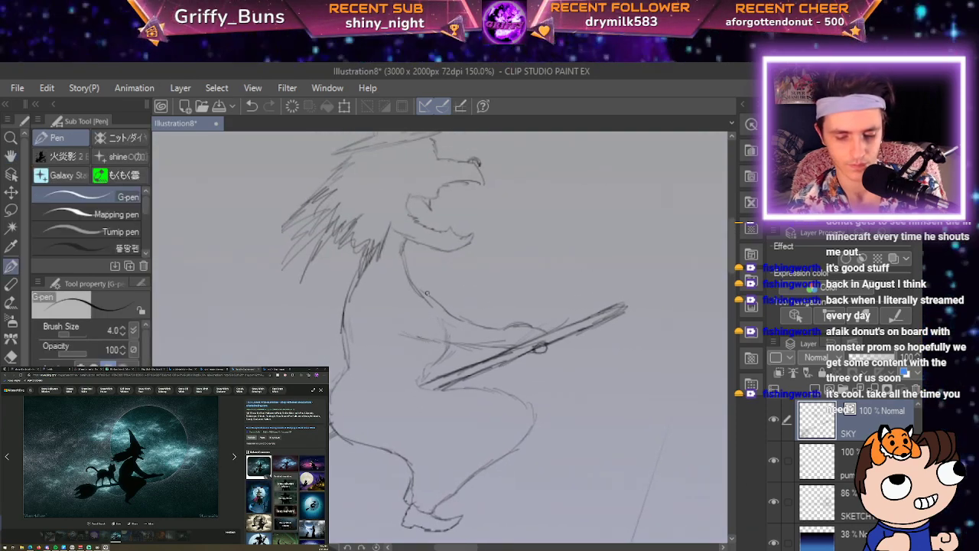
pyautogui.scroll(-2, 549, 337)
pyautogui.scroll(2, 536, 338)
pyautogui.press('space')
pyautogui.moveTo(553, 316)
pyautogui.mouseDown()
pyautogui.moveTo(507, 368)
pyautogui.moveTo(577, 436)
pyautogui.mouseUp()
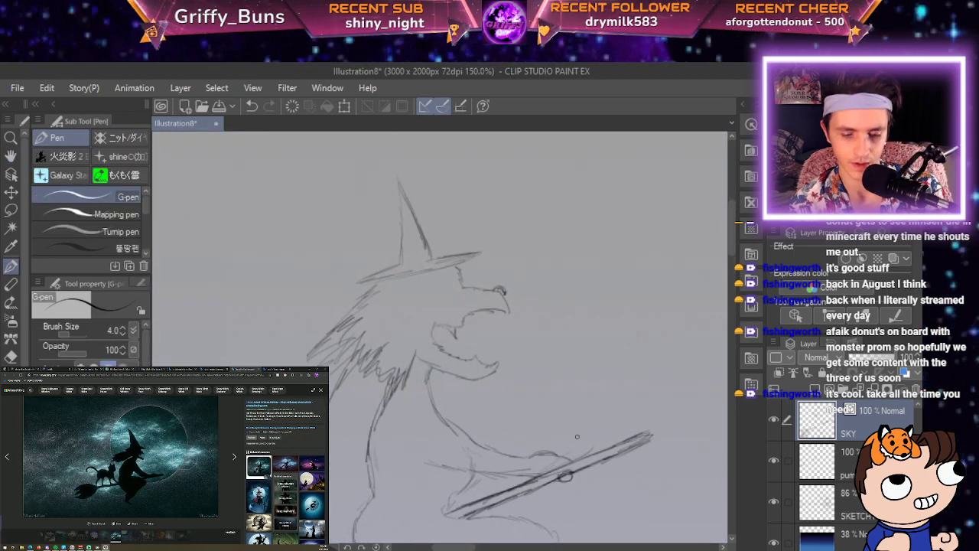
pyautogui.click(10, 211)
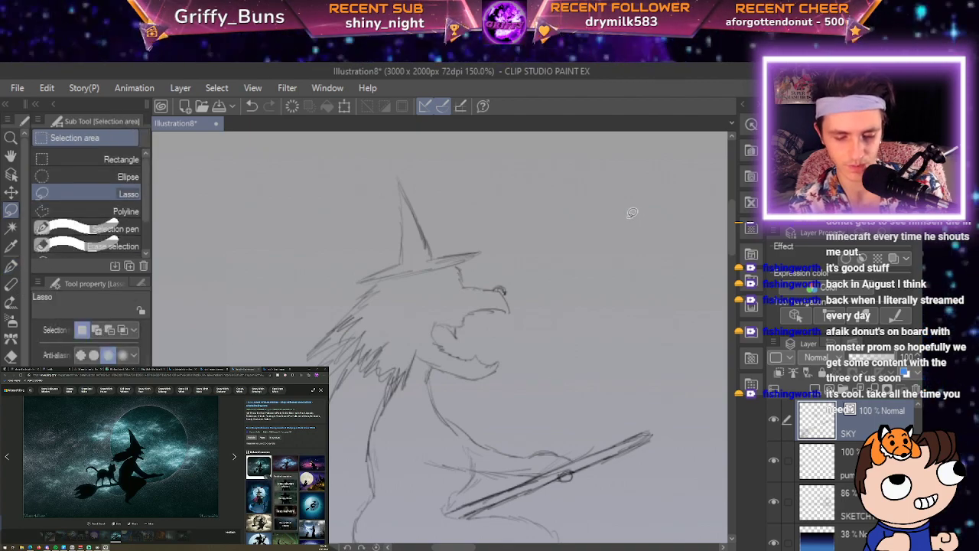
pyautogui.moveTo(410, 162); pyautogui.dragTo(370, 235)
pyautogui.moveTo(558, 324)
pyautogui.mouseDown()
pyautogui.moveTo(533, 397)
pyautogui.moveTo(698, 366)
pyautogui.moveTo(734, 349)
pyautogui.moveTo(675, 293)
pyautogui.moveTo(628, 208)
pyautogui.mouseUp()
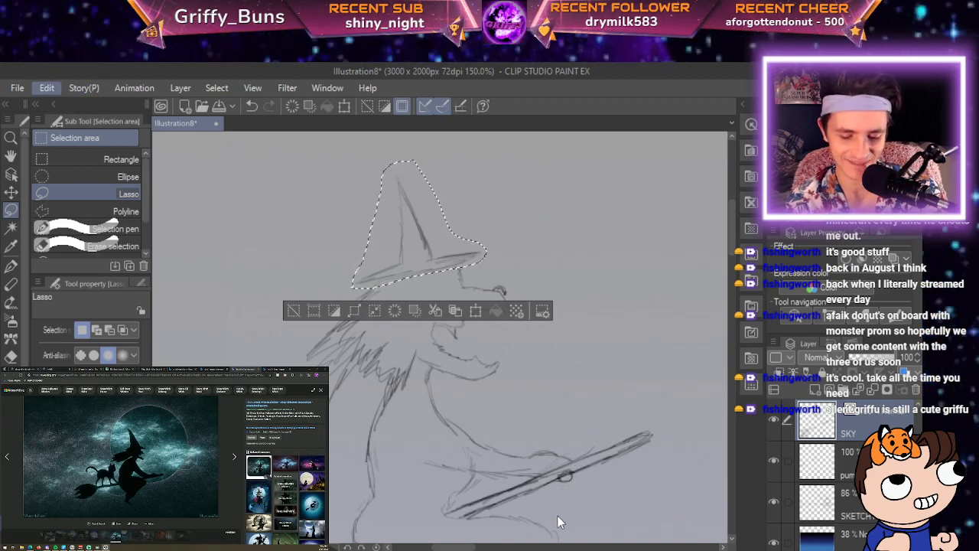
# Enlarge the selected hat with Free Transform, stretching the brim wider and tilting it down toward the back of the head, and deselect it.
pyautogui.hotkey('ctrl', 'shift', 't')
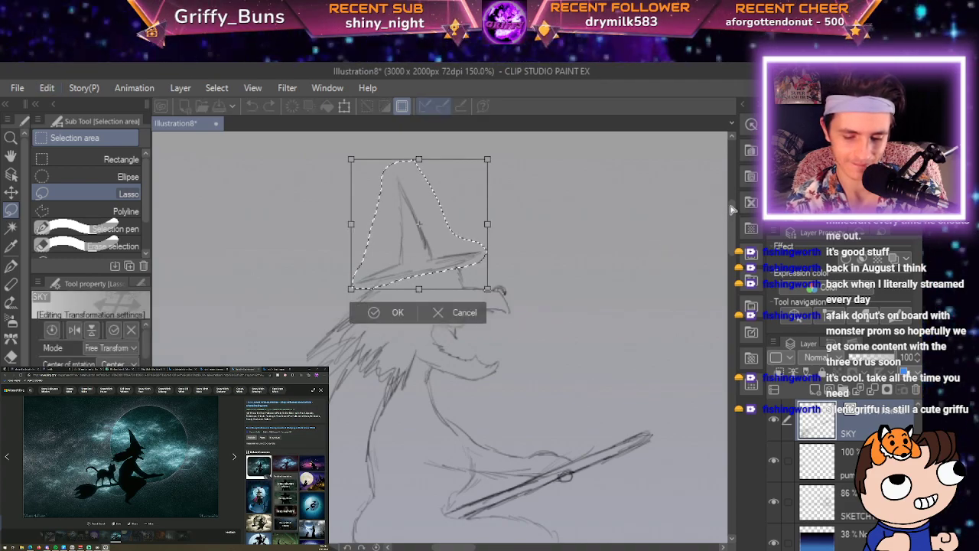
pyautogui.moveTo(346, 153); pyautogui.dragTo(300, 136)
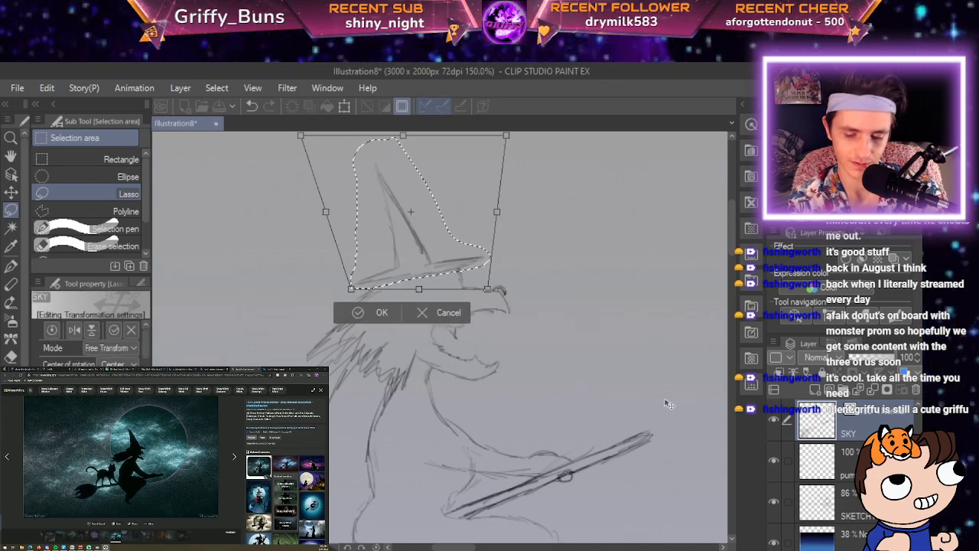
pyautogui.moveTo(350, 288); pyautogui.dragTo(290, 340)
pyautogui.moveTo(283, 244); pyautogui.dragTo(237, 246)
pyautogui.moveTo(451, 242); pyautogui.dragTo(483, 231)
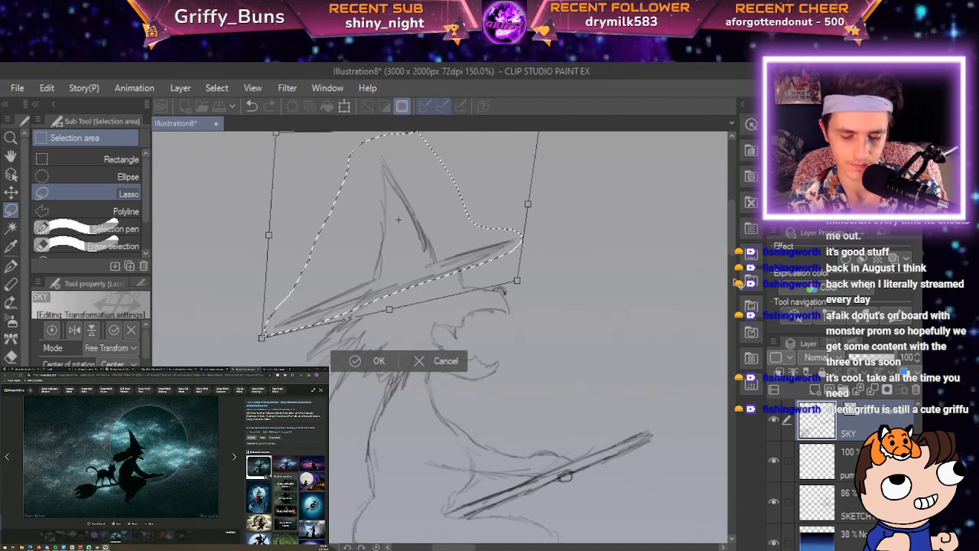
pyautogui.scroll(-3, 457, 210)
pyautogui.moveTo(461, 181); pyautogui.dragTo(394, 159)
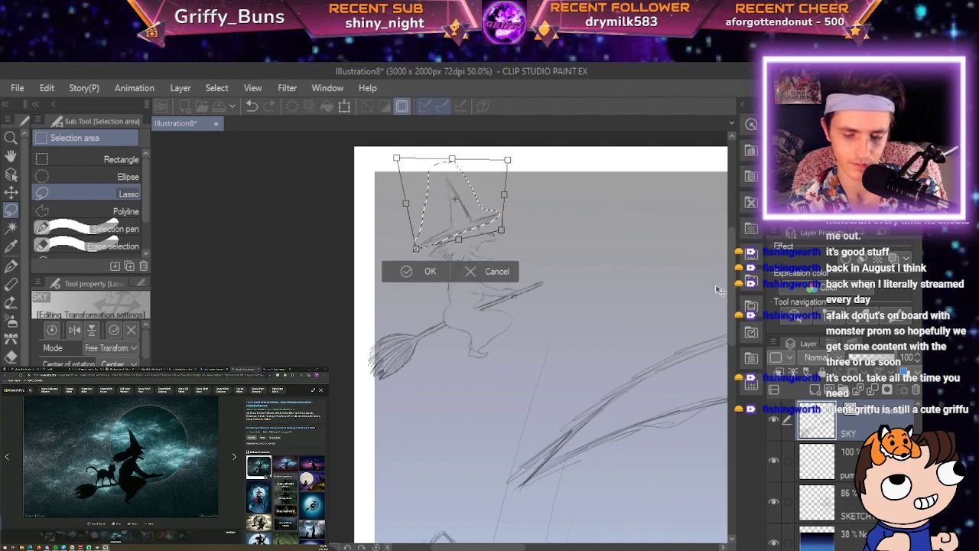
pyautogui.press('Return')
pyautogui.hotkey('ctrl', 'd')
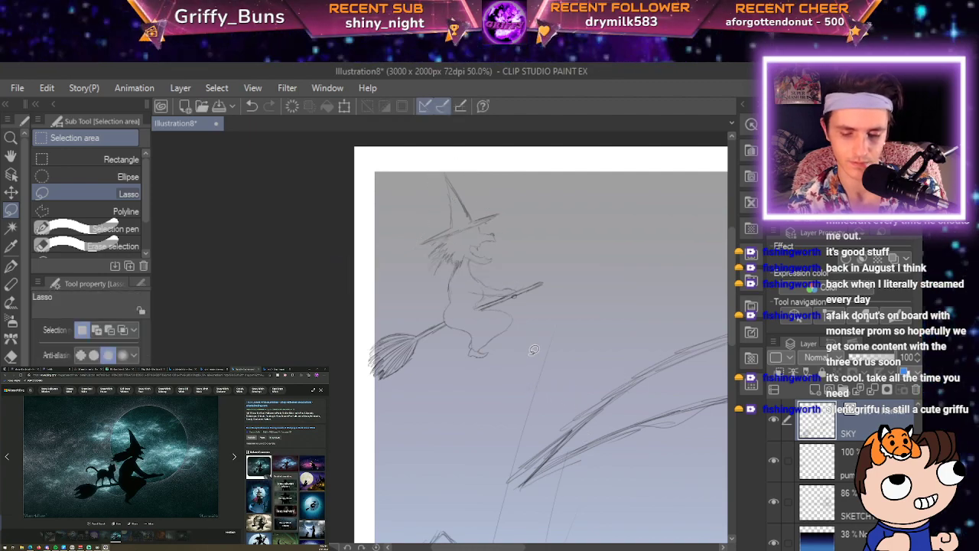
# Lasso the complete witch together with her broom.
pyautogui.scroll(-1, 533, 350)
pyautogui.scroll(-1, 534, 350)
pyautogui.press('space')
pyautogui.moveTo(534, 349); pyautogui.dragTo(491, 370)
pyautogui.scroll(3, 495, 380)
pyautogui.press('space')
pyautogui.moveTo(429, 321)
pyautogui.mouseDown()
pyautogui.moveTo(660, 501)
pyautogui.moveTo(697, 509)
pyautogui.mouseUp()
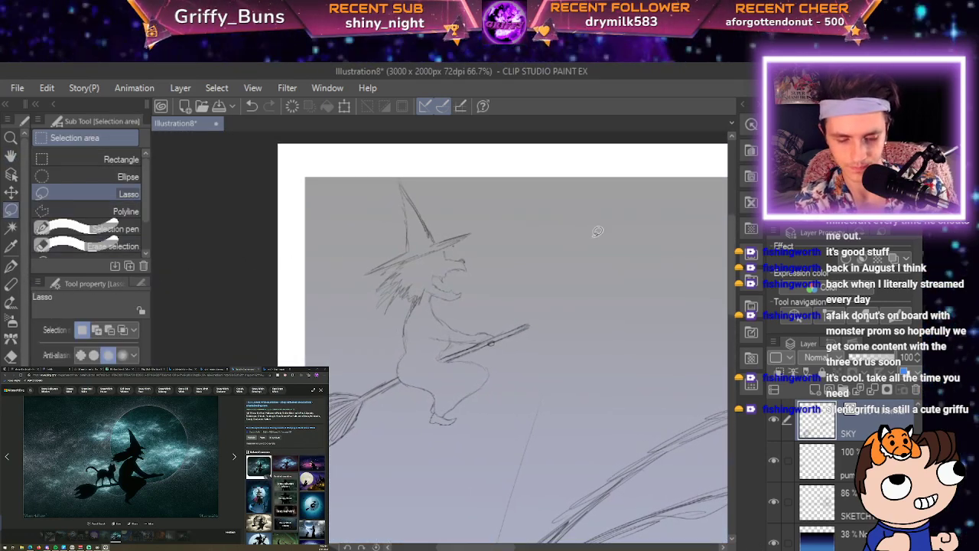
pyautogui.moveTo(348, 261)
pyautogui.mouseDown()
pyautogui.moveTo(333, 383)
pyautogui.moveTo(337, 459)
pyautogui.moveTo(397, 438)
pyautogui.moveTo(525, 358)
pyautogui.moveTo(424, 167)
pyautogui.moveTo(368, 220)
pyautogui.moveTo(349, 263)
pyautogui.mouseUp()
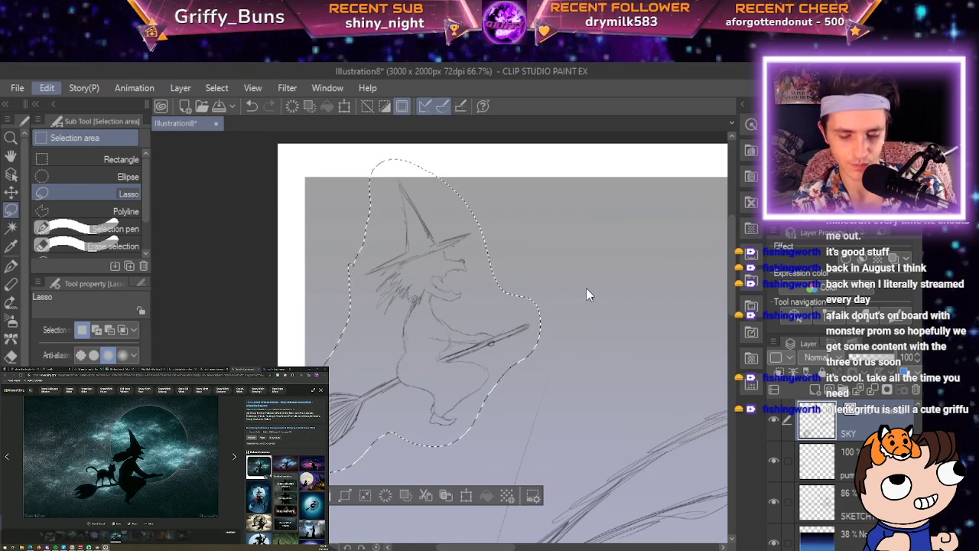
# Scale the witch and broom down, reposition them in the upper-left corner of the sky, and clear the selection.
pyautogui.hotkey('ctrl', 't')
pyautogui.moveTo(280, 158); pyautogui.dragTo(359, 253)
pyautogui.moveTo(482, 375); pyautogui.dragTo(452, 305)
pyautogui.moveTo(328, 184); pyautogui.dragTo(348, 209)
pyautogui.moveTo(455, 310); pyautogui.dragTo(436, 289)
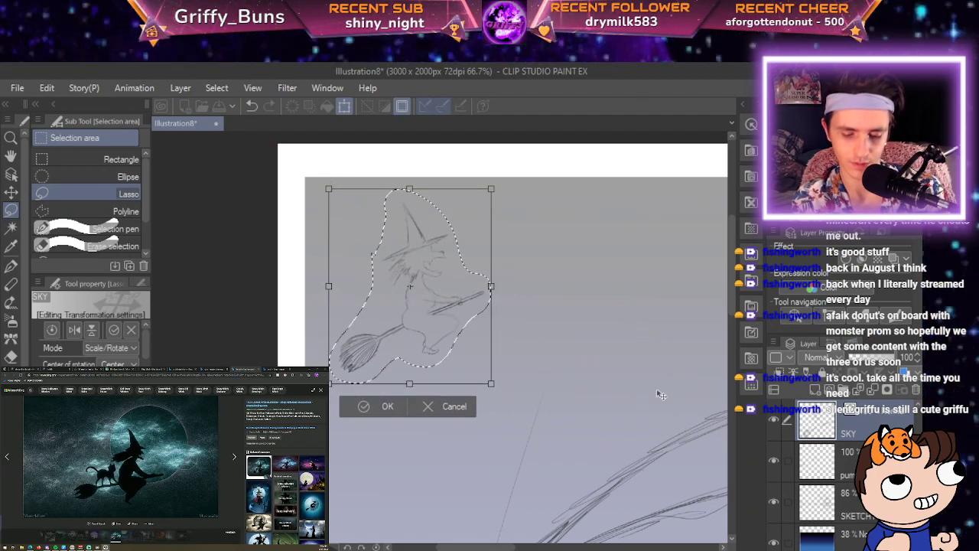
pyautogui.press('Return')
pyautogui.click(285, 406)
# Review the reduced witch's size and placement against the reaper, moon and rest of the scene.
pyautogui.scroll(-3, 291, 397)
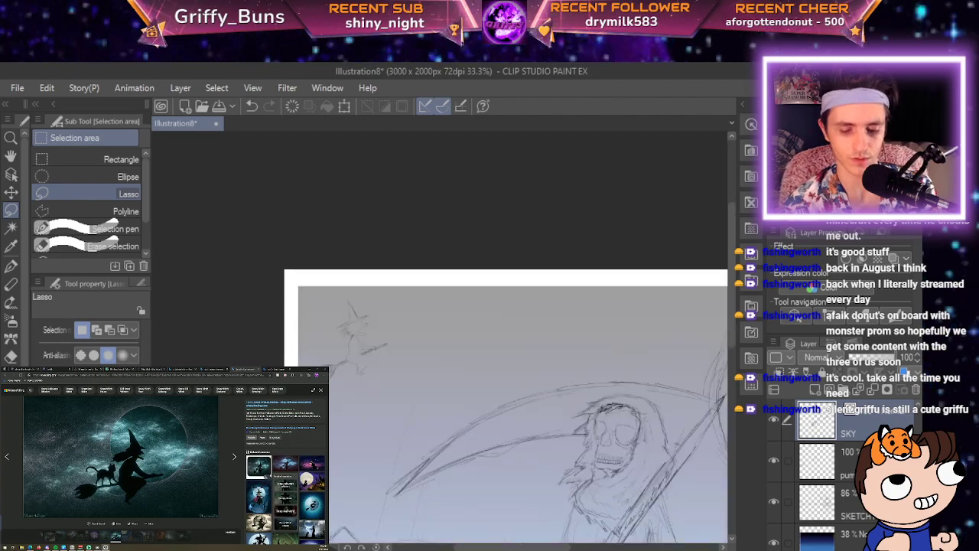
pyautogui.press('space')
pyautogui.moveTo(579, 451); pyautogui.dragTo(454, 315)
pyautogui.scroll(-2, 460, 310)
pyautogui.press('space')
pyautogui.moveTo(547, 371)
pyautogui.mouseDown()
pyautogui.moveTo(542, 363)
pyautogui.moveTo(518, 384)
pyautogui.moveTo(795, 429)
pyautogui.mouseUp()
pyautogui.scroll(3, 527, 385)
pyautogui.press('space')
pyautogui.press('m')
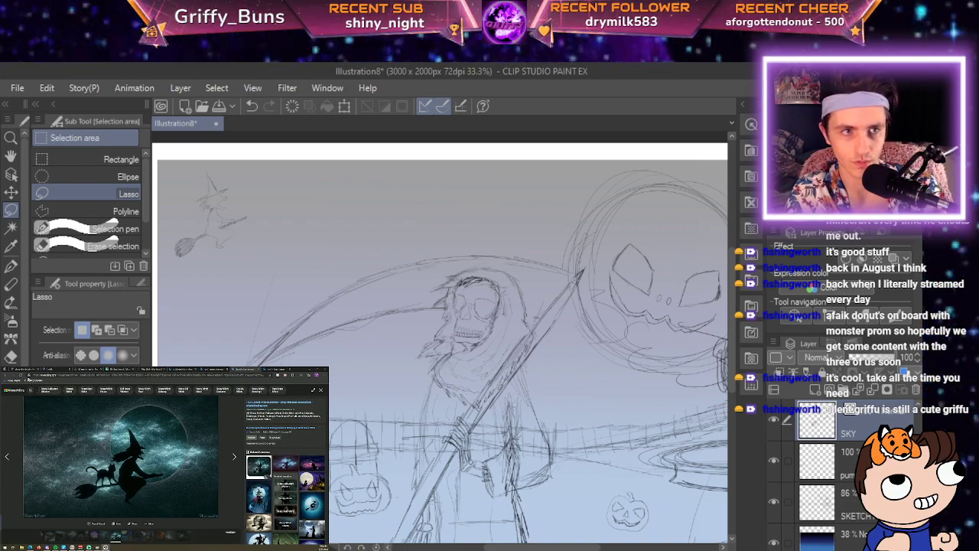
# Open the graveyard silhouette picture with flying bats from the image search results as a reference.
pyautogui.click(5, 374)
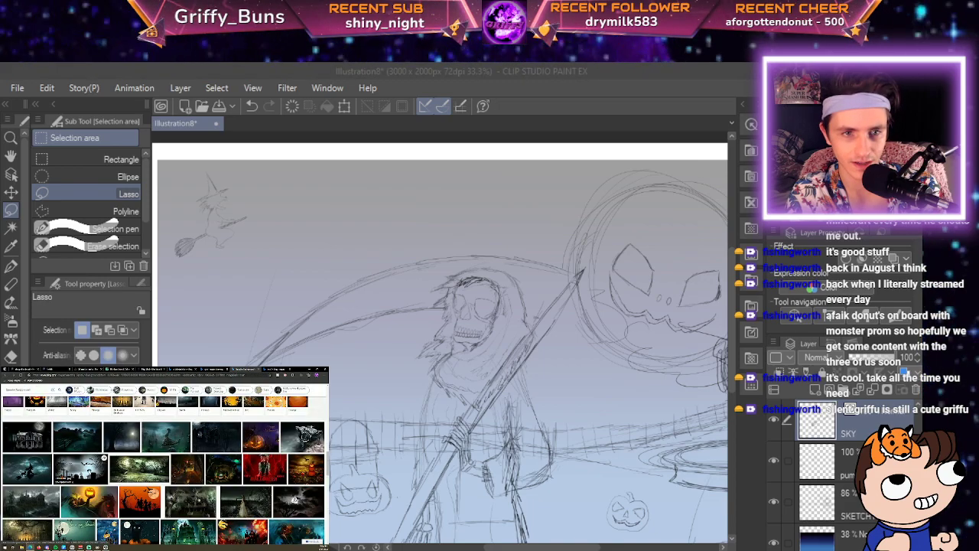
pyautogui.click(88, 470)
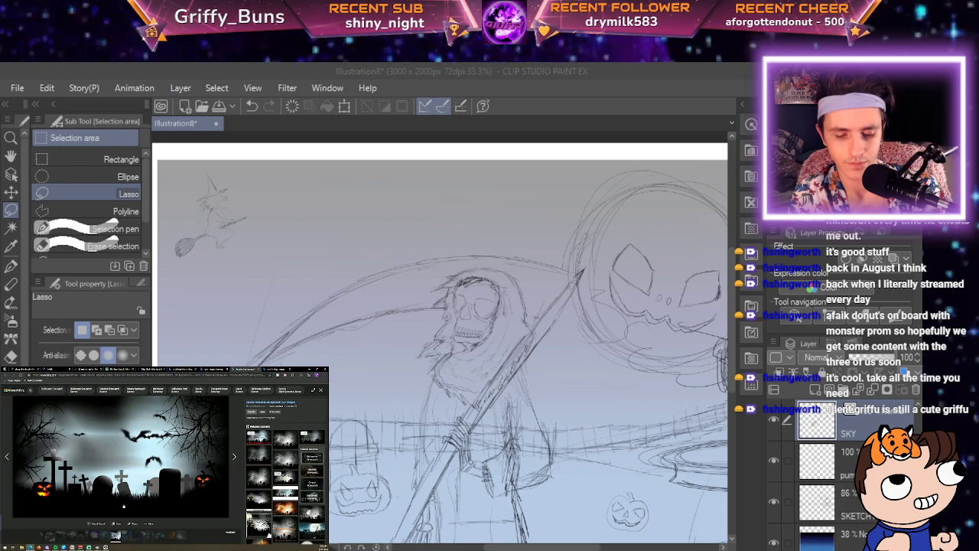
pyautogui.click(540, 488)
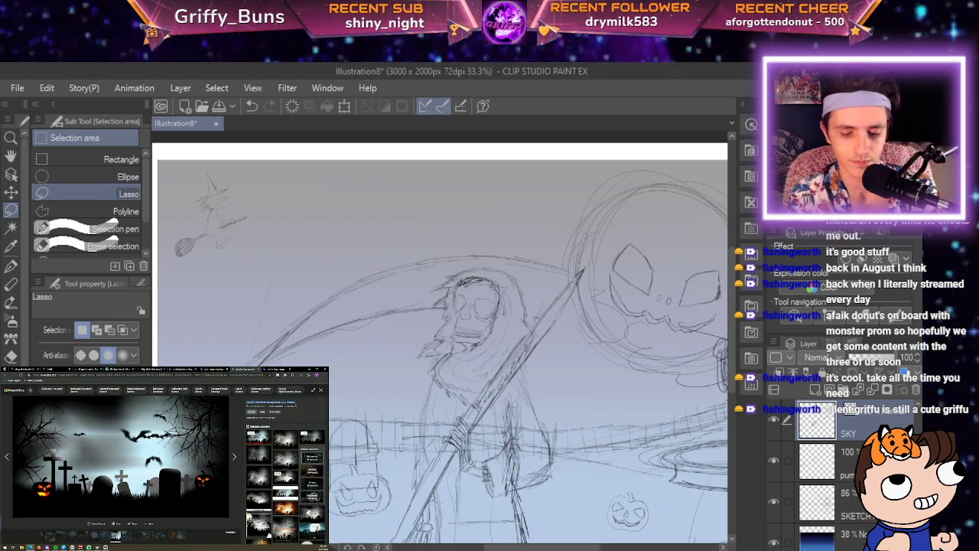
pyautogui.moveTo(450, 318); pyautogui.dragTo(356, 345)
pyautogui.hotkey('ctrl', 'z')
pyautogui.scroll(2, 355, 348)
pyautogui.press('space')
pyautogui.moveTo(766, 280)
pyautogui.mouseDown()
pyautogui.moveTo(520, 538)
pyautogui.moveTo(705, 459)
pyautogui.mouseUp()
pyautogui.press('space')
pyautogui.moveTo(727, 359); pyautogui.dragTo(768, 483)
pyautogui.moveTo(474, 312); pyautogui.dragTo(481, 316)
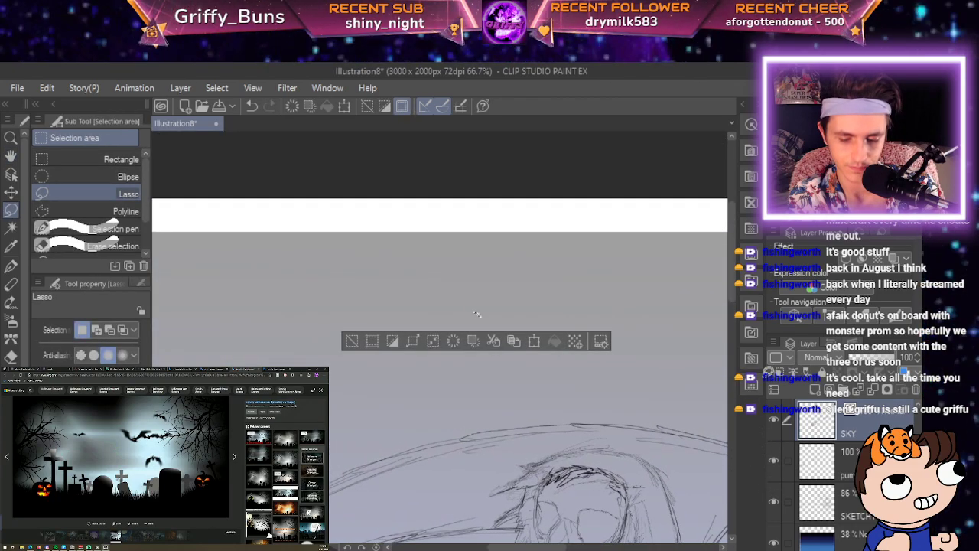
pyautogui.hotkey('ctrl', 'z')
pyautogui.press('p')
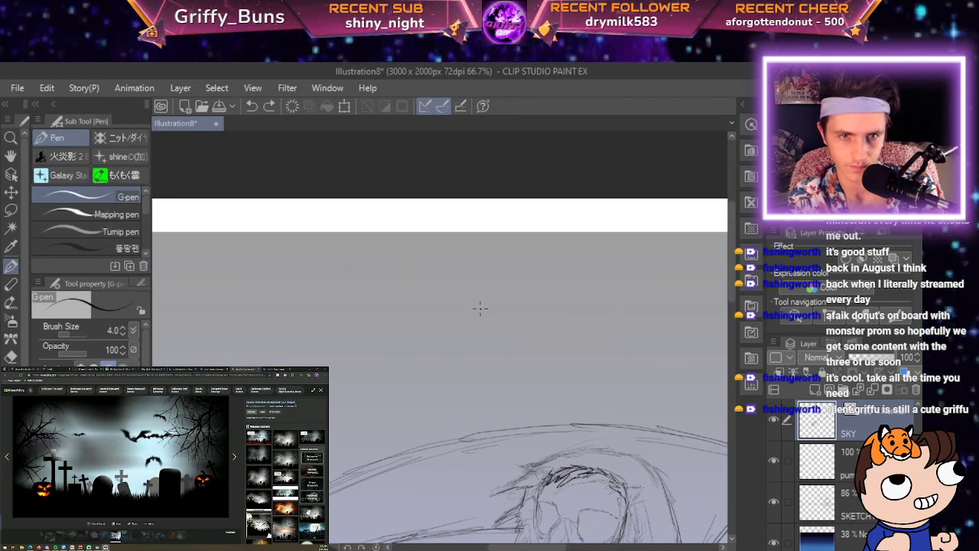
pyautogui.scroll(-2, 481, 308)
pyautogui.scroll(-1, 535, 303)
pyautogui.moveTo(550, 335); pyautogui.dragTo(434, 233)
pyautogui.scroll(-2, 528, 230)
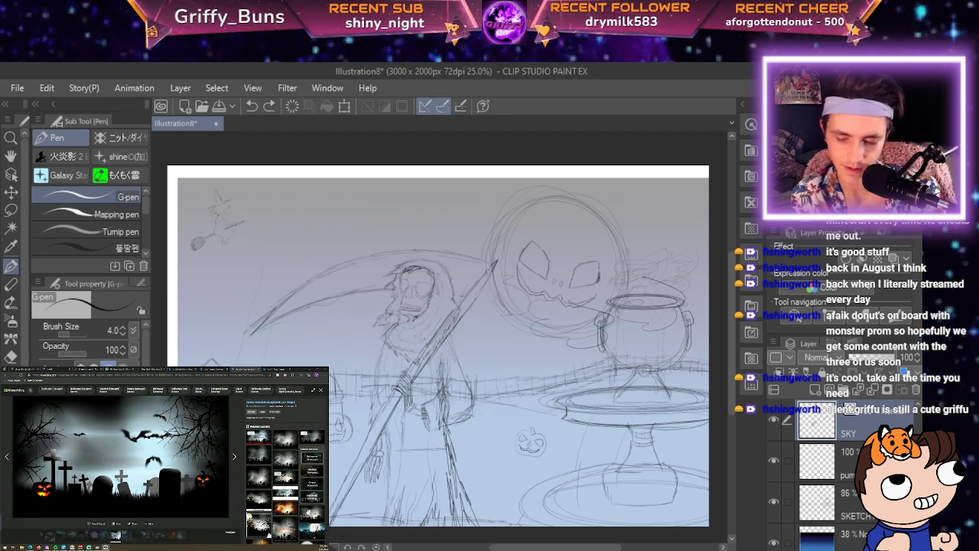
# Select the blue gradient sky layer, try it at 100% opacity, and set its opacity to 0%.
pyautogui.scroll(-2, 842, 474)
pyautogui.click(846, 490)
pyautogui.moveTo(867, 357)
pyautogui.mouseDown()
pyautogui.moveTo(894, 357)
pyautogui.moveTo(868, 357)
pyautogui.mouseUp()
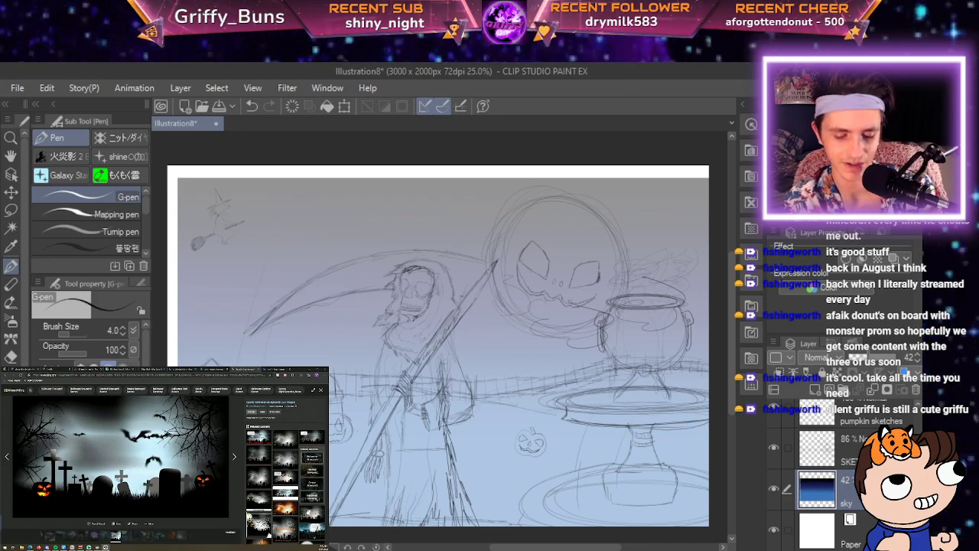
pyautogui.hotkey('ctrl', '-')
pyautogui.hotkey('ctrl', '+')
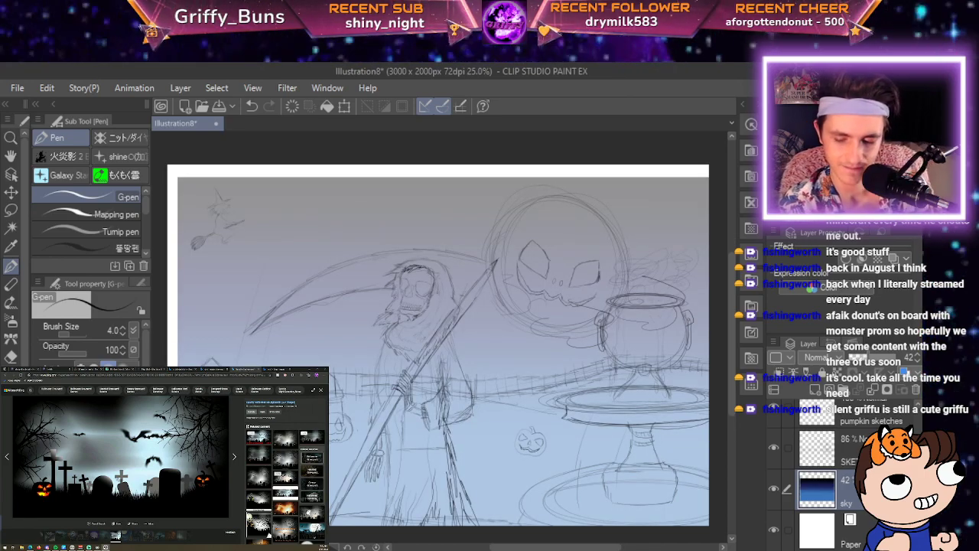
pyautogui.moveTo(865, 357); pyautogui.dragTo(894, 357)
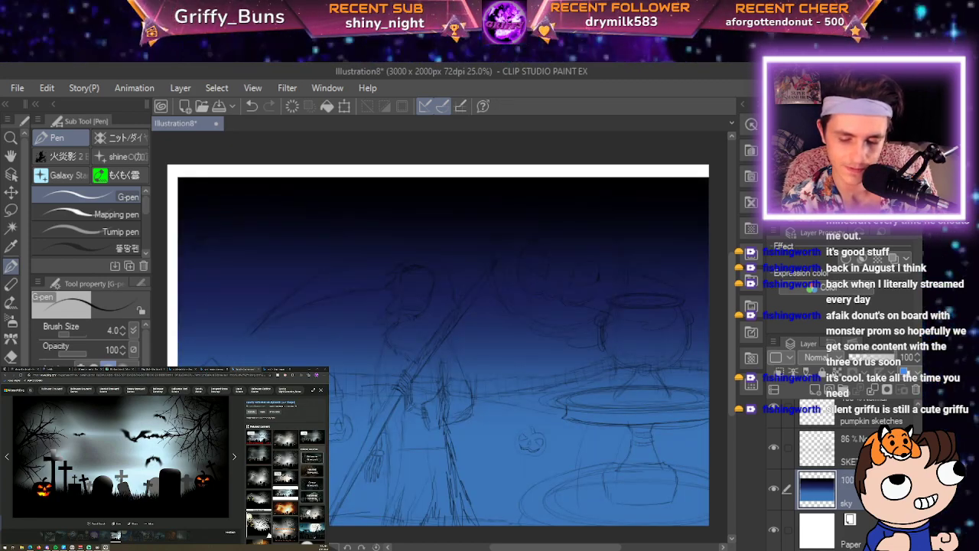
pyautogui.moveTo(894, 357); pyautogui.dragTo(849, 357)
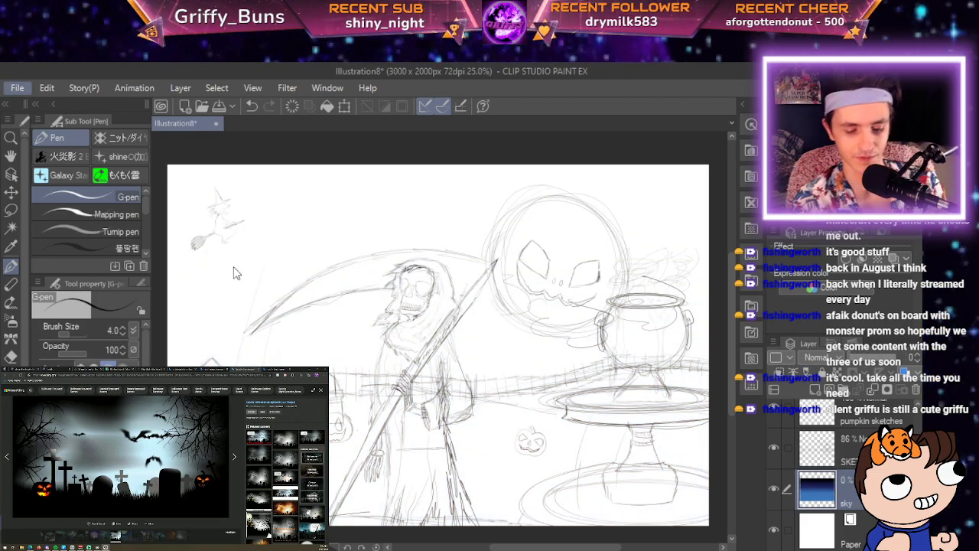
# Save the illustration under the file name sPOOKYWEEN.
pyautogui.hotkey('alt', 'Tab')
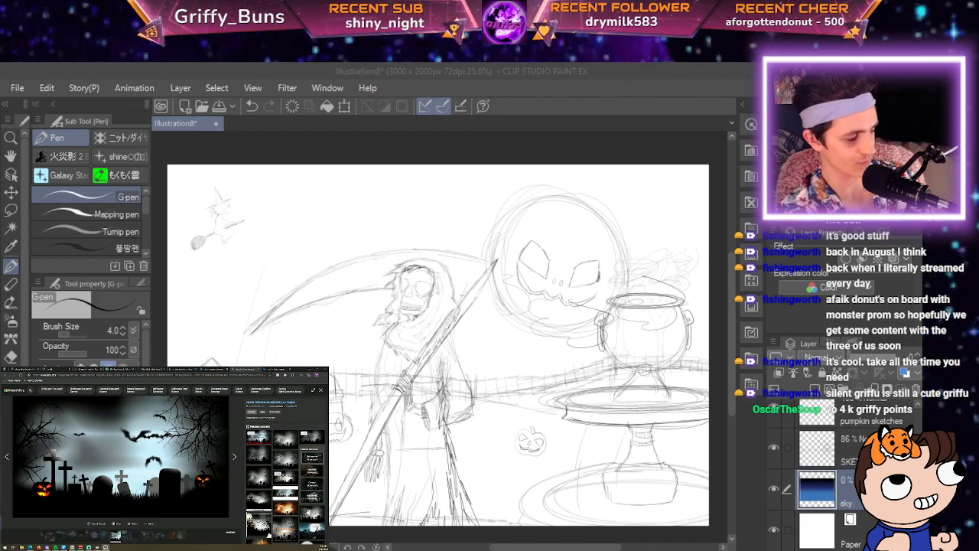
pyautogui.press('Return')
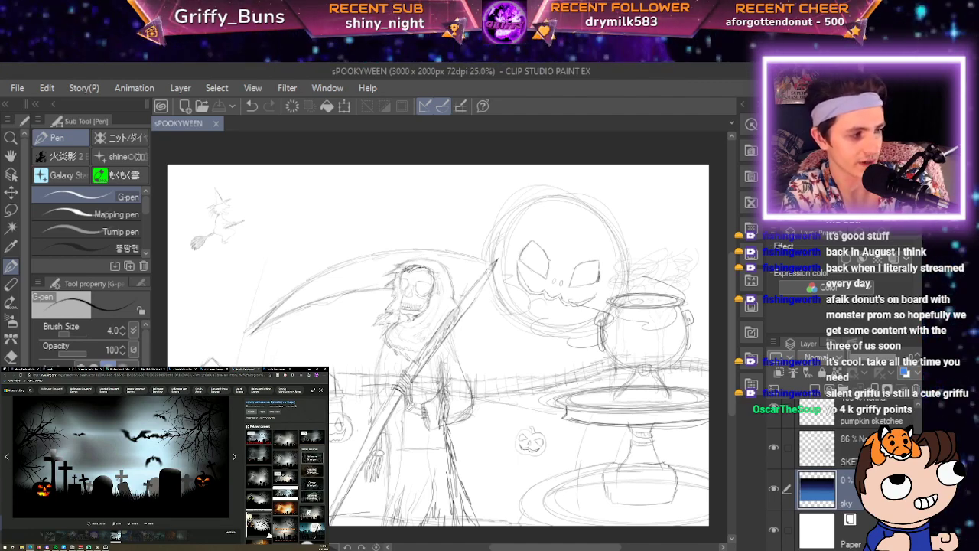
# Switch to the web browser and view the open Twitch stream page.
pyautogui.hotkey('alt', 'Tab')
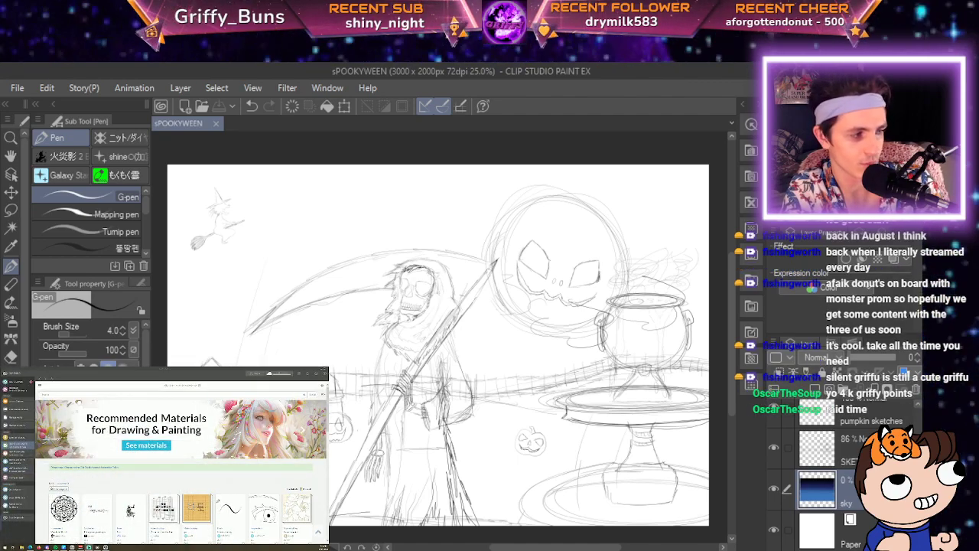
pyautogui.hotkey('alt', 'Tab')
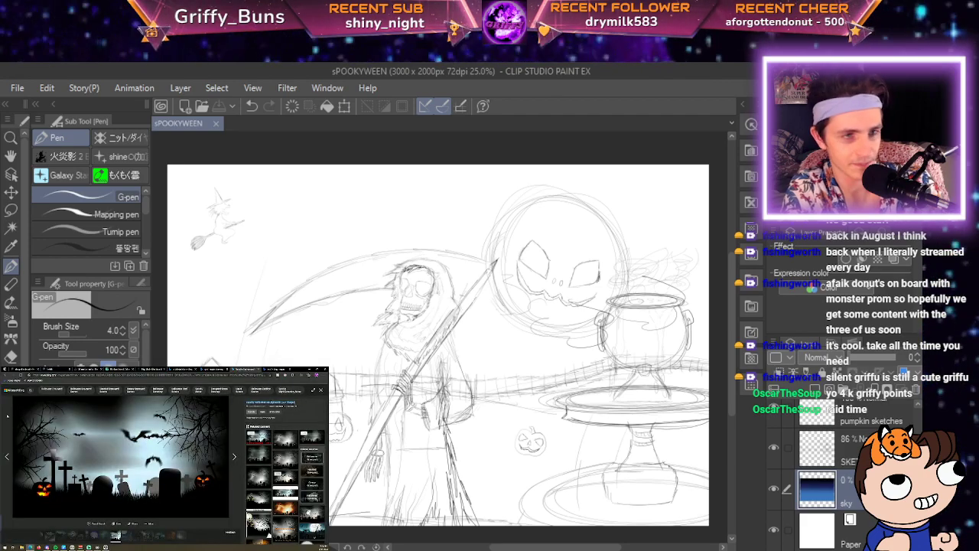
pyautogui.click(21, 369)
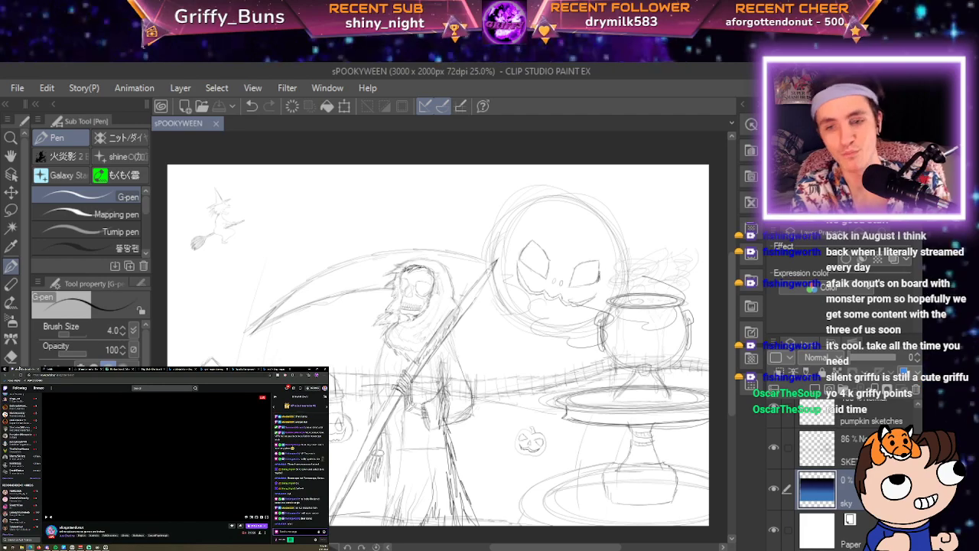
pyautogui.click(20, 375)
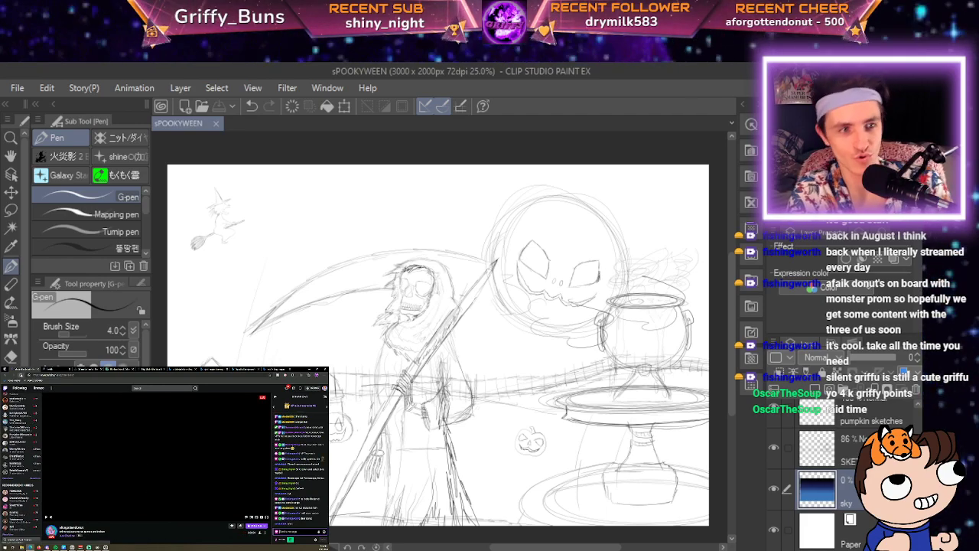